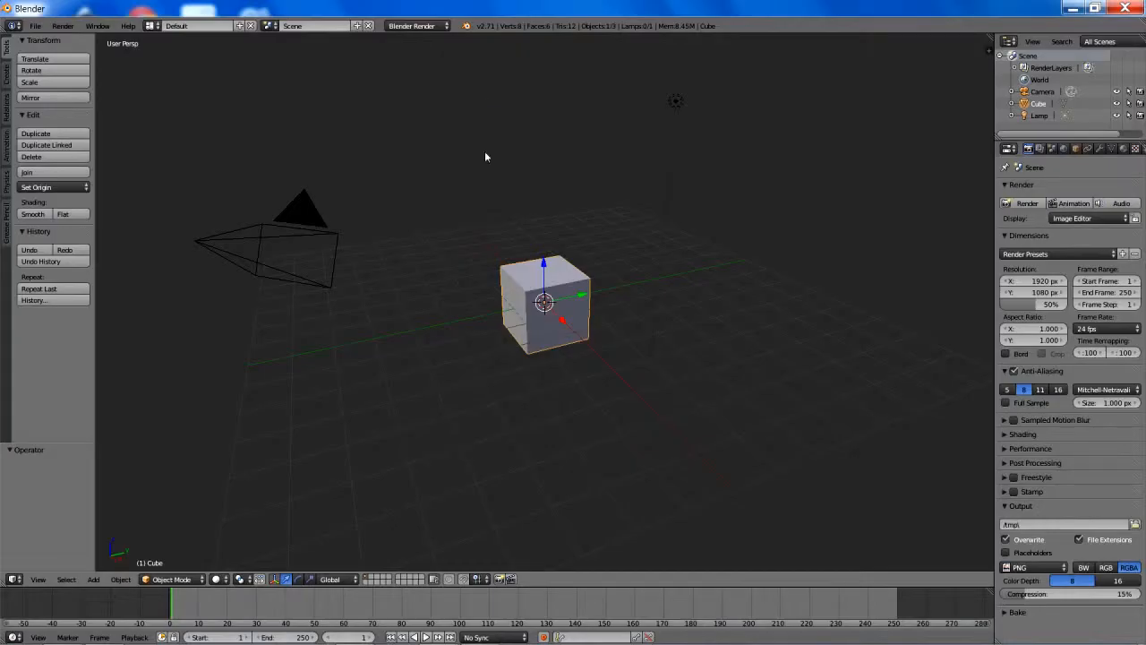
- Switch to Blender and enable the 3D View: Screencast Keys add-on in the user preferences
key(ctrl+alt+u)
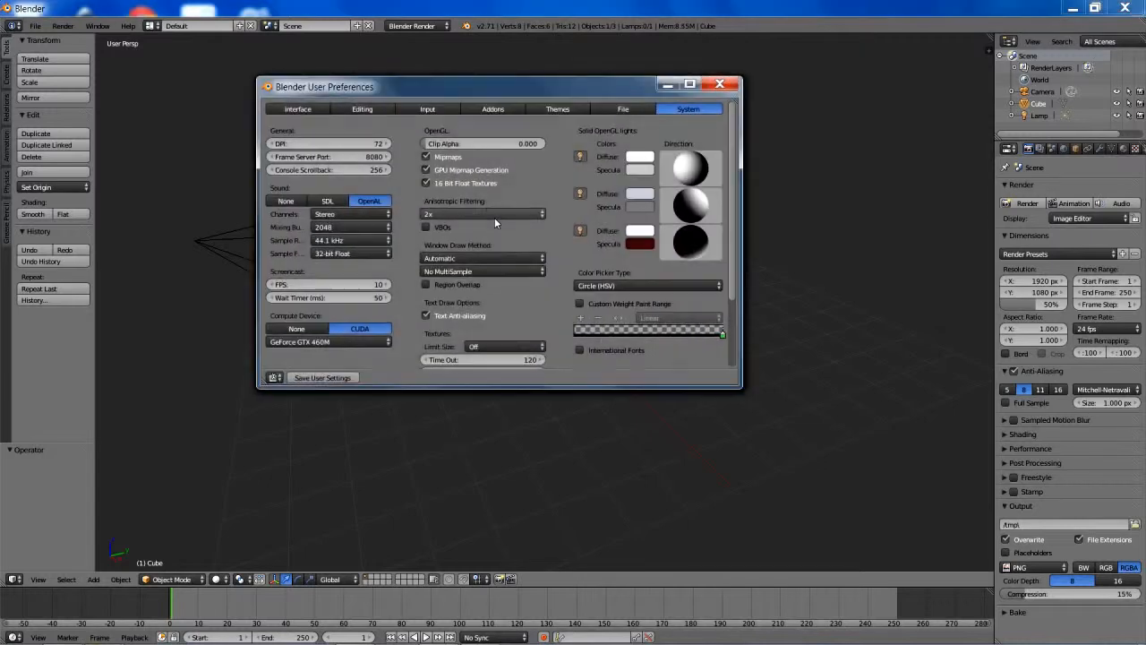
click(491, 109)
click(309, 130)
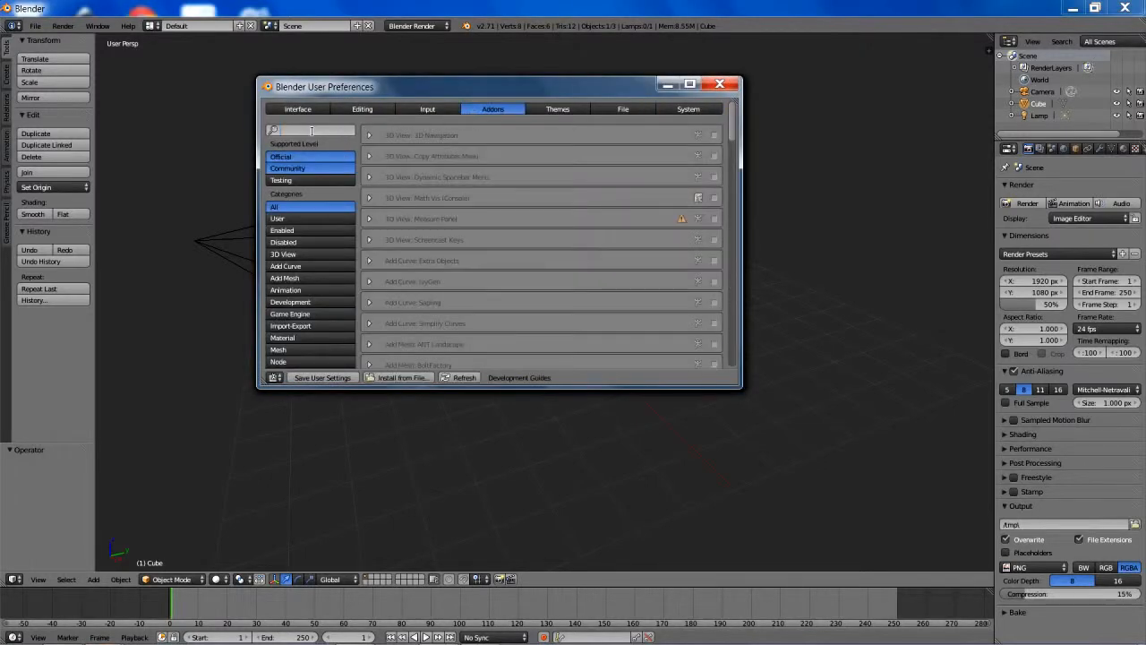
text(scre)
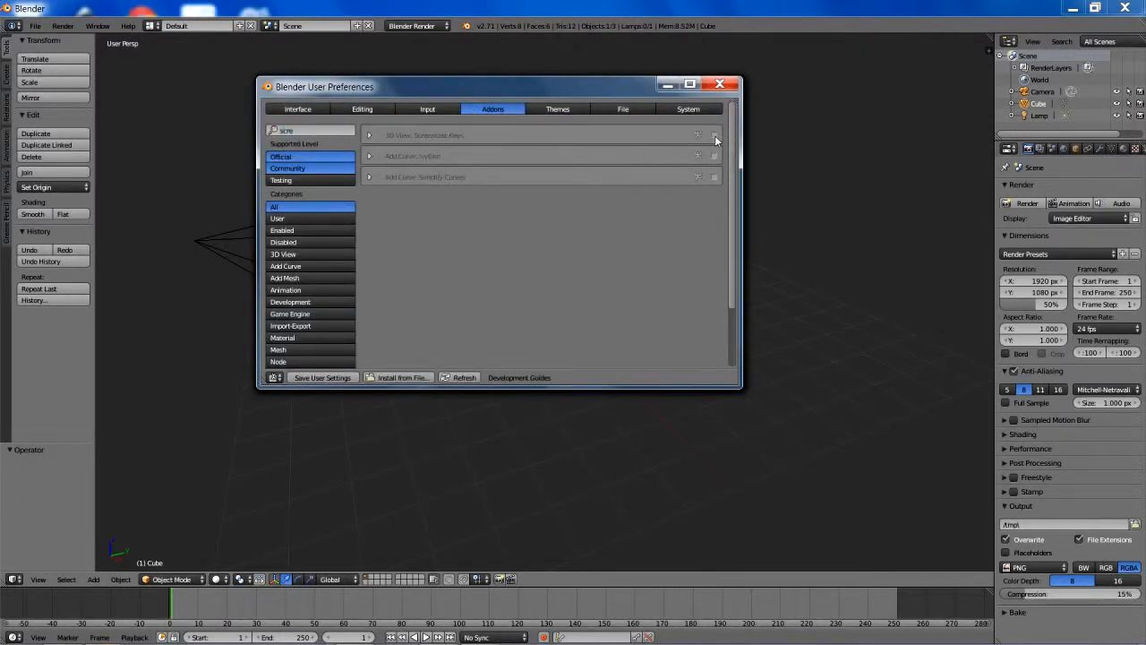
click(714, 136)
click(719, 84)
- Start the Screencast Keys display in the 3D view
key(n)
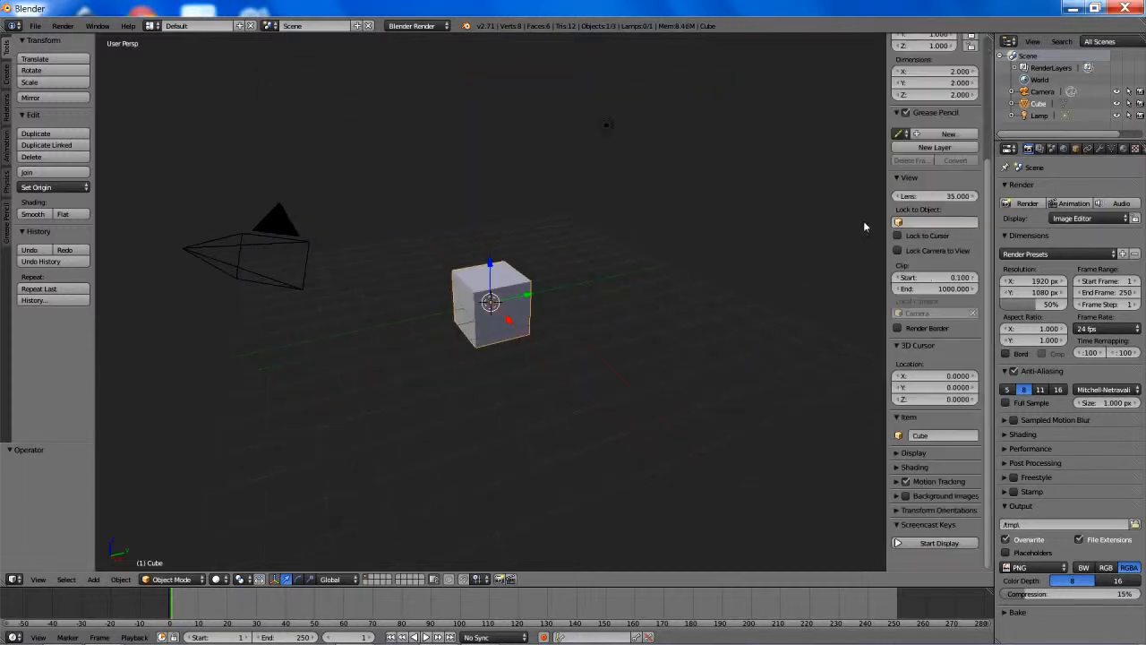
click(925, 544)
scroll(925, 546, down, 5)
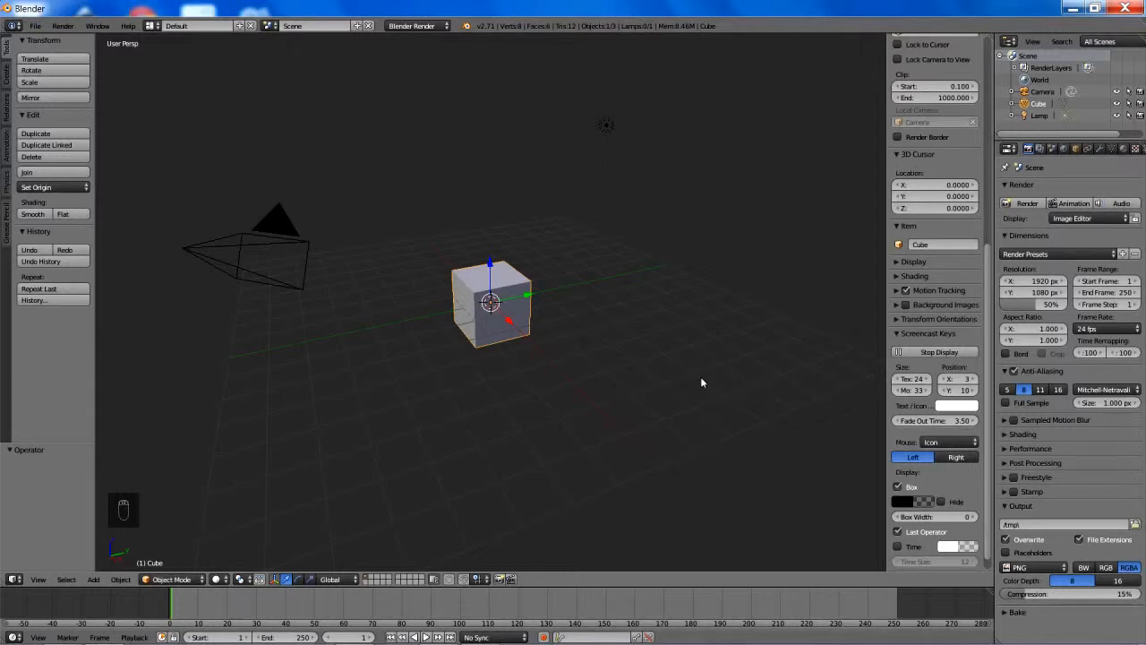
shift+middle_drag(531, 359, 525, 378)
scroll(525, 379, up, 1)
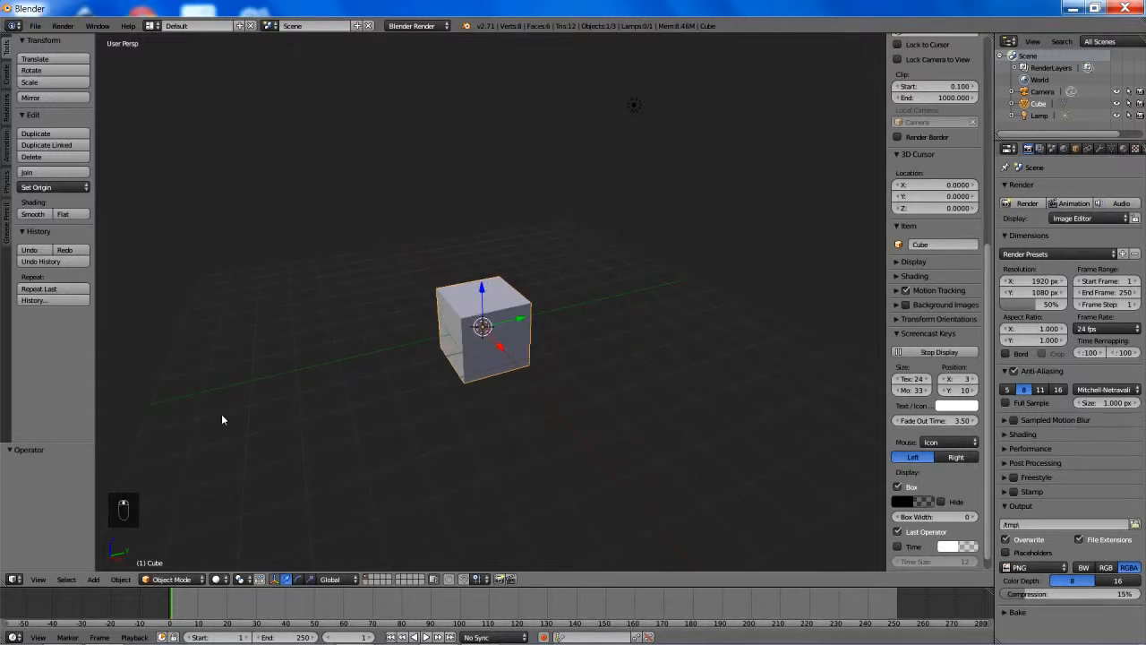
- Split the 3D view, turn the new area into a UV/Image Editor, and hide the 3D view's properties and tool shelf
drag(3, 582, 368, 559)
click(13, 579)
click(36, 515)
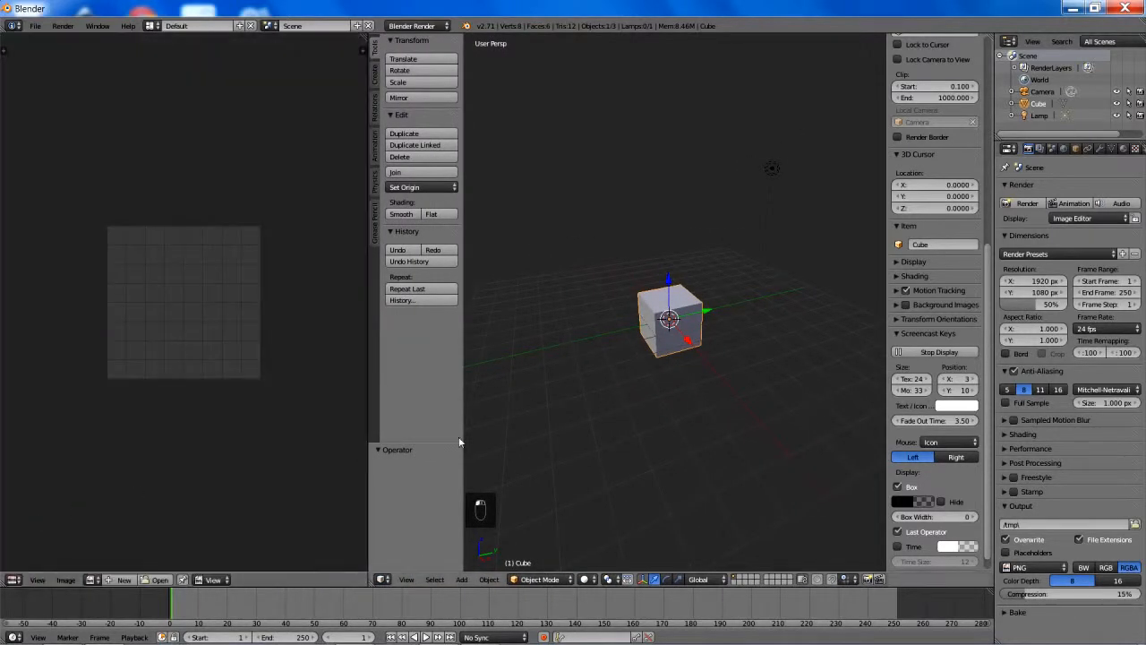
key(n)
key(t)
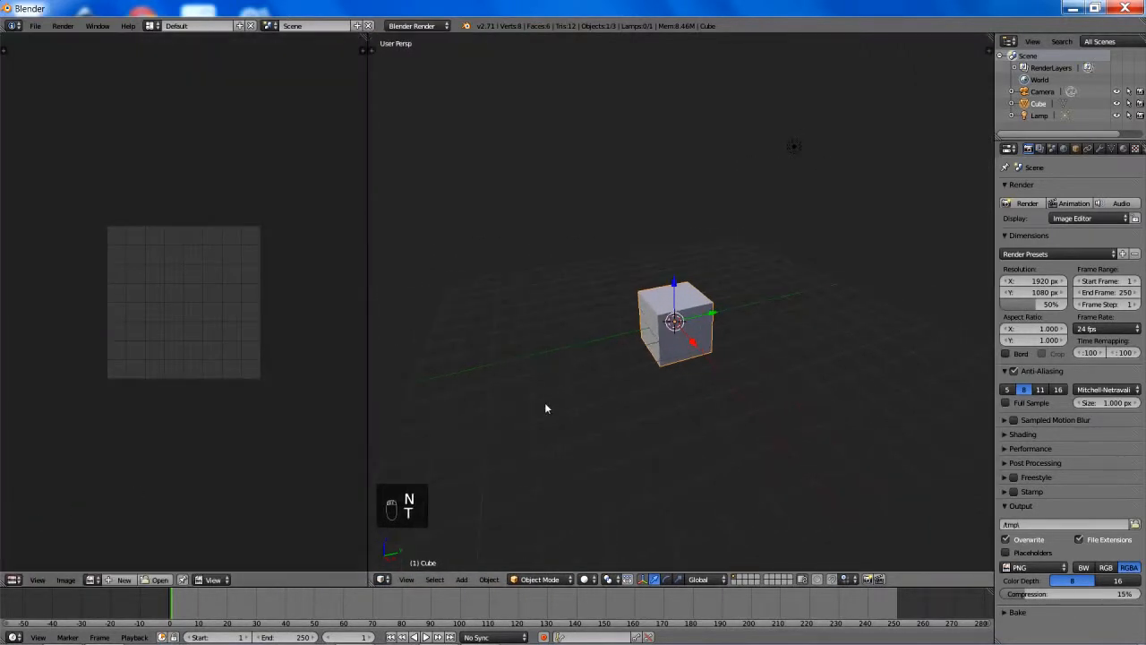
- Load the reference photo IMG_1234.JPG from the Modern Desk Tutorial References folder into the image editor
click(92, 579)
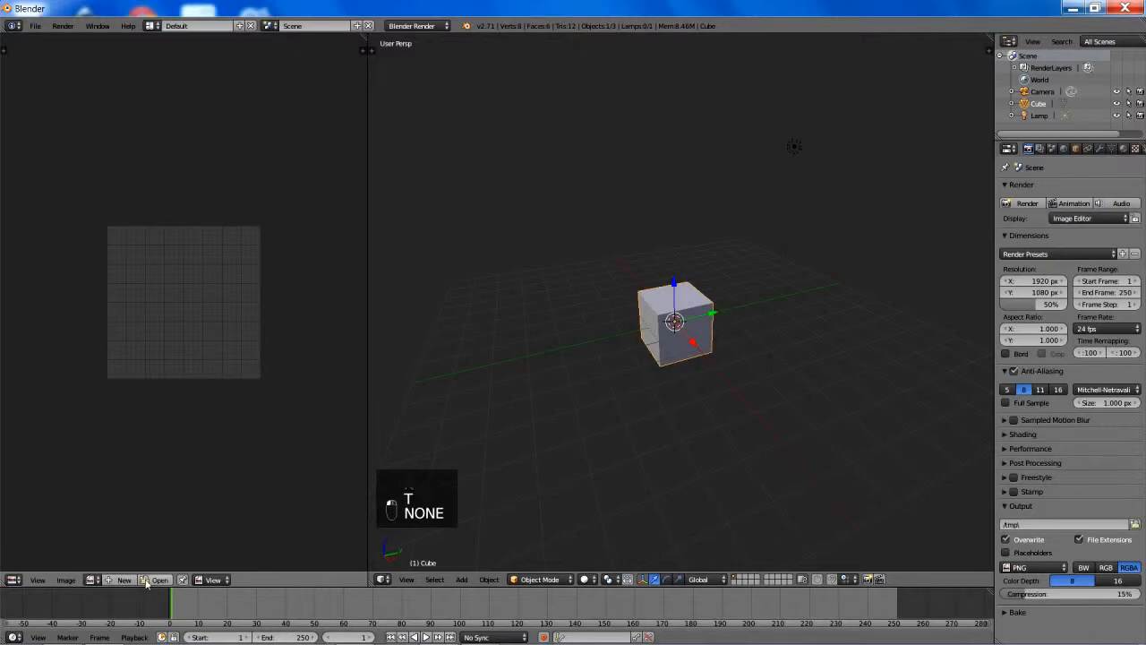
click(155, 579)
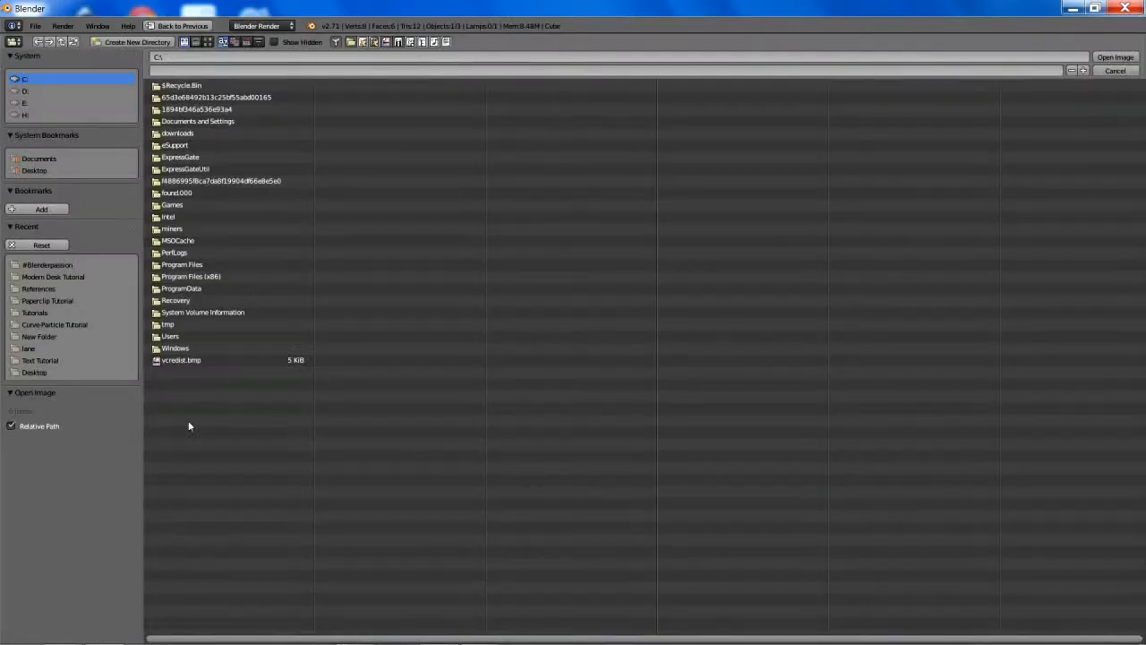
click(53, 276)
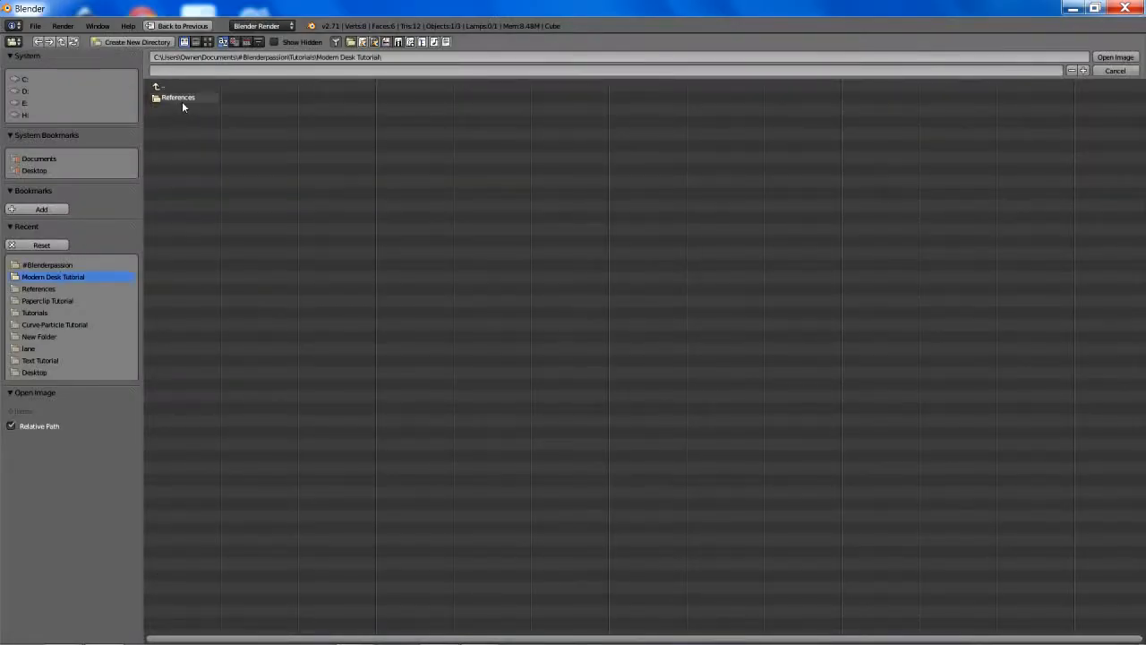
double_click(179, 98)
click(209, 42)
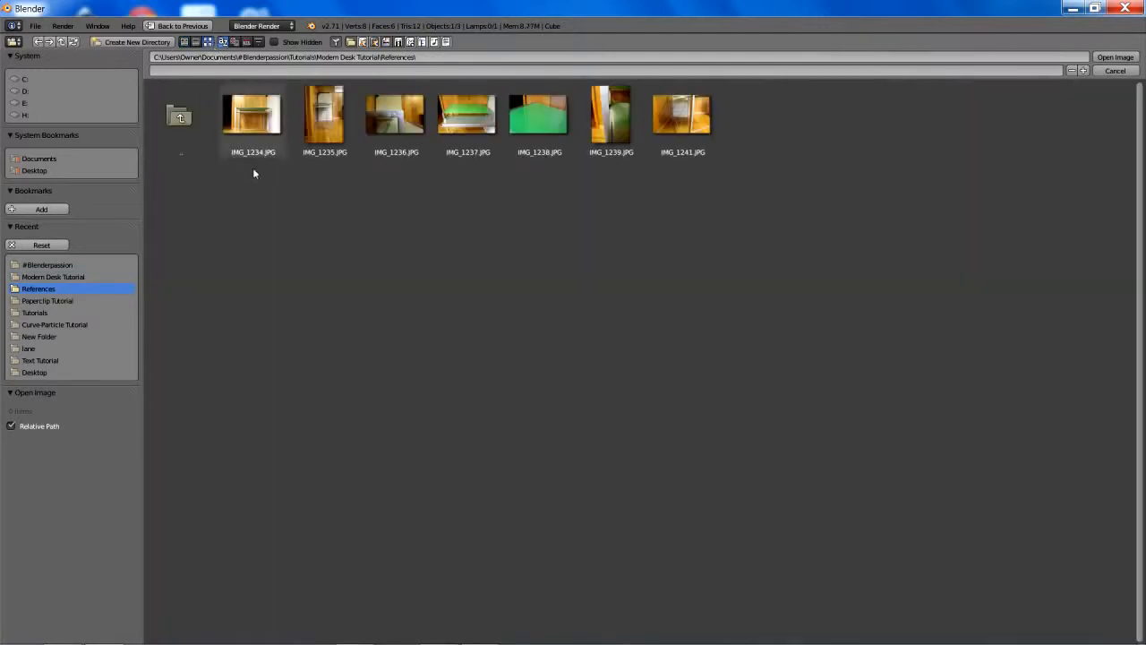
click(262, 143)
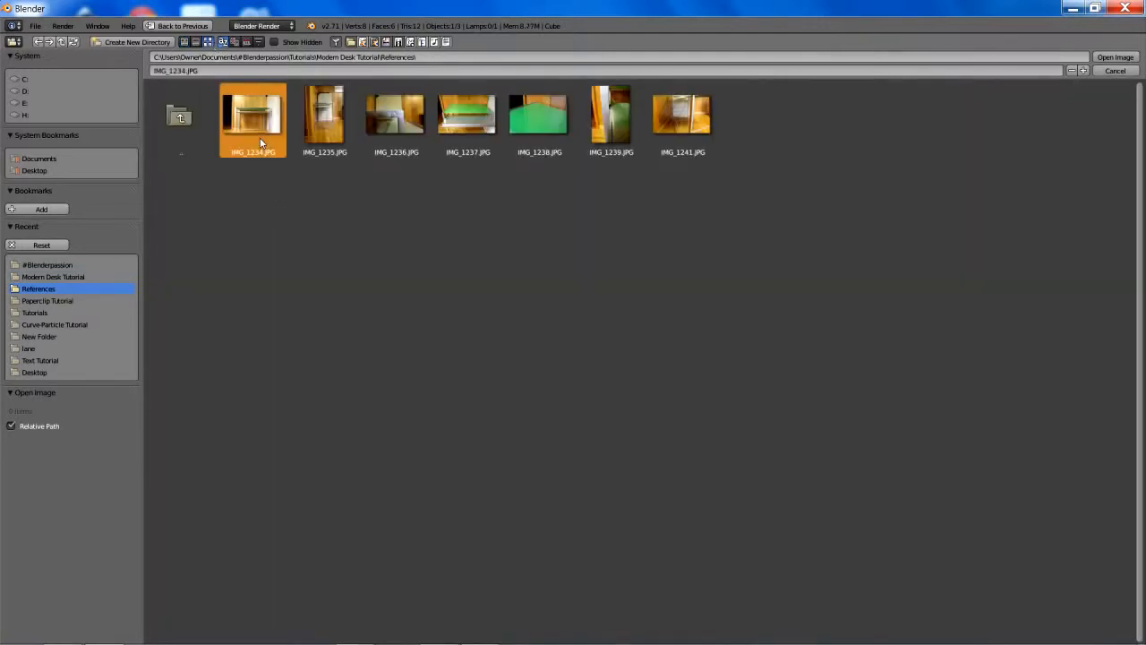
double_click(261, 143)
scroll(292, 263, down, 4)
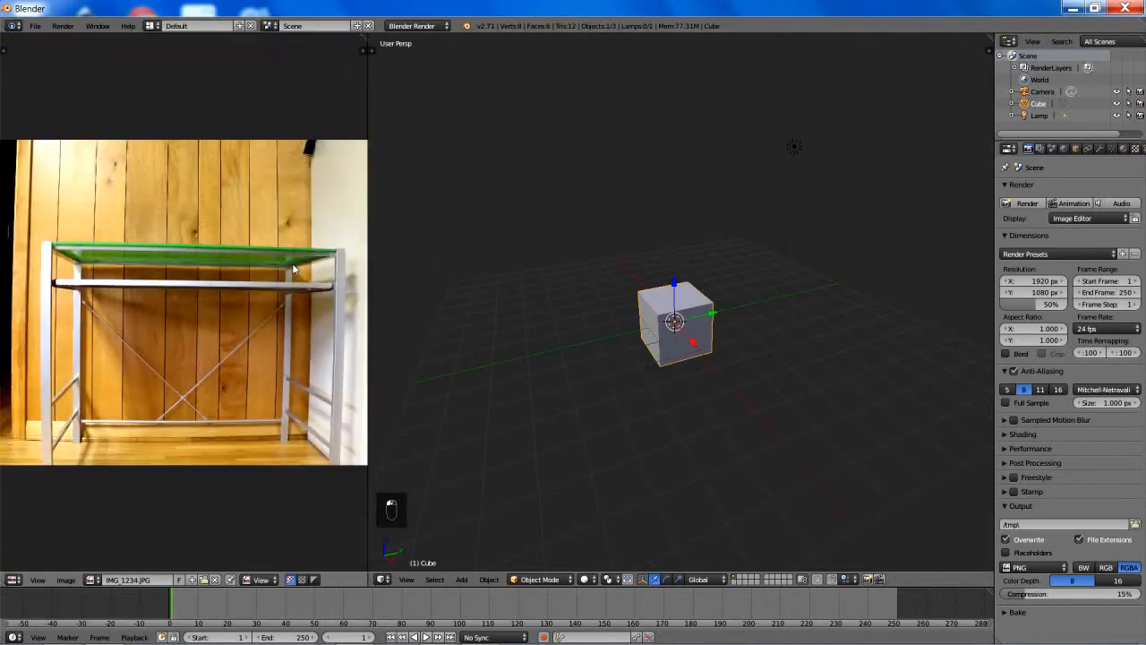
middle_drag(208, 298, 292, 269)
scroll(220, 292, up, 1)
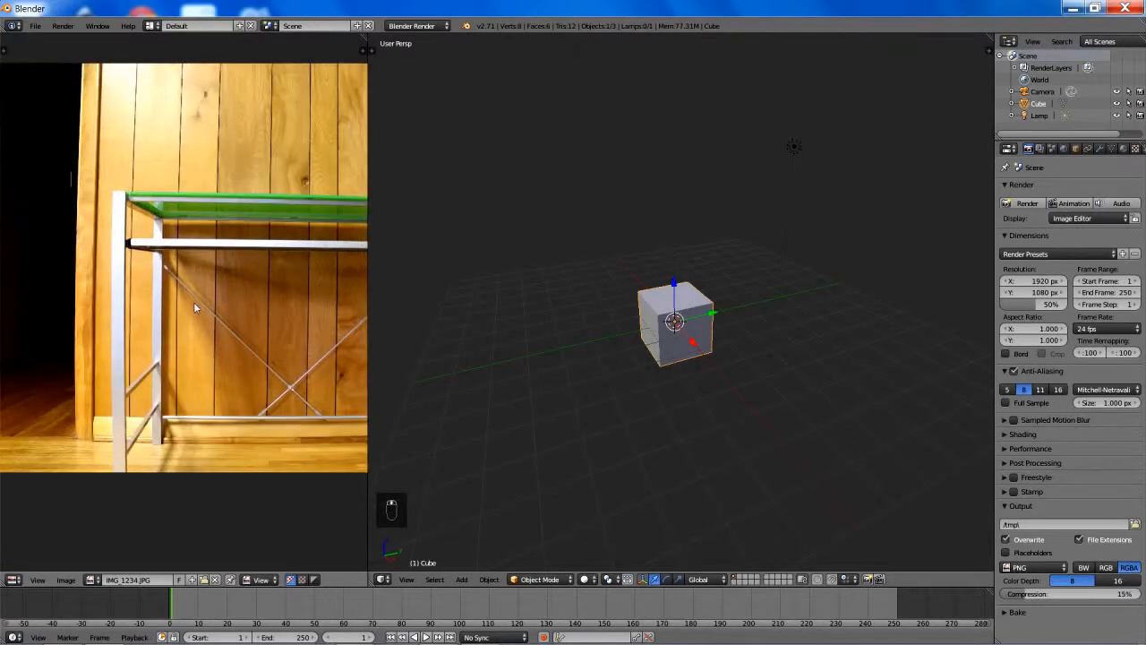
middle_drag(194, 301, 234, 297)
- Delete the default lamp and camera from the scene
middle_drag(661, 331, 837, 154)
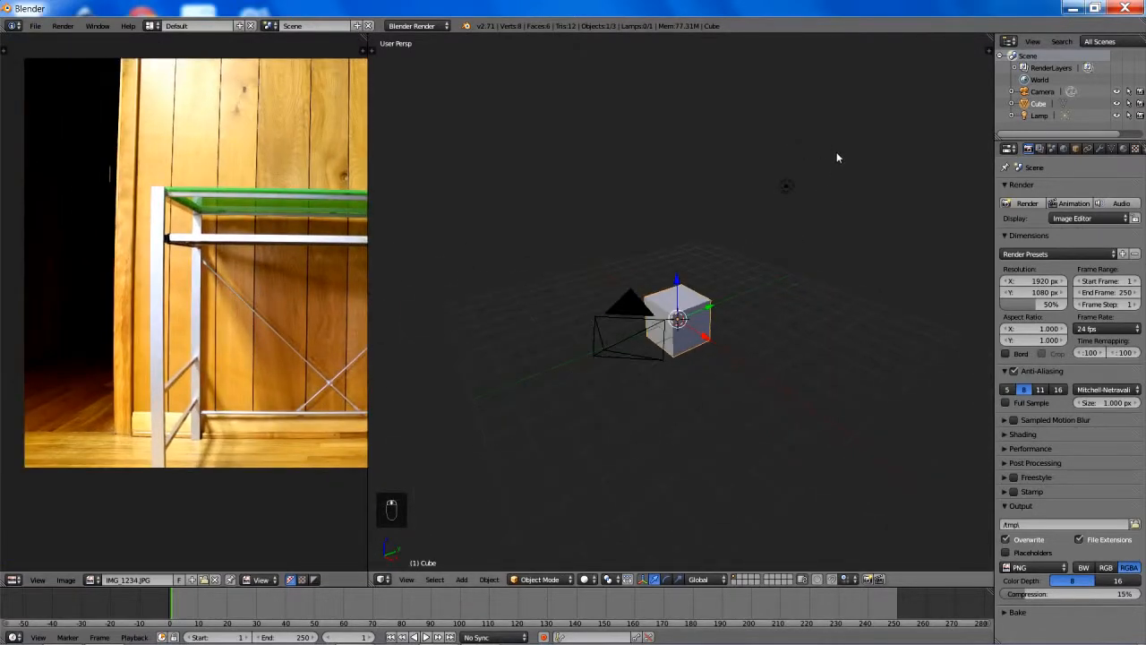
key(a)
right_click(788, 189)
shift+right_click(618, 305)
key(x)
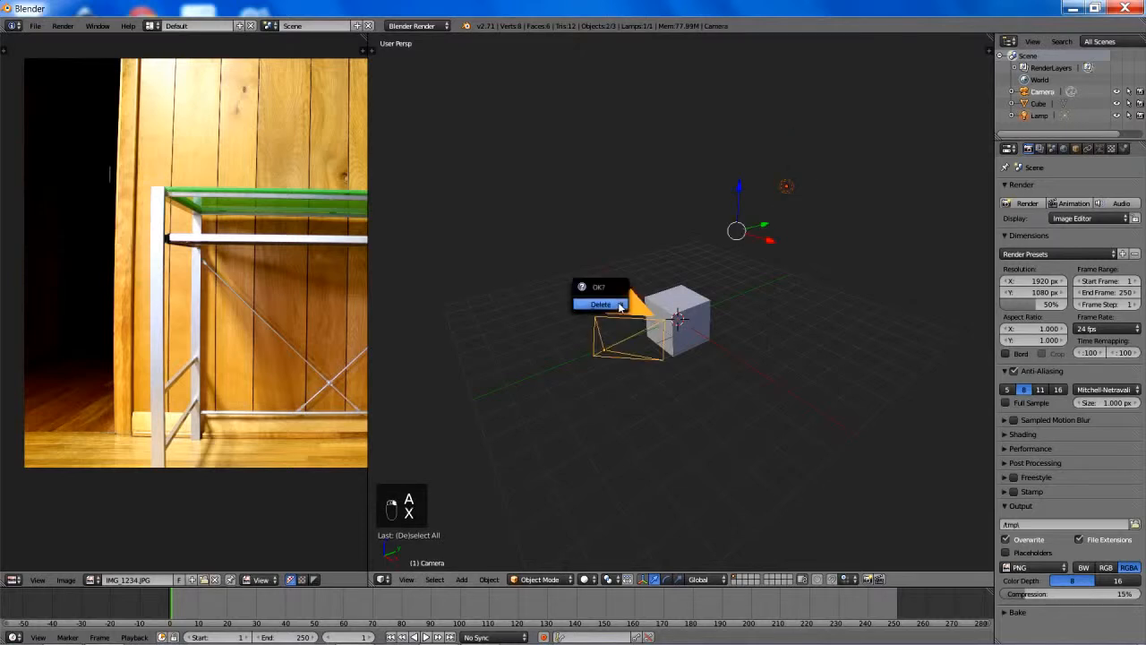
click(620, 305)
- Select the cube and switch the render engine to Cycles Render
right_click(659, 302)
scroll(660, 301, up, 3)
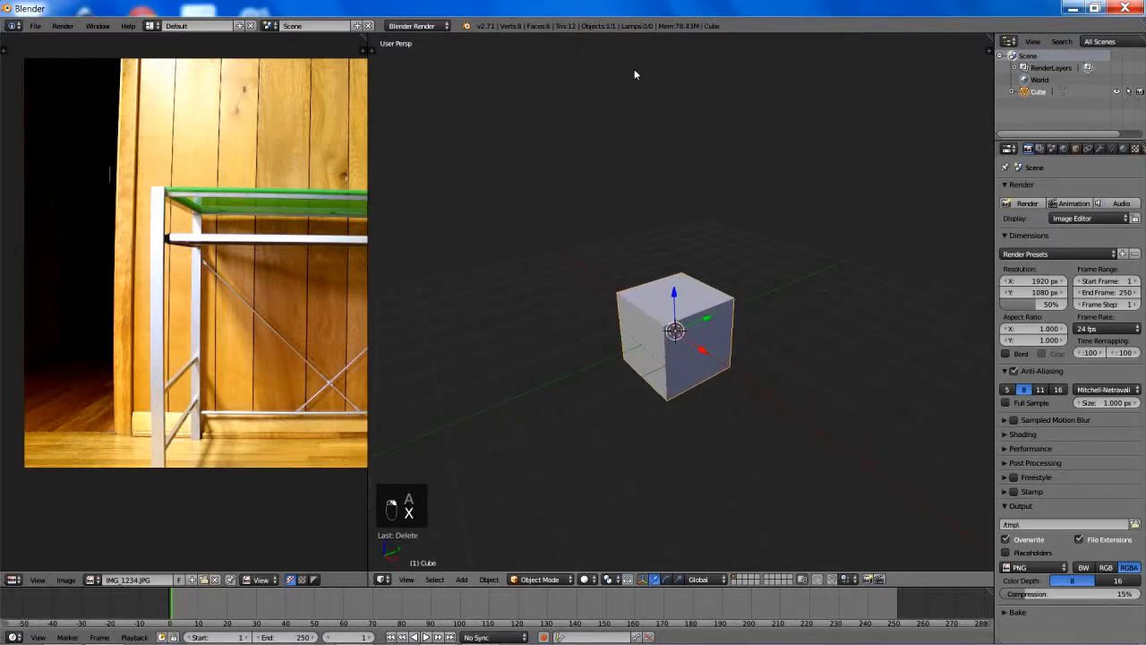
click(412, 25)
click(436, 70)
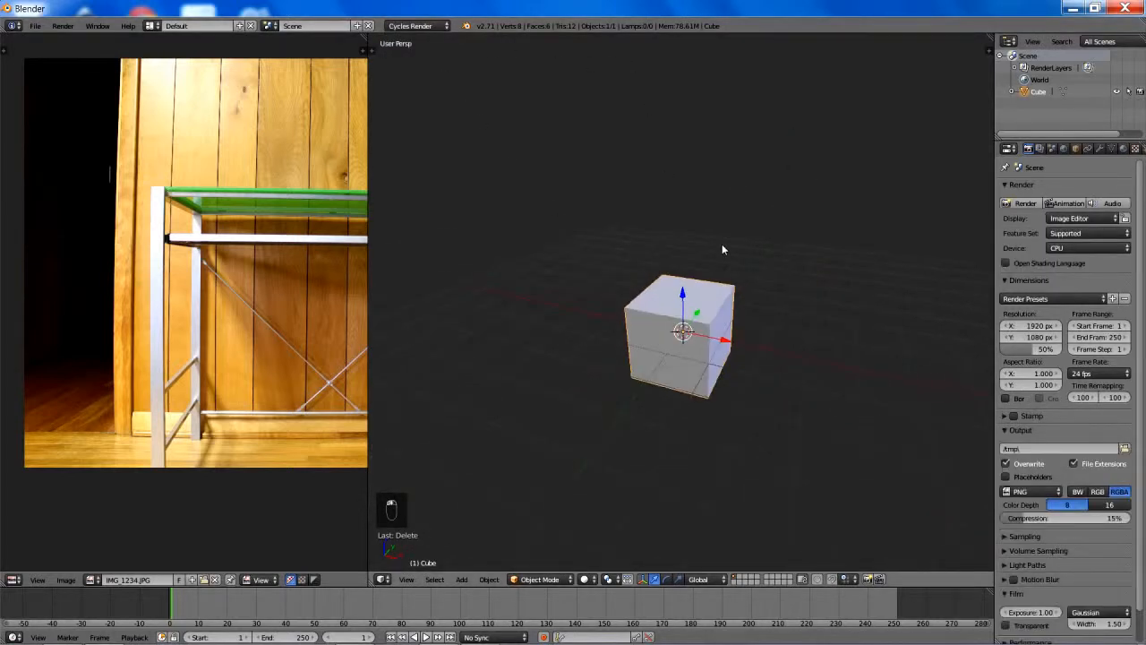
- Save the file as Modern Desk Tutorial.blend in the Tutorials\Modern Desk Tutorial folder
key(ctrl+s)
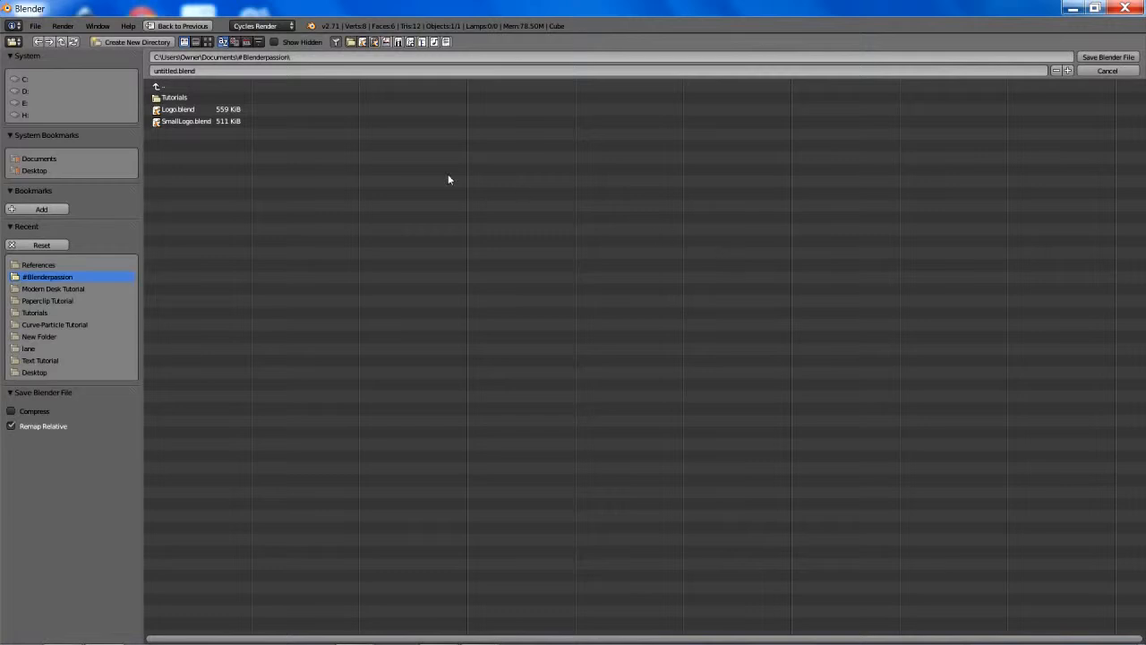
click(177, 97)
click(188, 122)
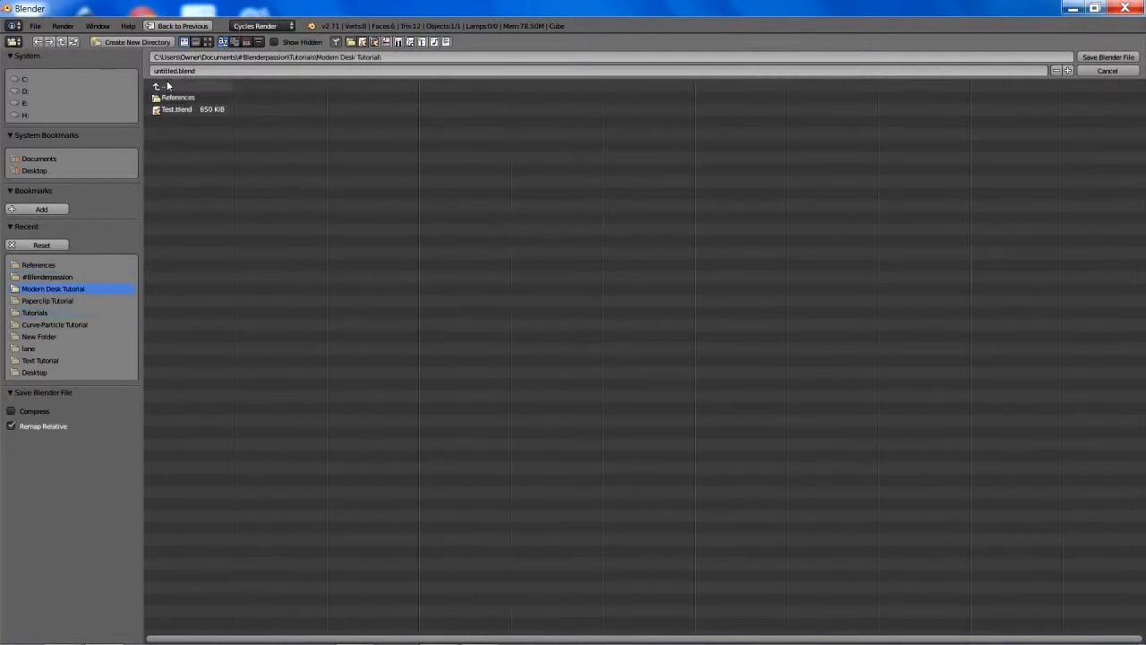
click(166, 71)
click(1097, 58)
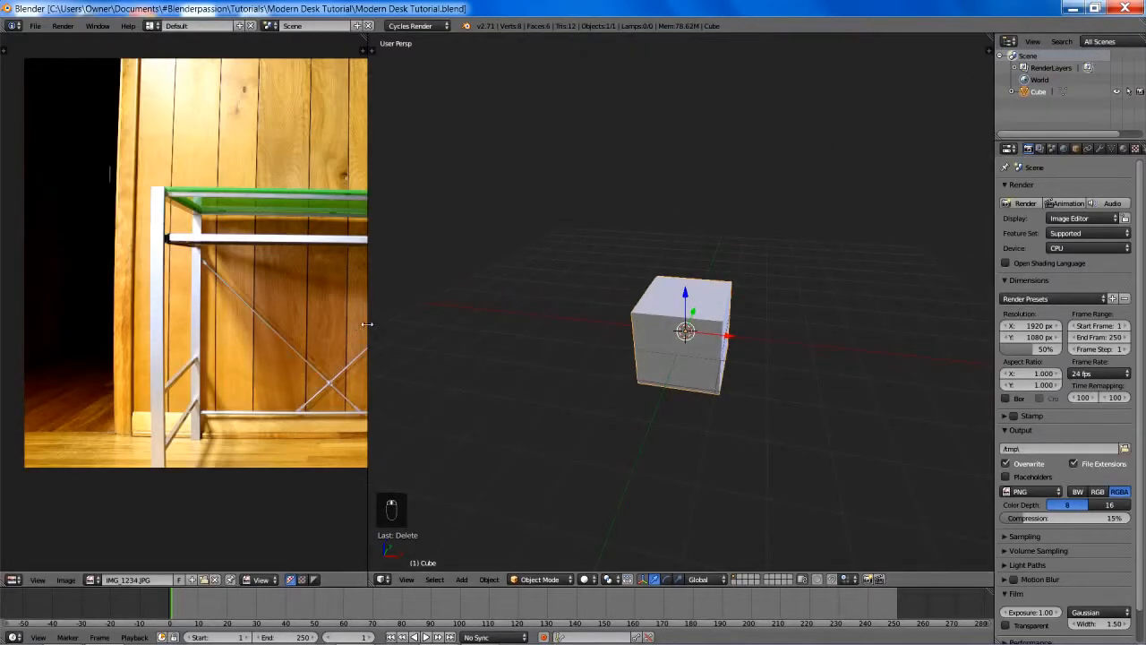
- Widen the image editor and frame the reference photo so the whole desk fits in it
drag(368, 327, 467, 327)
middle_drag(358, 299, 190, 308)
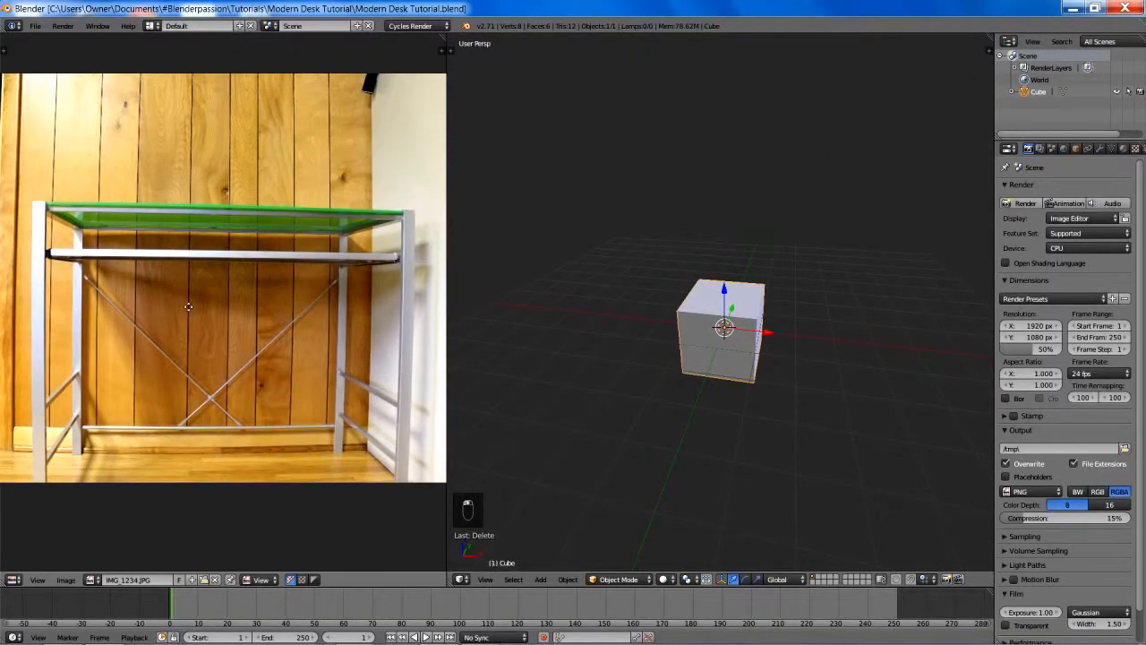
middle_drag(608, 276, 648, 281)
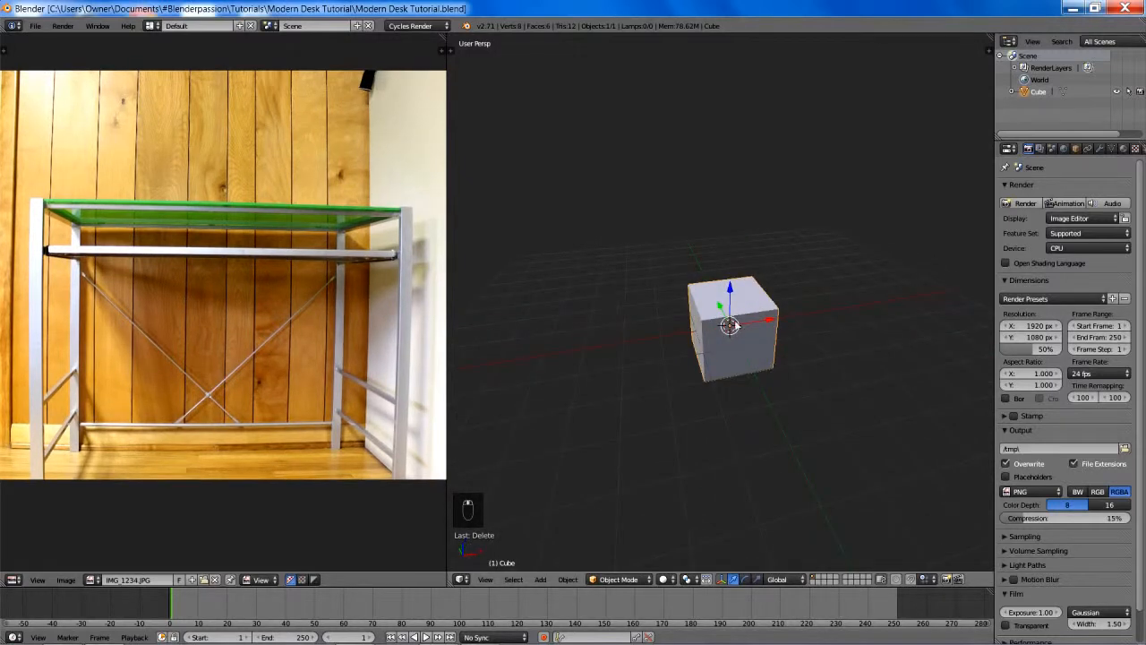
- In Edit Mode and front orthographic view, move the cube's mesh along the negative X axis, clear of the object origin
scroll(734, 326, up, 2)
key(Tab)
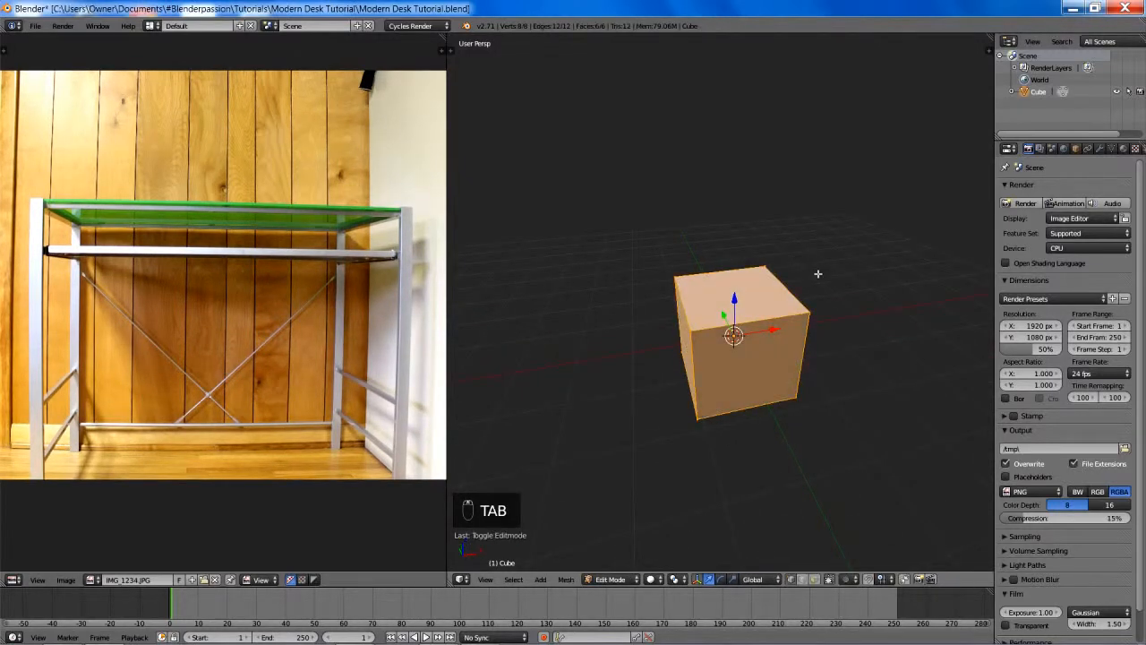
middle_drag(819, 274, 777, 296)
key(KP_1)
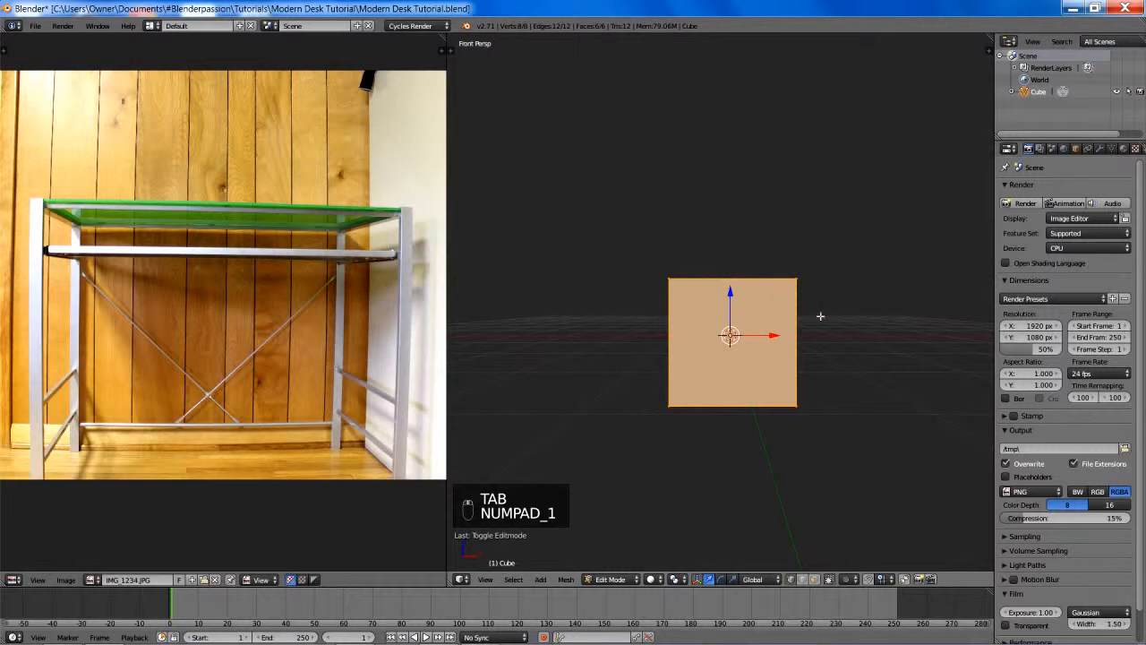
scroll(820, 316, down, 2)
key(KP_5)
key(g)
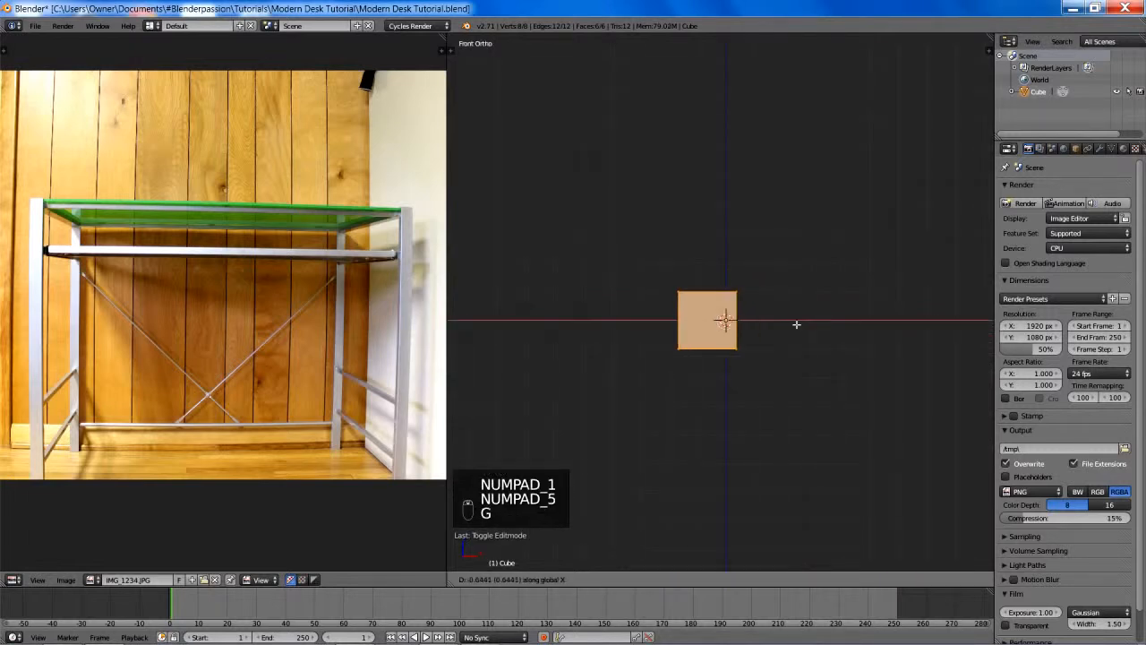
click(737, 324)
- Add a Mirror modifier across the X axis to the cube
click(1100, 149)
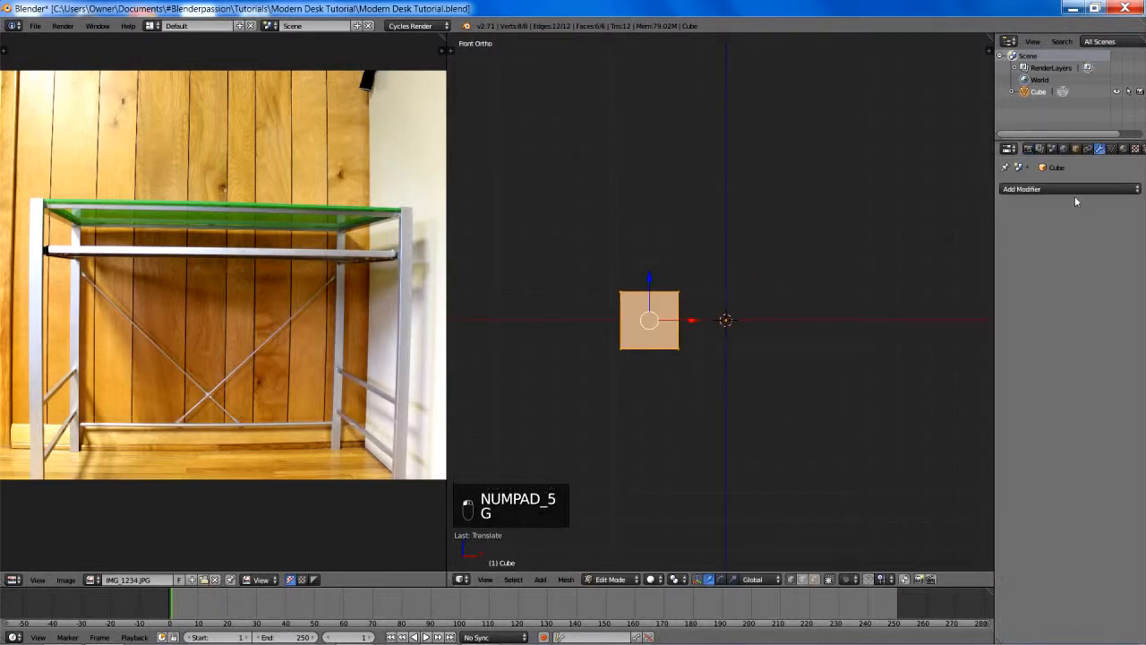
click(1066, 189)
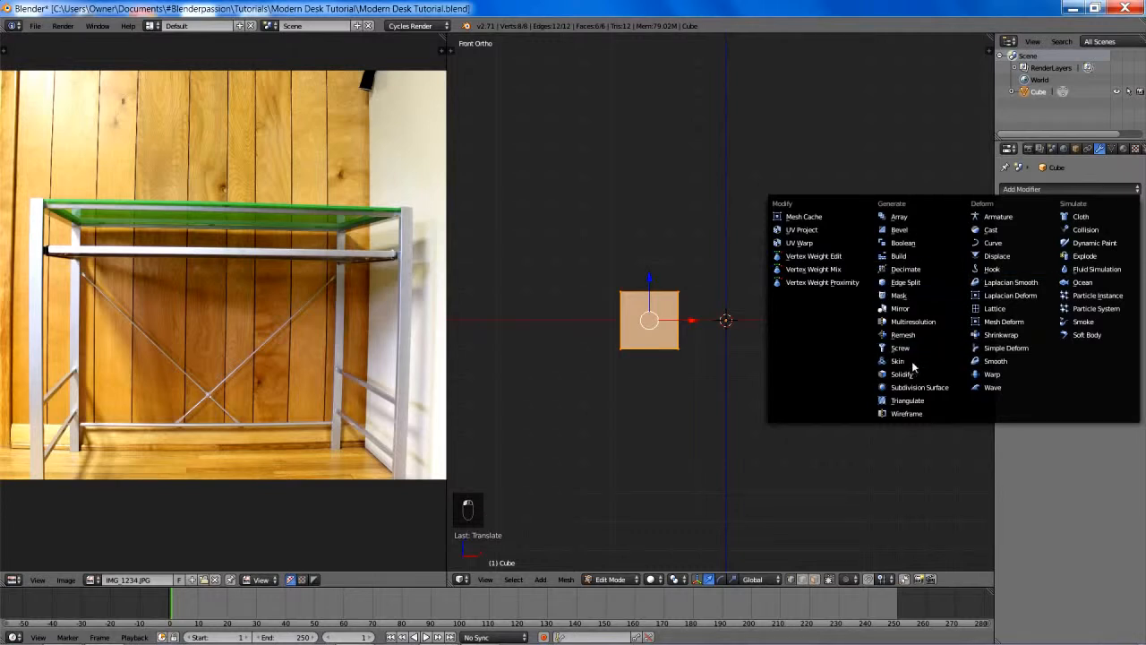
click(931, 310)
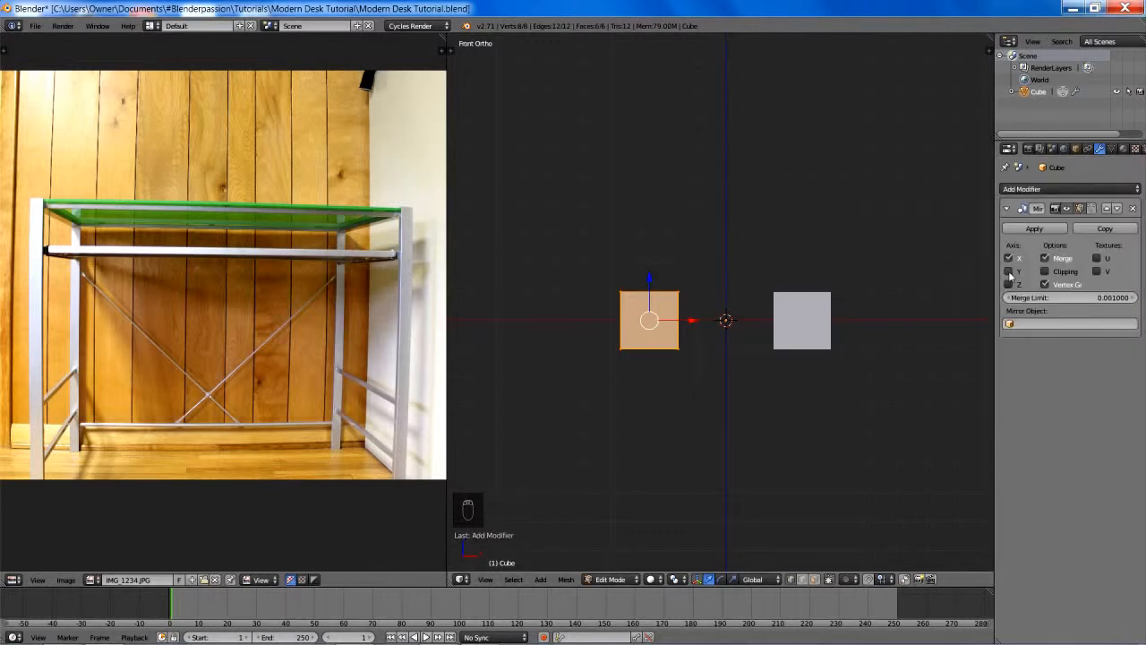
- Move the mesh about 1.1 units farther out along negative X and scale it to about 0.33 along X
key(g)
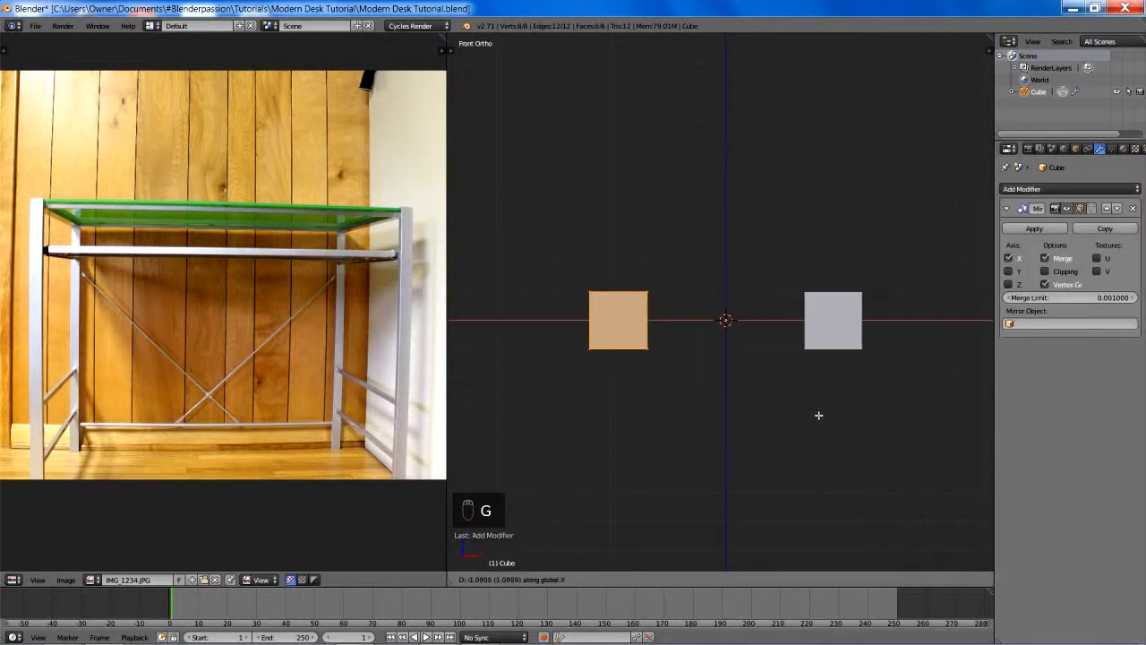
click(819, 414)
key(s)
key(x)
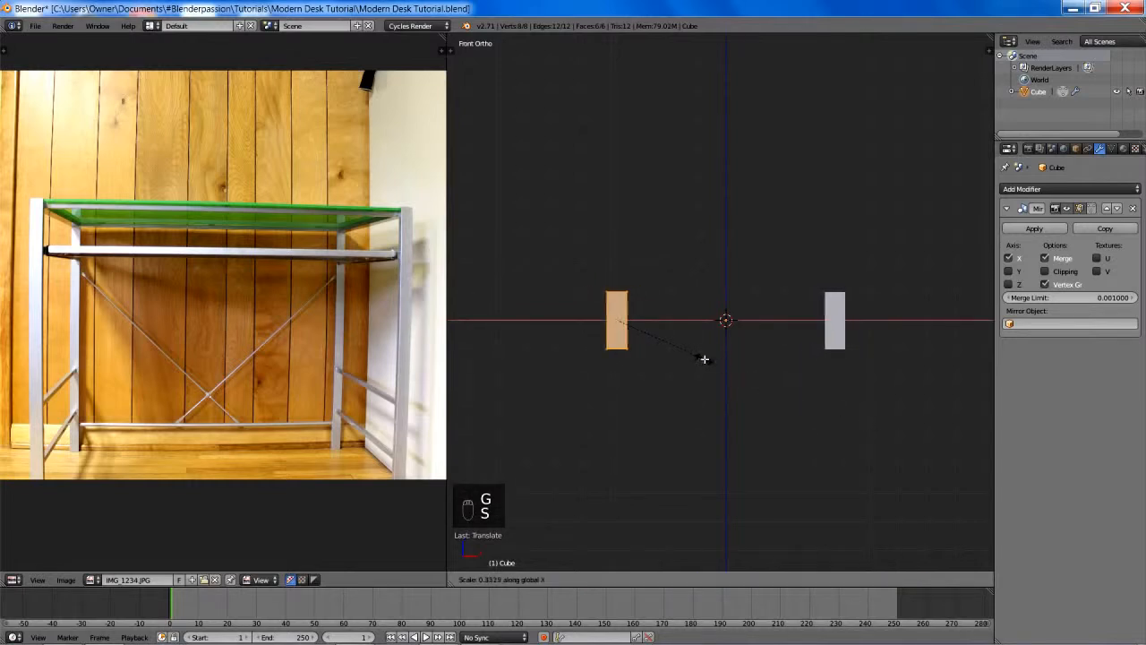
click(707, 354)
- Scale the mesh down along Y and X to give it the thin, roughly square cross-section of a desk leg
middle_drag(716, 325, 676, 410)
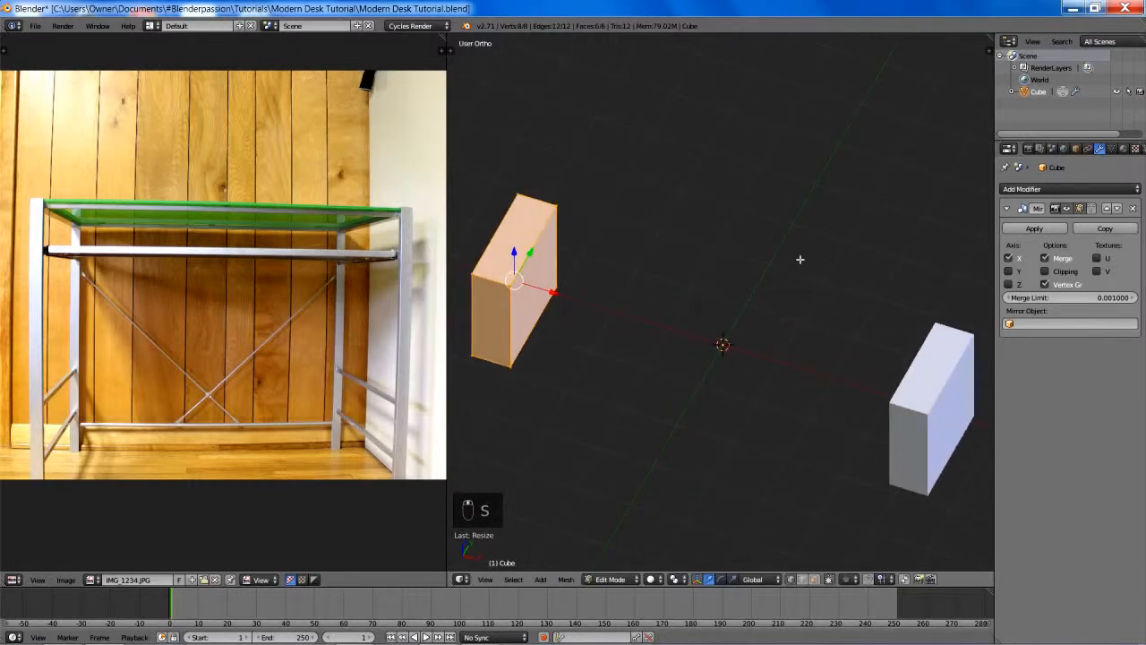
key(s)
key(y)
click(551, 289)
middle_drag(551, 289, 672, 382)
key(s)
key(x)
click(606, 343)
key(s)
key(y)
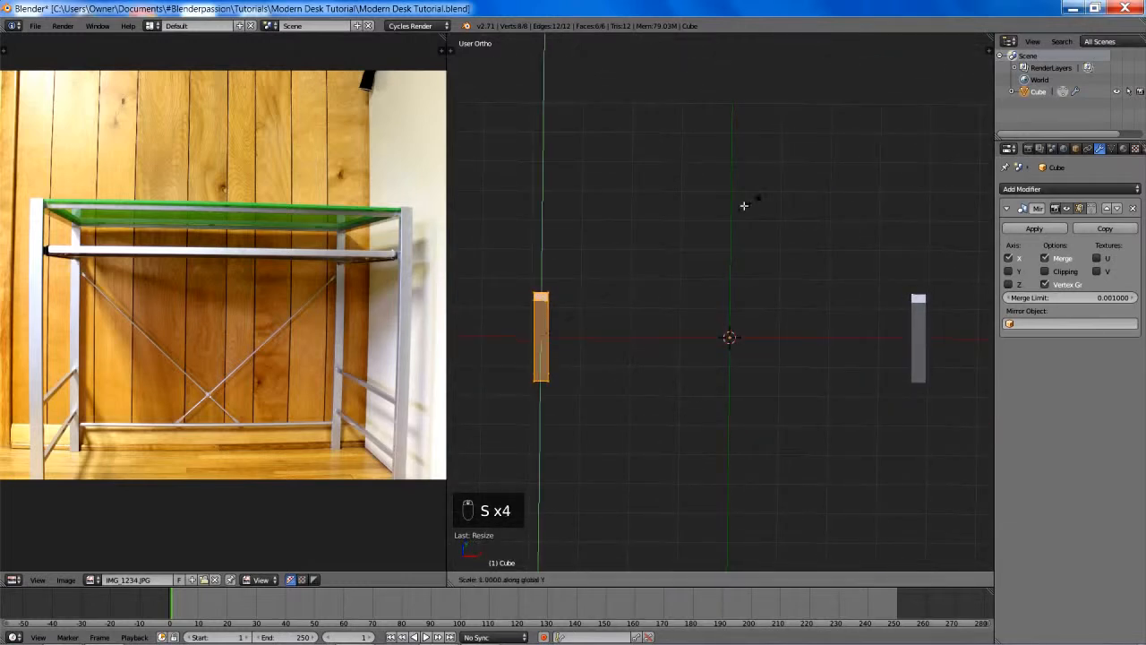
click(647, 264)
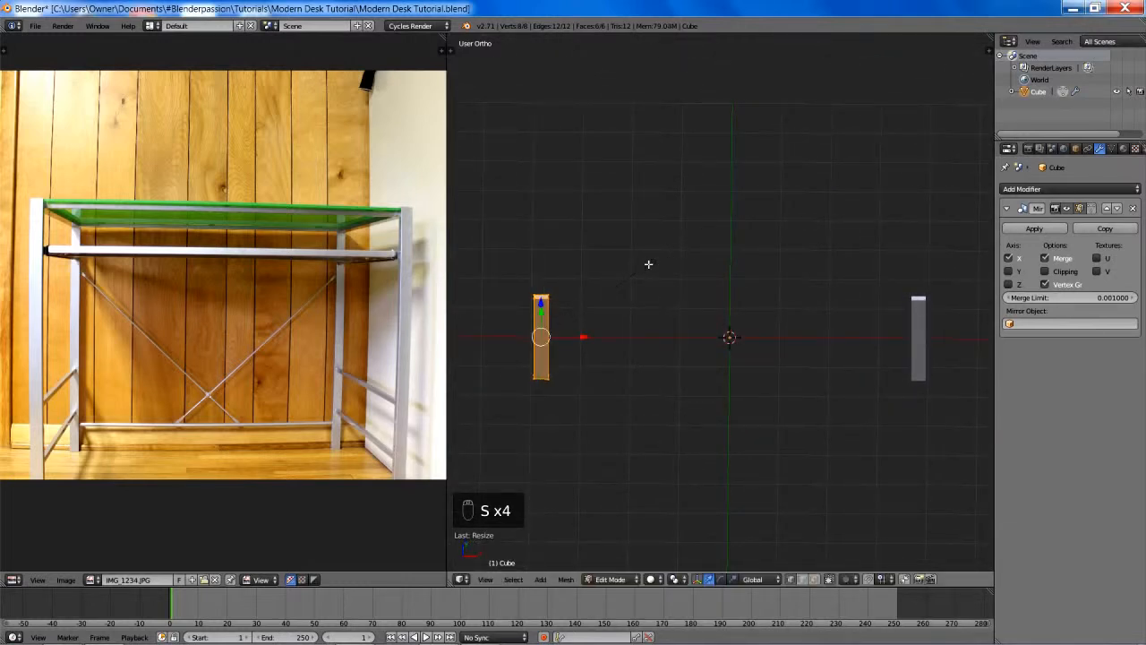
- Scale the leg mesh down along Y and X to a slimmer, roughly square cross-section
mouse_move(647, 265)
middle_down()
mouse_move(767, 245)
mouse_move(663, 260)
middle_up()
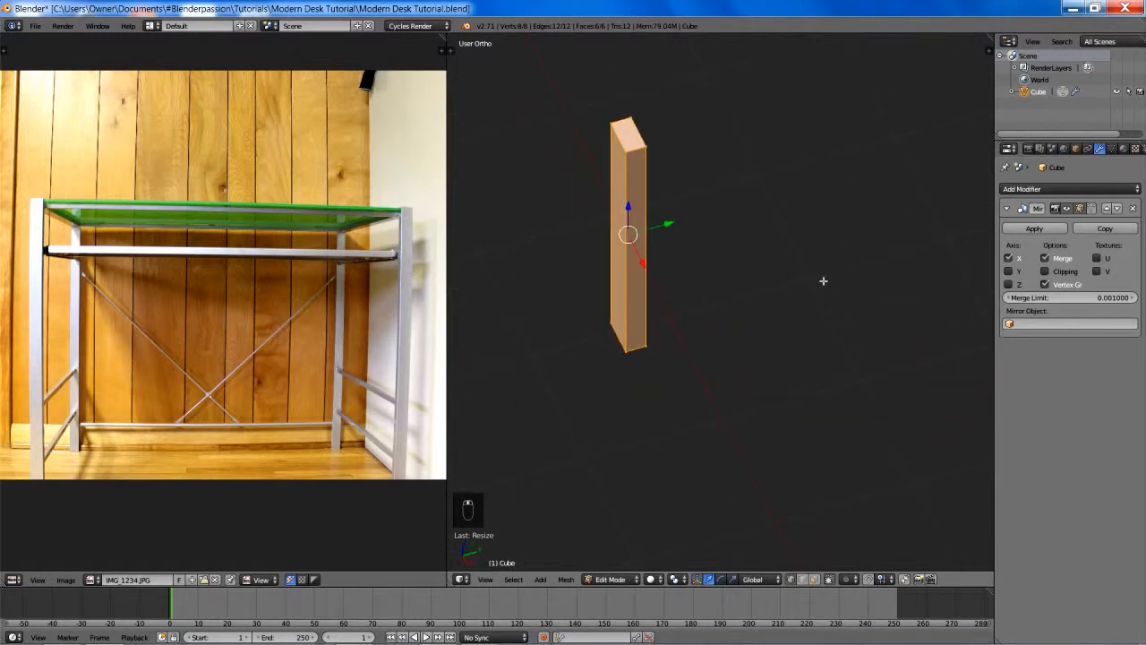
key(s)
key(y)
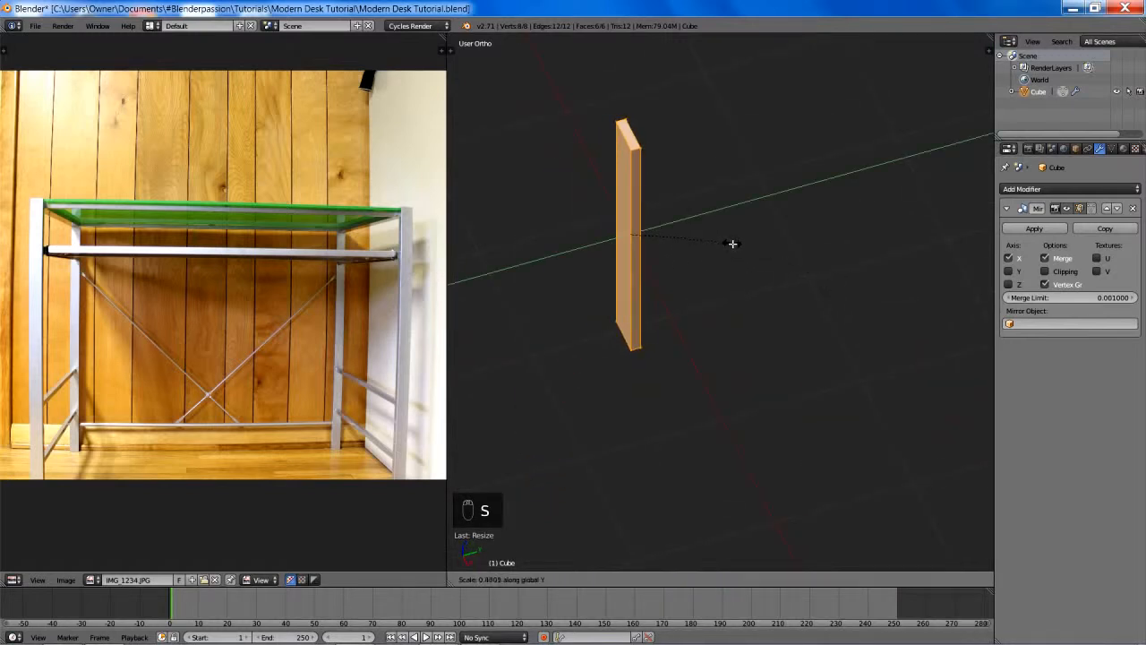
click(752, 242)
key(s)
key(x)
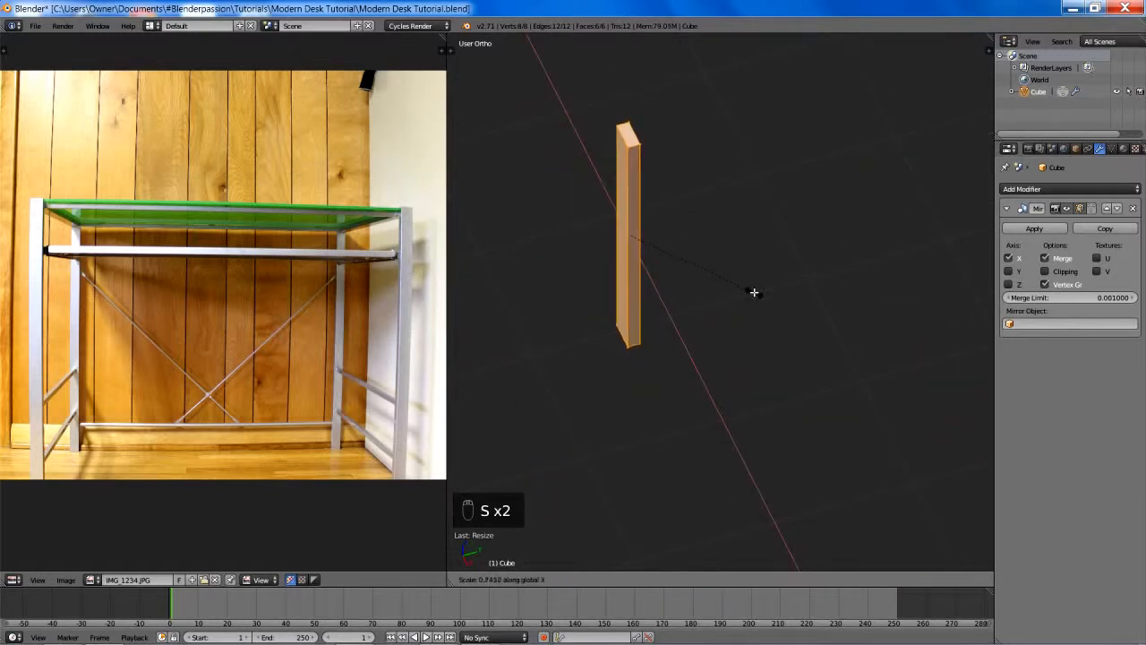
click(723, 245)
middle_drag(723, 245, 834, 200)
key(s)
key(x)
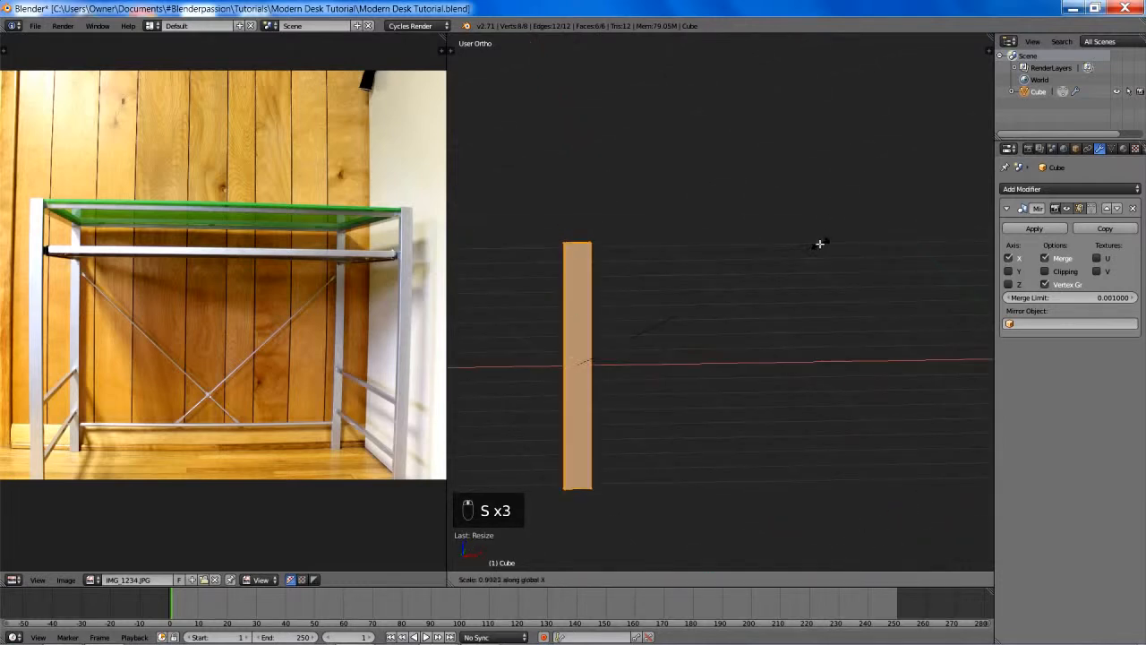
click(787, 250)
- In front orthographic view, move the leg along X closer to the object origin, narrowing the gap to its mirrored copy
key(KP_1)
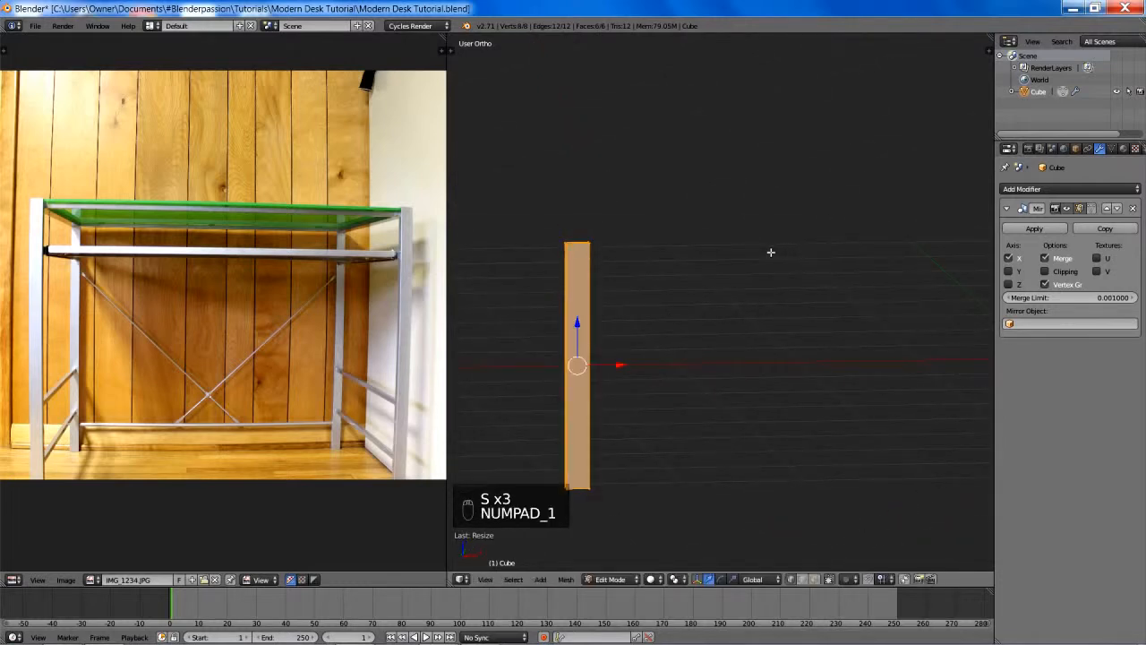
shift+middle_drag(769, 248, 575, 235)
key(g)
key(x)
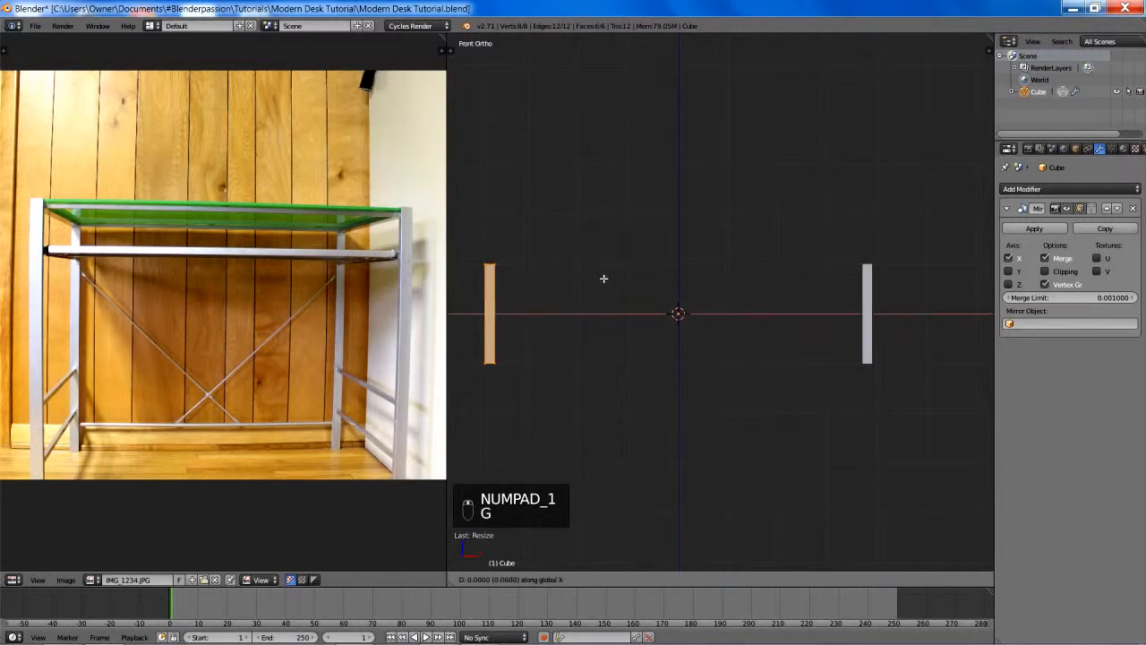
click(673, 287)
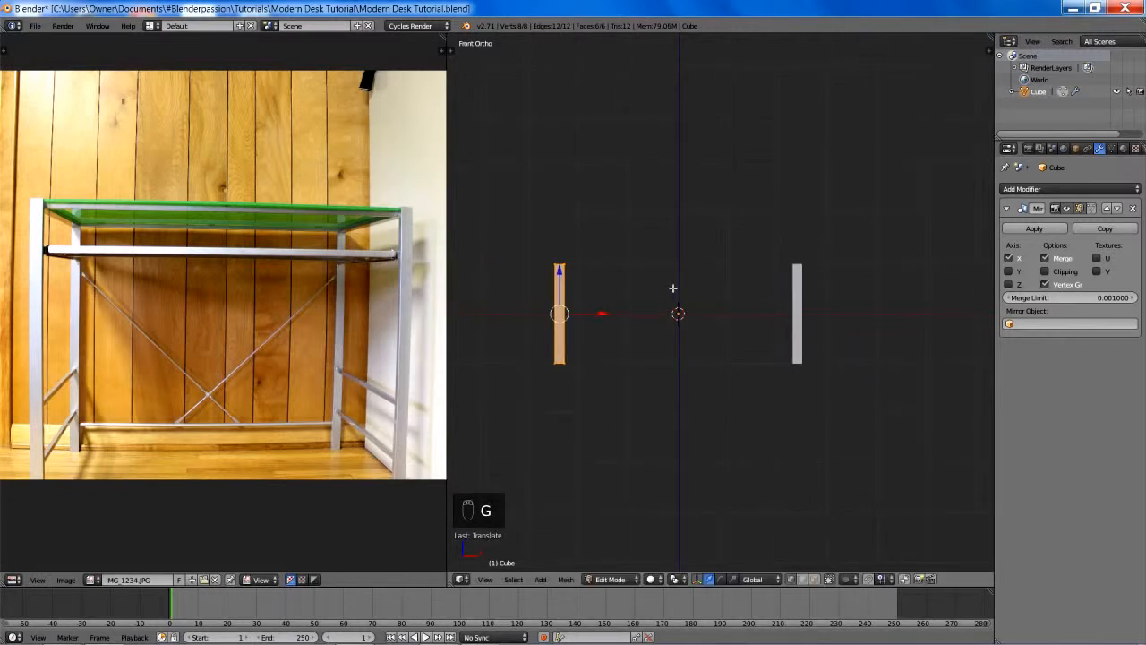
- Enable background images in the 3D view and use the already loaded IMG_1234.JPG as the background
key(n)
scroll(941, 344, down, 10)
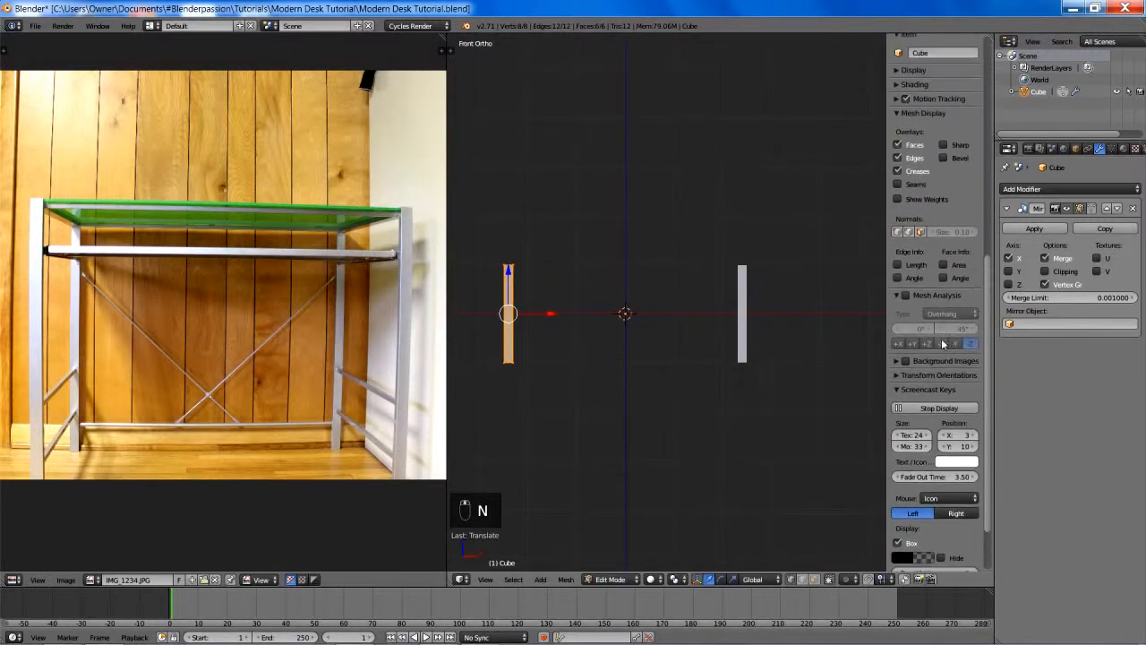
click(899, 390)
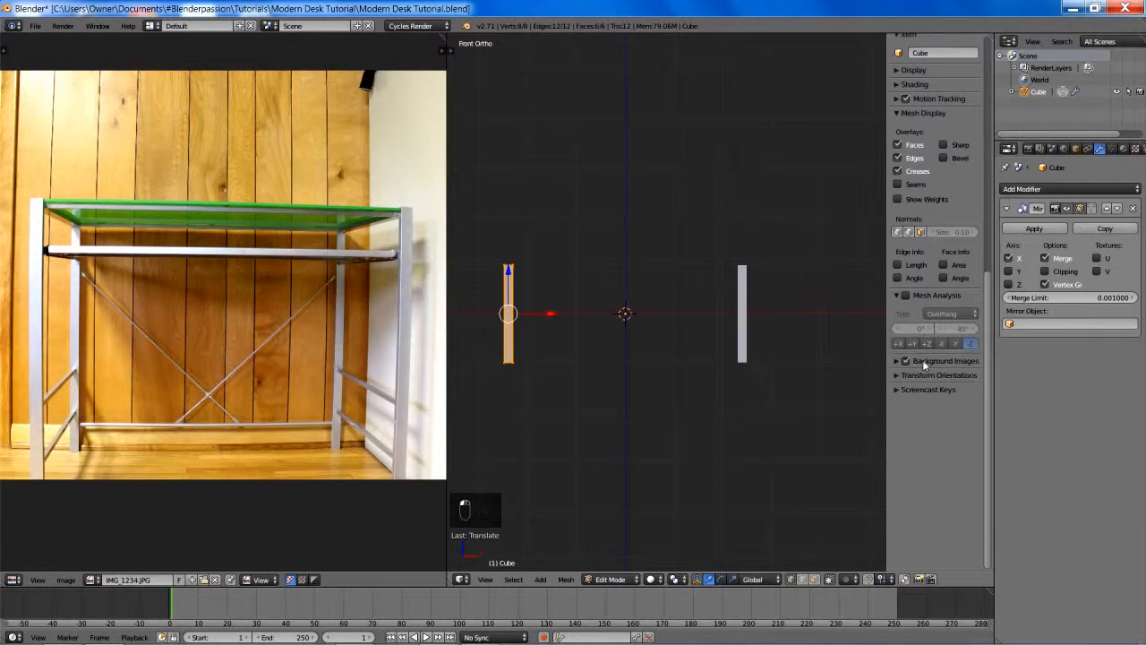
click(922, 361)
click(935, 379)
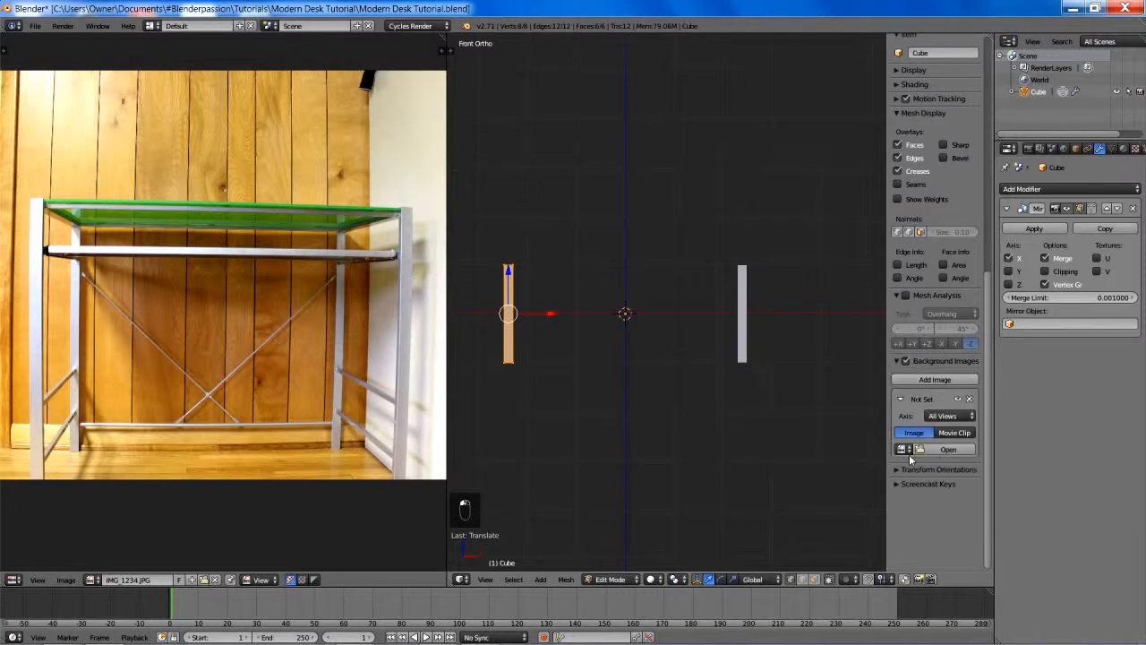
click(902, 448)
click(918, 466)
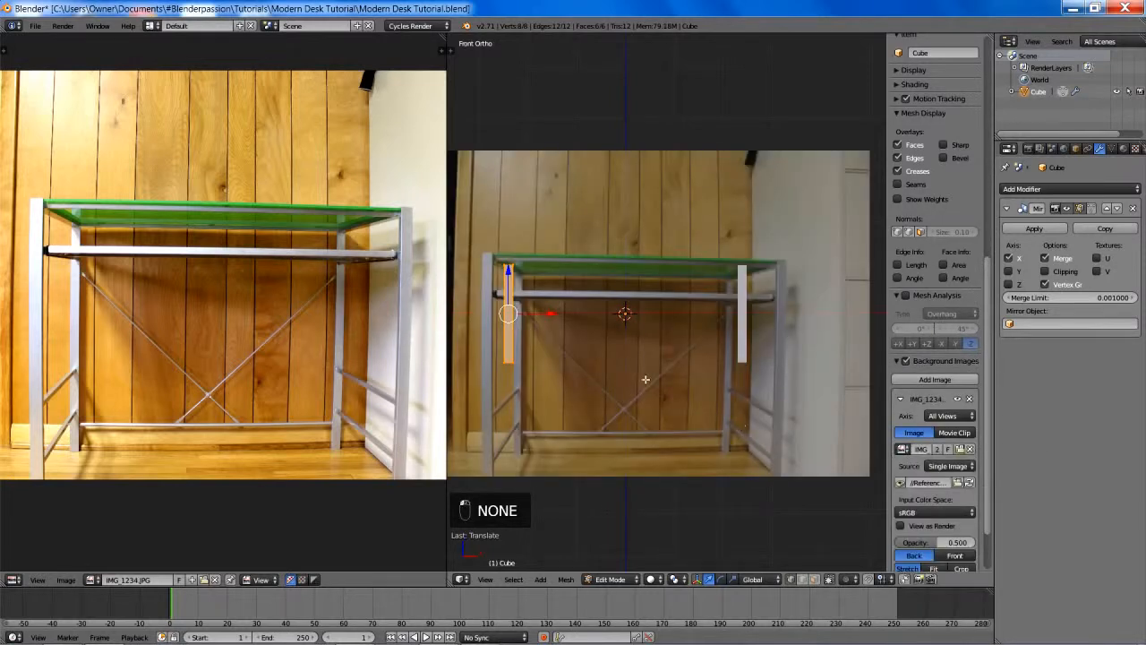
- Set the background image size to 4.530
shift+middle_drag(644, 379, 710, 354)
scroll(918, 479, down, 2)
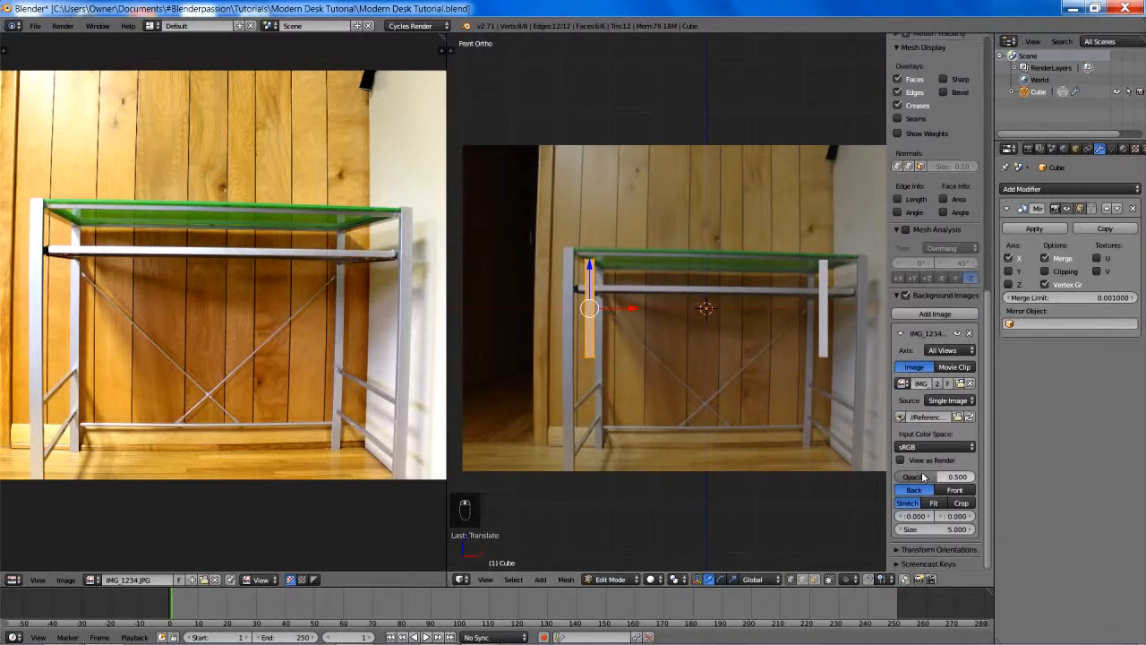
mouse_move(931, 529)
mouse_down()
mouse_move(949, 529)
mouse_move(926, 529)
mouse_up()
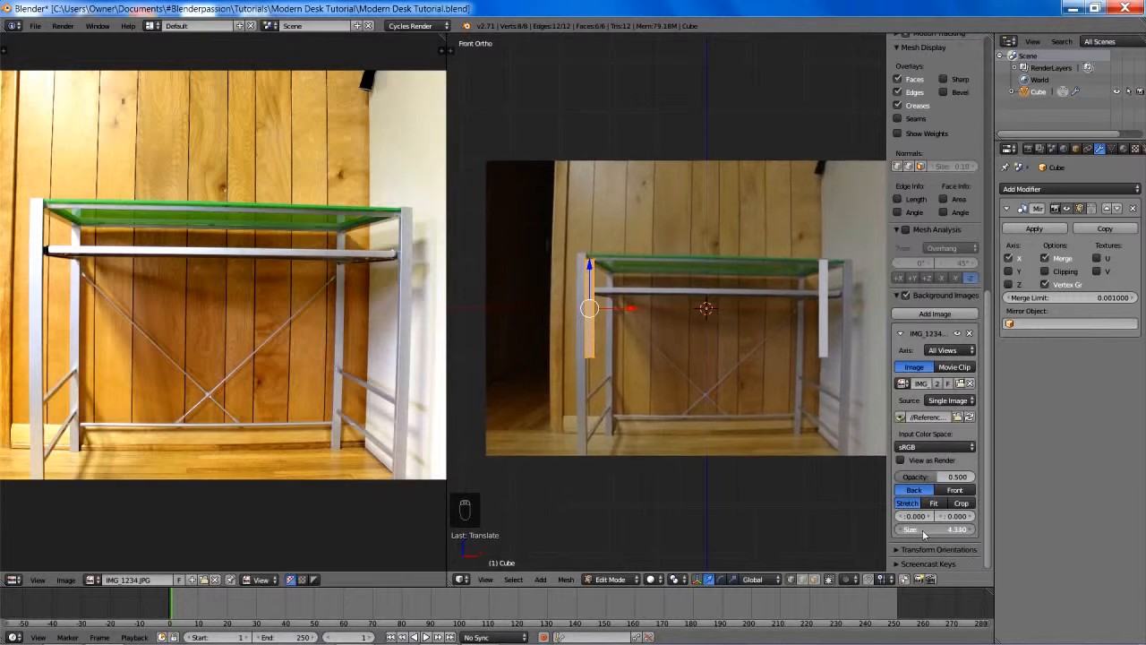
- In front view, move the leg down and outward onto the foot of the photo's front-left desk leg
scroll(660, 402, up, 1)
shift+middle_drag(671, 390, 699, 364)
mouse_move(677, 302)
middle_down()
mouse_move(665, 363)
mouse_move(665, 313)
middle_up()
scroll(665, 312, up, 4)
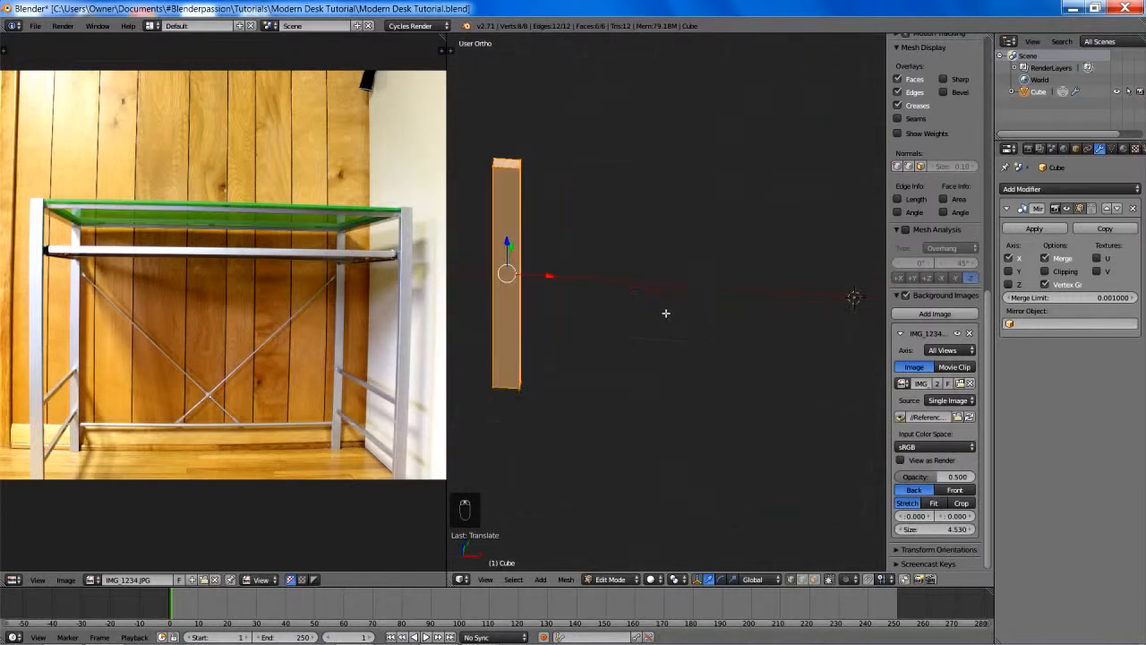
key(KP_1)
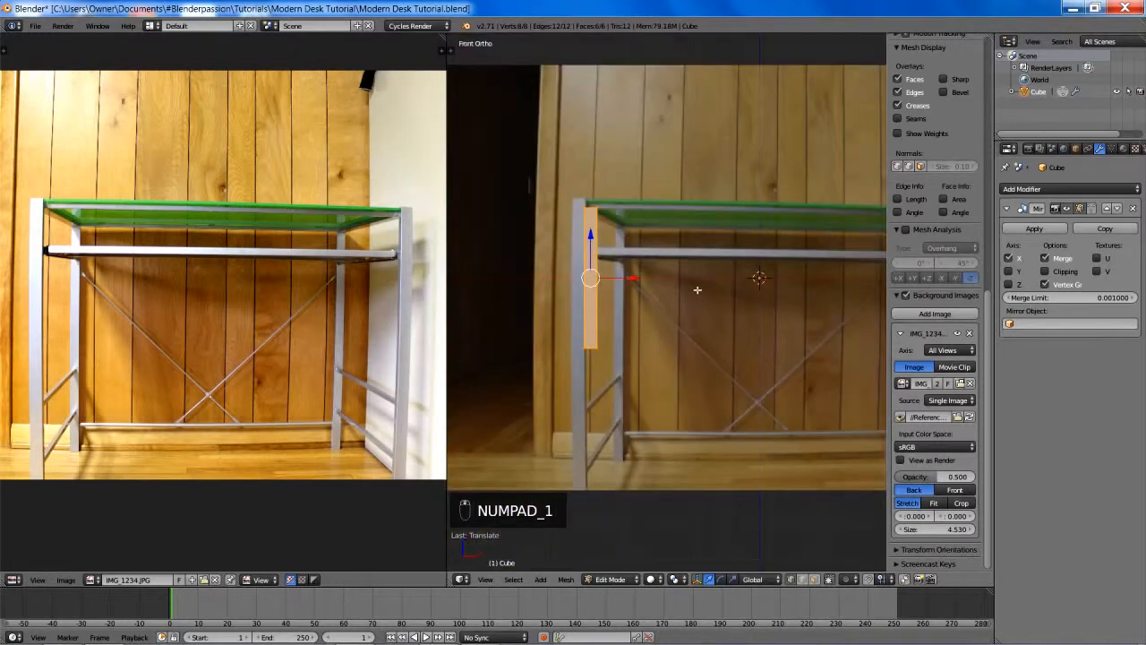
key(g)
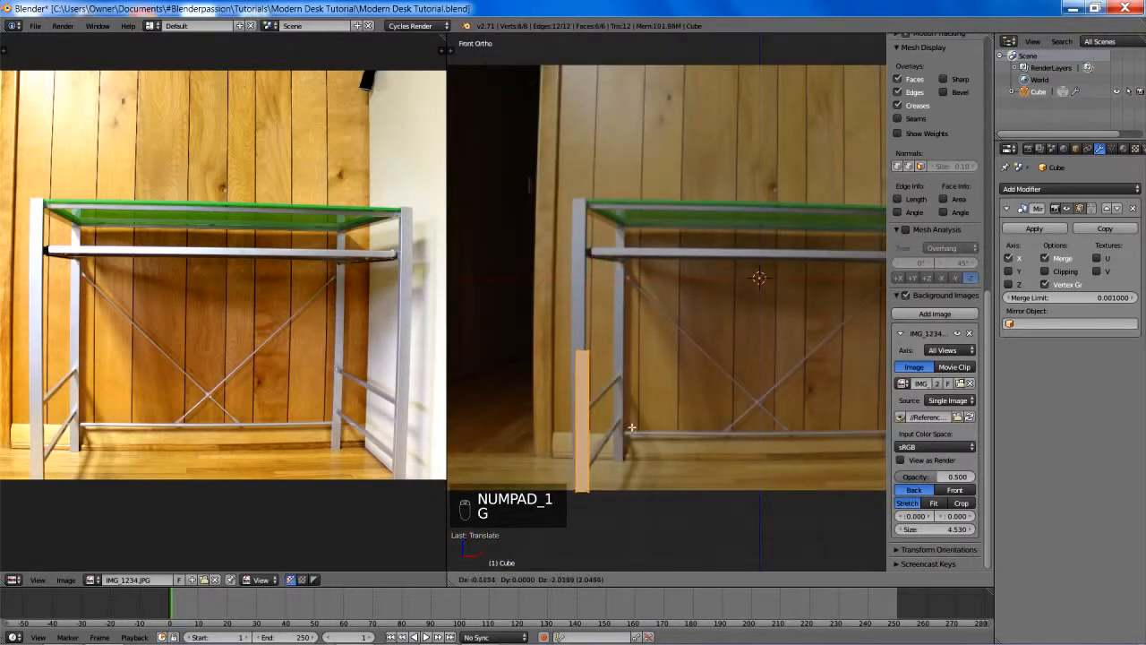
click(600, 432)
- Raise only the leg's top vertices about 2 units along Z to the top of the desk leg in the photo
scroll(600, 358, down, 2)
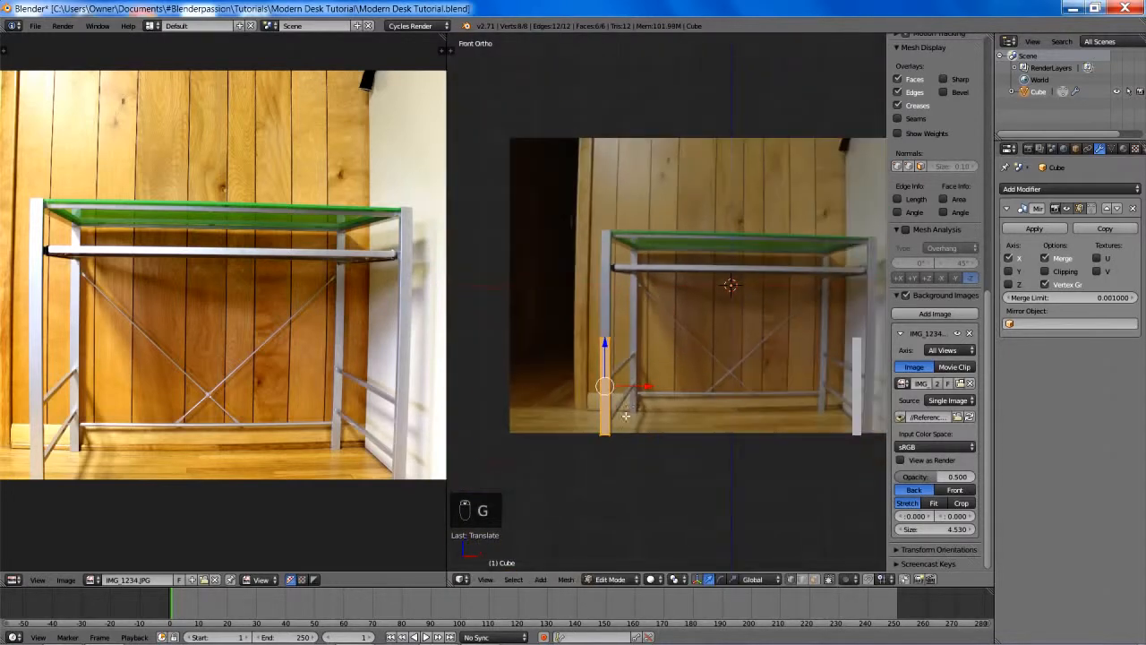
key(a)
key(z)
key(b)
drag(577, 333, 618, 356)
key(g)
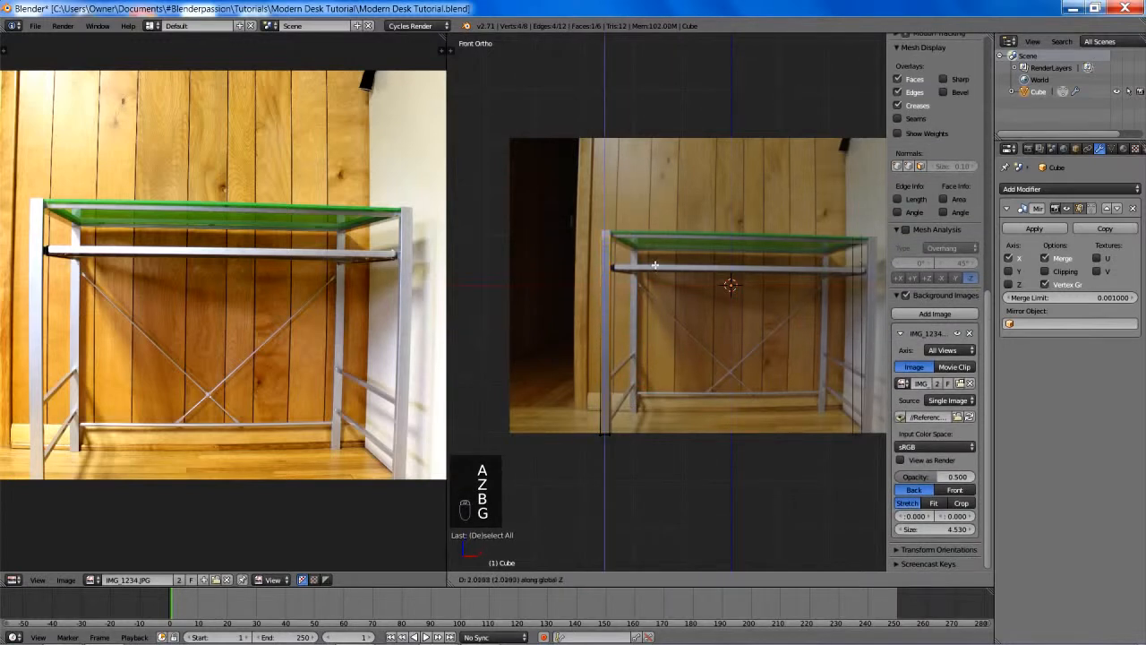
click(653, 221)
key(a)
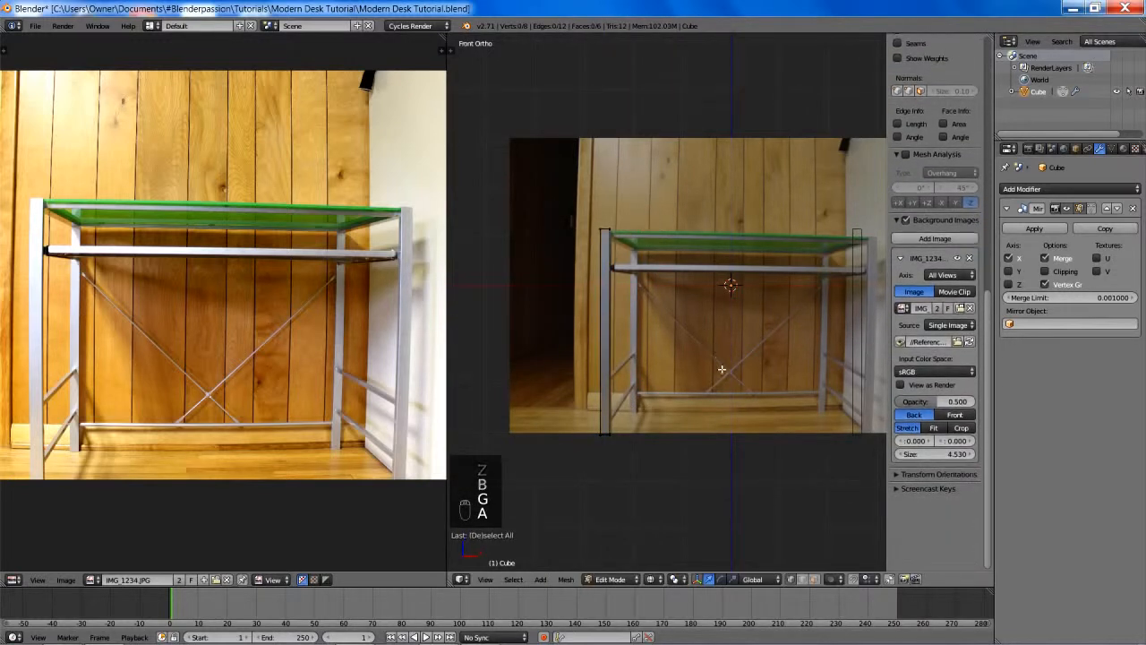
- Move the whole leg about 0.19 units outward along negative X, just outside the desk leg in the photo
shift+middle_drag(723, 370, 672, 346)
key(a)
key(g)
key(x)
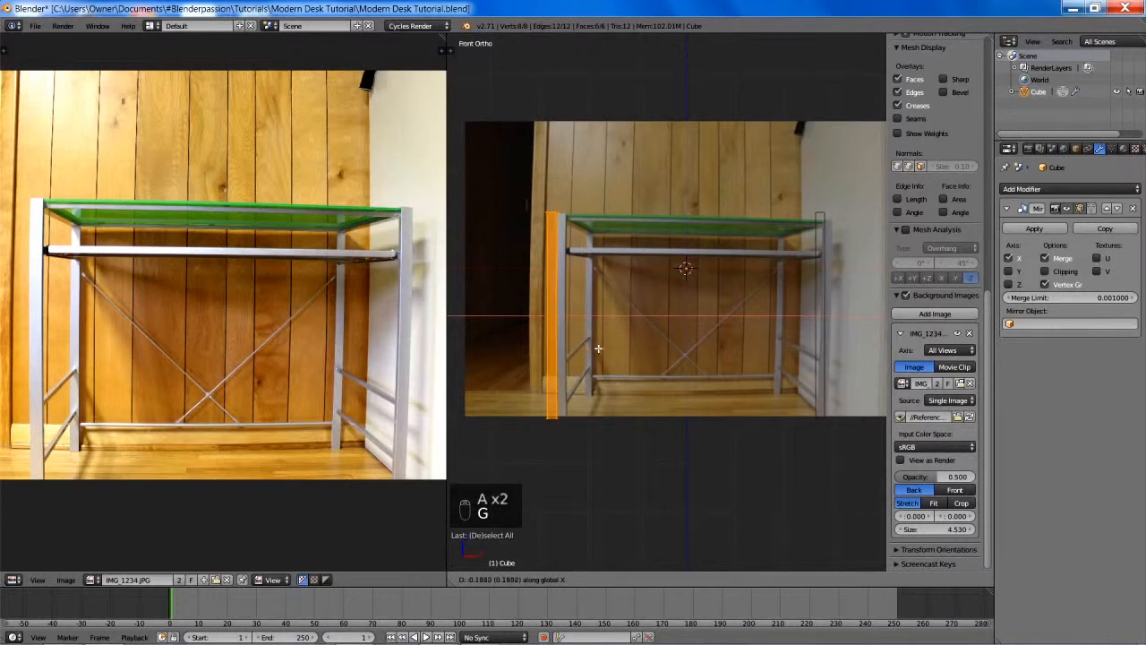
click(603, 345)
key(z)
shift+middle_drag(623, 320, 709, 327)
key(a)
scroll(726, 345, up, 2)
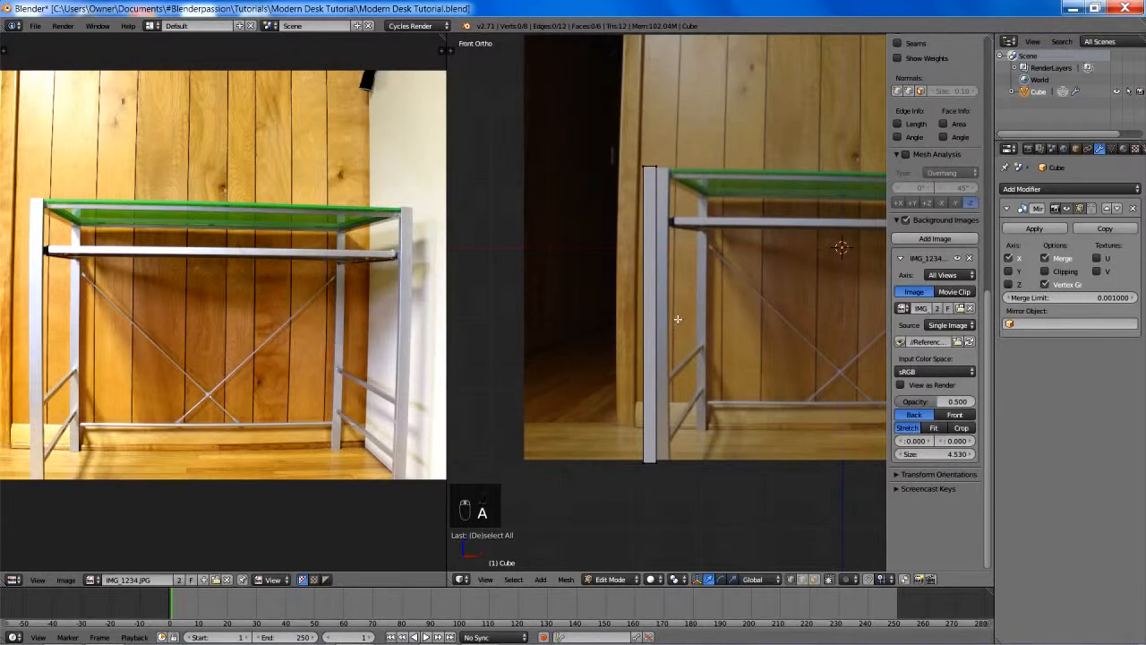
- Lower only the leg's bottom vertices along Z to slightly below the photo's lower edge
scroll(677, 319, down, 1)
key(z)
key(b)
drag(627, 421, 688, 456)
key(g)
key(z)
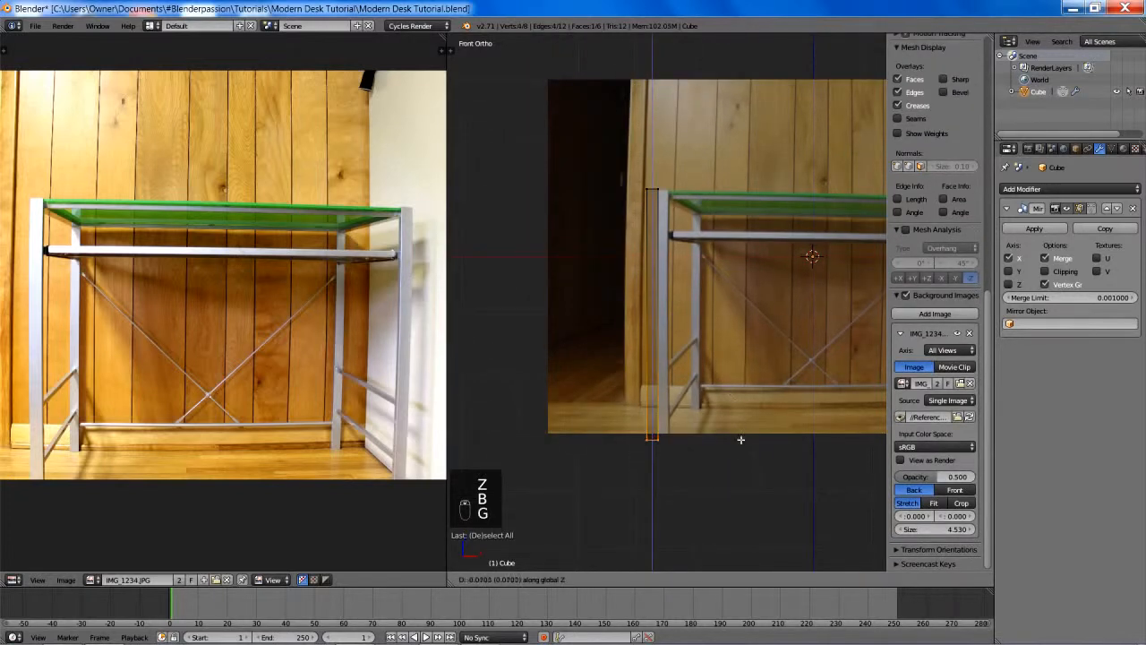
click(739, 454)
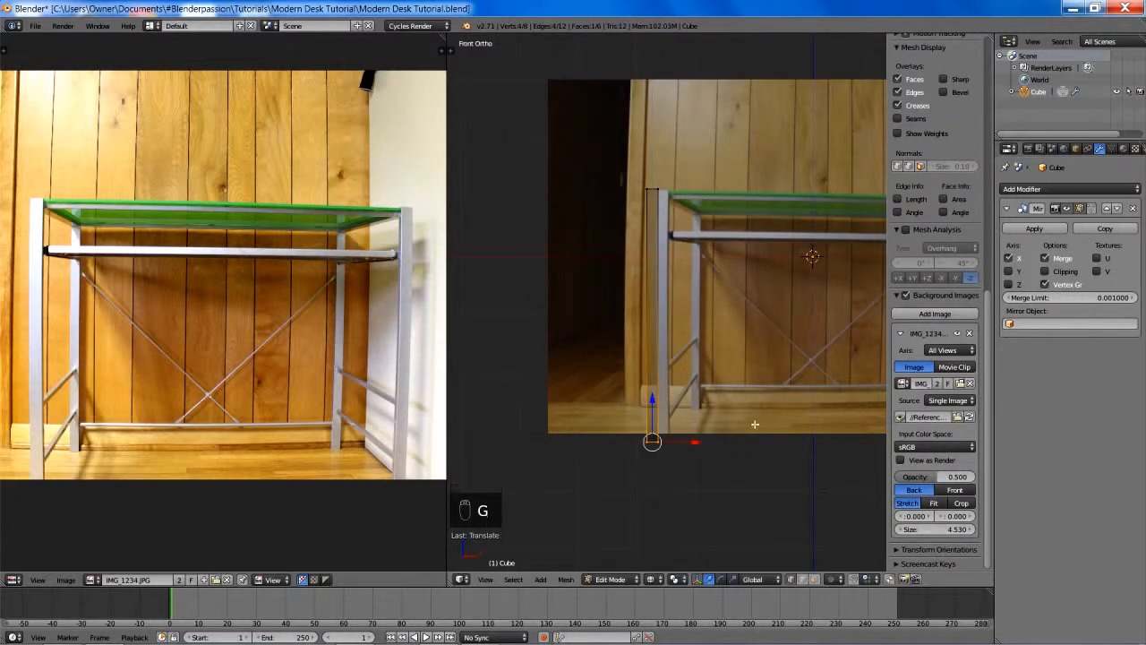
key(a)
key(z)
scroll(751, 390, down, 1)
scroll(752, 390, down, 1)
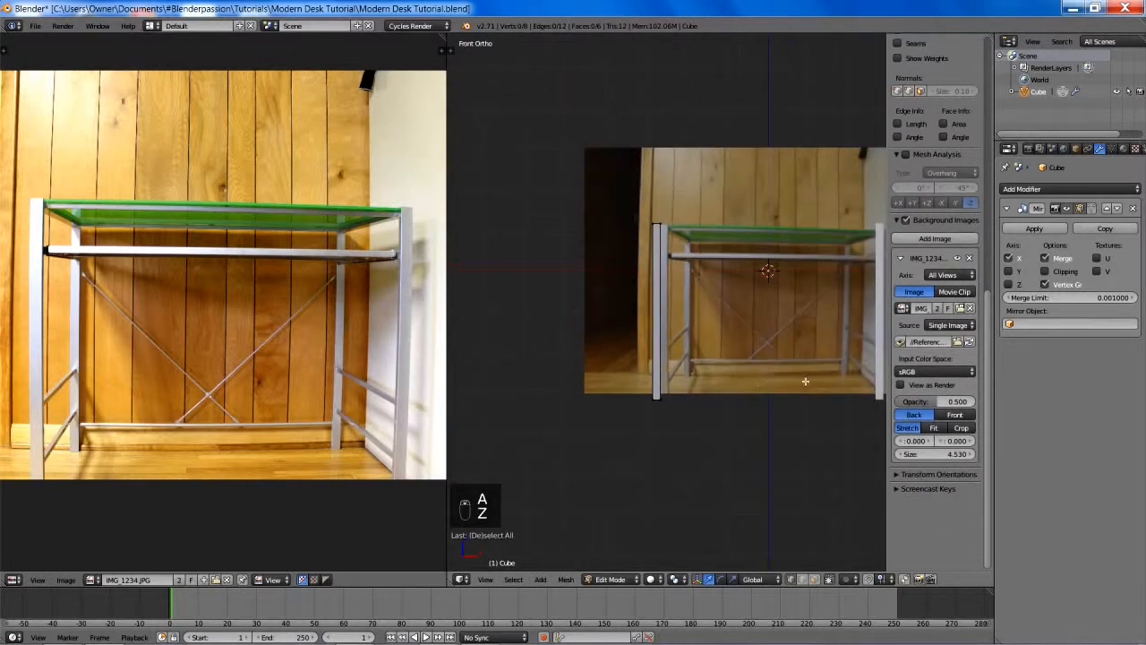
- Turn off the background image and move the whole leg up about 3.16 units along Z, resting its base on the X axis
shift+middle_drag(823, 292, 803, 301)
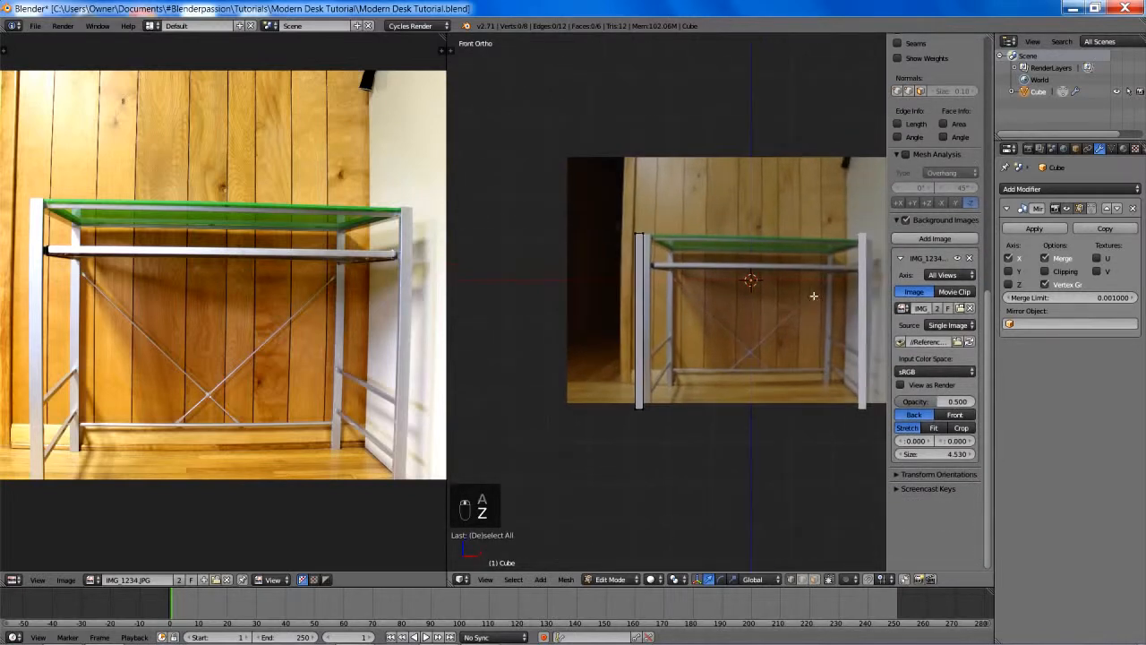
click(905, 220)
key(a)
key(g)
key(z)
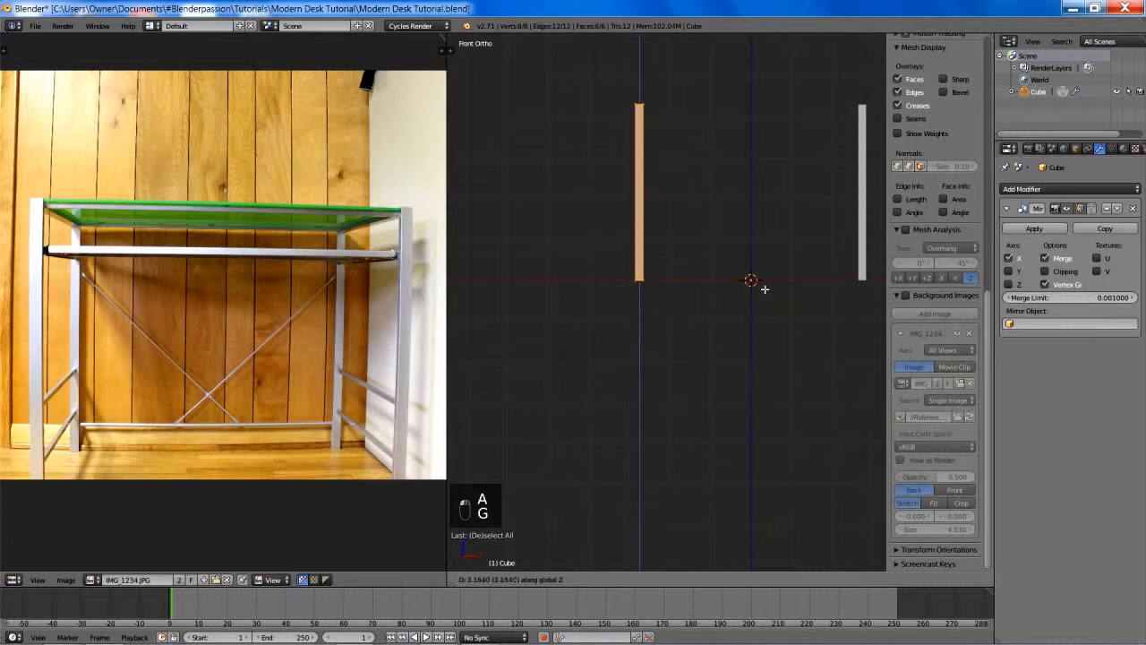
click(765, 297)
- Try duplicating the leg about 3 units along Y, and undo the duplicate
shift+middle_drag(778, 212, 729, 310)
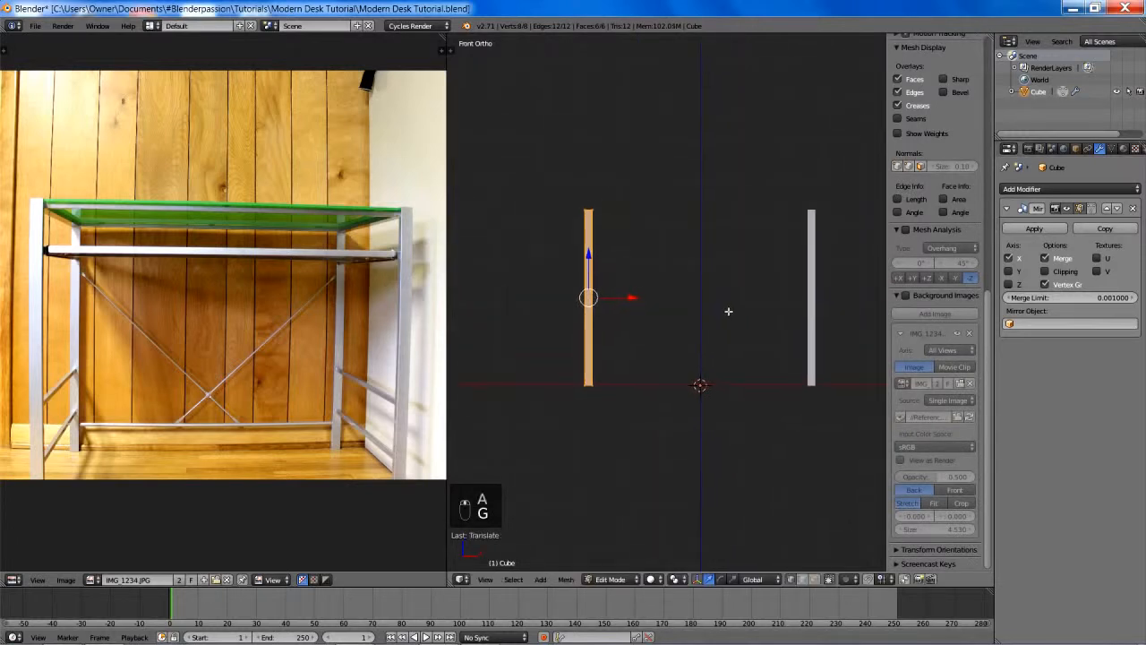
scroll(683, 299, up, 3)
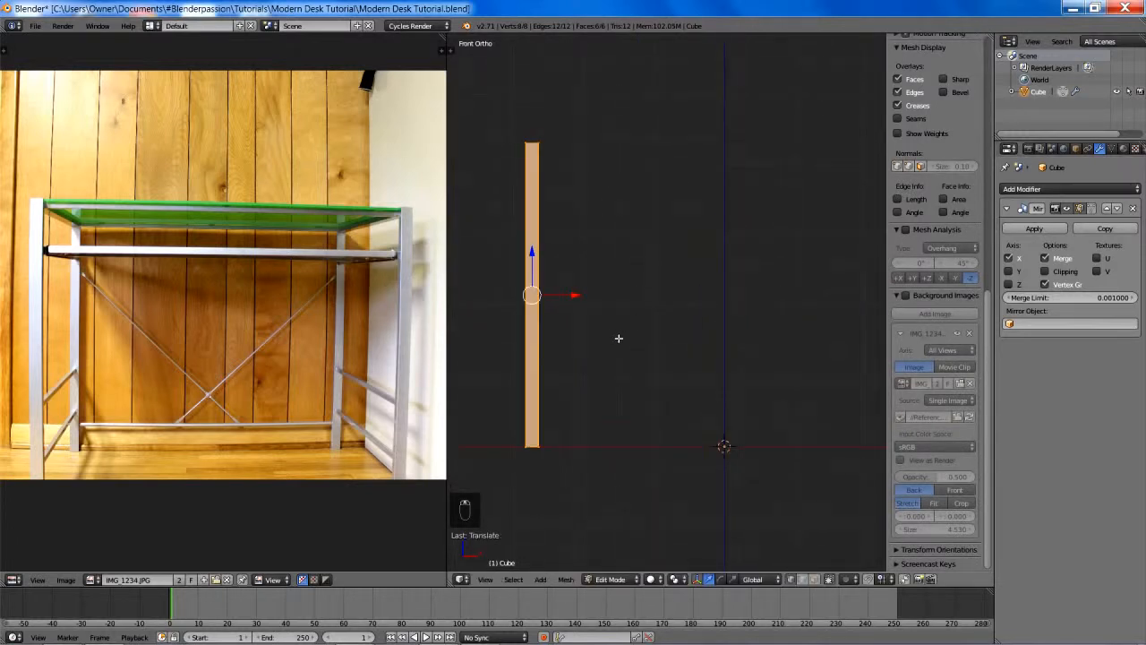
middle_drag(618, 338, 616, 382)
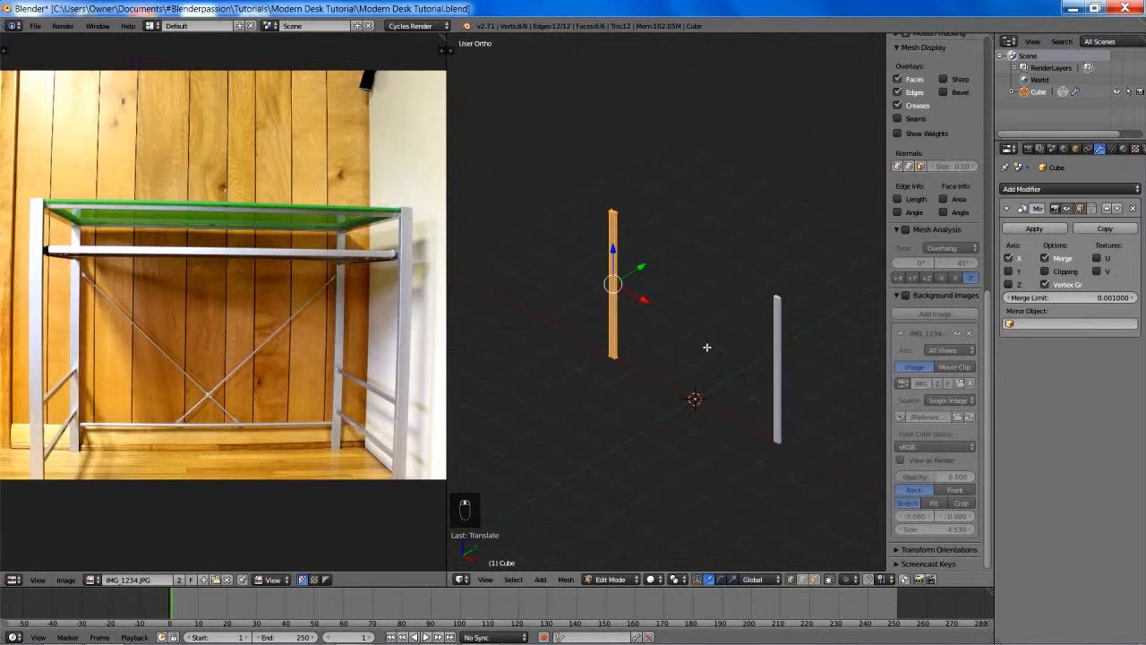
mouse_move(707, 346)
shift+middle_down()
mouse_move(698, 363)
mouse_move(663, 365)
shift+middle_up()
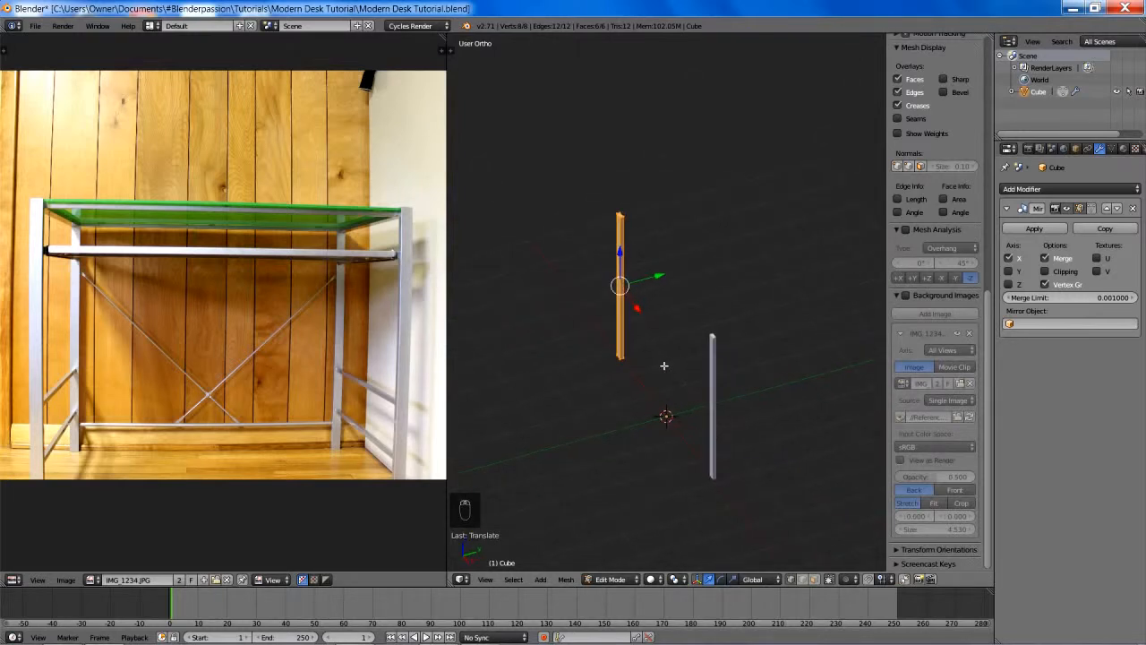
key(shift+d)
key(y)
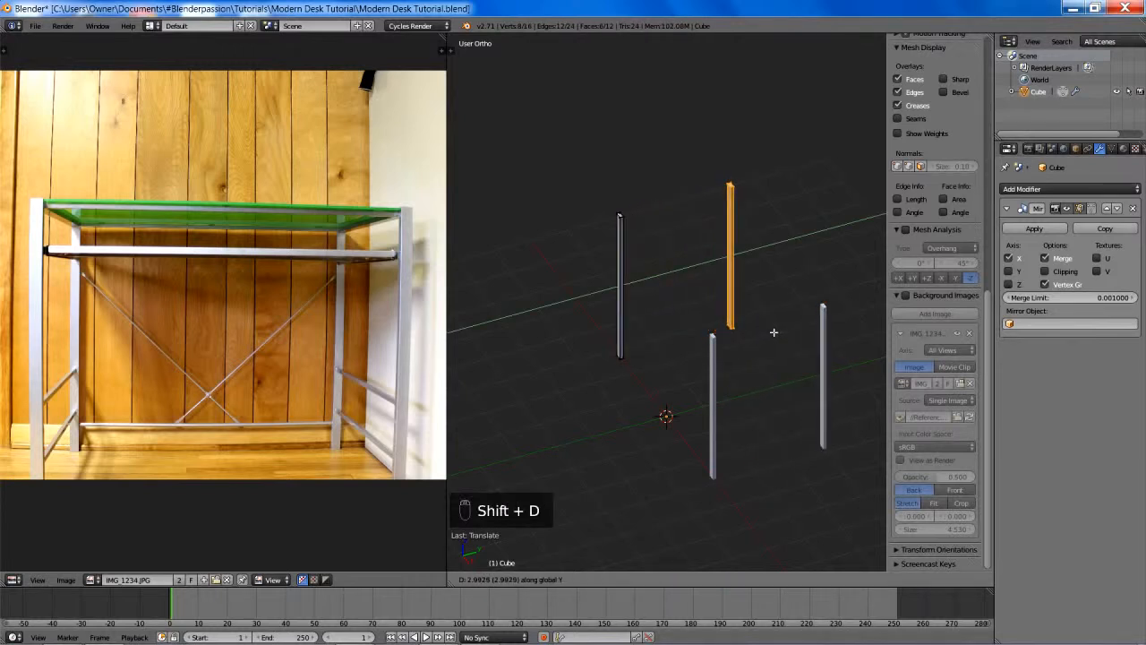
right_click(774, 332)
key(ctrl+z)
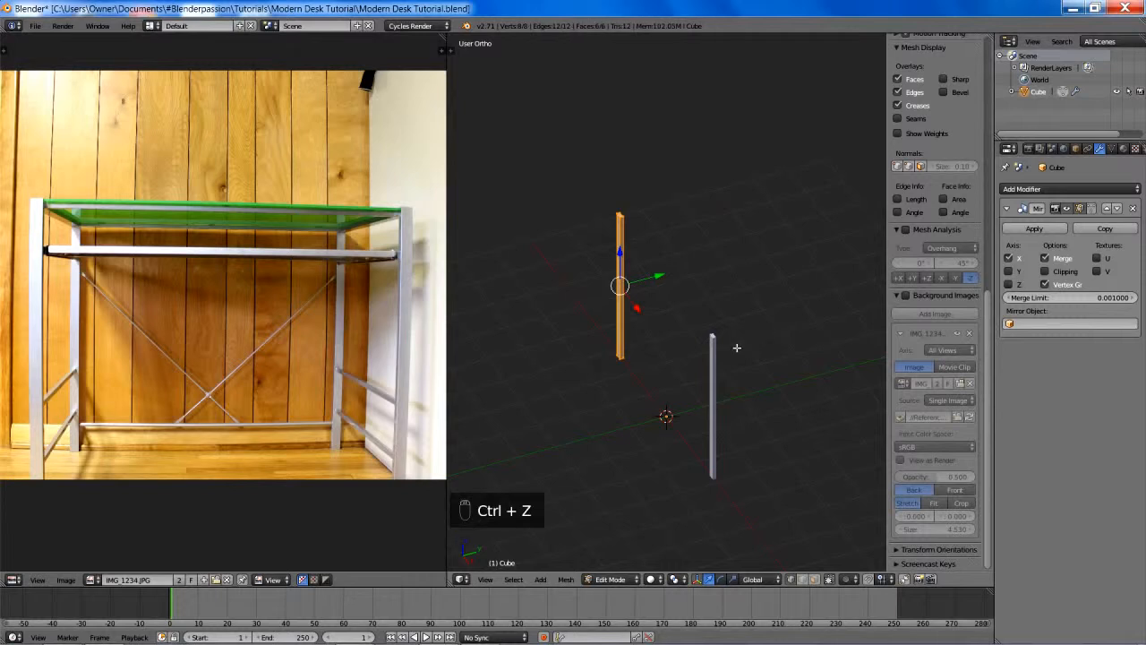
key(g)
right_click(725, 332)
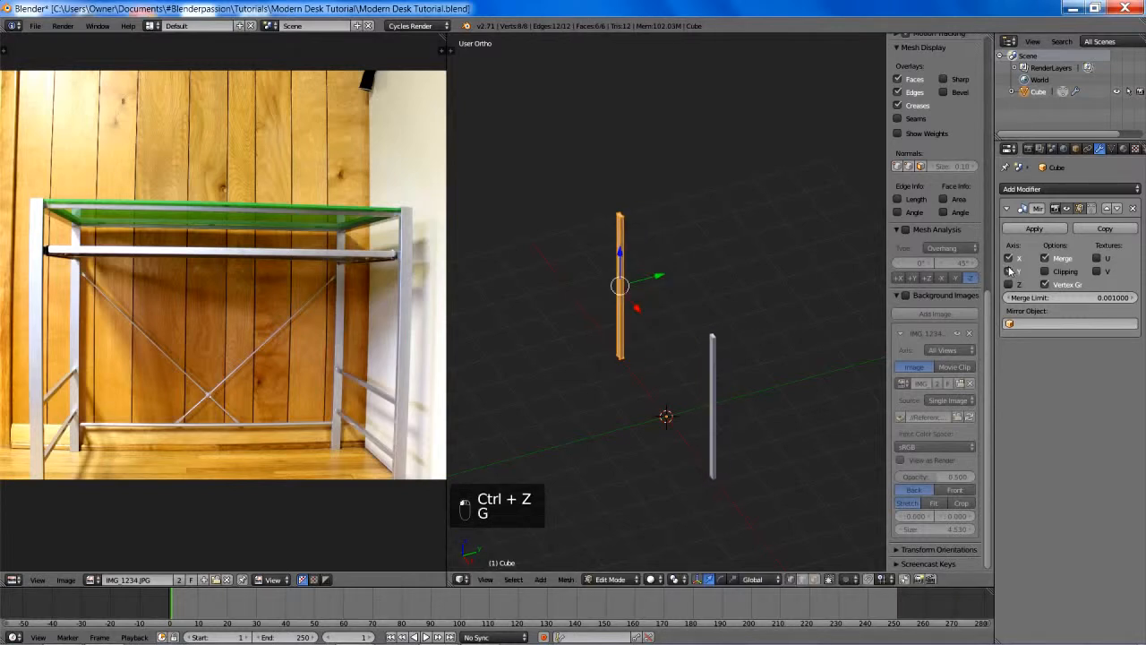
- Mirror the leg across Y as well, and move it about 1.4 units along negative Y to form four separate legs
scroll(805, 307, down, 2)
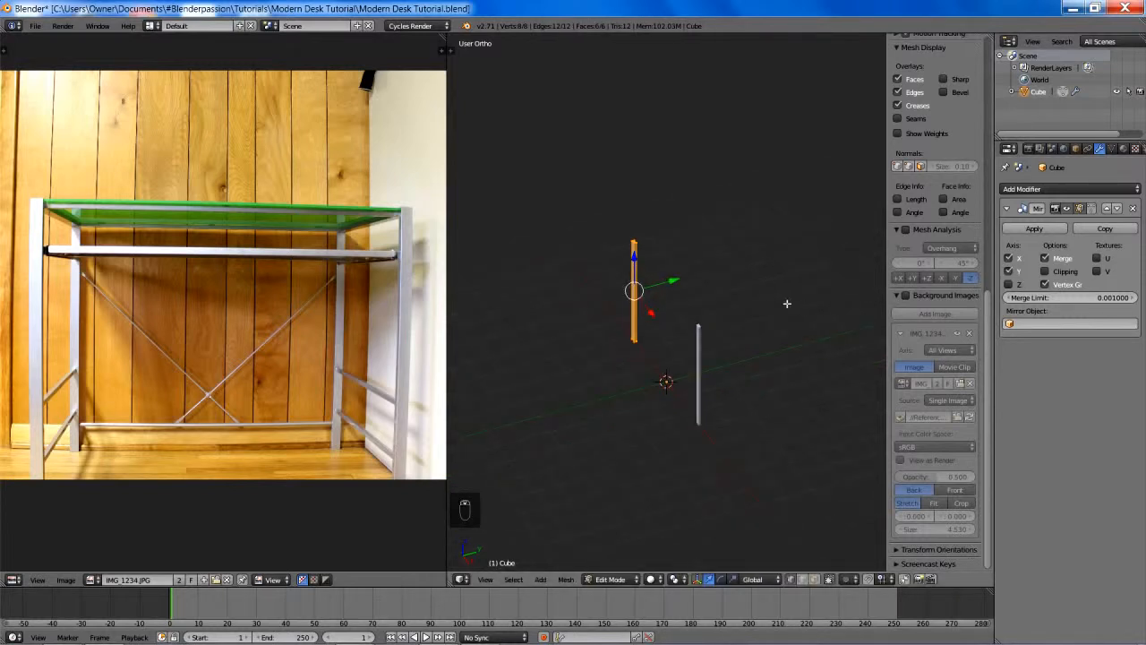
key(g)
key(y)
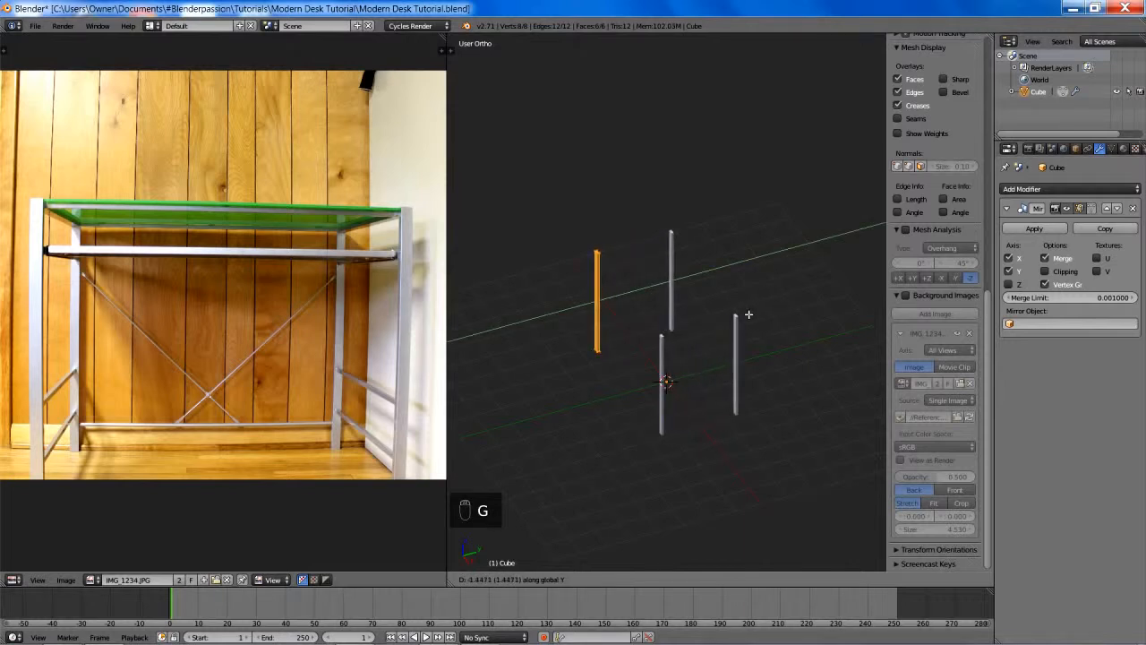
click(768, 329)
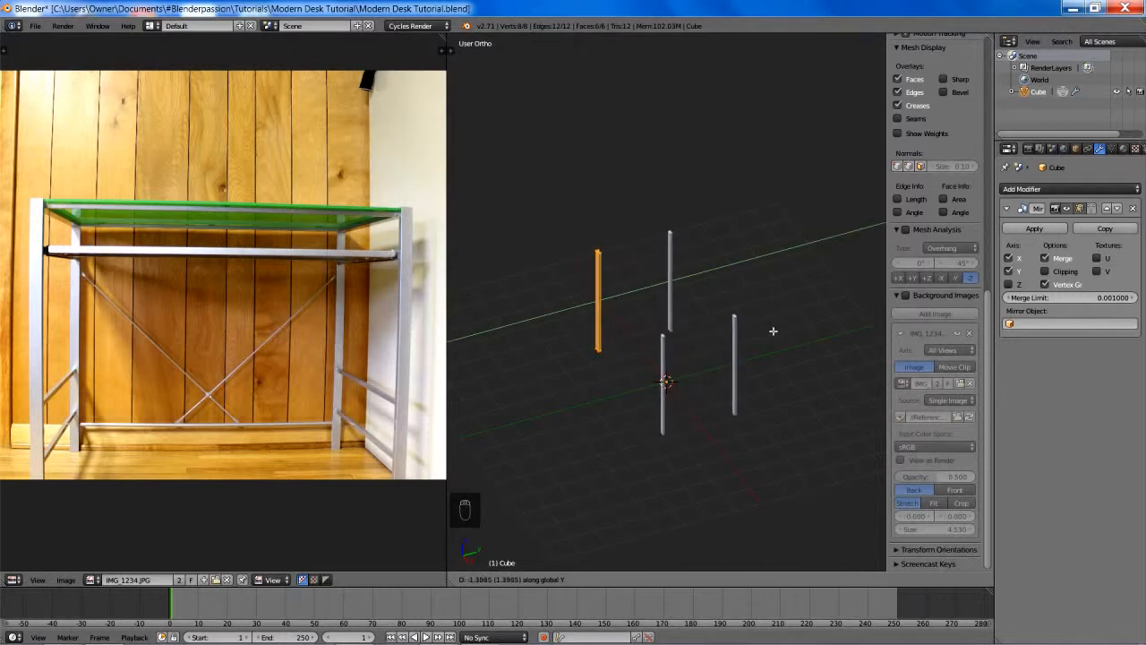
- Add a new cube to the desk mesh in the front wireframe view
mouse_move(773, 330)
middle_down()
mouse_move(725, 313)
mouse_move(816, 289)
mouse_move(786, 312)
middle_up()
key(KP_1)
key(z)
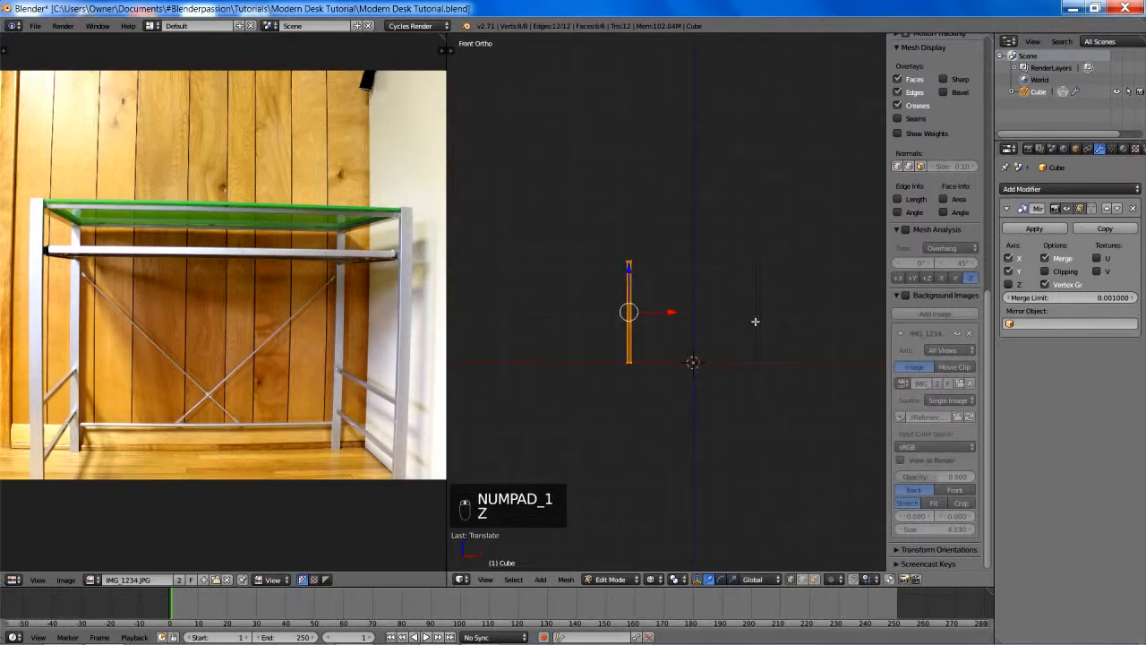
scroll(755, 320, up, 3)
shift+middle_drag(611, 352, 680, 293)
scroll(681, 311, up, 3)
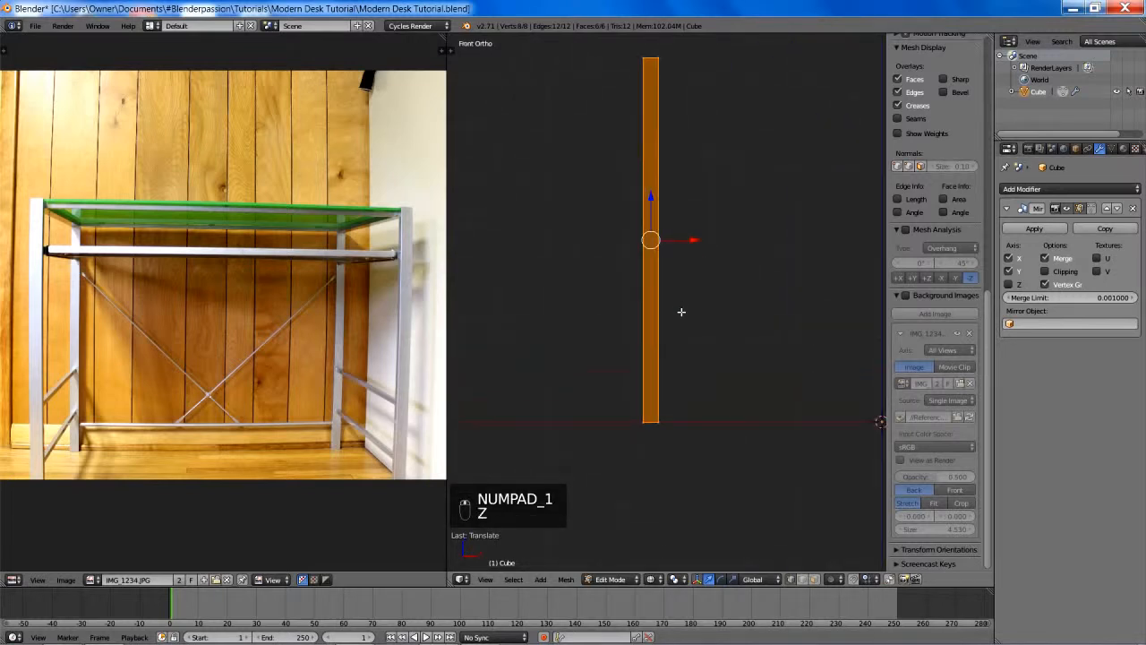
key(shift+a)
click(727, 337)
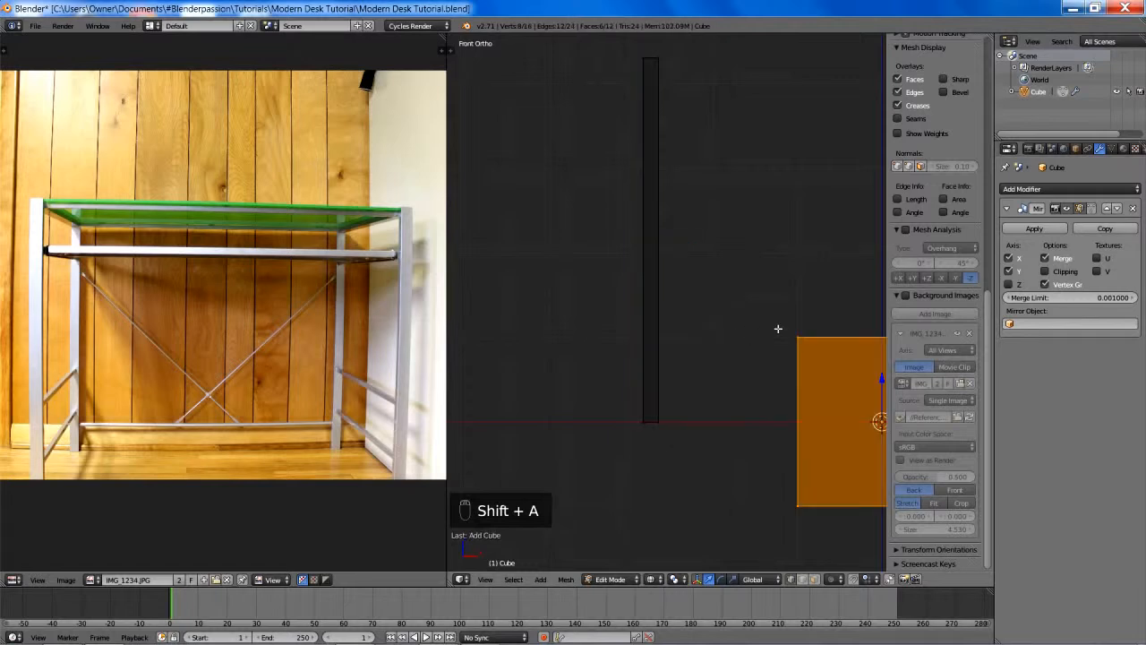
- Move the new cube away from the origin towards the original leg and scale it down to about 0.22
scroll(777, 328, down, 3)
shift+middle_drag(836, 384, 702, 415)
key(g)
click(717, 378)
key(z)
key(s)
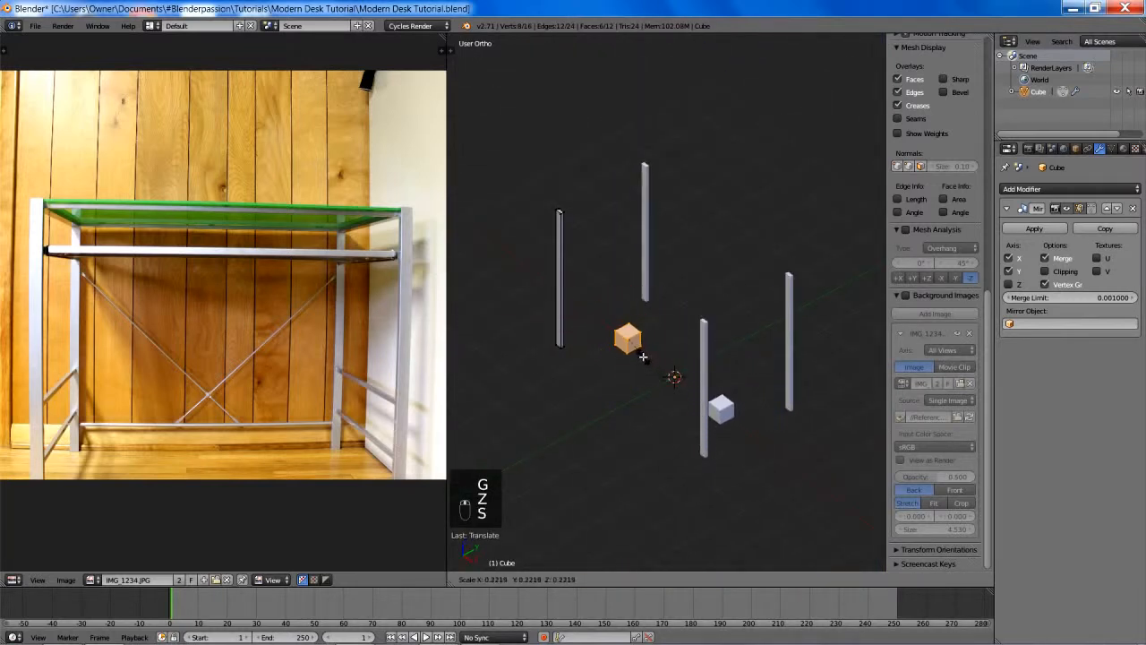
click(634, 345)
- Shift the small cube along X and Y until it sits close to the original leg
shift+middle_drag(695, 347, 726, 366)
scroll(726, 367, up, 4)
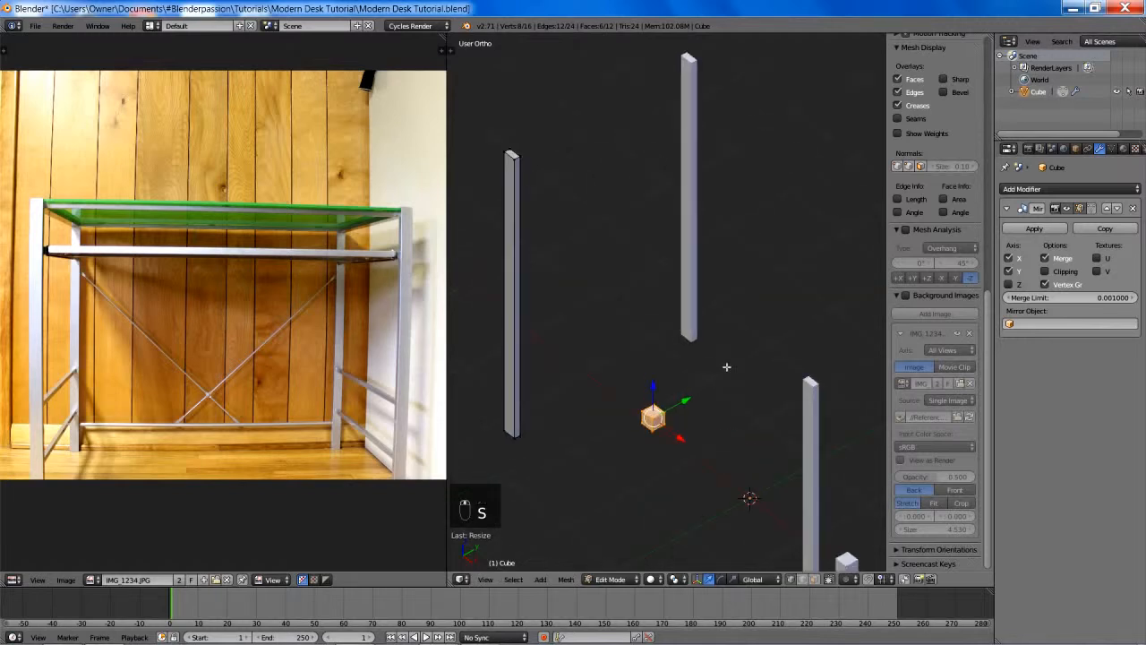
key(g)
key(x)
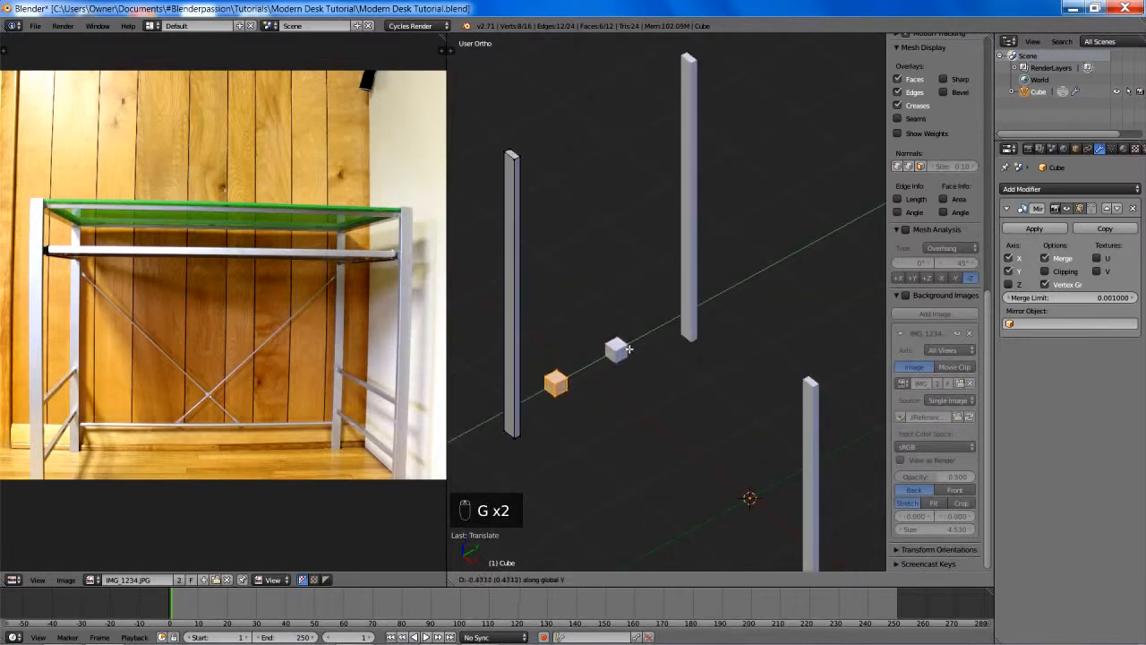
click(632, 345)
- Scale the cube down to about 0.23 and place it within the leg's width, slightly above the base
key(KP_1)
key(z)
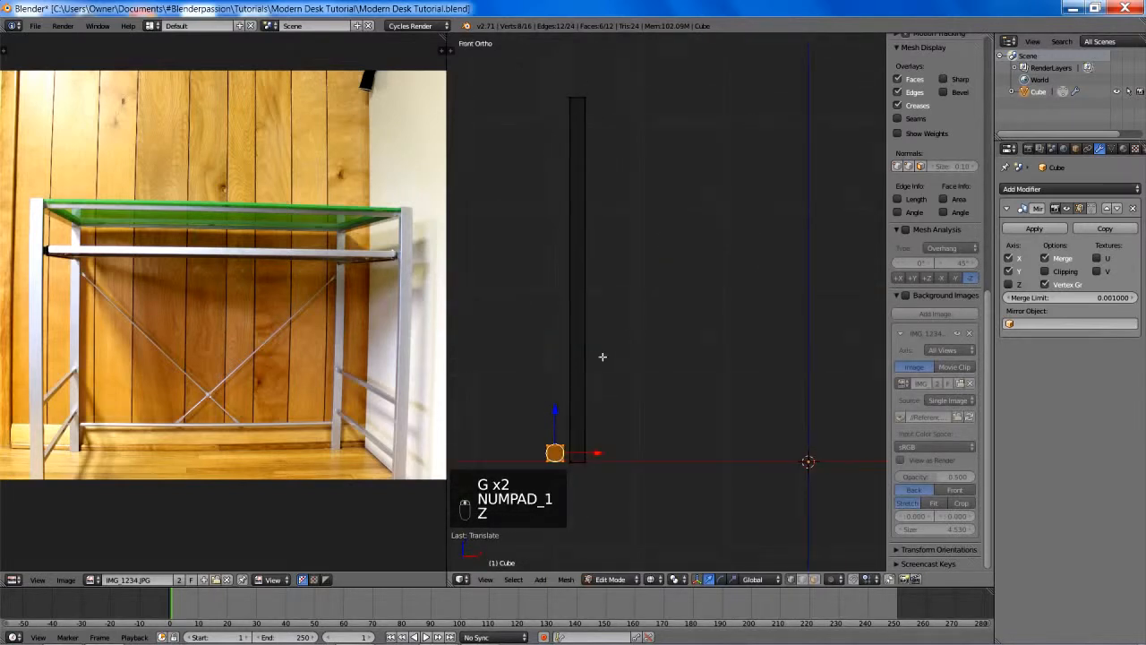
shift+middle_drag(588, 363, 687, 328)
scroll(683, 296, up, 2)
key(s)
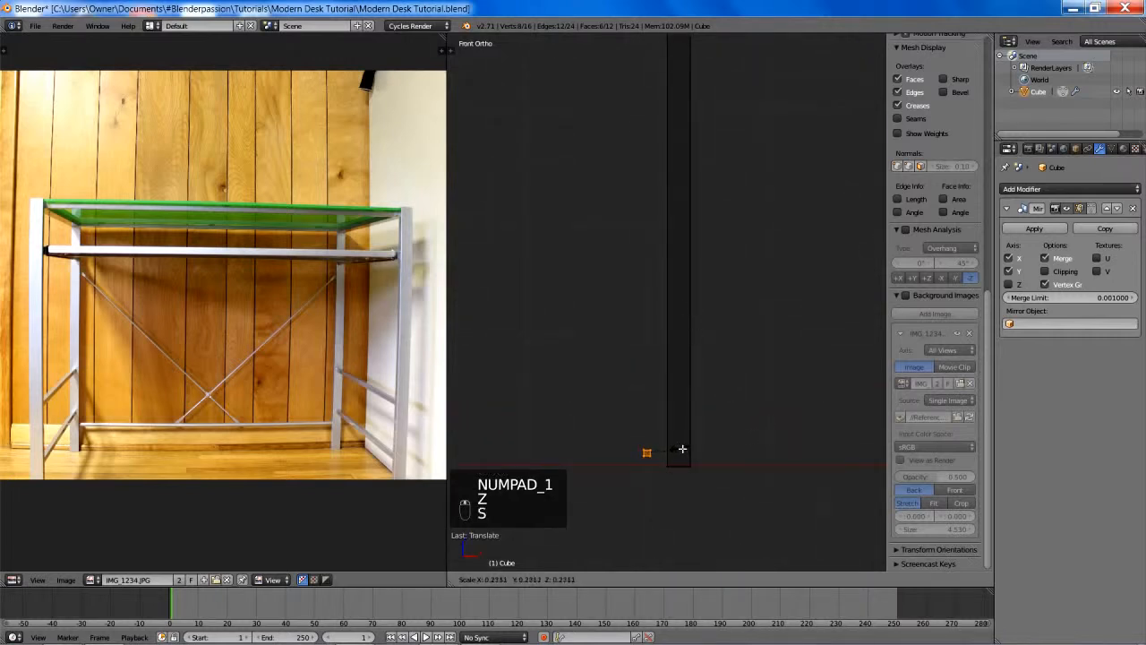
click(682, 449)
key(g)
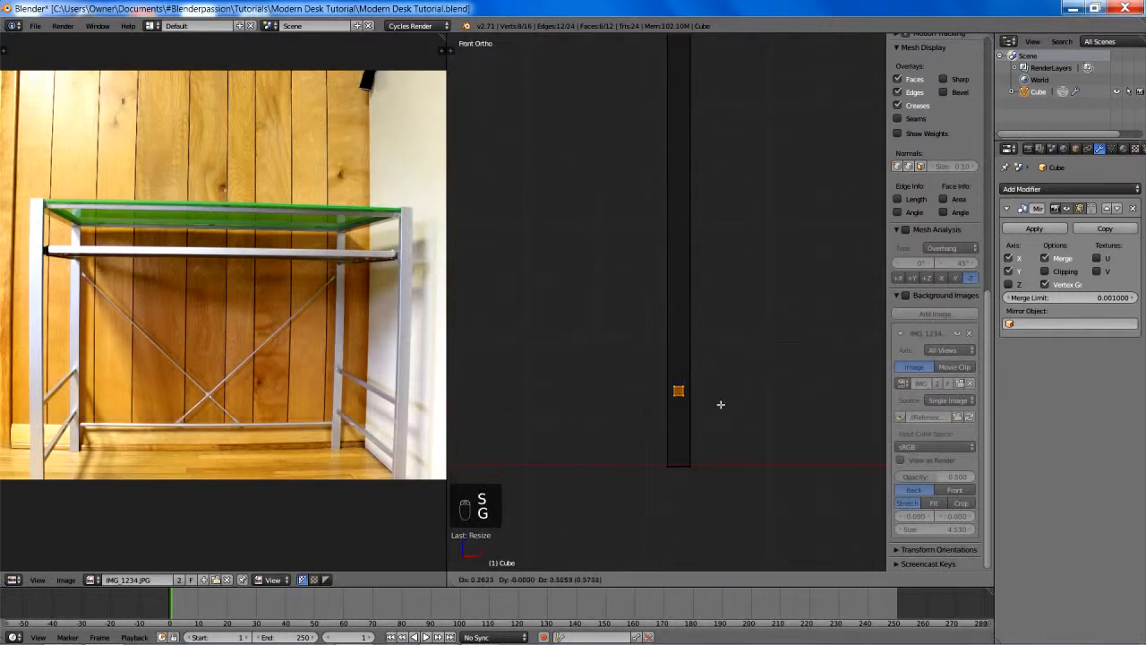
click(715, 439)
scroll(721, 430, down, 2)
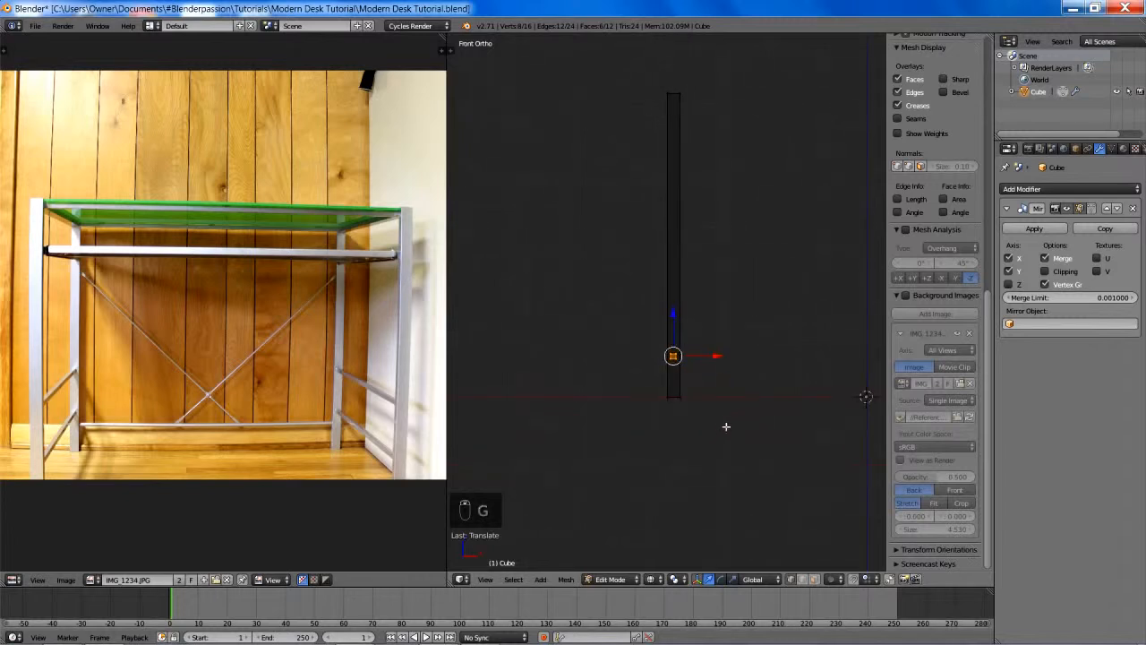
- Raise the small cube about 0.24 units along Z and centre it on the leg's width along X
shift+middle_drag(726, 427, 672, 427)
key(g)
key(z)
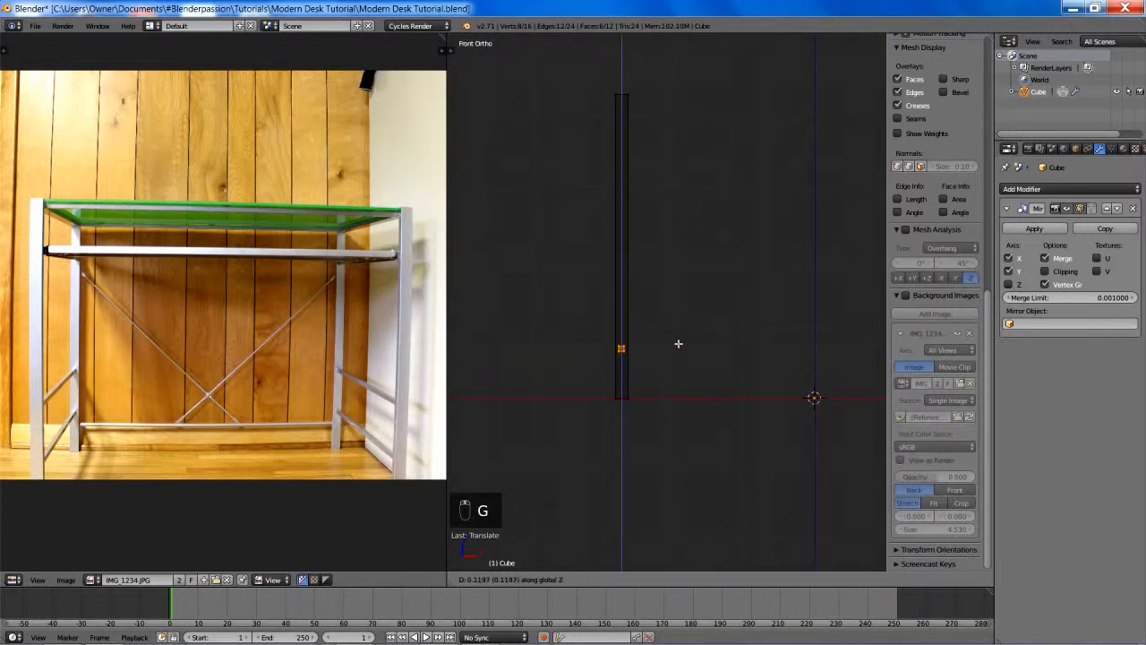
click(687, 252)
scroll(696, 378, up, 5)
shift+middle_drag(670, 381, 763, 324)
scroll(750, 334, up, 3)
key(g)
key(x)
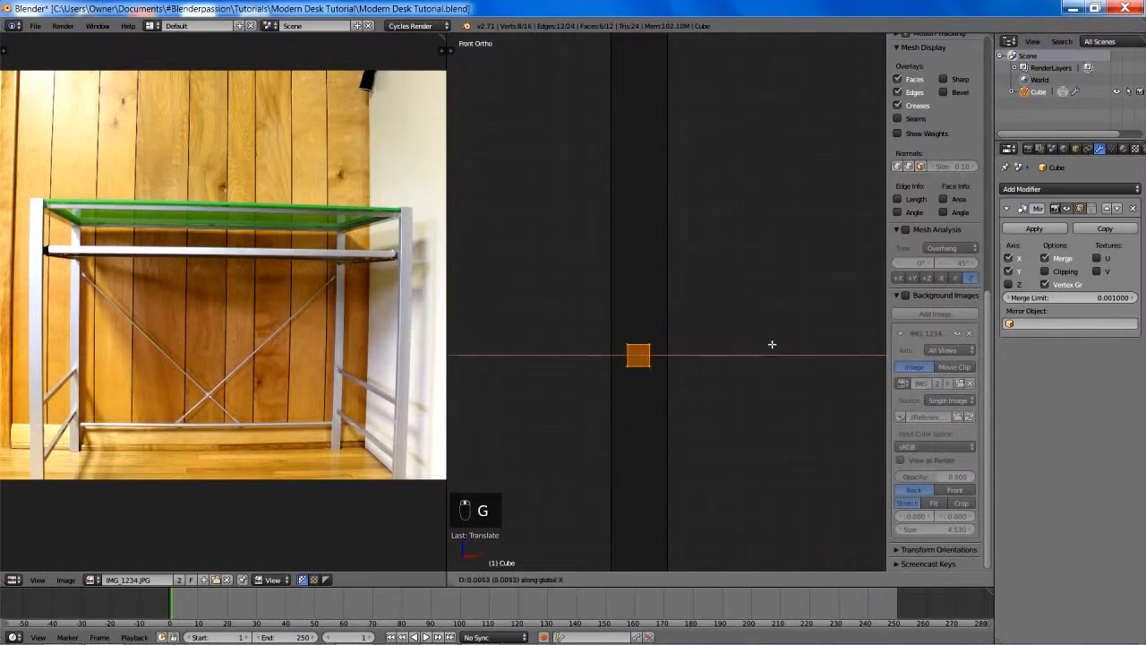
click(784, 350)
scroll(718, 371, down, 2)
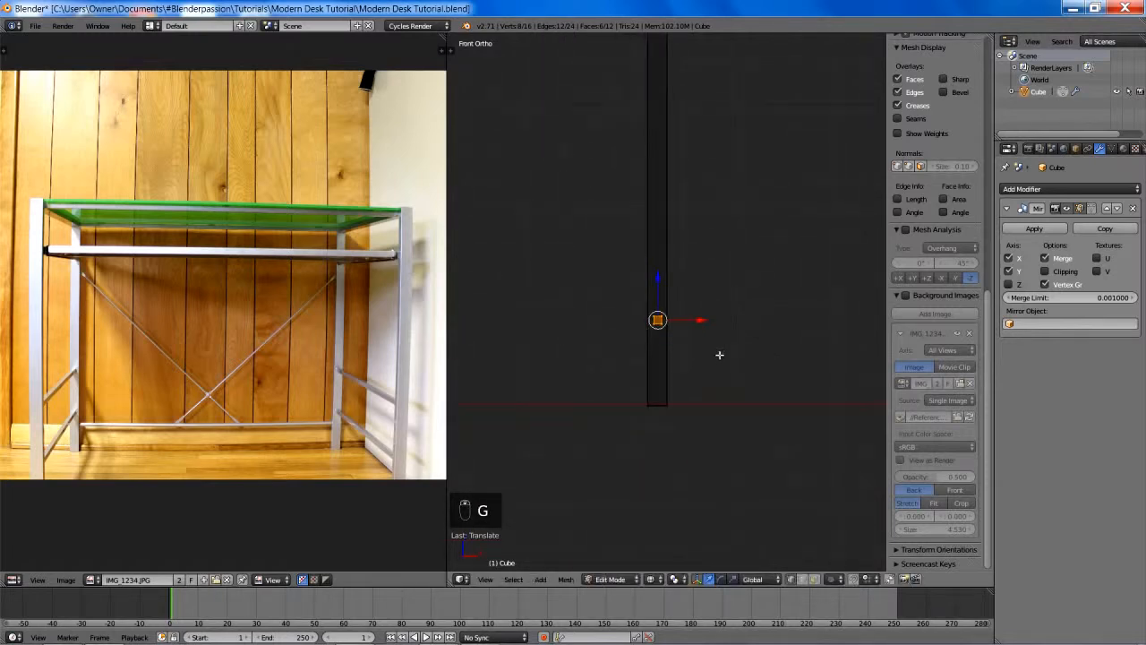
middle_drag(724, 327, 690, 353)
key(z)
key(s)
key(shift+y)
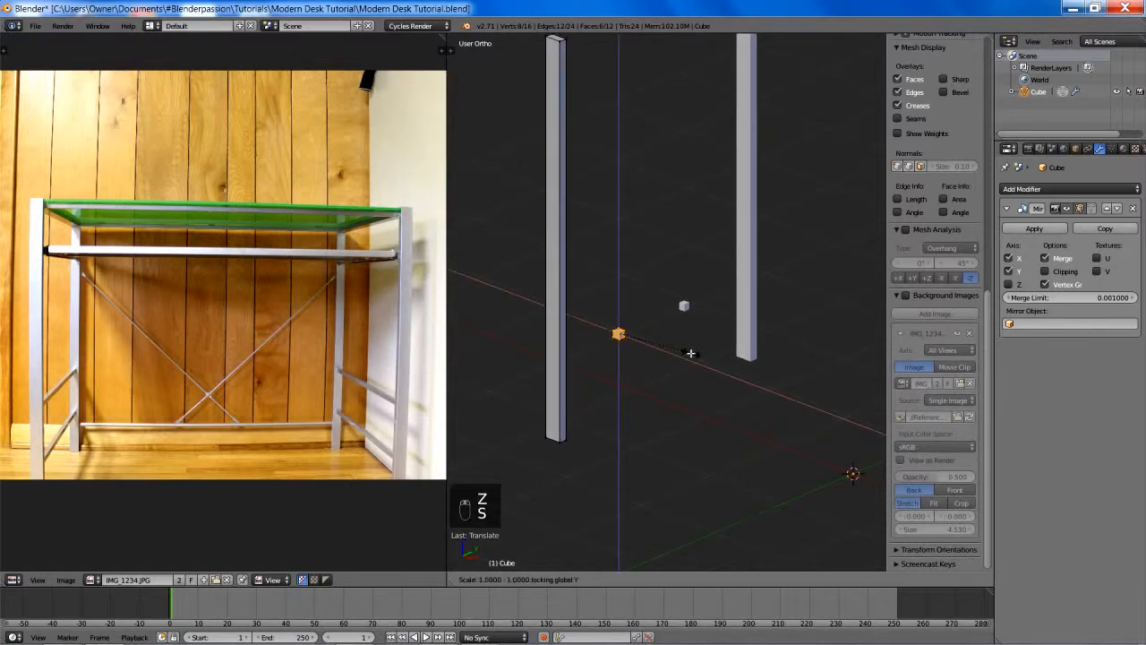
click(745, 355)
- Select the small cube's end face nearest the leg and move it along negative Y, stretching the cube into a rail
key(a)
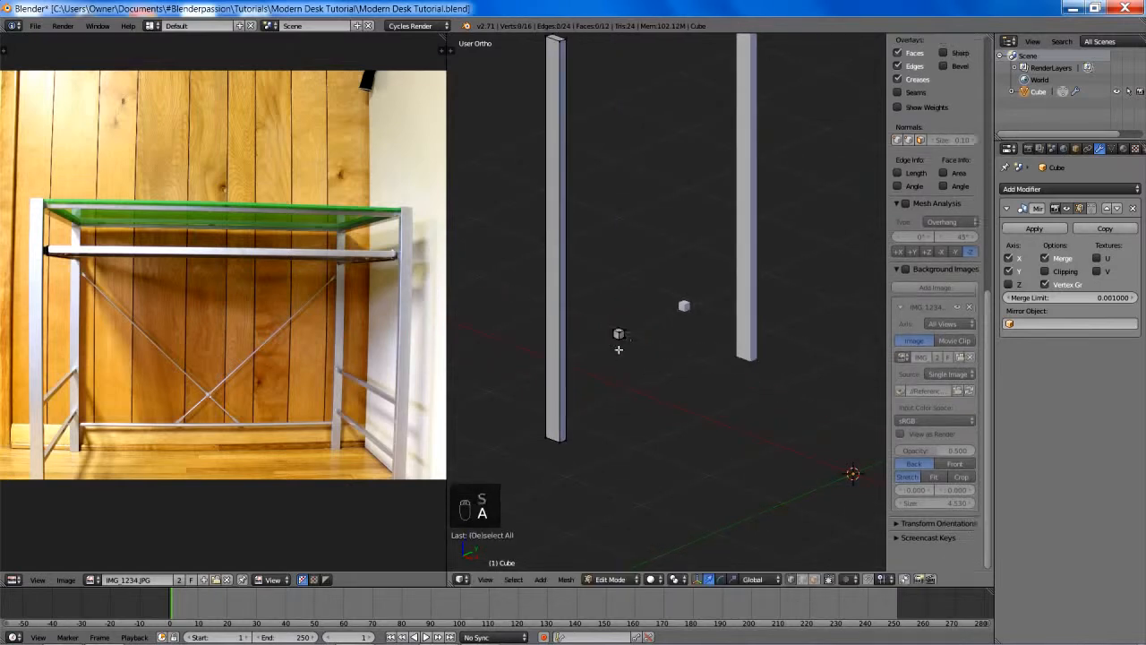
scroll(603, 355, up, 2)
key(z)
right_click(590, 346)
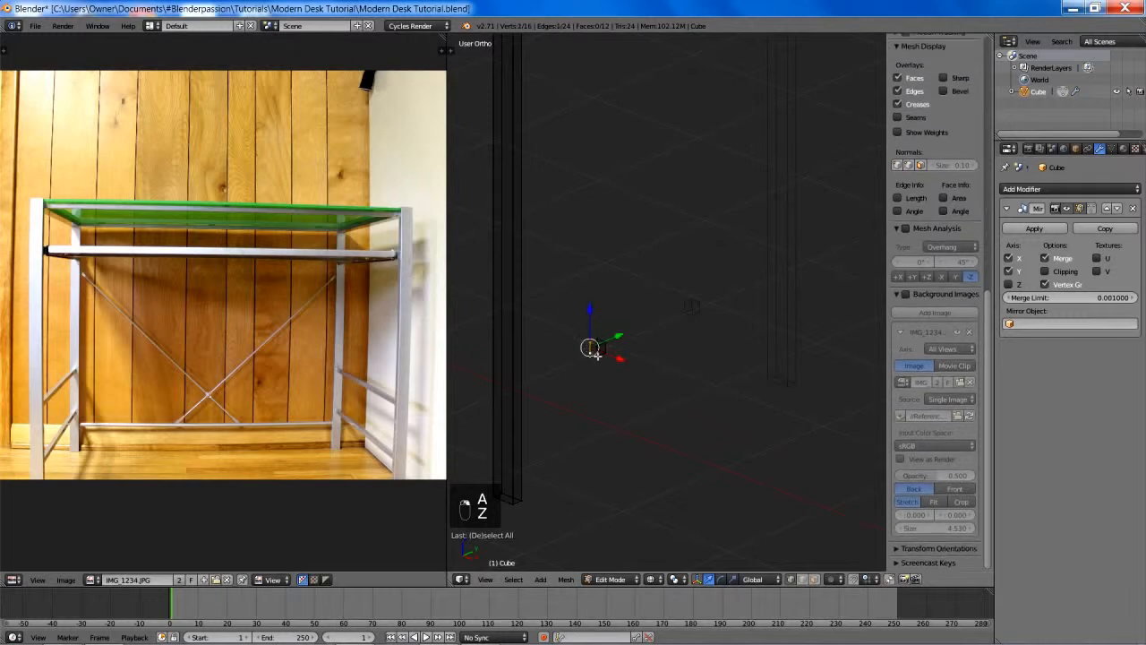
key(z)
shift+middle_drag(670, 332, 747, 309)
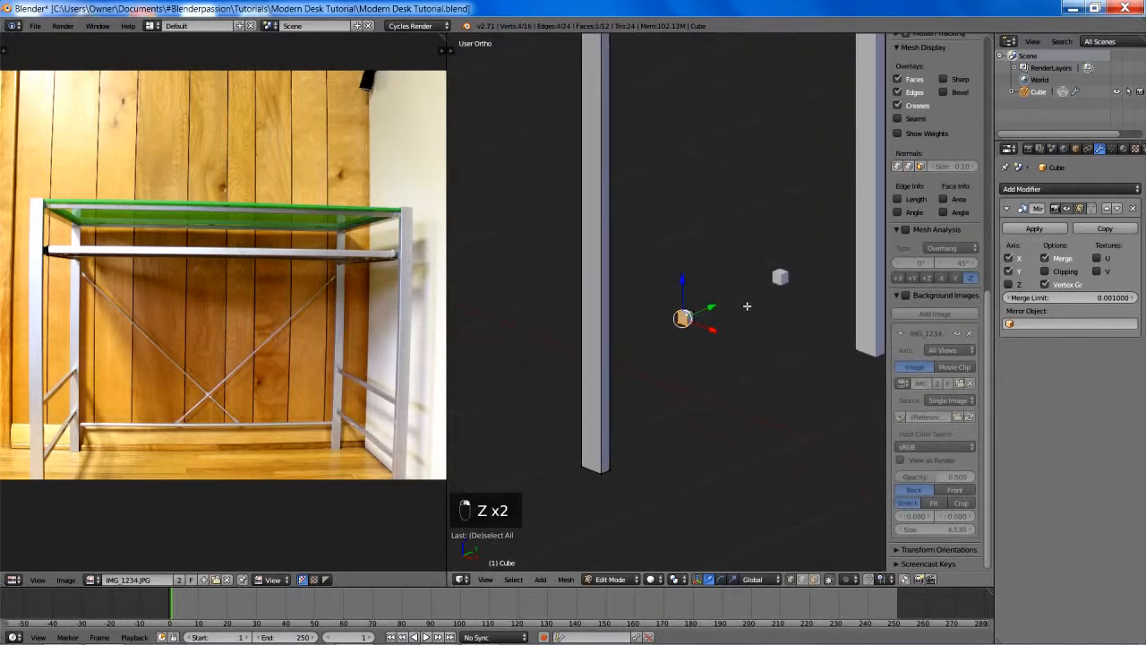
key(g)
key(y)
click(684, 348)
- In the right side view, extend the rail's outer end face along Y until it sits just inside the leg
key(KP_3)
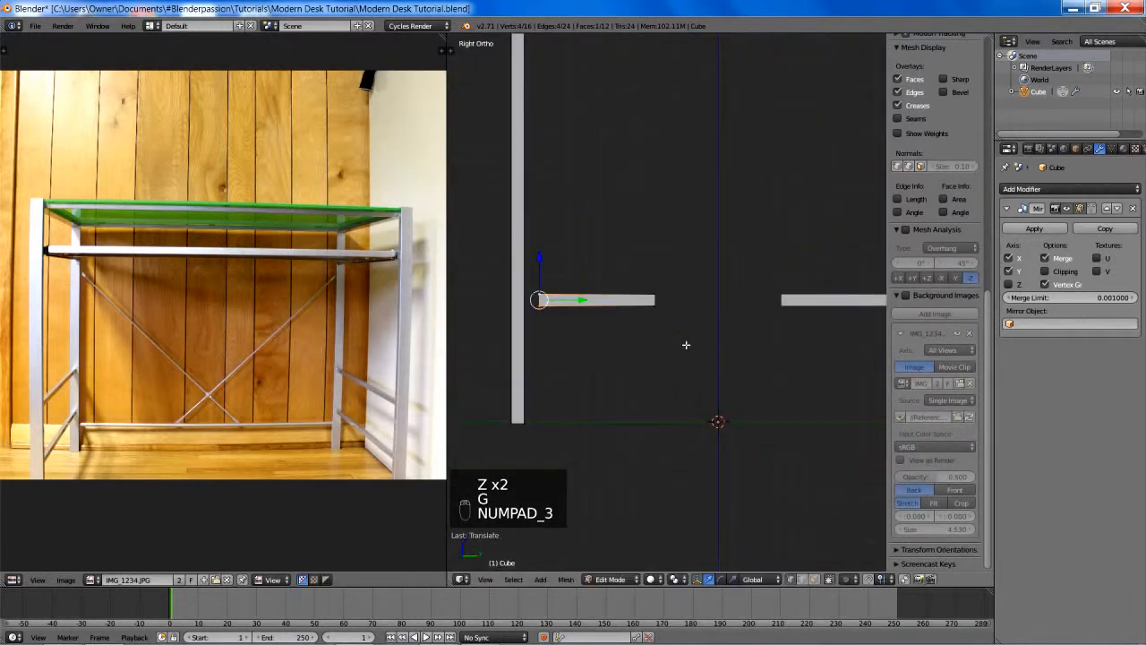
shift+middle_drag(624, 274, 724, 283)
scroll(724, 283, up, 4)
key(g)
key(y)
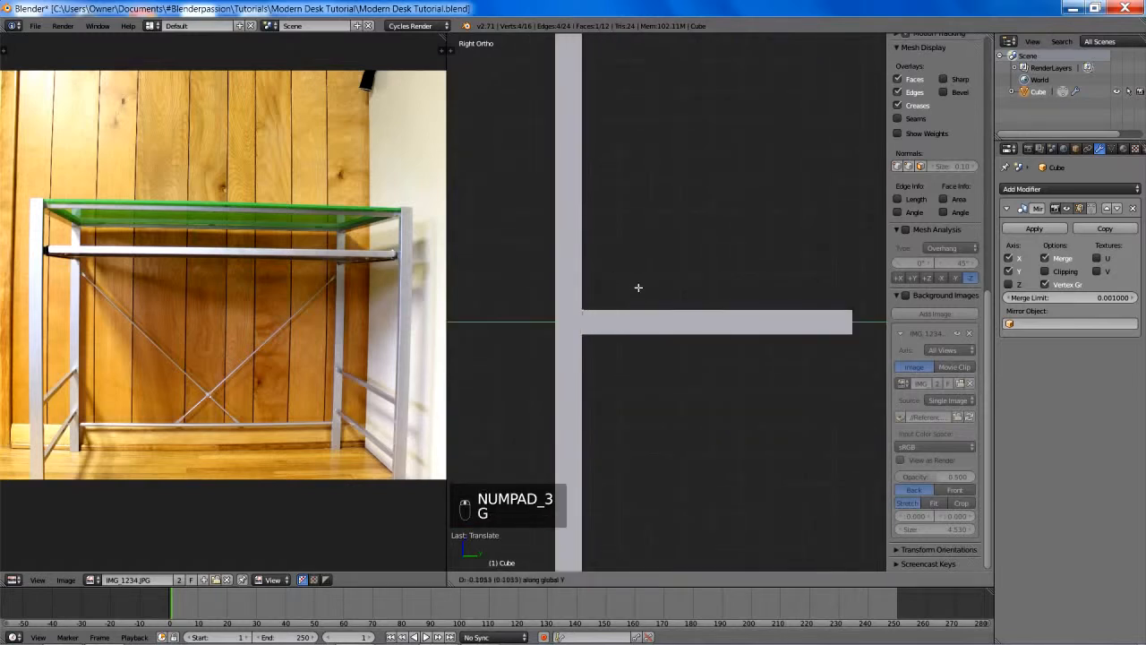
click(622, 290)
key(z)
key(z)
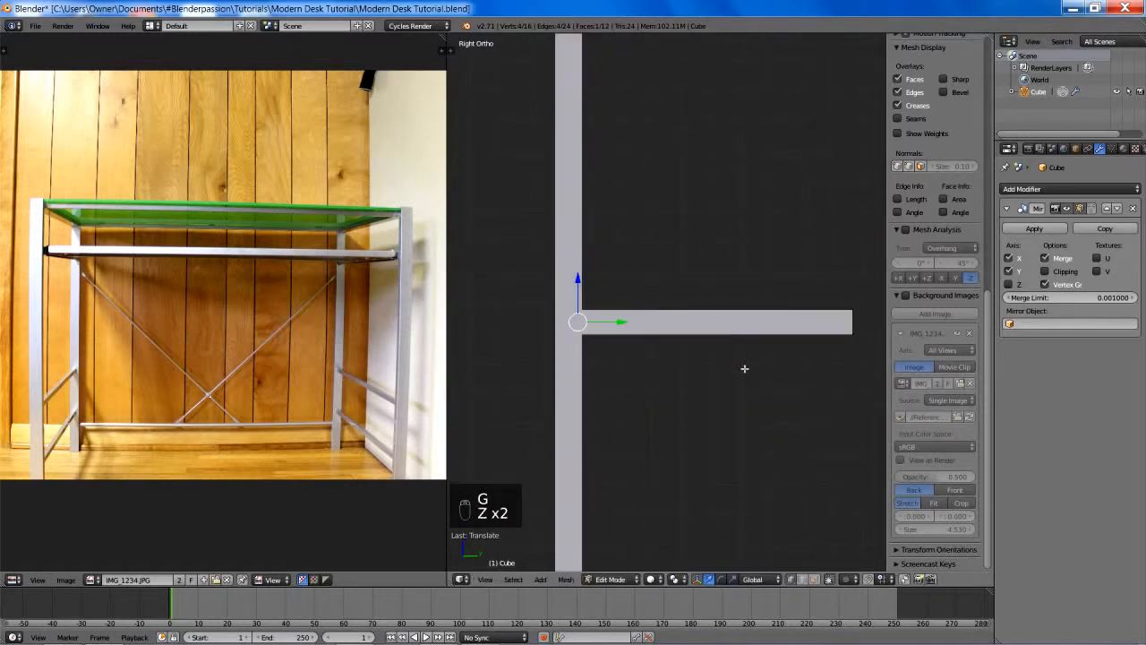
key(g)
click(728, 369)
- Select only the vertices at the rail's free inner end in the right side wireframe view
key(z)
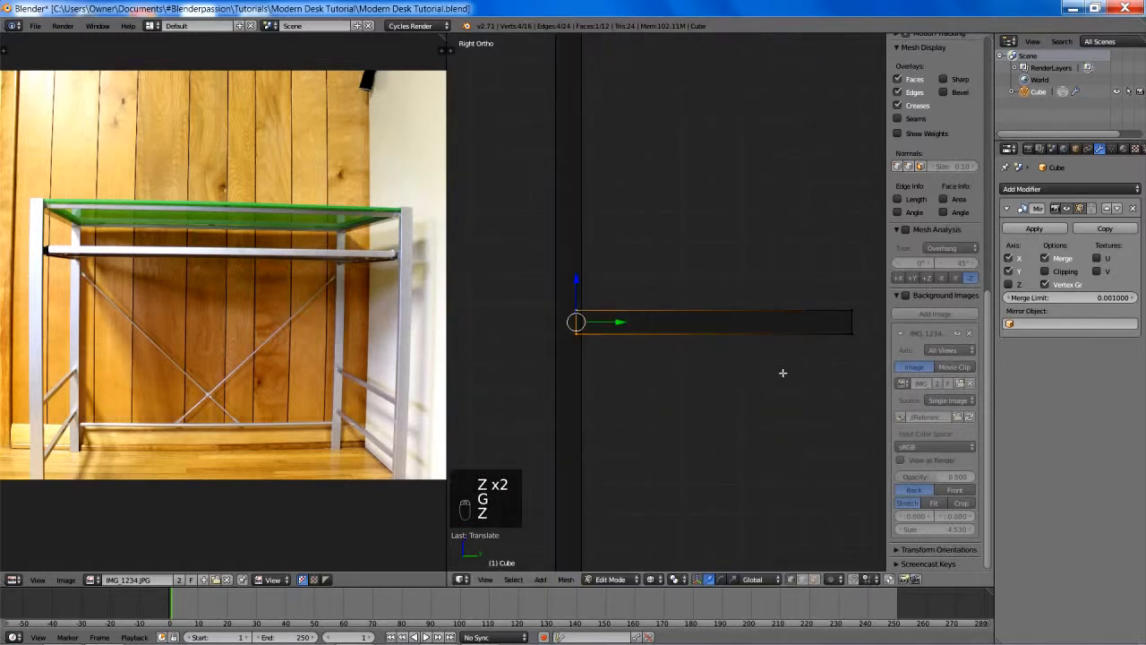
shift+middle_drag(775, 372, 646, 392)
scroll(604, 402, down, 4)
key(z)
key(z)
key(z)
key(a)
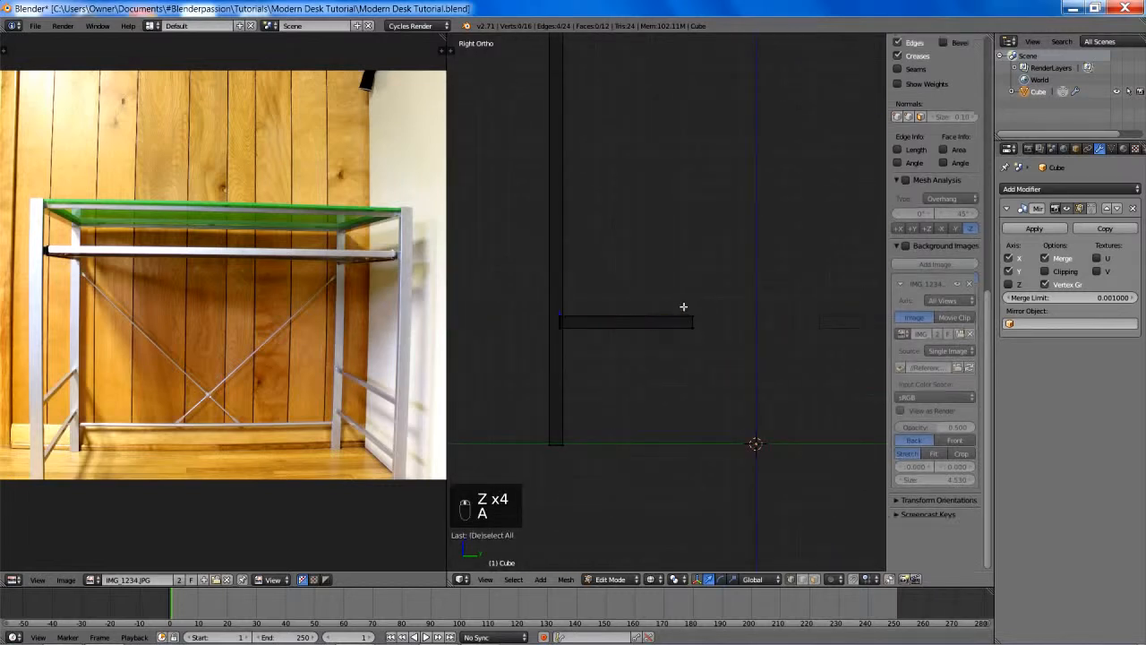
key(b)
drag(671, 290, 731, 354)
shift+middle_drag(690, 343, 622, 332)
key(g)
key(y)
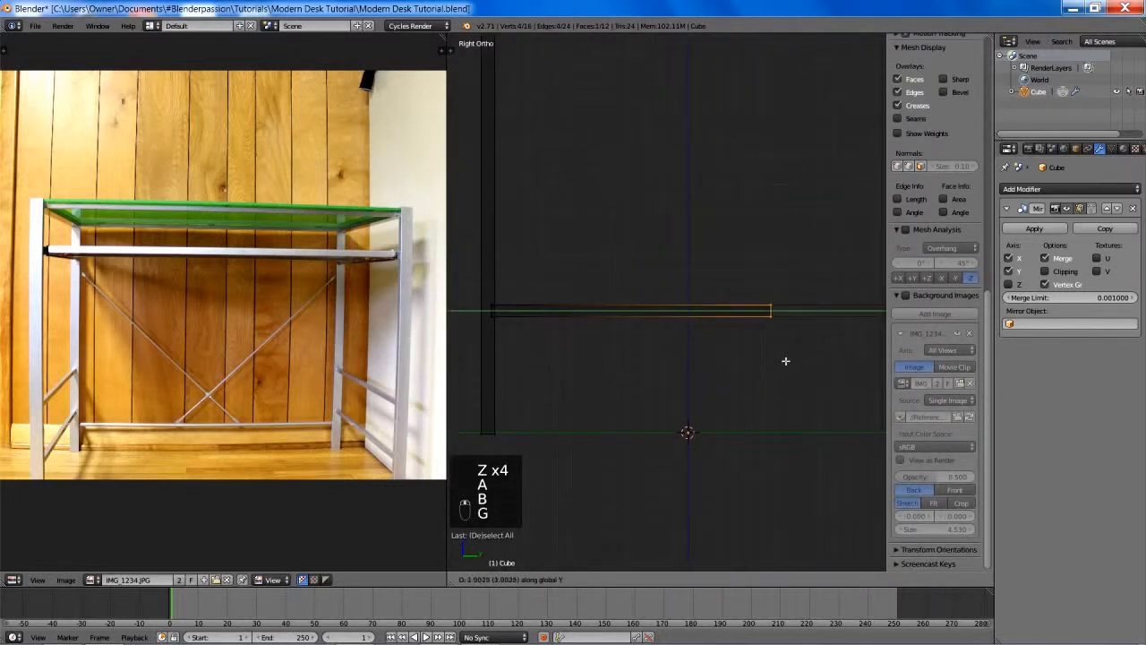
right_click(765, 356)
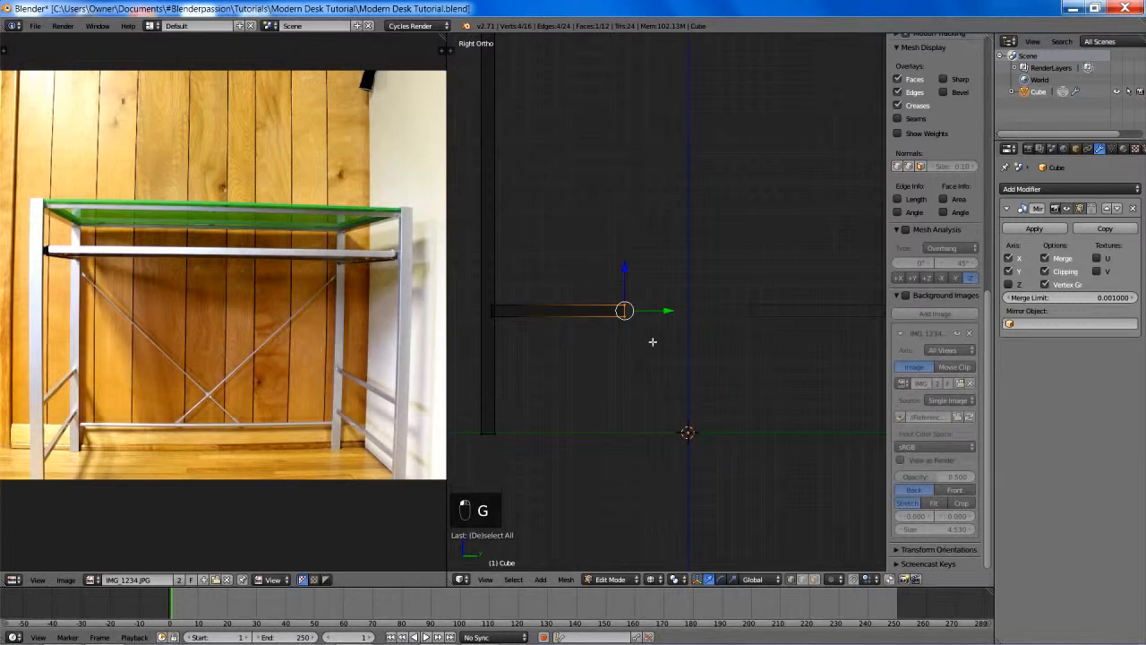
- Enable Clipping on the Mirror modifier and move the rail's inner end along Y to the centre plane, joining both halves
key(g)
key(y)
click(763, 365)
key(z)
scroll(726, 348, down, 4)
mouse_move(726, 346)
middle_down()
mouse_move(749, 381)
mouse_move(730, 372)
mouse_move(716, 336)
mouse_move(734, 350)
mouse_move(749, 426)
middle_up()
- Duplicate the whole side rail and place the copy above the original along Z
key(a)
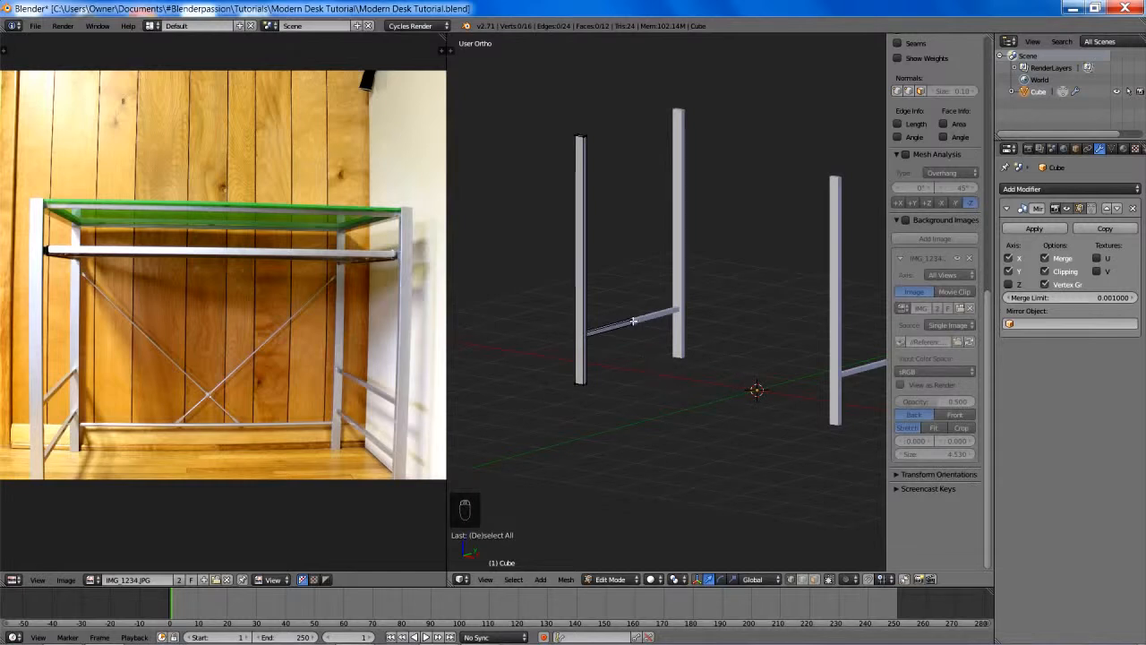
key(l)
key(shift+d)
key(z)
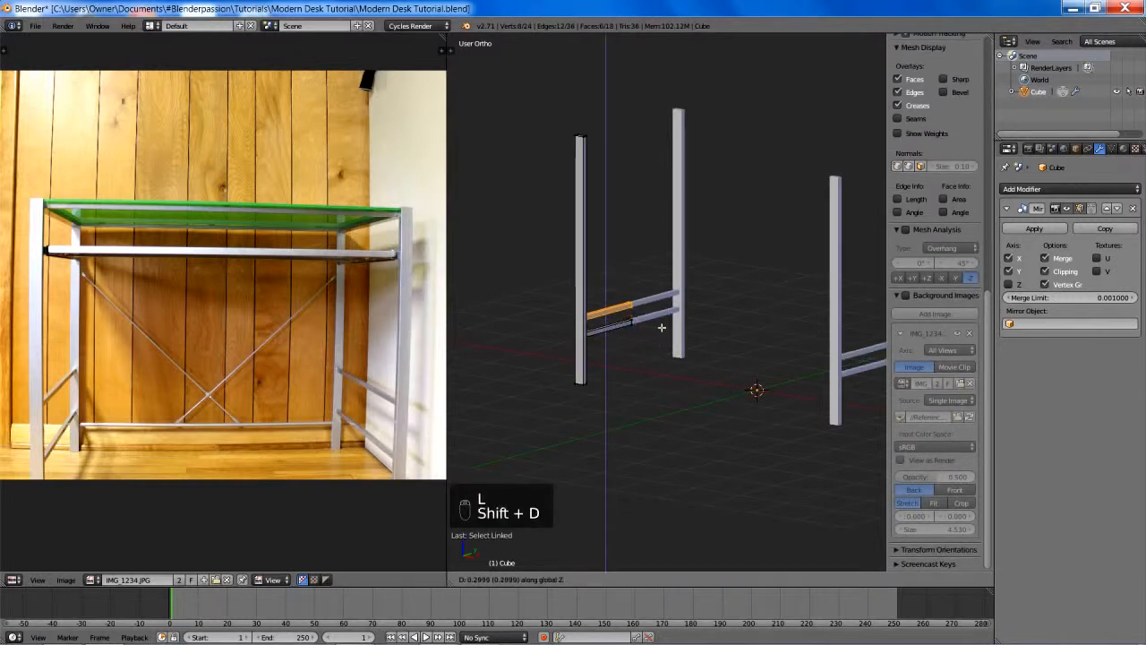
click(695, 215)
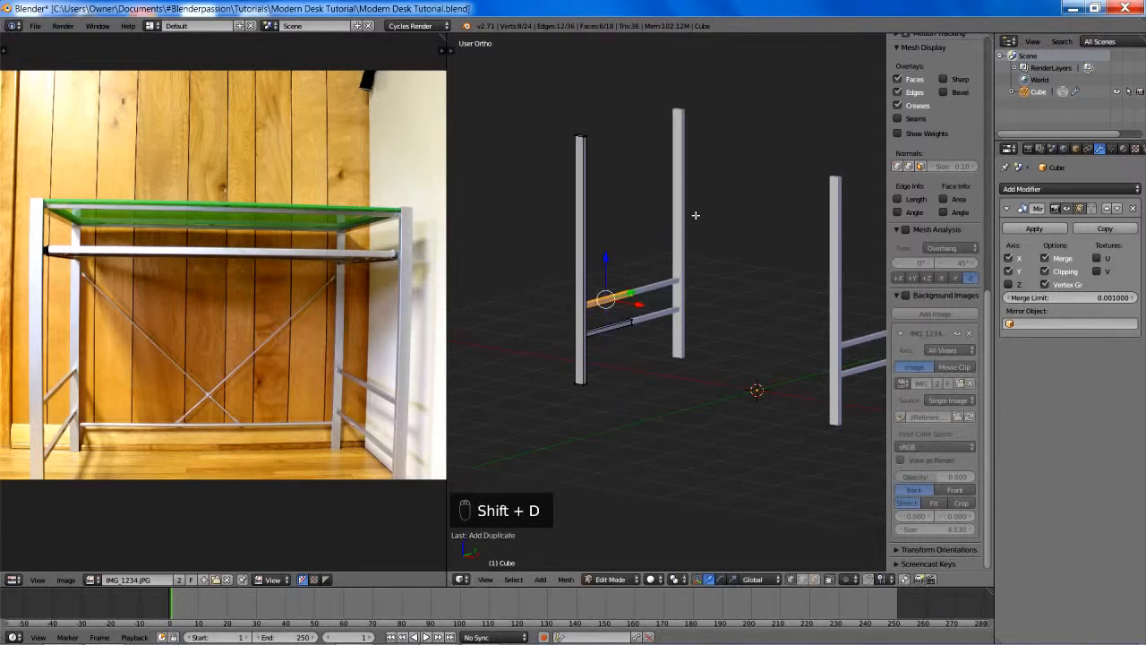
- Raise the duplicated upper rail further along Z to widen the gap between the two side rails
key(KP_1)
key(z)
key(g)
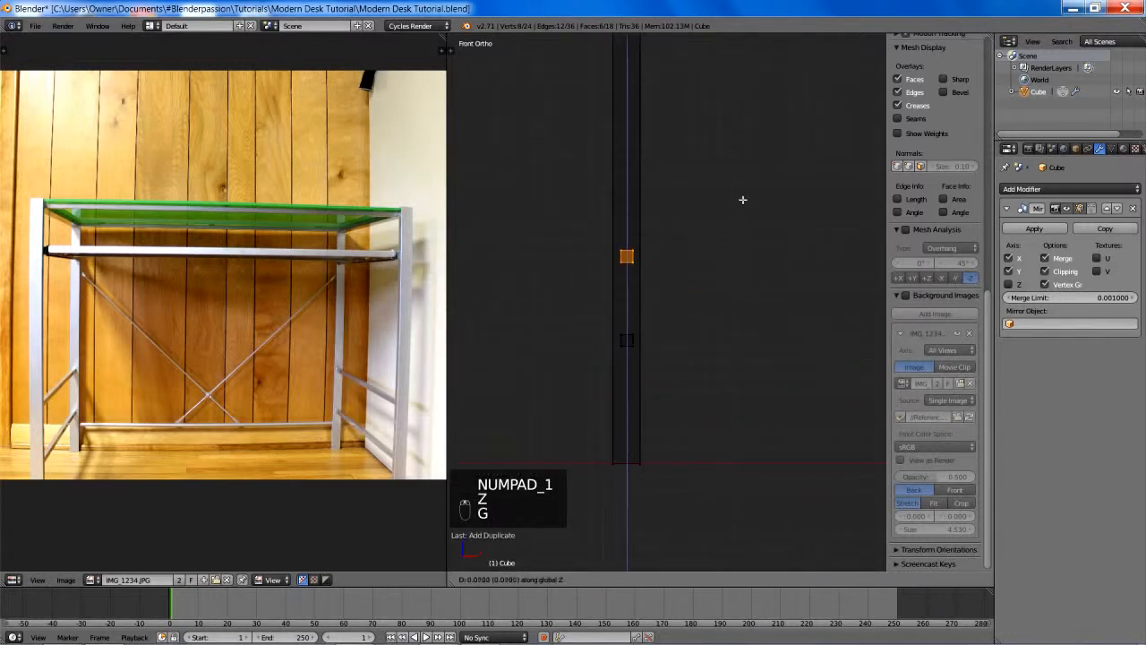
click(743, 194)
key(z)
scroll(762, 220, down, 5)
mouse_move(763, 220)
middle_down()
mouse_move(665, 243)
mouse_move(705, 256)
mouse_move(755, 245)
mouse_move(716, 263)
middle_up()
scroll(665, 243, down, 1)
key(g)
key(z)
click(676, 193)
key(a)
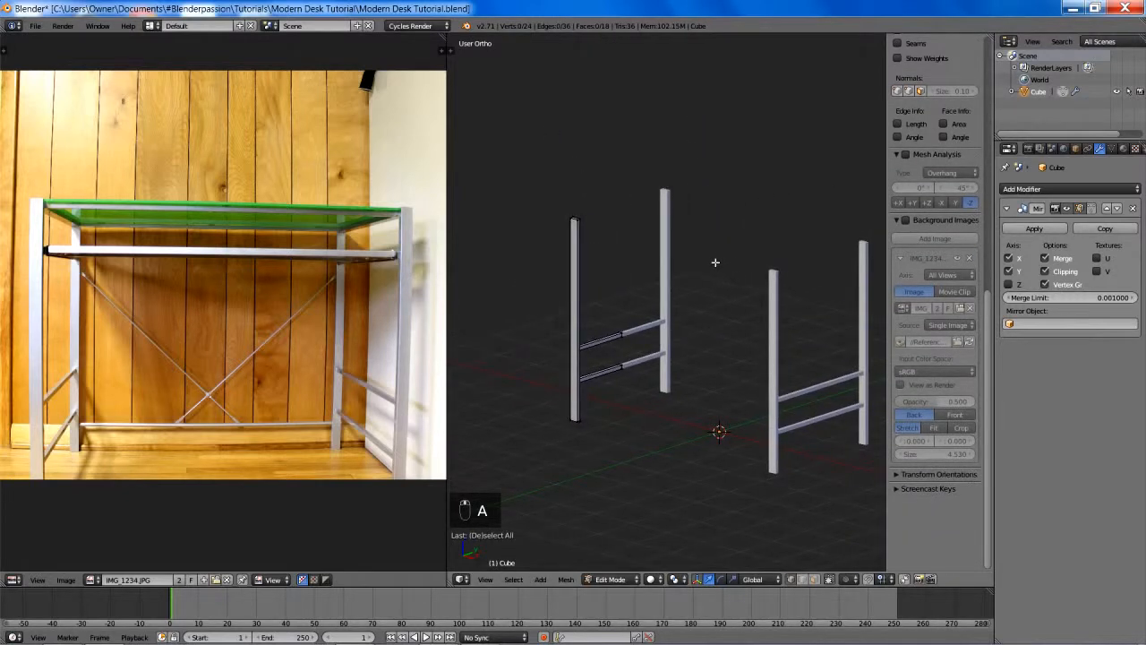
- Shorten the legs by lowering the original leg's top vertices a little over 0.5 units along Z
key(b)
drag(545, 203, 608, 224)
key(g)
key(z)
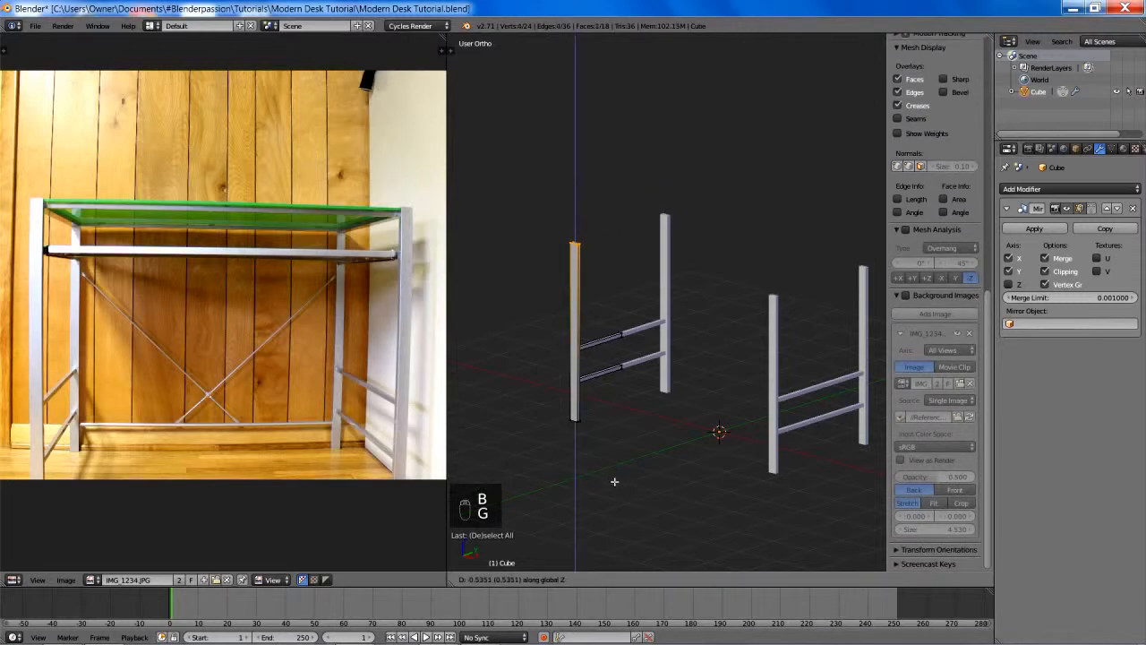
click(610, 522)
- Raise the leg's top vertices slightly along Z to fine-tune the desk's height
middle_drag(610, 522, 699, 337)
key(g)
key(z)
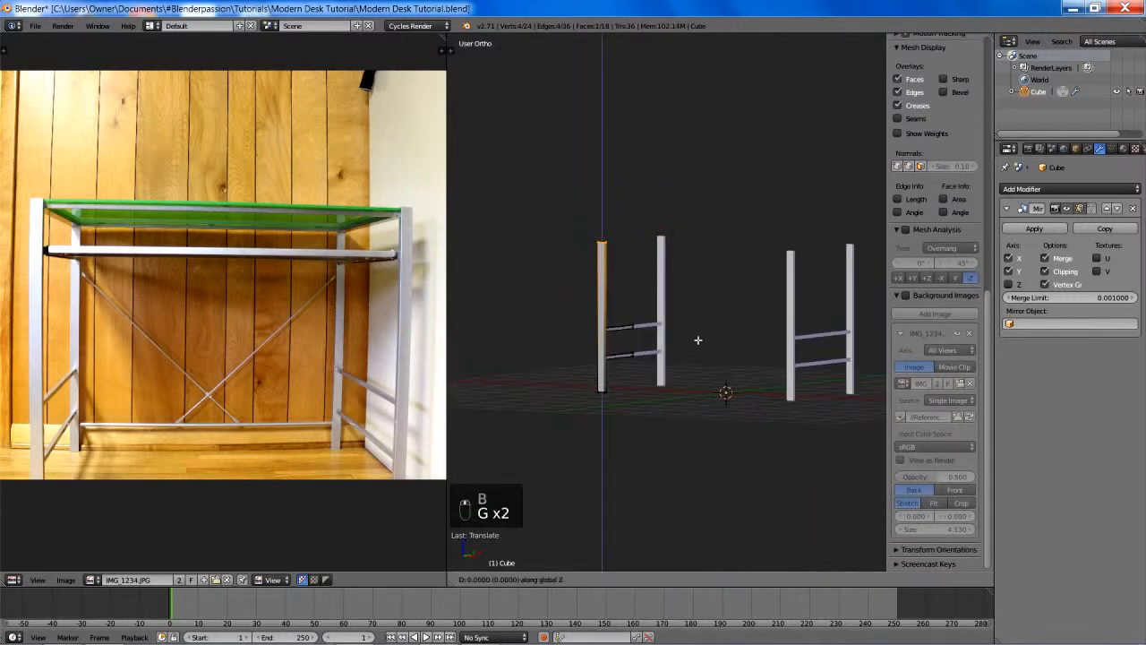
click(709, 260)
- Deselect the mesh, save the desk over the existing file, and return to the front view
key(a)
middle_drag(704, 274, 747, 302)
key(ctrl+s)
click(652, 315)
key(KP_1)
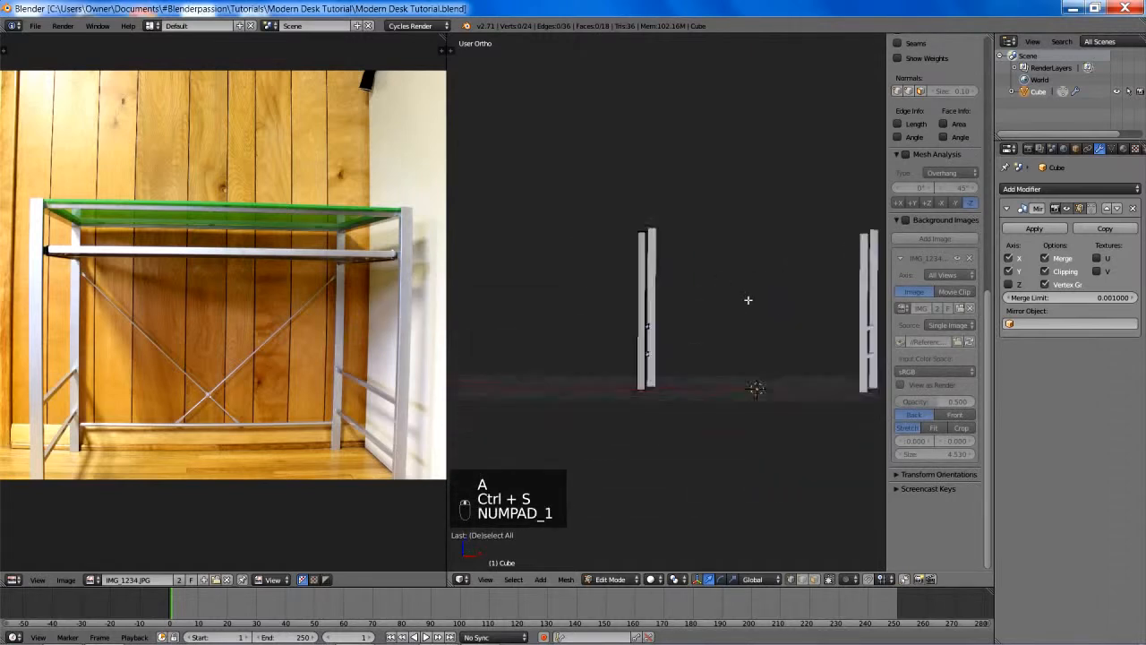
- Hide the 3D view's properties sidebar to enlarge the modelling area
key(t)
key(t)
key(t)
key(n)
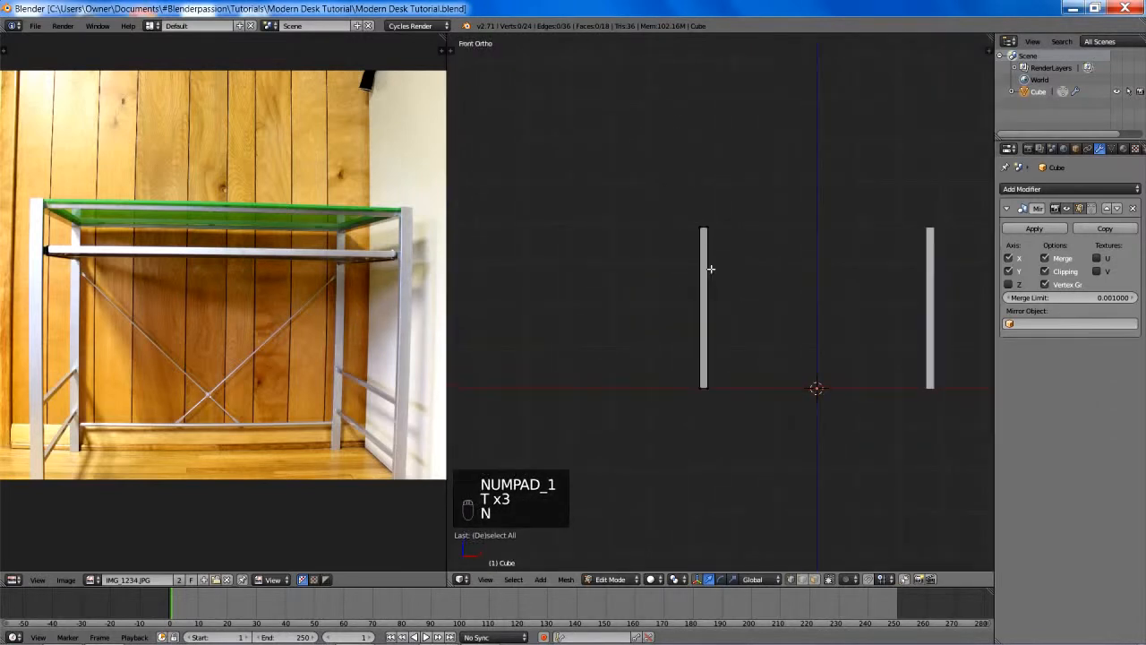
- Duplicate one of the lower side rails and raise the copy about 1.84 units along Z, near the top of the legs
shift+middle_drag(785, 284, 621, 344)
scroll(726, 335, up, 3)
scroll(686, 281, down, 1)
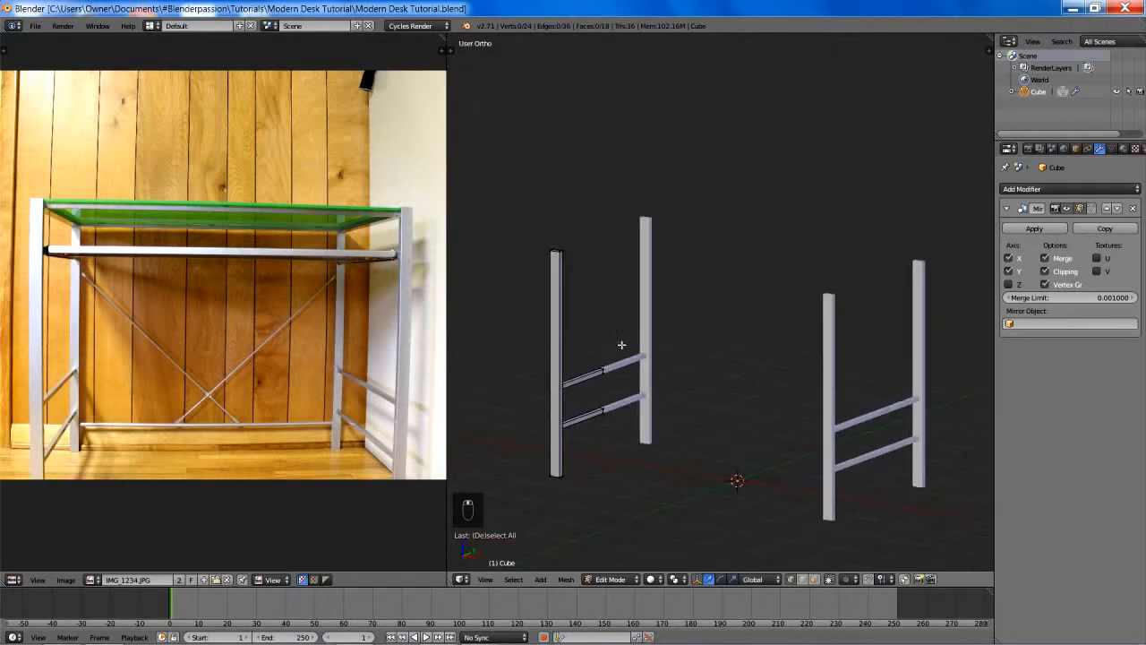
key(l)
key(shift+d)
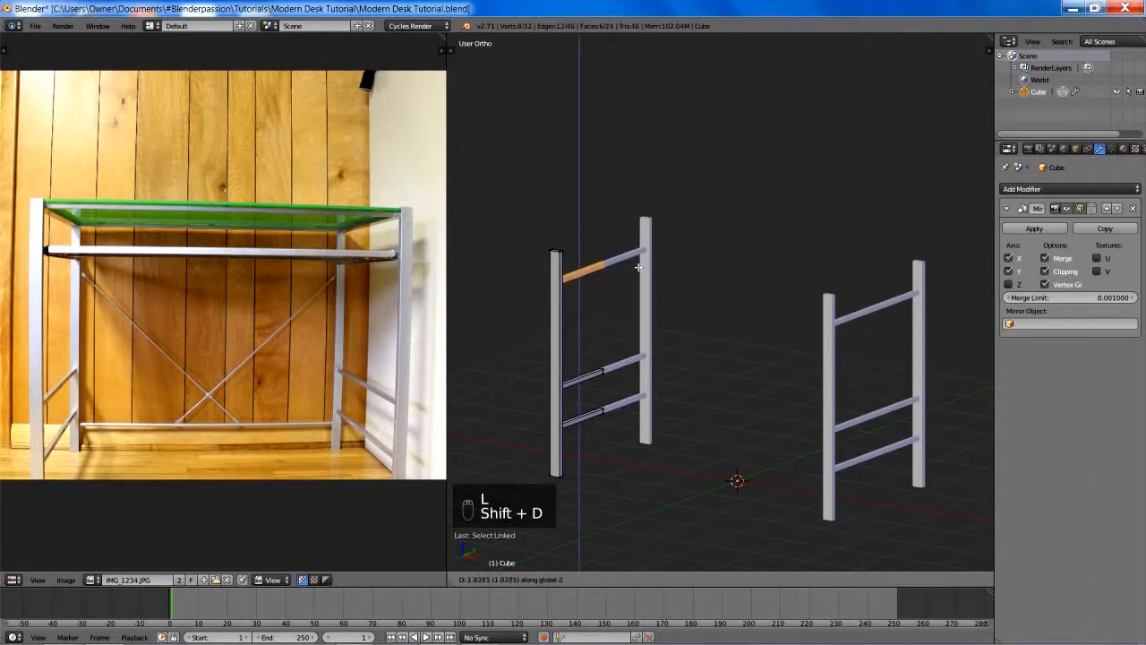
click(640, 267)
shift+middle_drag(639, 287, 695, 301)
scroll(714, 303, up, 2)
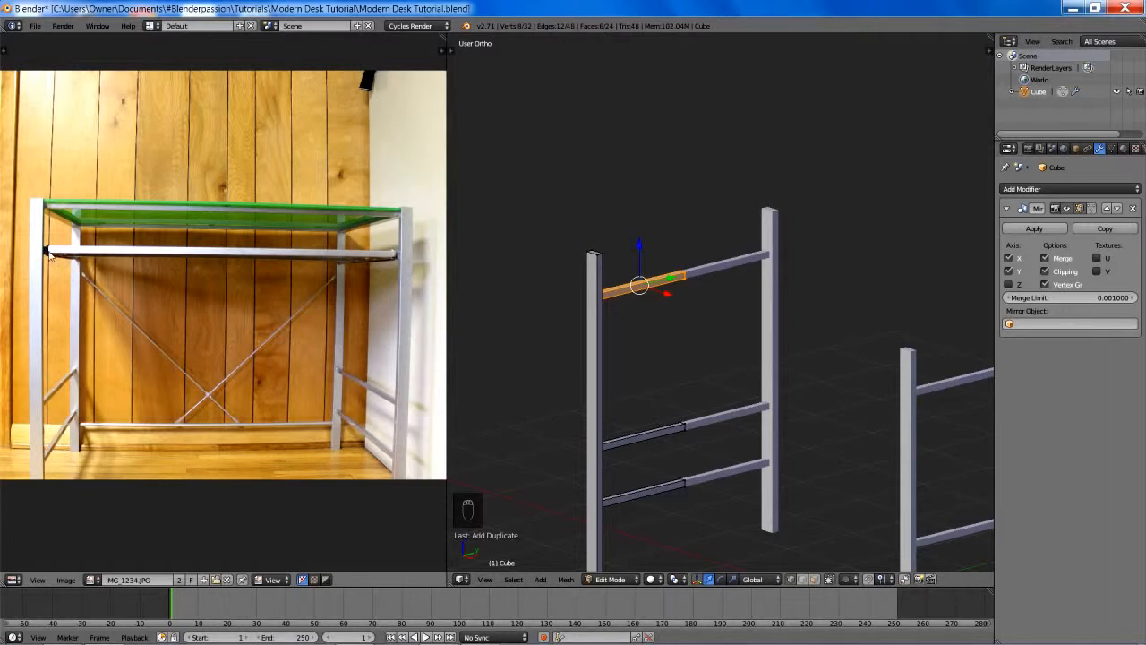
- Lower the new top side rail about 0.12 units along Z
shift+middle_drag(643, 332, 698, 336)
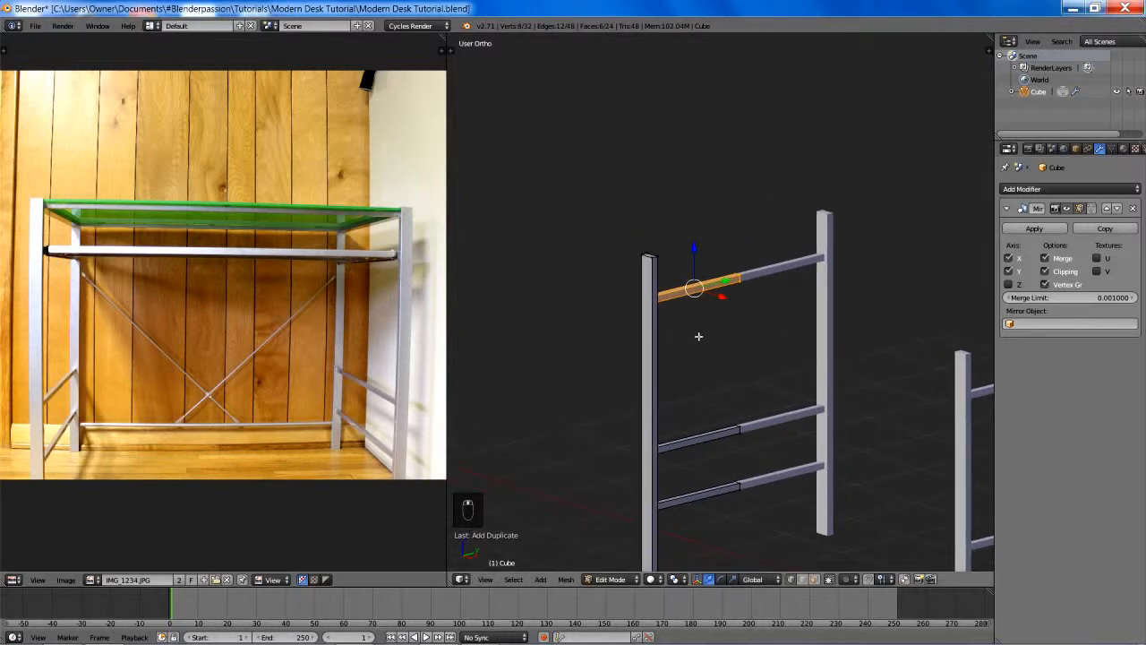
key(g)
key(z)
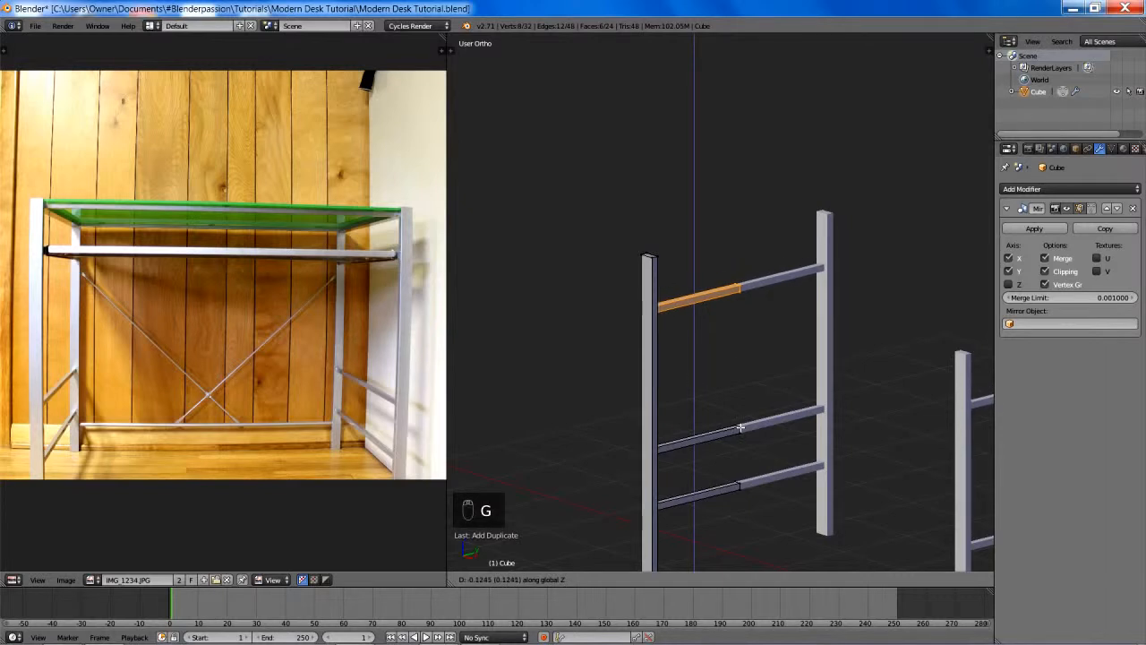
click(741, 427)
- In the wireframe front view, scale the new side rail along Z to roughly double its height
middle_drag(783, 358, 758, 320)
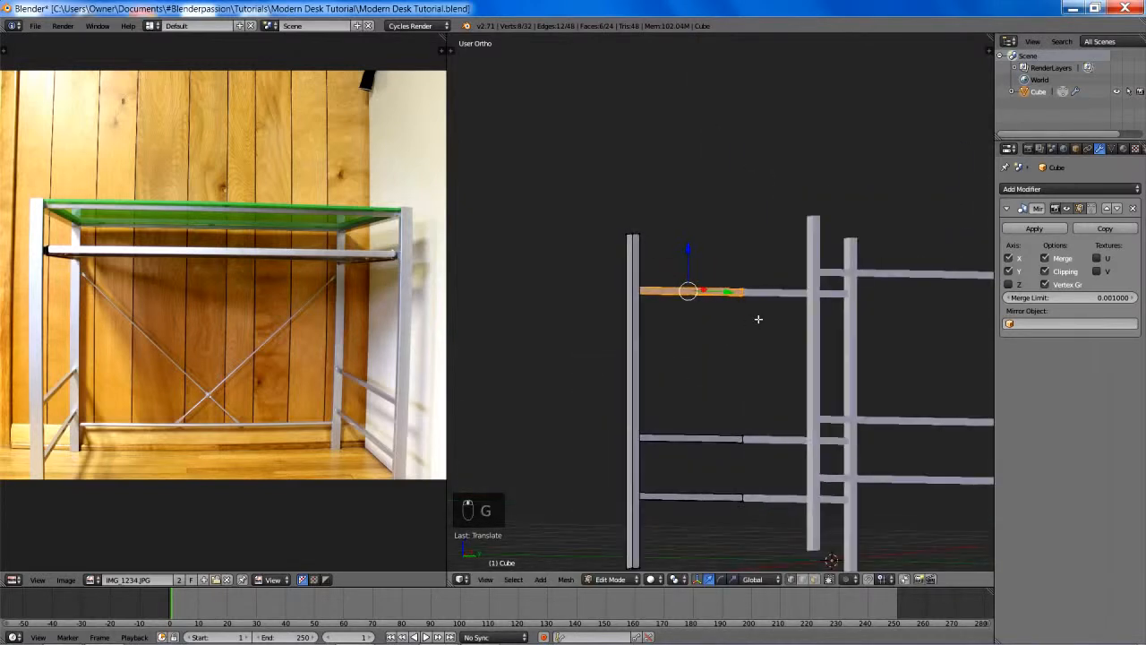
key(KP_1)
key(z)
scroll(748, 336, up, 3)
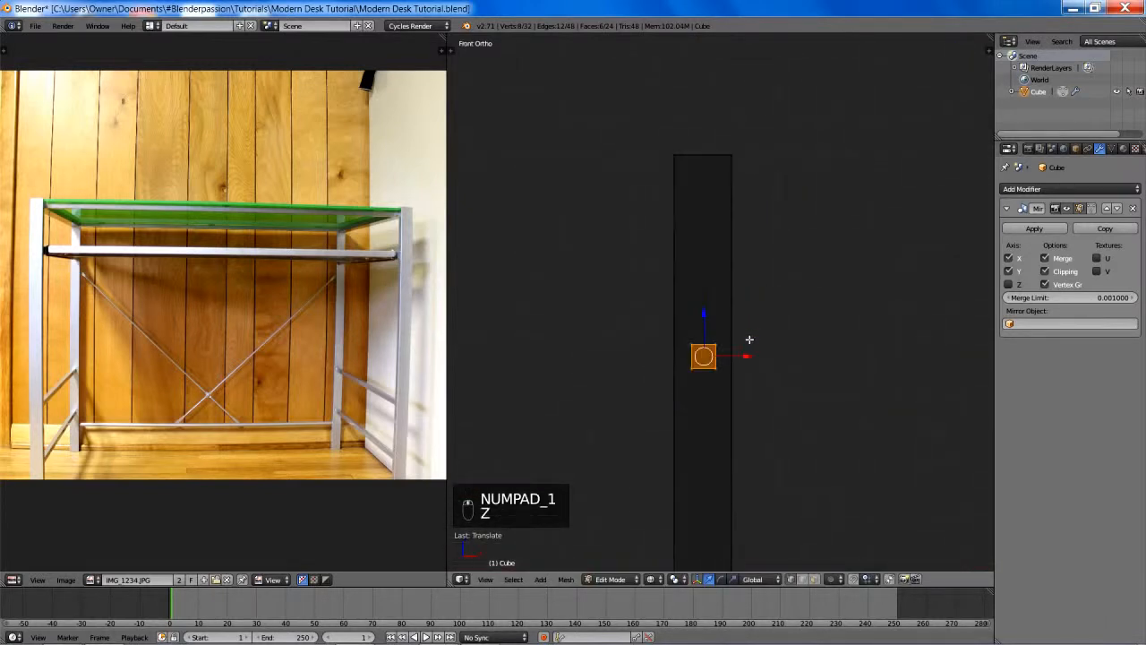
key(s)
key(z)
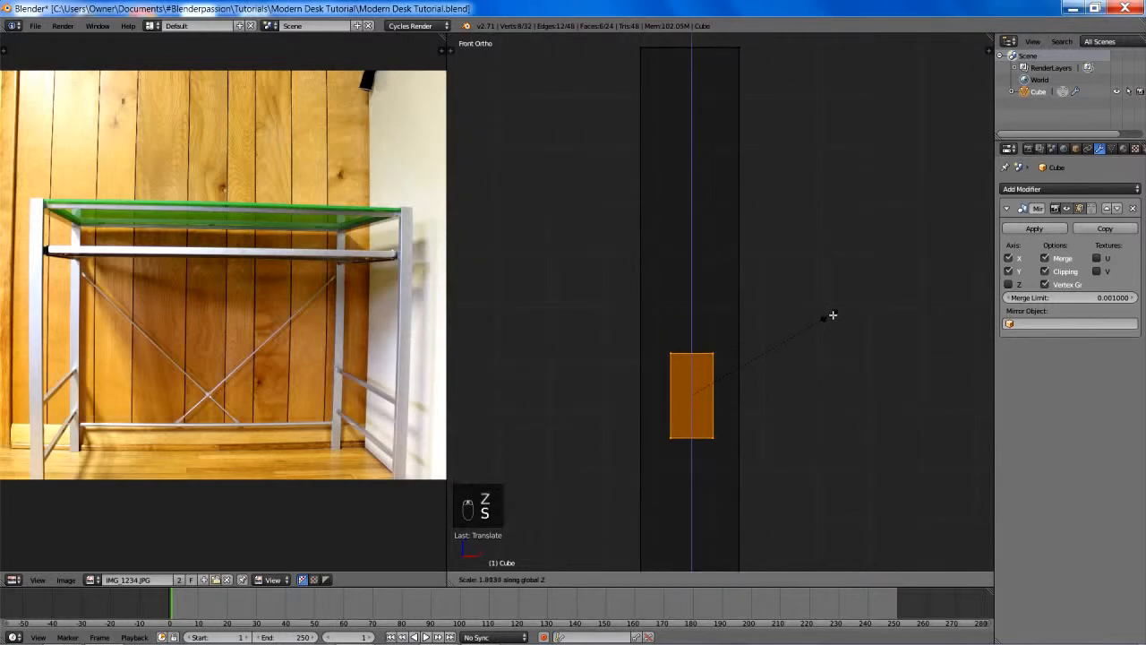
click(841, 313)
- Shift the heightened rail along X toward the inner side of the leg, keeping it within the leg's width
key(g)
key(x)
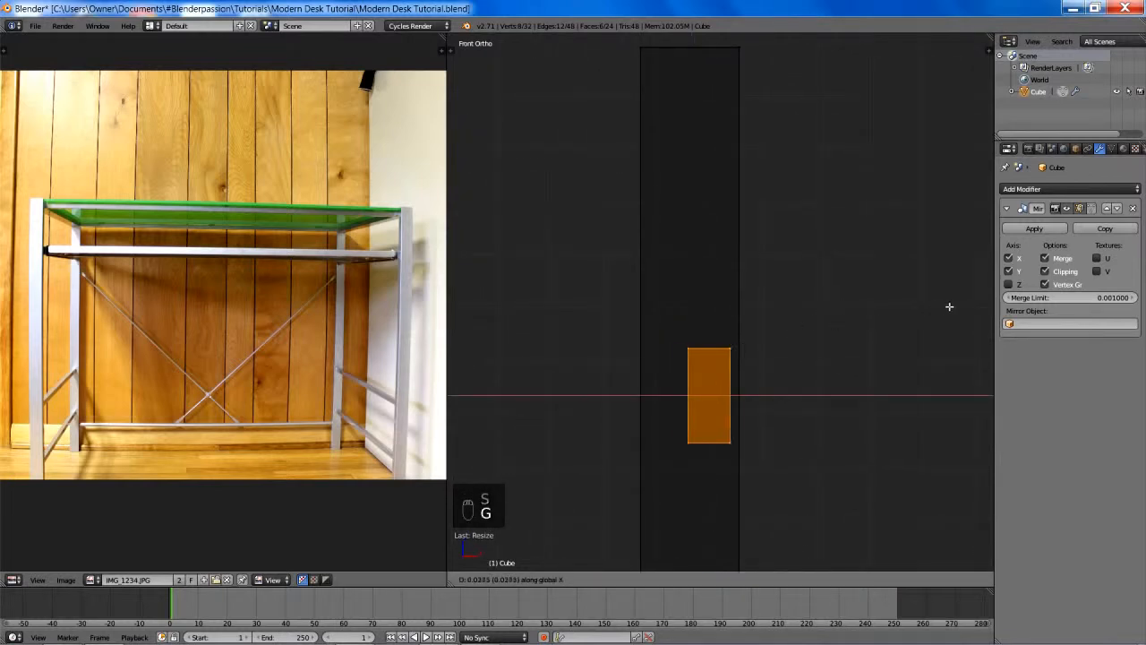
click(829, 314)
key(g)
key(x)
click(810, 323)
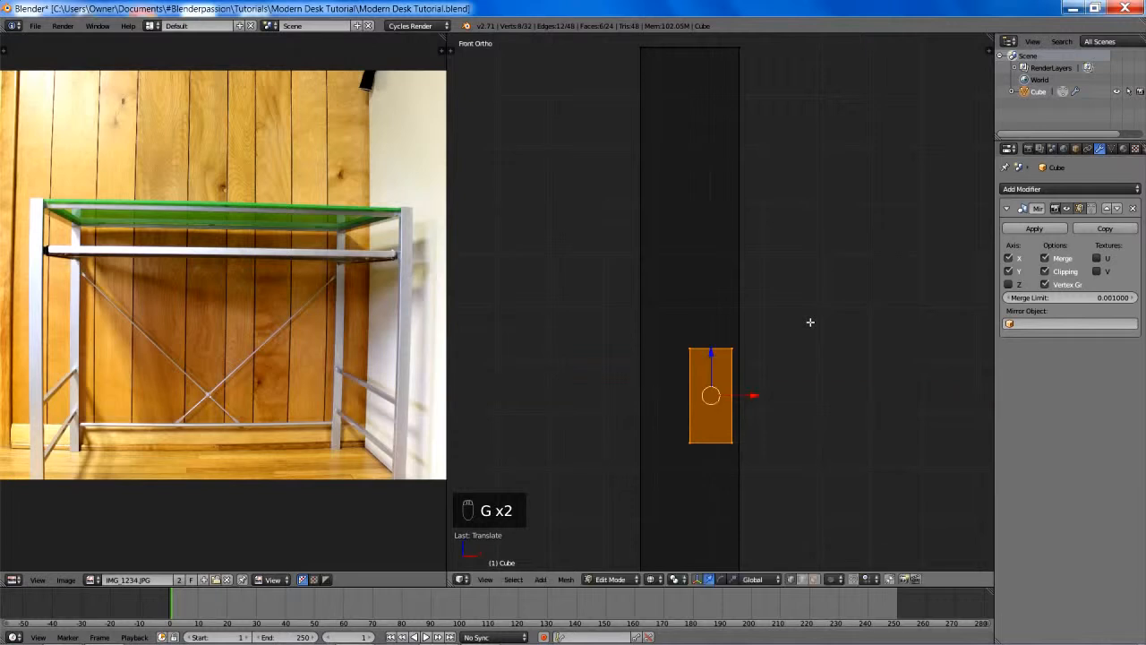
- Scale the rail slightly taller along Z and deselect it
key(s)
key(z)
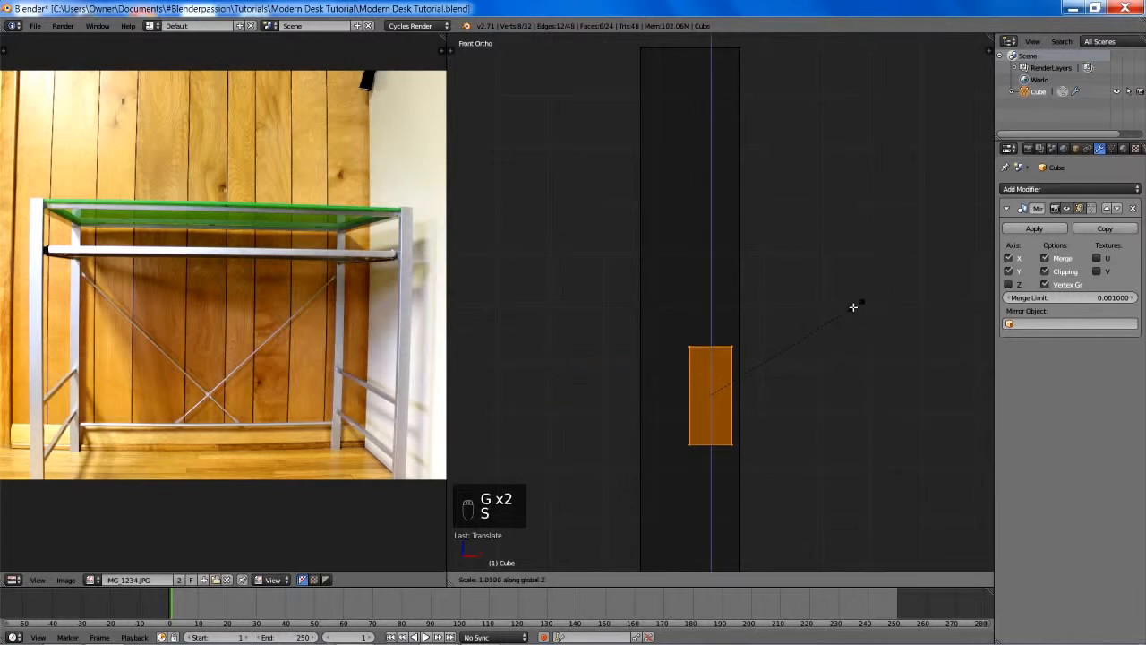
click(913, 283)
scroll(895, 322, down, 3)
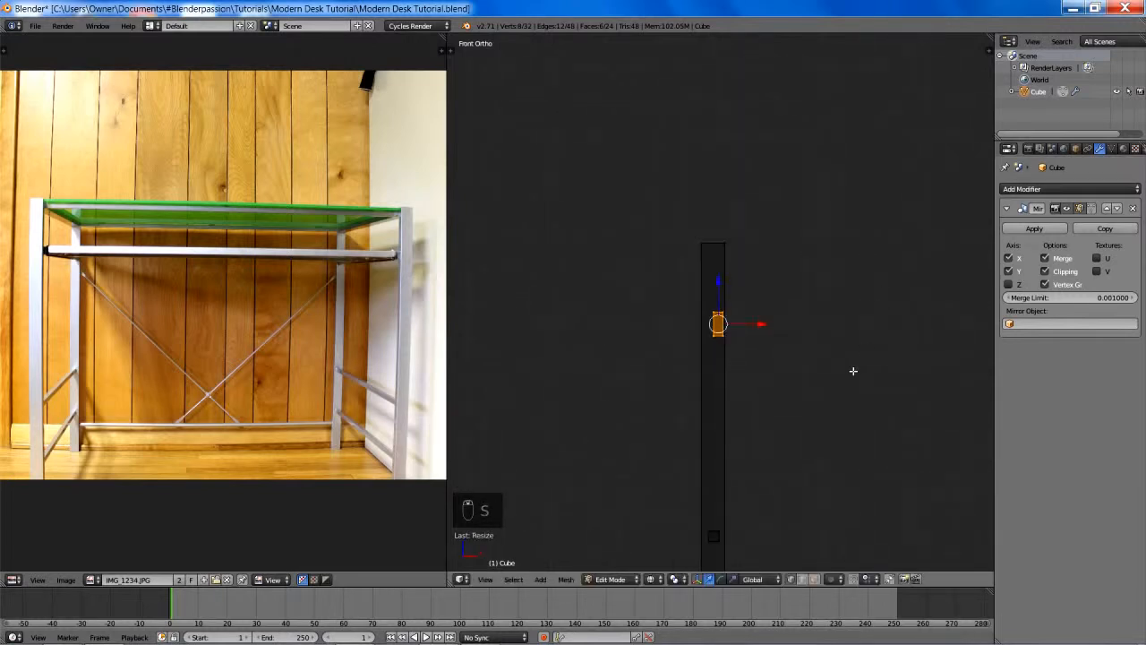
key(a)
shift+middle_drag(851, 370, 809, 386)
scroll(727, 334, down, 2)
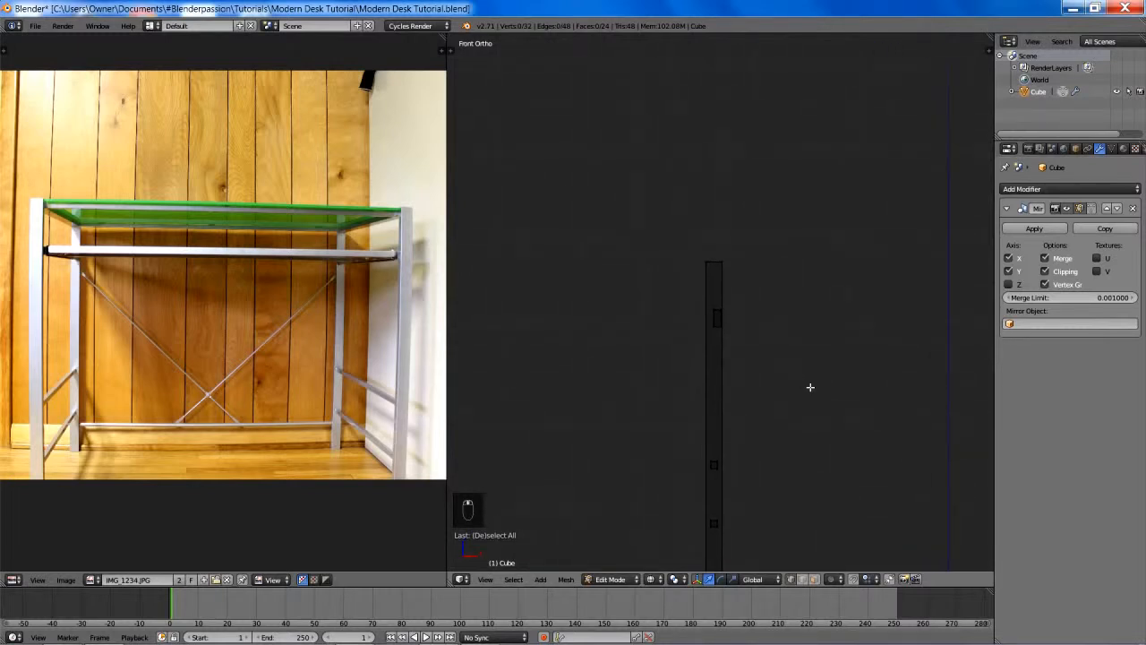
- Select the tall side rail again and reduce its height along Z to a little over 80 percent
scroll(804, 382, up, 2)
key(l)
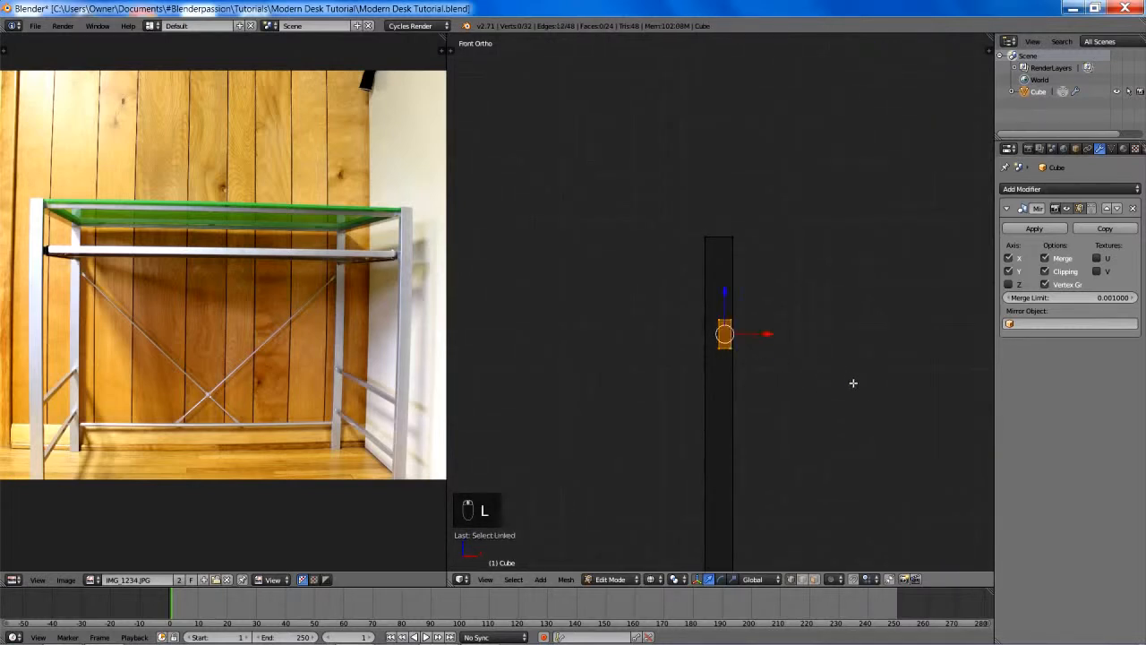
key(s)
key(z)
click(733, 335)
key(s)
key(z)
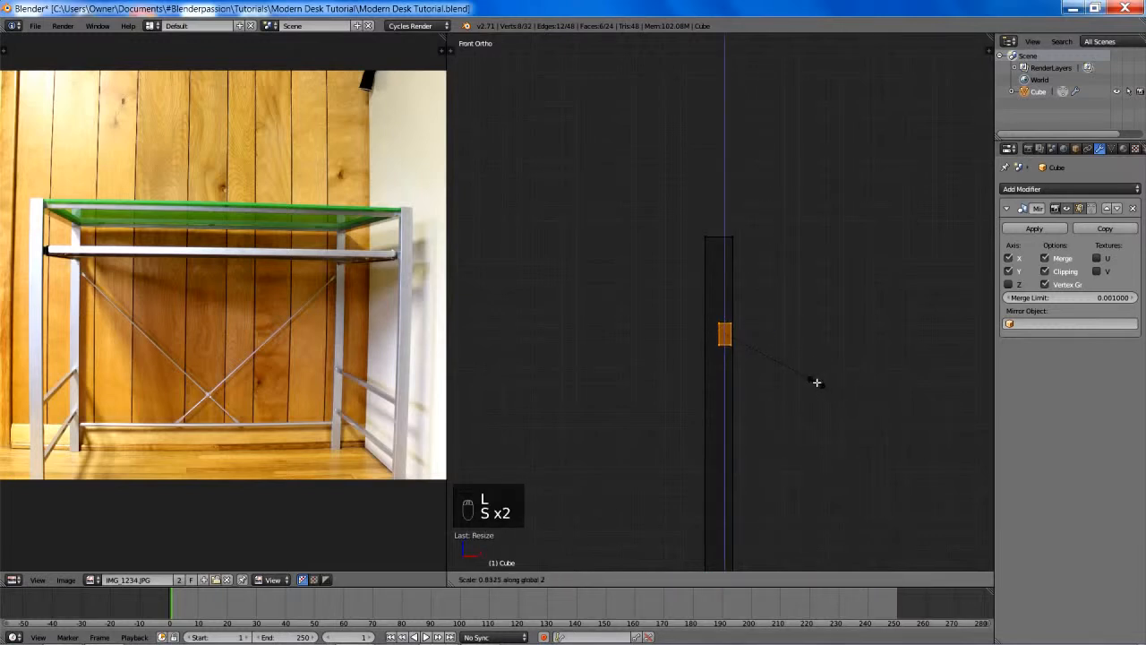
click(825, 387)
scroll(822, 386, down, 6)
shift+middle_drag(821, 385, 776, 376)
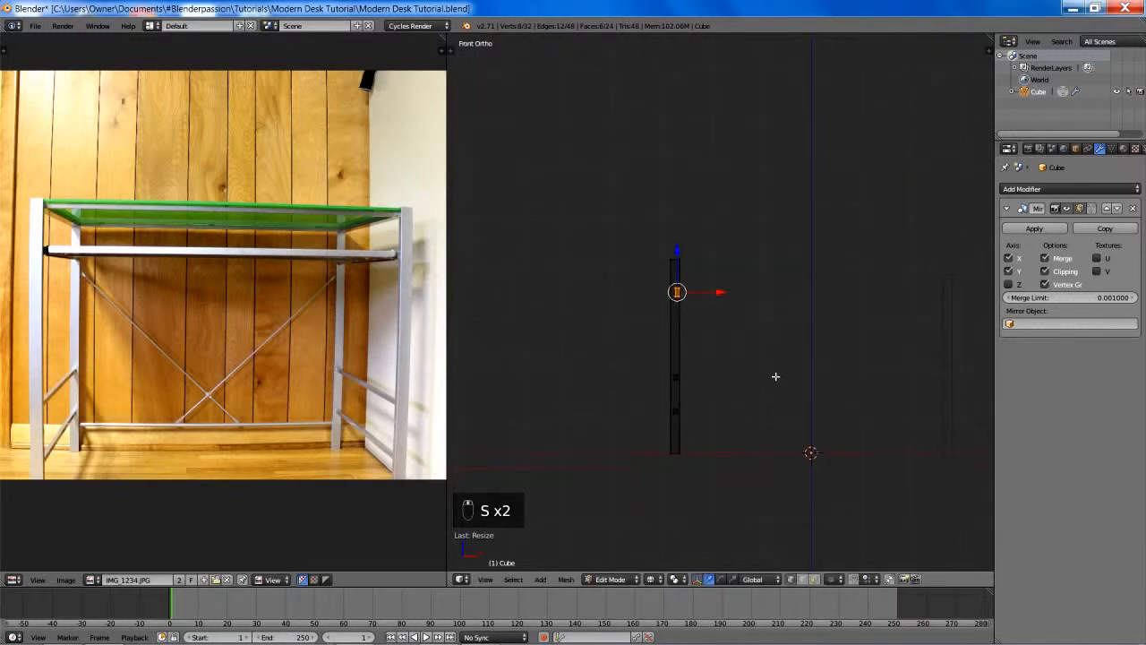
- Deselect the rail and return to solid shading with an angled view of the whole frame
key(a)
scroll(756, 360, up, 2)
key(z)
key(z)
middle_drag(639, 248, 753, 373)
key(z)
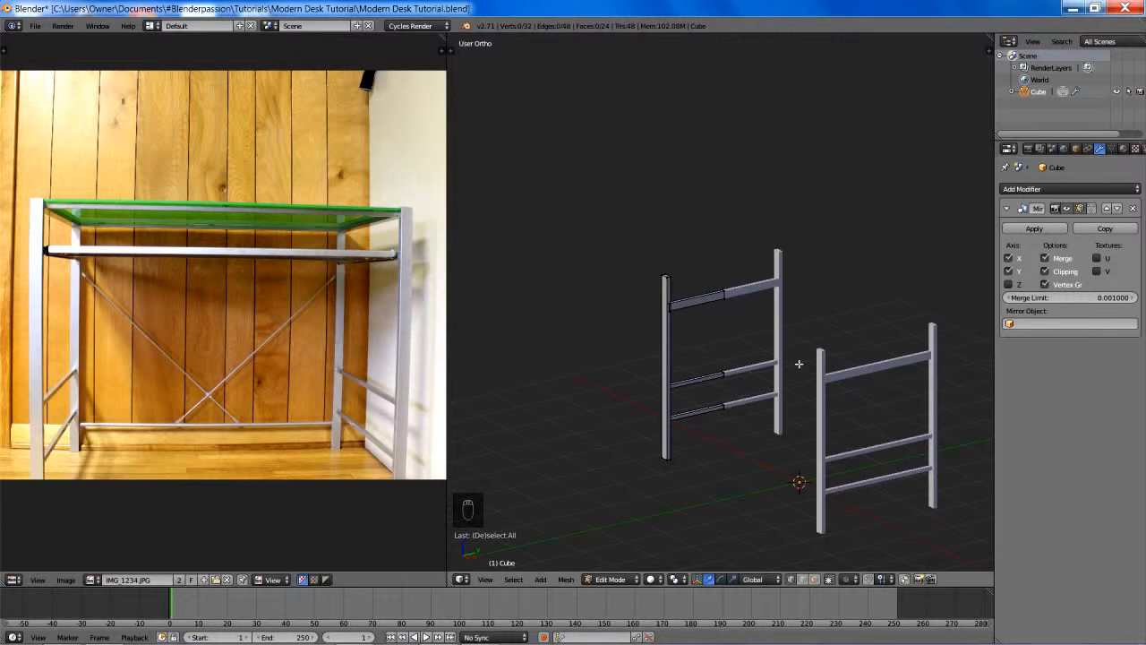
- In the wireframe front view, select the leg's top vertices together with the tall rail and lower them along Z
key(KP_1)
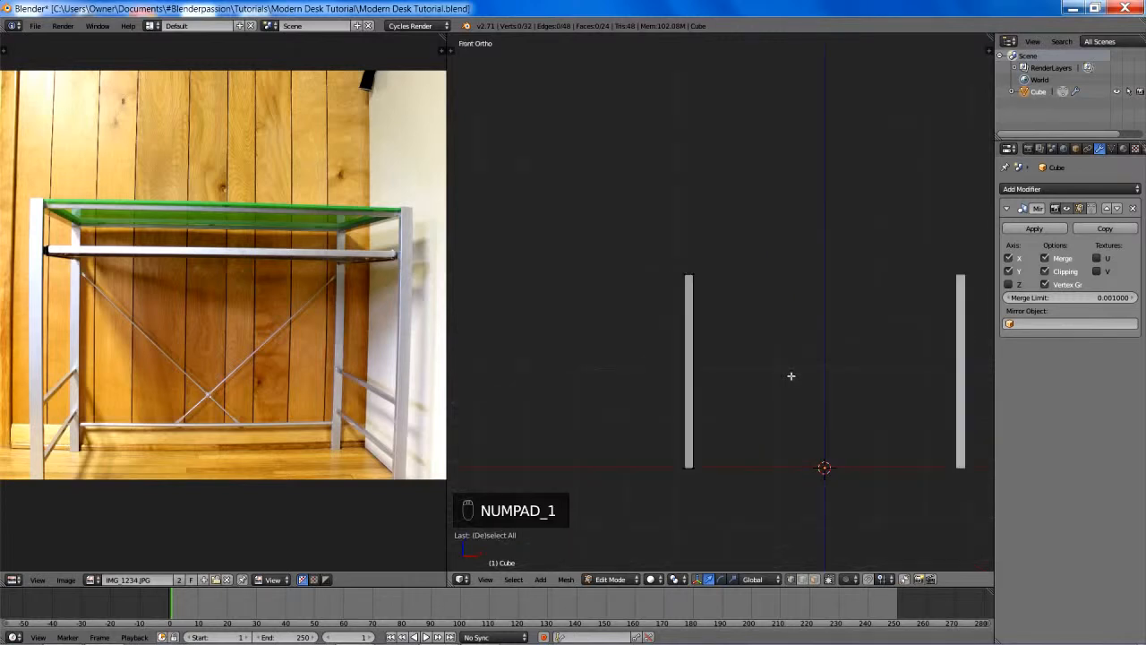
key(z)
scroll(706, 287, up, 3)
key(b)
drag(593, 193, 737, 327)
key(g)
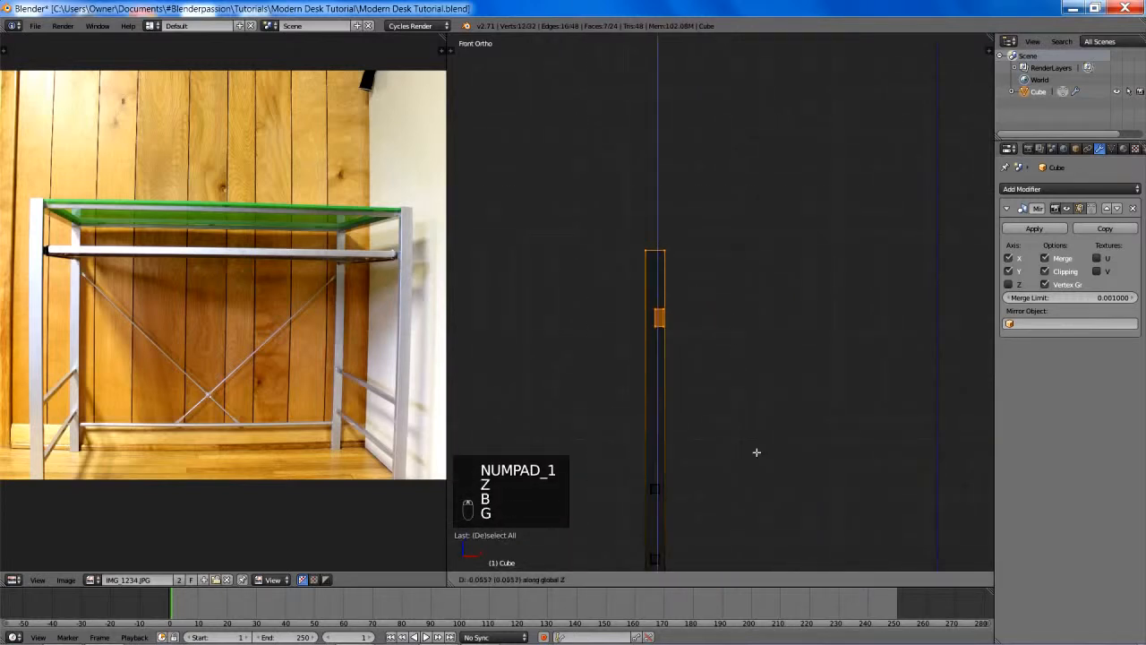
click(768, 521)
- Deselect the mesh, return to solid shading and save the desk file
key(a)
key(z)
scroll(850, 438, down, 5)
middle_drag(869, 427, 783, 438)
key(ctrl+s)
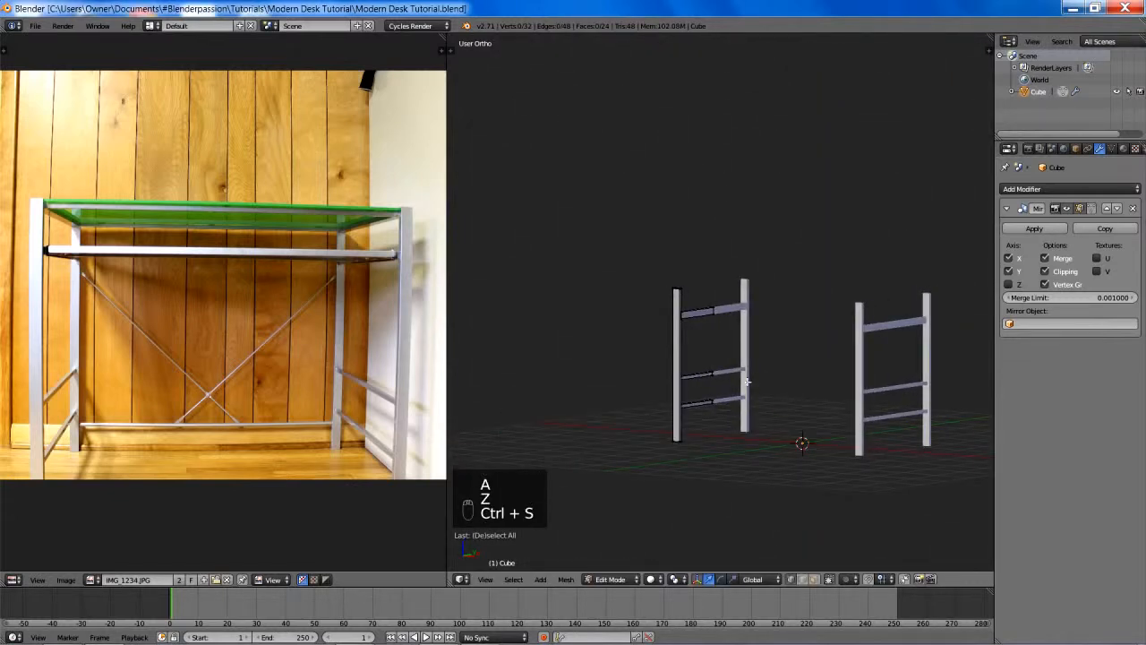
- Add a horizontal loop cut around the original leg and slide it close to the leg's top end
scroll(747, 383, up, 3)
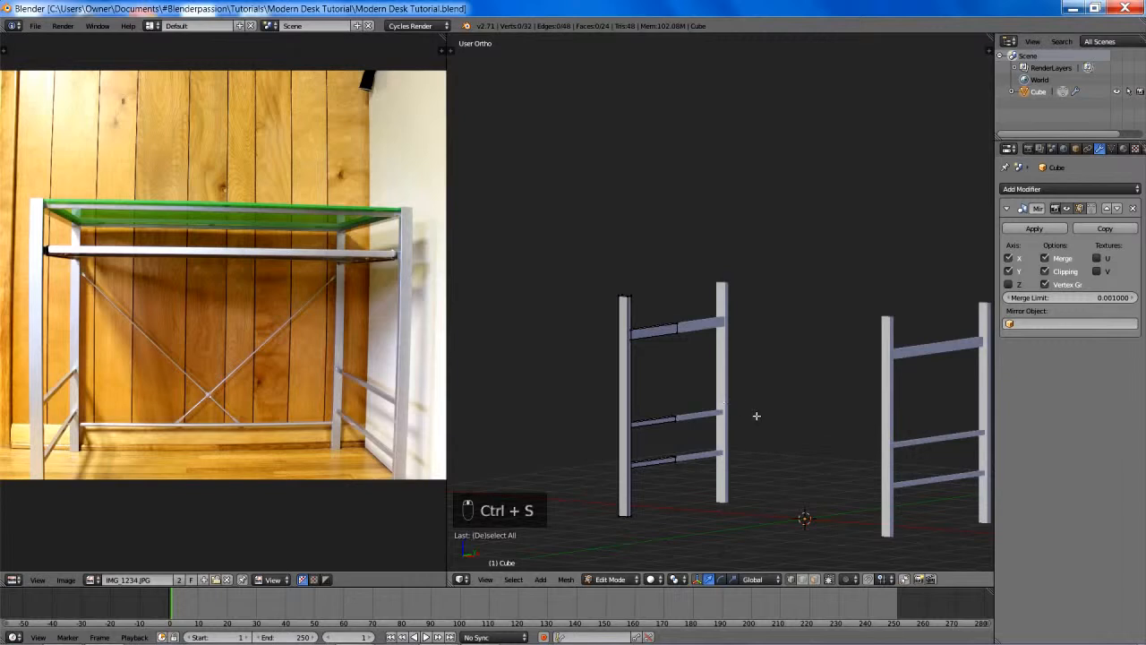
mouse_move(756, 416)
shift+middle_down()
mouse_move(685, 350)
mouse_move(785, 411)
mouse_move(768, 409)
shift+middle_up()
shift+middle_drag(689, 353, 740, 388)
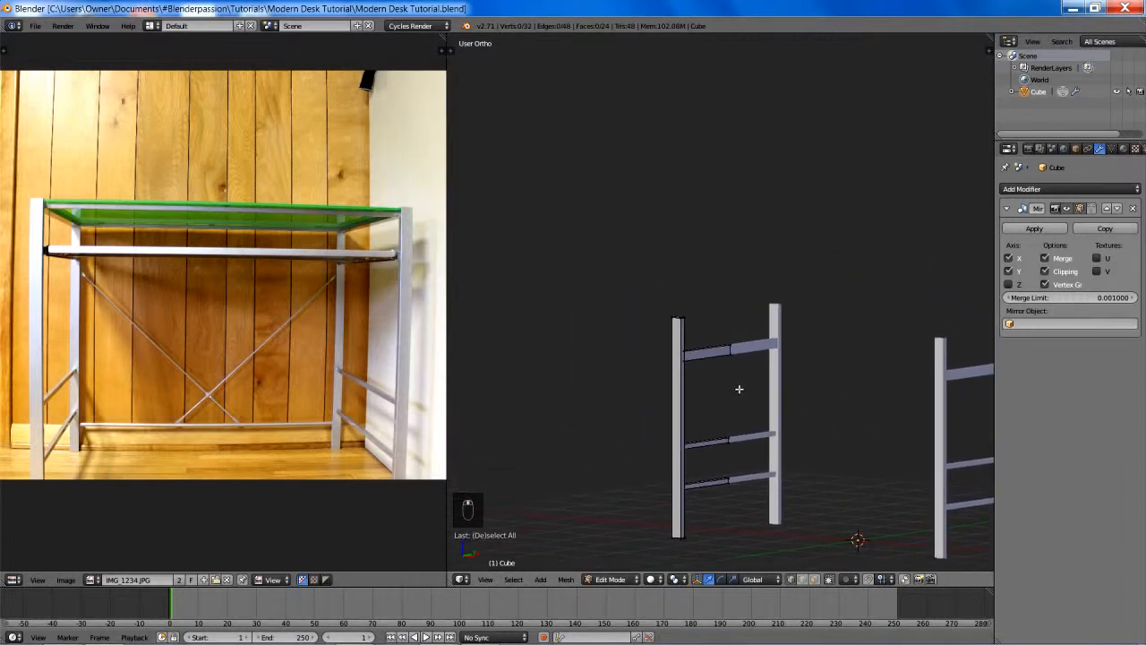
scroll(743, 394, up, 5)
middle_drag(676, 431, 581, 438)
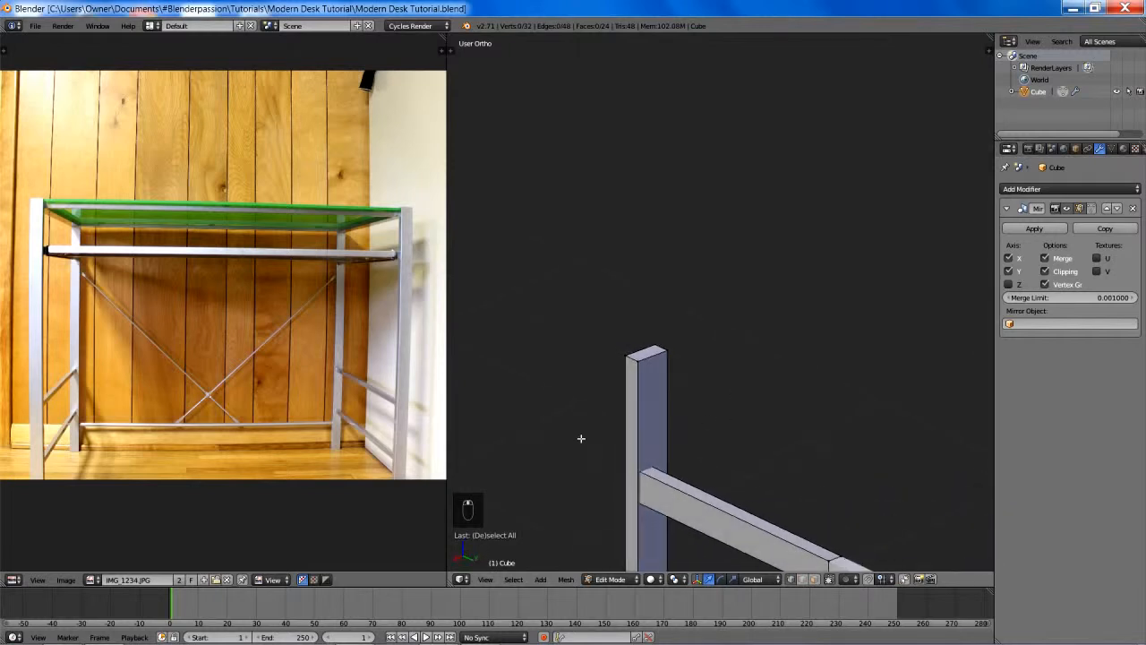
key(ctrl+r)
click(666, 410)
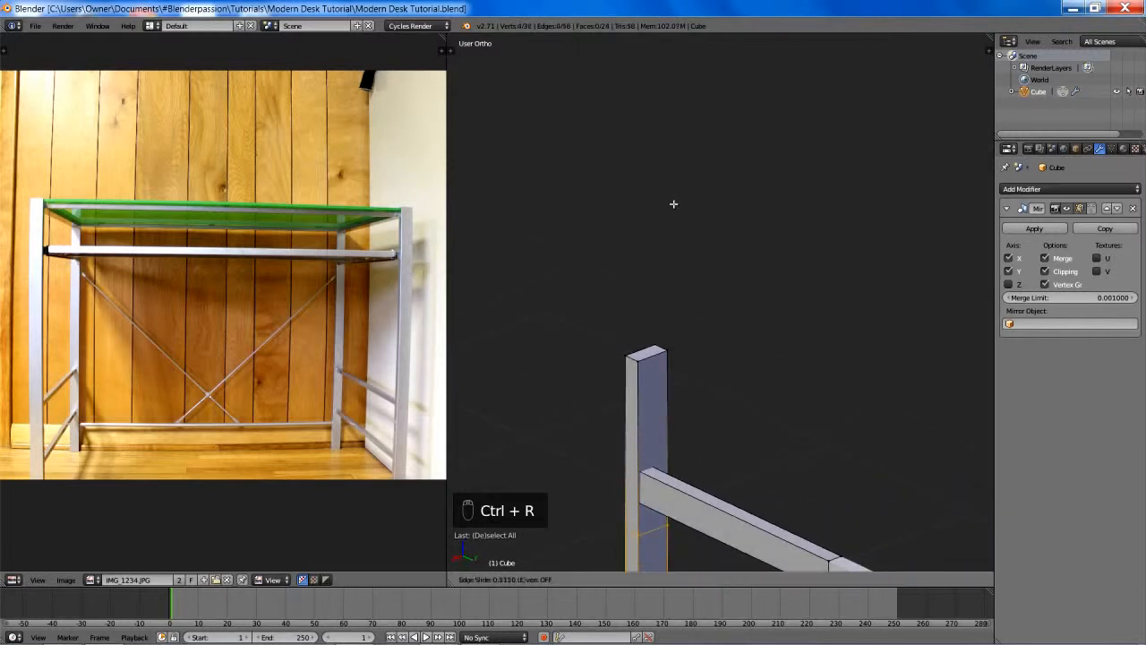
click(703, 67)
- In the wireframe side view, edge-slide the new loop slightly nearer to the leg's top
key(KP_3)
key(z)
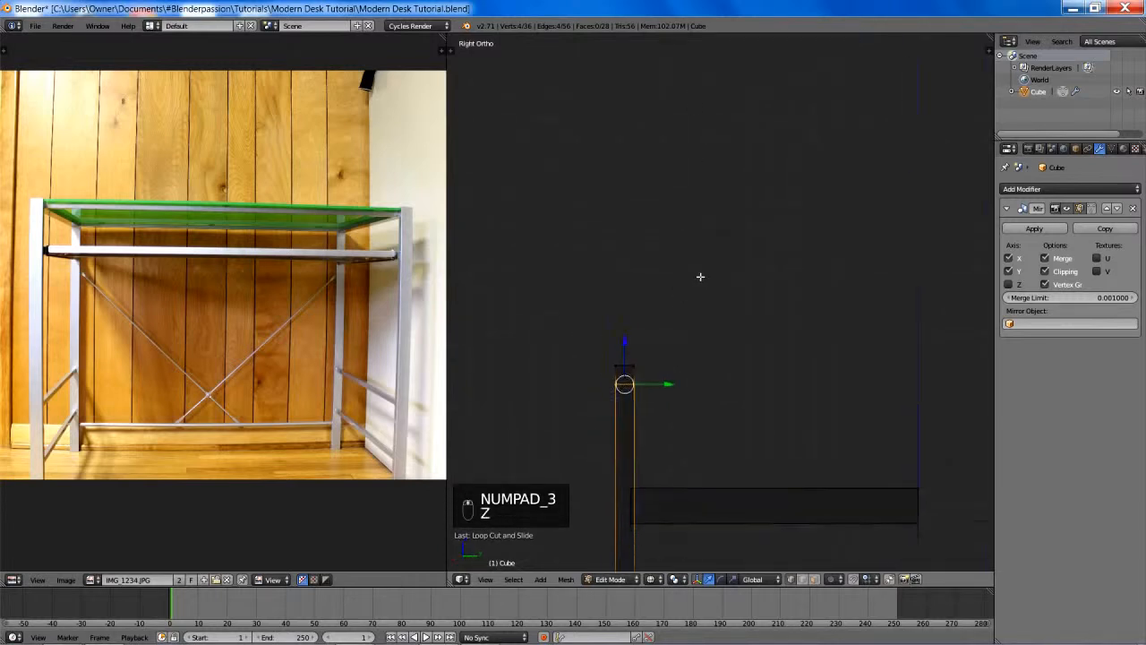
shift+middle_drag(700, 277, 808, 190)
scroll(809, 190, up, 7)
shift+middle_drag(786, 228, 643, 317)
scroll(642, 318, up, 3)
key(g)
key(g)
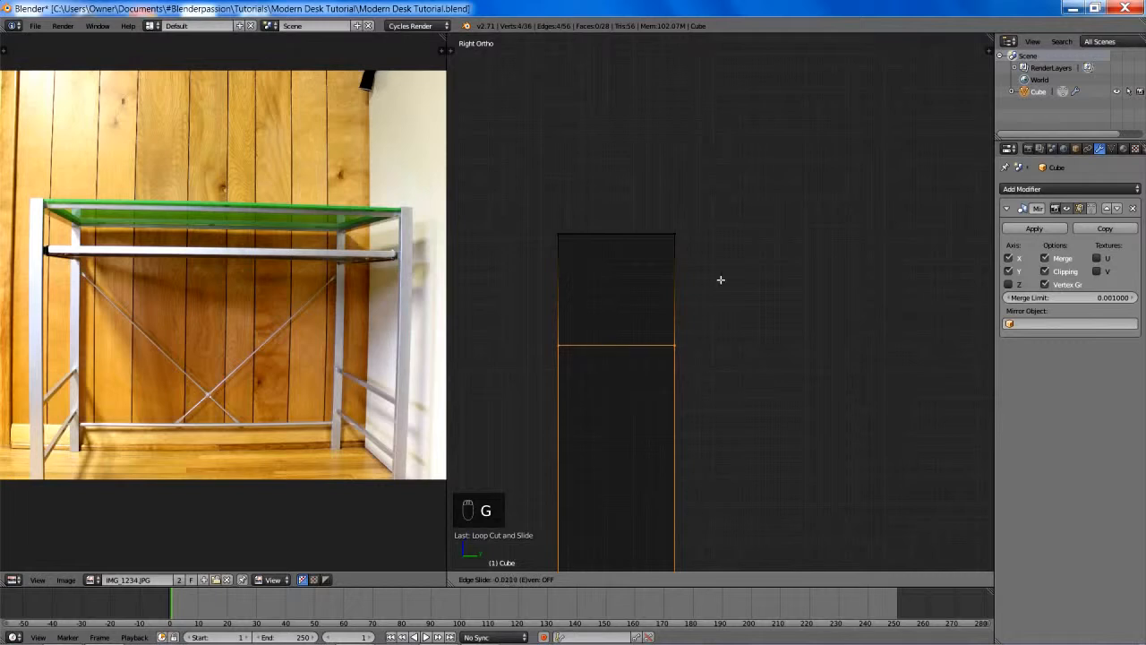
click(718, 153)
key(z)
scroll(724, 243, down, 7)
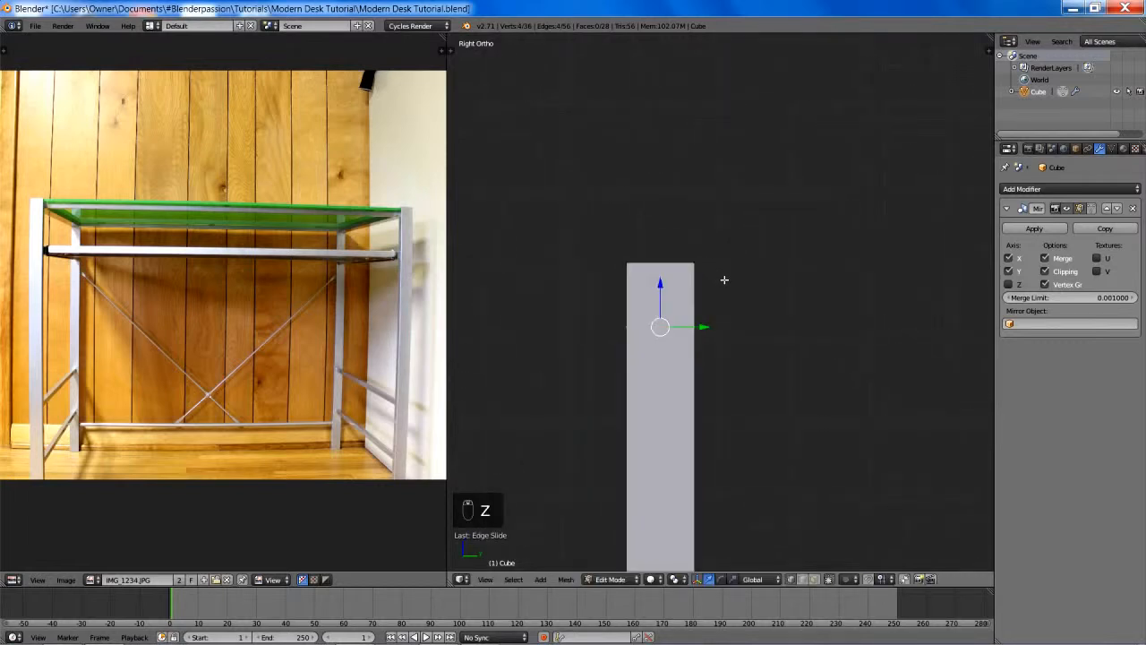
- Box-select the inner-side vertices of the leg's short top section and return to solid shading
key(z)
key(a)
key(b)
drag(703, 256, 754, 328)
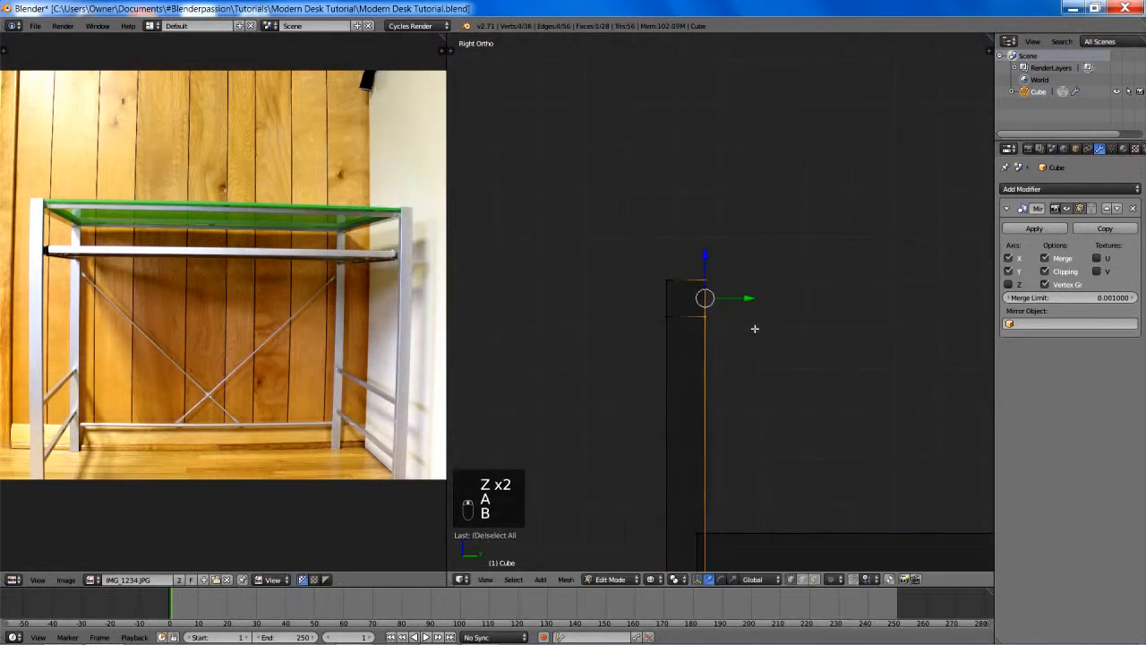
key(z)
mouse_move(806, 328)
shift+middle_down()
mouse_move(709, 376)
mouse_move(706, 345)
mouse_move(660, 348)
shift+middle_up()
key(s)
key(y)
right_click(768, 350)
- Extrude the selected inner face along Y to the mirror centre to form the top side rail, and deselect it
key(e)
key(y)
click(842, 365)
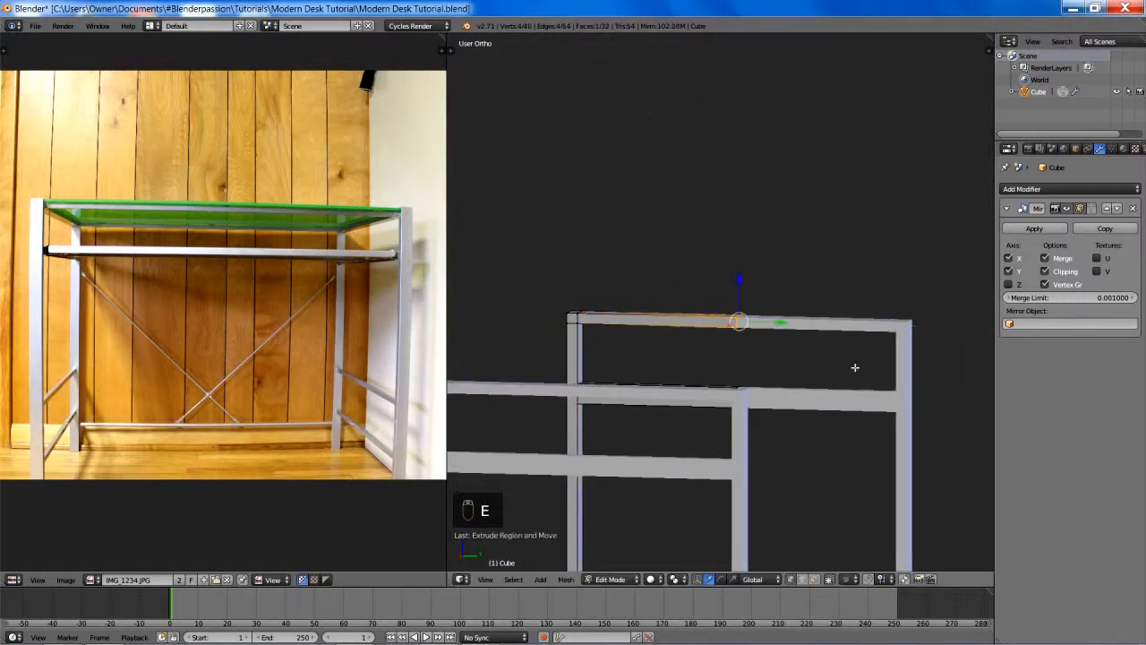
key(a)
scroll(854, 368, down, 3)
middle_drag(854, 368, 708, 359)
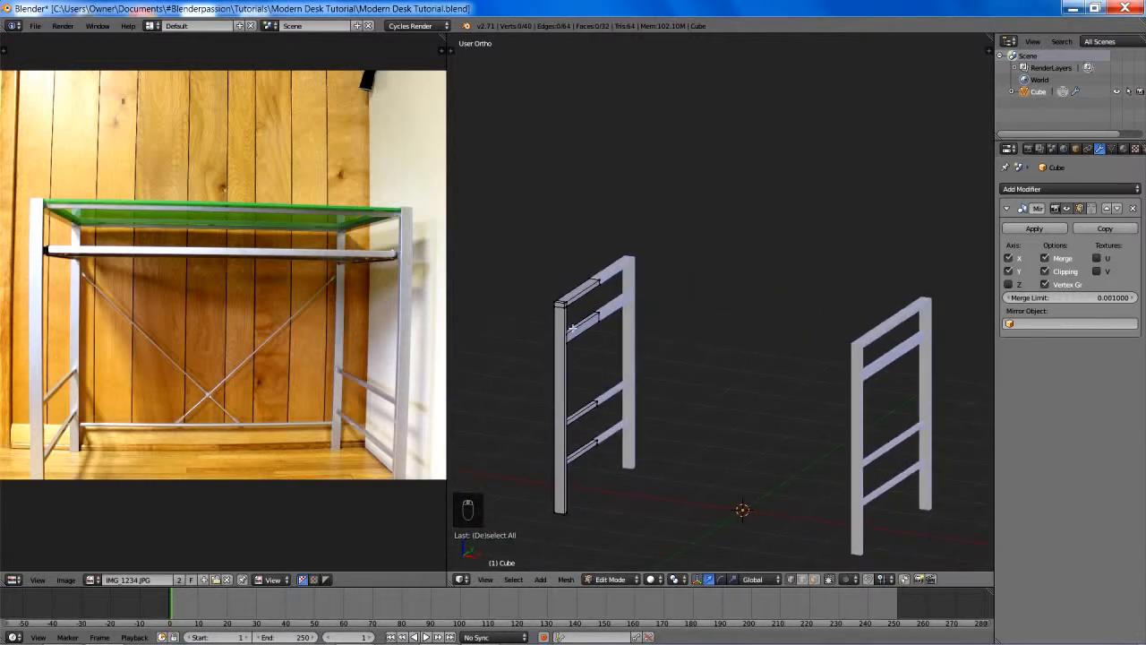
- Compare the side frame's upper rails with the area under the glass top in the reference photo
mouse_move(657, 320)
shift+middle_down()
mouse_move(635, 275)
mouse_move(629, 284)
mouse_move(674, 307)
shift+middle_up()
scroll(690, 315, up, 5)
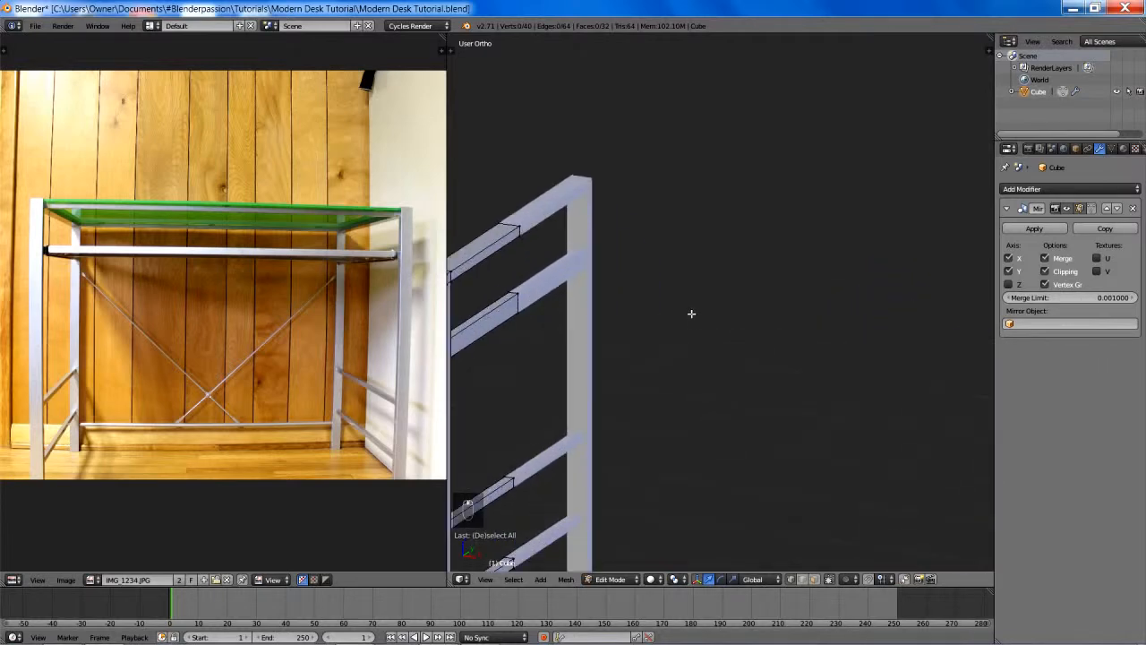
scroll(620, 280, down, 3)
scroll(295, 286, up, 3)
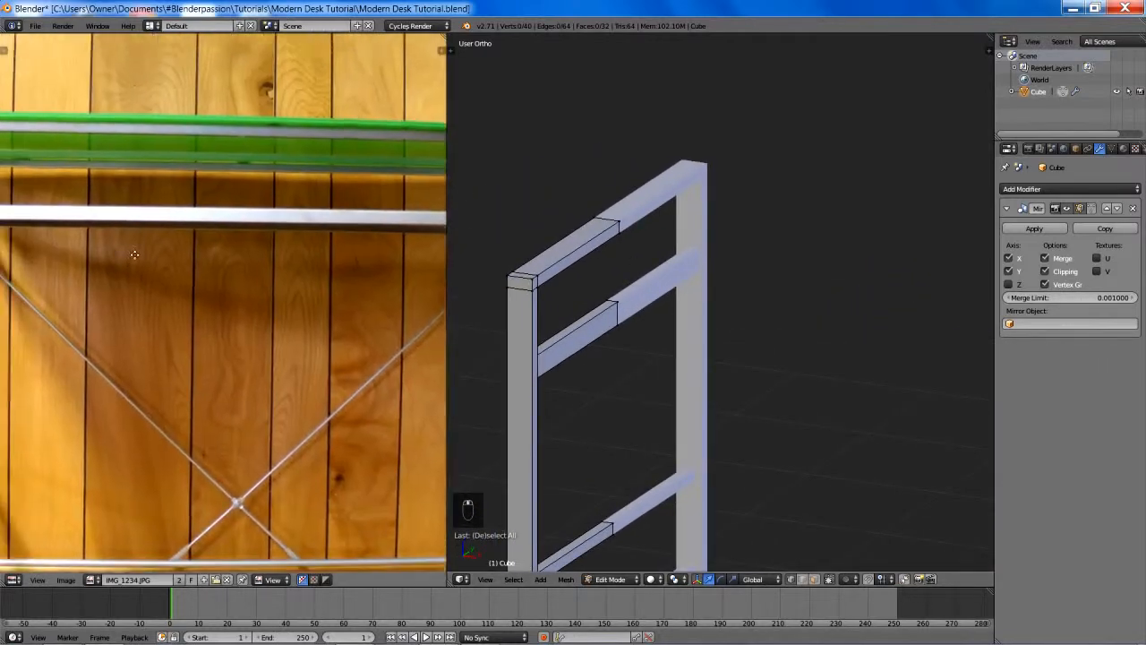
middle_drag(295, 286, 348, 342)
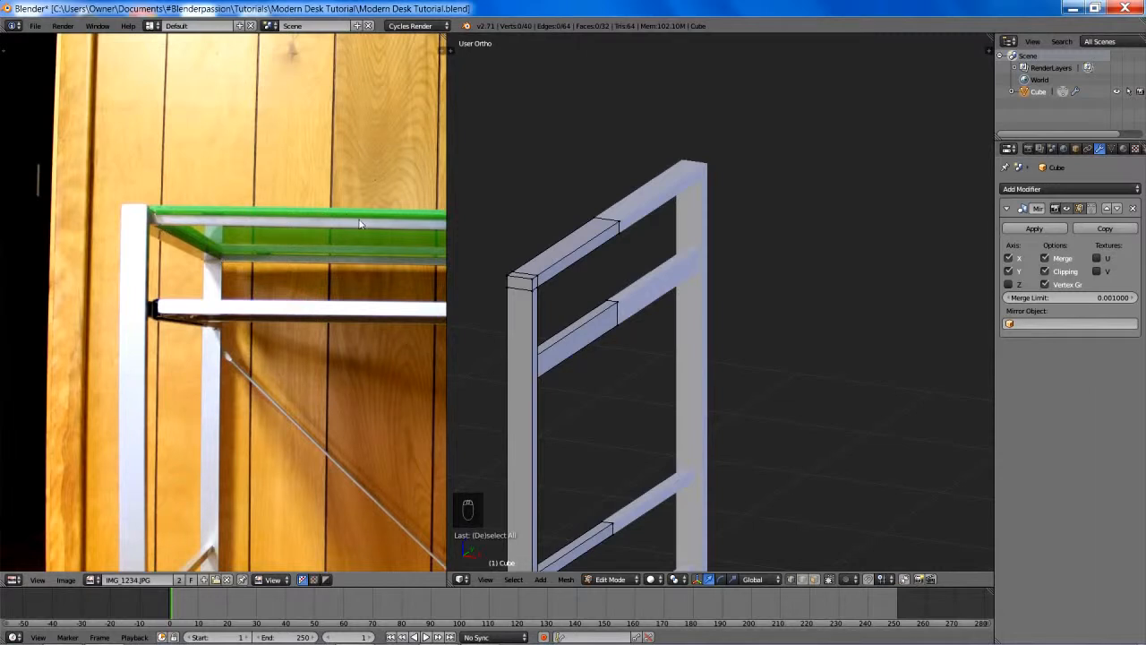
- Add a cube to the frame mesh and disable the Mirror modifier's Clipping option
shift+middle_drag(590, 281, 710, 294)
scroll(744, 299, up, 2)
scroll(738, 291, down, 3)
key(shift+a)
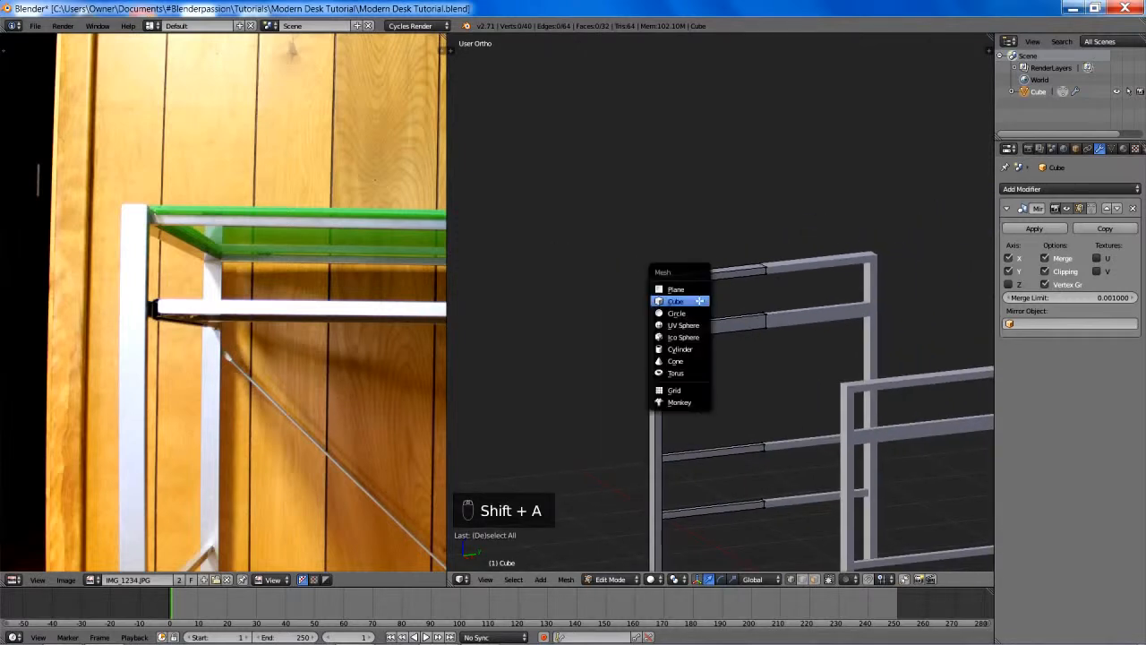
click(697, 301)
scroll(776, 349, down, 4)
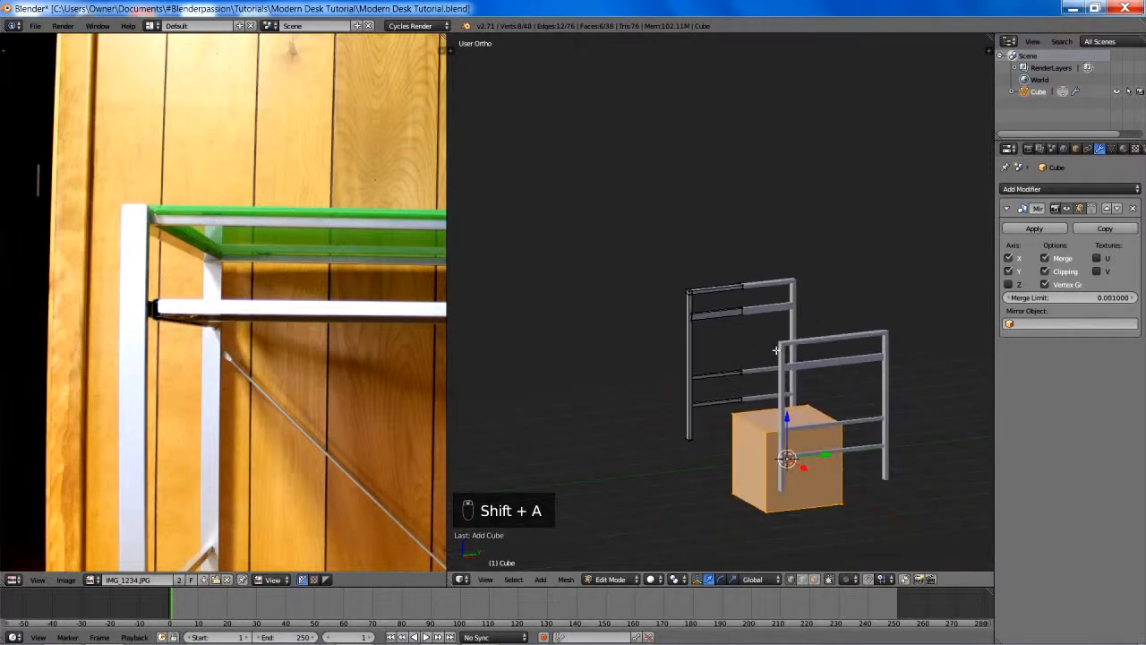
key(g)
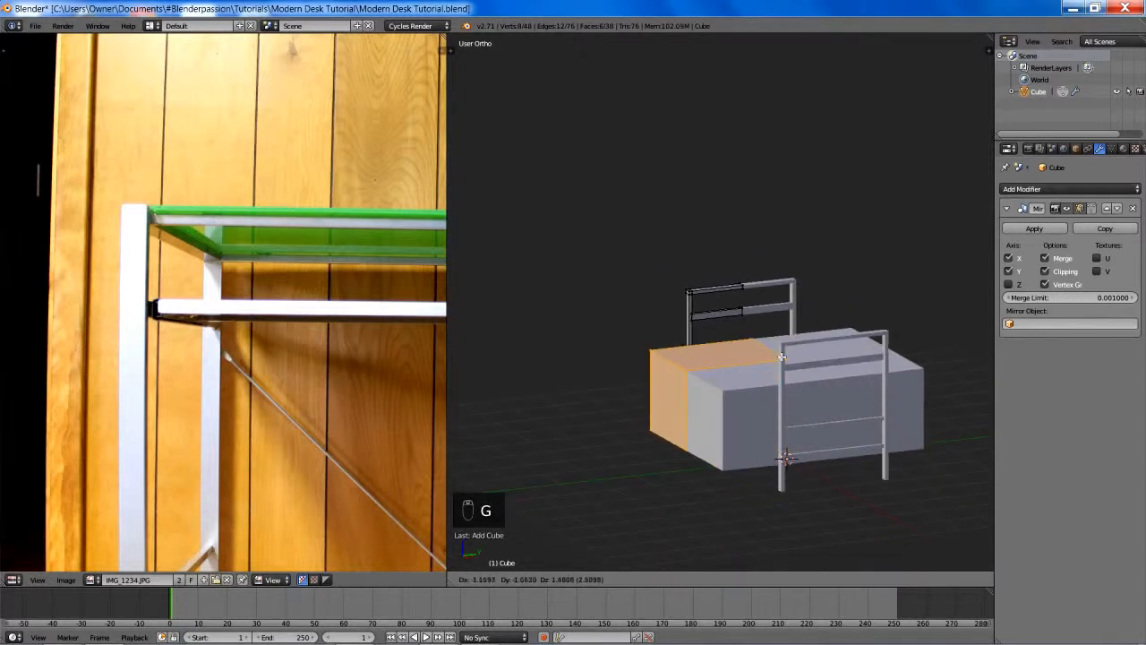
key(Escape)
- Move the cube beside the original side frame and scale it down to a small block
key(g)
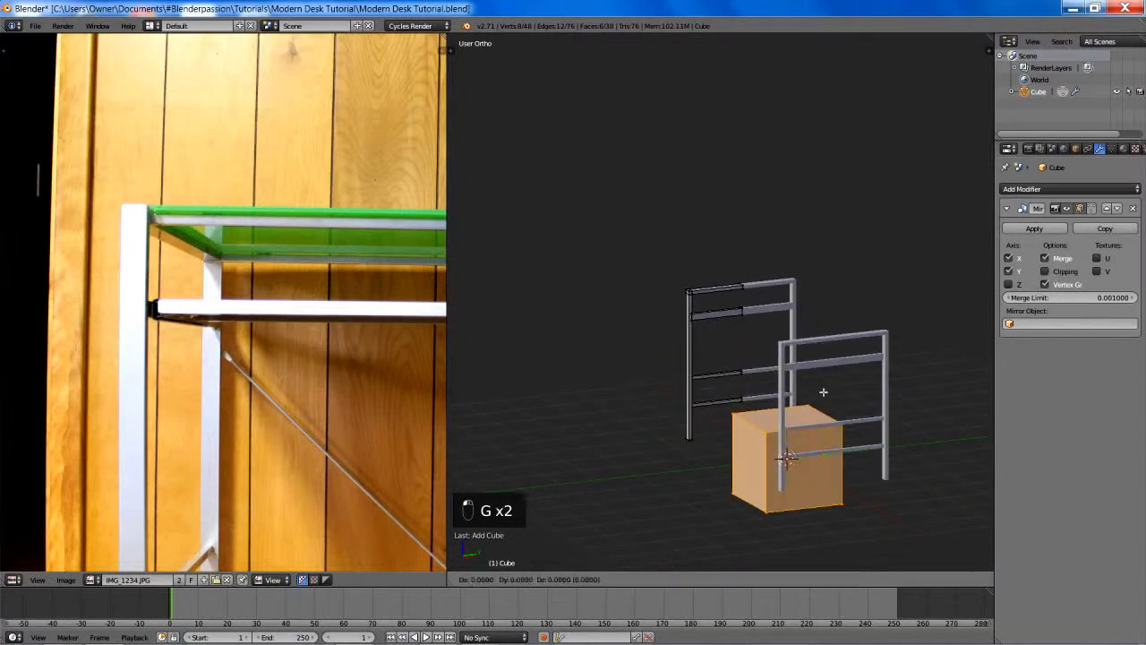
click(757, 281)
key(s)
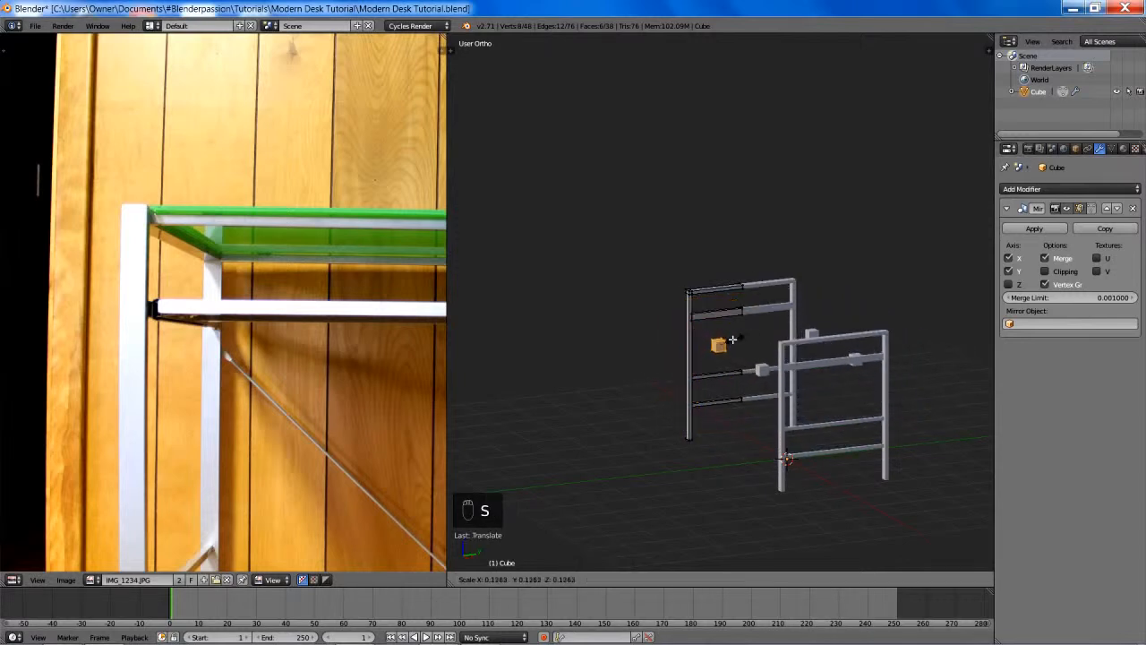
click(732, 340)
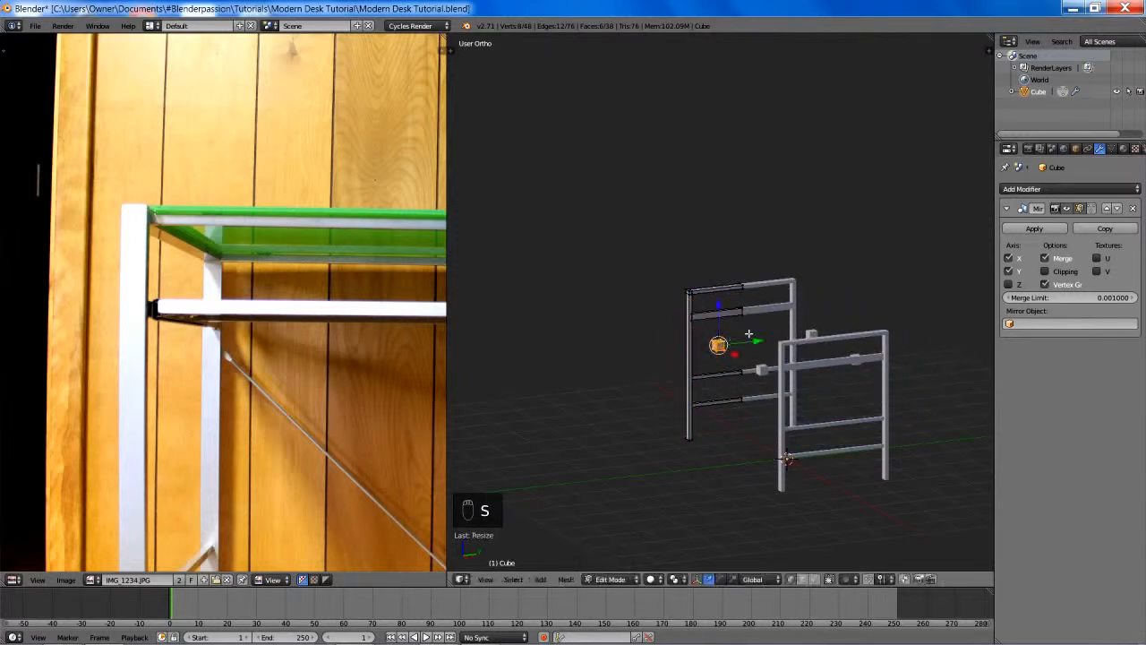
scroll(752, 340, up, 5)
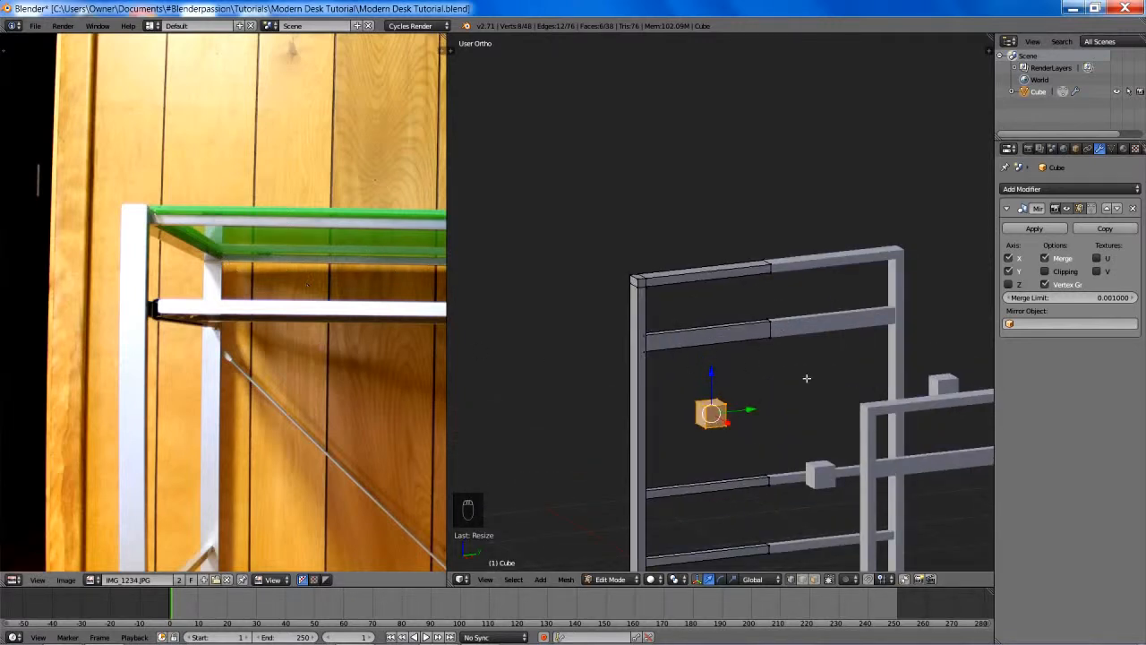
key(s)
click(729, 423)
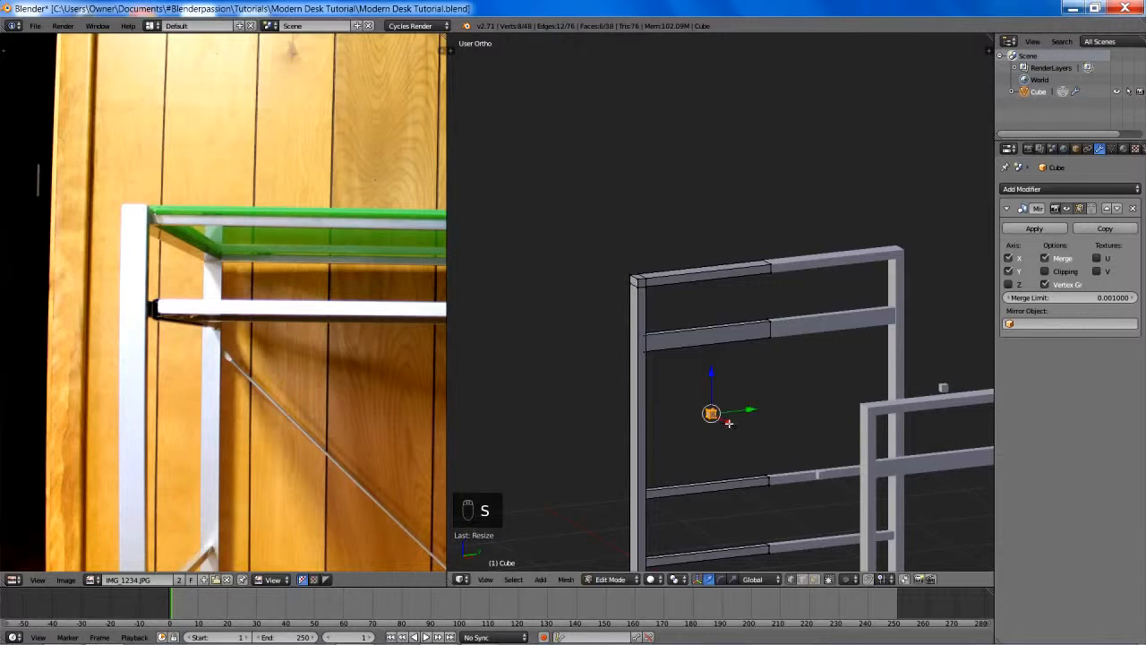
- In the front wireframe view, move the small cube over the square end profile of the upper of the two lower rails
key(KP_1)
key(z)
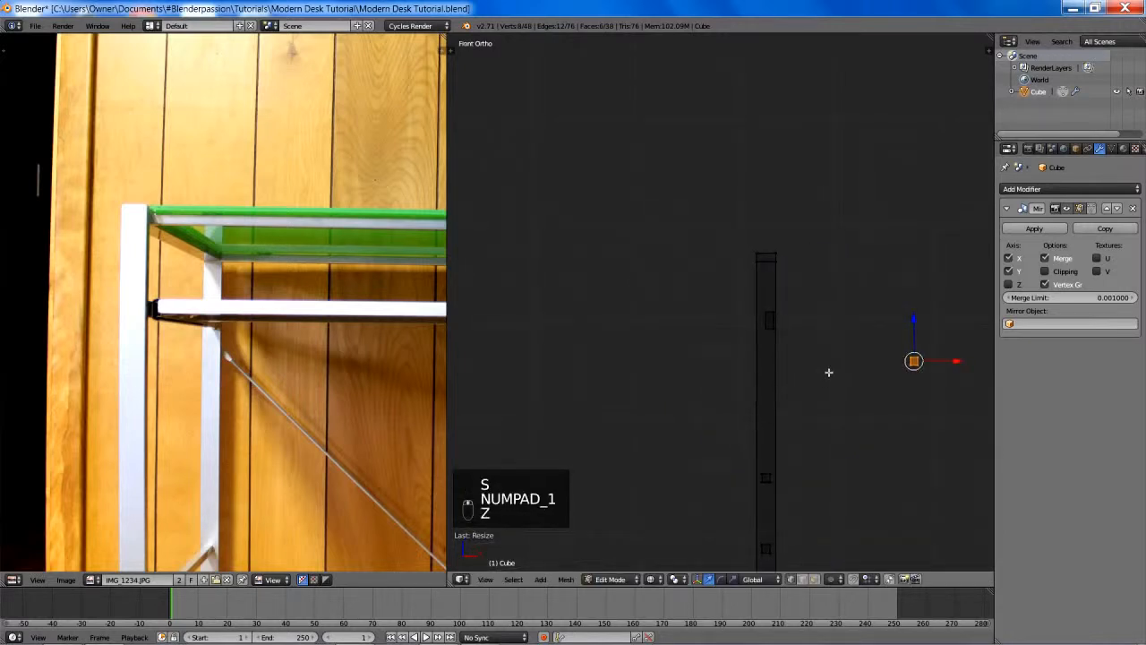
shift+middle_drag(826, 374, 786, 289)
scroll(786, 289, up, 3)
shift+middle_drag(862, 279, 805, 248)
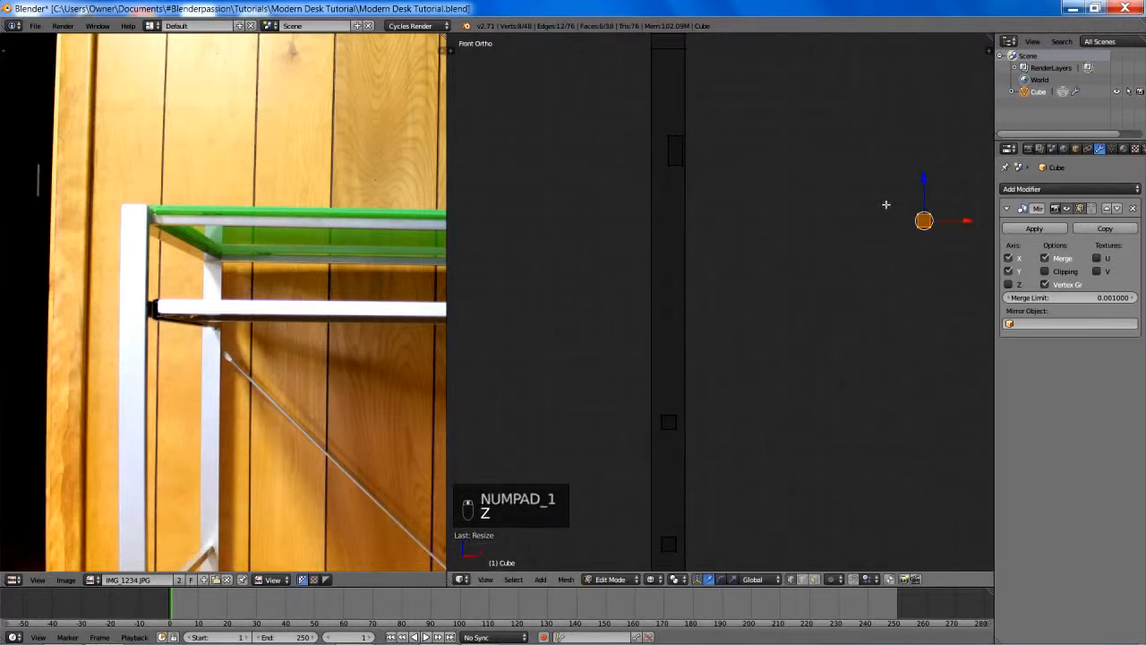
key(g)
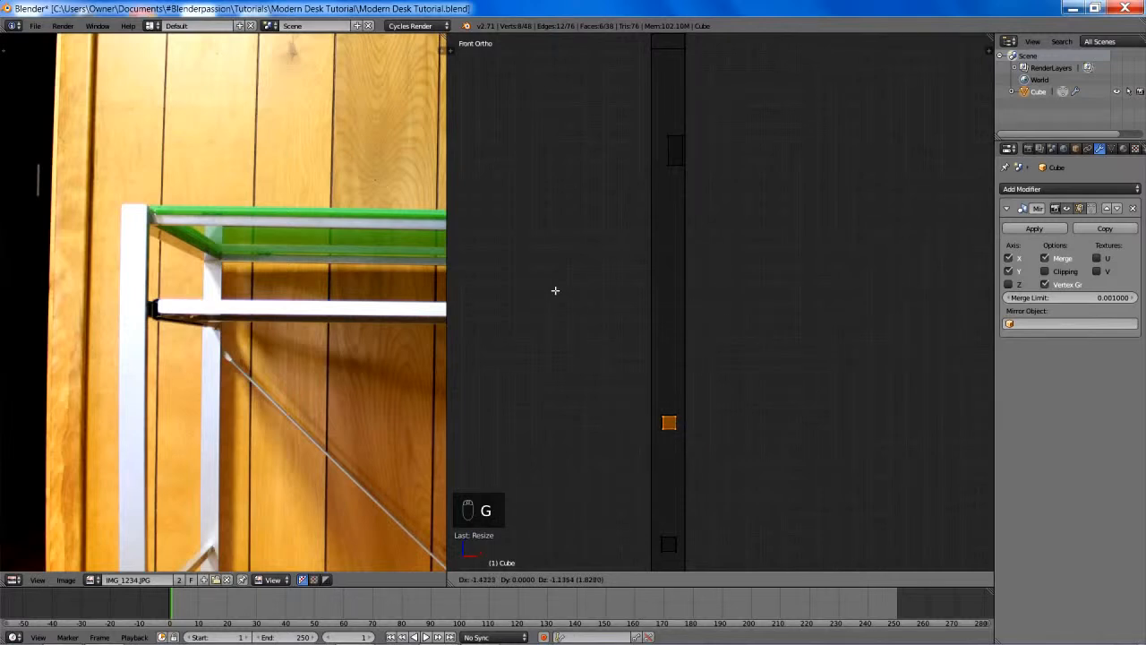
click(550, 290)
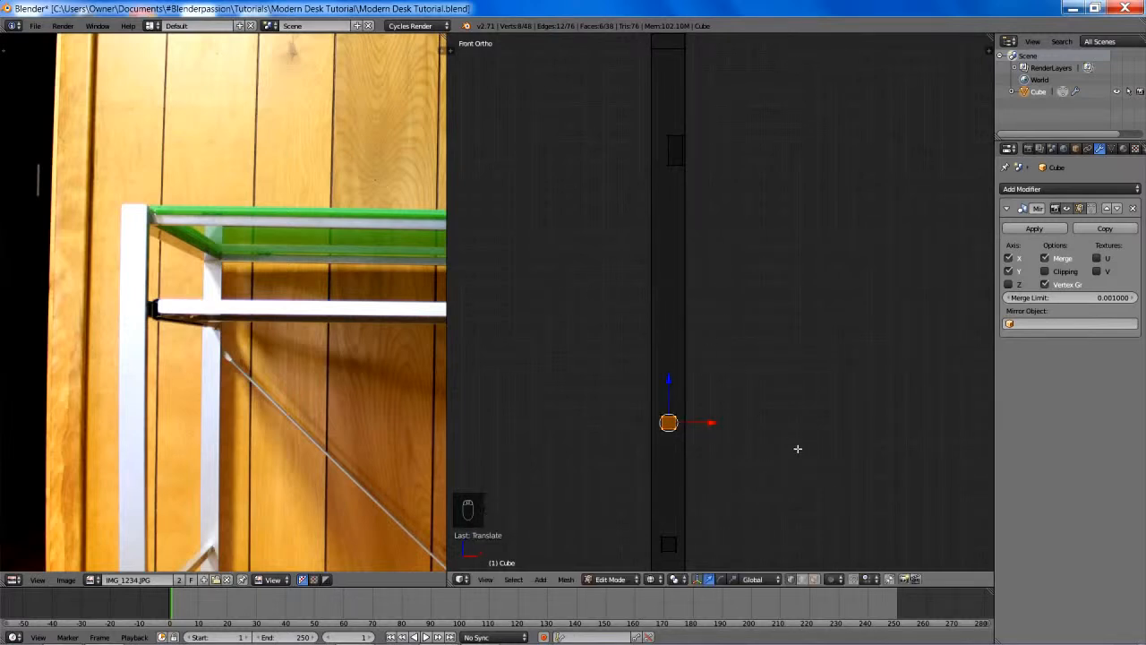
- Move the cube up the leg to just below the top section at the leg's inner edge, and return to solid shading
key(s)
right_click(758, 394)
shift+middle_drag(757, 394, 746, 478)
key(g)
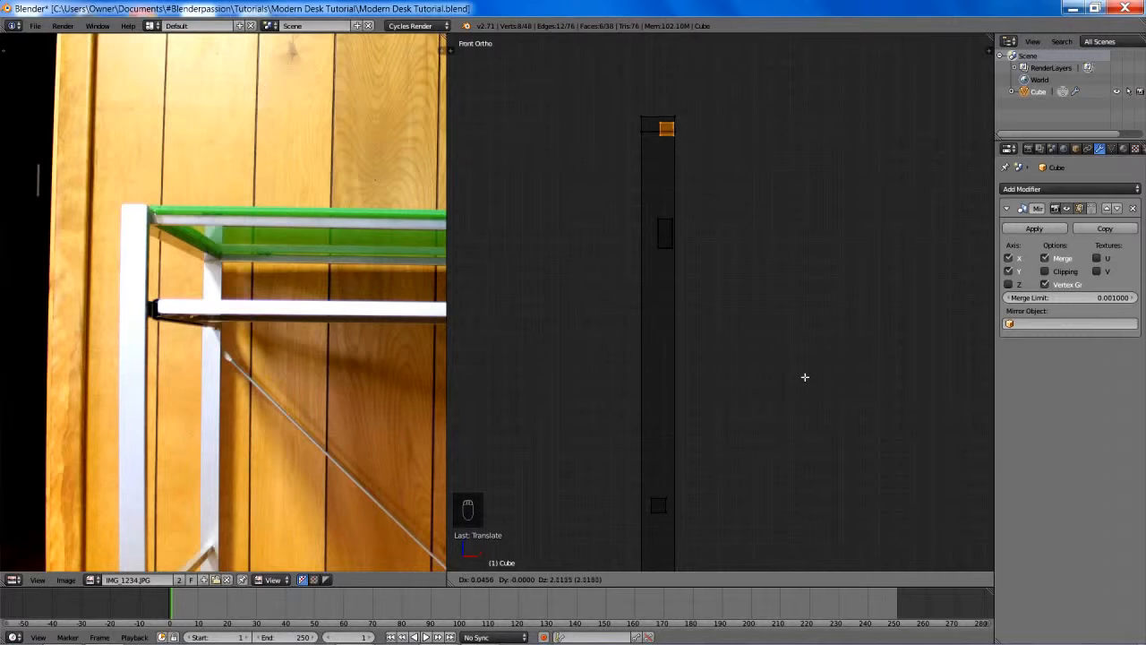
click(807, 522)
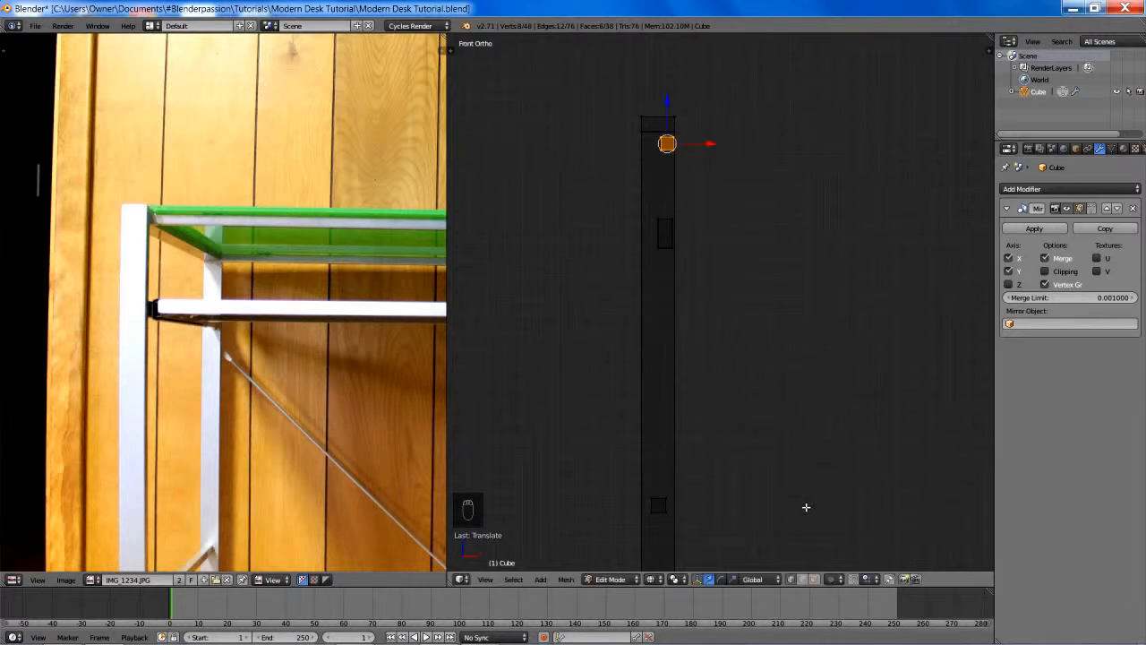
shift+middle_drag(795, 412, 810, 540)
scroll(775, 265, up, 5)
key(z)
mouse_move(744, 296)
middle_down()
mouse_move(693, 301)
mouse_move(708, 312)
mouse_move(791, 300)
middle_up()
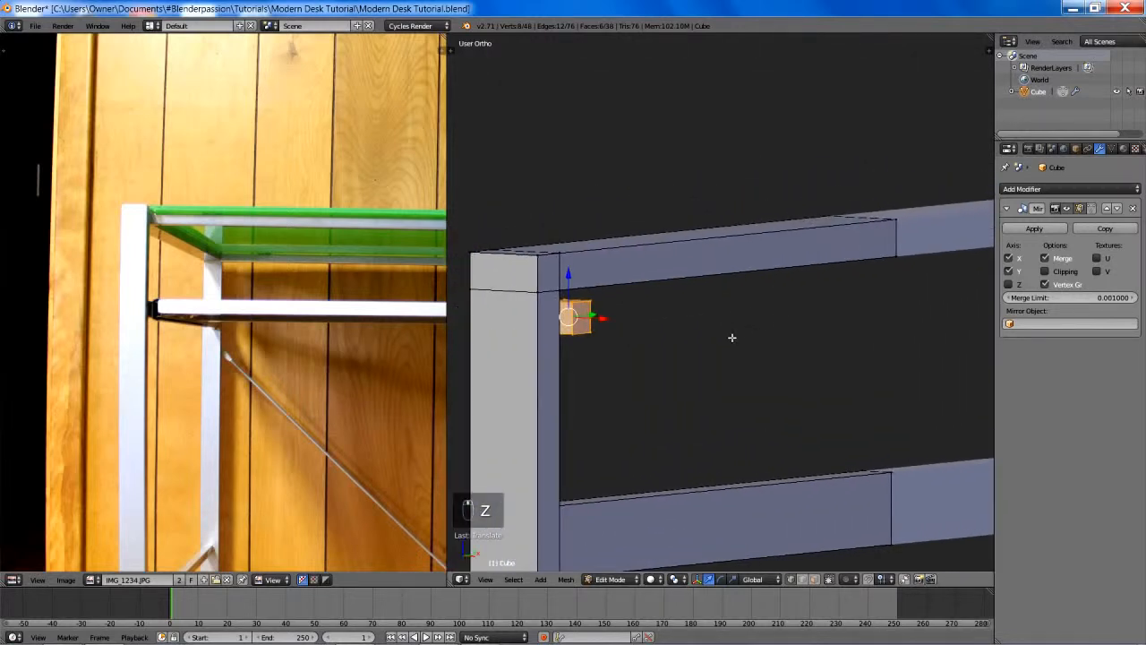
- Save the file and raise the small cube along Z to the height of the top side rail
key(ctrl+s)
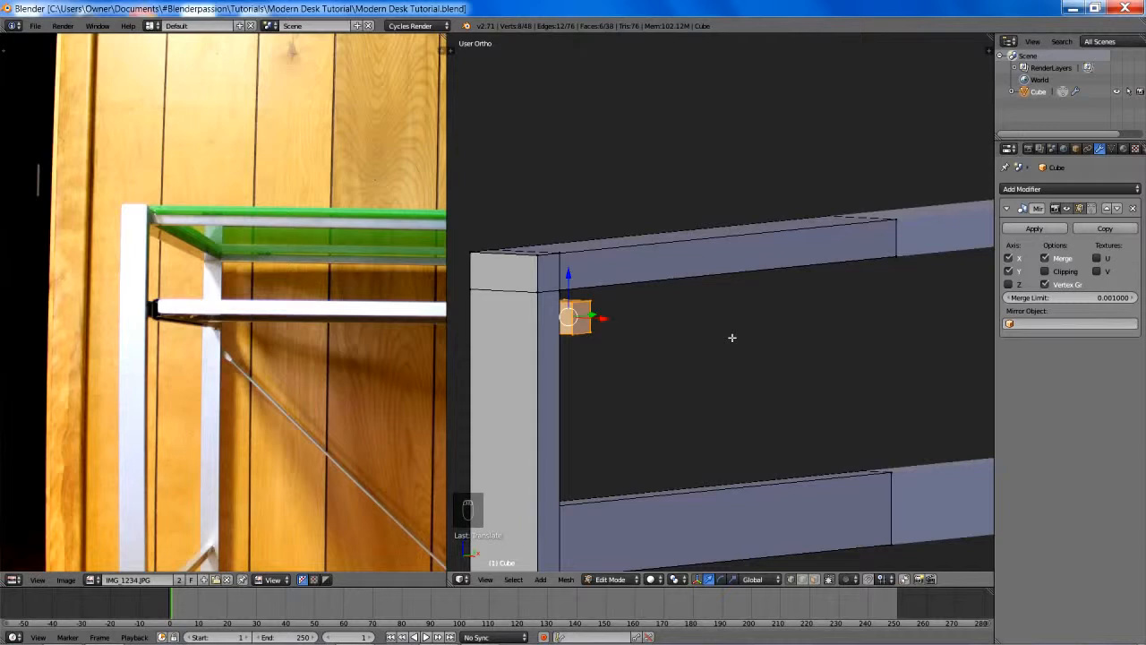
shift+middle_drag(681, 310, 750, 324)
scroll(750, 324, up, 1)
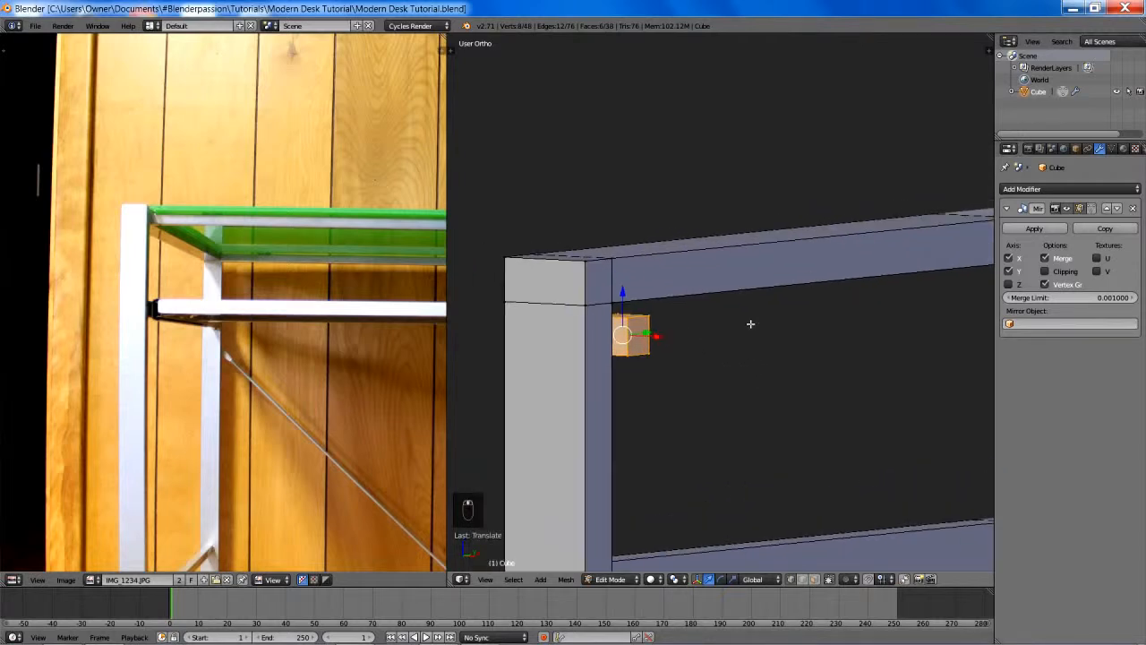
scroll(750, 324, up, 3)
key(g)
key(z)
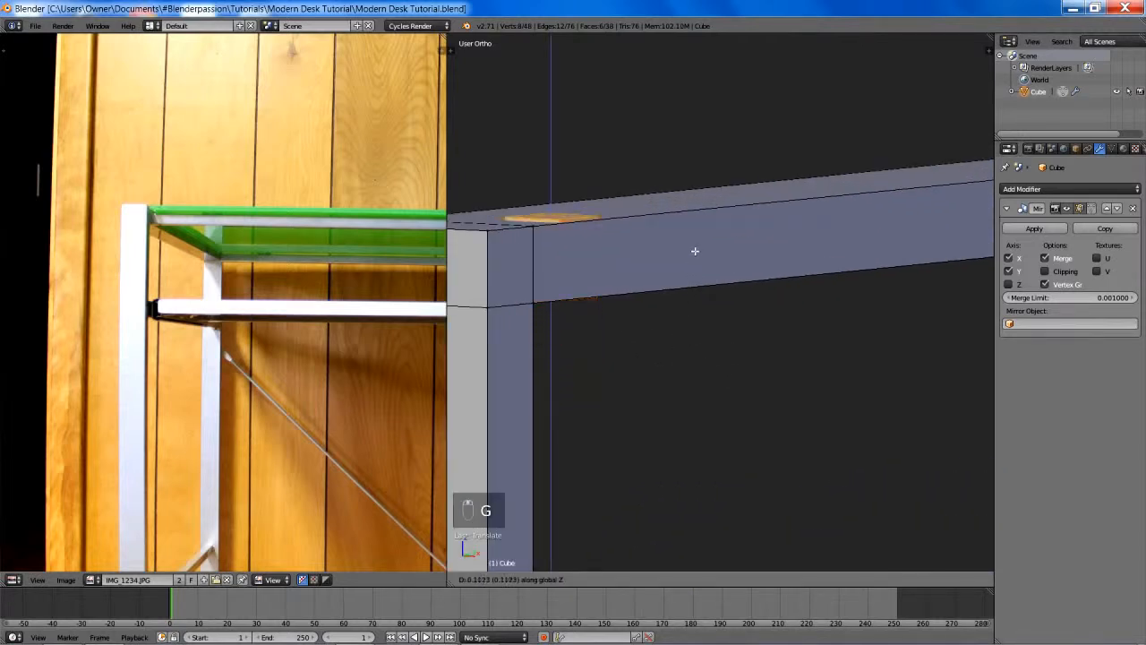
click(696, 258)
- In the front wireframe view, move the cube just clear of the leg's inner side, level with the top section
key(KP_1)
key(z)
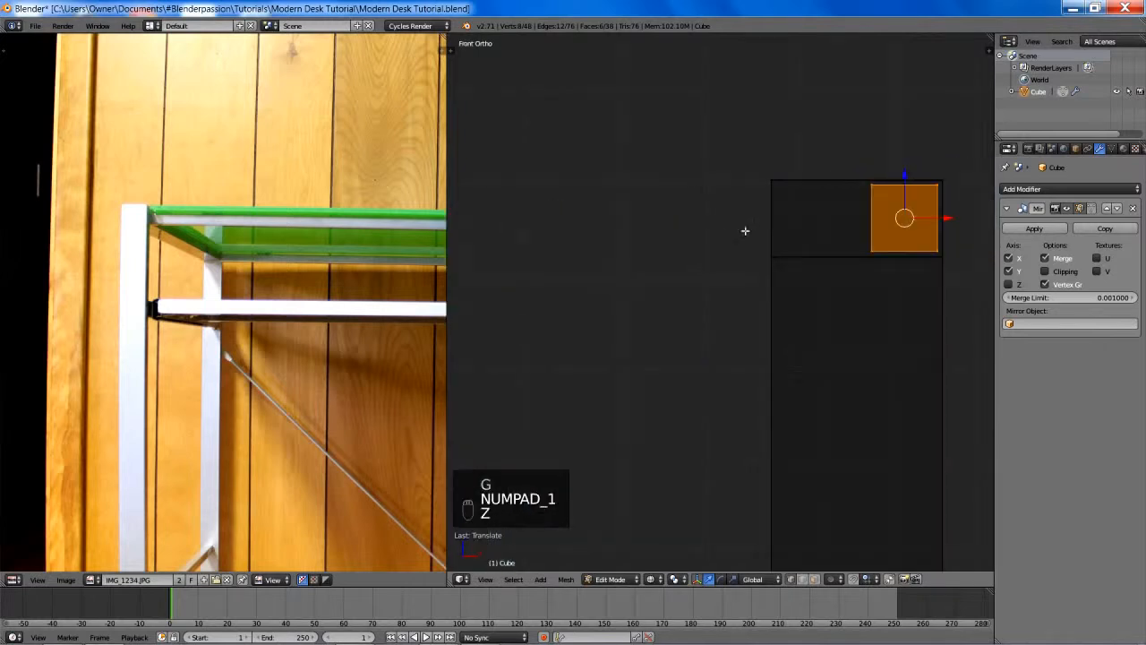
shift+middle_drag(745, 231, 621, 253)
key(g)
click(698, 259)
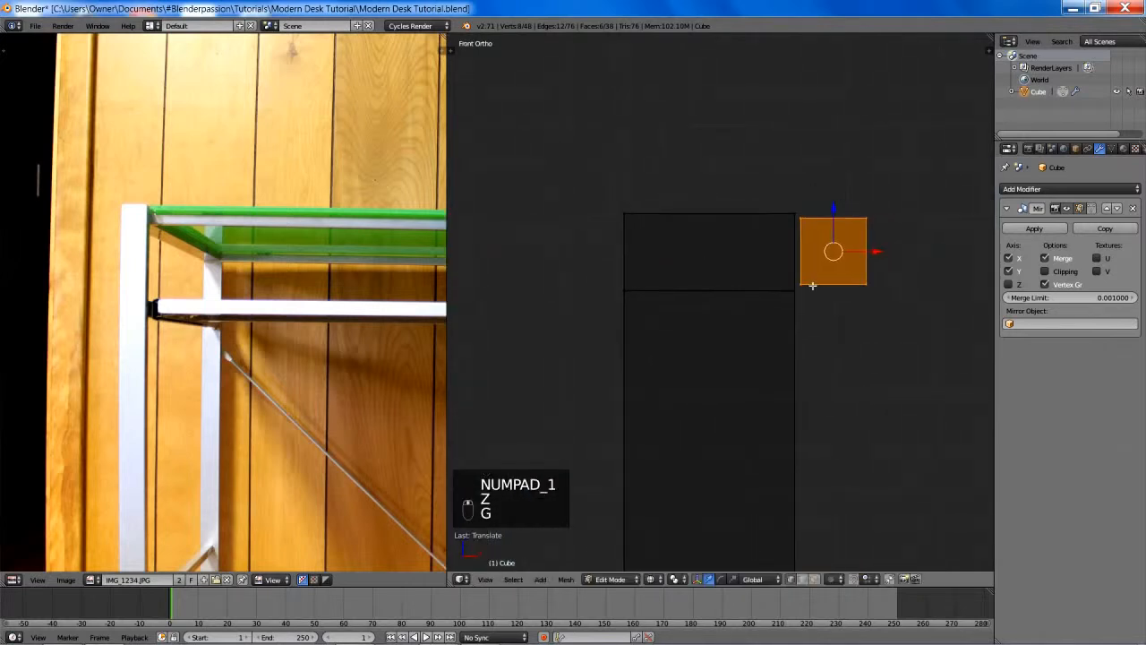
shift+middle_drag(813, 285, 742, 302)
- Scale the cube to about three quarters of its size and lower it slightly along Z
key(s)
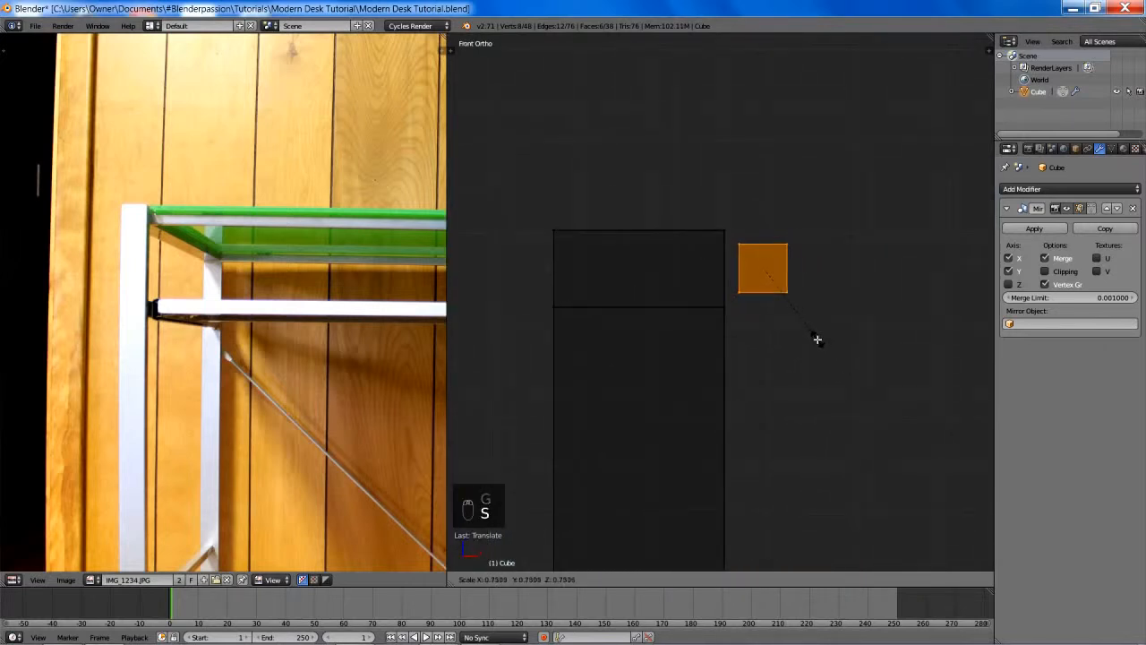
click(816, 339)
key(g)
key(z)
right_click(825, 379)
key(z)
key(z)
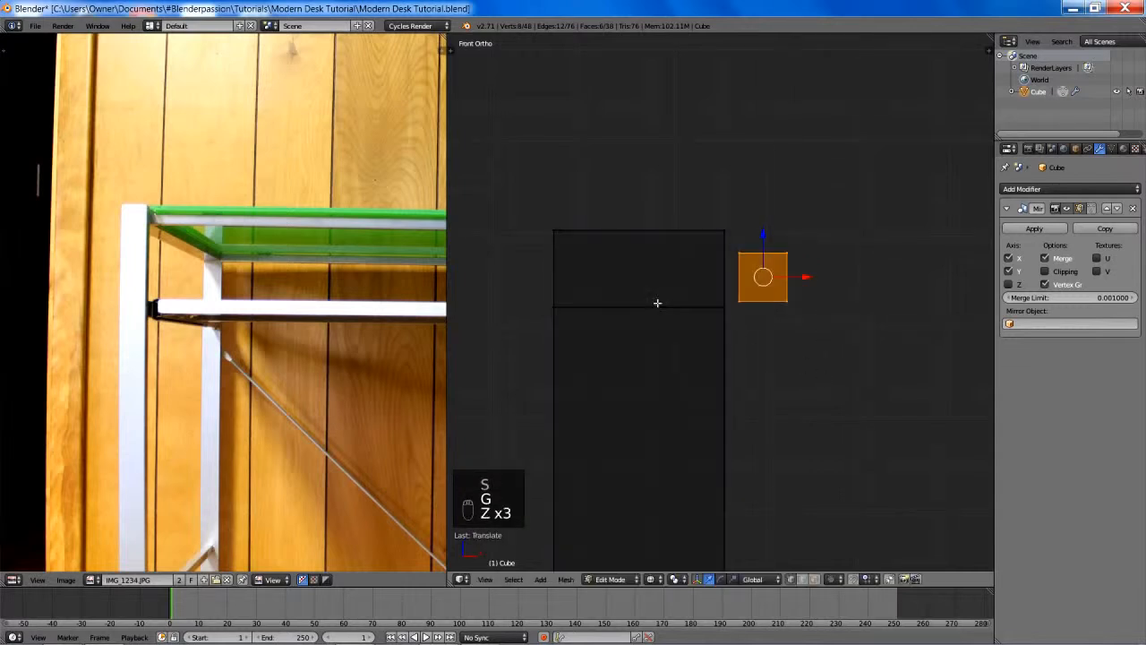
- Box-select the top vertices of the leg and top side rail, raise them along Z, and return to solid shading
key(a)
key(b)
drag(524, 197, 726, 272)
key(g)
middle_click(749, 327)
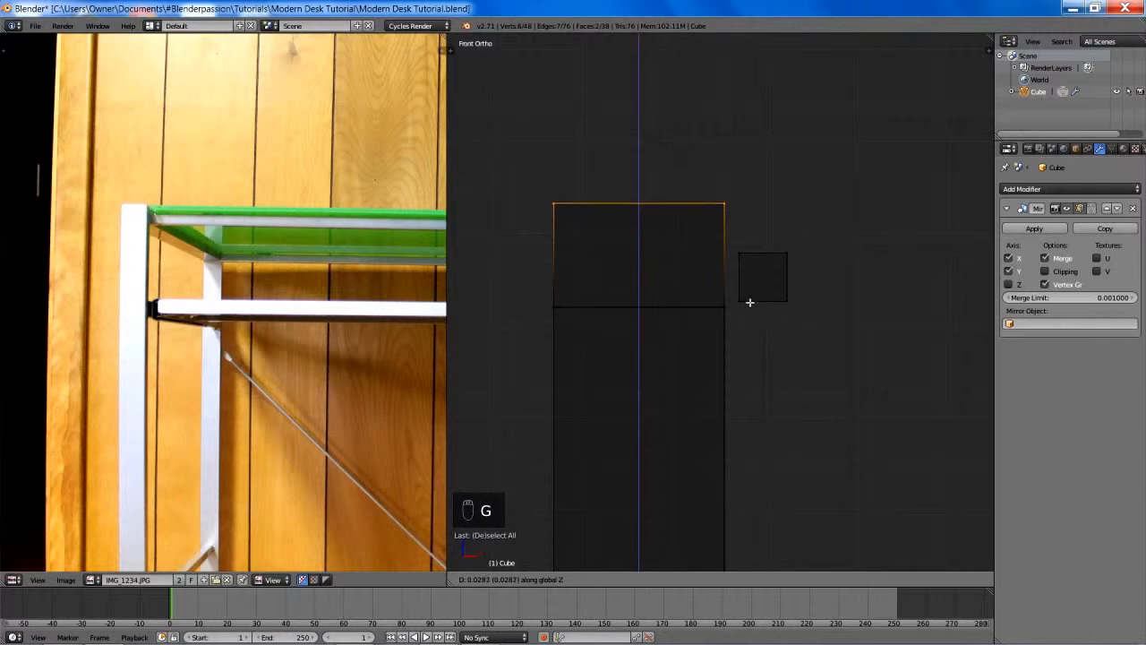
click(748, 286)
key(z)
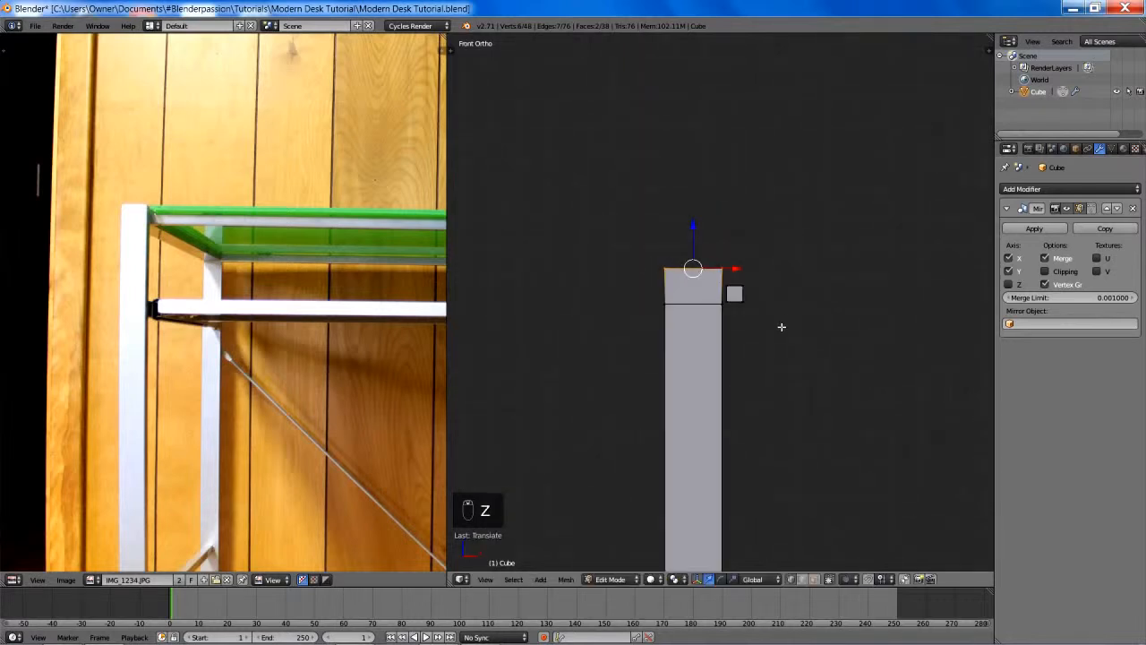
middle_drag(780, 325, 740, 338)
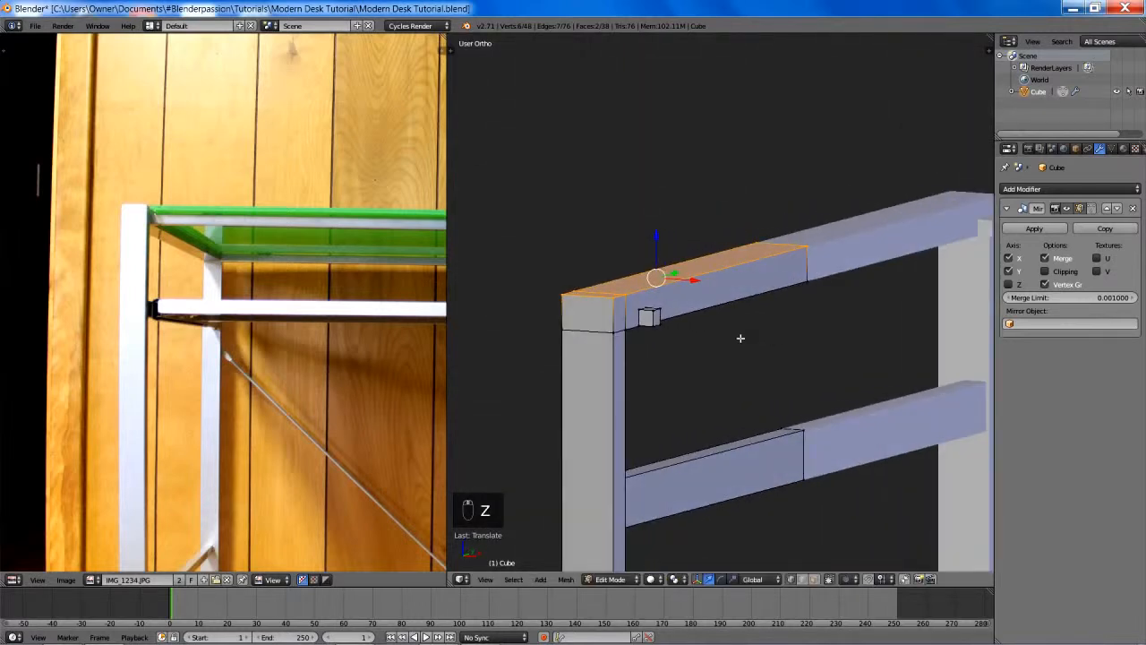
- In face select mode, select the leg's two outer end faces and move them outward along Y by about 0.03
key(ctrl+Tab)
click(720, 362)
right_click(600, 365)
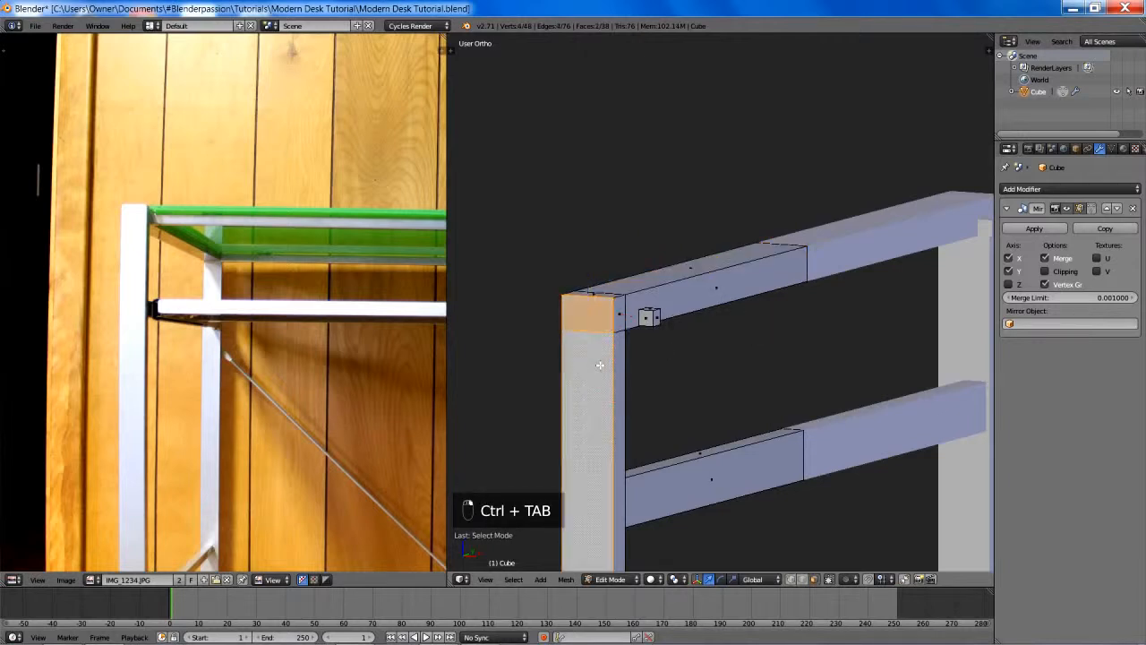
scroll(756, 366, down, 5)
middle_drag(739, 368, 800, 331)
scroll(726, 378, down, 3)
scroll(733, 372, up, 3)
scroll(735, 365, up, 5)
scroll(775, 341, down, 2)
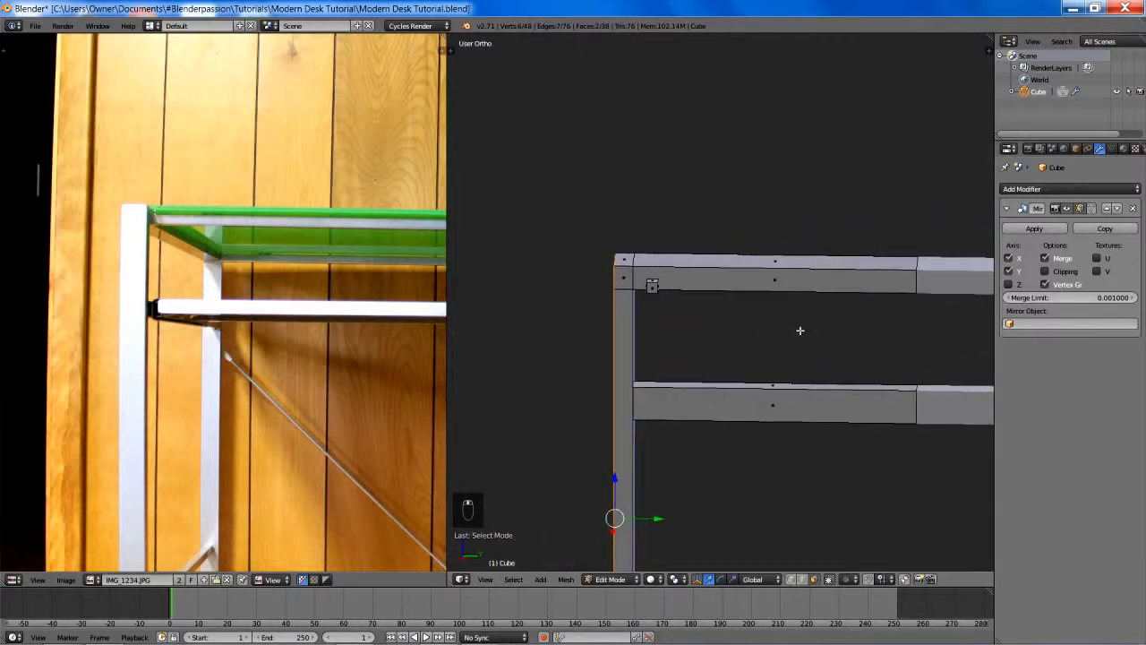
key(g)
key(y)
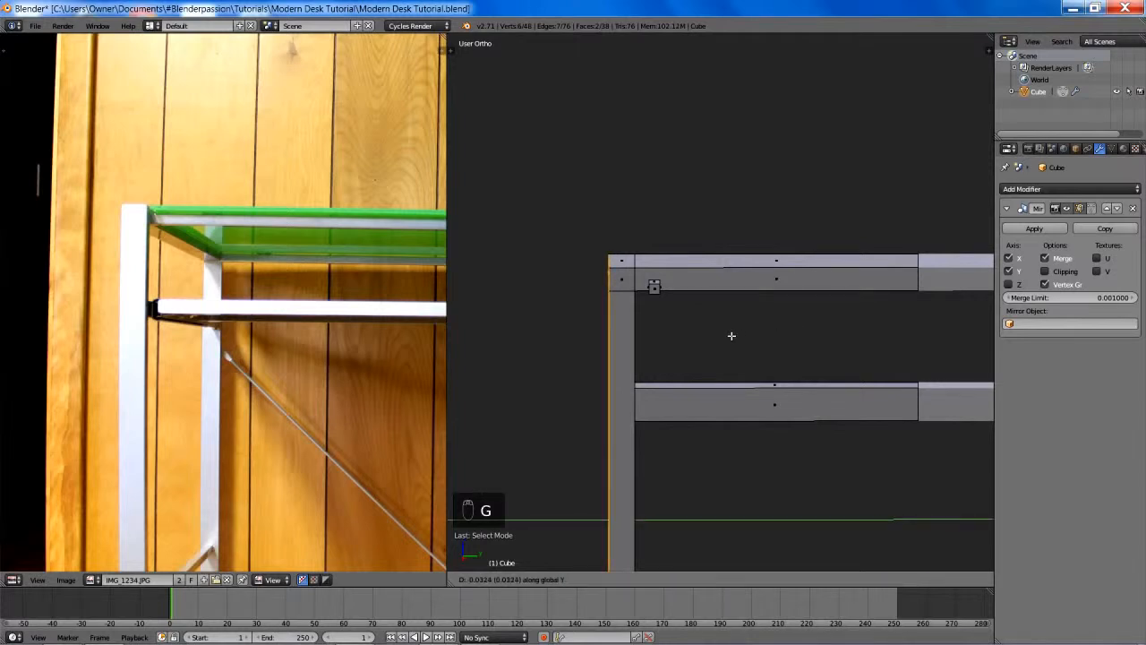
click(732, 335)
mouse_move(731, 336)
middle_down()
mouse_move(739, 286)
mouse_move(836, 335)
mouse_move(749, 332)
middle_up()
- Reselect the leg's two outer end faces and move them back inward along Y by about 0.04
key(a)
scroll(807, 328, down, 5)
scroll(836, 334, up, 5)
scroll(750, 332, down, 4)
right_click(670, 326)
shift+right_click(661, 285)
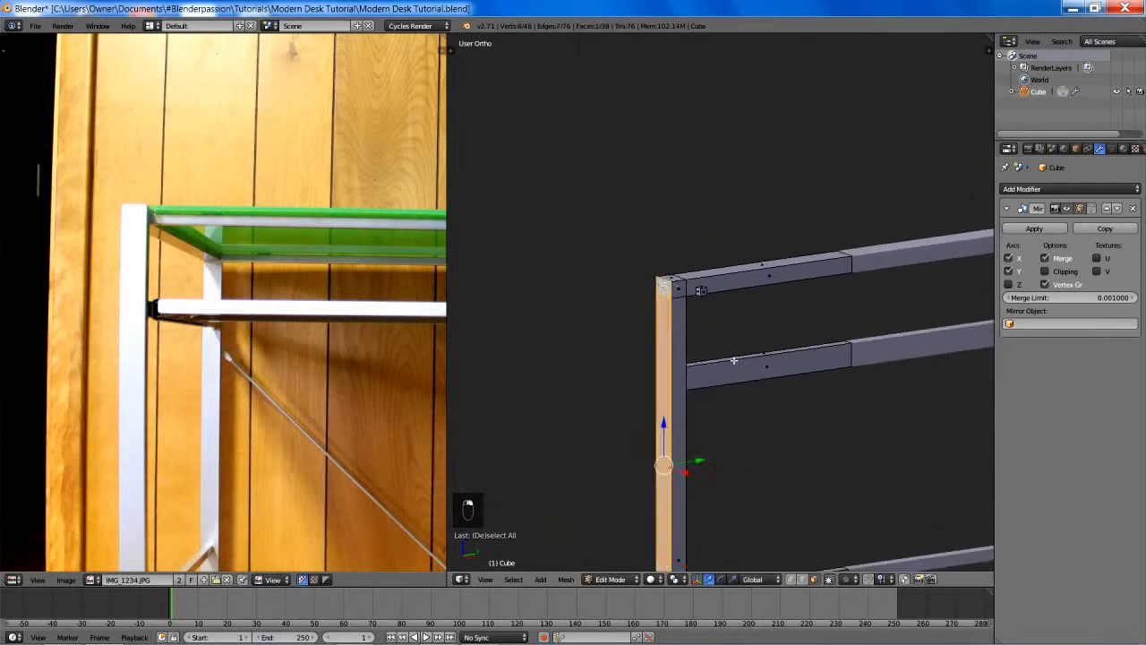
scroll(733, 359, up, 2)
key(g)
key(y)
click(870, 332)
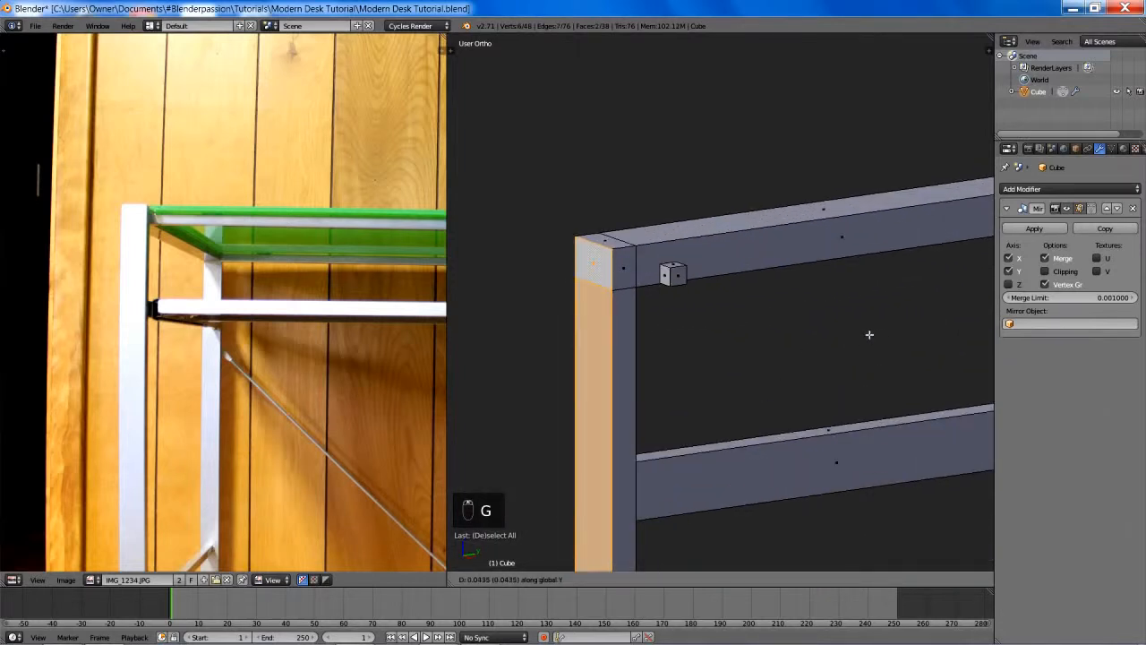
- Select the top faces of the side rail and leg corner and lower them slightly along Z
scroll(807, 276, up, 2)
right_click(833, 217)
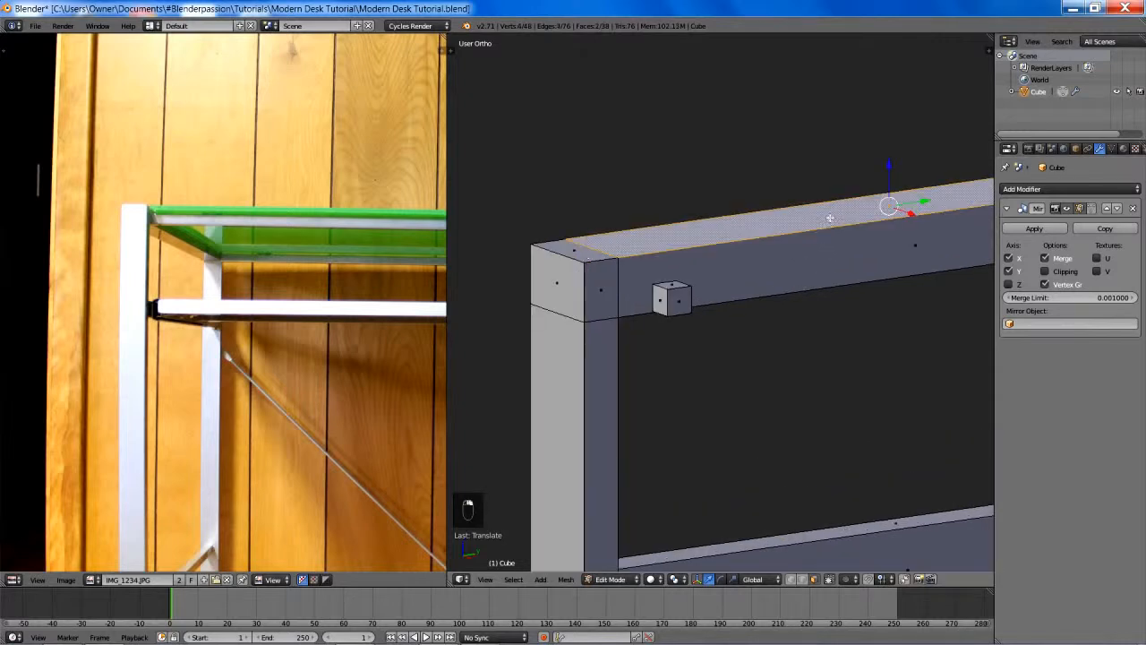
shift+right_click(606, 259)
key(g)
key(z)
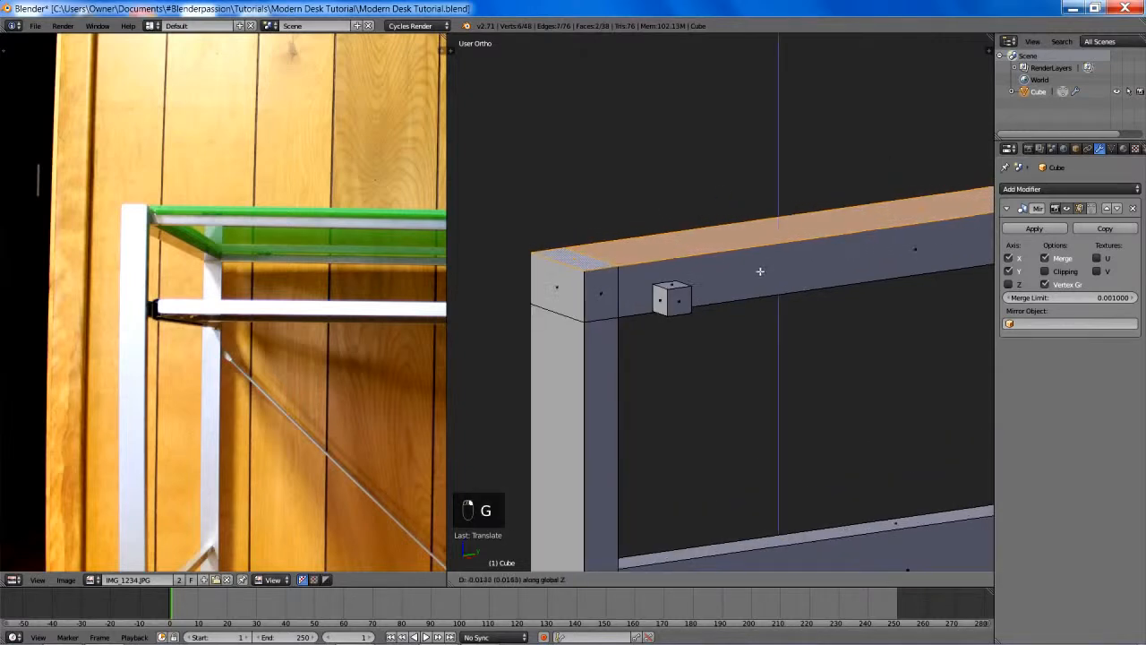
click(759, 312)
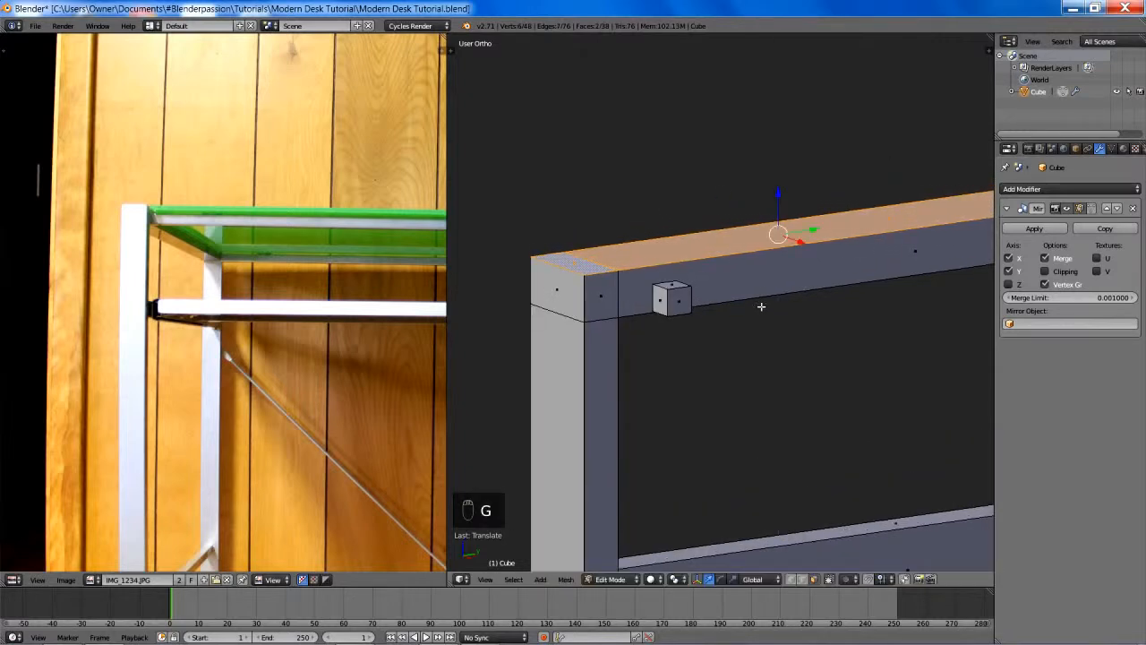
- Select the linked geometry of the small cube beside the leg and switch to a front wireframe view
scroll(760, 307, down, 3)
middle_drag(760, 307, 704, 360)
scroll(874, 307, down, 5)
scroll(803, 326, up, 4)
key(a)
key(l)
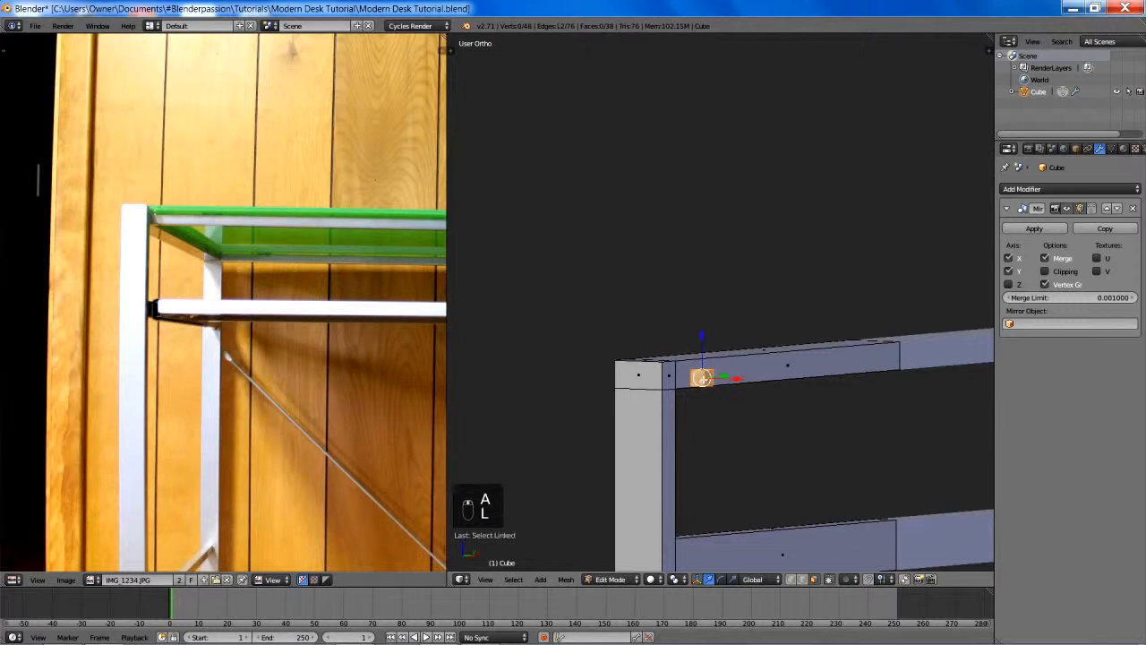
key(KP_1)
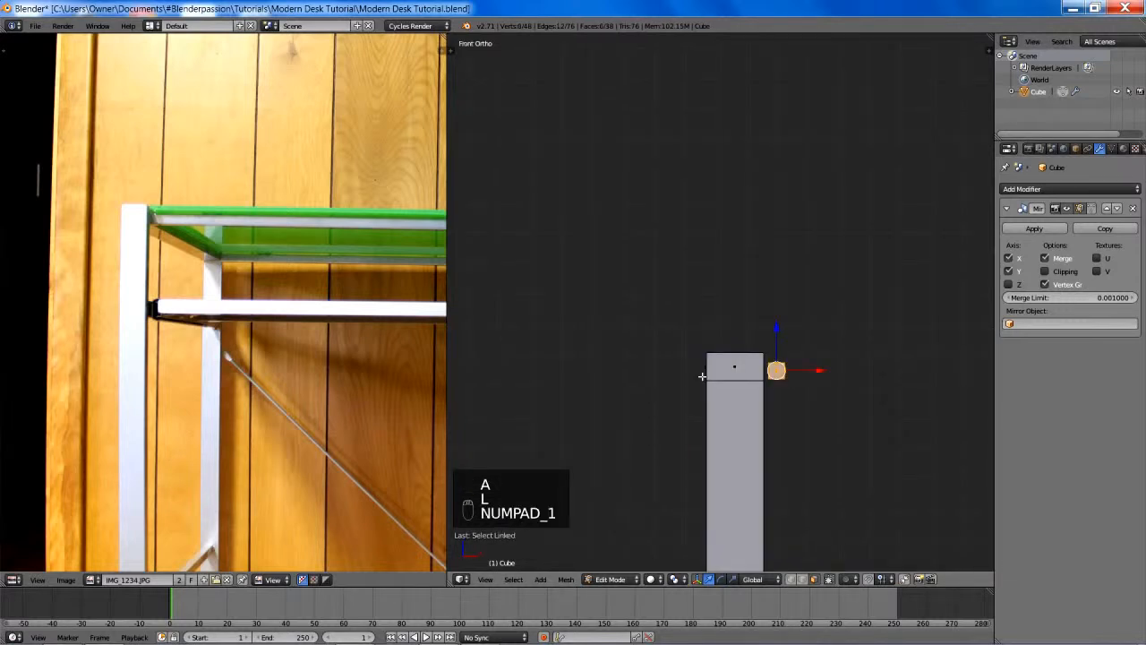
scroll(662, 377, down, 2)
key(z)
scroll(752, 374, down, 3)
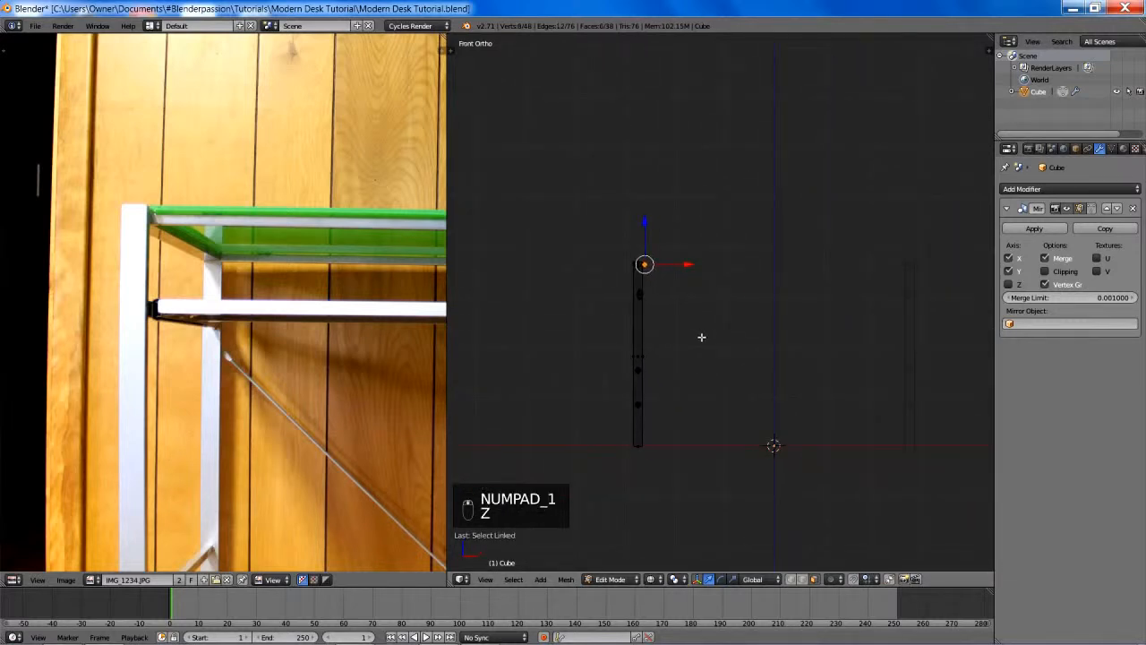
- Select the entire mesh and move it inward along X by about 0.3
key(a)
key(a)
key(a)
key(g)
key(x)
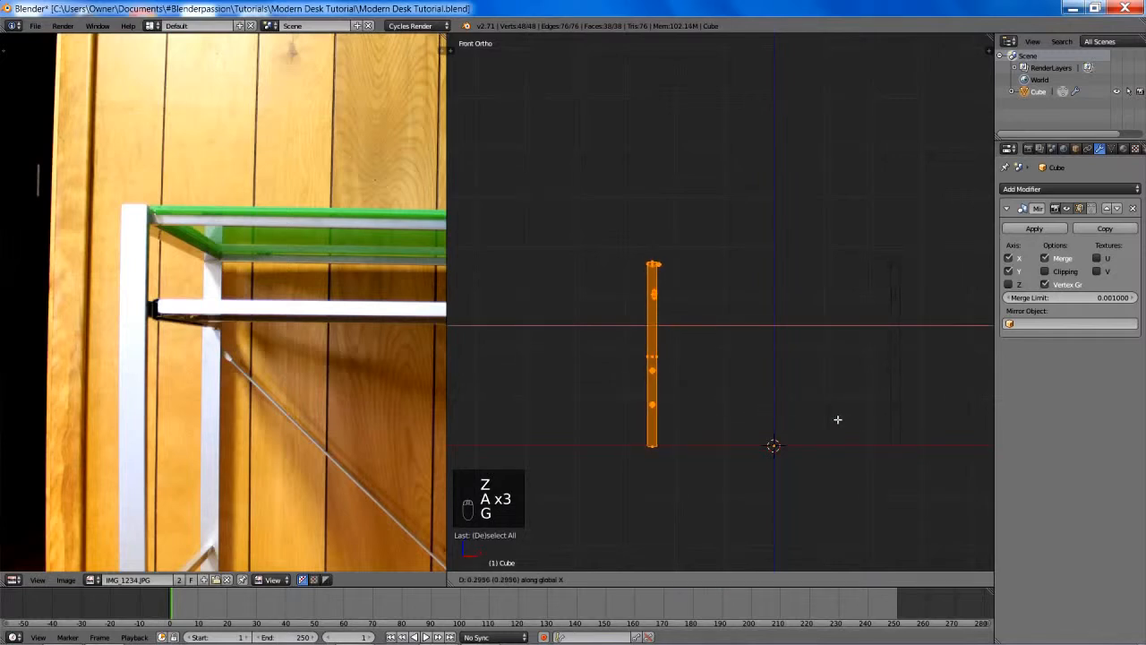
click(838, 418)
shift+middle_drag(818, 342, 778, 355)
scroll(781, 356, down, 4)
scroll(782, 355, up, 3)
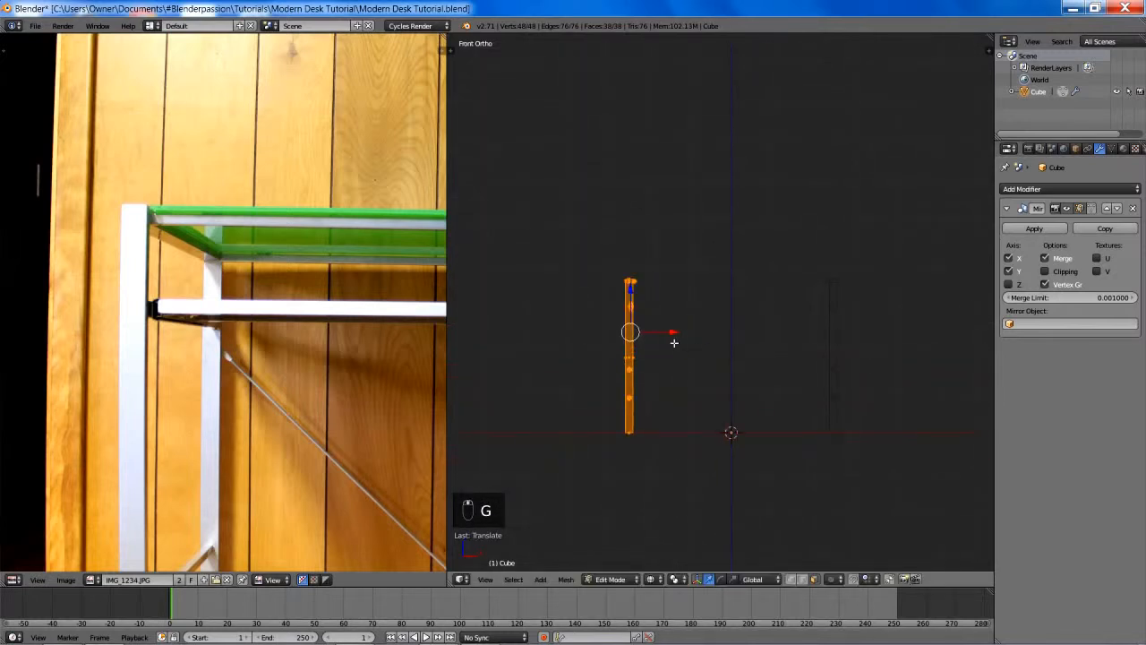
- Move the entire mesh along X again to adjust the leg spacing, clear the selection and return to solid shading
mouse_move(674, 342)
shift+middle_down()
mouse_move(732, 361)
mouse_move(777, 345)
mouse_move(743, 363)
shift+middle_up()
key(g)
key(x)
click(770, 386)
scroll(773, 350, up, 5)
key(a)
key(z)
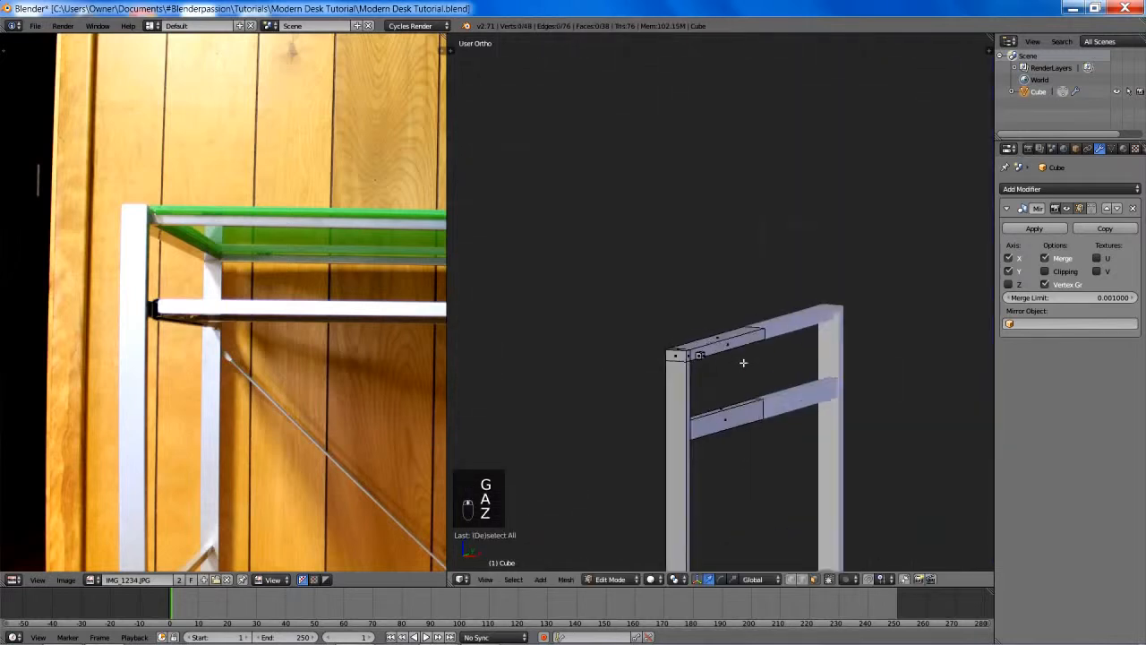
- Select the small cube beside the leg top and scale it up in the front wireframe view
scroll(743, 362, up, 2)
key(l)
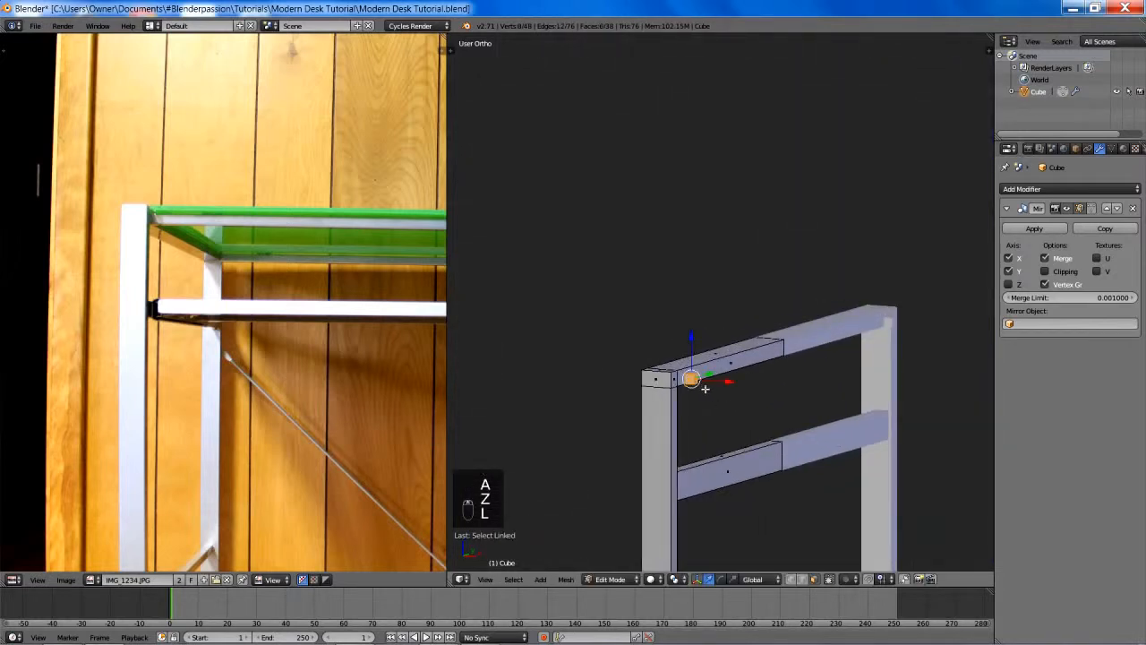
key(KP_1)
key(z)
shift+middle_drag(726, 361, 705, 297)
scroll(706, 296, up, 7)
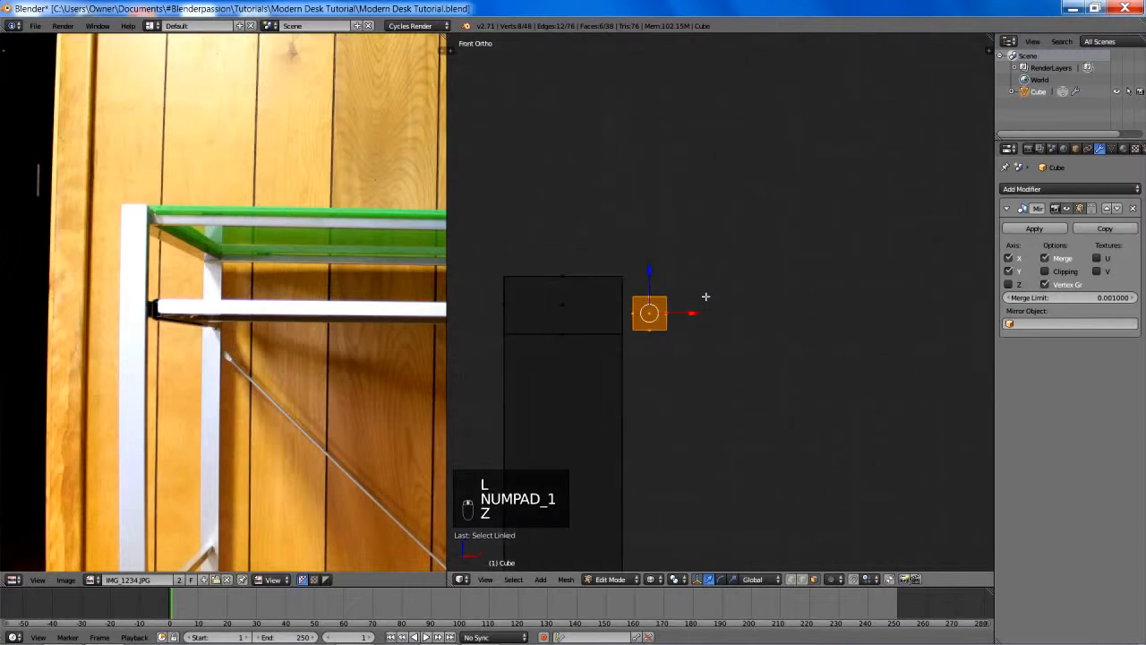
scroll(706, 296, up, 3)
key(s)
click(716, 313)
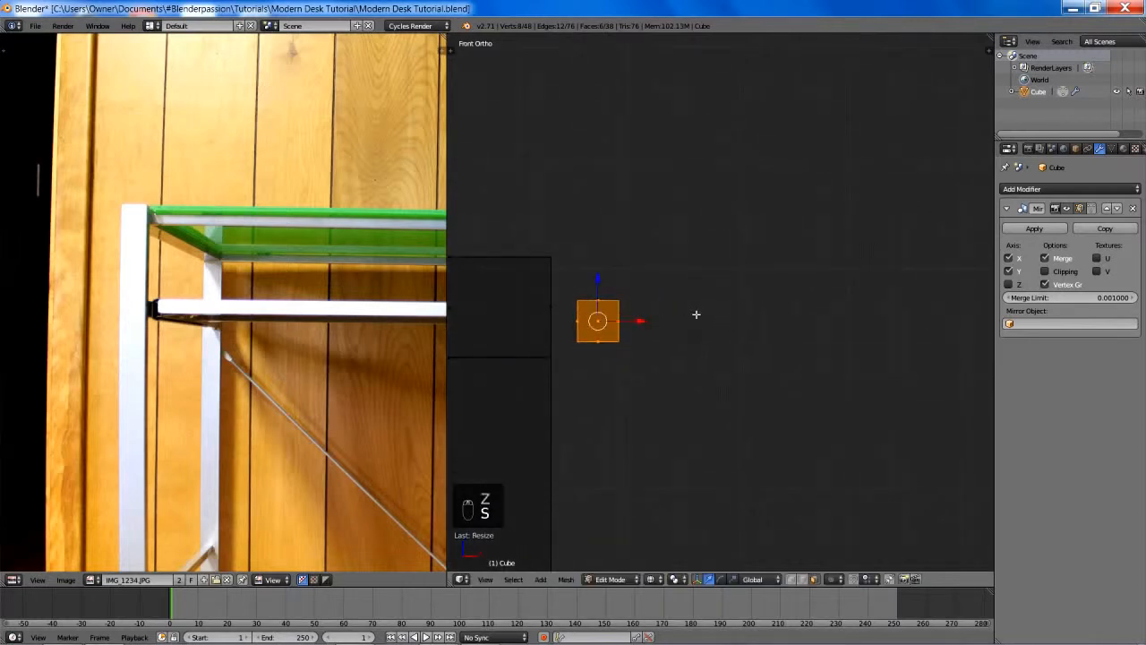
key(s)
click(820, 340)
- Move the cube along X by about 0.03 against the leg and lower it along Z by about 0.01
key(g)
key(x)
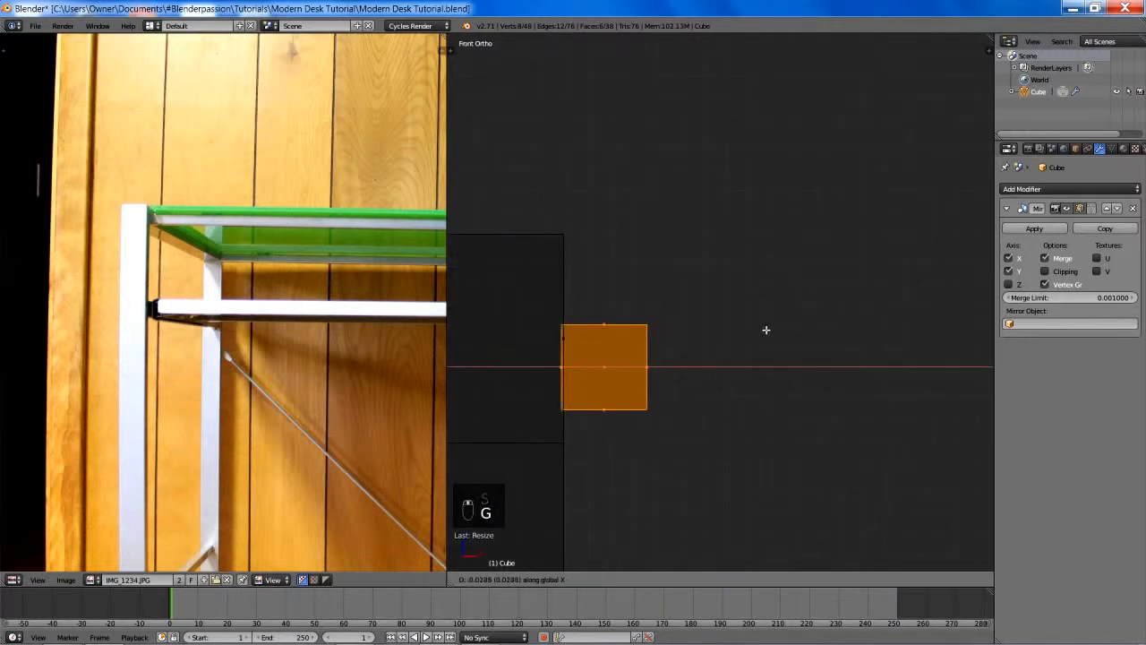
click(764, 328)
key(g)
key(z)
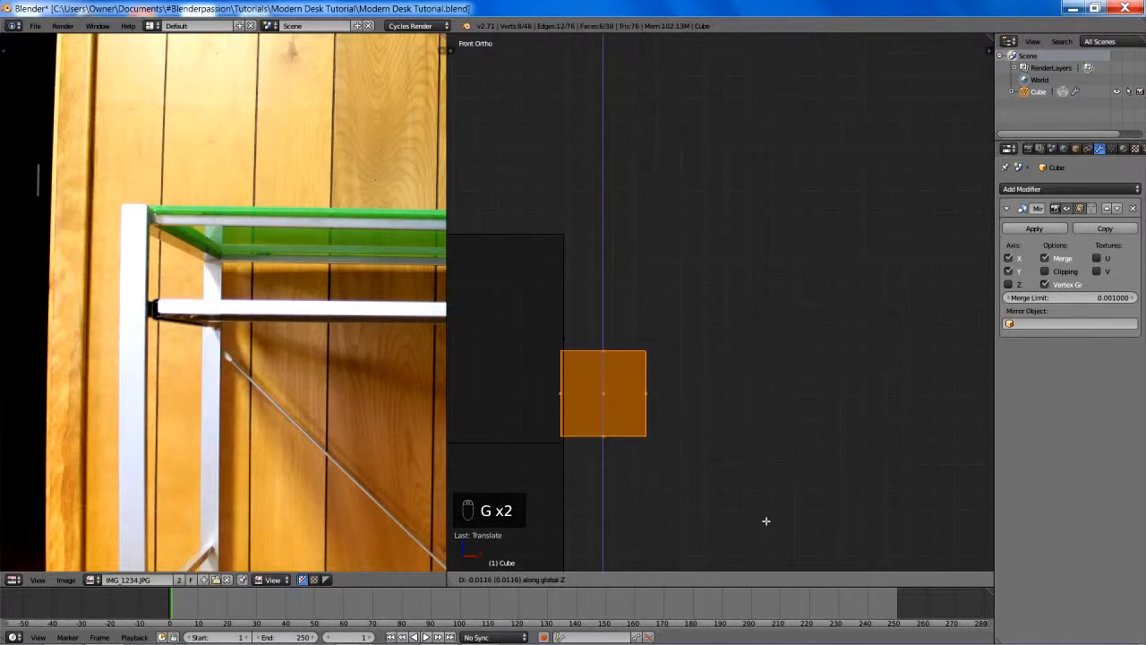
click(766, 517)
- Scale the cube up by about 1.1 and raise it slightly along Z to sit within the top rail's height
key(s)
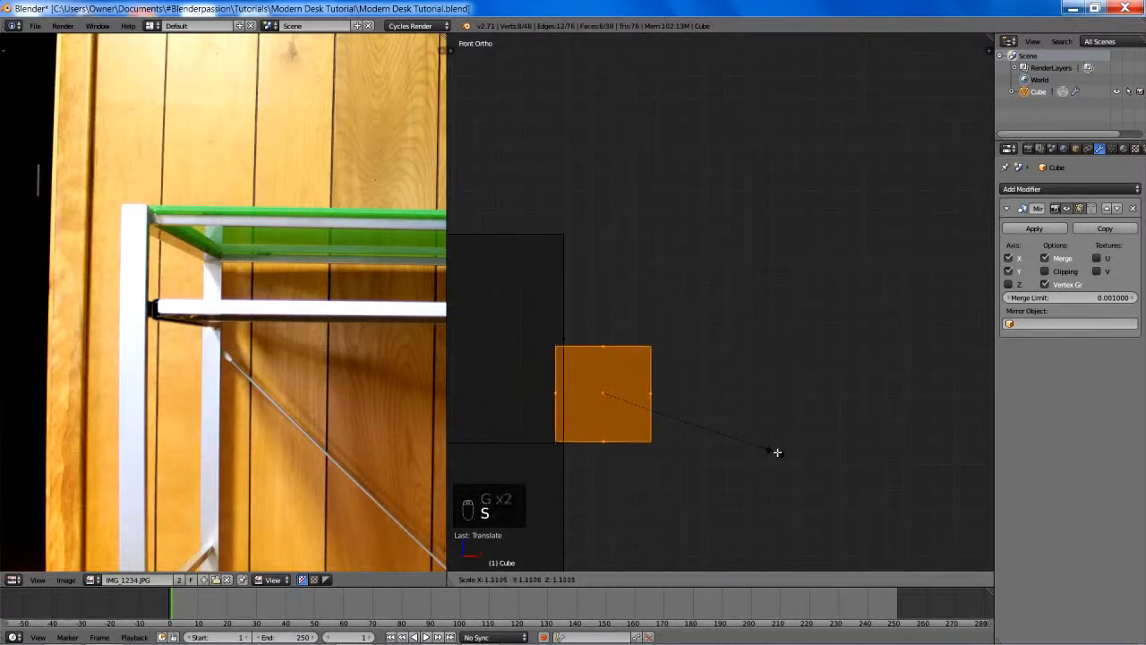
click(775, 448)
key(g)
key(z)
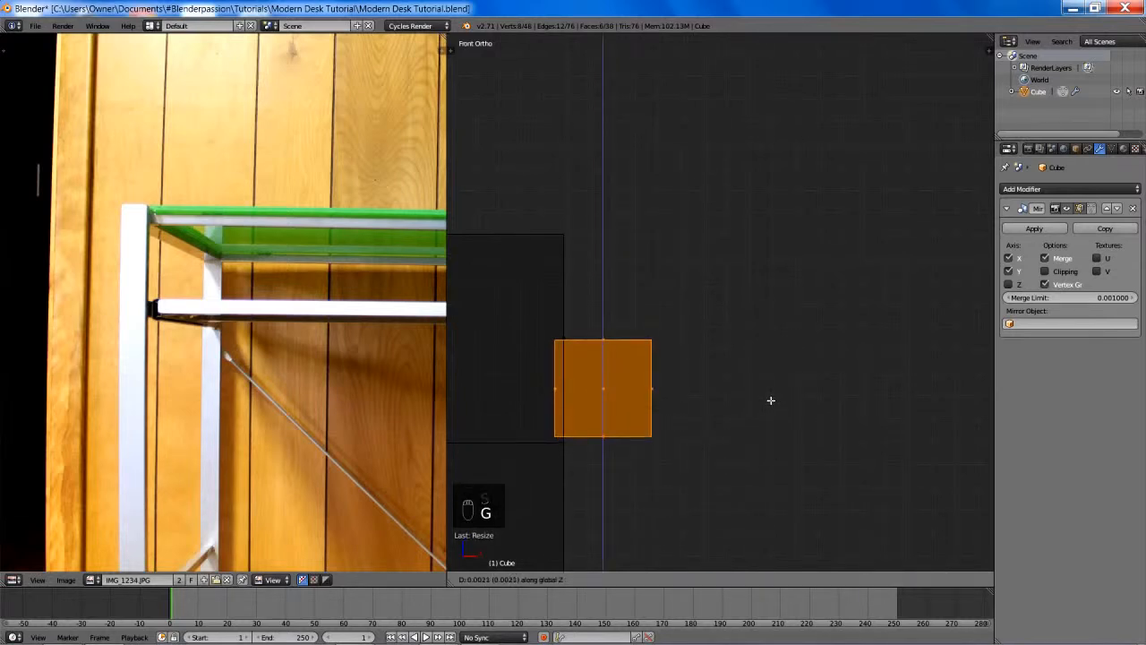
click(770, 400)
- Enable Clipping on the Mirror modifier and move the cube's inner face along X to the mirror plane to form the long rail
right_click(646, 387)
scroll(626, 381, down, 7)
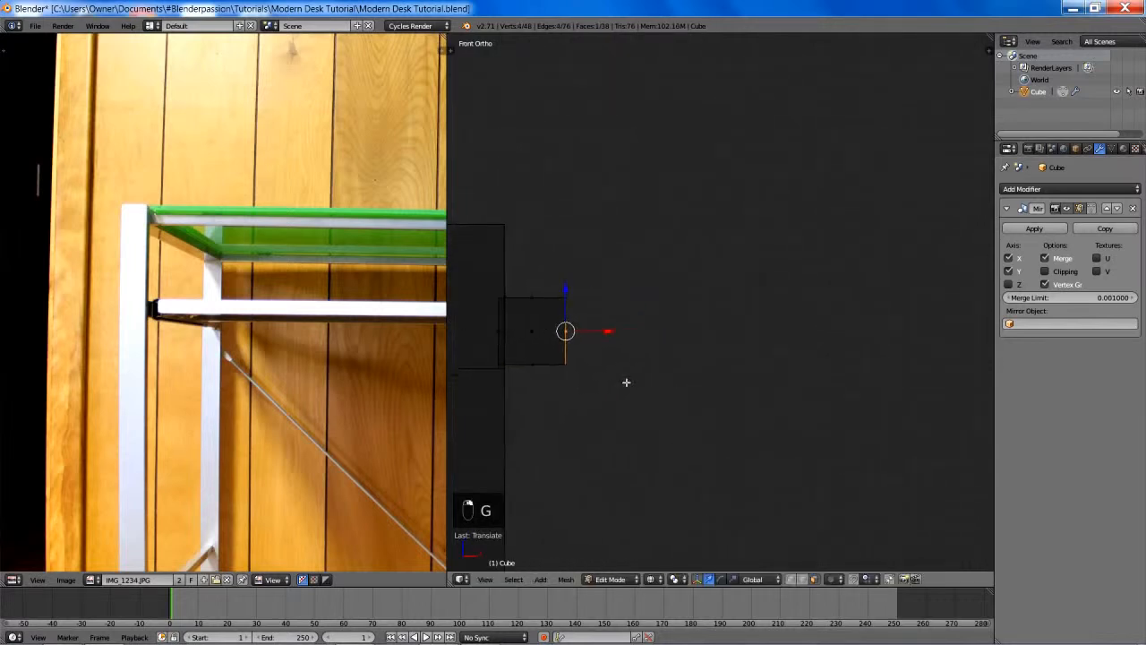
shift+middle_drag(696, 343, 575, 343)
scroll(618, 339, down, 9)
key(g)
key(x)
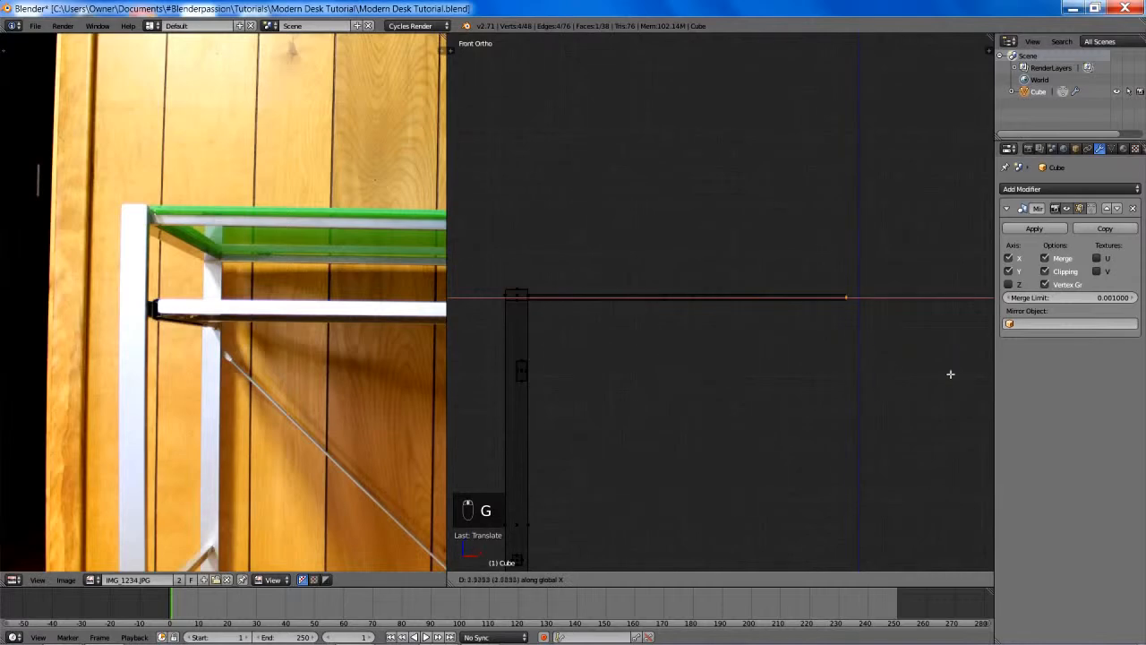
click(985, 374)
- In solid shading, grow the selection to the whole long rail and move it outward along Y by about 0.05
key(z)
mouse_move(893, 358)
middle_down()
mouse_move(832, 403)
mouse_move(730, 387)
middle_up()
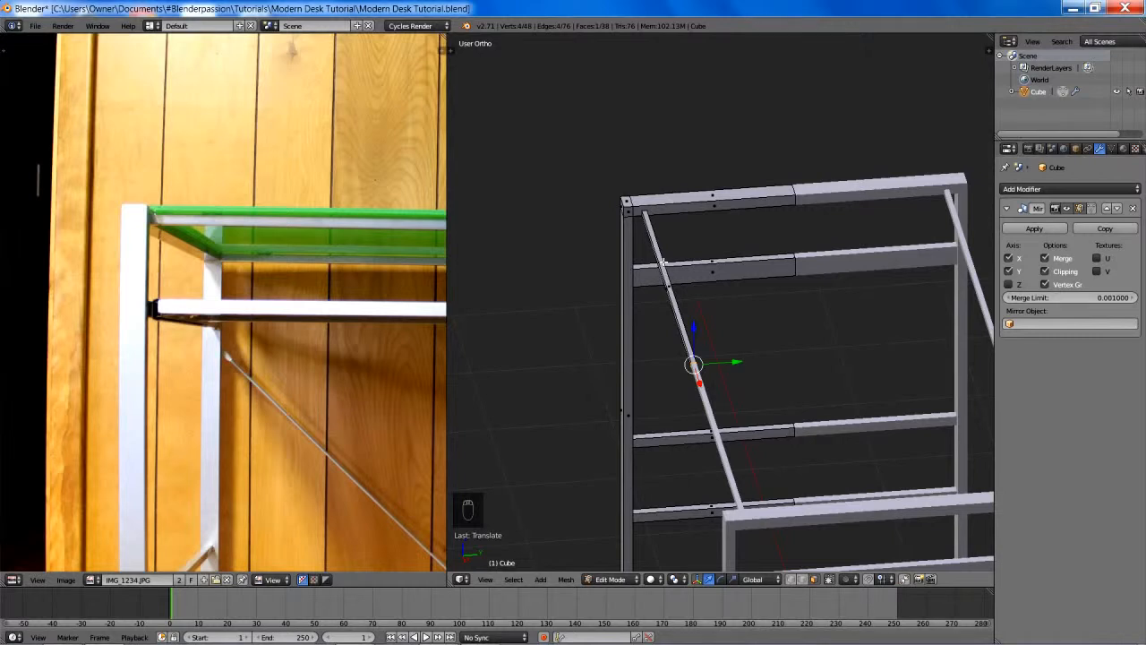
key(ctrl+KP_Add)
key(g)
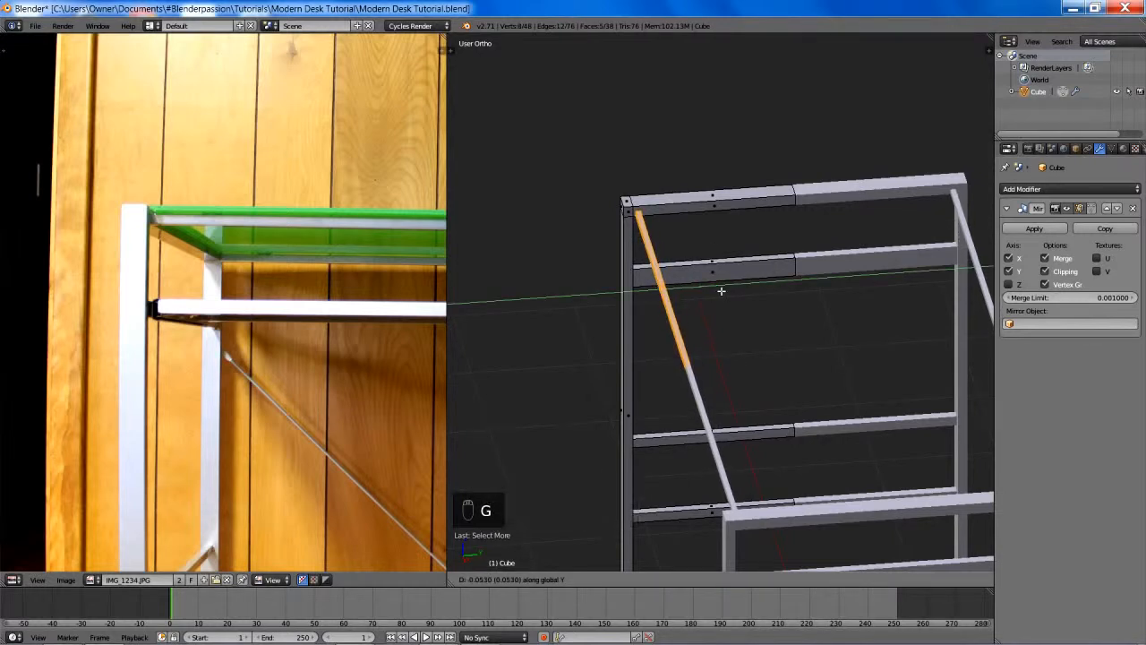
click(729, 292)
middle_drag(729, 292, 799, 276)
mouse_move(697, 371)
middle_down()
mouse_move(735, 365)
mouse_move(719, 368)
middle_up()
- Leave Edit Mode and add a level 2 Subdivision Surface modifier to the desk frame
key(Tab)
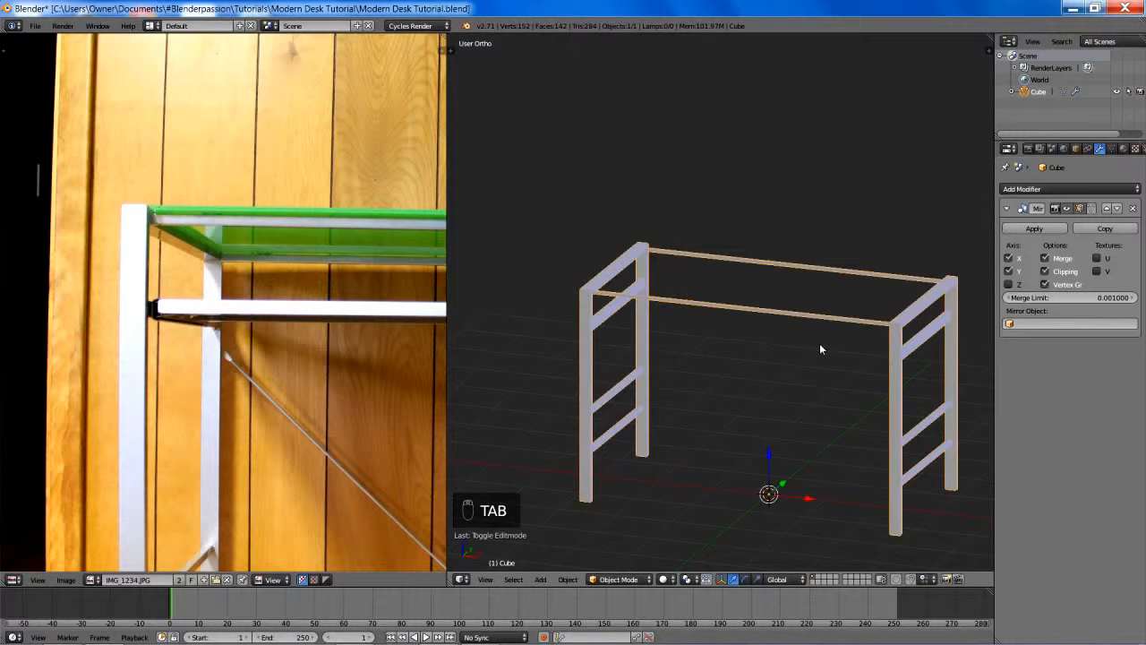
key(ctrl+2)
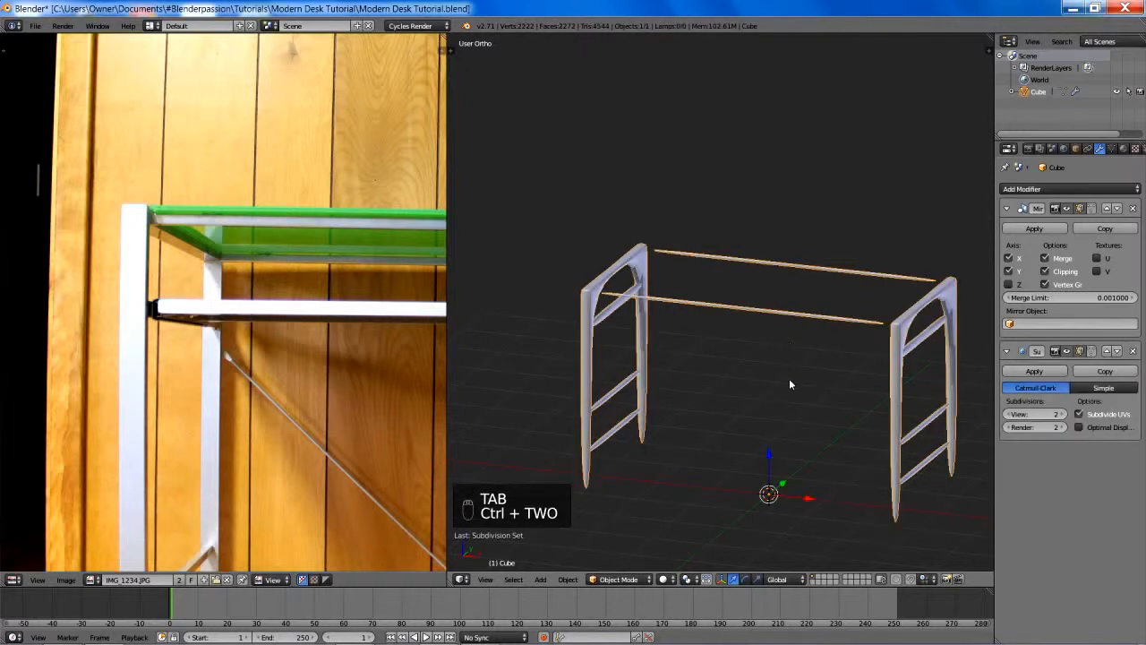
shift+middle_drag(789, 378, 811, 352)
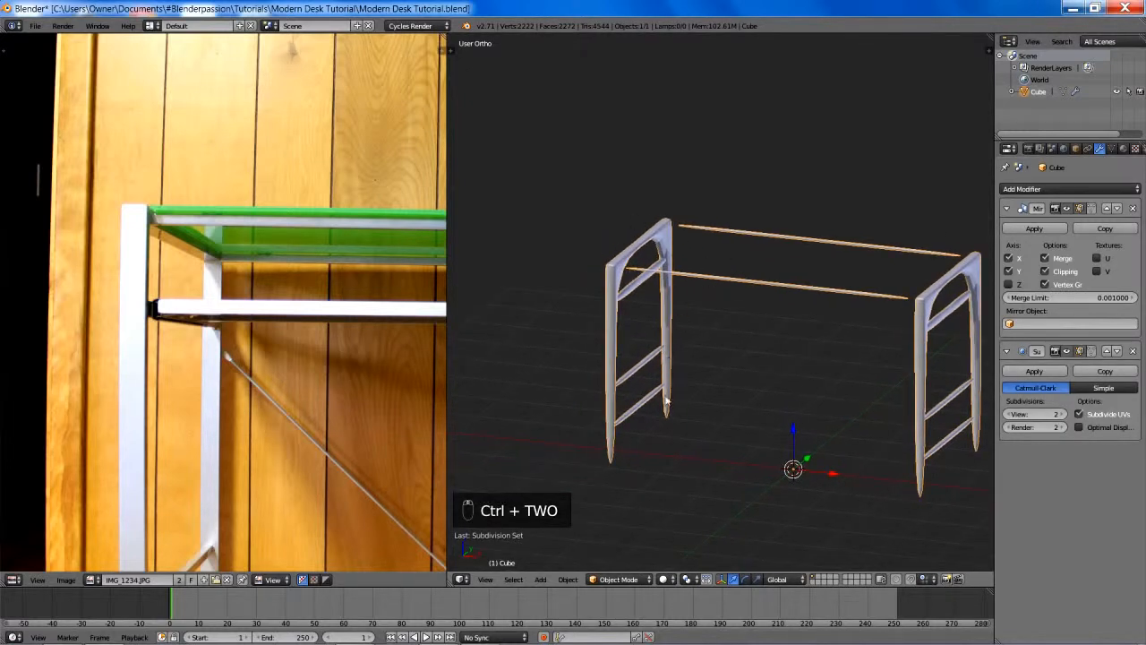
- In Edit Mode, add a loop cut around the leg and slide it down to the foot to sharpen the end
key(Tab)
scroll(732, 301, up, 5)
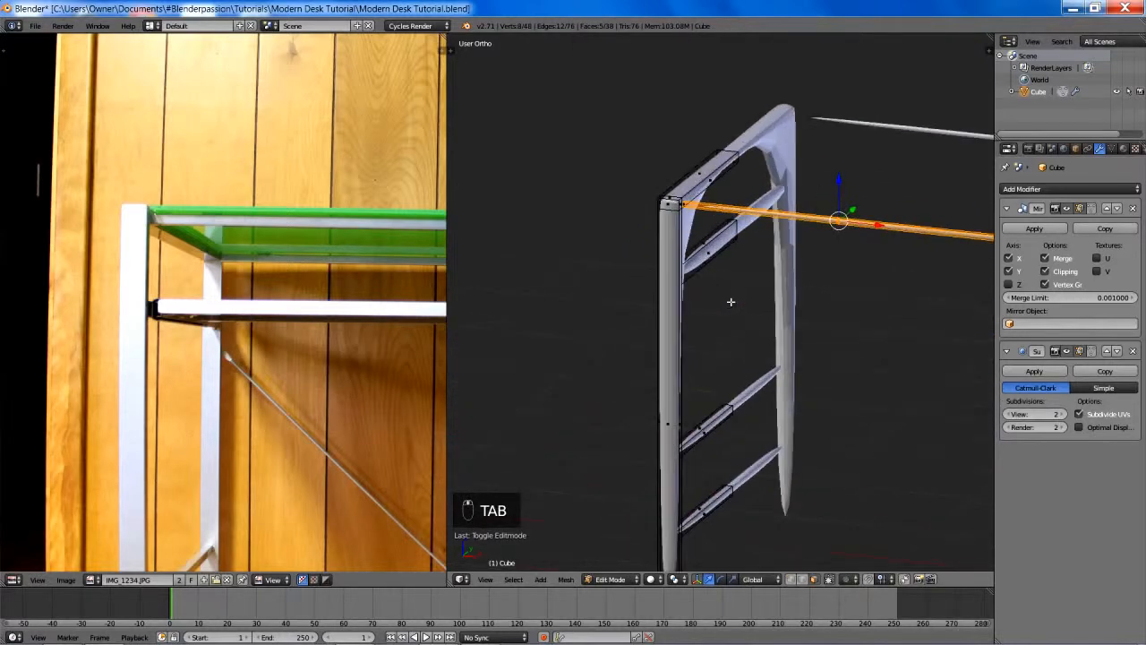
middle_drag(803, 288, 847, 325)
shift+middle_drag(823, 387, 817, 205)
middle_drag(799, 285, 840, 287)
key(ctrl+r)
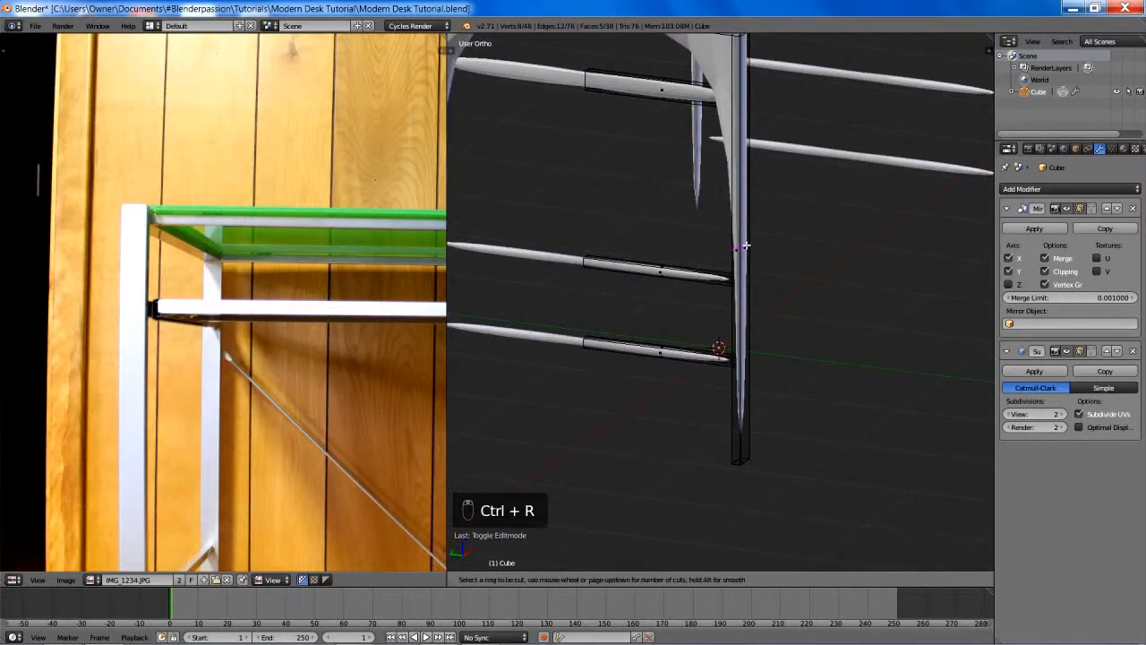
click(747, 246)
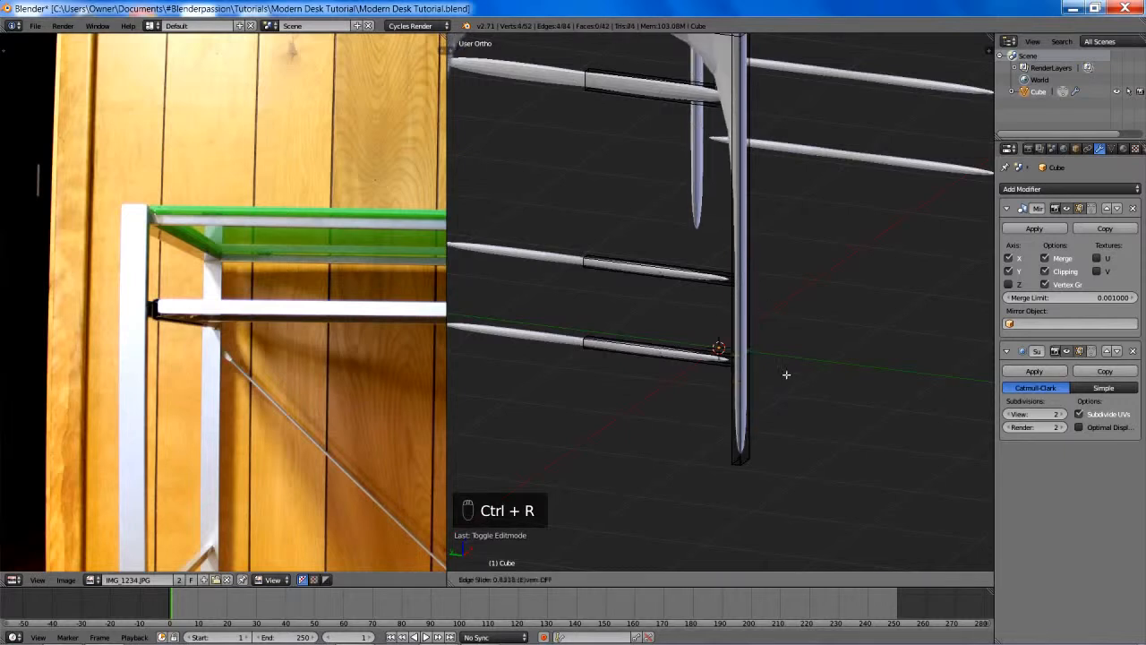
click(777, 509)
- Add another loop cut around the leg and slide it up to the top corner joint
middle_drag(788, 480, 784, 342)
key(ctrl+r)
click(770, 340)
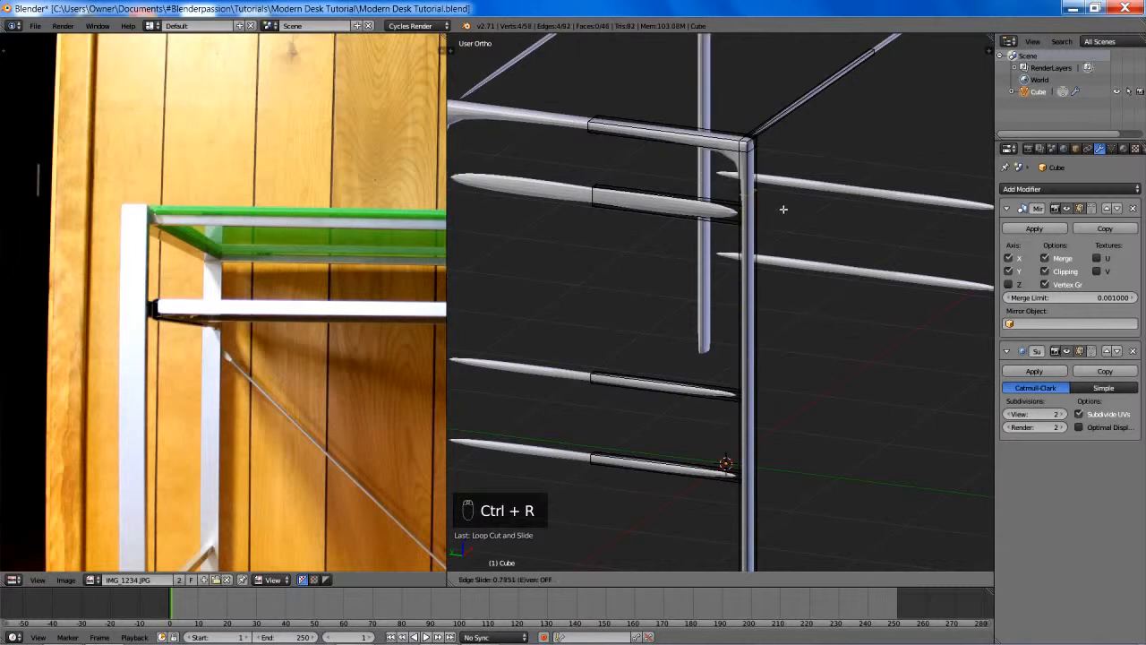
click(800, 46)
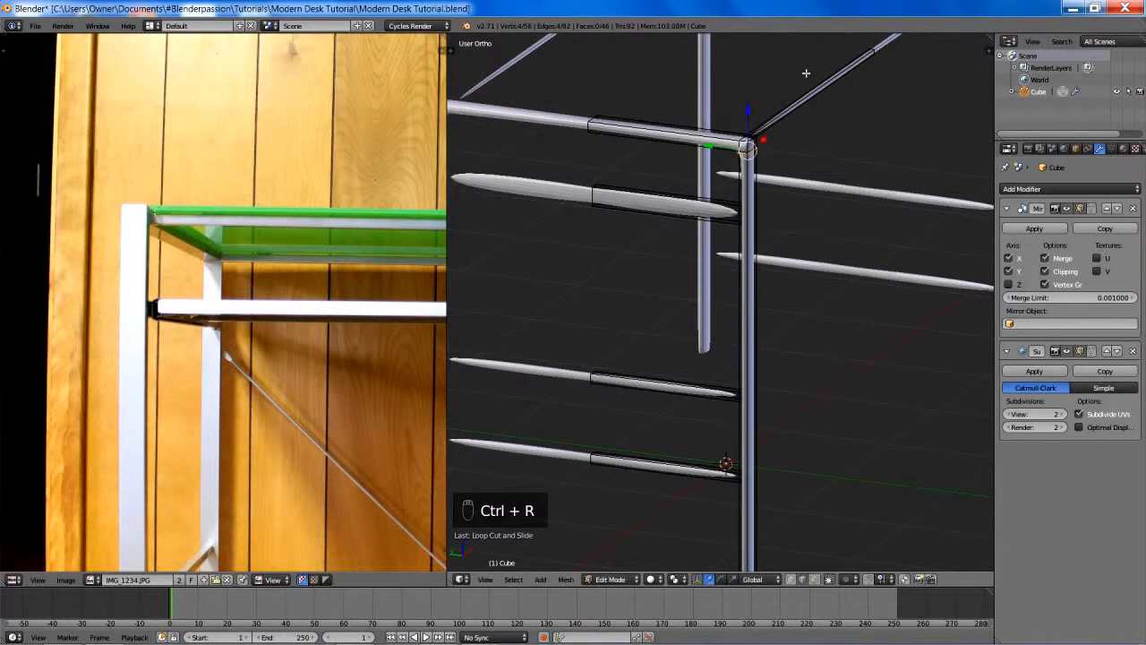
- Add two lengthwise loop cuts along the leg and top rail, sliding one to each side edge
middle_drag(828, 380, 719, 347)
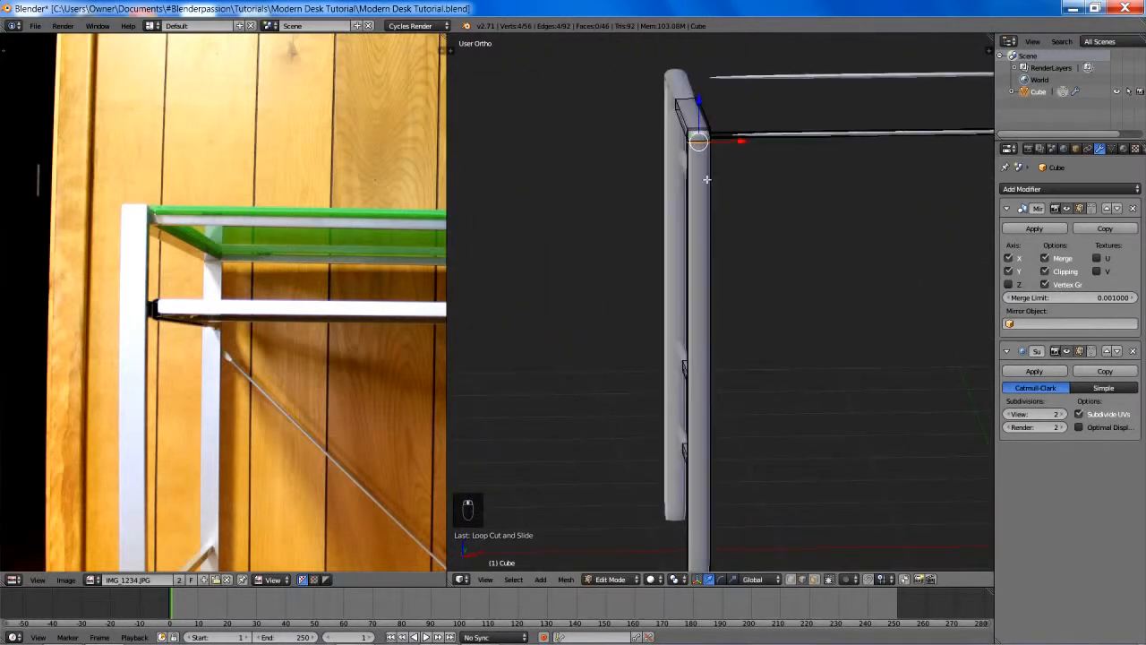
key(ctrl+r)
click(698, 134)
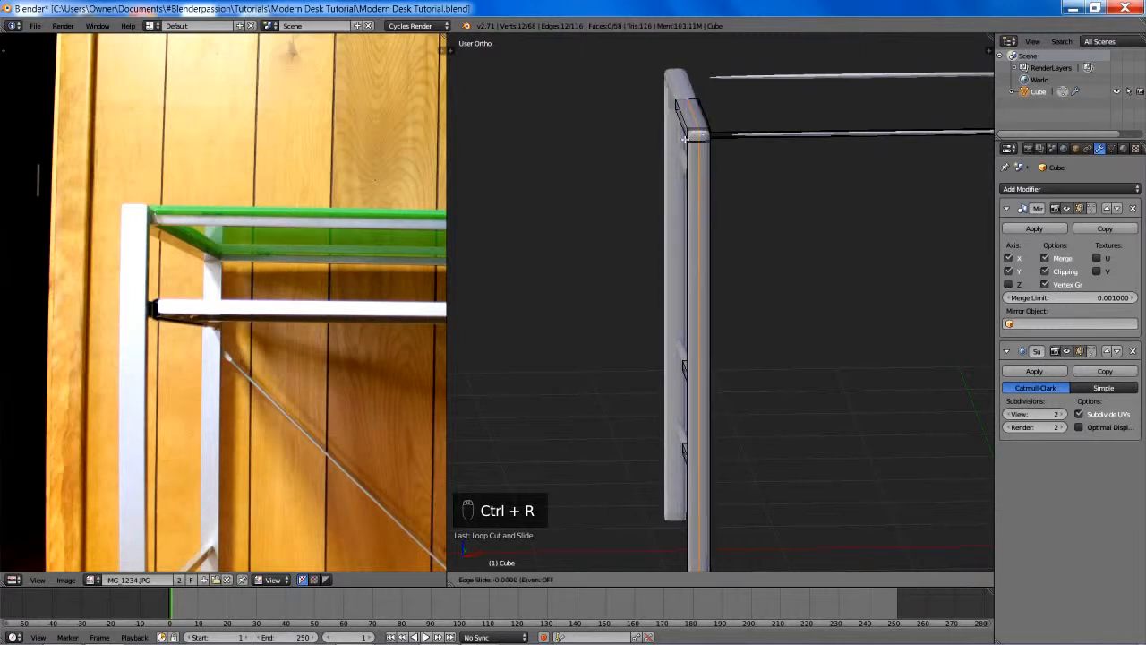
click(601, 168)
key(ctrl+r)
click(703, 129)
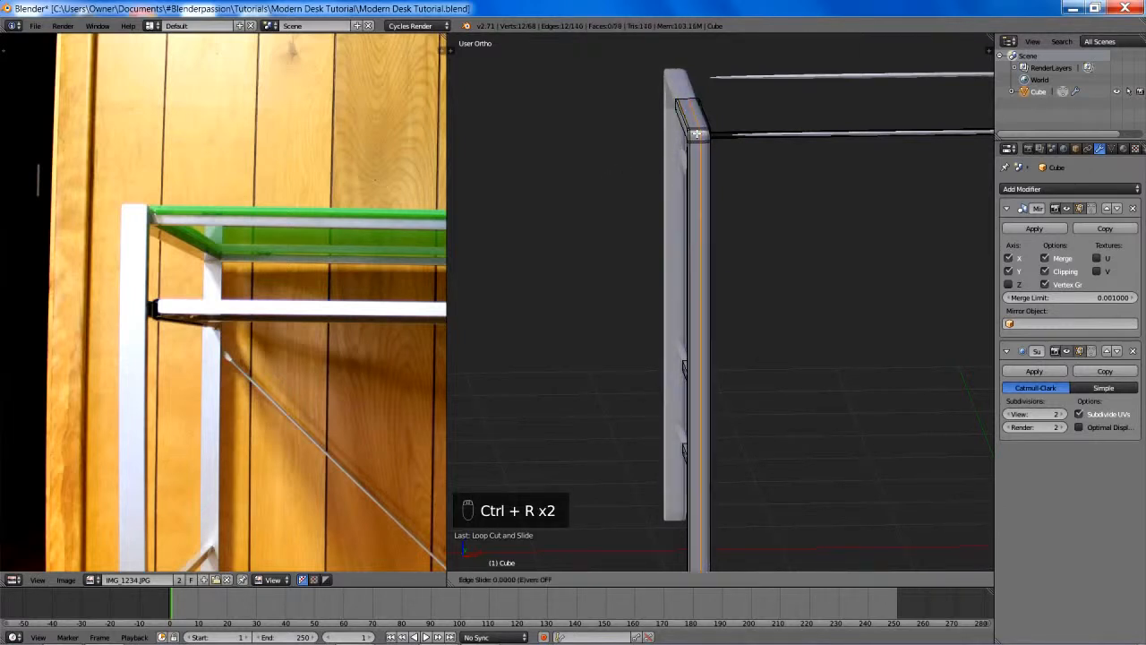
click(784, 160)
- Select the lengthwise loop near the leg's outer side and edge-slide it closer to the edge
scroll(765, 176, up, 4)
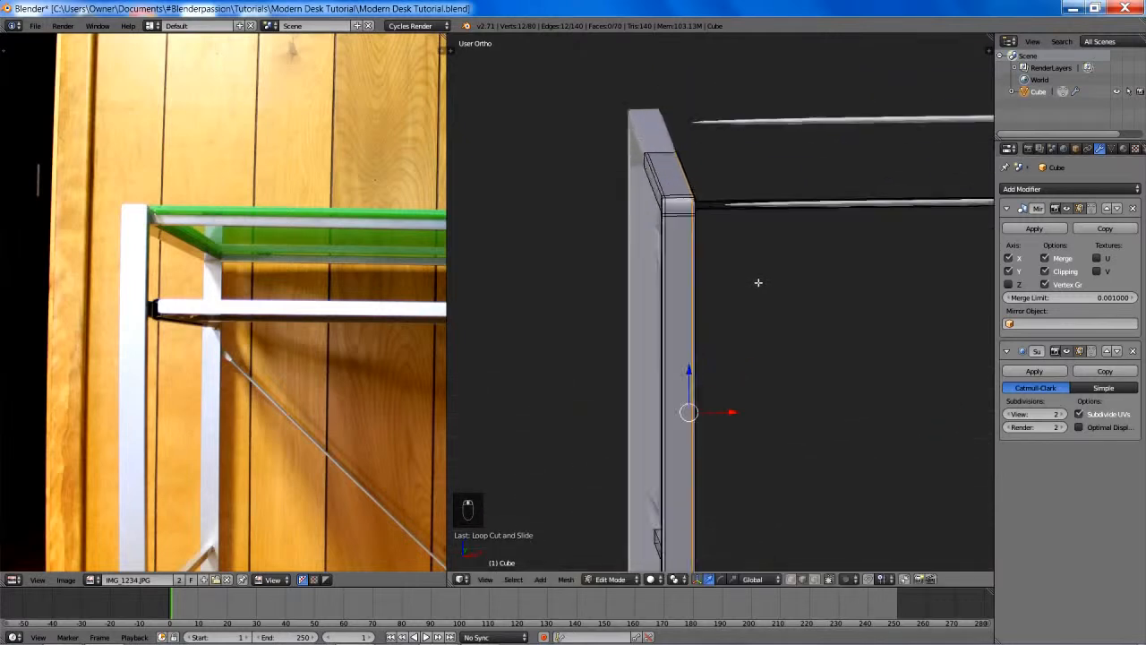
alt+right_click(632, 158)
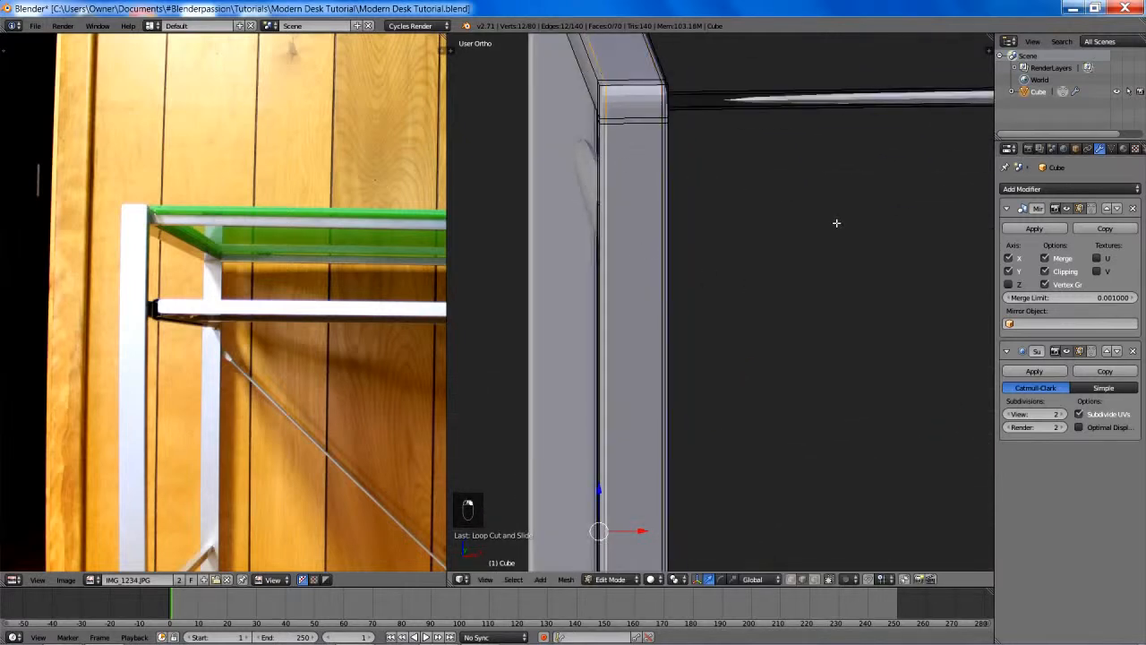
key(g)
key(g)
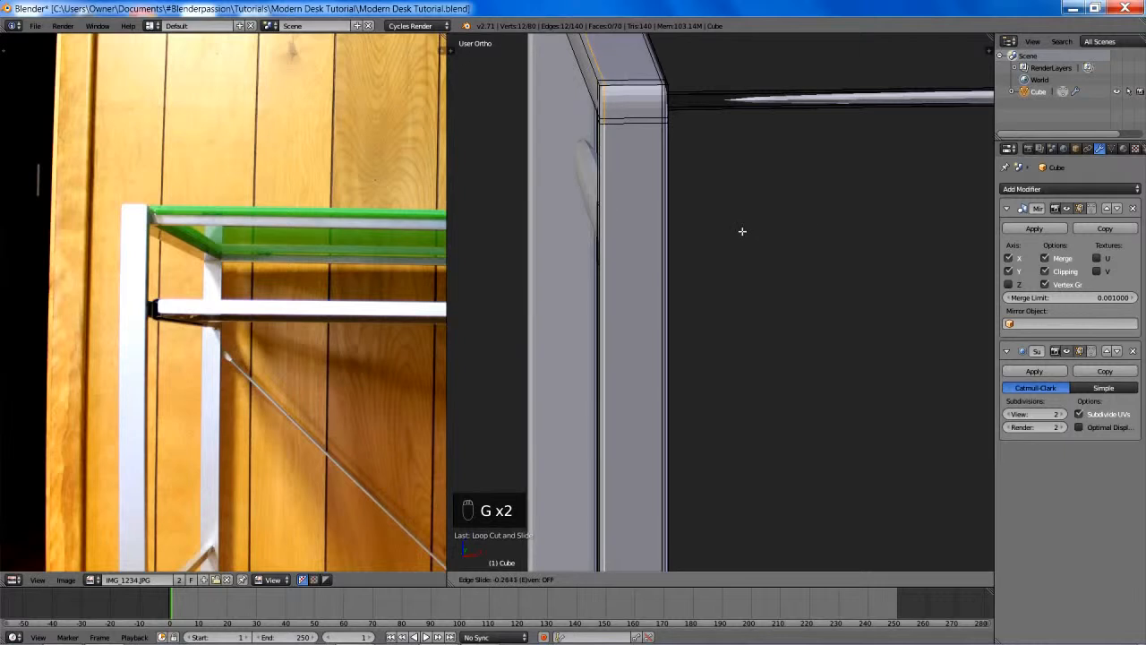
click(690, 231)
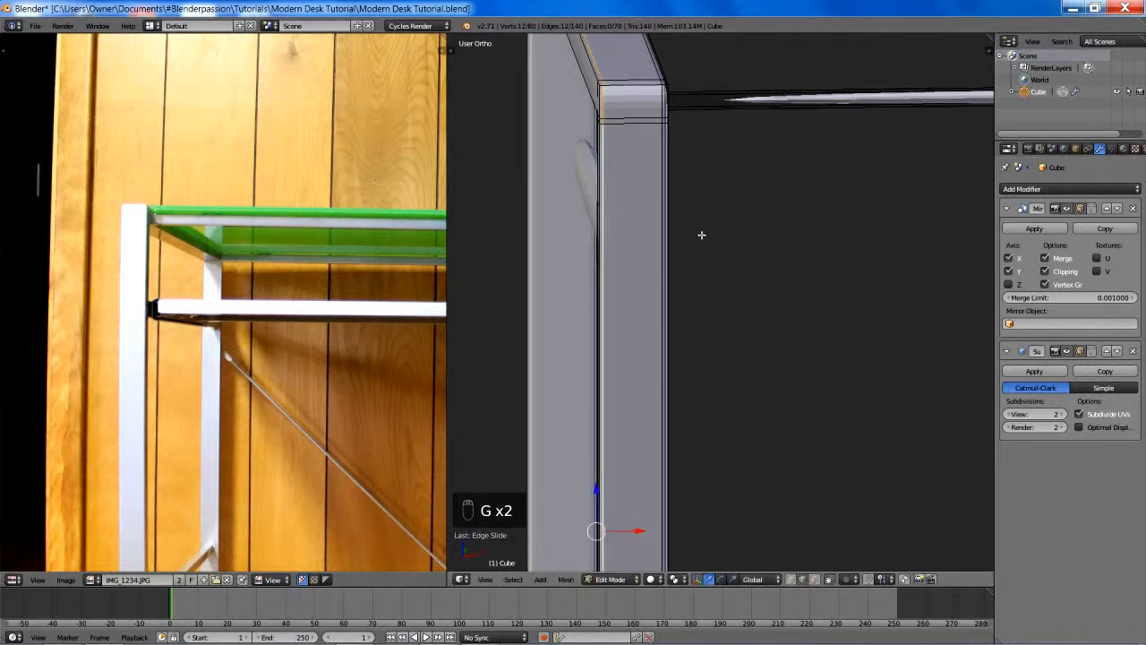
- Leave Edit Mode and apply Shade Smooth to the desk frame
scroll(703, 236, down, 2)
key(Tab)
key(space)
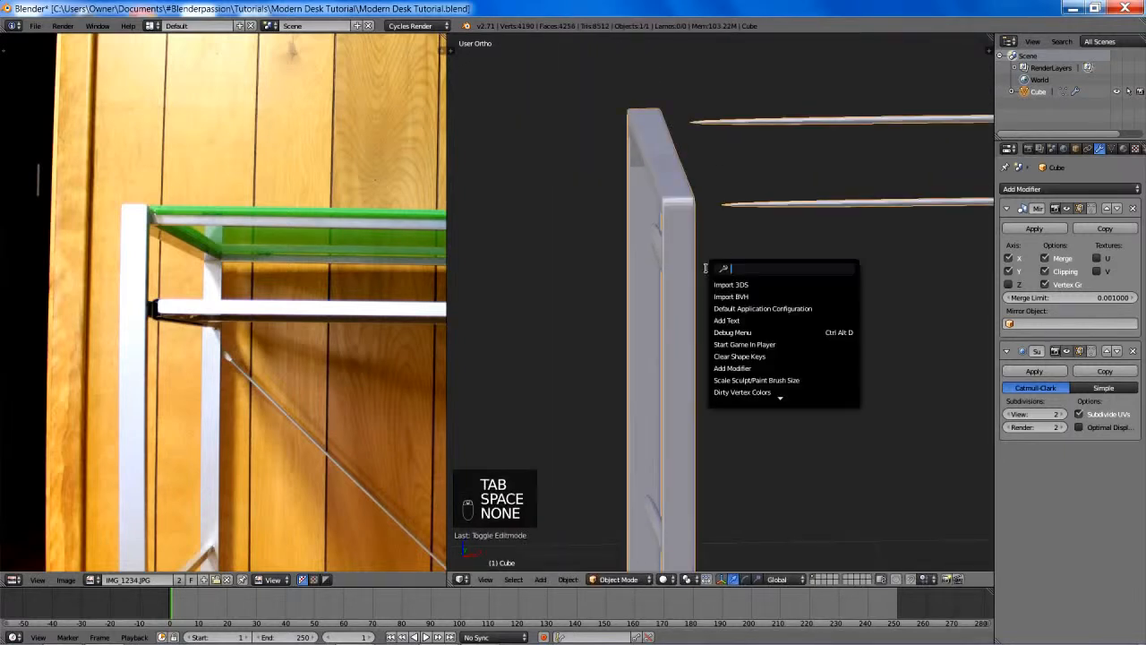
text(shade s)
key(Return)
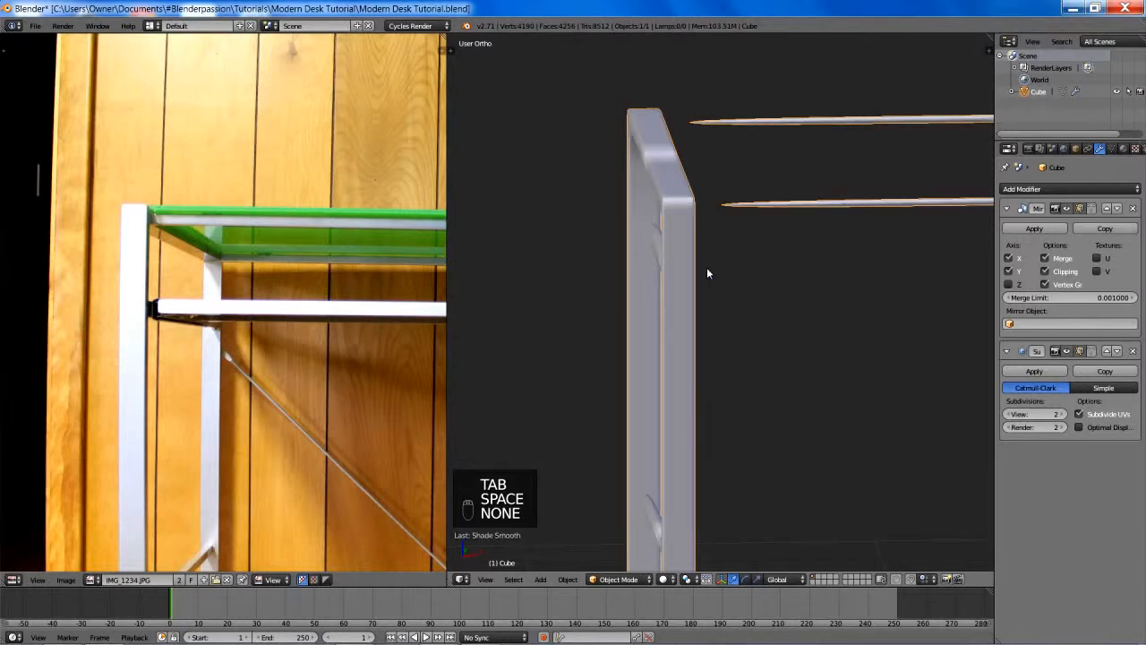
middle_drag(706, 267, 813, 273)
shift+middle_drag(837, 337, 773, 296)
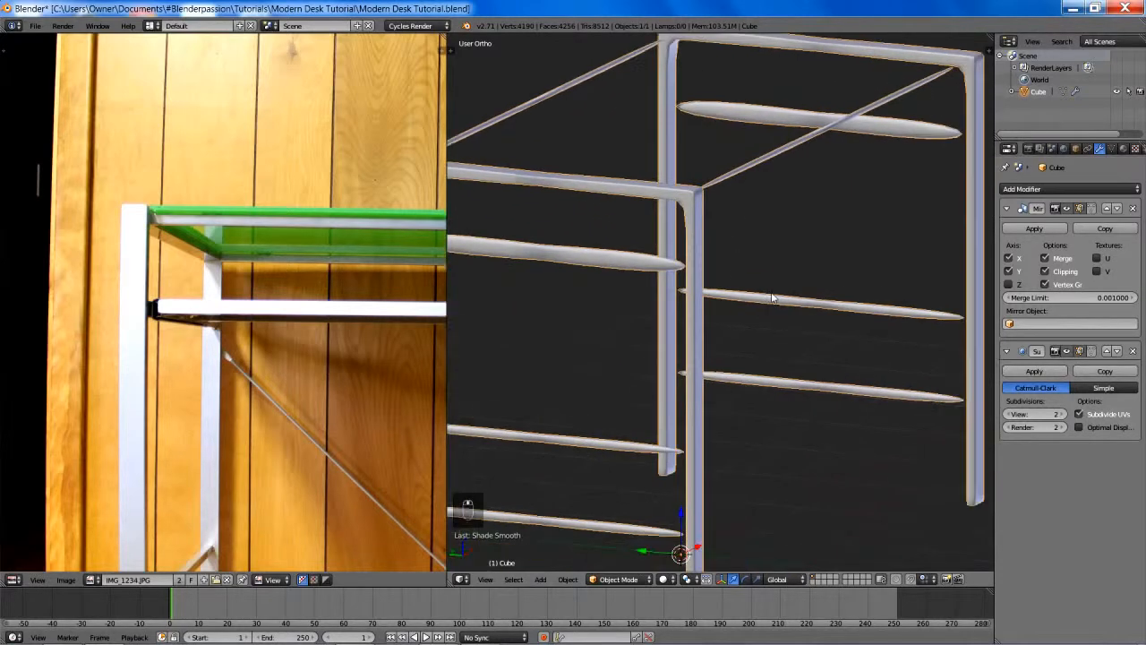
- Enter Edit Mode on the desk frame at the top corner where the leg meets the rail
scroll(771, 299, up, 3)
key(Tab)
shift+middle_drag(703, 199, 829, 339)
scroll(811, 314, up, 2)
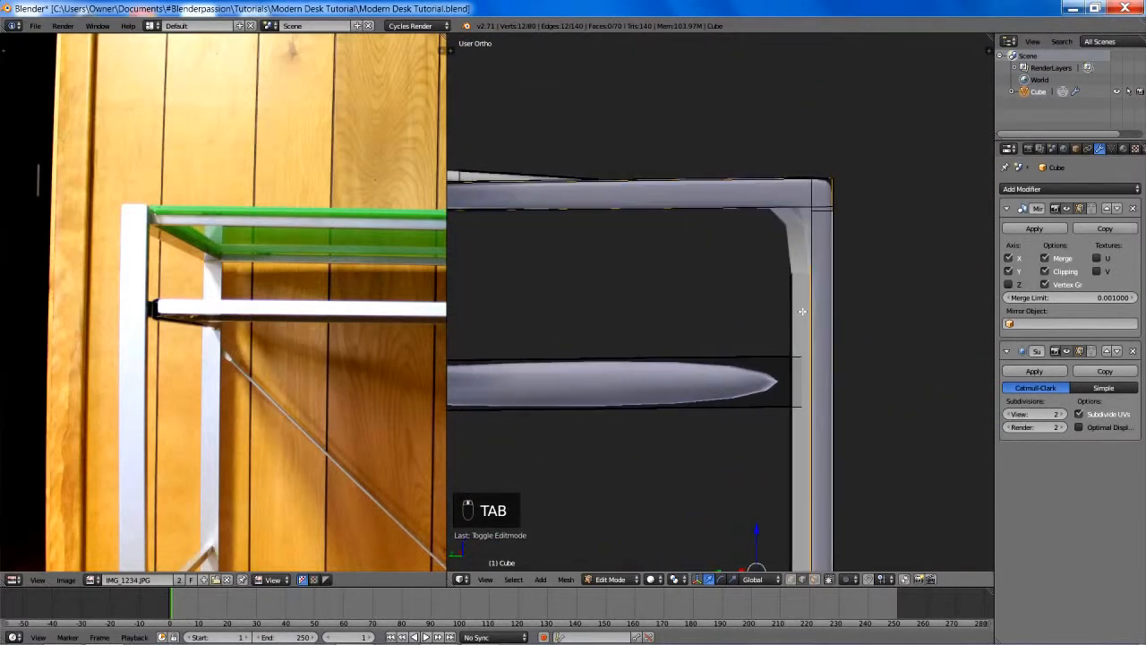
key(ctrl+r)
click(834, 381)
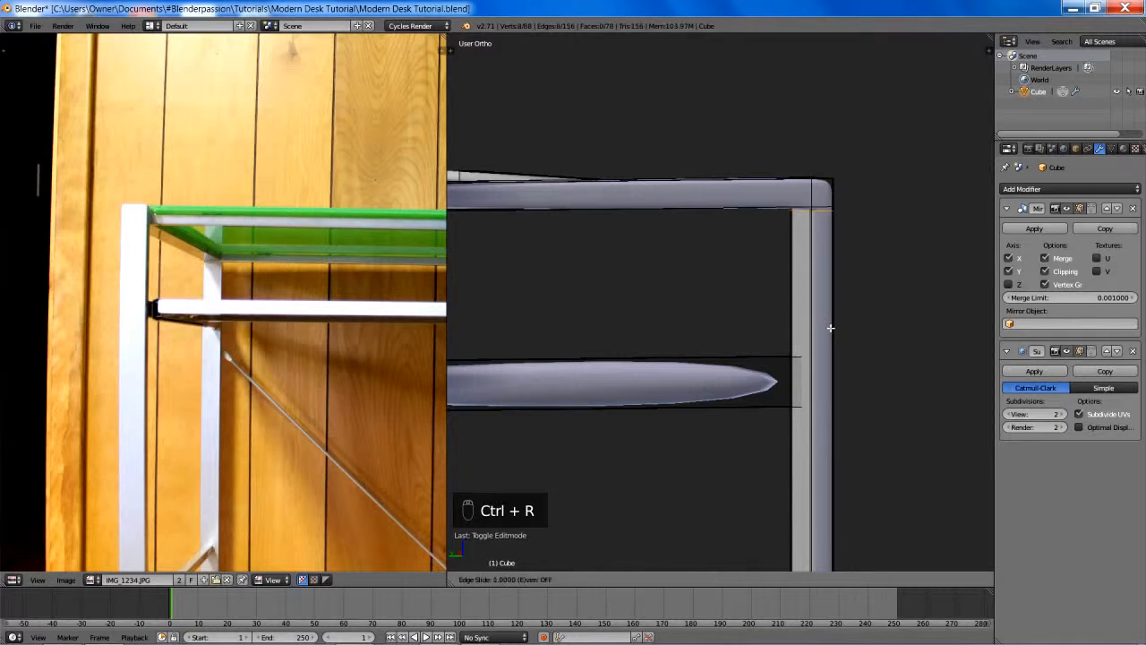
key(ctrl+z)
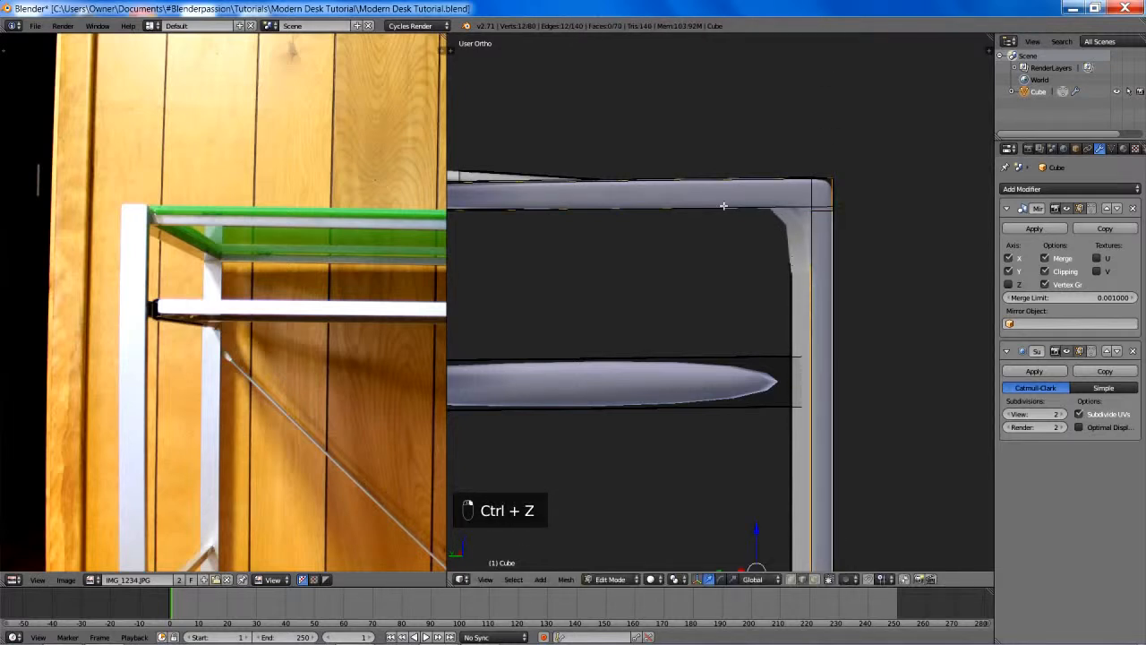
- Add a crosswise loop cut on the side top rail and slide it up against the corner joint
key(ctrl+r)
click(586, 192)
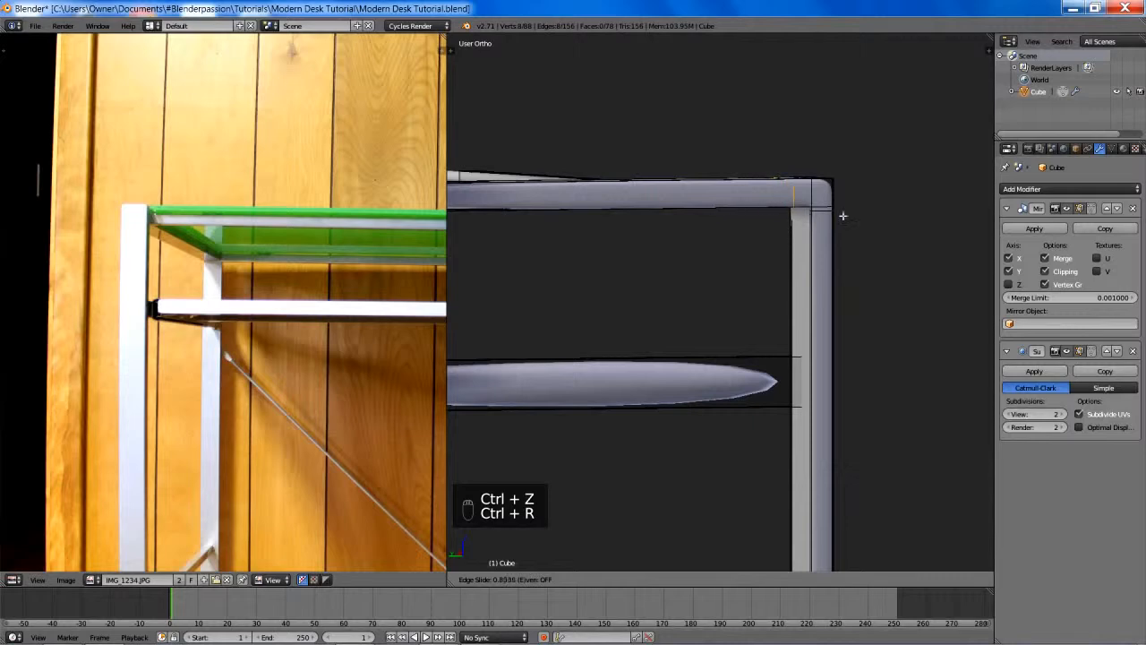
click(974, 219)
- Add a lengthwise loop cut around the side top rail and corner, sliding it close to the upper edge
middle_drag(976, 217, 814, 234)
scroll(742, 261, up, 3)
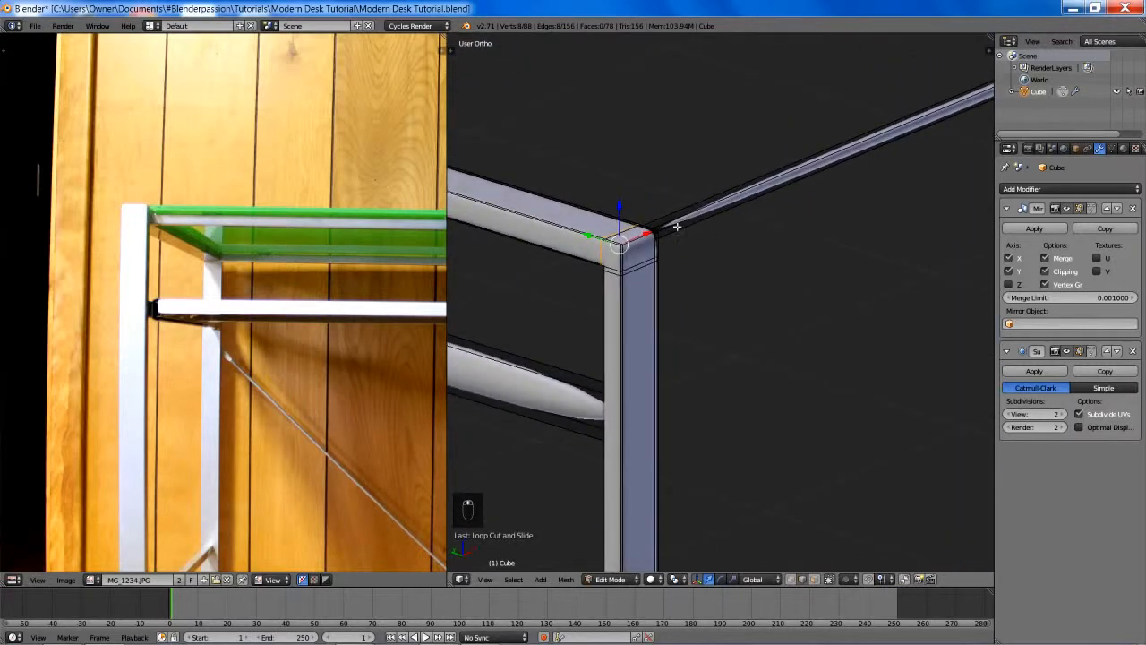
scroll(715, 289, up, 2)
middle_drag(715, 289, 742, 286)
key(ctrl+r)
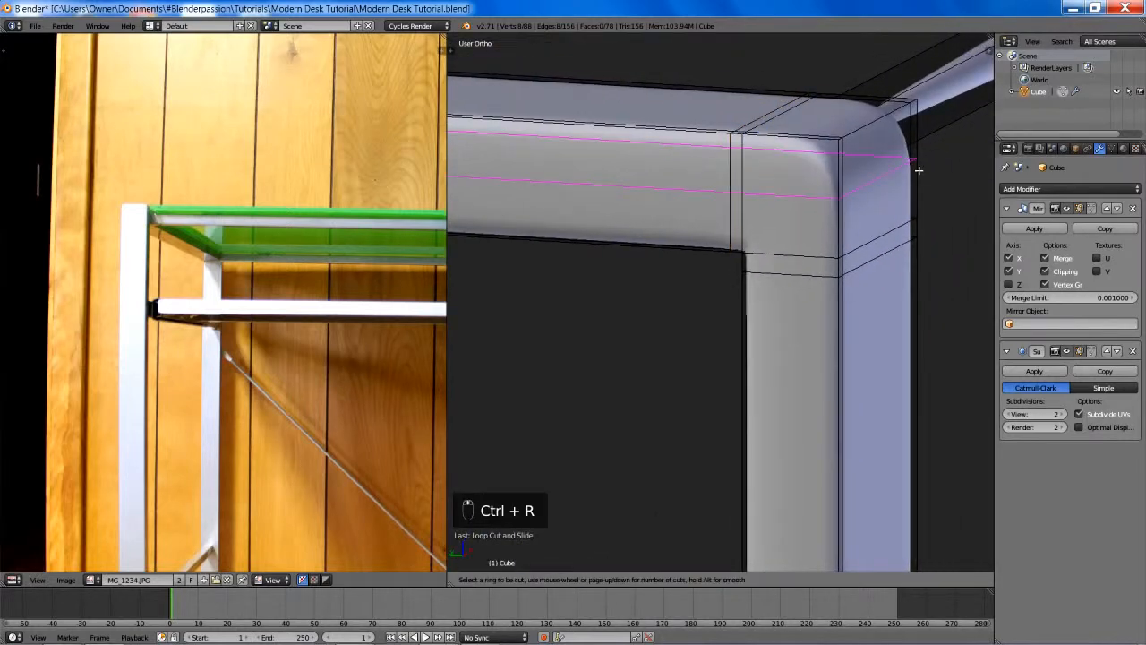
click(919, 169)
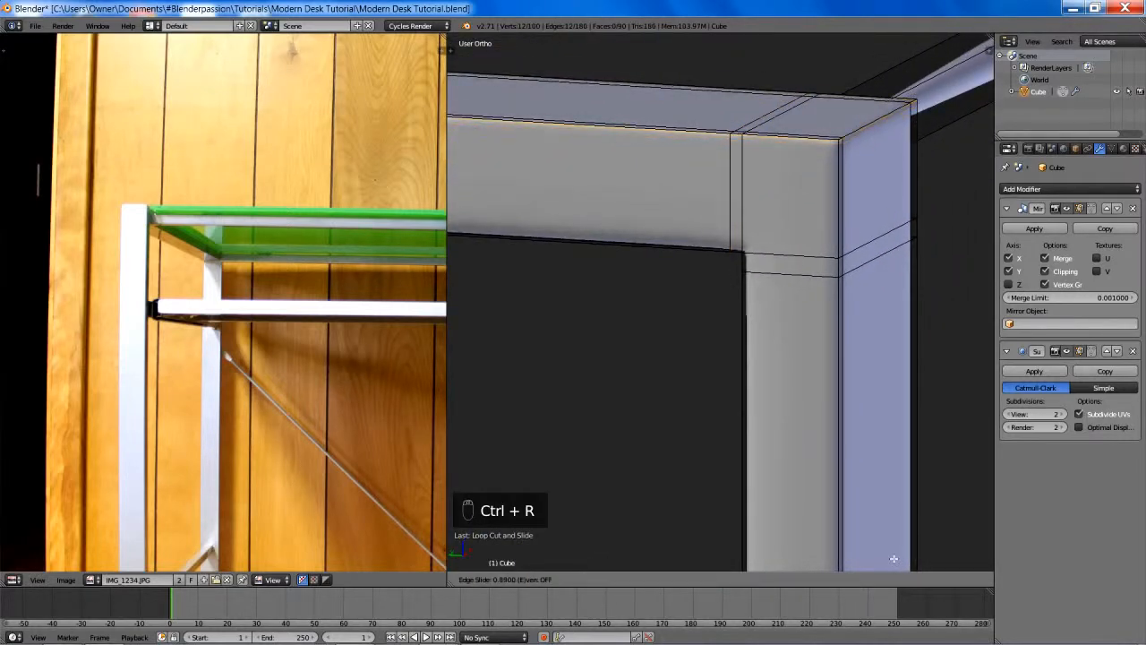
click(896, 59)
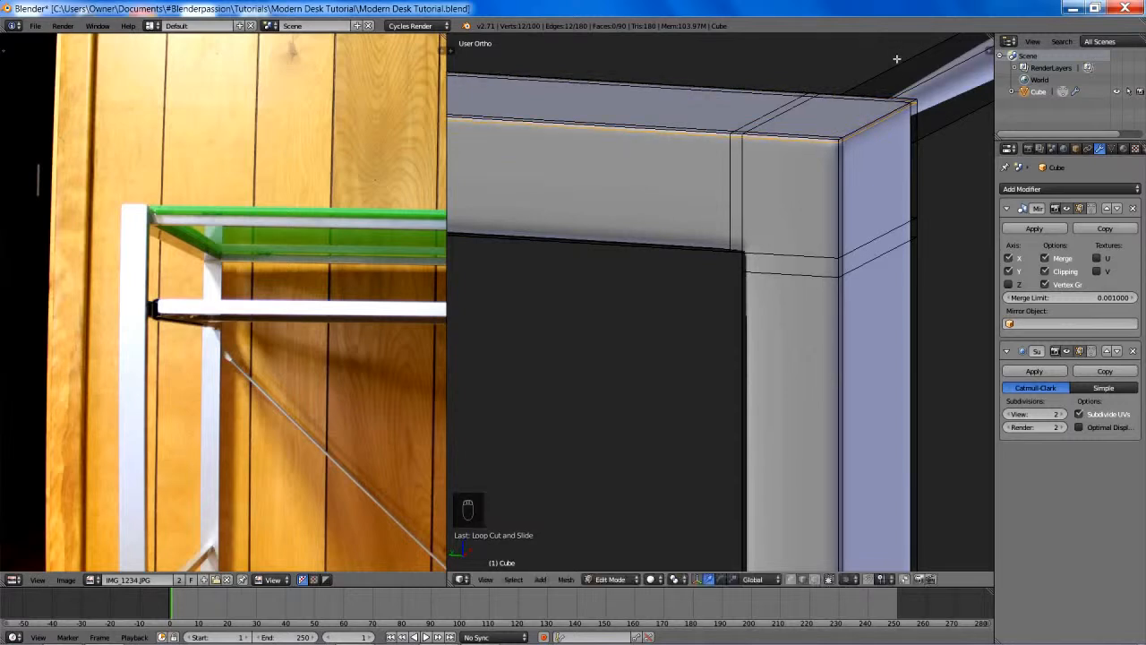
- Add a second lengthwise loop cut around the top rail, slide it near the lower edge, and deselect everything
key(ctrl+r)
click(735, 191)
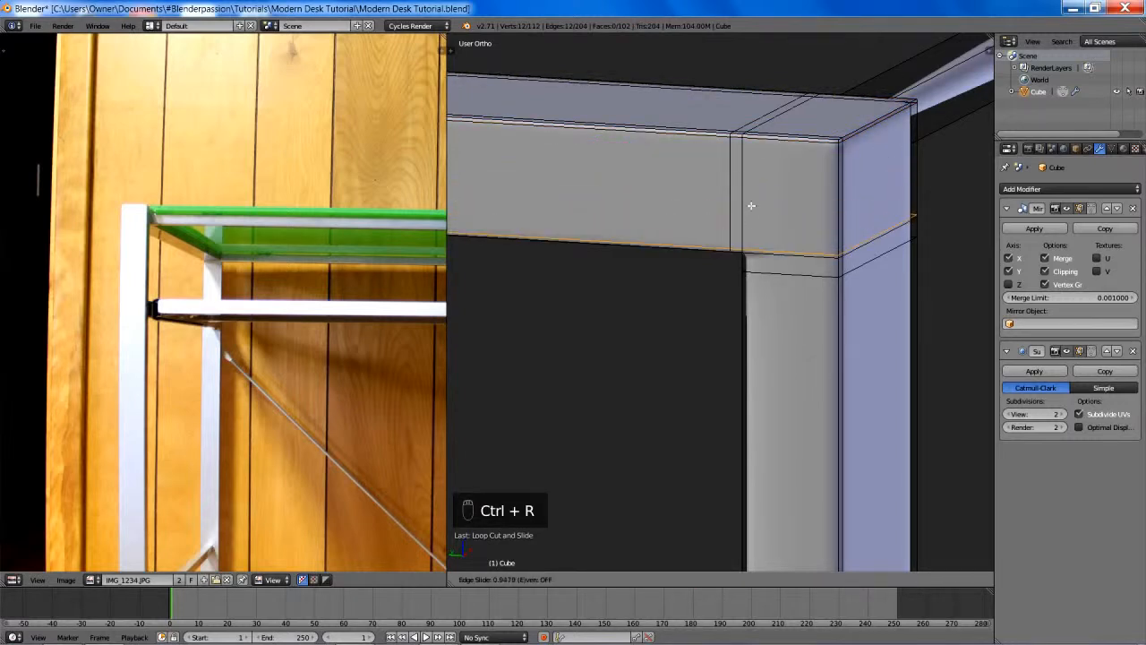
click(775, 69)
scroll(767, 199, down, 5)
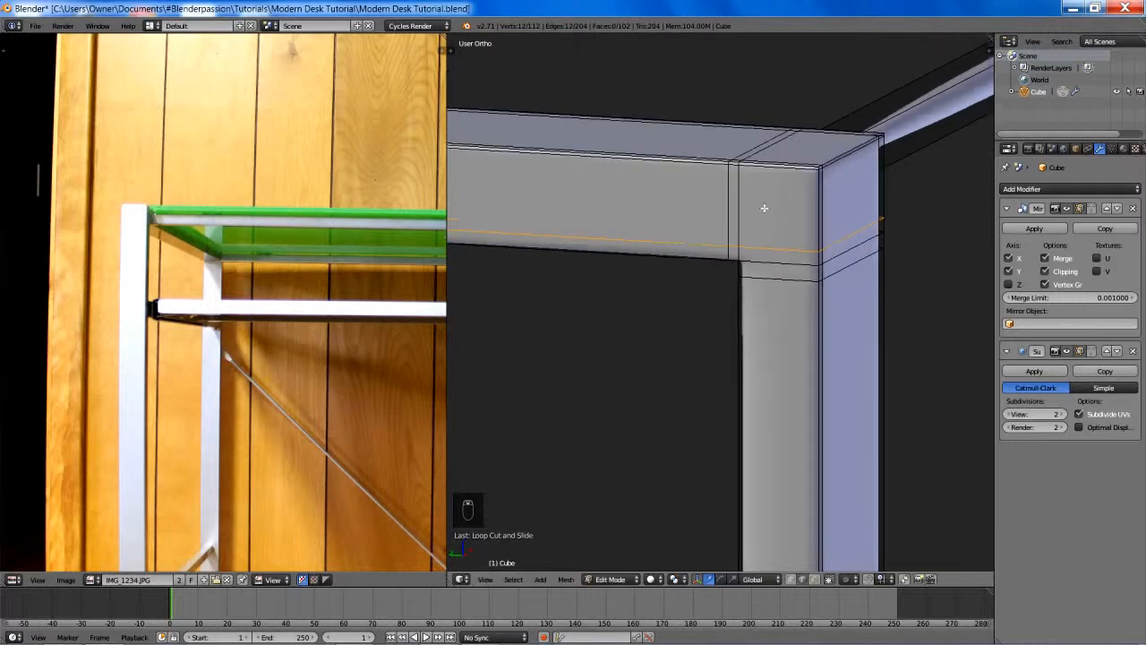
scroll(698, 235, up, 2)
key(a)
scroll(813, 295, up, 5)
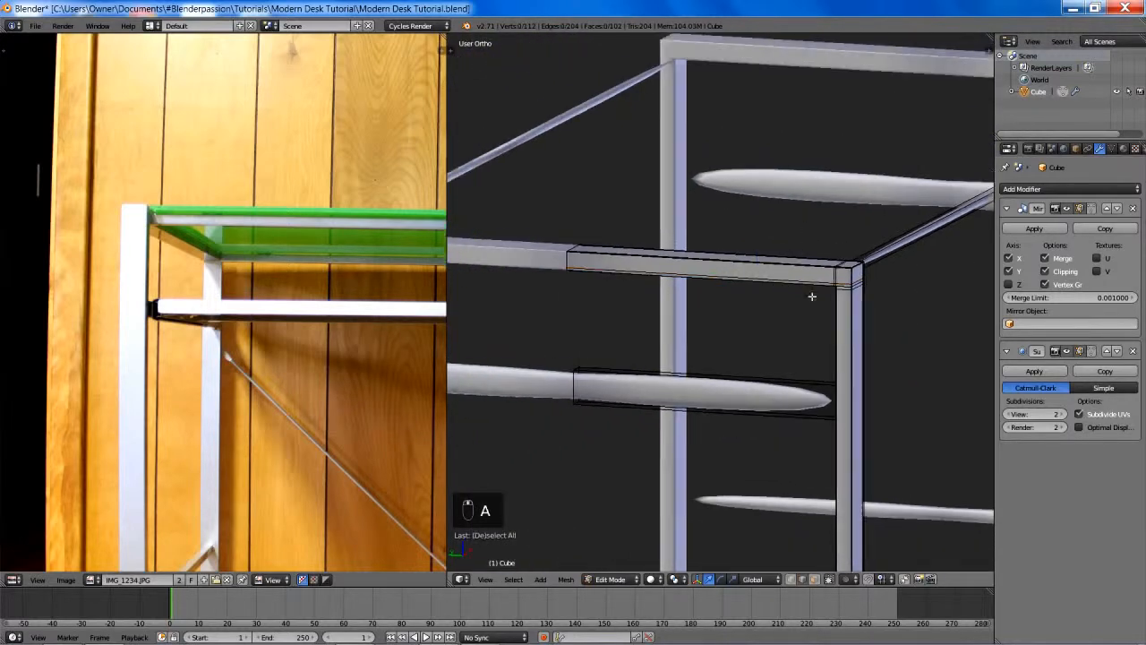
key(Tab)
middle_drag(846, 290, 751, 439)
key(Tab)
key(ctrl+r)
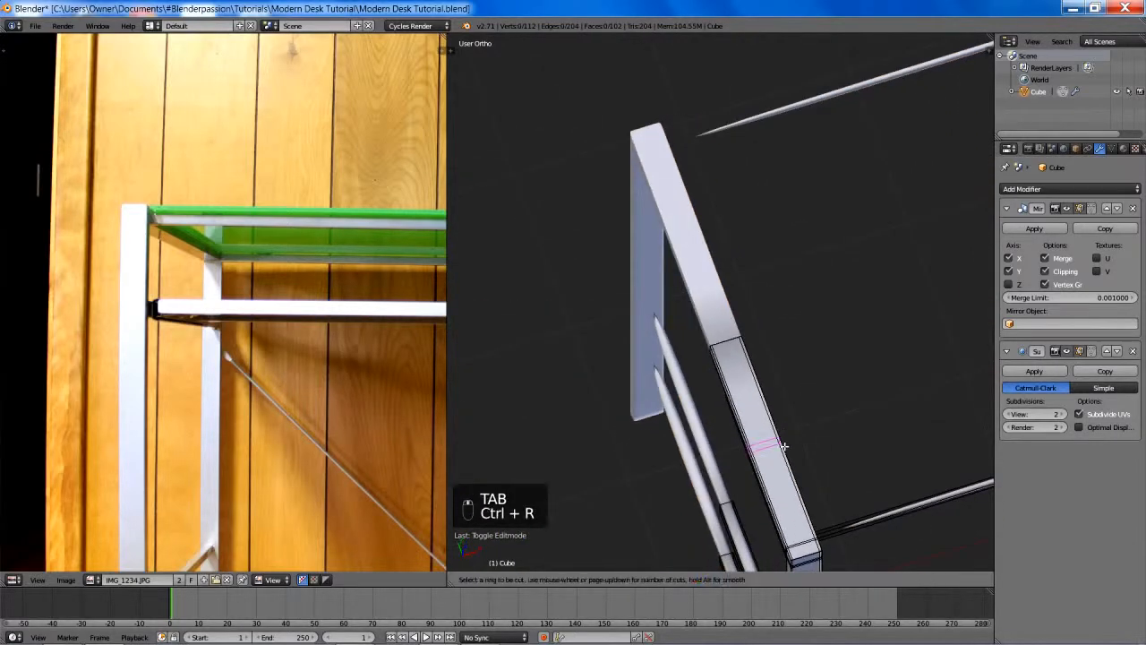
click(739, 360)
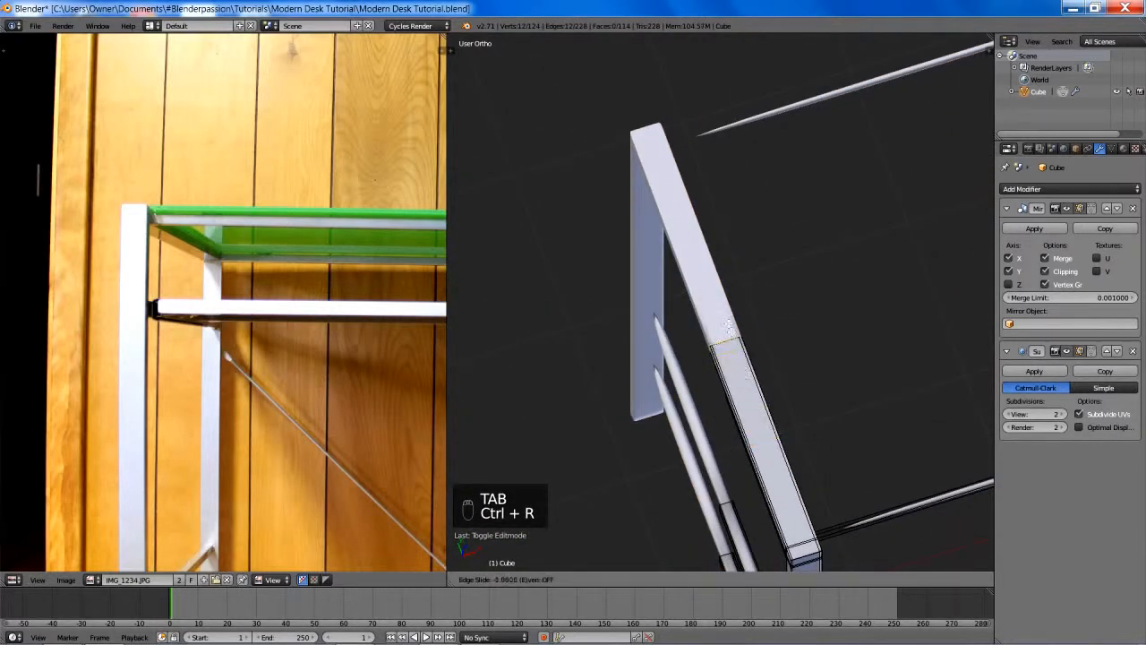
click(740, 352)
key(ctrl+z)
- Add a crosswise loop cut on the side frame's upper crossbar and slide it toward the end at the leg
middle_drag(800, 448, 780, 169)
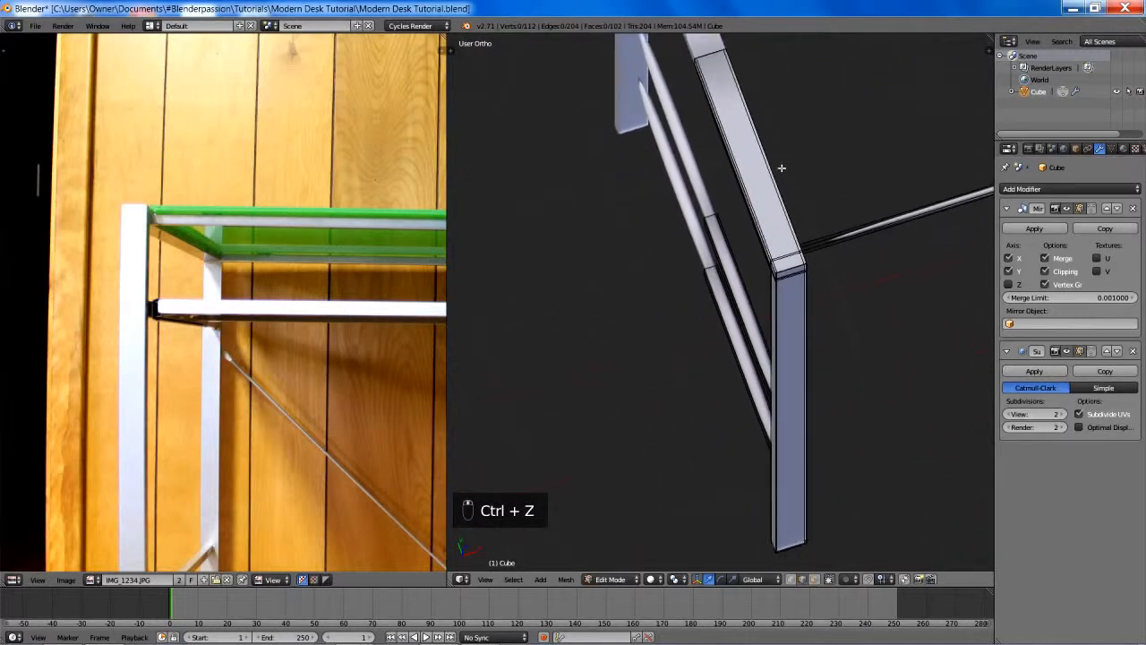
scroll(808, 258, up, 3)
scroll(808, 258, down, 5)
middle_drag(845, 242, 780, 217)
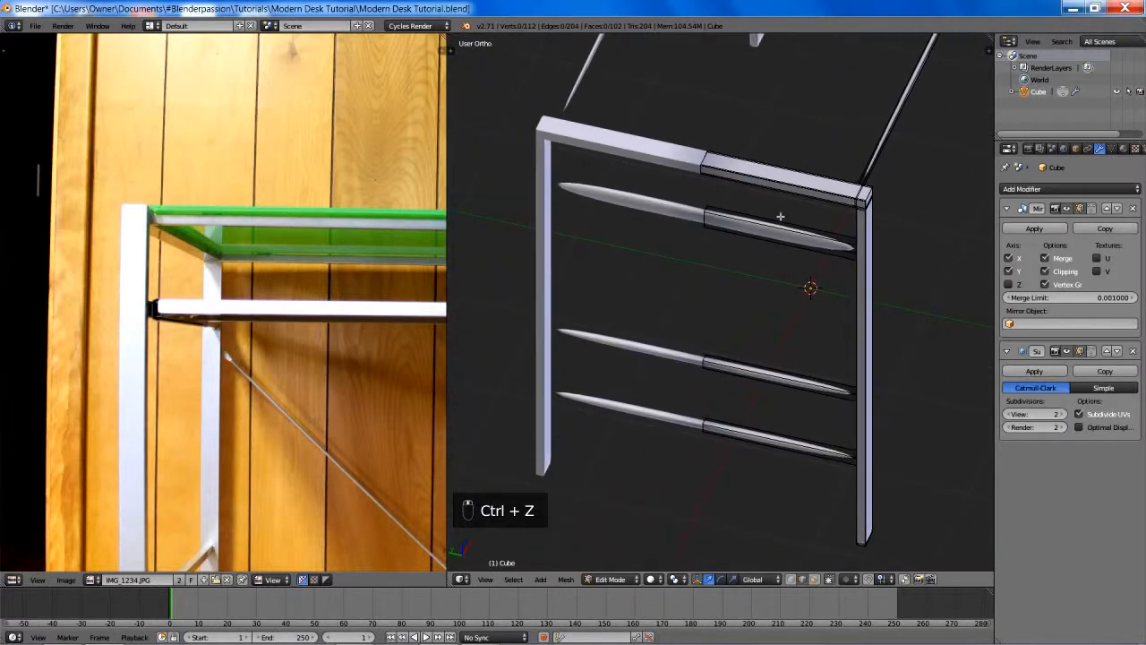
key(ctrl+r)
click(770, 221)
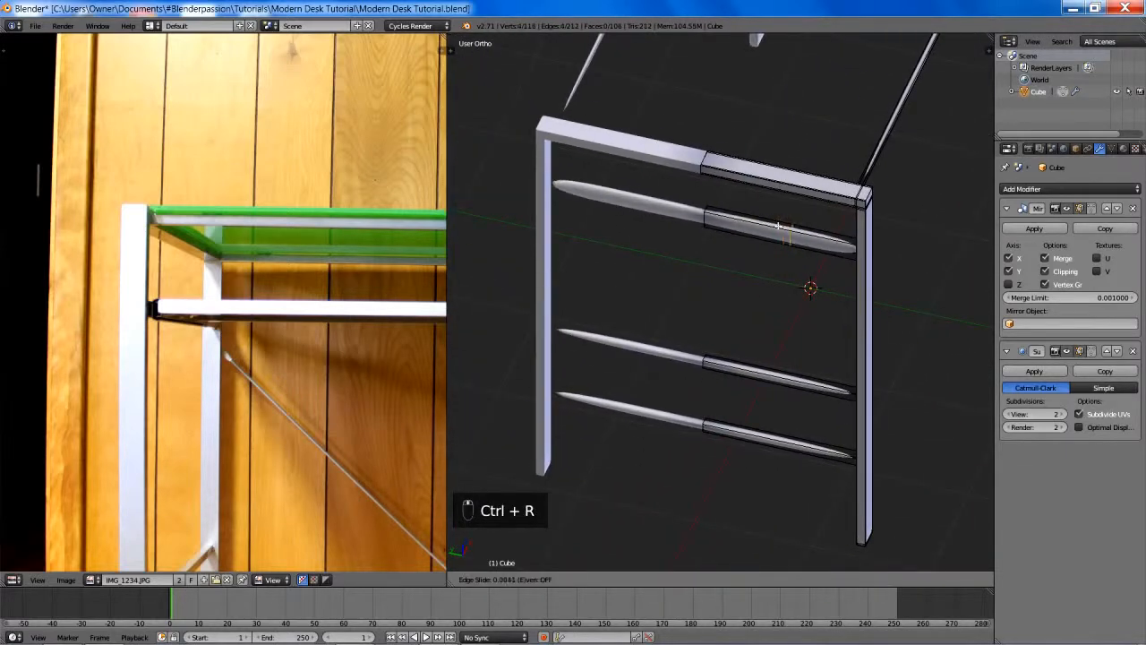
click(848, 253)
- Edge-slide the upper crossbar's end loop closer to the leg, checking its position in wireframe before returning to solid shading
scroll(742, 340, up, 5)
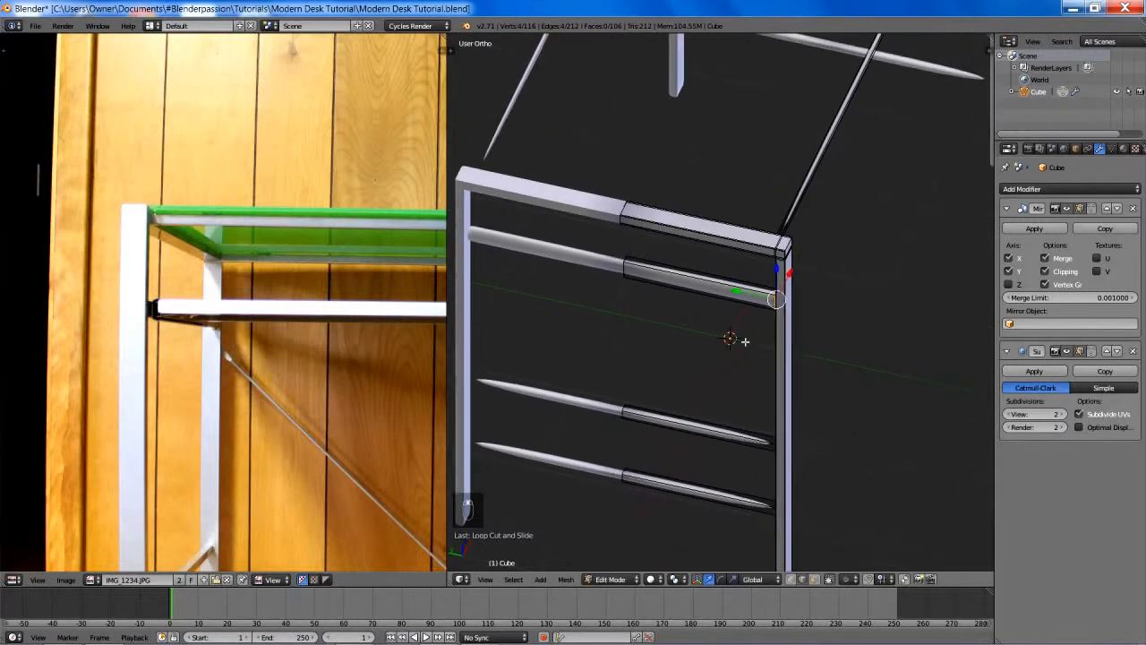
middle_drag(688, 307, 755, 274)
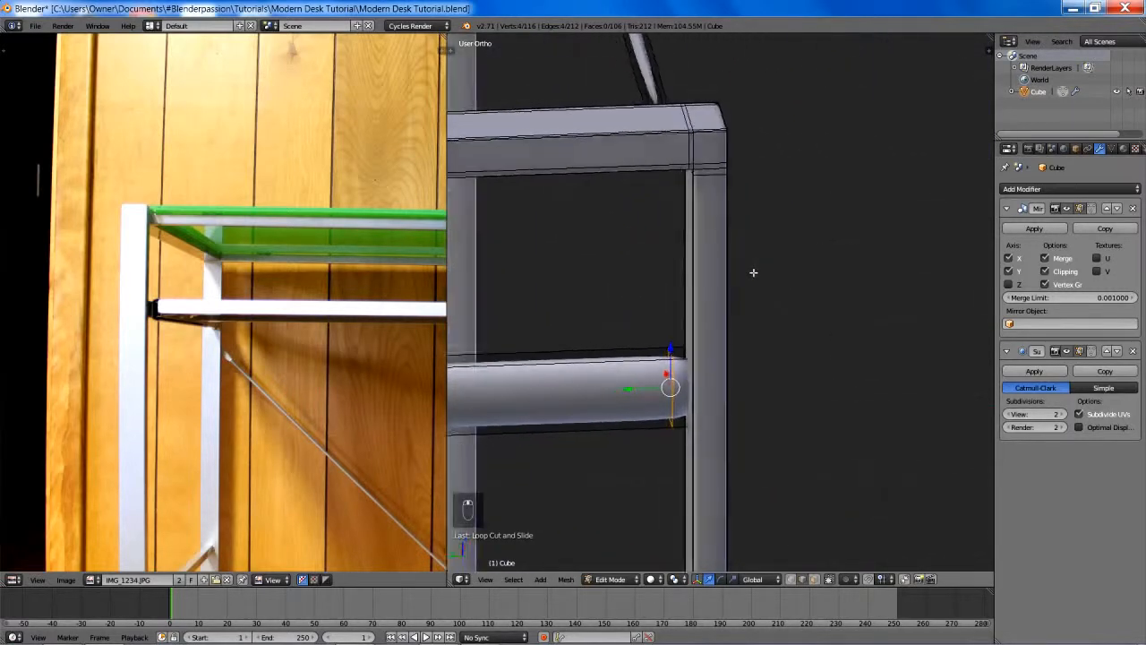
key(g)
key(g)
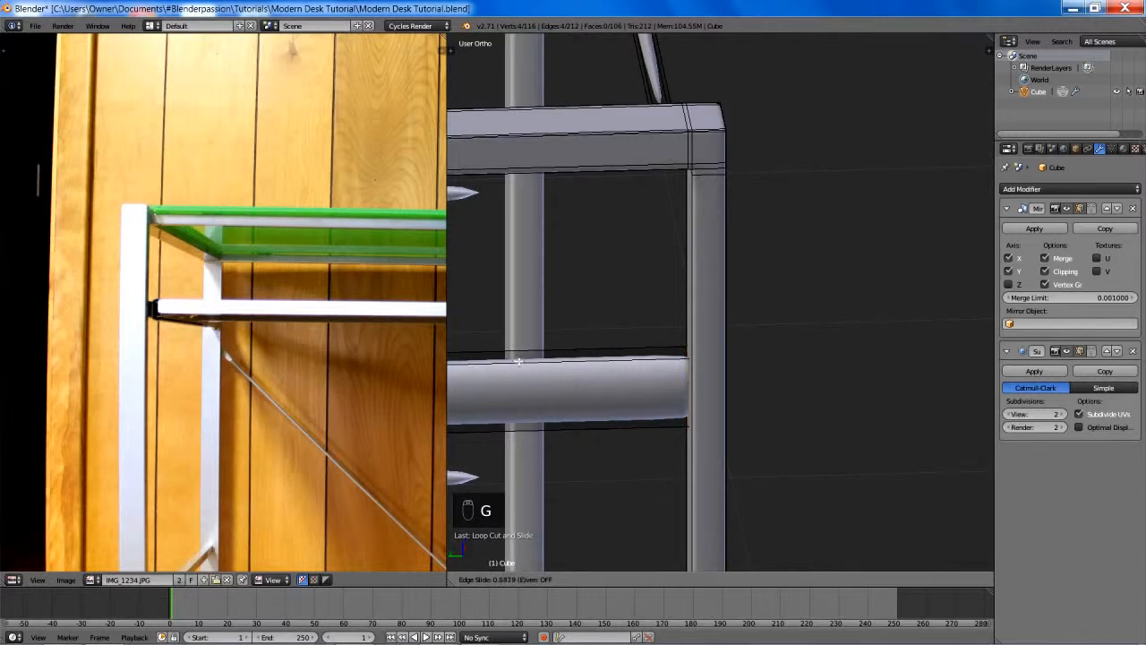
click(745, 377)
key(z)
key(g)
key(g)
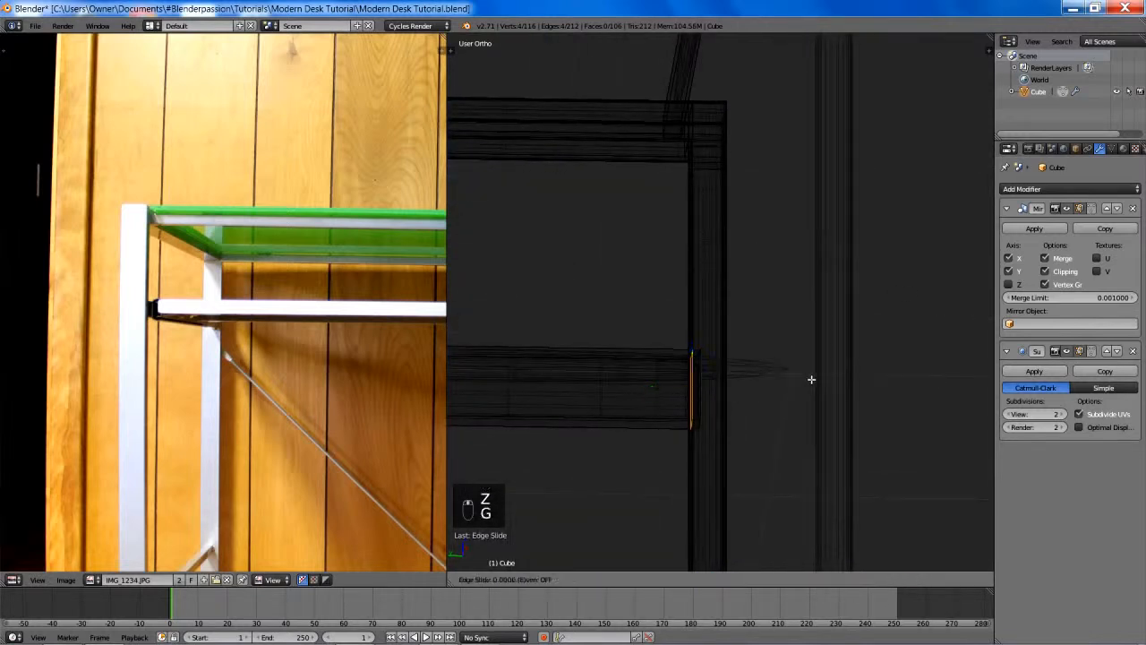
click(908, 461)
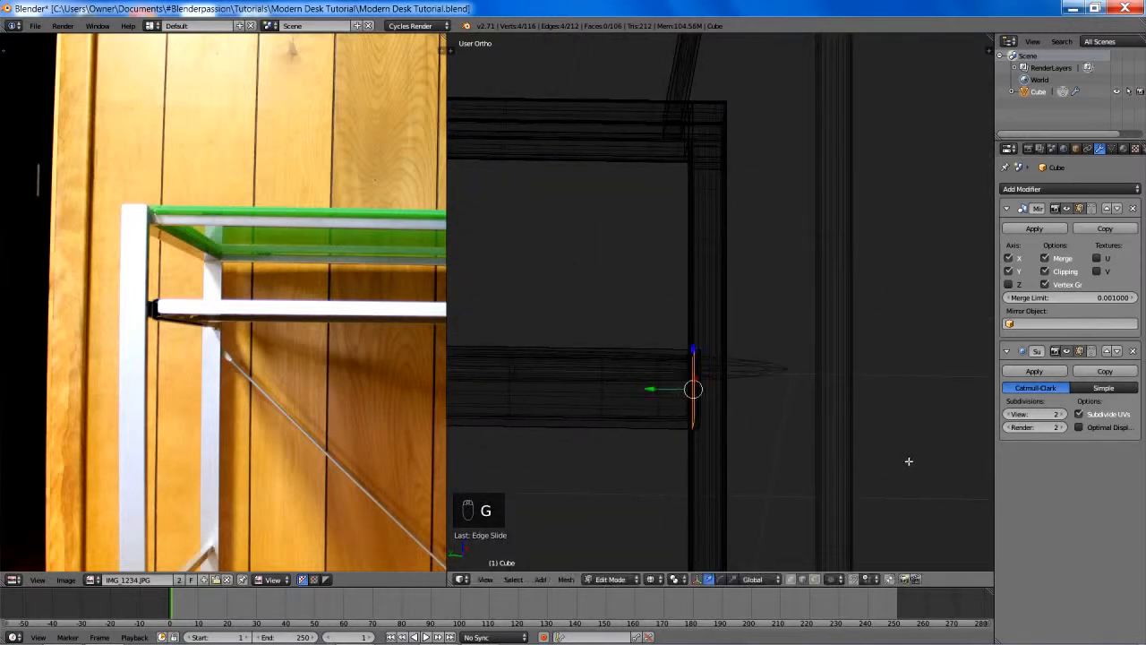
scroll(899, 455, down, 3)
key(z)
- Add two lengthwise loop cuts along the upper crossbar, sliding one to its upper edge and one to its lower edge
shift+middle_drag(758, 422, 822, 437)
scroll(822, 436, down, 3)
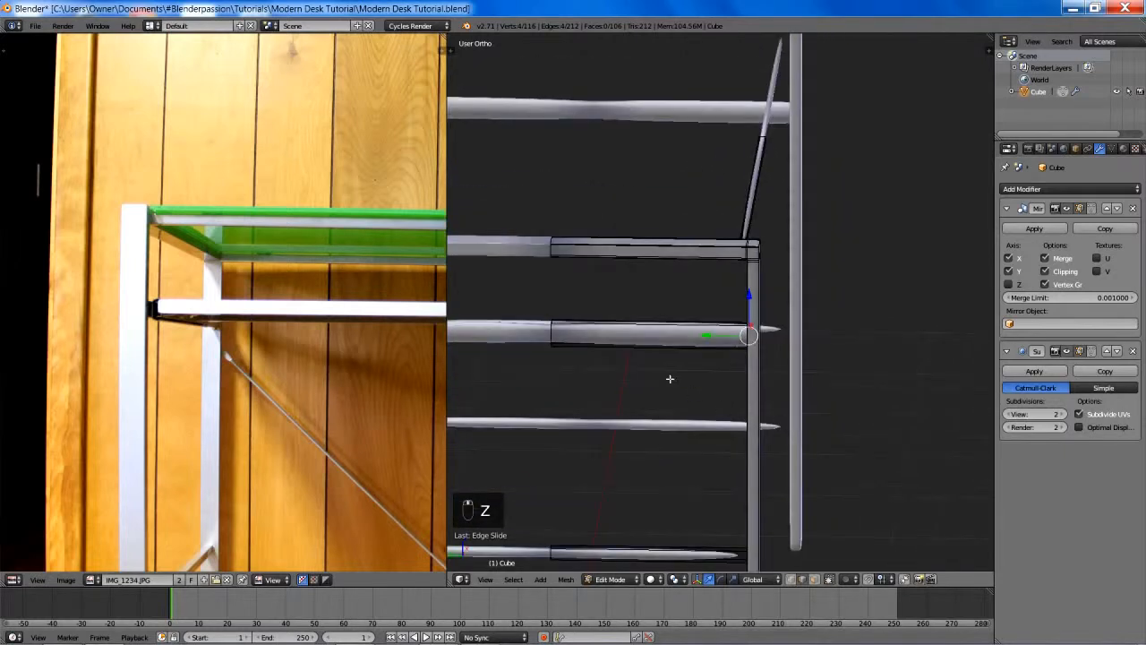
key(ctrl+r)
click(544, 332)
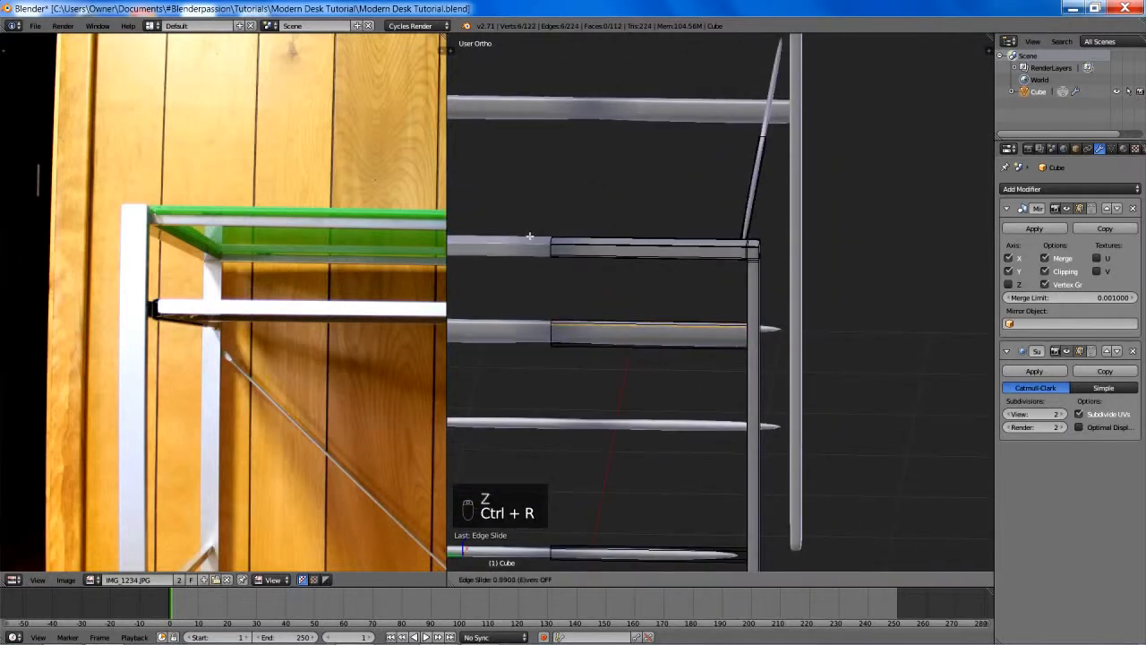
click(563, 299)
key(ctrl+r)
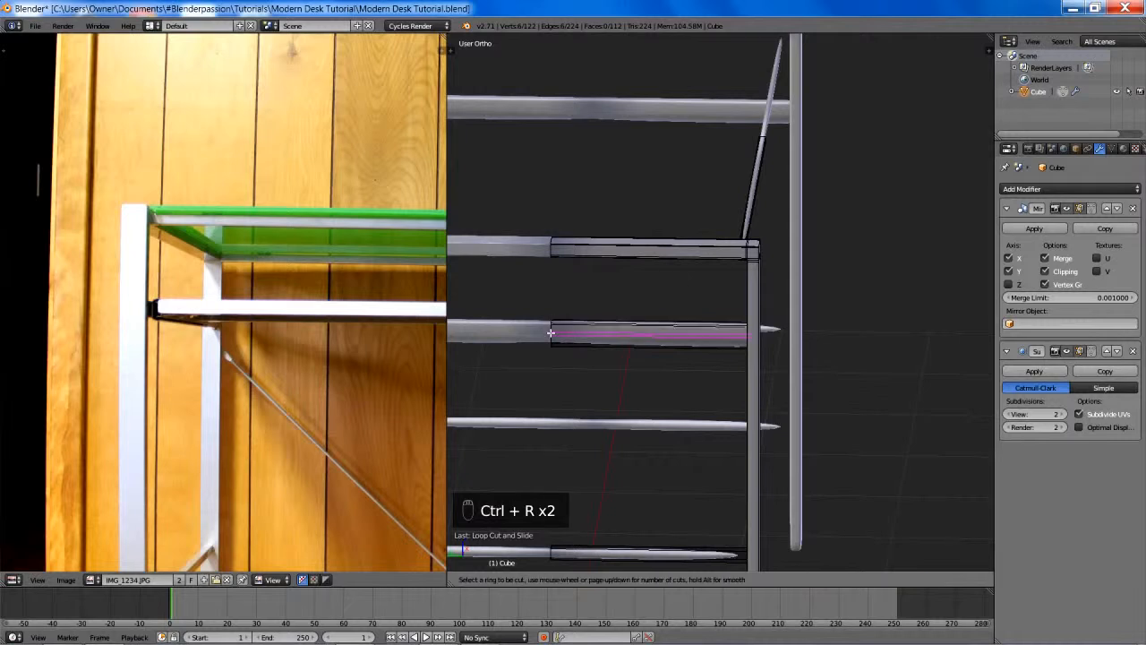
click(552, 332)
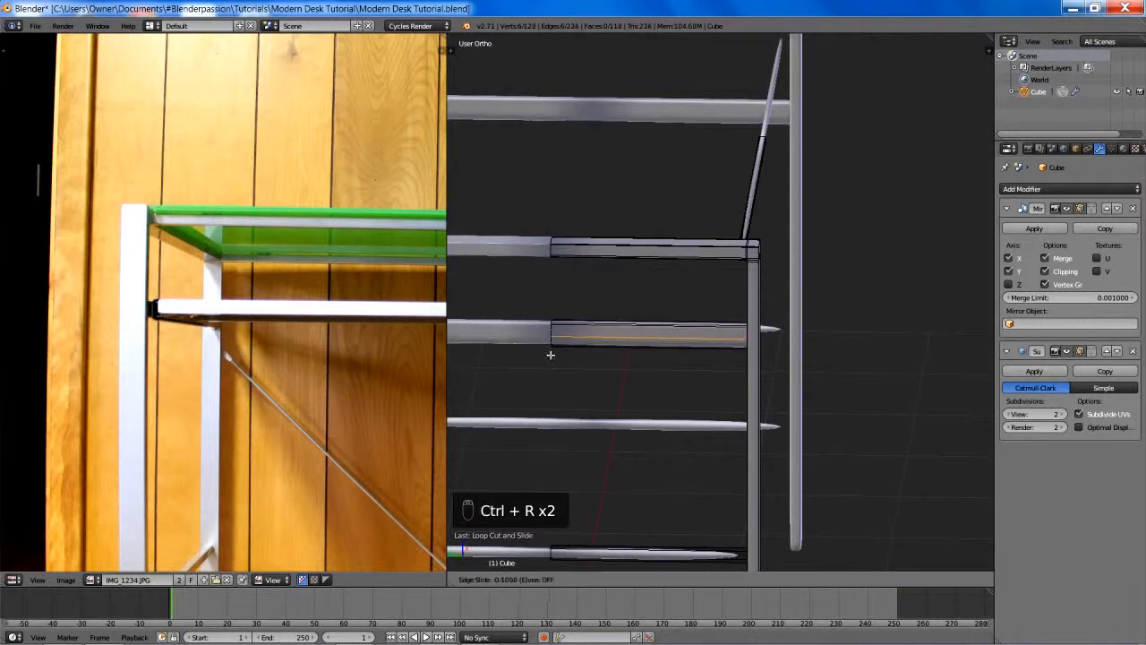
click(555, 413)
- Add a crosswise loop cut to both the upper crossbar and the top rail, sliding each to the mirror centre
shift+middle_drag(594, 266, 708, 328)
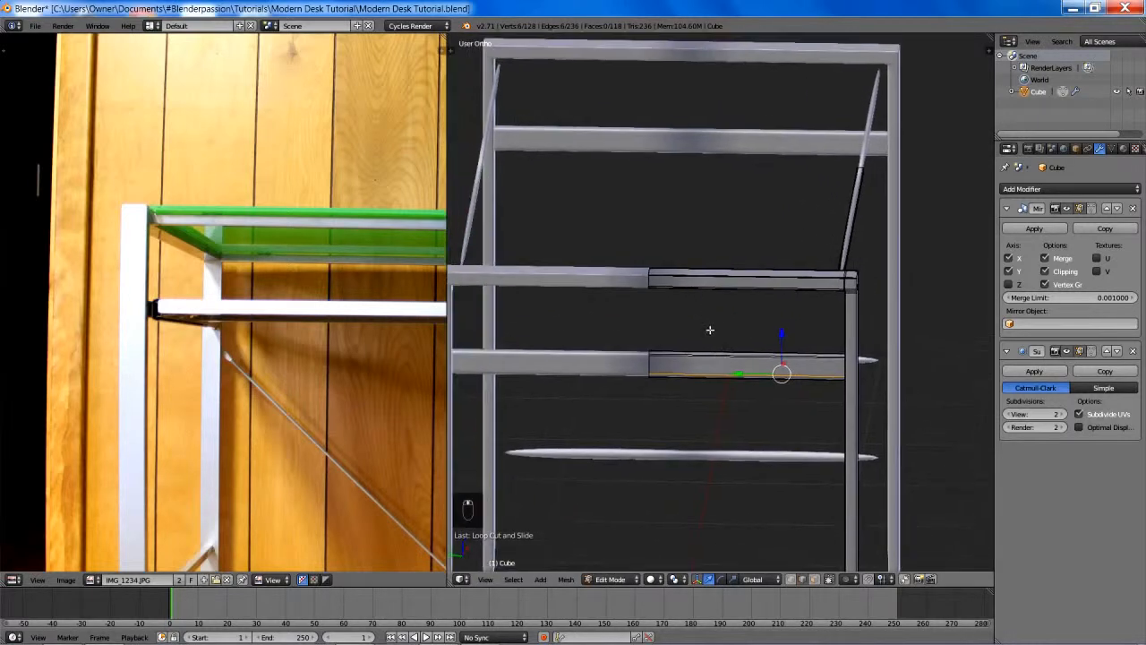
key(ctrl+r)
click(726, 354)
click(523, 369)
key(ctrl+r)
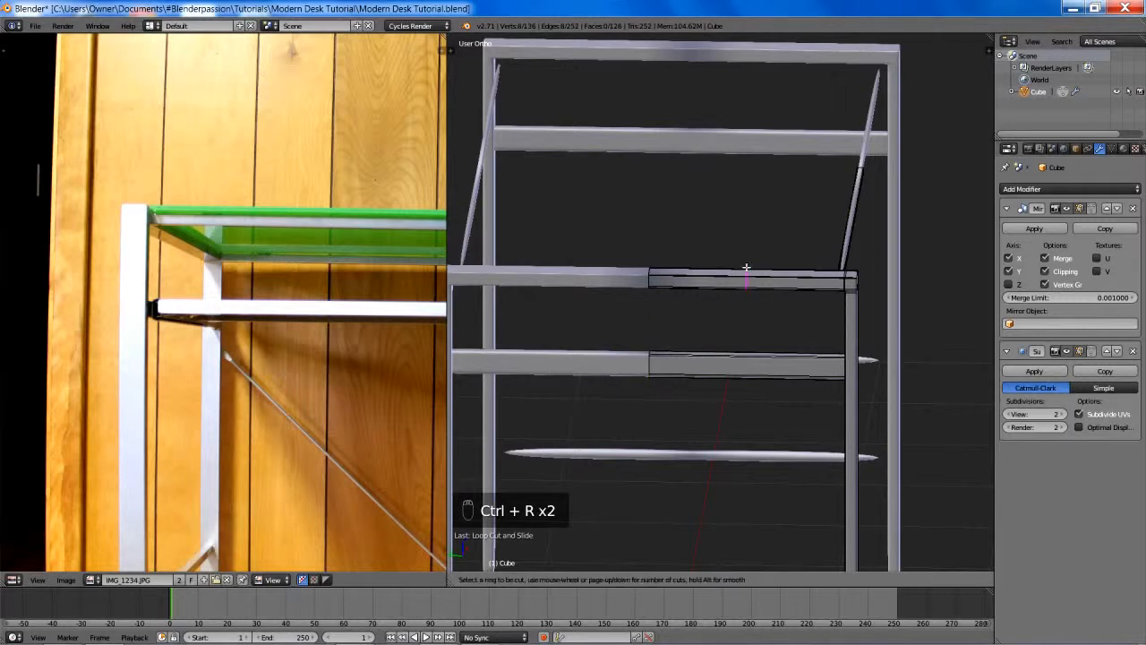
click(743, 274)
click(569, 282)
- Add a crosswise loop cut on the side frame's middle crossbar and slide it to the end at the leg
shift+middle_drag(840, 424, 788, 269)
scroll(767, 324, up, 3)
scroll(787, 268, up, 3)
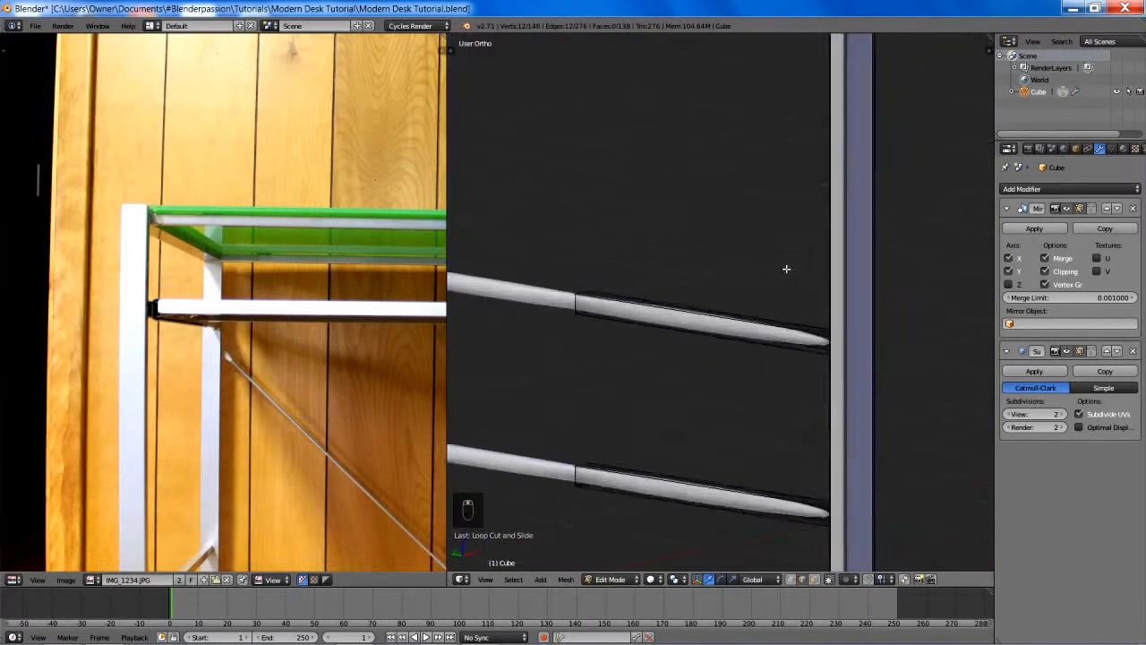
key(ctrl+r)
click(734, 338)
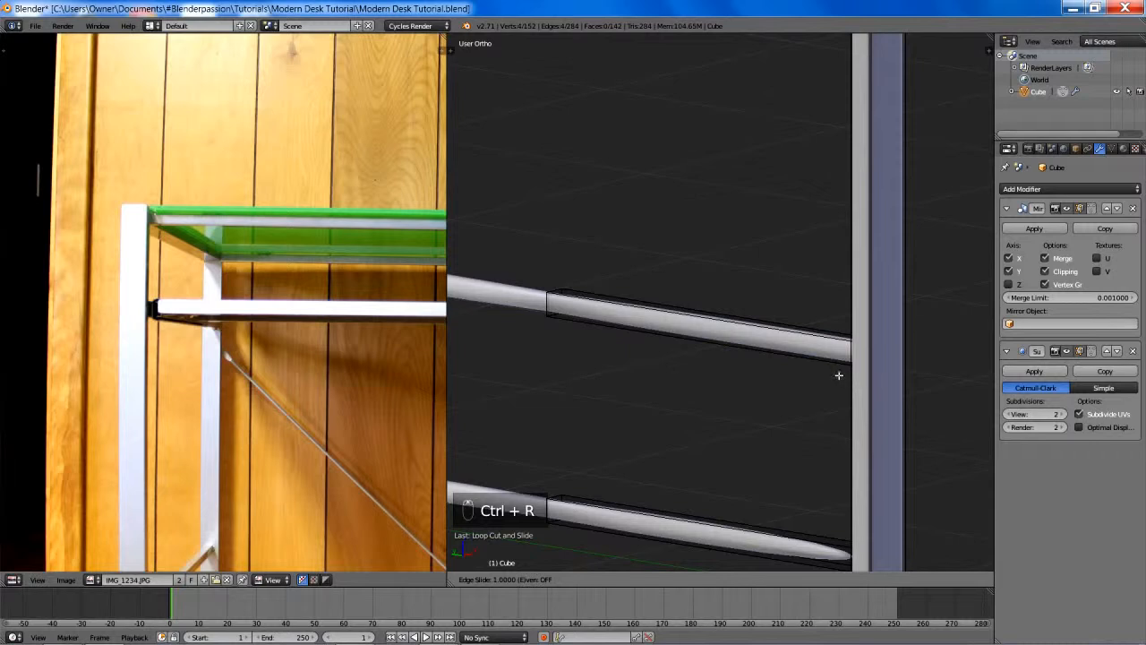
click(828, 373)
- Fine-tune the middle crossbar's end loop with an edge slide in wireframe, leaving it just short of the bar's end
key(z)
key(g)
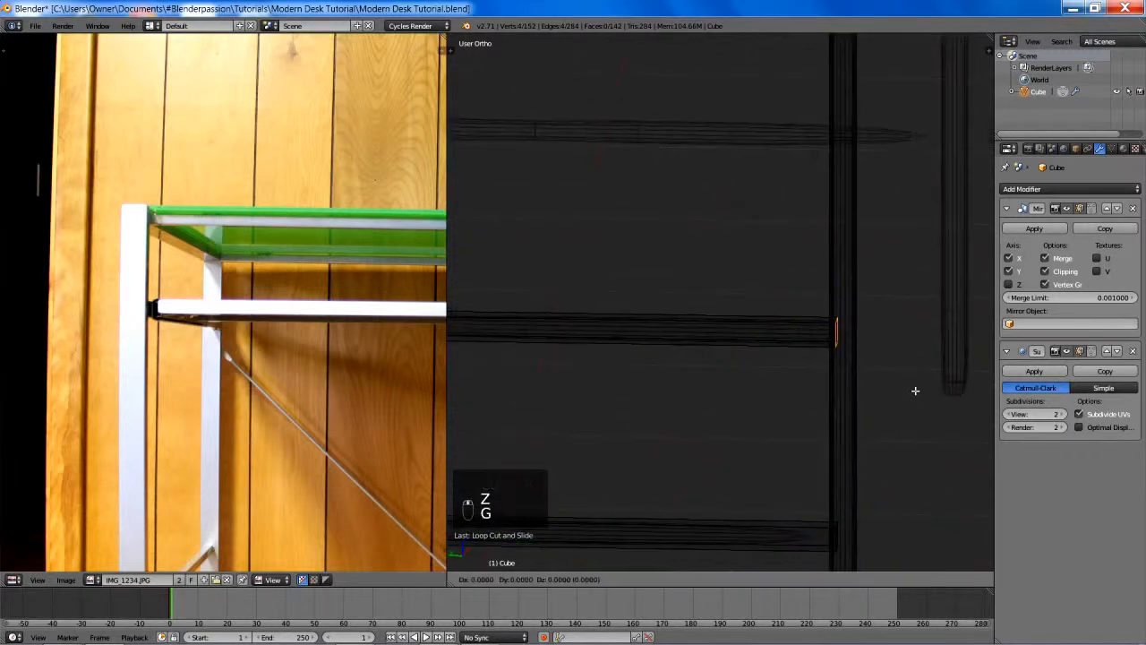
key(g)
click(897, 392)
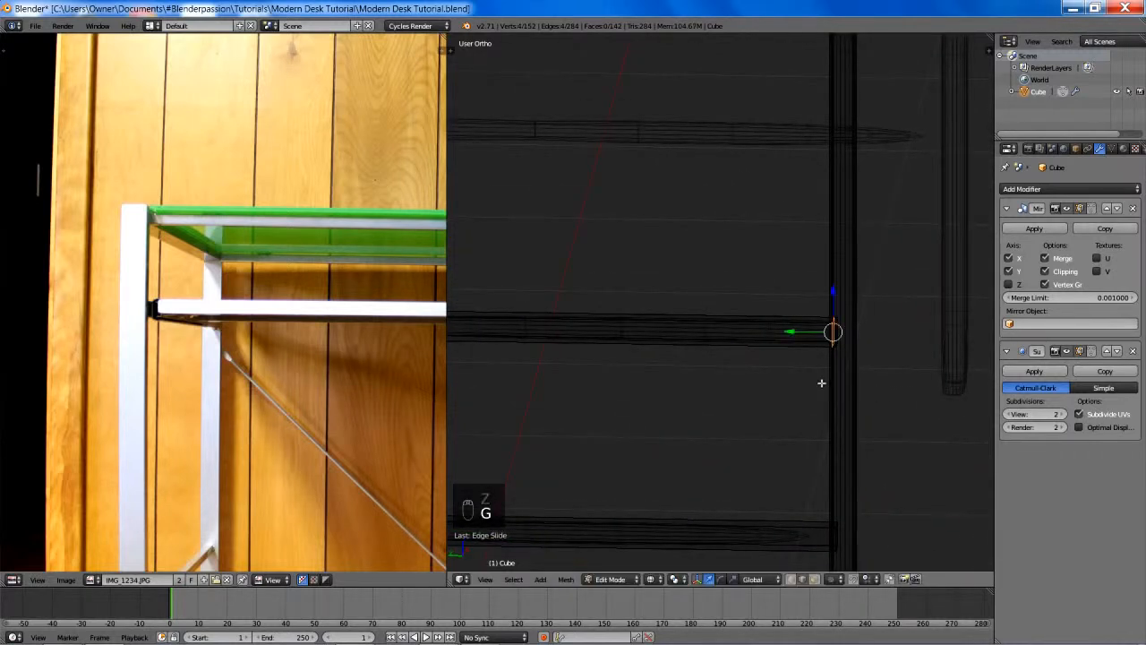
key(z)
- Add two lengthwise loop cuts along the middle crossbar in wireframe, sliding them to its upper and lower edges, and return to solid shading
key(ctrl+r)
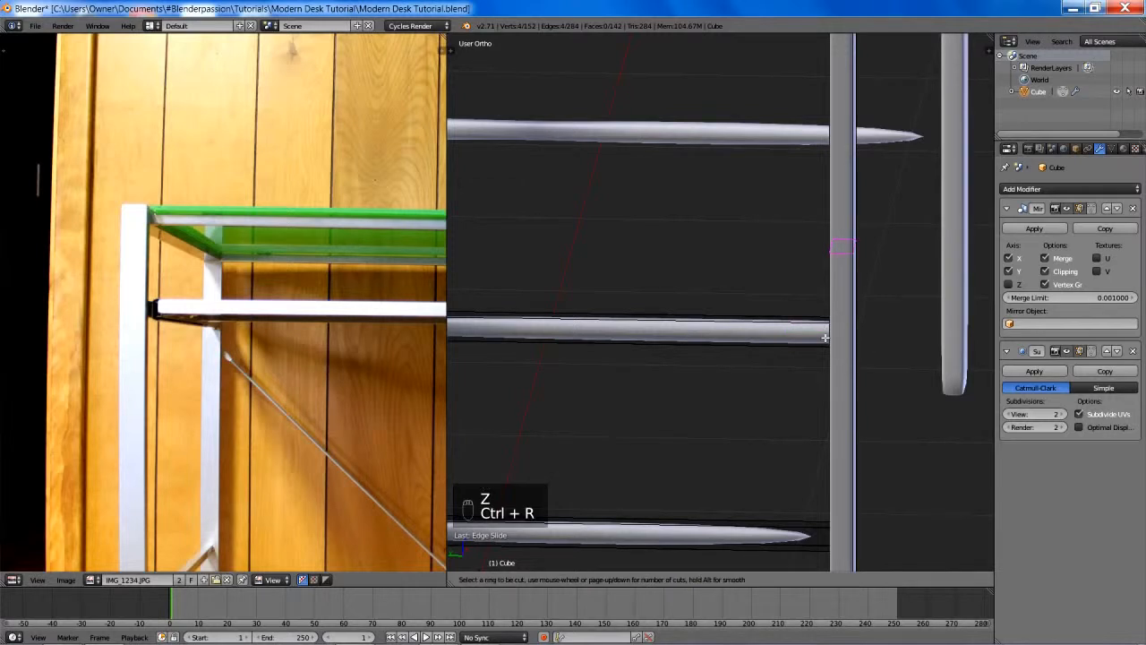
key(z)
key(ctrl+r)
click(839, 334)
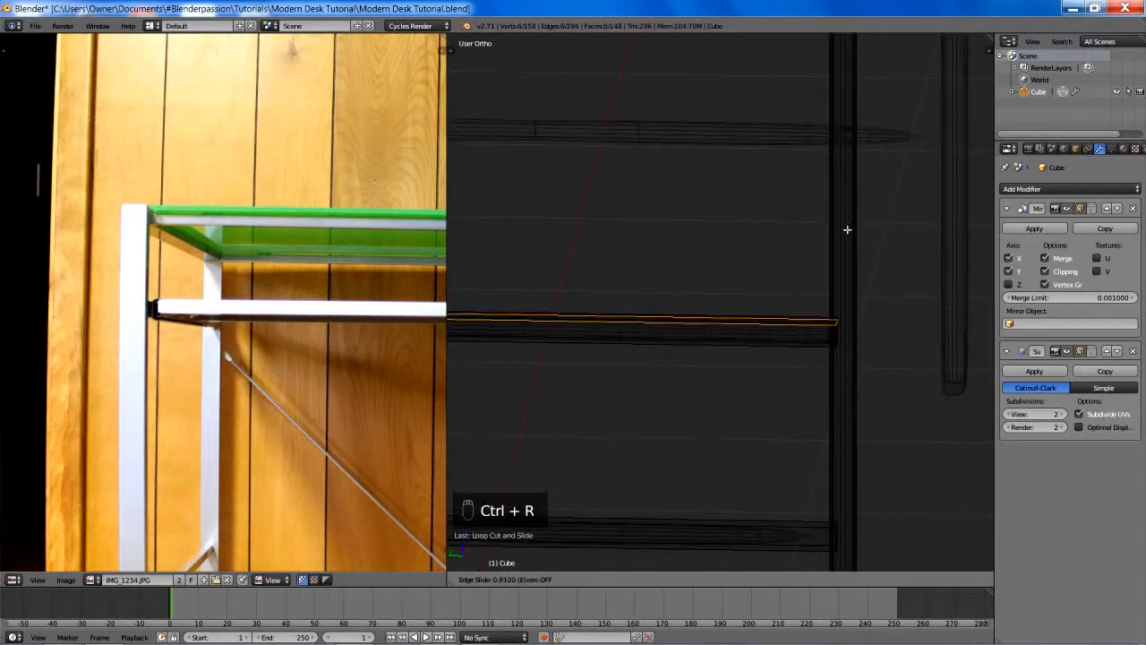
click(836, 332)
key(ctrl+r)
click(836, 334)
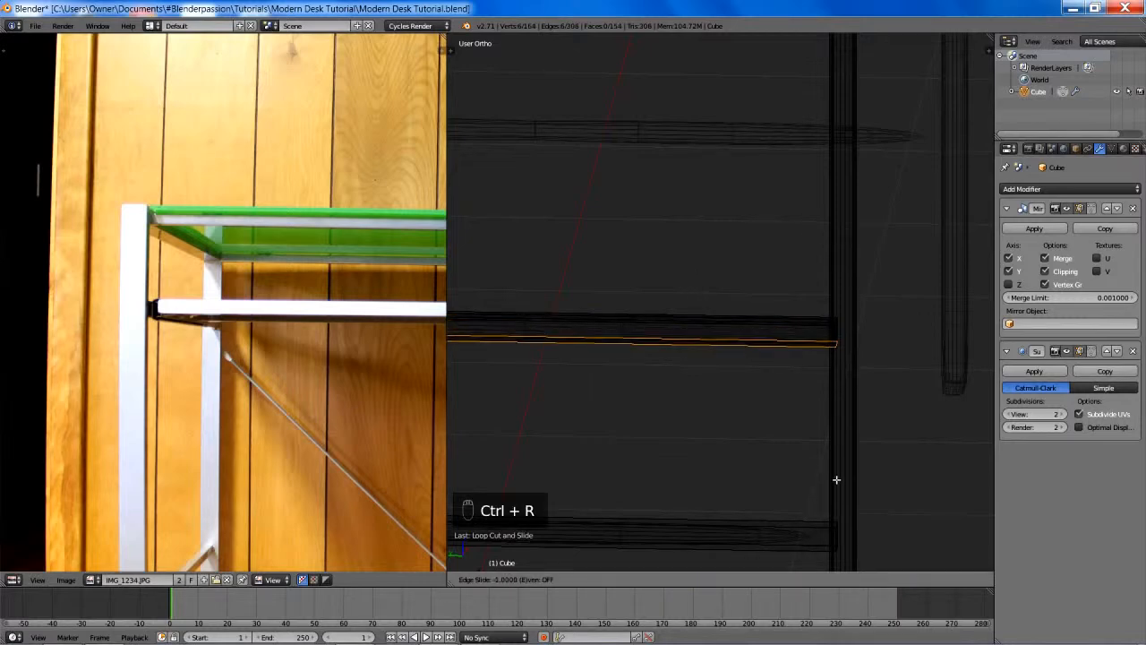
click(844, 430)
key(z)
scroll(719, 366, down, 4)
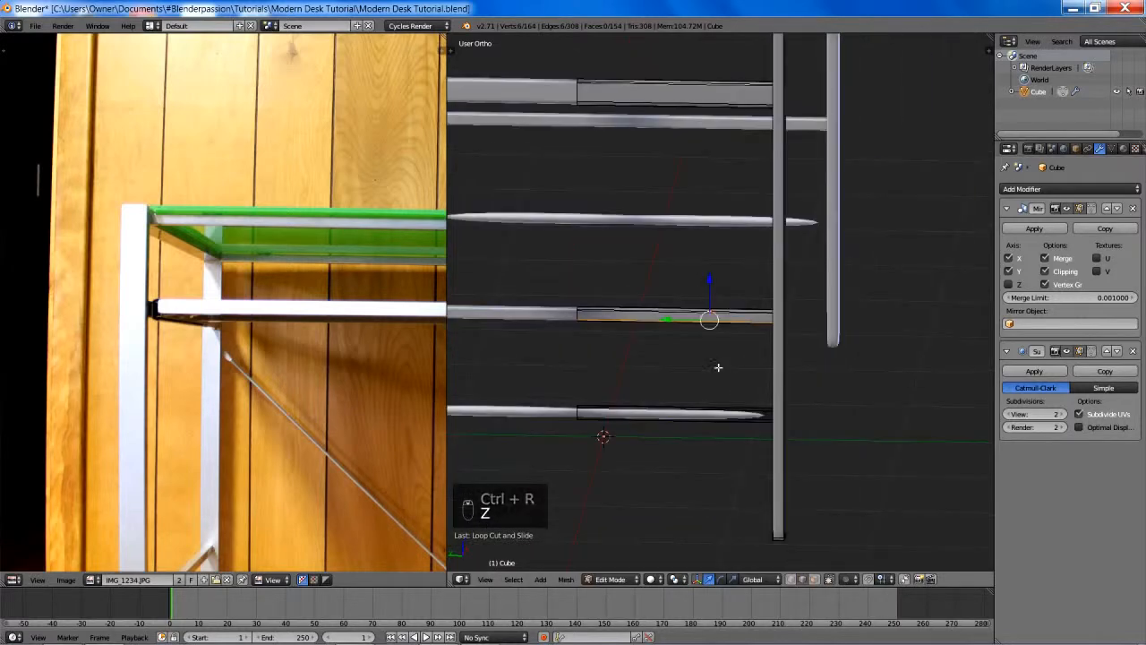
- Add a crosswise loop cut to the side frame's middle crossbar and slide it to the mirror centre
shift+middle_drag(719, 365, 785, 381)
scroll(785, 381, up, 3)
key(a)
scroll(731, 371, down, 1)
key(ctrl+r)
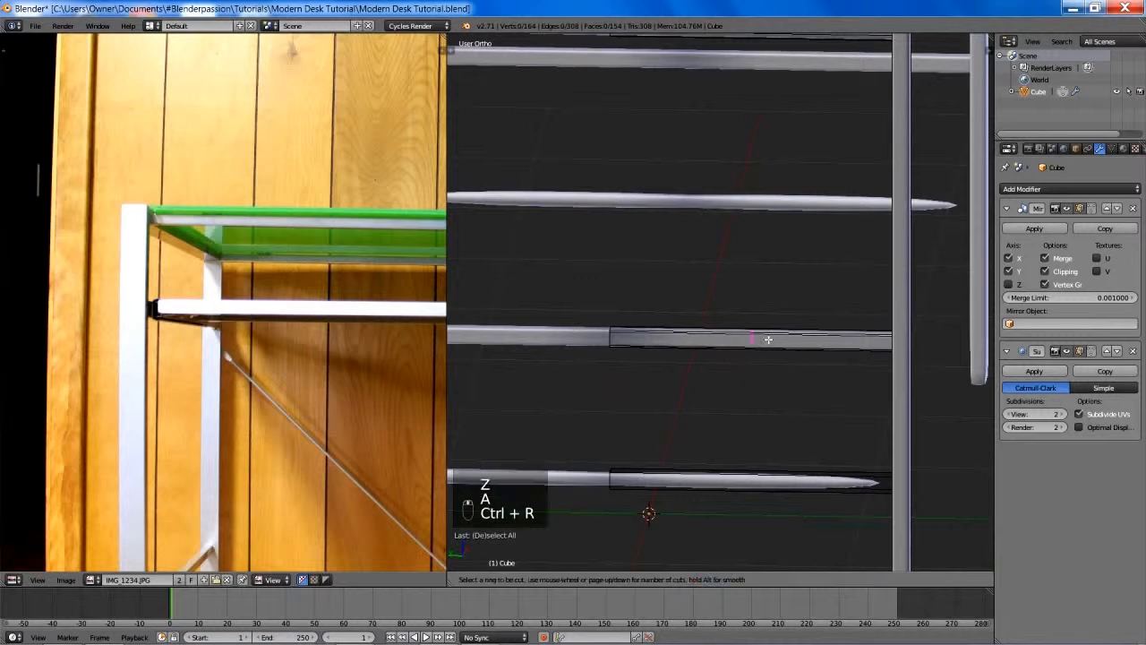
click(767, 339)
click(582, 381)
- Add two crosswise loop cuts to the lowest crossbar, one slid to the mirror centre and the other to the end at the leg
shift+middle_drag(699, 415, 728, 313)
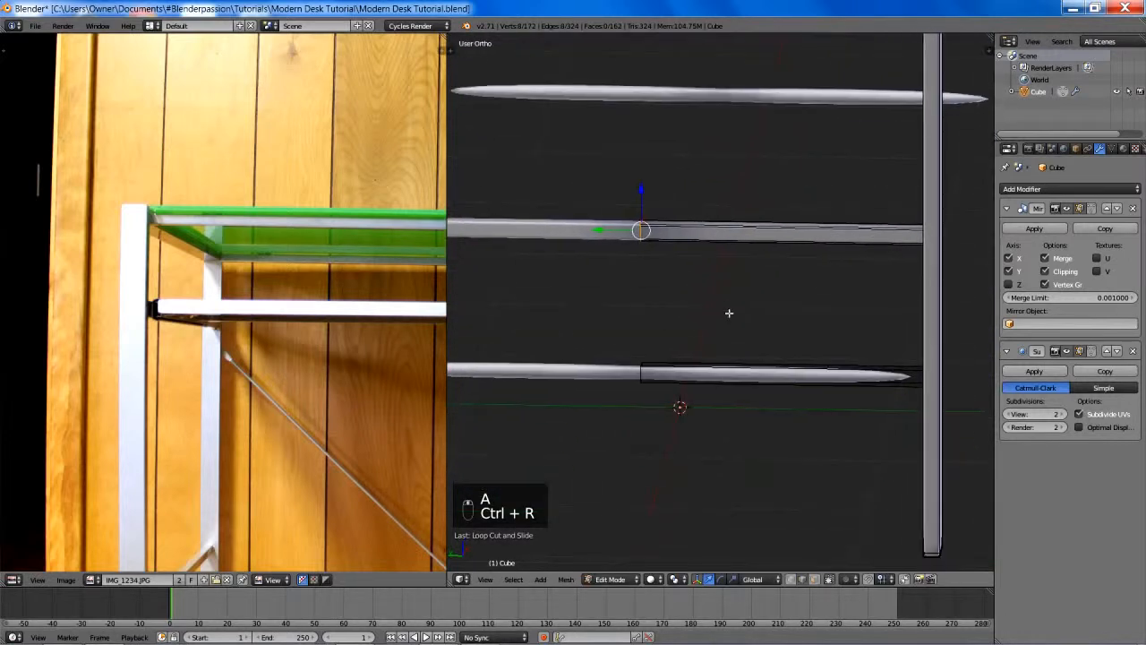
key(a)
key(ctrl+r)
click(772, 378)
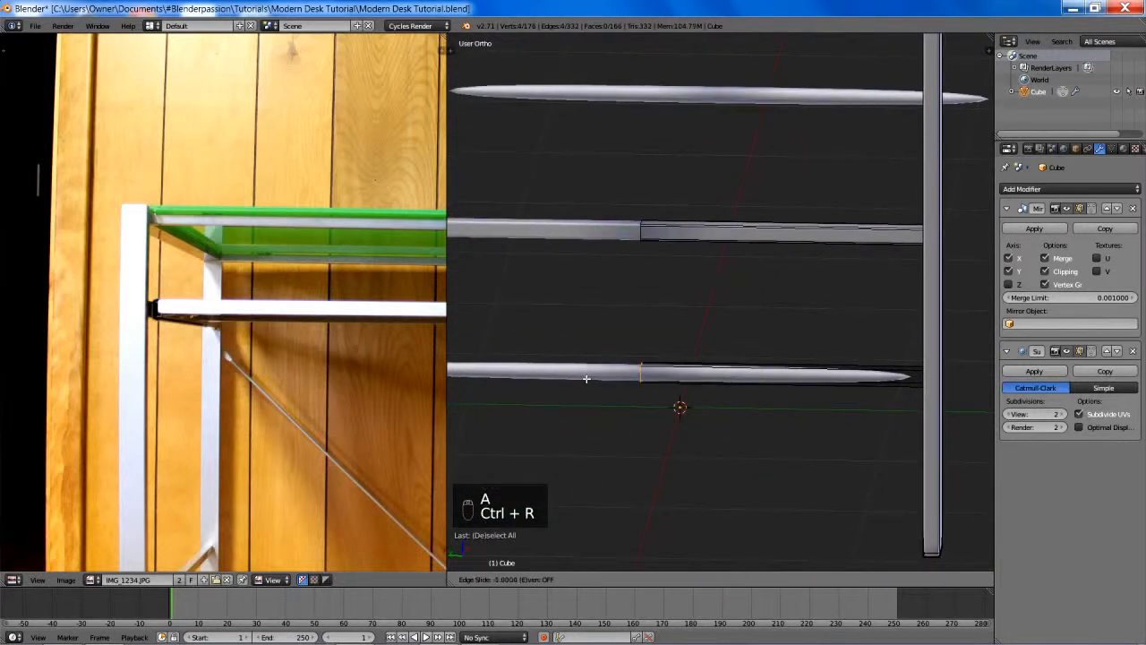
click(597, 380)
shift+middle_drag(805, 376, 700, 370)
key(ctrl+r)
click(797, 372)
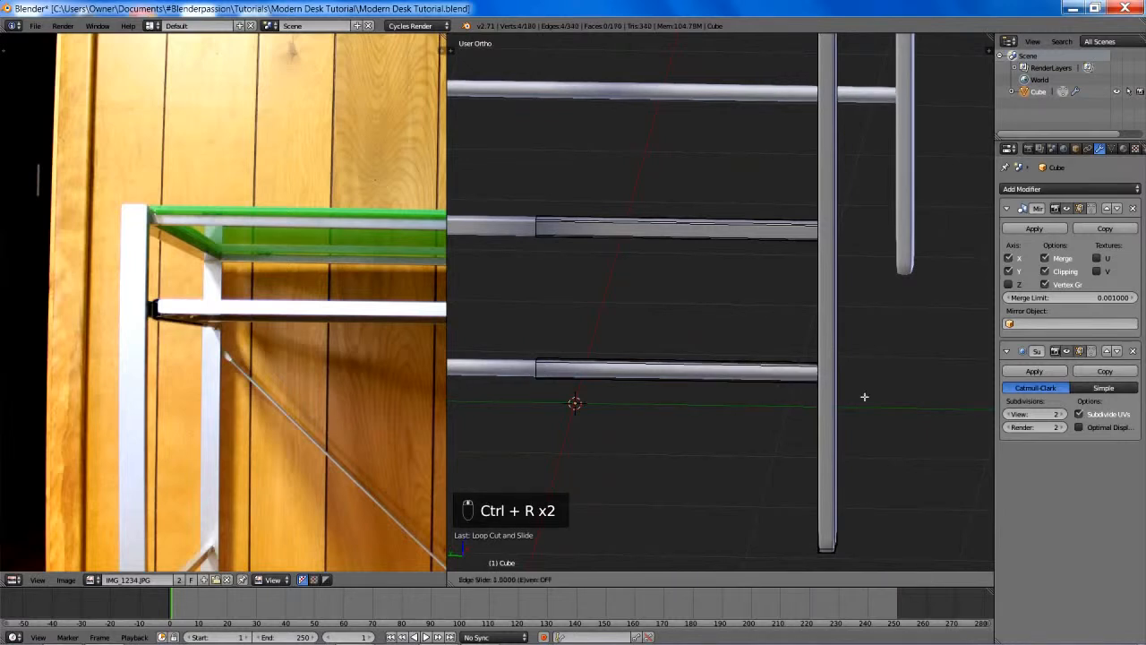
click(802, 395)
- Fine-tune the lowest crossbar's end loop with an edge slide in wireframe, then restore solid shading
key(z)
shift+middle_drag(849, 404, 785, 396)
scroll(797, 390, up, 7)
key(g)
key(g)
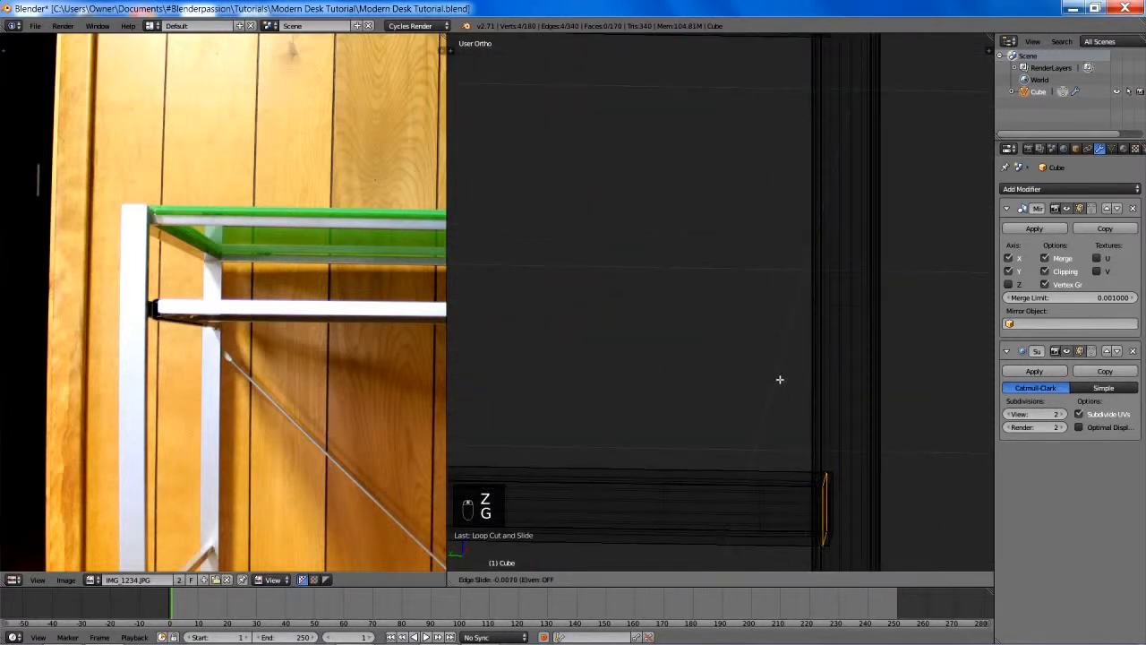
click(779, 380)
key(z)
- Add two lengthwise loop cuts along the lowest crossbar in wireframe, sliding them to its upper and lower edges, and return to solid shading
scroll(779, 381, down, 3)
key(ctrl+r)
key(z)
key(ctrl+r)
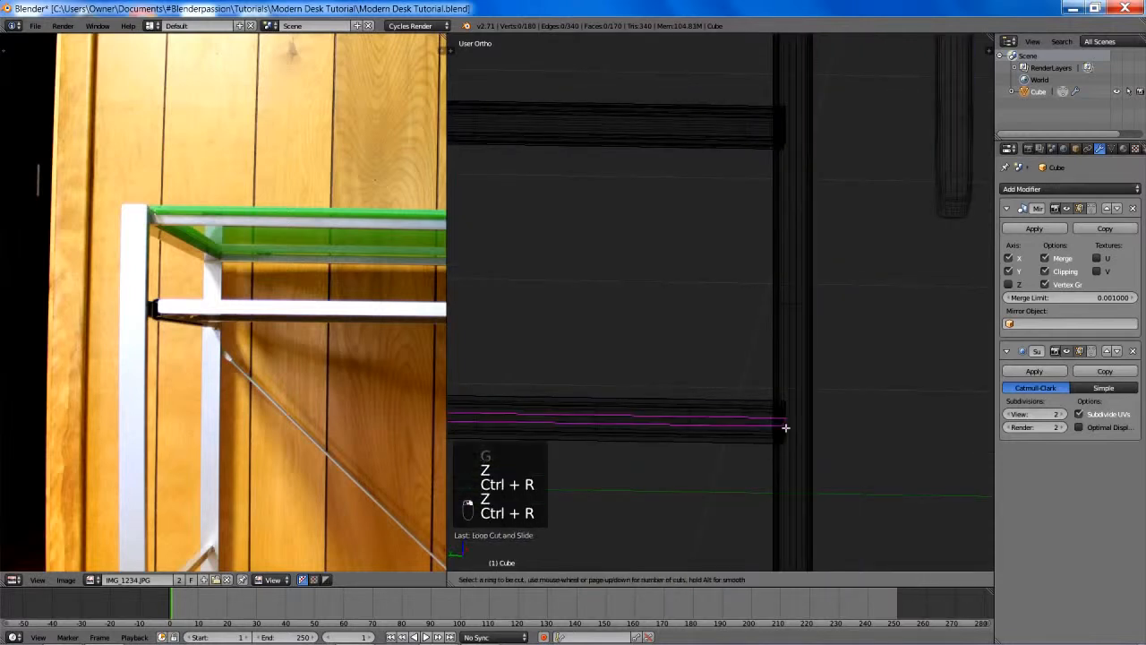
click(785, 427)
click(772, 274)
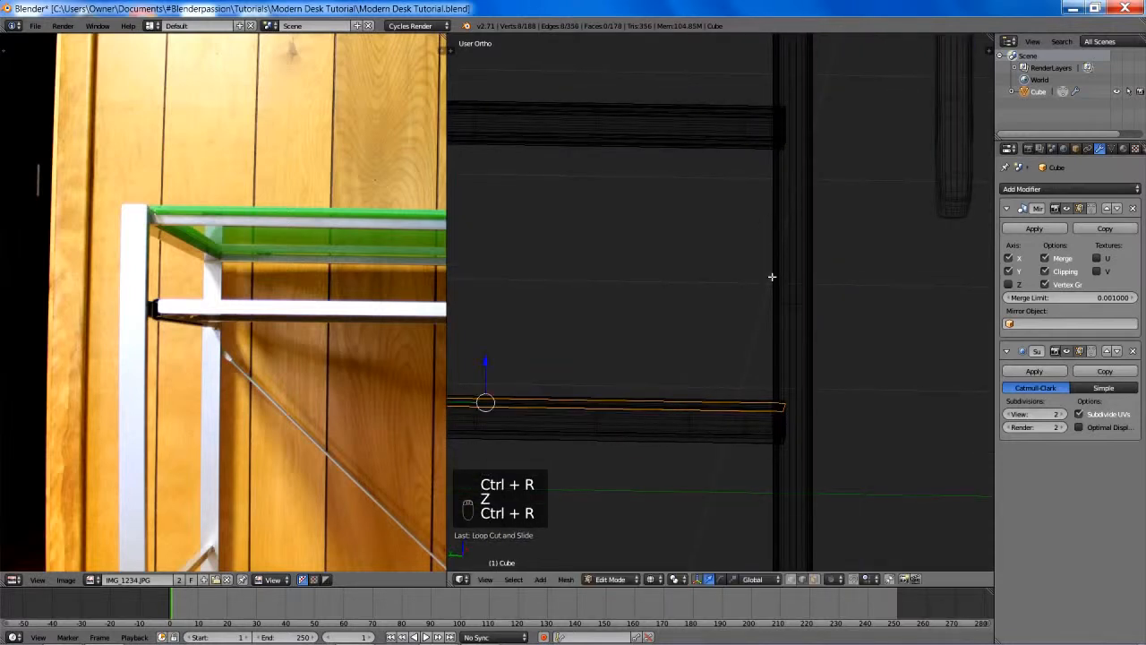
key(ctrl+r)
click(786, 429)
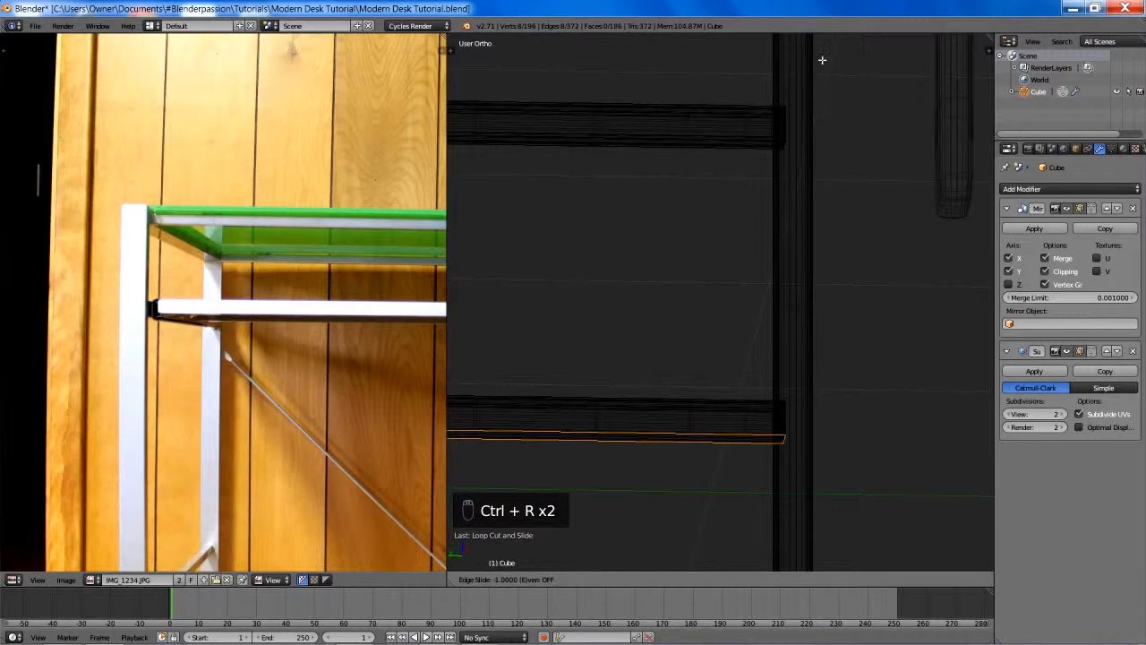
click(804, 82)
key(z)
scroll(690, 230, down, 5)
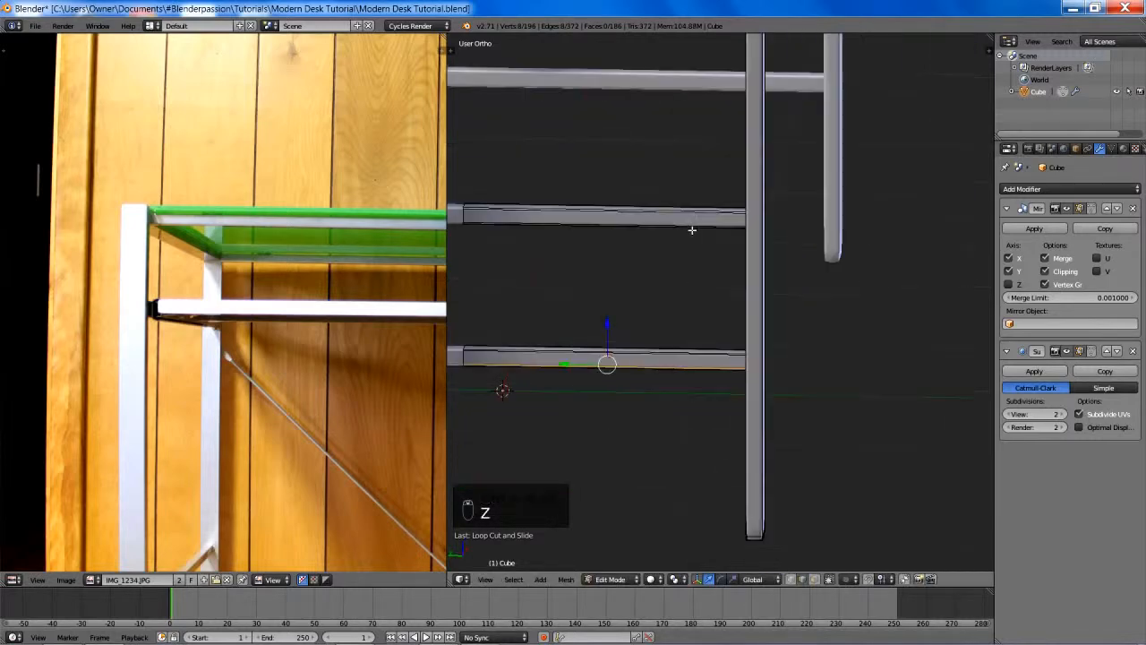
shift+middle_drag(690, 230, 716, 248)
scroll(751, 218, up, 3)
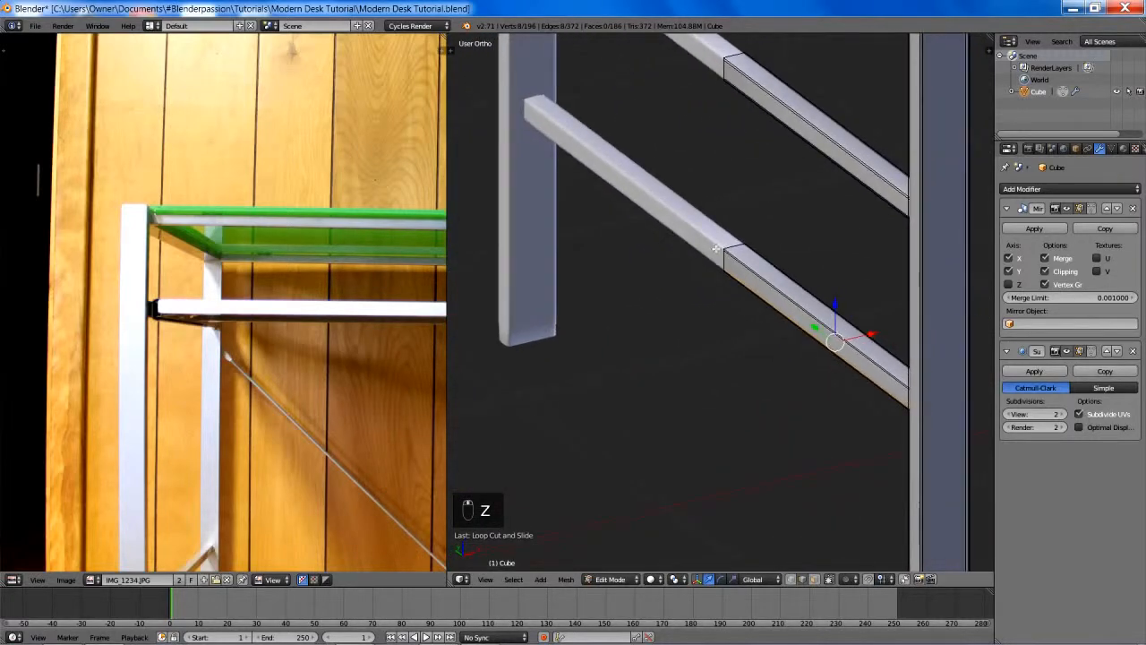
key(ctrl+r)
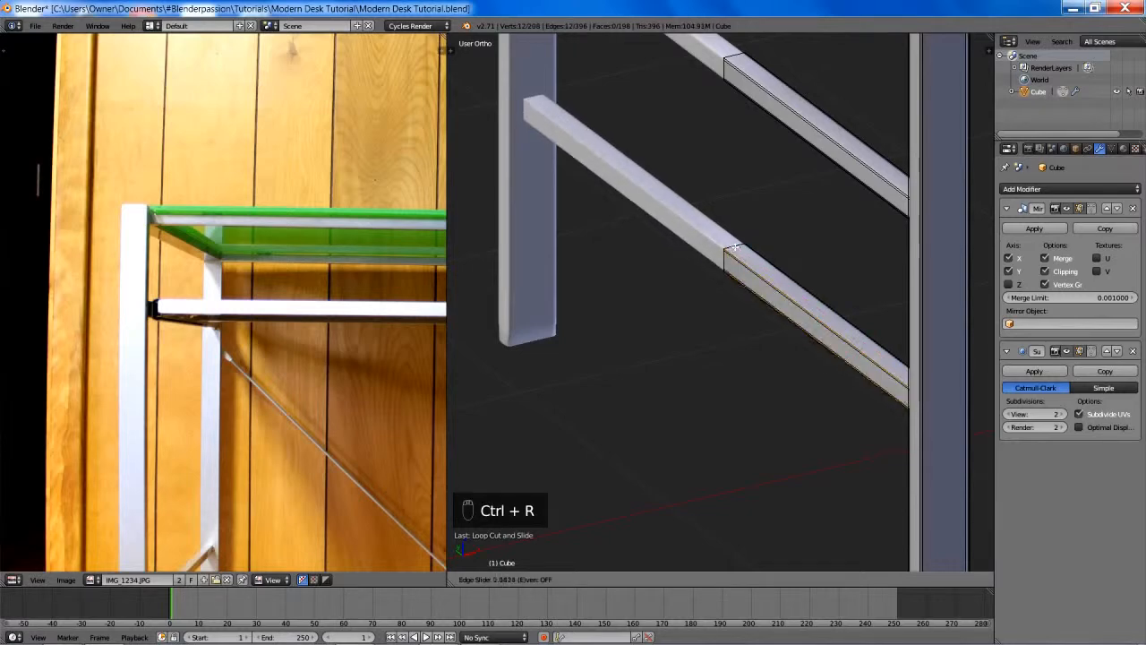
right_click(728, 253)
key(ctrl+z)
scroll(779, 277, up, 8)
shift+middle_drag(778, 276, 764, 445)
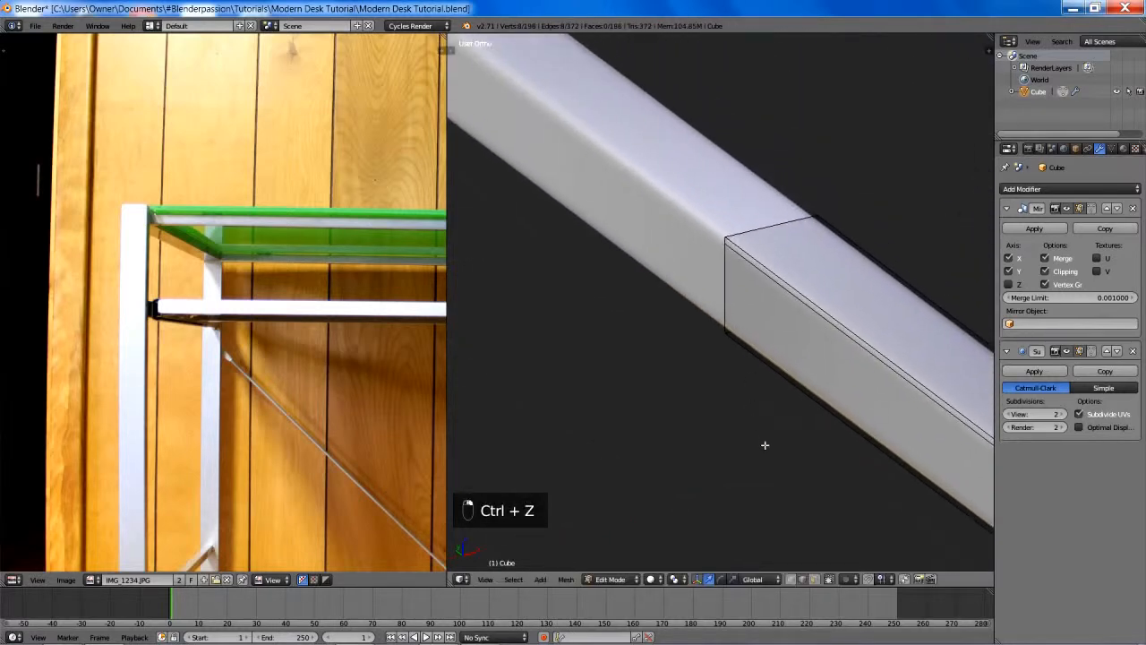
middle_drag(774, 340, 759, 318)
scroll(759, 318, down, 10)
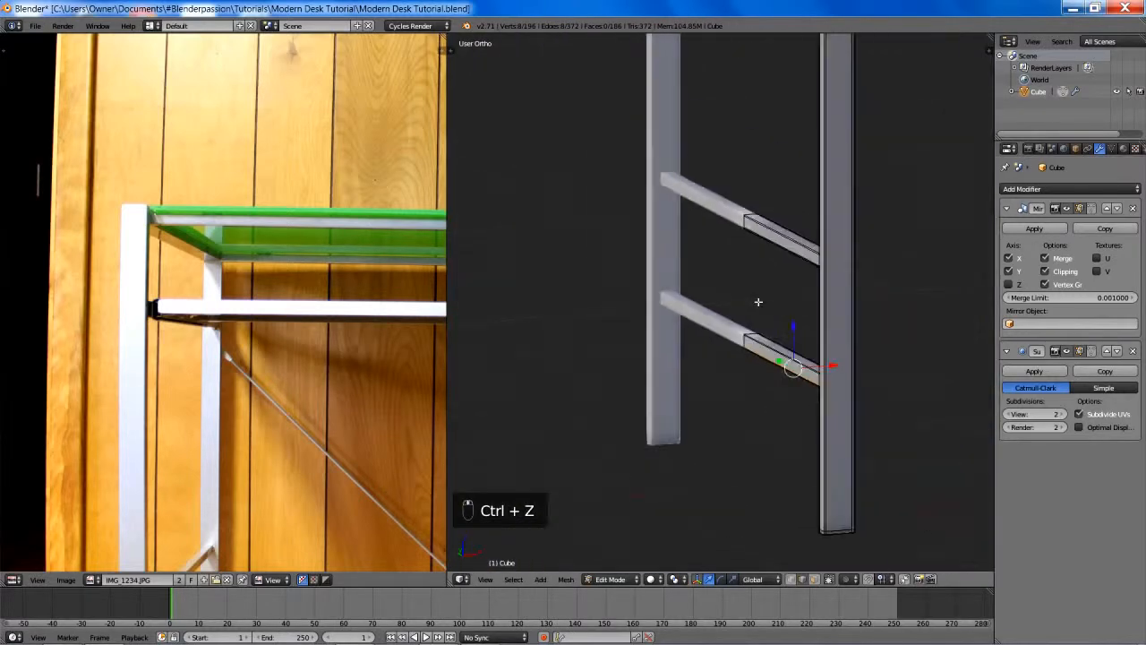
- Add a crosswise loop cut to the long horizontal rail joining the side frames and place it at the mirror centre
scroll(760, 300, down, 1)
shift+middle_drag(812, 209, 747, 424)
scroll(749, 416, down, 2)
scroll(752, 386, up, 1)
shift+middle_drag(772, 305, 711, 379)
scroll(742, 328, down, 2)
middle_drag(742, 328, 770, 345)
key(ctrl+r)
click(836, 280)
scroll(770, 346, up, 4)
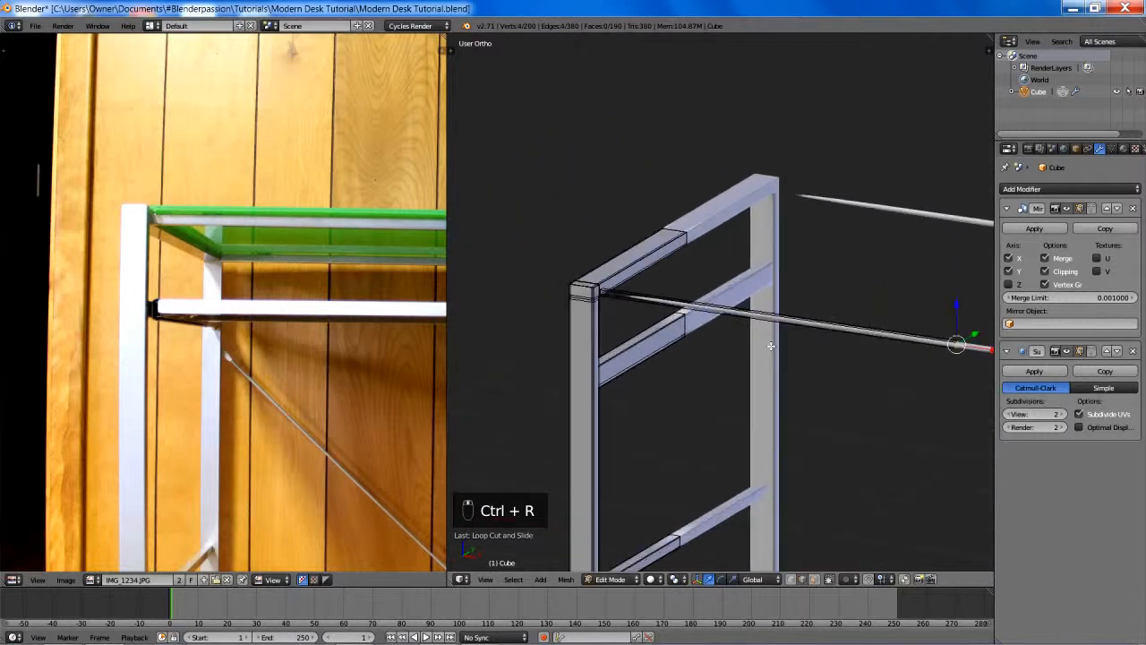
- Add another crosswise loop cut to the long rail and edge-slide it in wireframe to the end at the leg
key(ctrl+r)
click(887, 328)
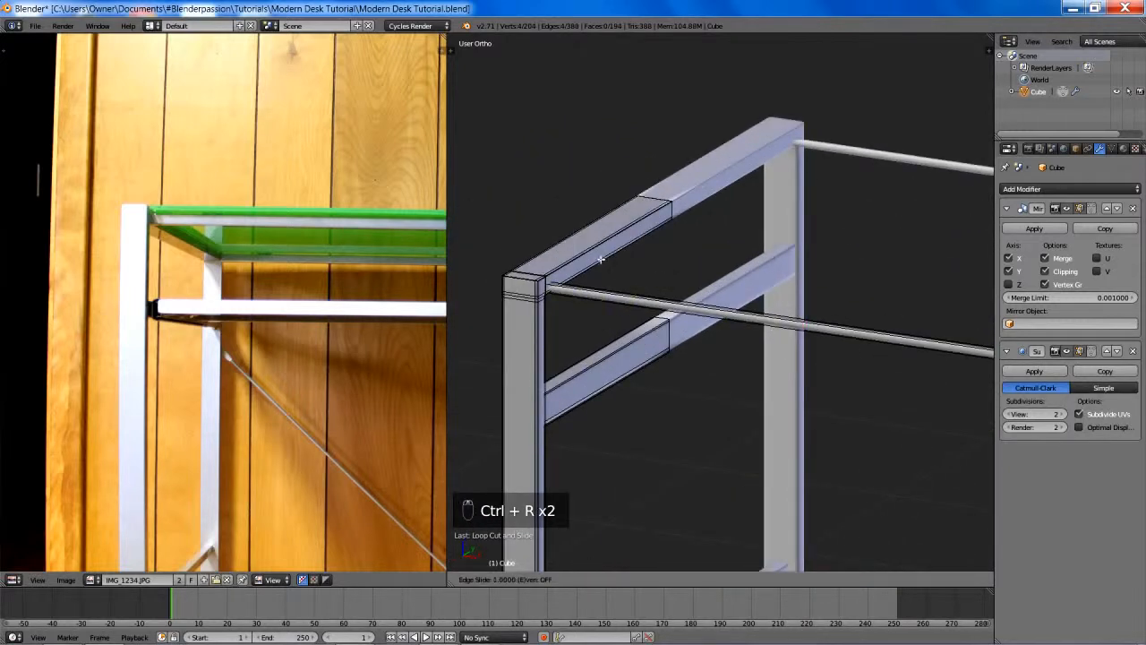
click(696, 277)
key(z)
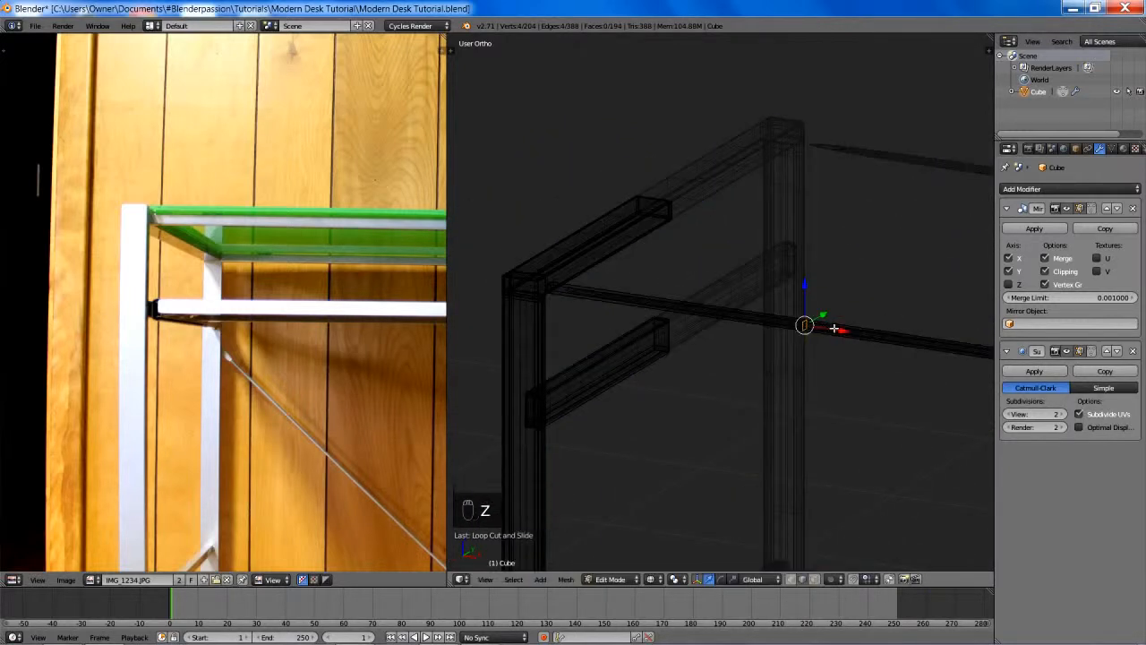
key(g)
key(g)
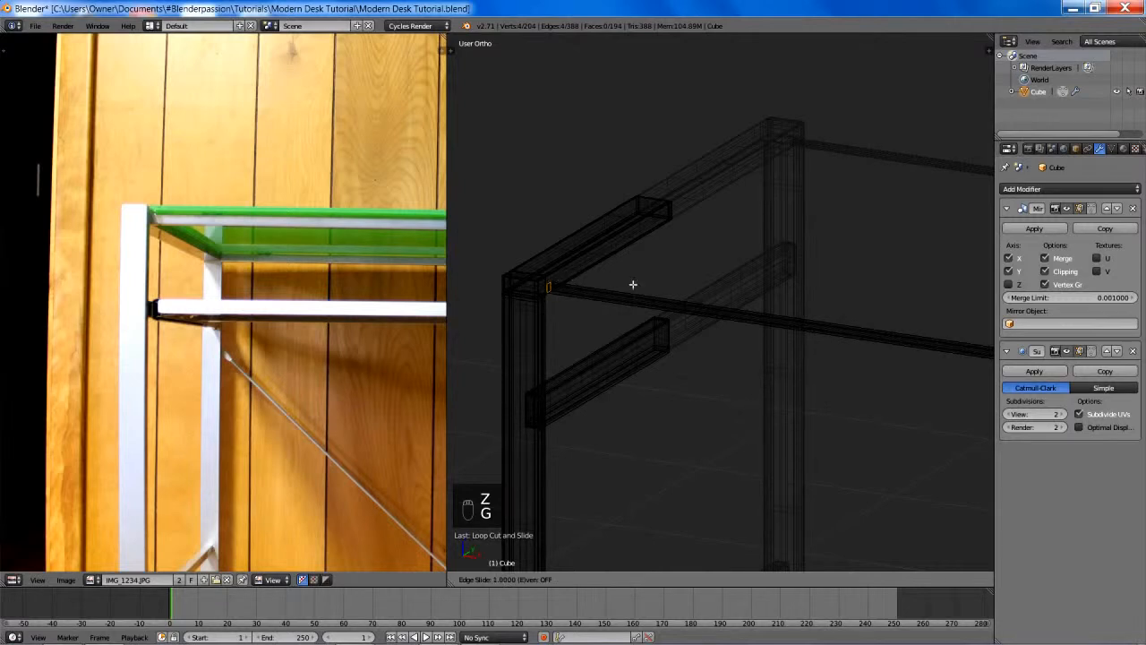
click(729, 299)
key(z)
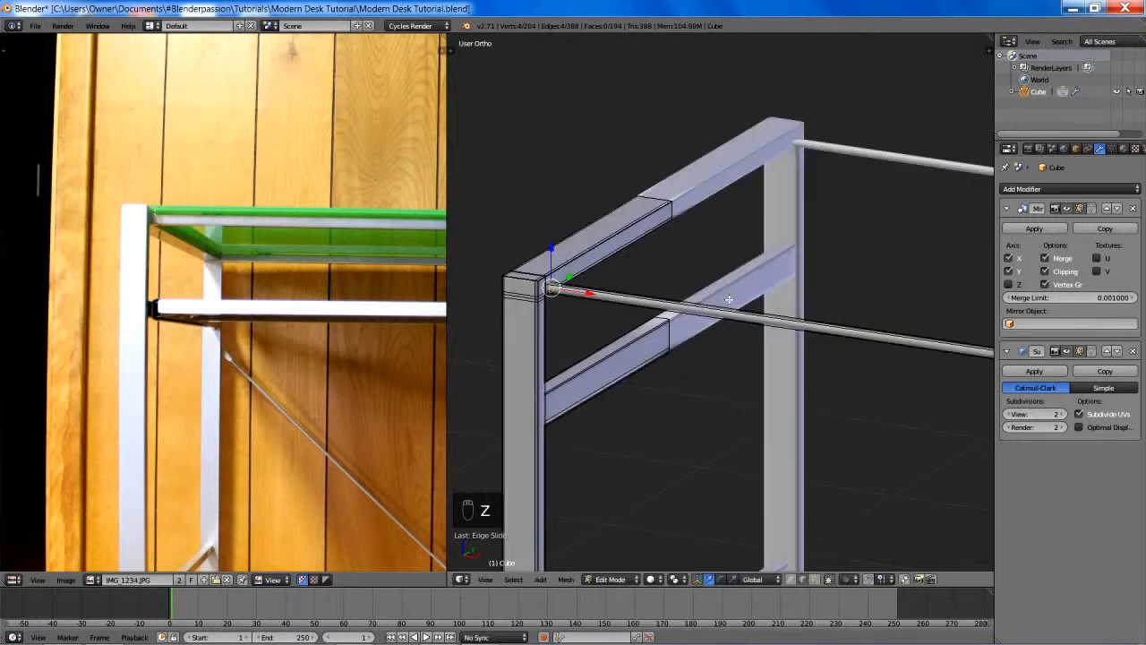
- Add two lengthwise loop cuts around the long rail, sliding them close to its upper and lower edges
key(ctrl+r)
click(559, 288)
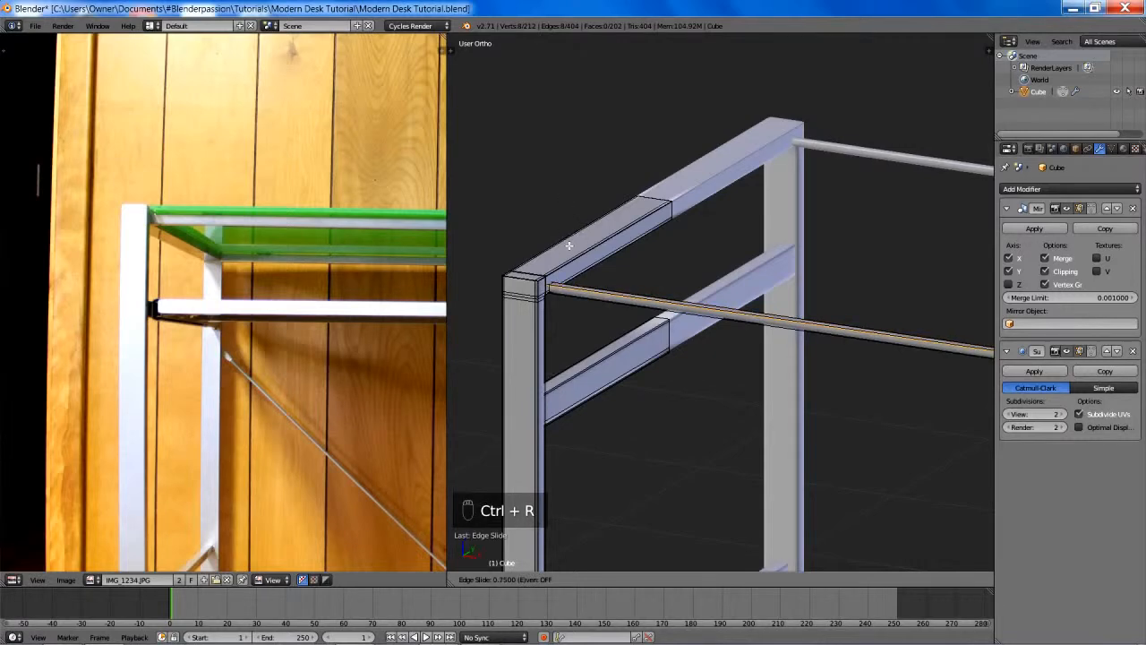
scroll(697, 268, up, 6)
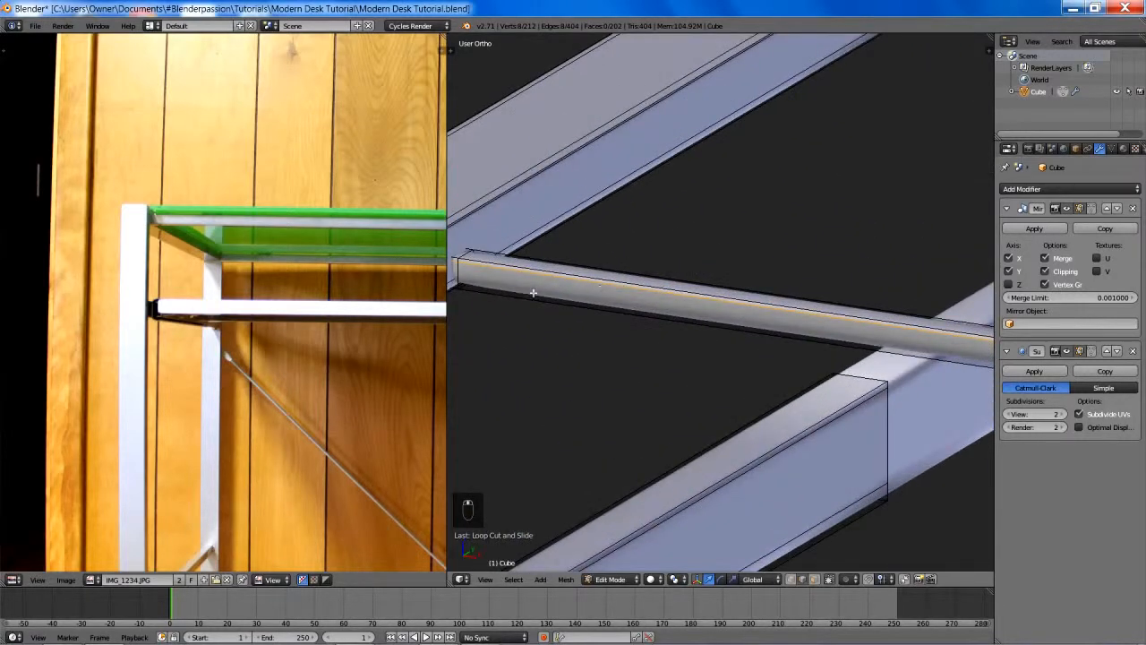
key(ctrl+r)
click(463, 282)
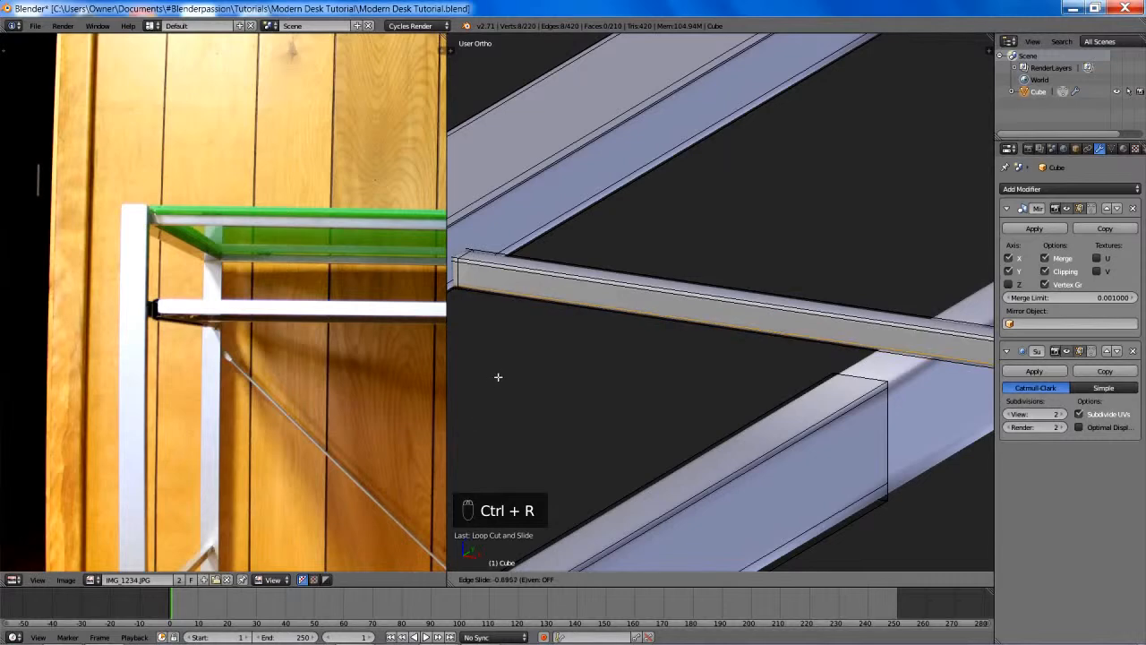
click(499, 382)
- Add two lengthwise loop cuts along the long rail's top face, sliding one close to each side edge
middle_drag(528, 341, 478, 335)
scroll(478, 335, down, 4)
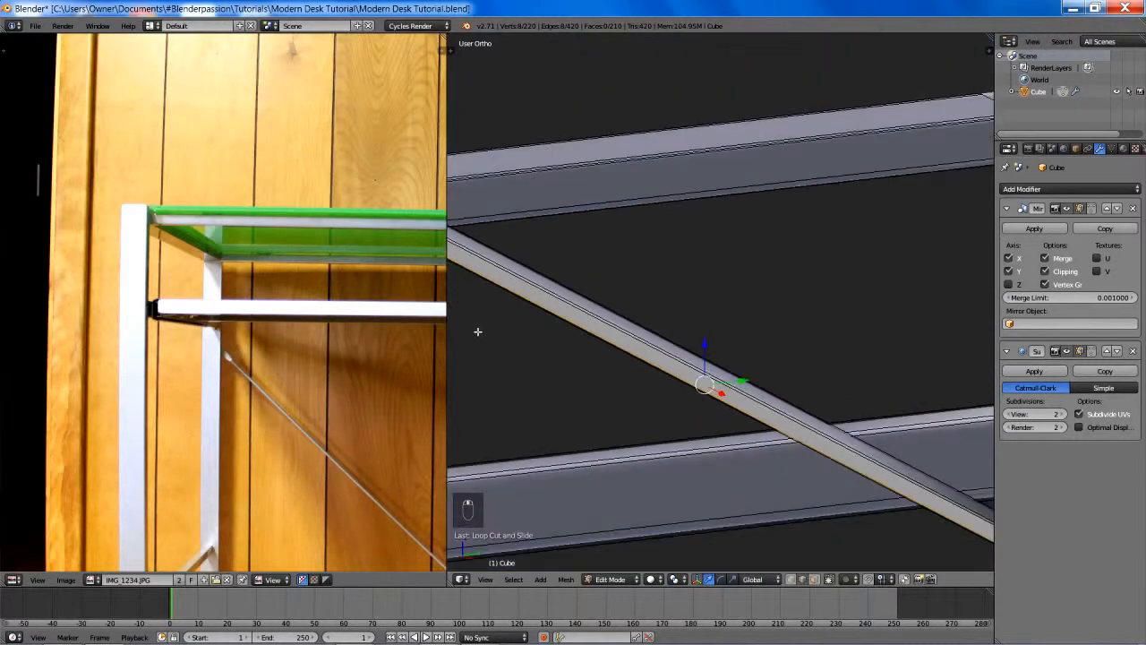
shift+middle_drag(573, 295, 763, 325)
scroll(786, 323, up, 3)
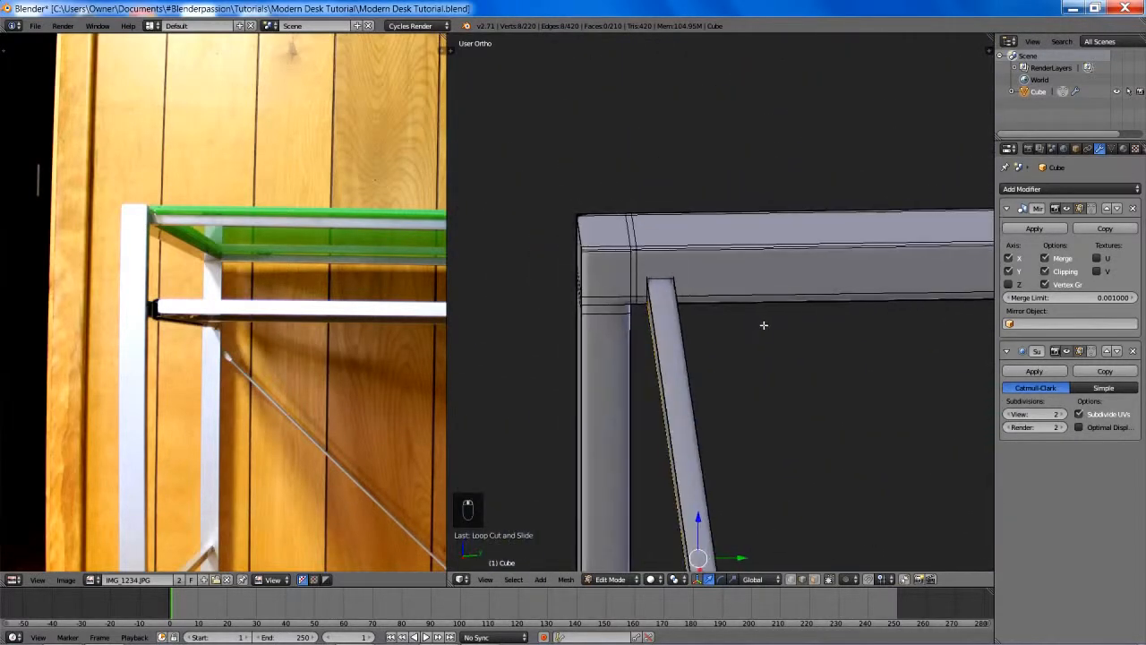
scroll(694, 295, up, 2)
middle_drag(694, 295, 691, 290)
key(ctrl+r)
click(645, 265)
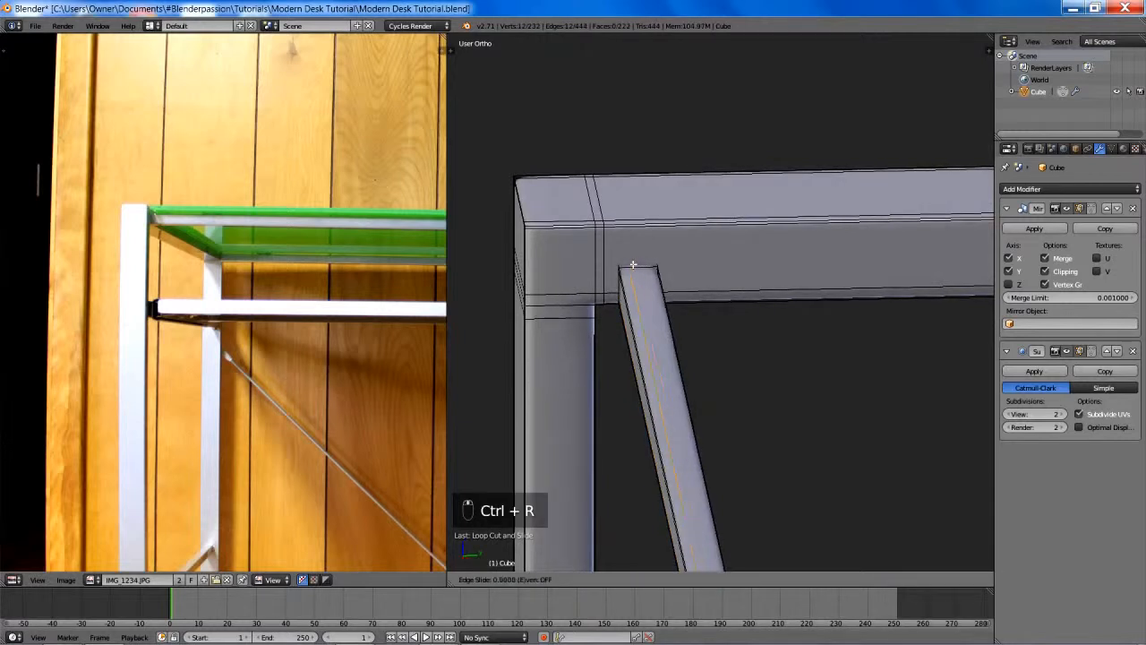
click(702, 259)
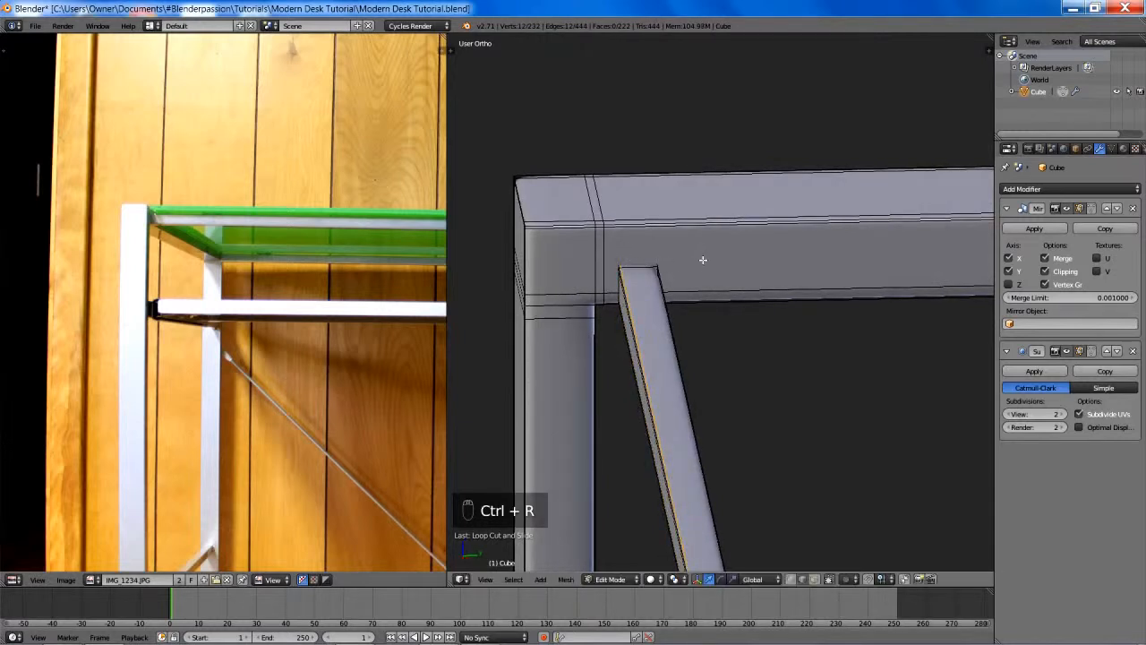
click(637, 269)
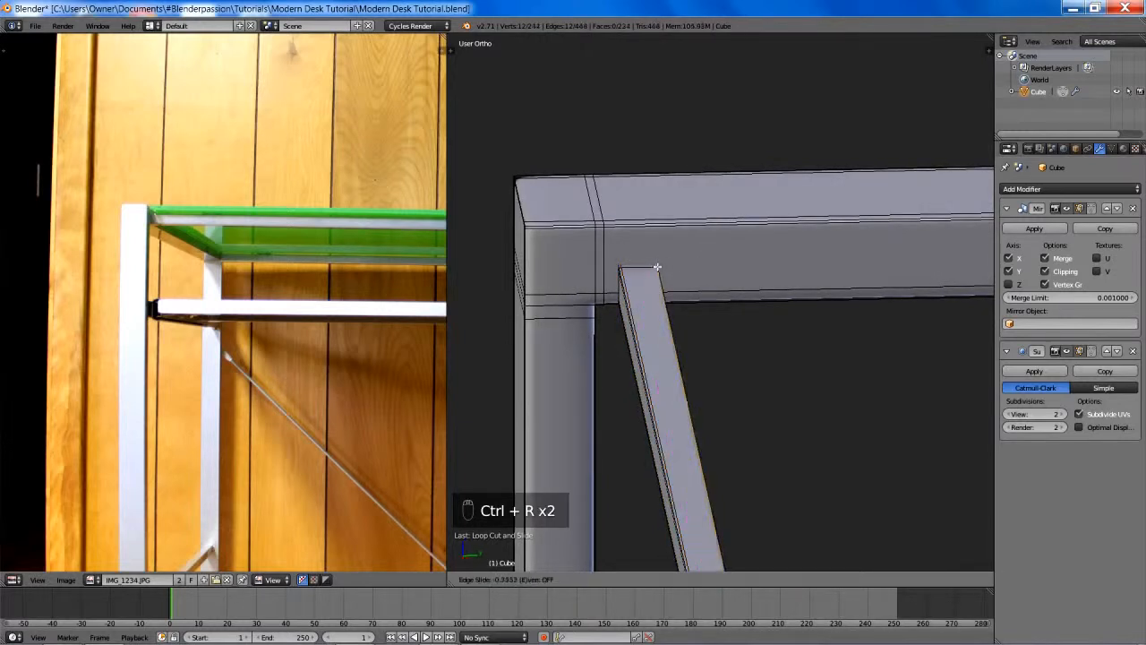
click(596, 273)
- Leave mesh editing for Object Mode, deselect everything and save over the existing desk file
middle_drag(606, 268, 787, 323)
scroll(665, 206, down, 2)
shift+middle_drag(865, 398, 630, 197)
scroll(633, 197, down, 2)
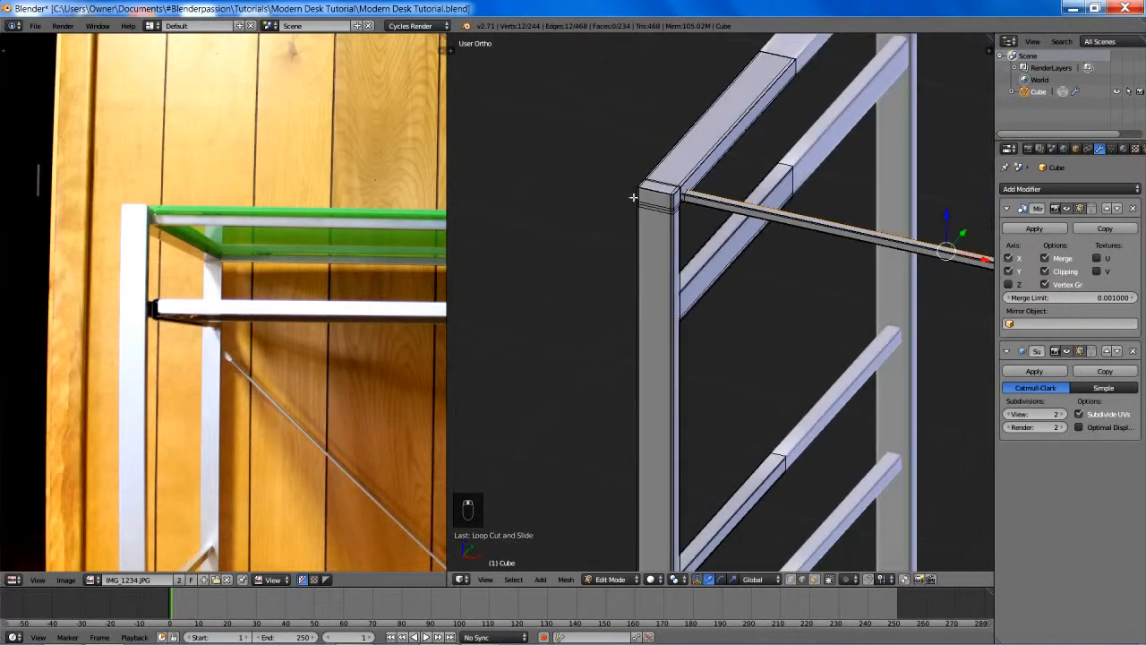
key(a)
key(Tab)
scroll(849, 325, down, 3)
middle_drag(849, 325, 529, 205)
key(a)
key(a)
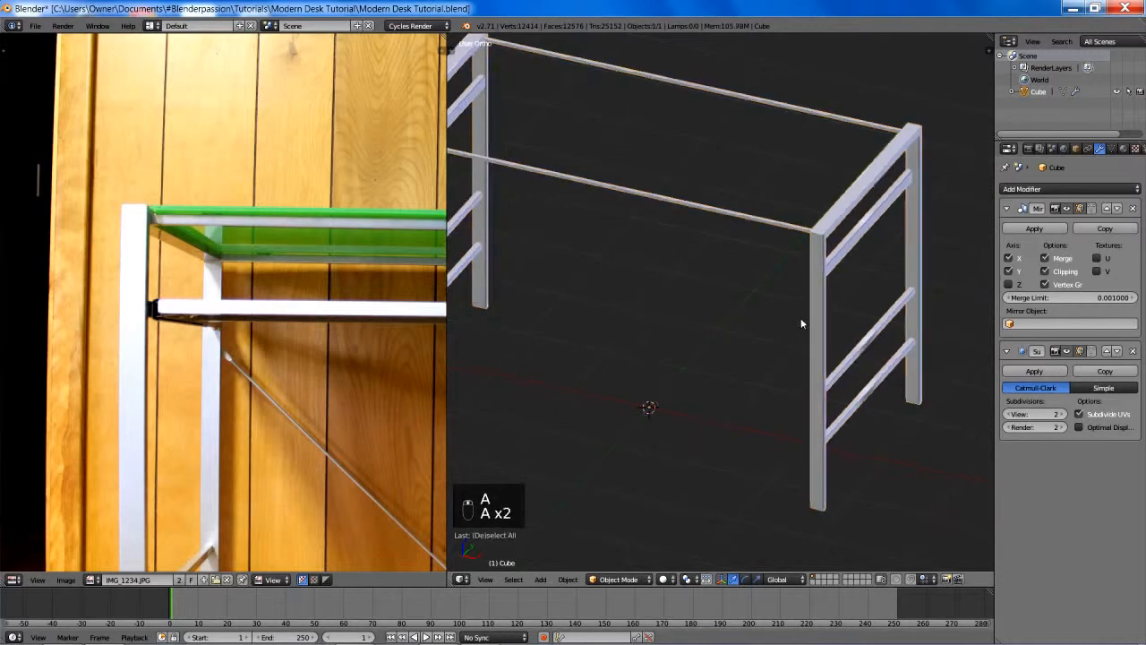
middle_drag(801, 323, 520, 522)
key(ctrl+s)
click(709, 286)
- Examine the frame's corner joints, crossbars and long rails from several angles for clean, sharp edges
scroll(725, 301, up, 6)
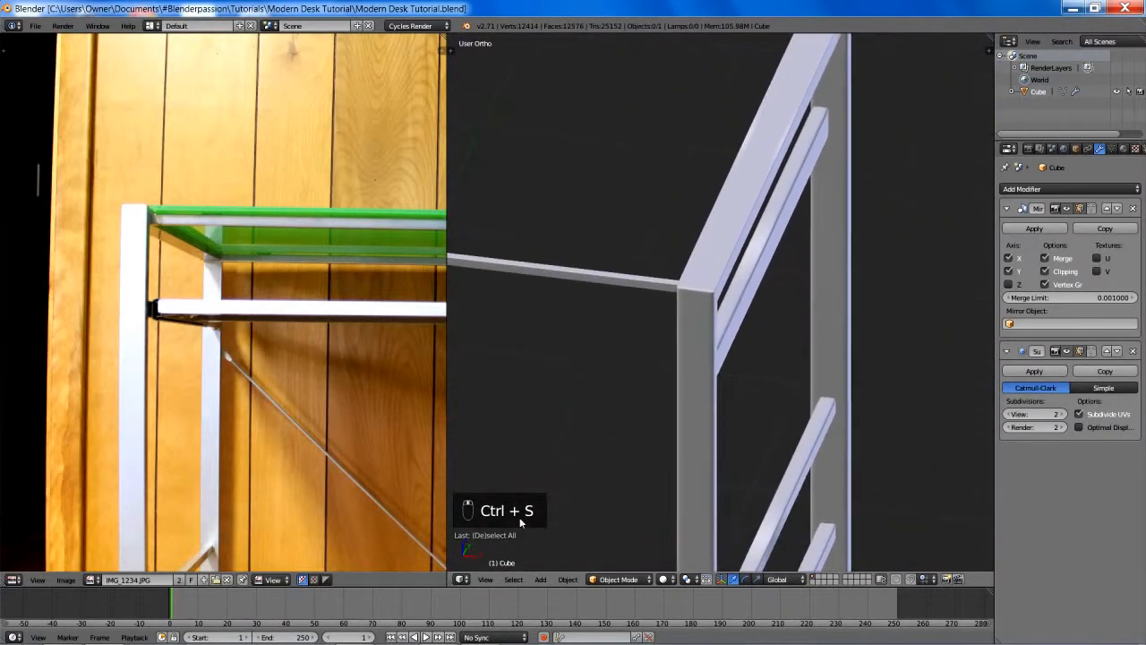
scroll(703, 396, up, 6)
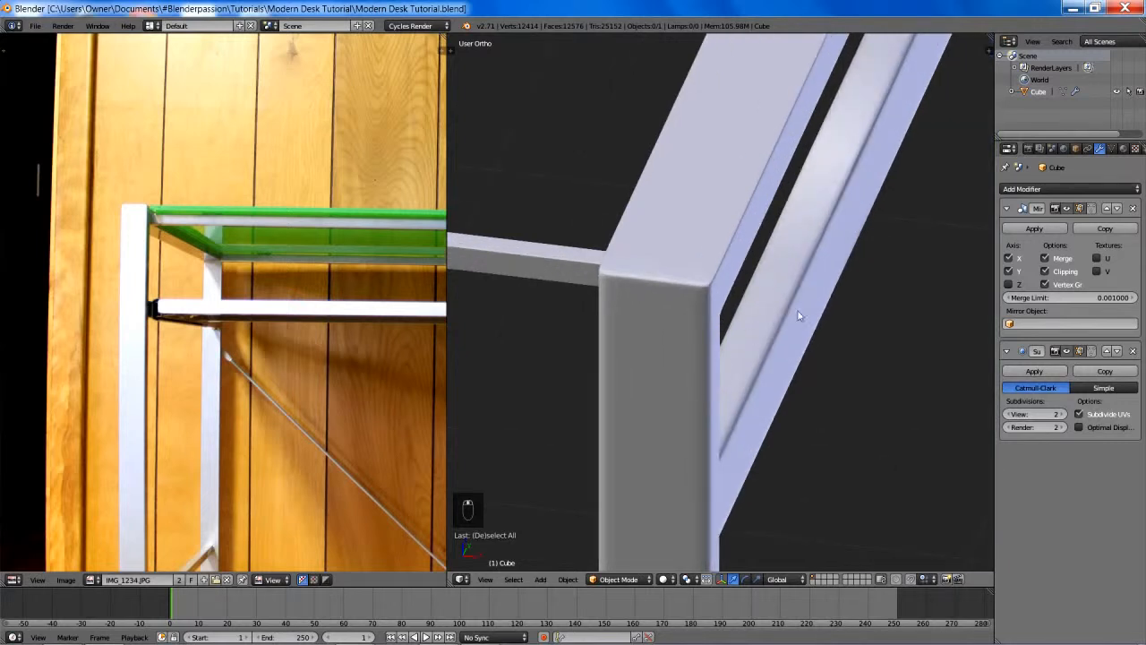
scroll(800, 315, down, 5)
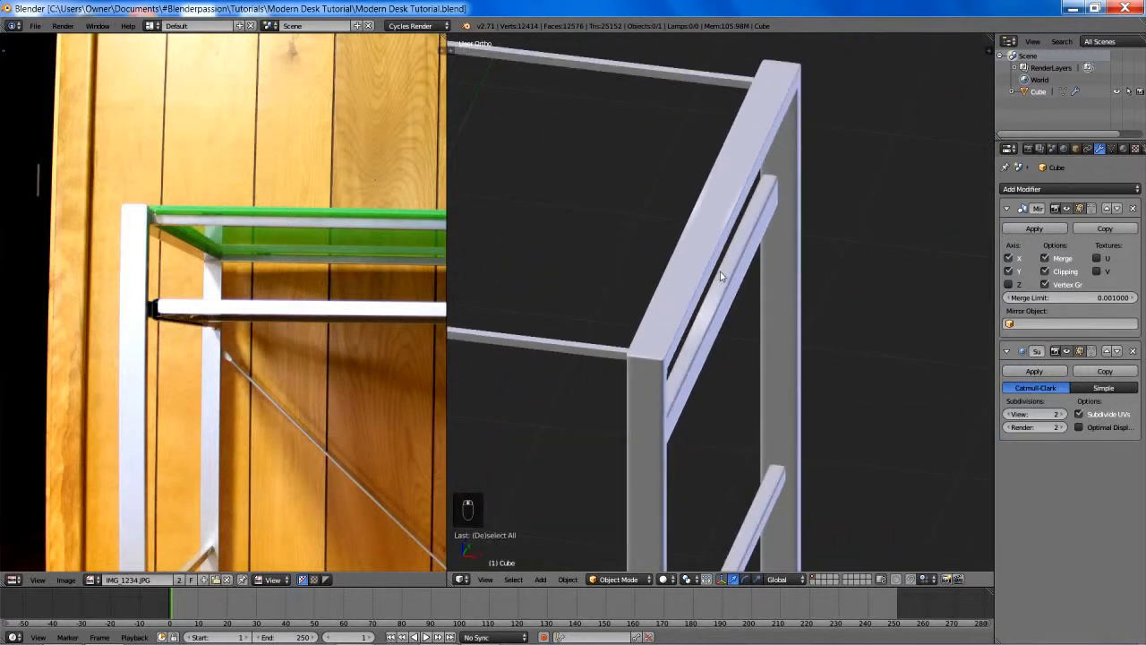
scroll(720, 271, down, 6)
scroll(796, 312, up, 3)
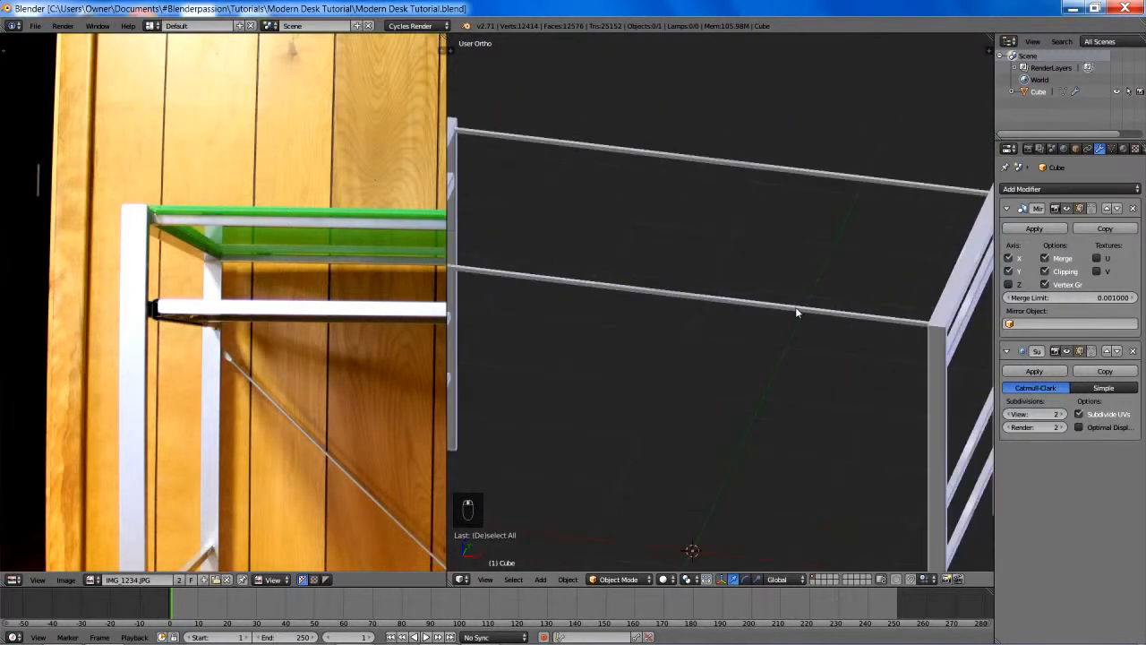
scroll(799, 286, down, 5)
scroll(779, 309, up, 2)
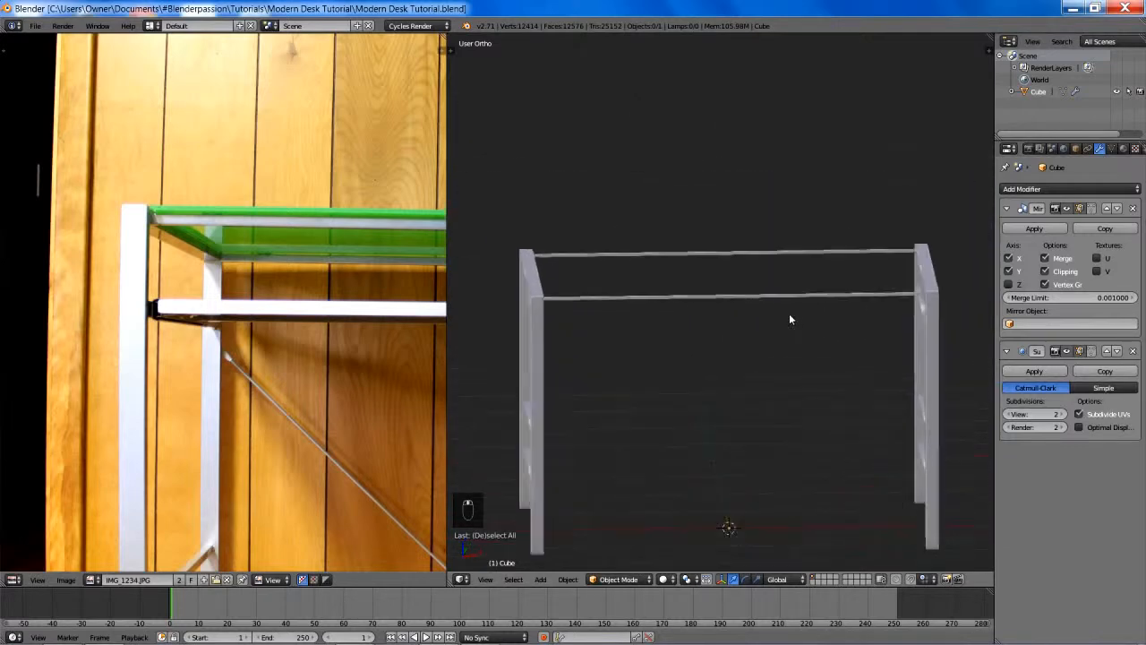
middle_drag(789, 313, 537, 359)
- Add a cube mesh for the glass desktop and raise it to the height of the frame's top rails
scroll(340, 248, down, 3)
middle_drag(270, 266, 159, 274)
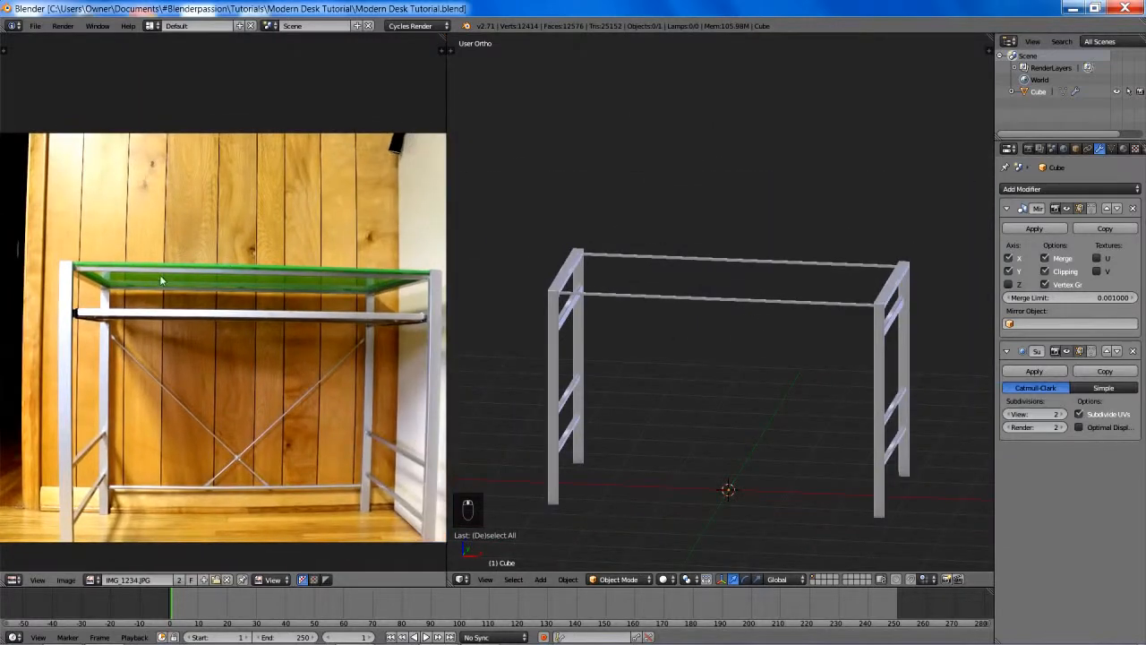
middle_drag(731, 290, 745, 287)
key(shift+a)
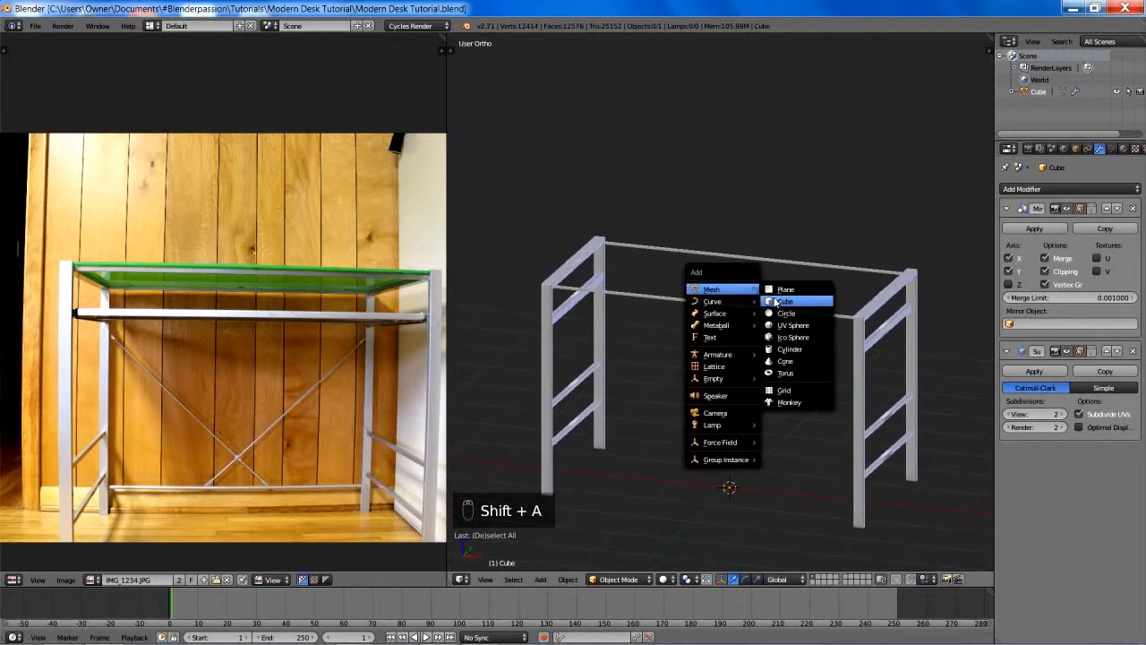
click(777, 302)
key(g)
click(832, 226)
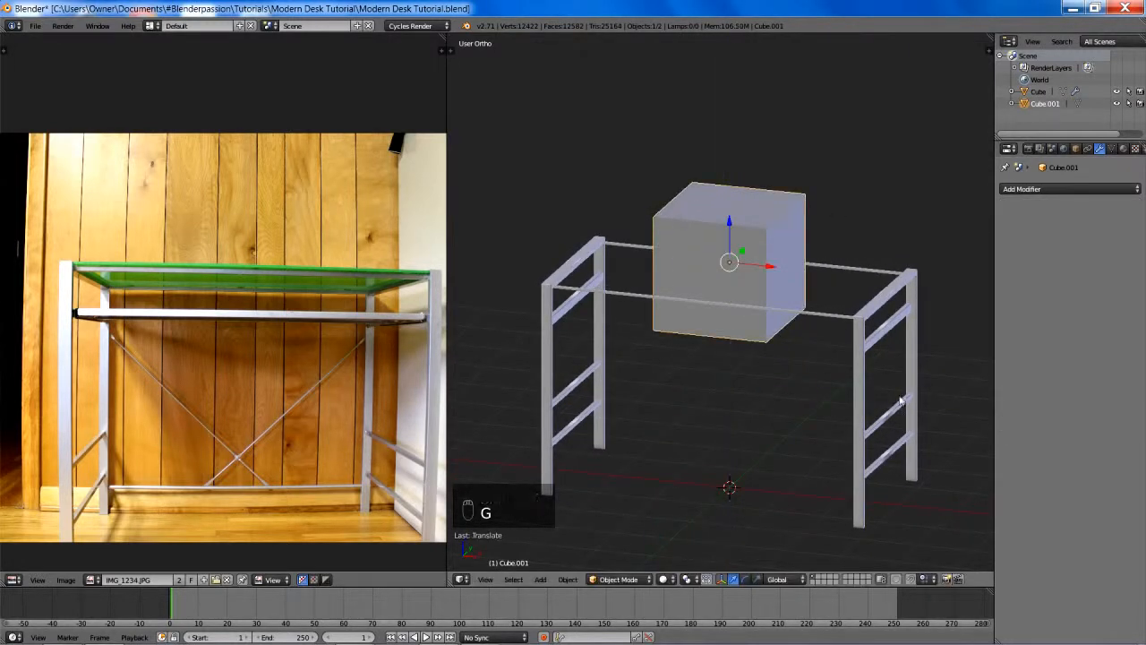
- Flatten the cube along Z into a thin slab and lower it close to the long top rails
key(s)
key(z)
click(739, 268)
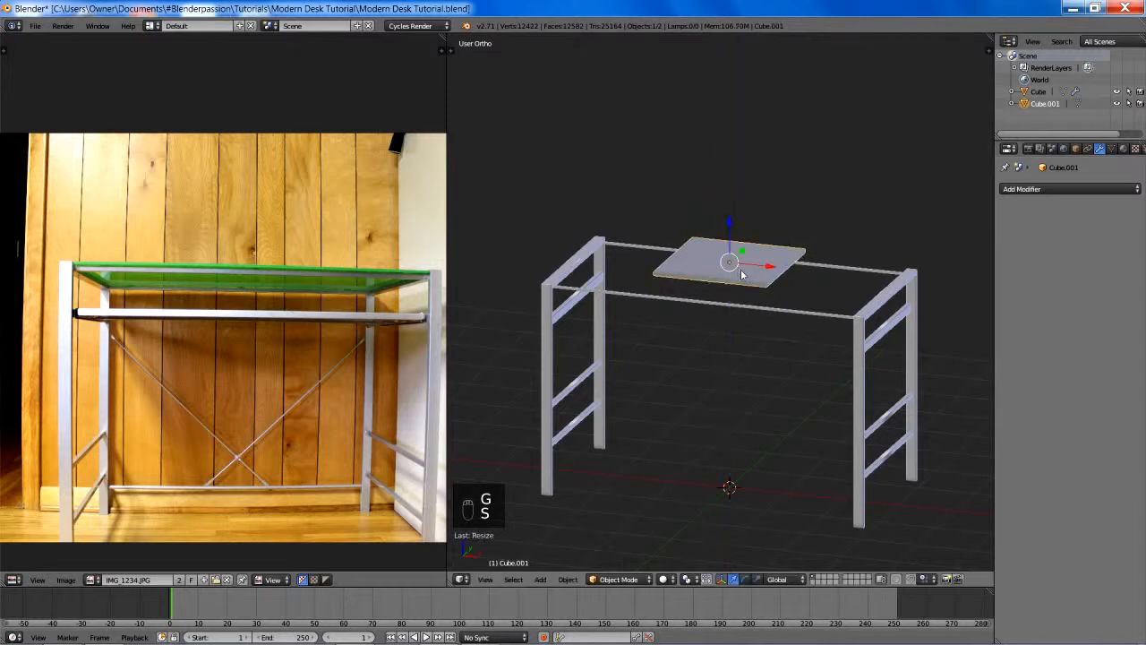
key(s)
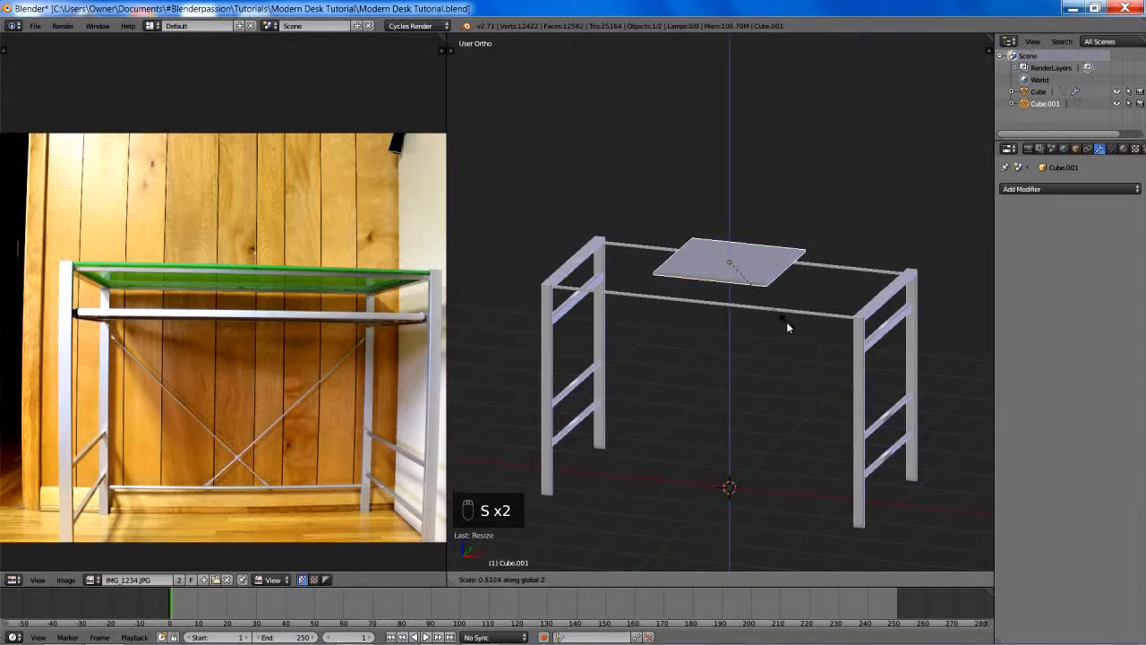
click(788, 318)
key(g)
key(z)
click(792, 461)
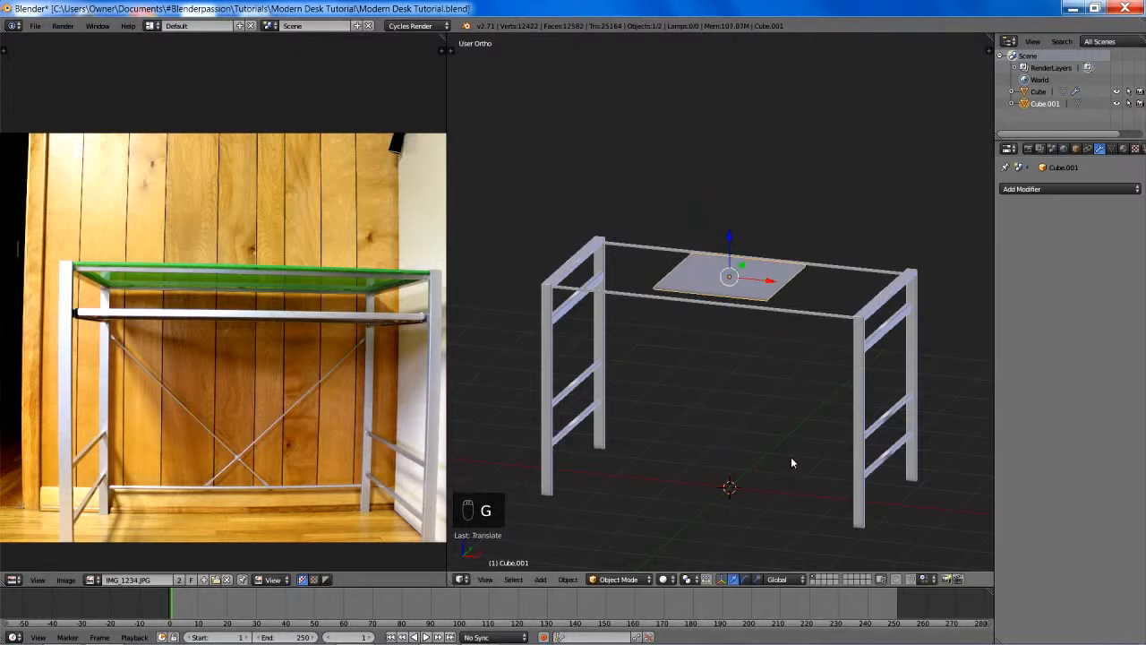
- In Edit Mode, lower the slab's mesh along Z in the front view so it rests on the long rail
key(KP_1)
key(Tab)
shift+drag(695, 355, 709, 419)
scroll(711, 417, up, 5)
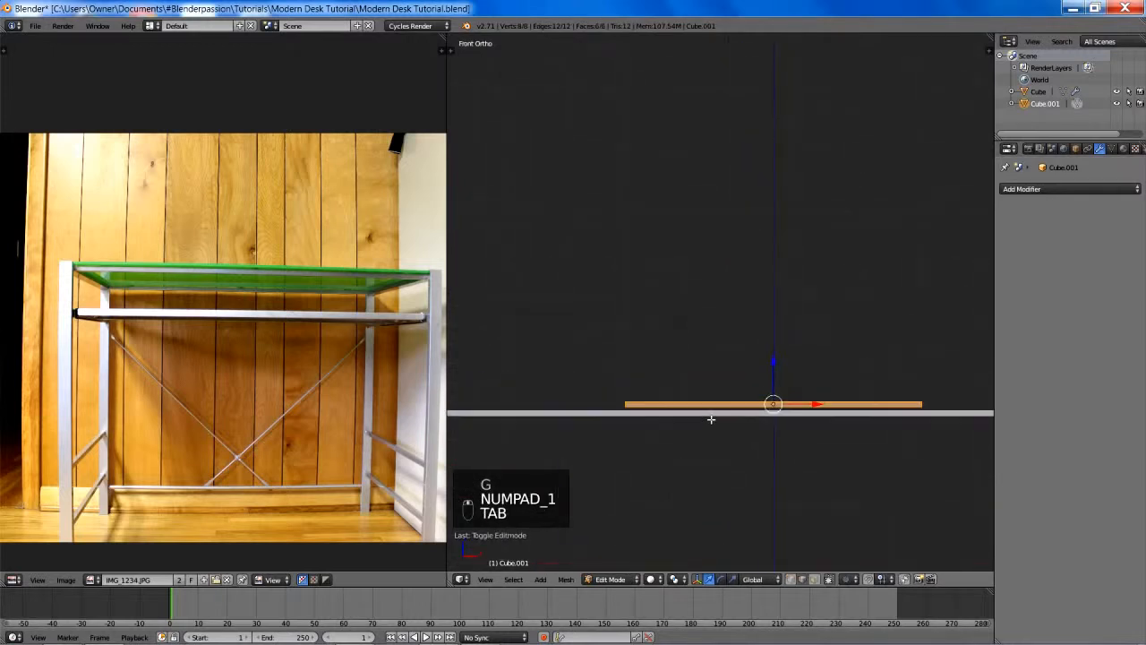
scroll(805, 282, up, 1)
shift+middle_drag(814, 271, 722, 166)
scroll(721, 168, up, 3)
key(g)
key(z)
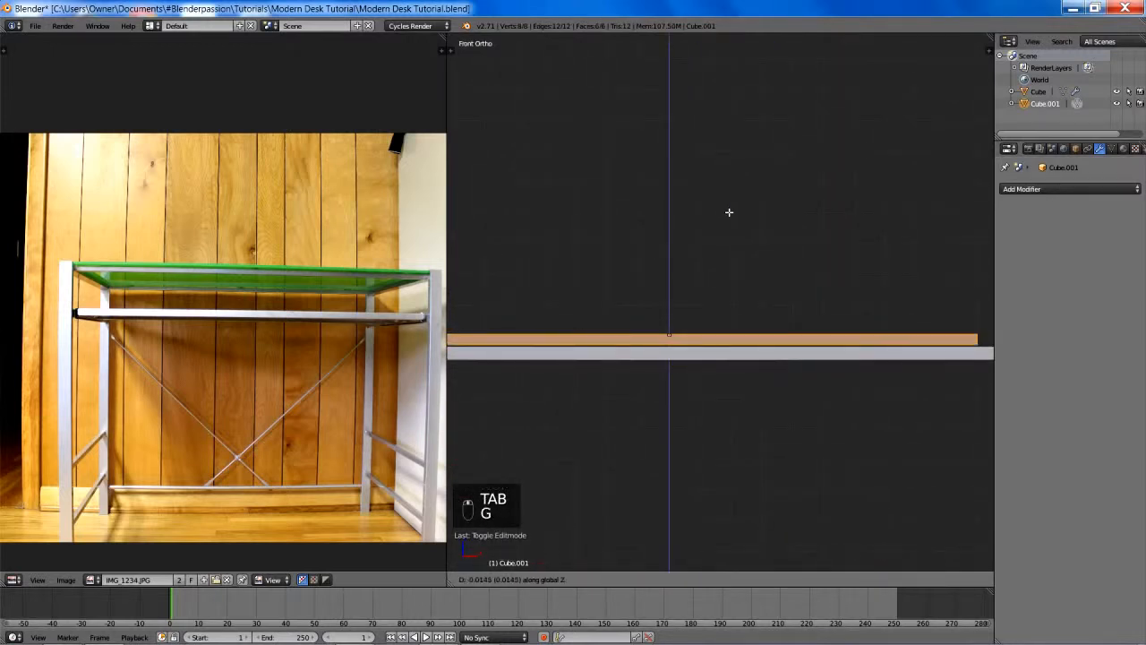
click(730, 220)
- In vertex select mode, scale the slab along Y by about 1.36 to cover both long rails, and stretch it along X toward the side frames
scroll(732, 216, down, 5)
key(KP_7)
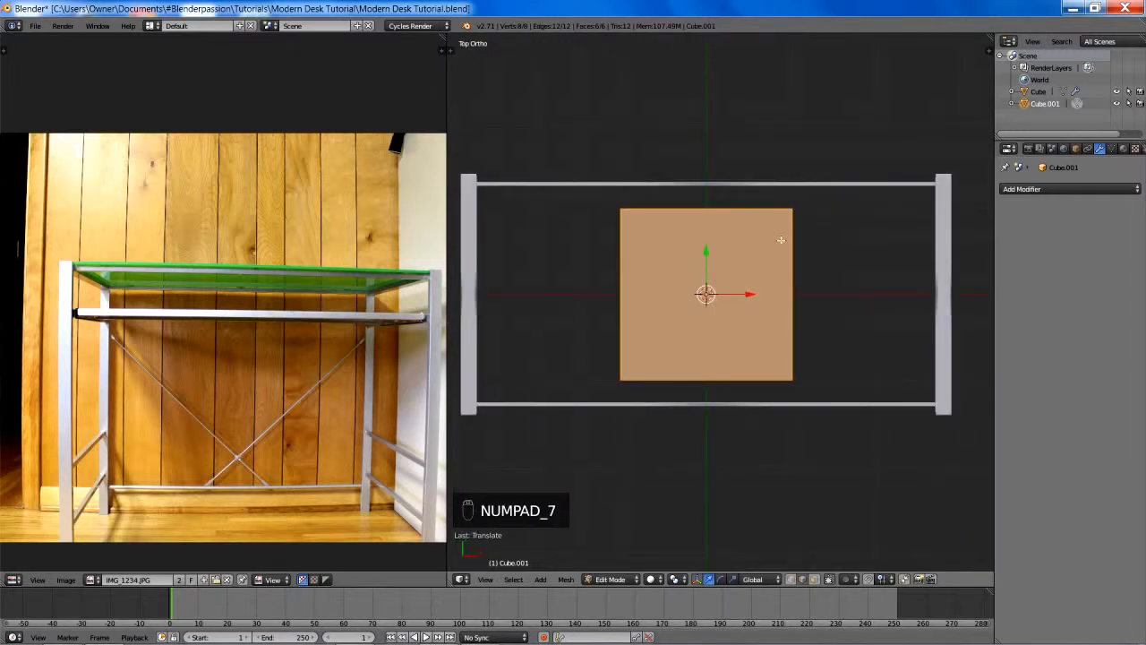
key(ctrl+Tab)
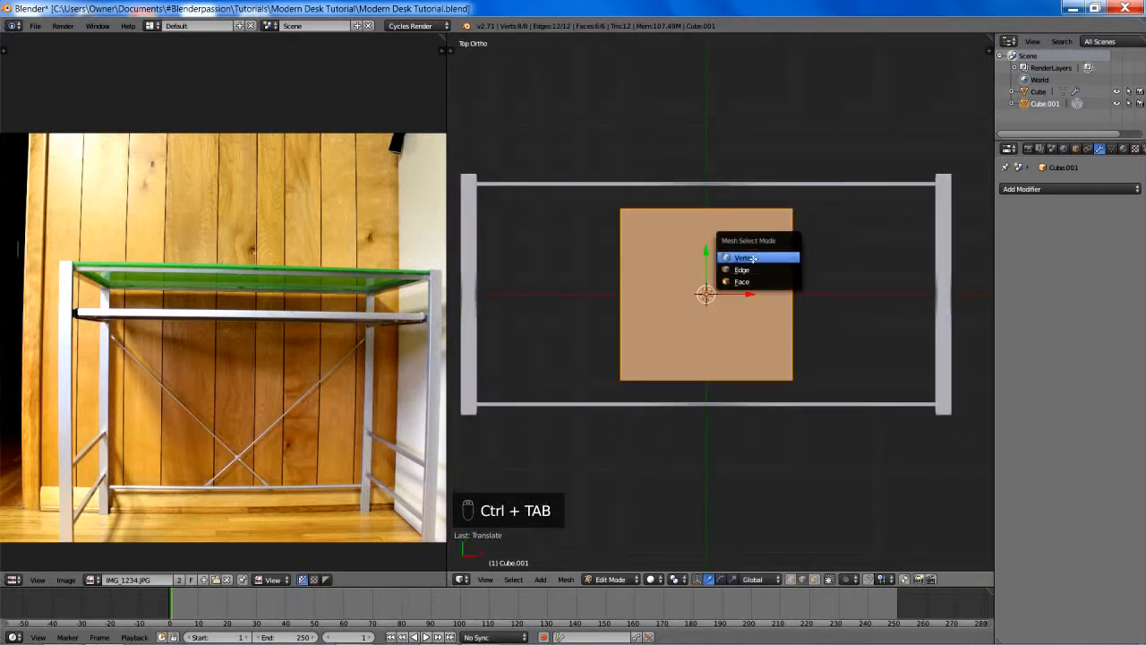
click(765, 254)
key(s)
key(y)
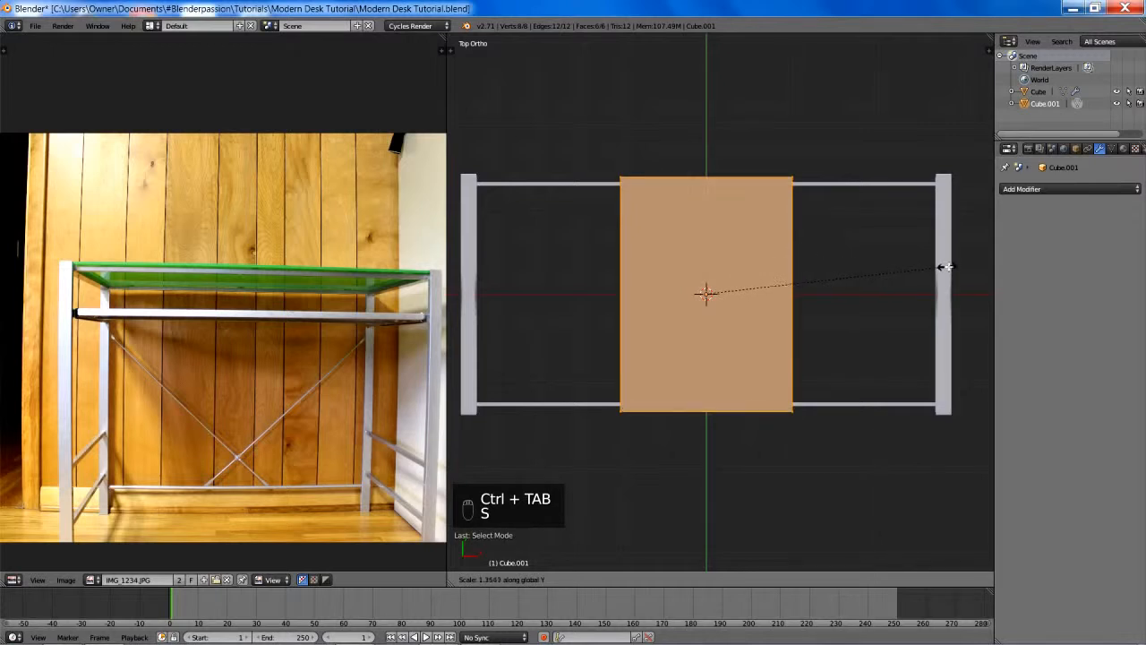
click(942, 268)
key(x)
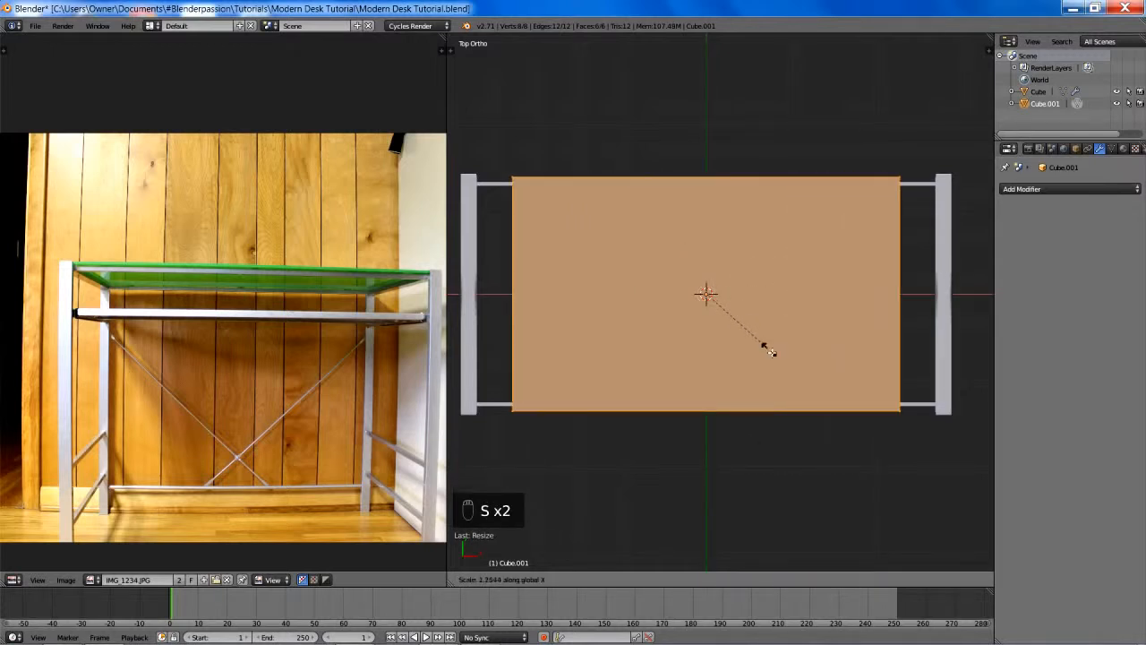
- Stretch the slab along X by about 2.63 to reach the side frames, and scale it along Y by about 1.03
click(825, 423)
shift+middle_drag(847, 397, 665, 388)
scroll(851, 340, up, 3)
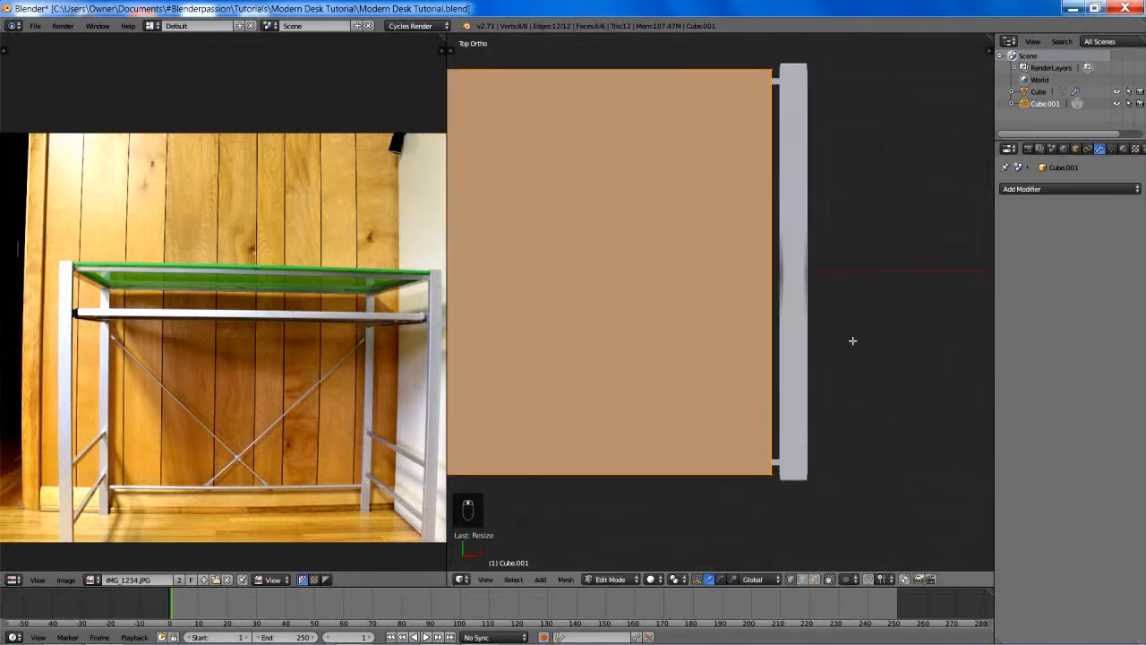
shift+middle_drag(779, 333, 747, 324)
key(s)
key(y)
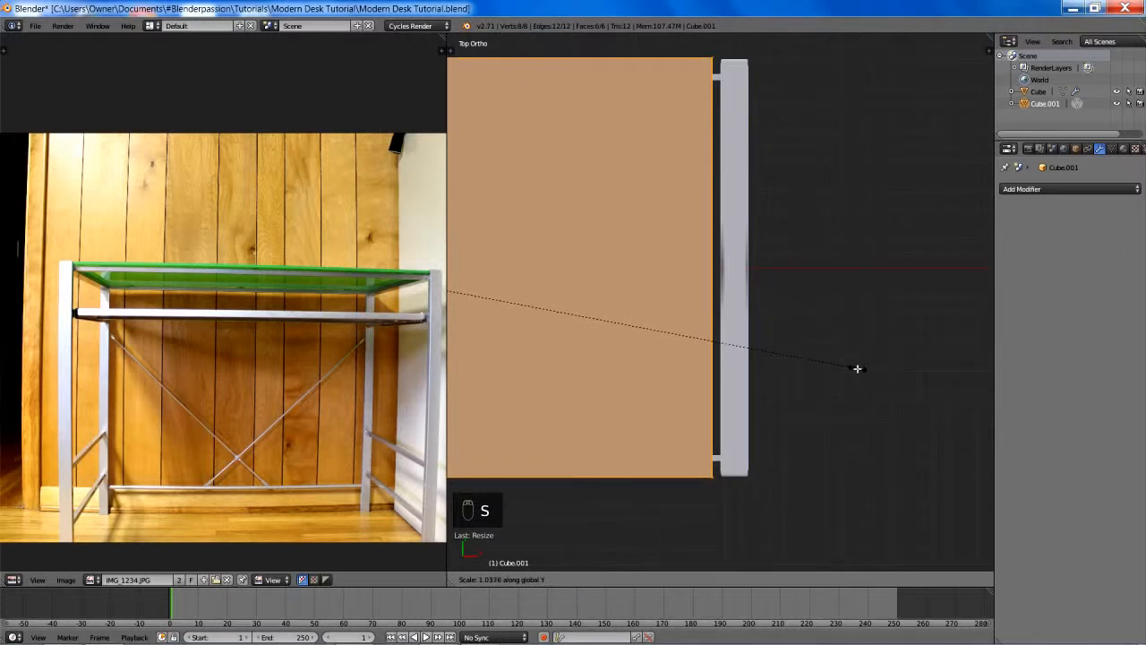
click(859, 369)
scroll(779, 320, down, 5)
shift+middle_drag(650, 294, 878, 298)
scroll(757, 308, up, 3)
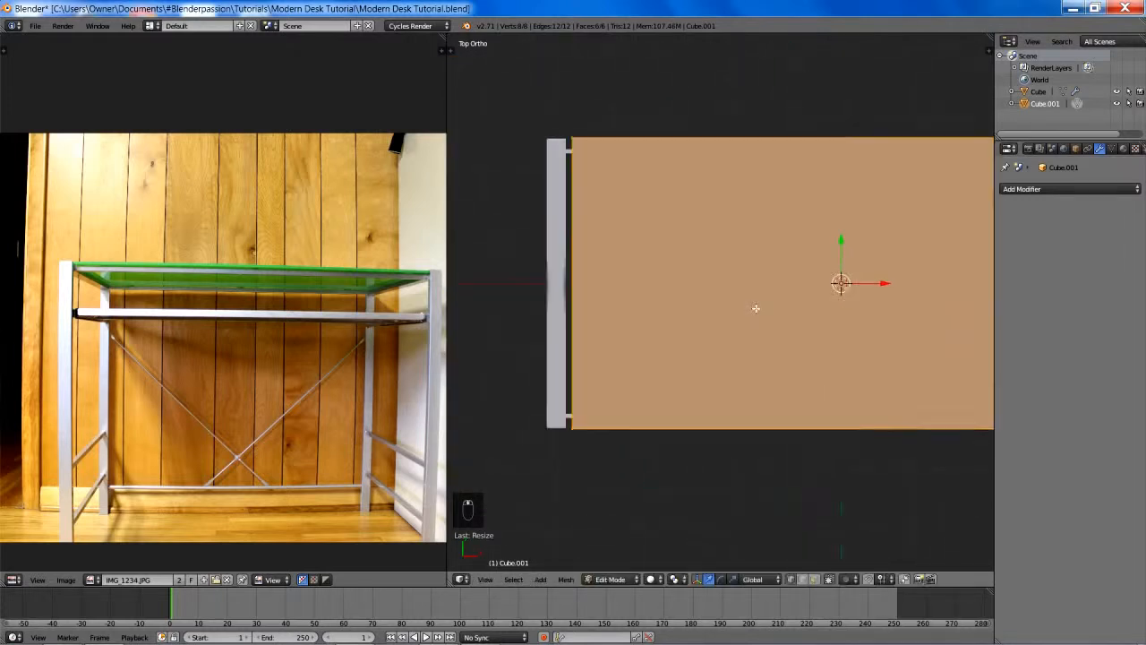
scroll(755, 308, up, 1)
- Leave the slab's Edit Mode and open the metal frame's mesh for editing
key(Tab)
right_click(525, 299)
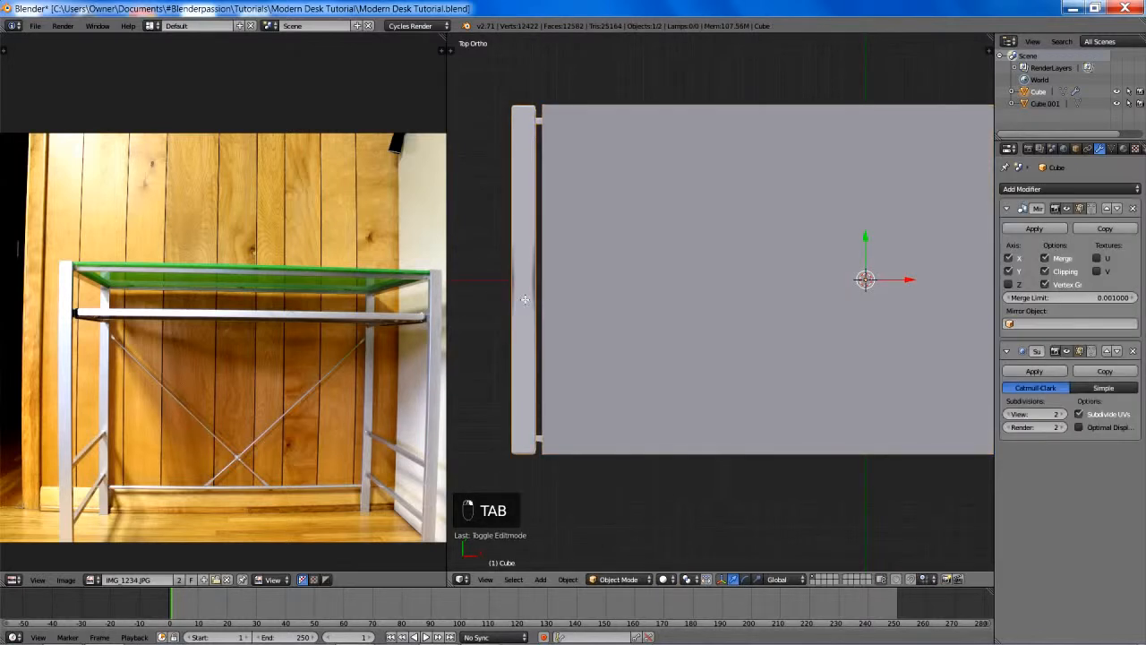
key(Tab)
key(ctrl+r)
click(535, 317)
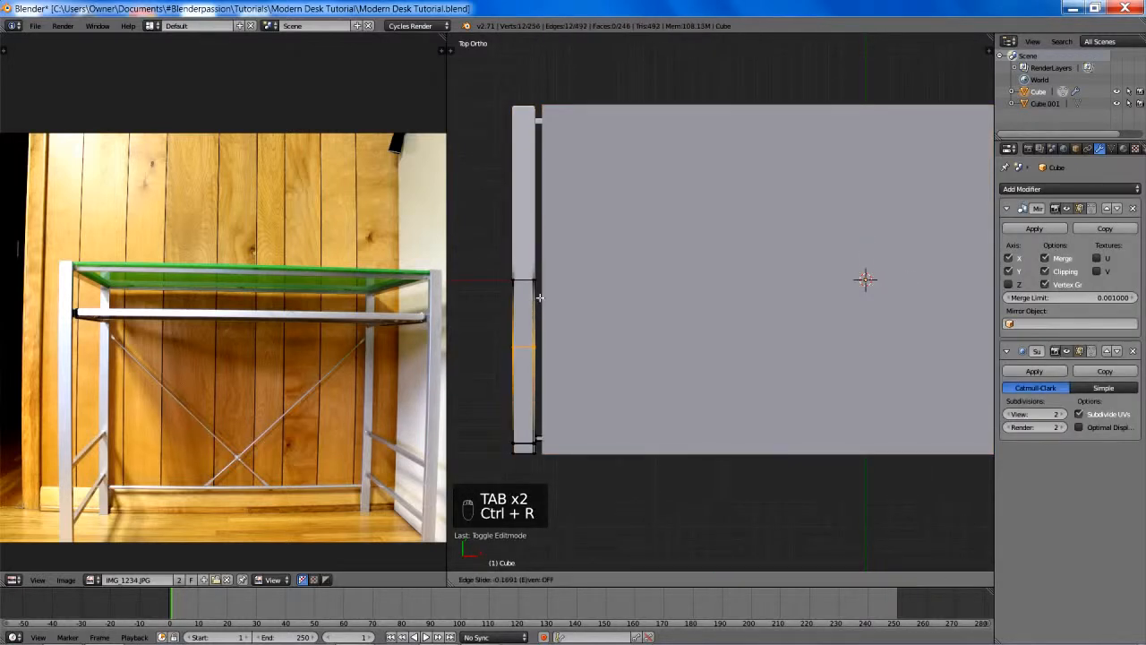
right_click(551, 209)
key(g)
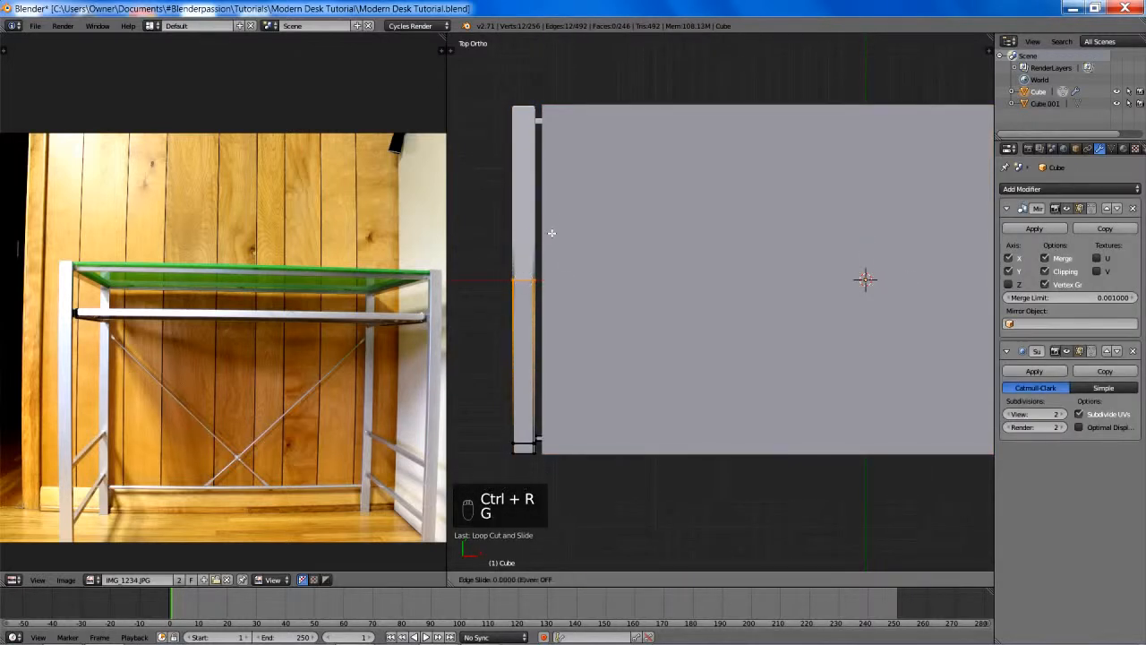
right_click(554, 333)
key(g)
key(g)
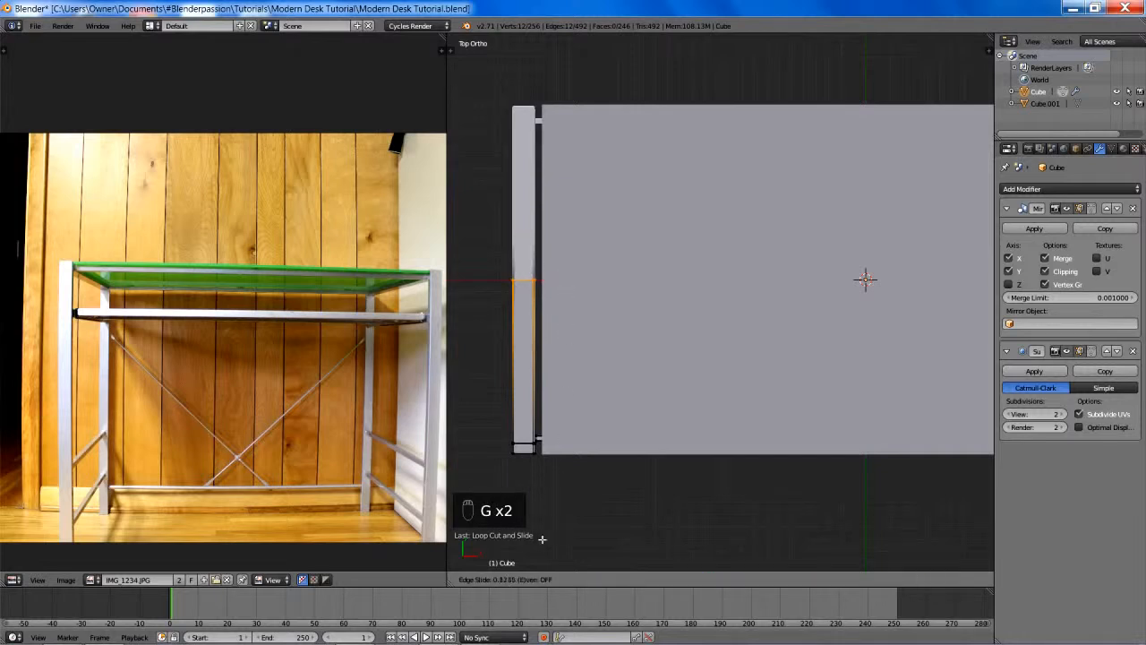
right_click(568, 410)
key(g)
right_click(564, 449)
key(ctrl+z)
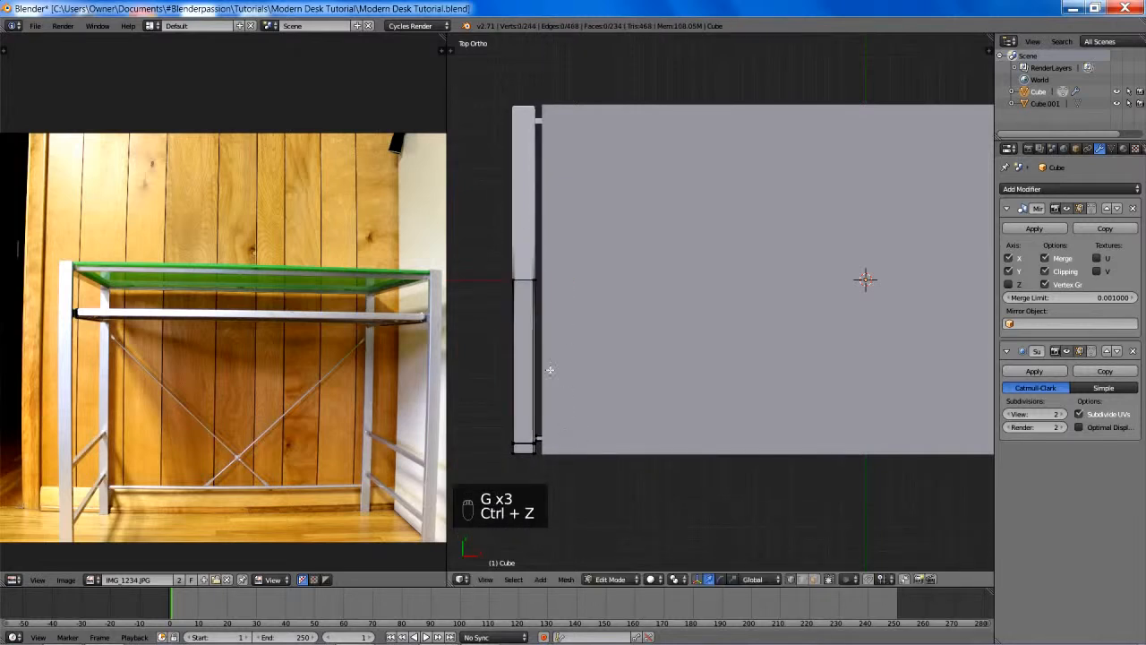
- Add an edge loop on the frame's top side rail close to its mirror centre, return to Object Mode and save the file
key(ctrl+r)
click(538, 354)
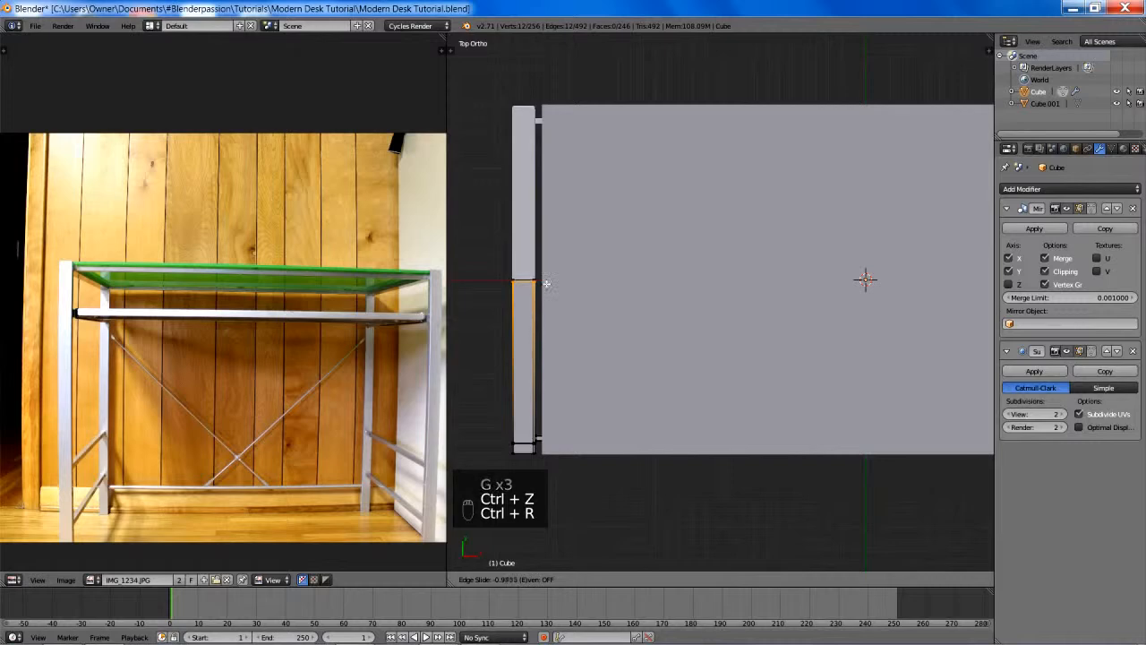
click(547, 284)
key(Tab)
key(a)
key(a)
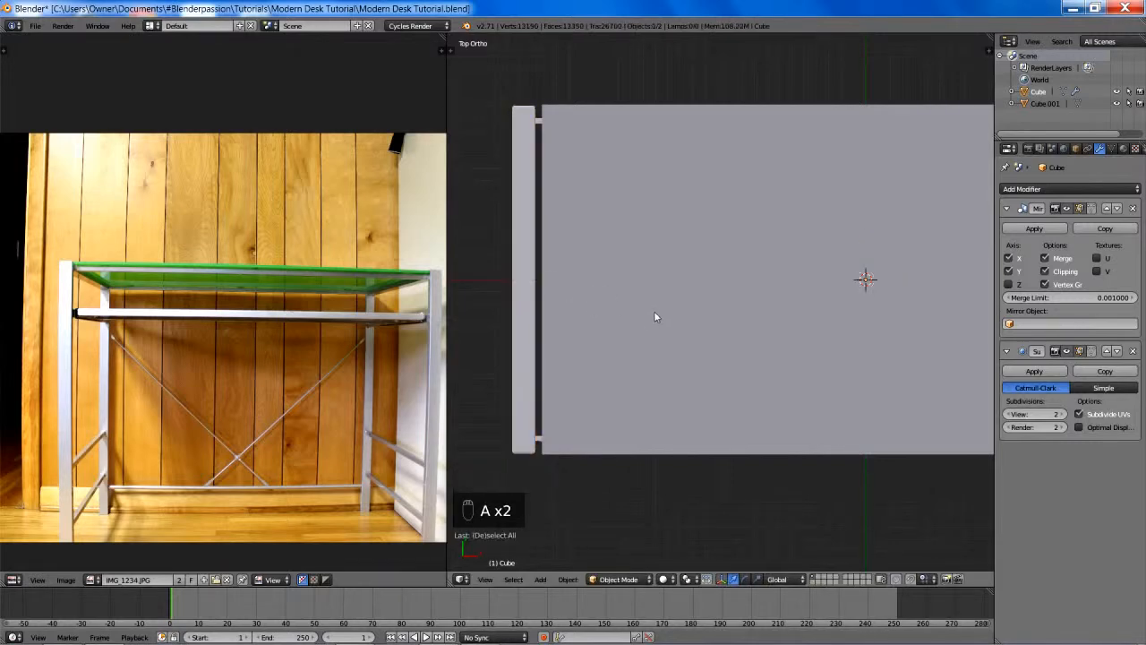
middle_drag(657, 317, 632, 287)
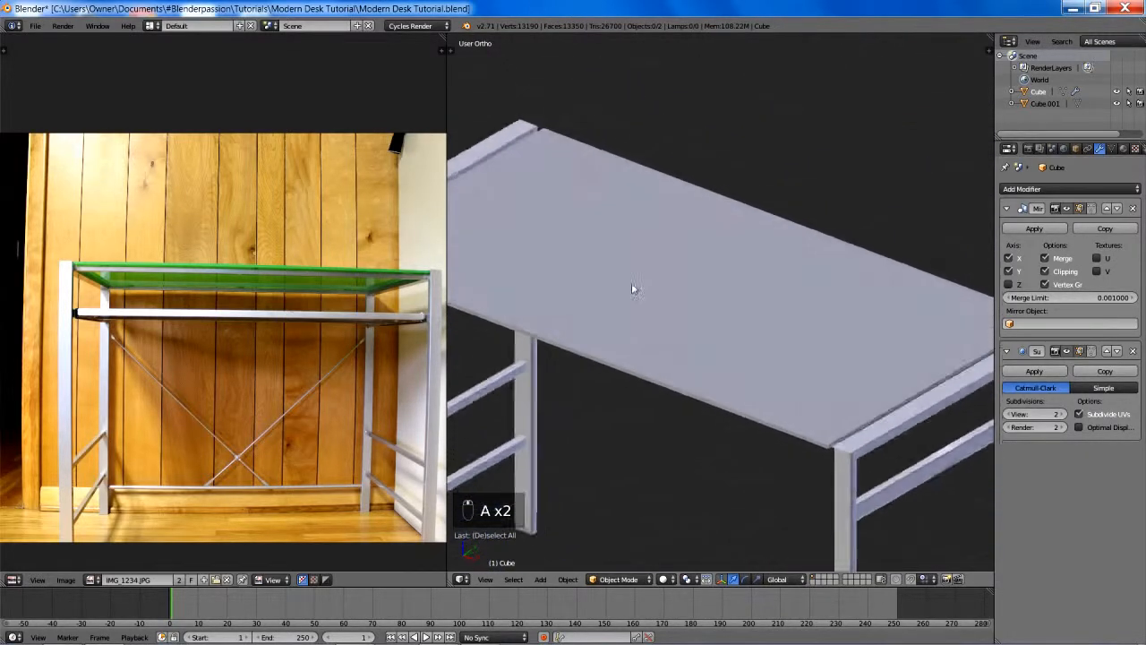
scroll(633, 289, up, 2)
key(ctrl+s)
- Add a Subdivision Surface modifier with 2 levels to the desktop slab
right_click(633, 284)
scroll(877, 322, down, 2)
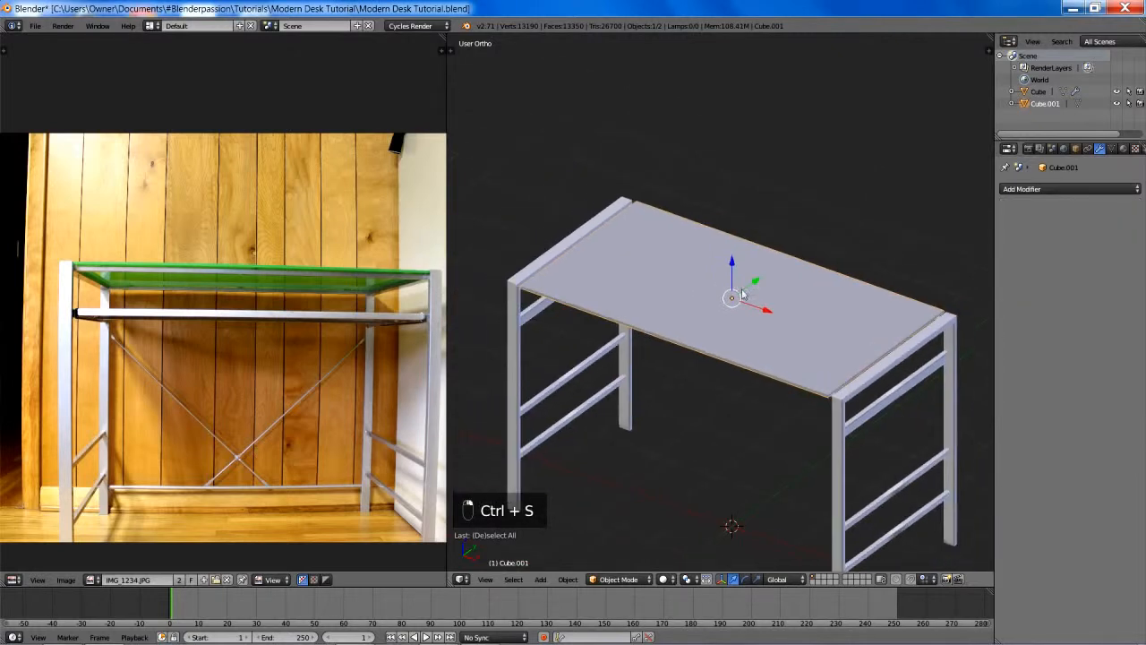
middle_drag(746, 250, 664, 322)
key(ctrl+2)
key(Tab)
scroll(760, 243, up, 3)
key(Tab)
- Apply Shade Smooth to the slab and make its normals consistent in Edit Mode
key(space)
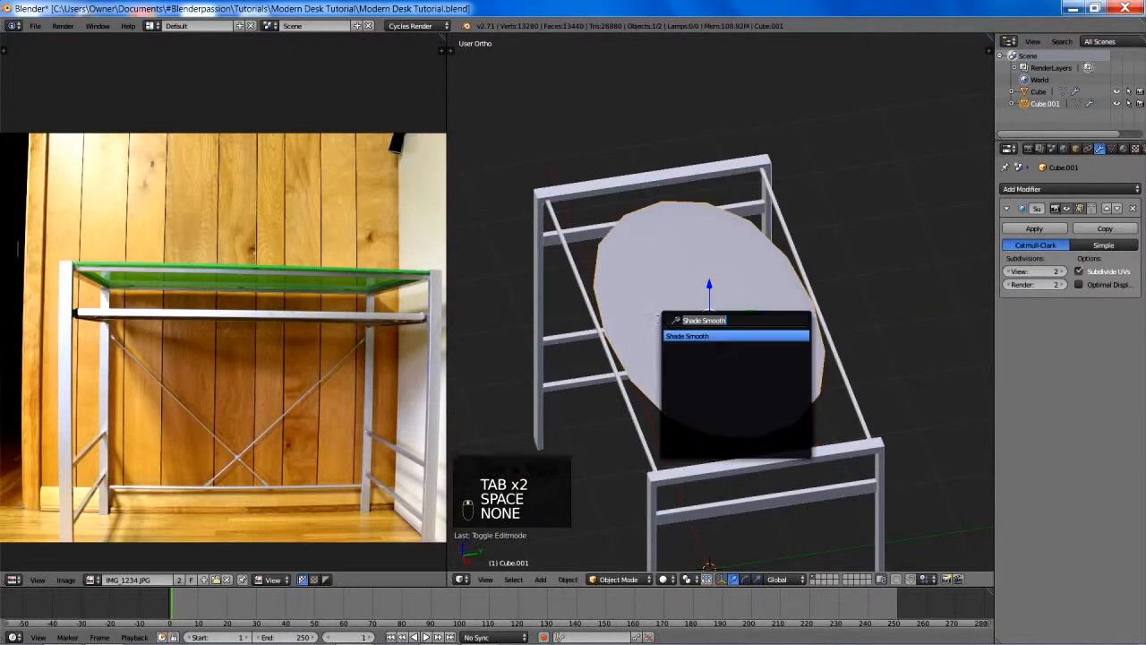
click(686, 340)
key(Tab)
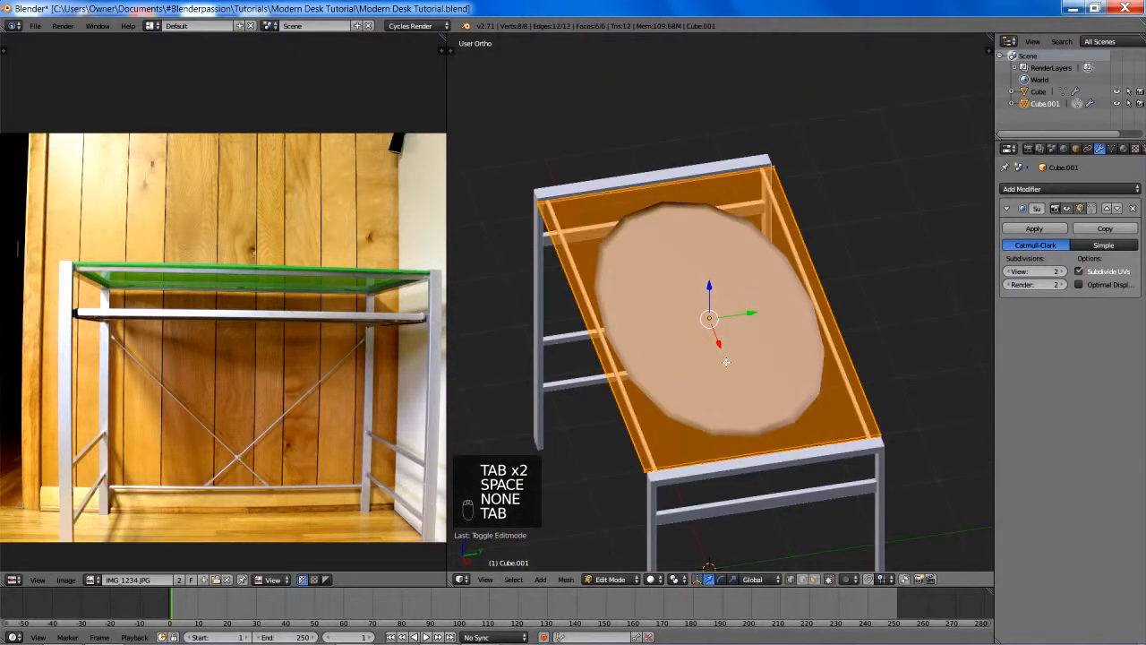
key(ctrl+n)
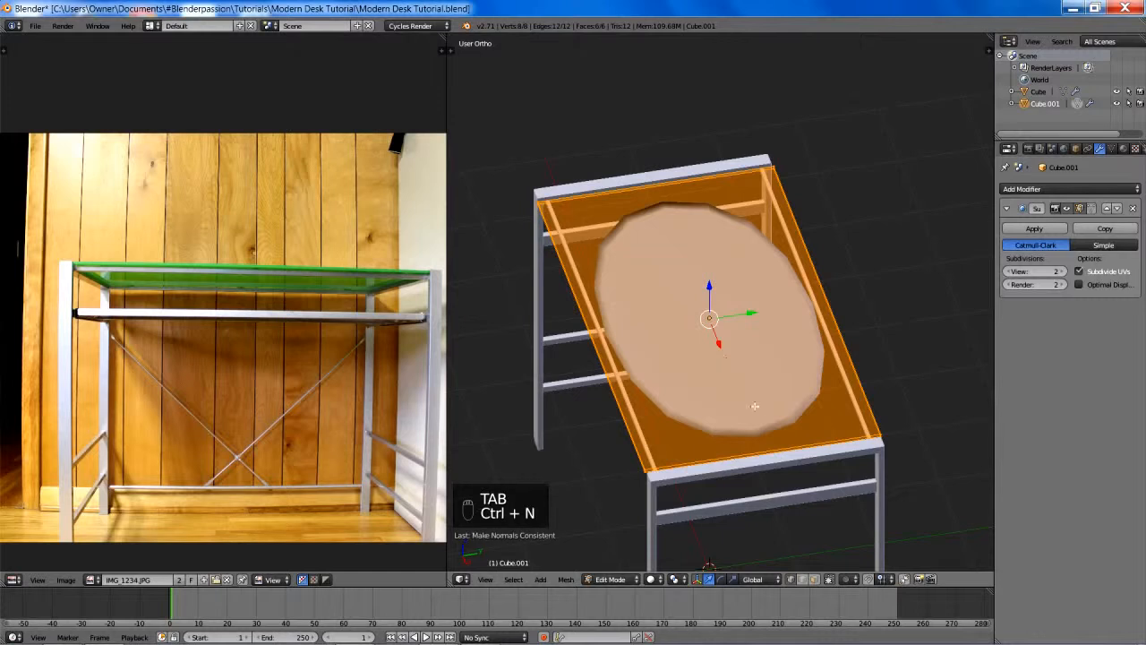
middle_drag(757, 404, 713, 422)
key(ctrl+r)
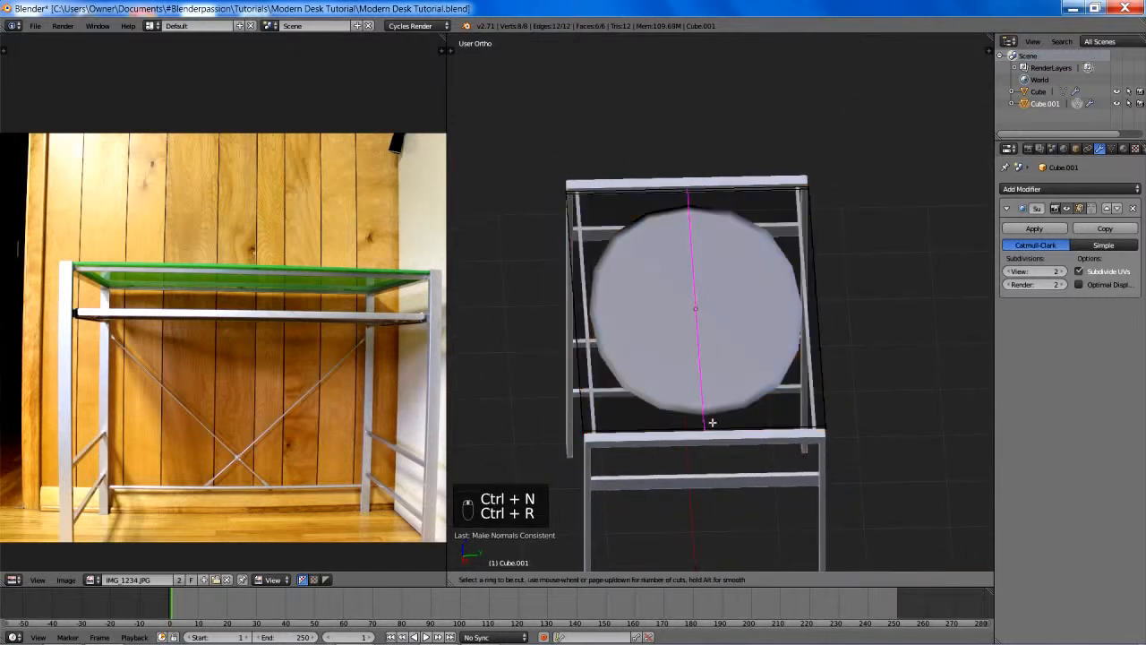
click(712, 422)
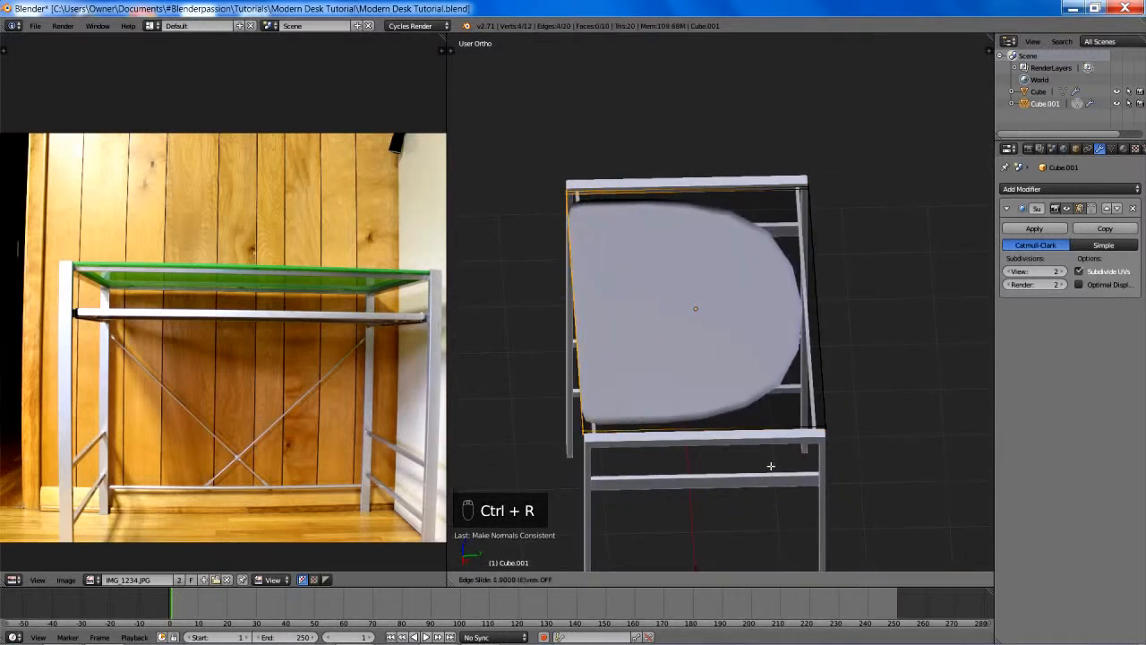
right_click(538, 462)
key(ctrl+z)
- In the top view, add two edge loops across the slab, one close to each short end
middle_drag(674, 417, 805, 384)
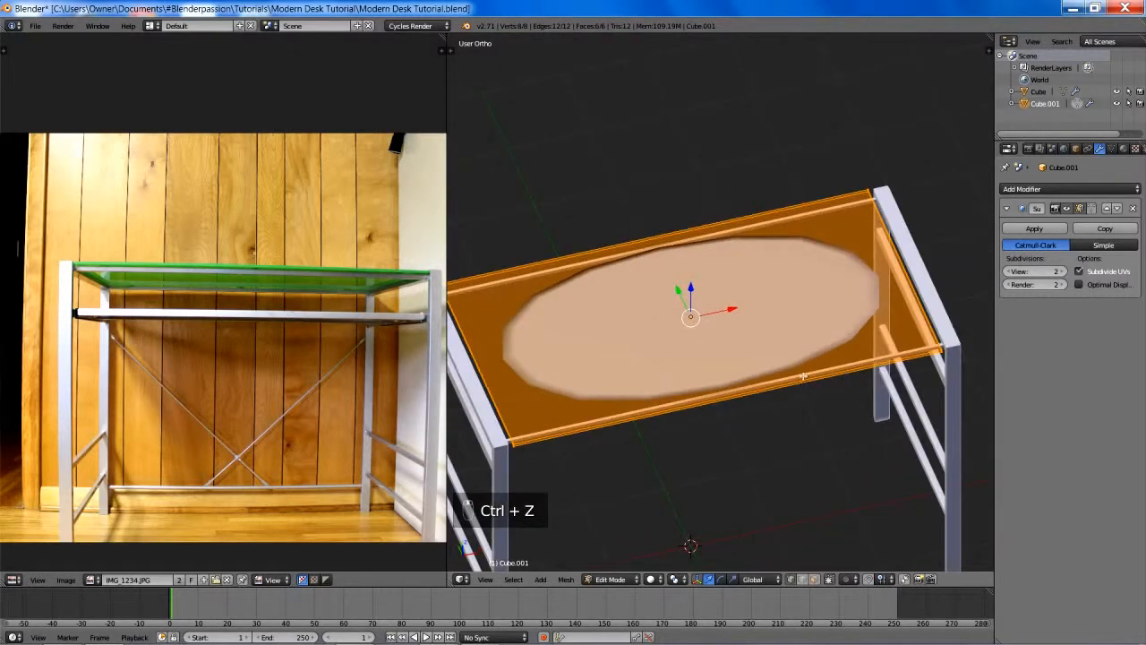
key(KP_7)
scroll(797, 358, down, 2)
shift+middle_drag(788, 332, 798, 271)
key(ctrl+r)
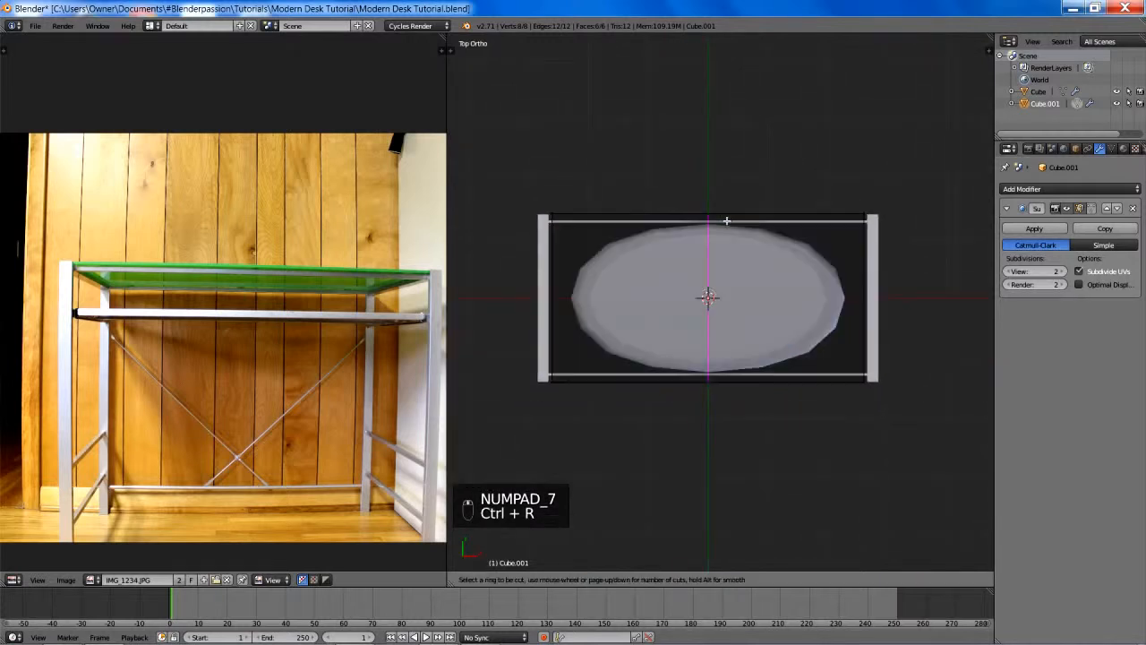
click(726, 221)
click(579, 222)
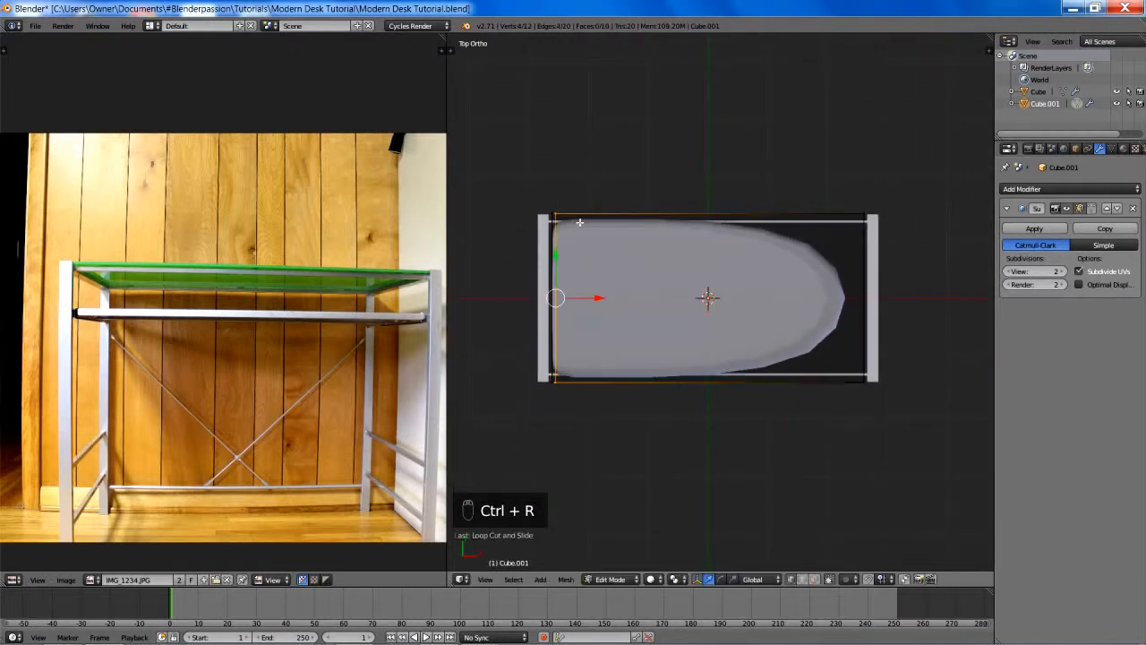
key(ctrl+r)
click(698, 205)
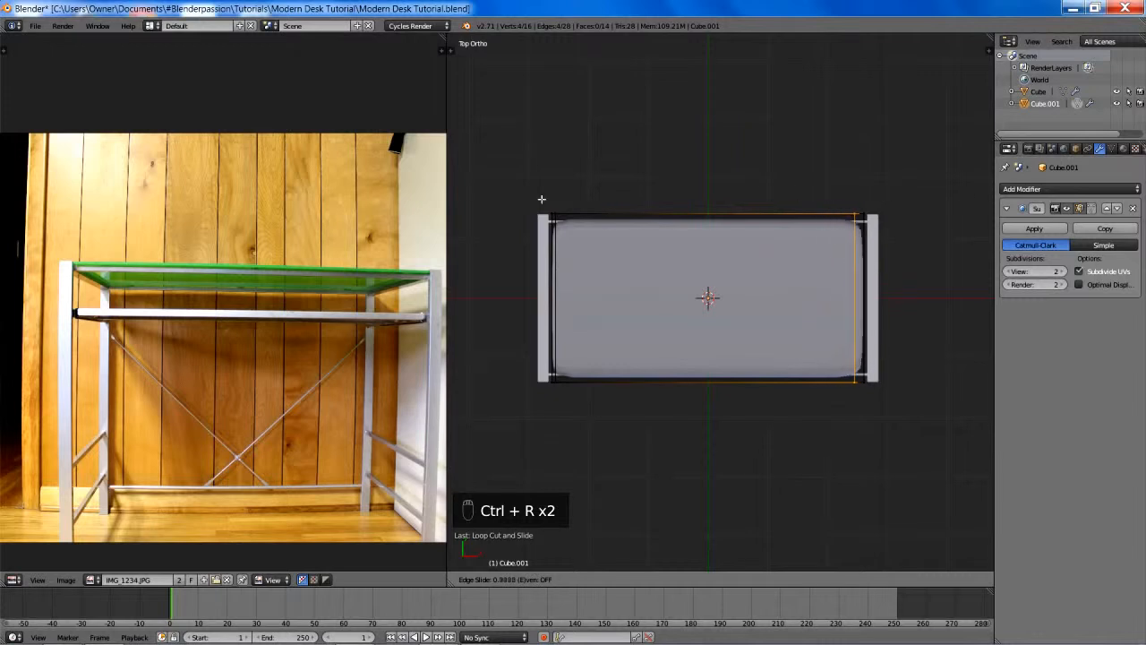
click(583, 202)
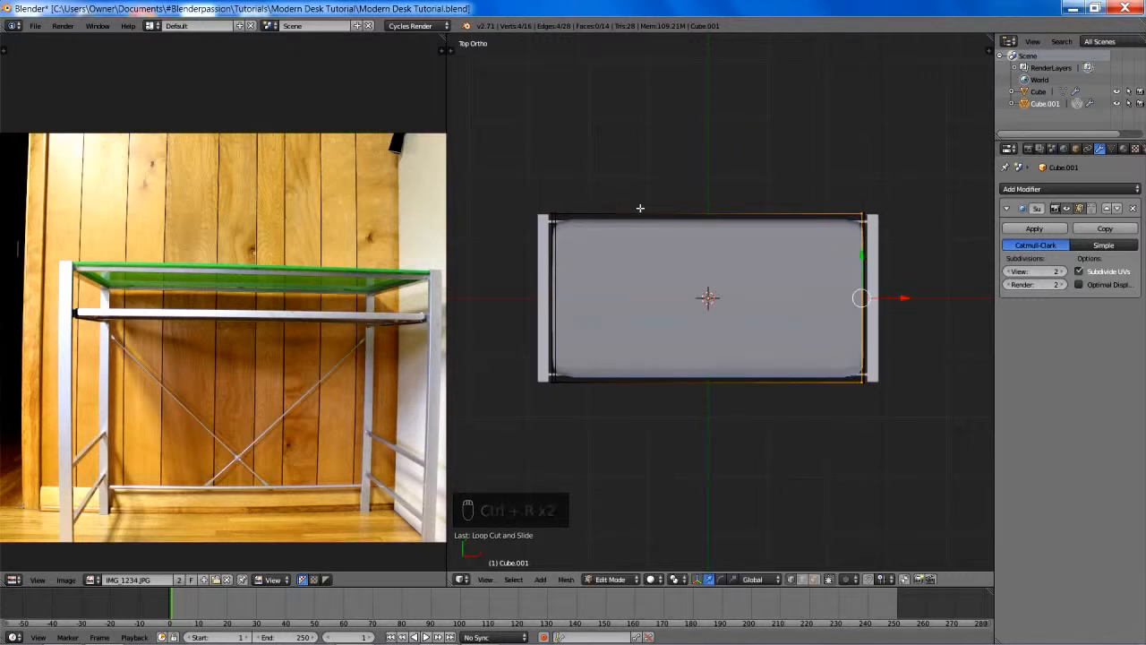
- Add two lengthwise edge loops to the slab, one near each long edge, and clear the selection
key(ctrl+r)
click(567, 309)
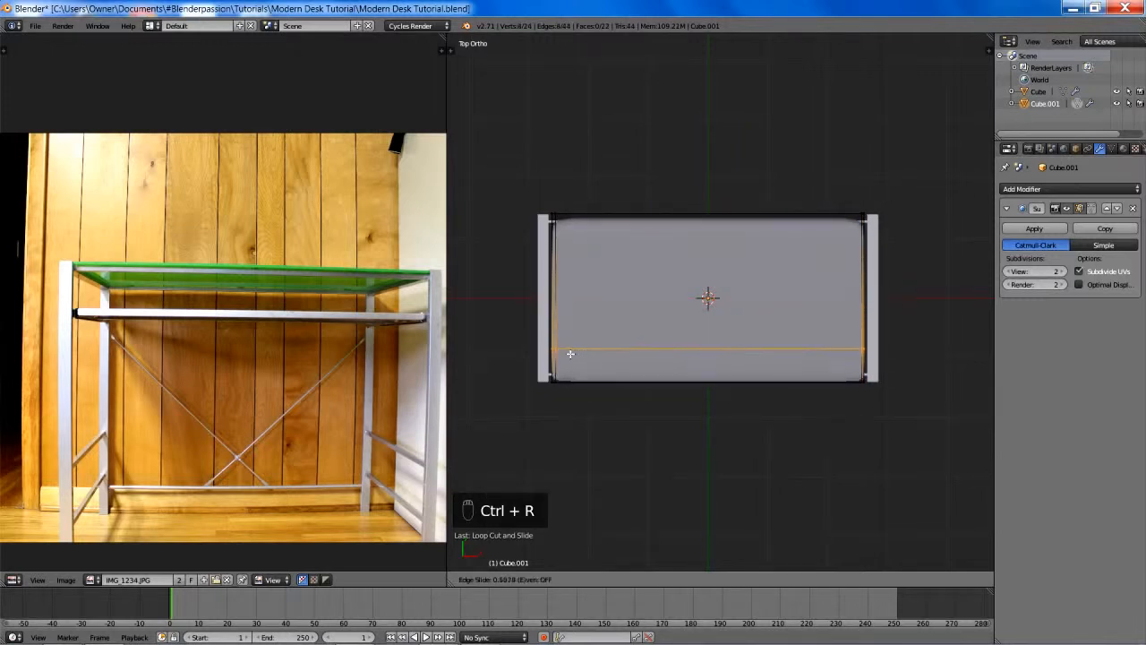
click(582, 341)
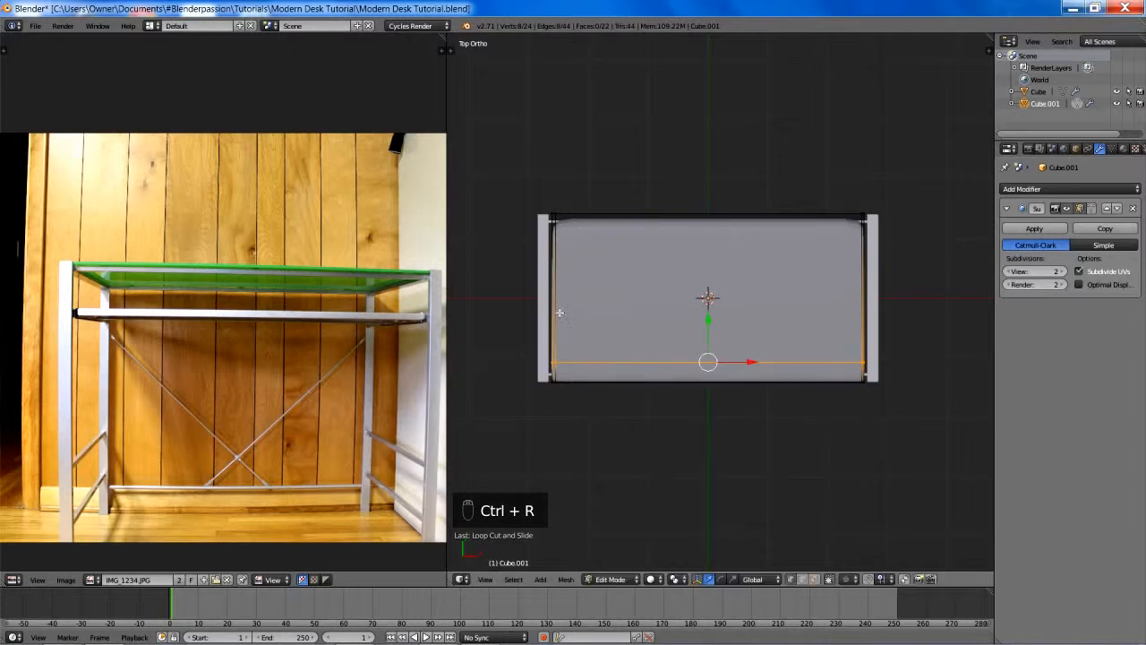
key(ctrl+r)
click(558, 310)
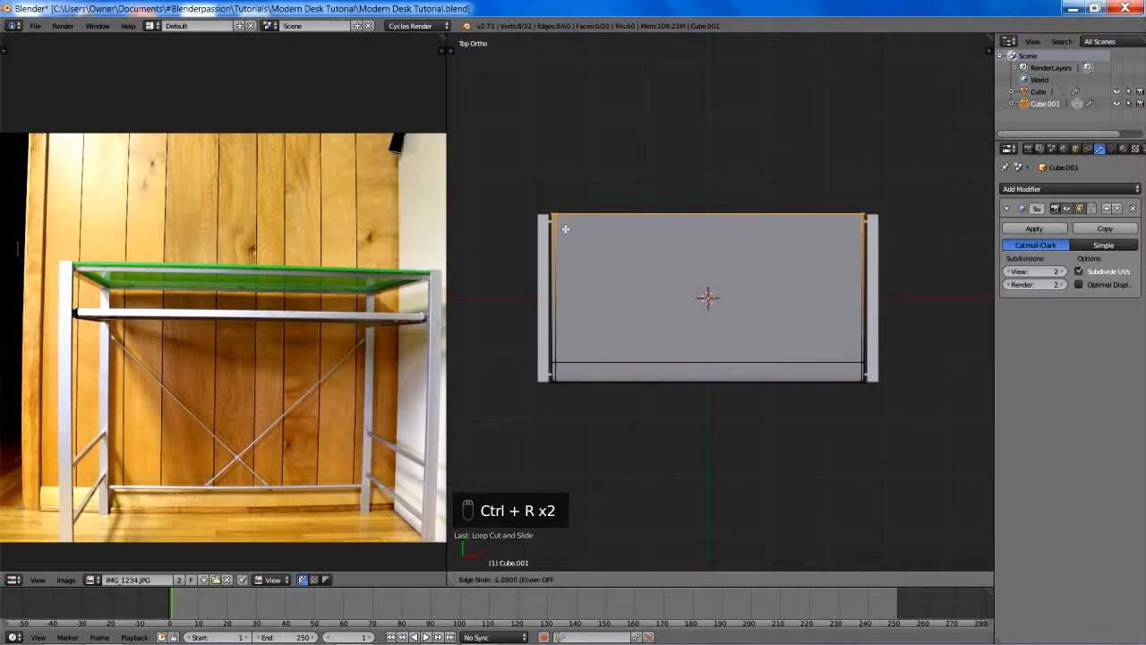
click(583, 548)
key(a)
- In the front view, add two evenly spaced horizontal edge loops around the slab's thickness
middle_drag(822, 417, 706, 332)
scroll(747, 285, up, 3)
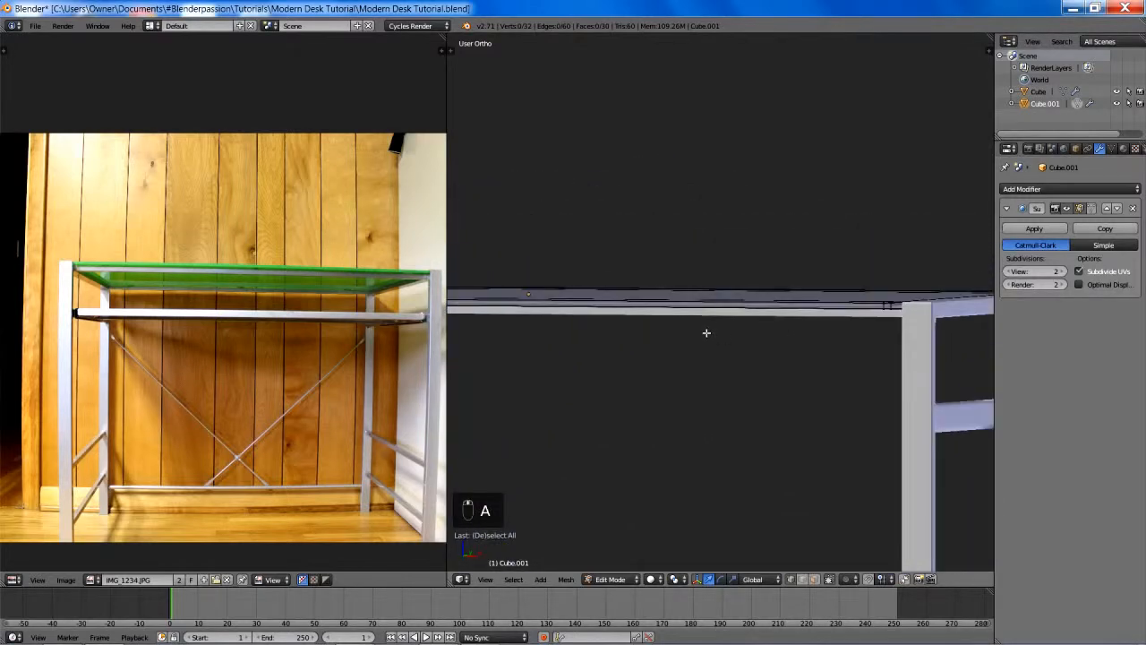
key(KP_1)
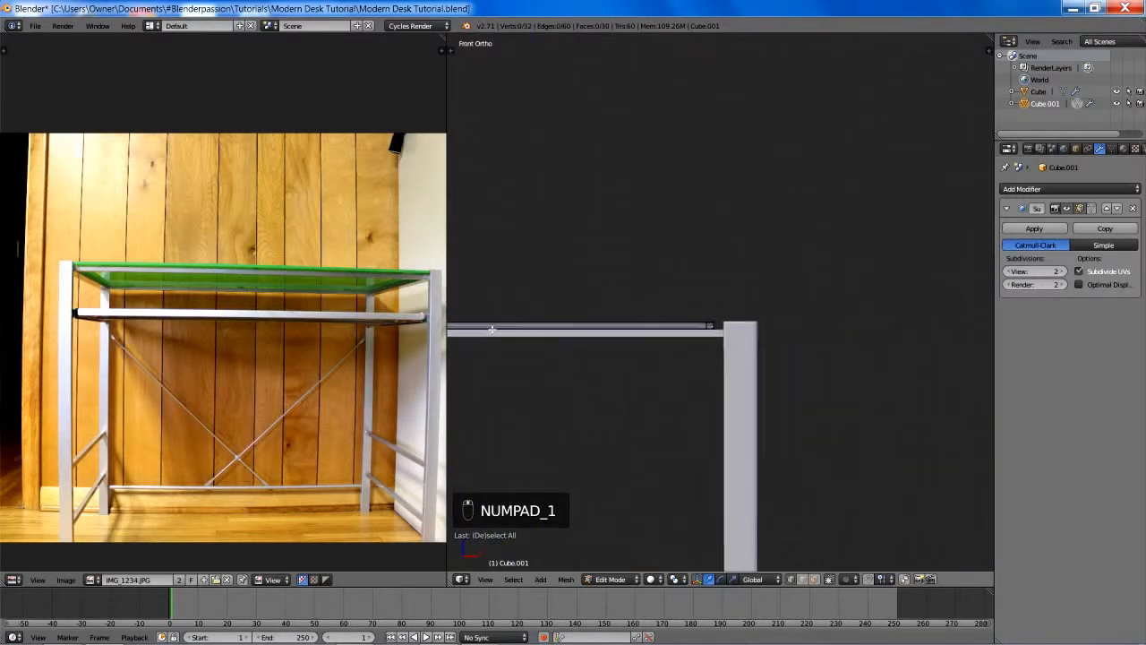
scroll(552, 338, up, 8)
shift+middle_drag(550, 335, 753, 315)
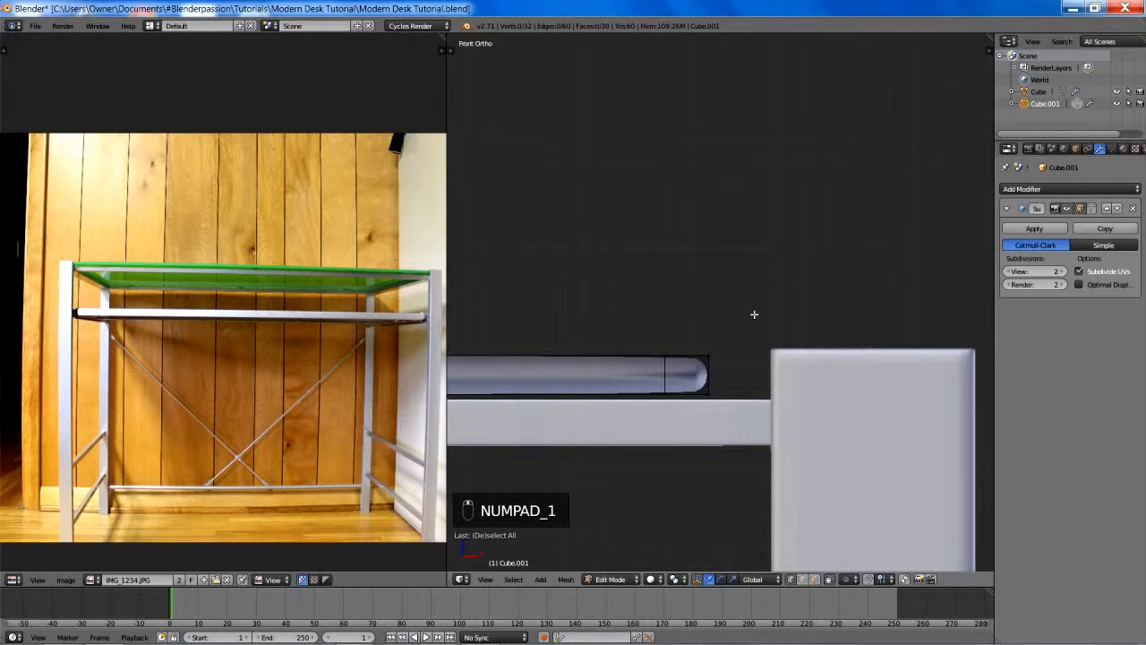
key(ctrl+r)
click(711, 370)
right_click(711, 370)
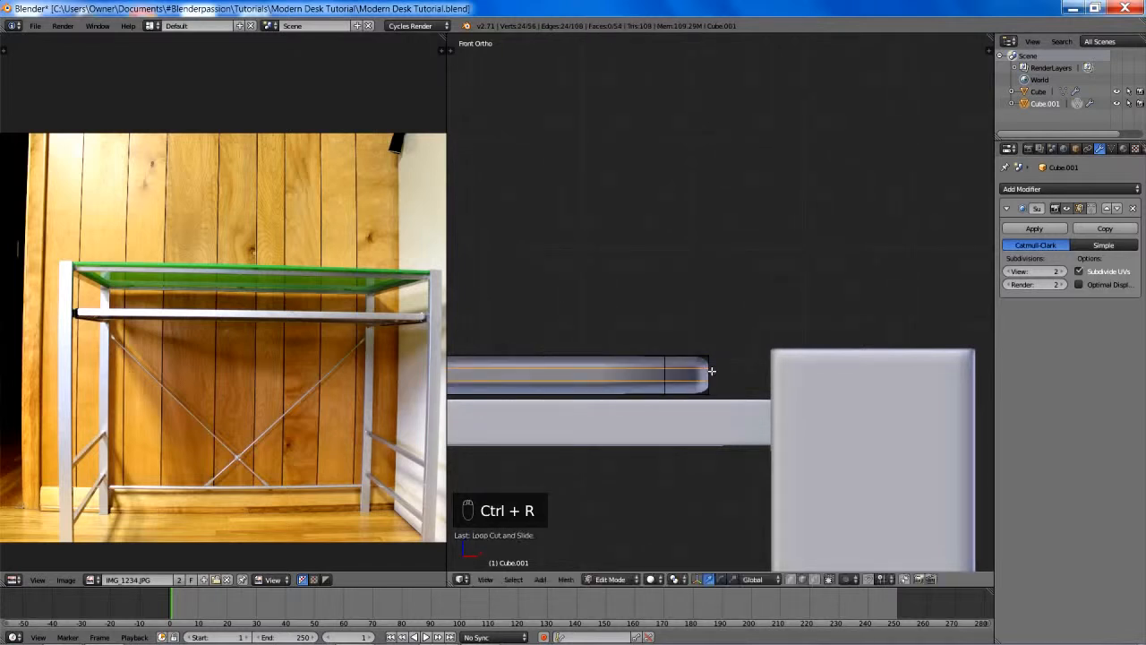
key(a)
- Select the slab's whole mesh and scale it slightly along X toward the side frames
middle_drag(739, 386, 710, 361)
key(Tab)
key(a)
key(a)
key(Tab)
key(a)
key(a)
key(s)
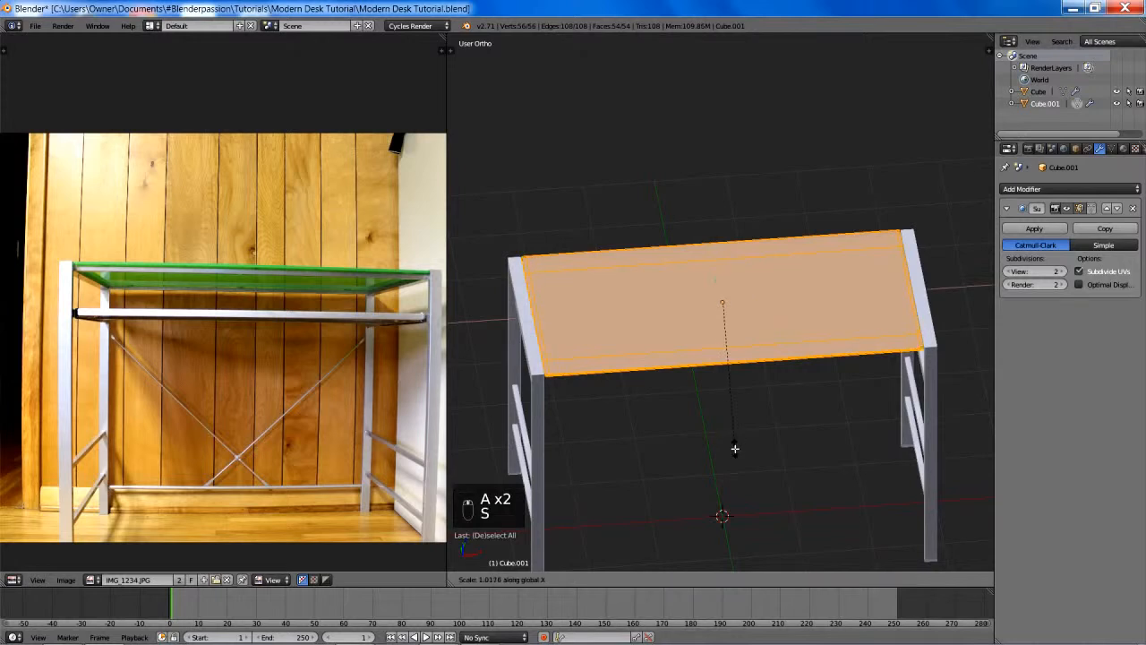
key(x)
click(736, 434)
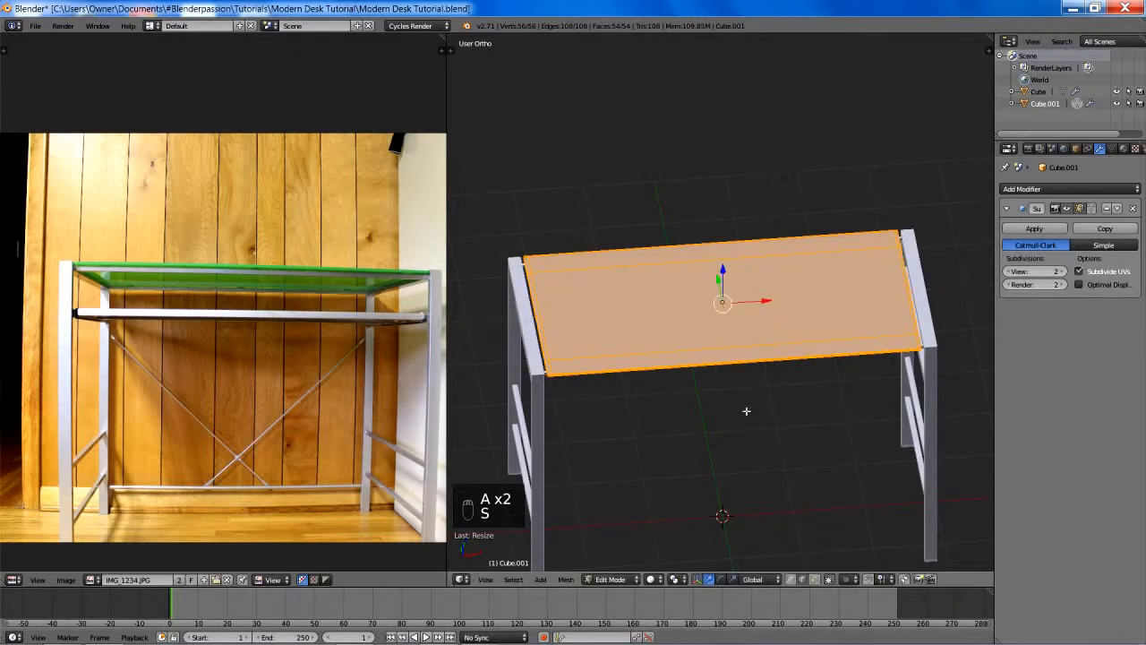
- Return to Object Mode, deselect everything and save over the existing file
key(Tab)
key(a)
key(a)
key(a)
key(ctrl+s)
click(743, 406)
- In the front view, lower the slab slightly along Z onto the long top rails and deselect it
middle_drag(743, 412, 797, 244)
scroll(661, 274, up, 4)
key(KP_1)
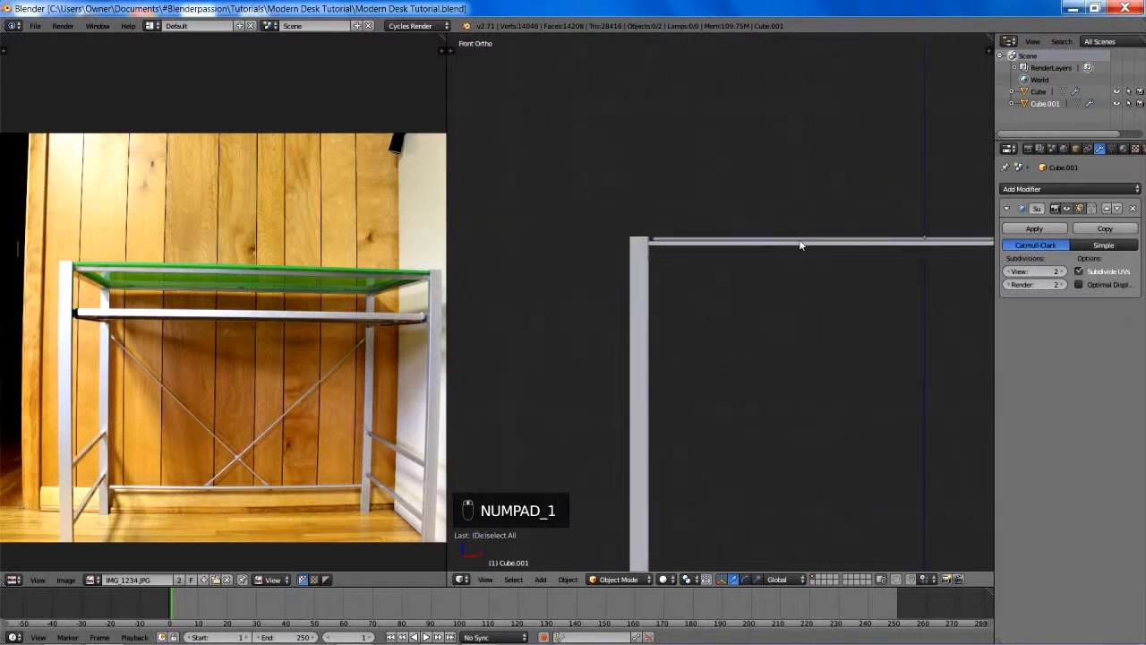
scroll(796, 245, up, 3)
scroll(794, 243, up, 2)
shift+middle_drag(643, 242, 798, 401)
scroll(760, 337, up, 3)
right_click(691, 296)
scroll(691, 294, up, 5)
key(g)
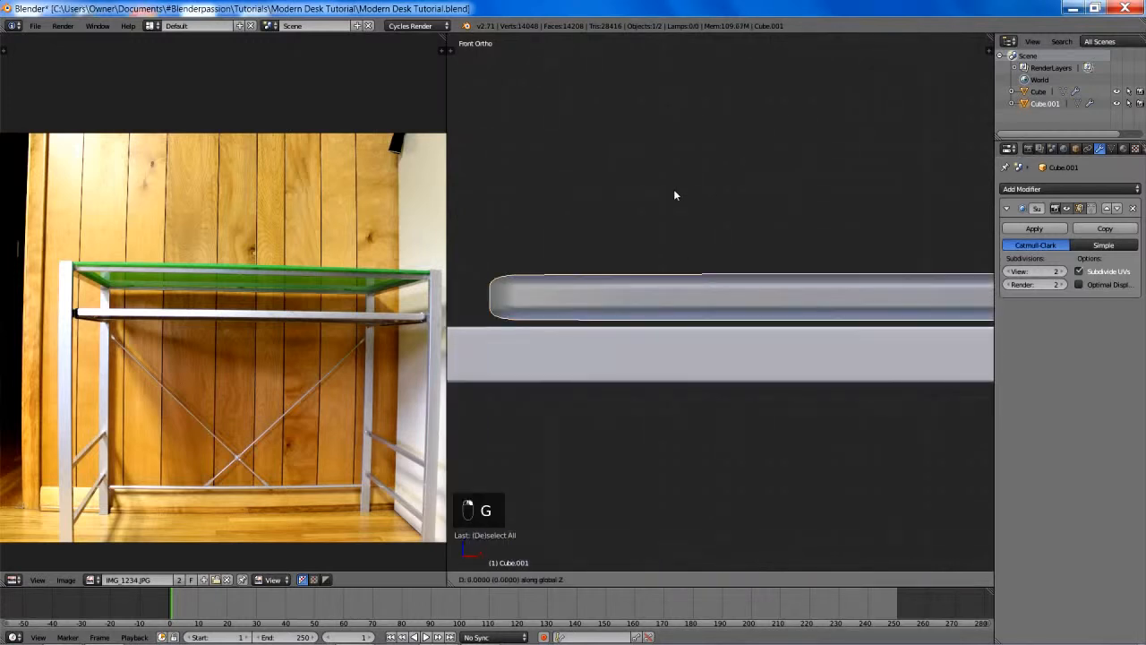
click(663, 263)
scroll(663, 263, down, 9)
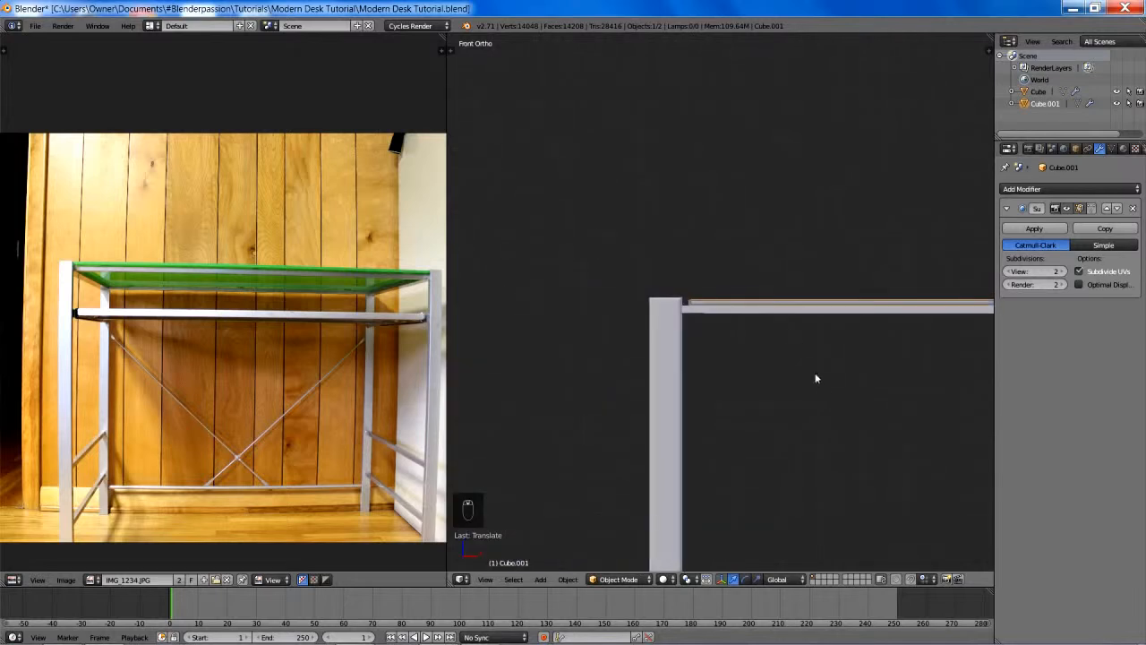
shift+middle_drag(816, 379, 622, 281)
scroll(623, 283, down, 5)
key(a)
- Add a mesh cylinder at the origin and set its vertex count to 40
scroll(710, 363, up, 1)
middle_drag(731, 329, 693, 346)
scroll(710, 363, down, 3)
scroll(694, 345, up, 1)
key(shift+a)
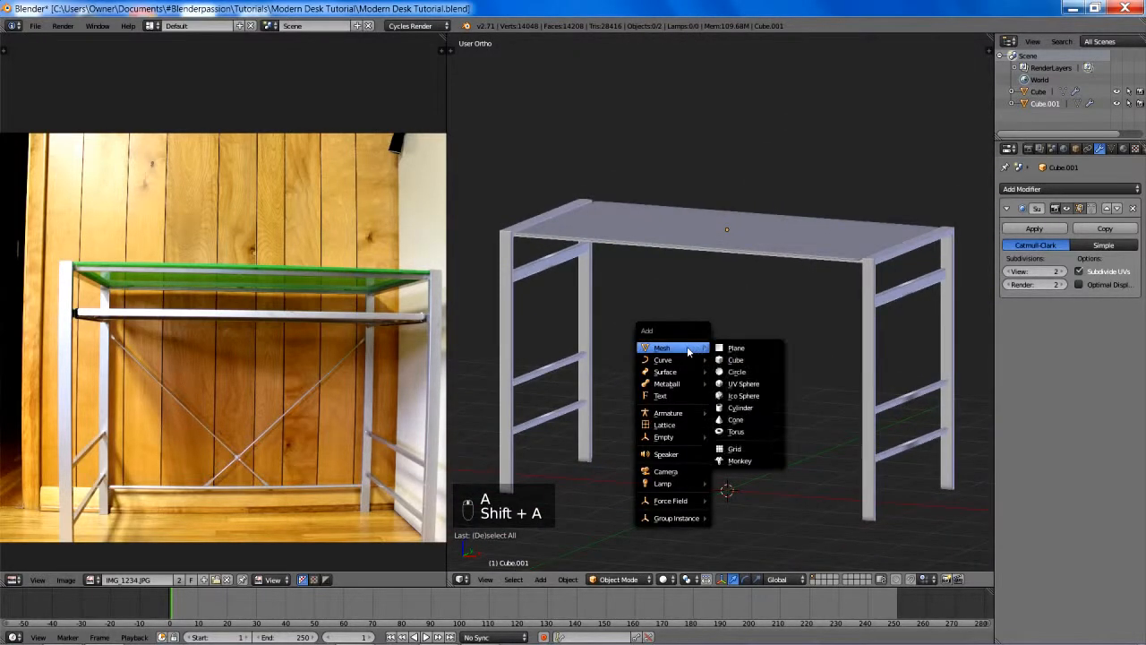
click(740, 408)
shift+middle_drag(774, 440, 714, 370)
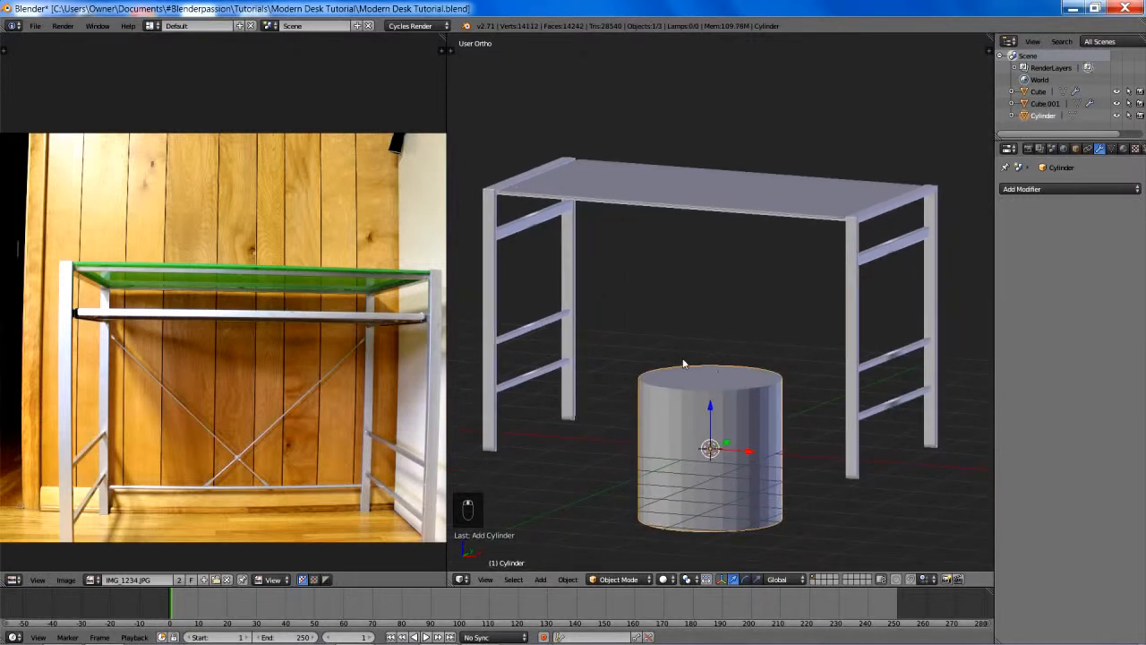
key(F6)
click(821, 380)
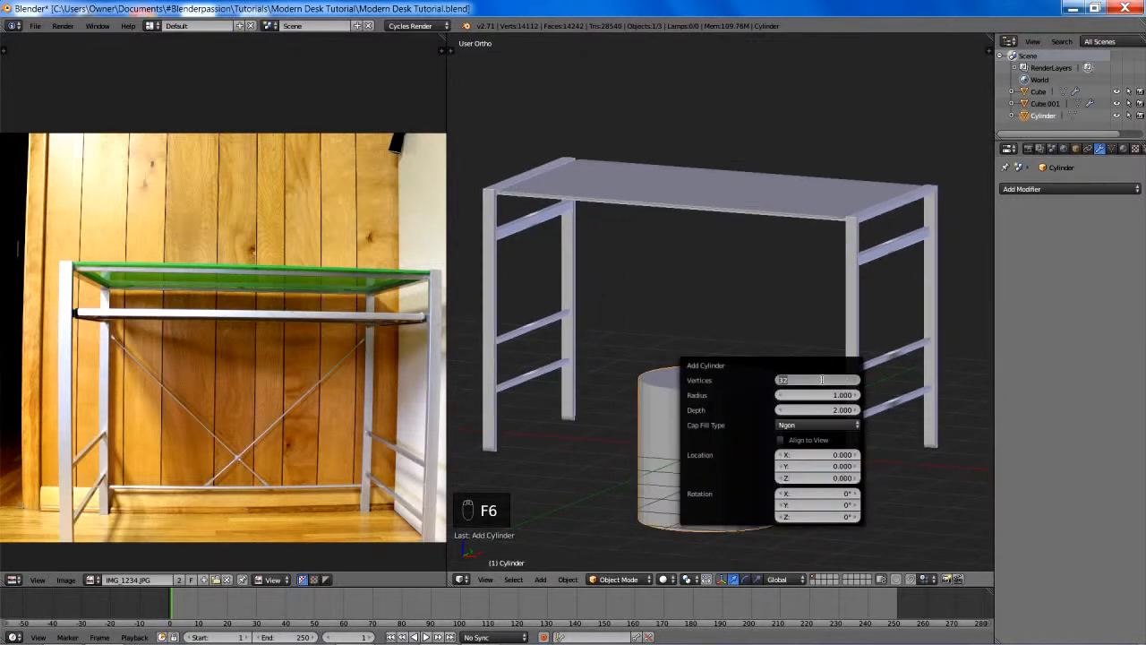
text(40)
key(Return)
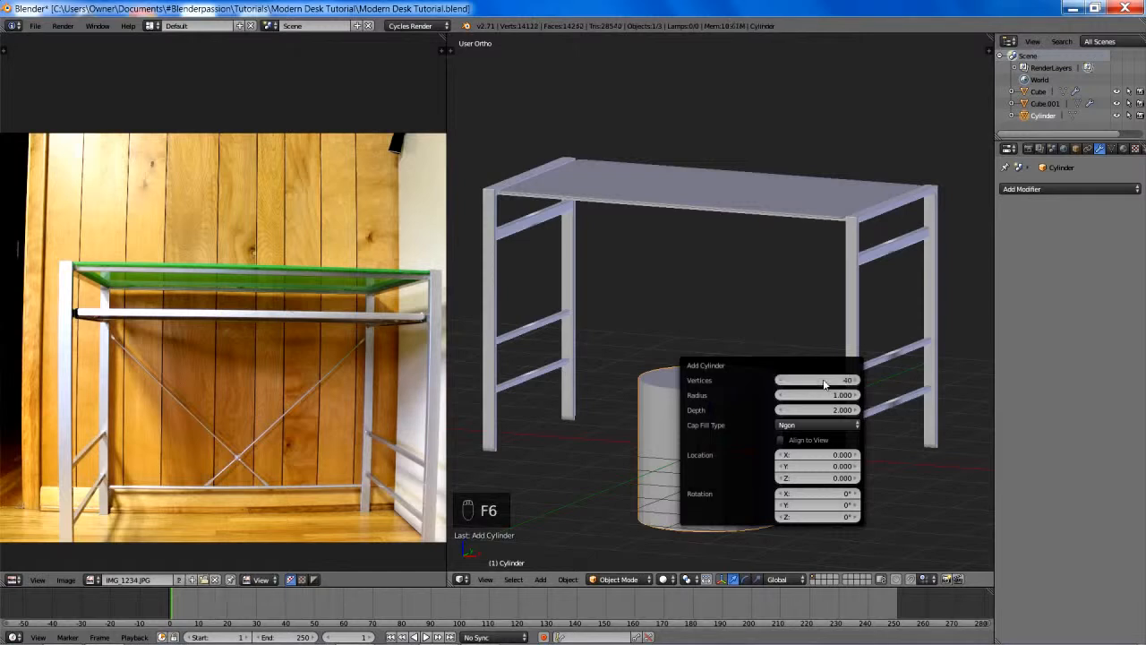
- Apply Shade Smooth to the cylinder and scale it down uniformly to a tiny fraction of its size
key(space)
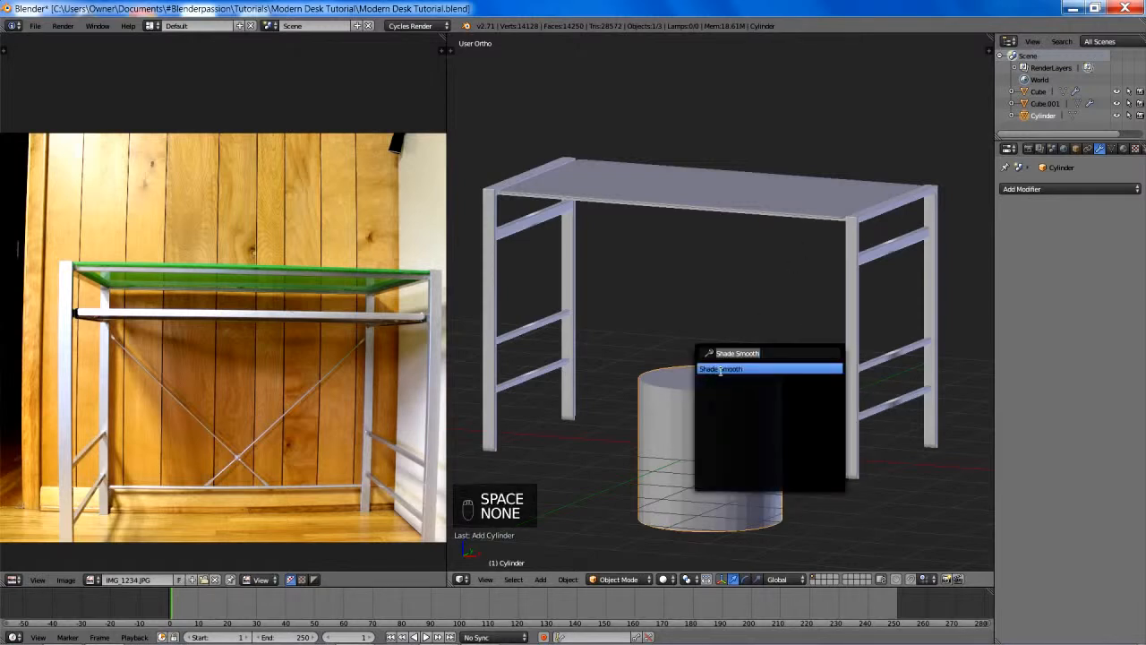
click(719, 369)
shift+middle_drag(763, 426, 750, 401)
key(s)
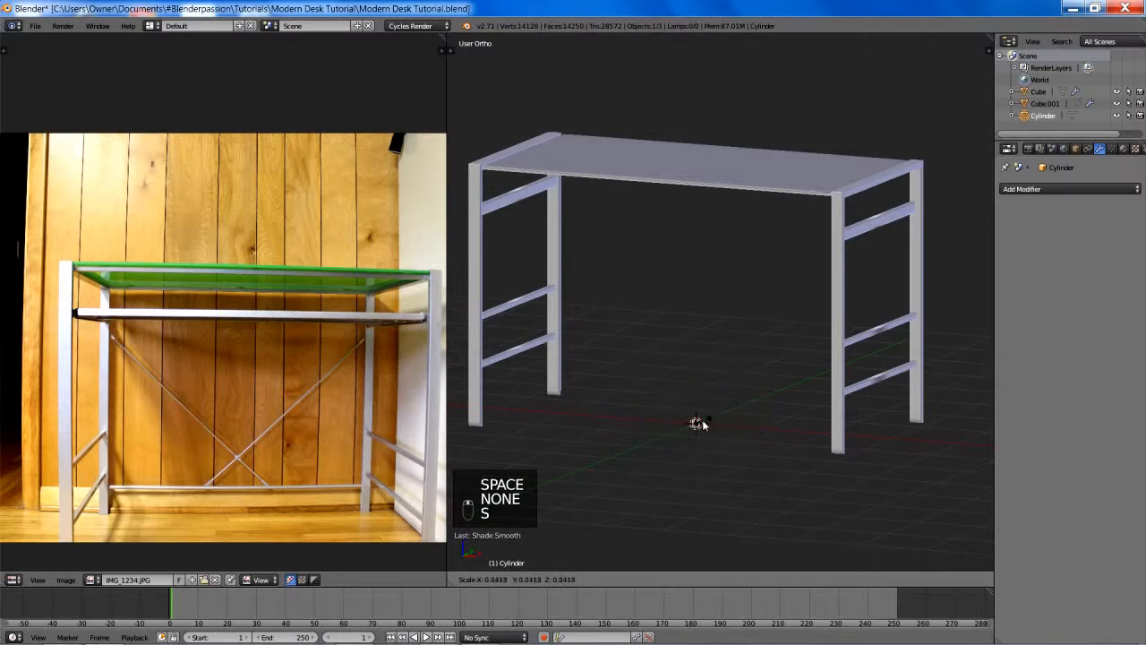
click(707, 427)
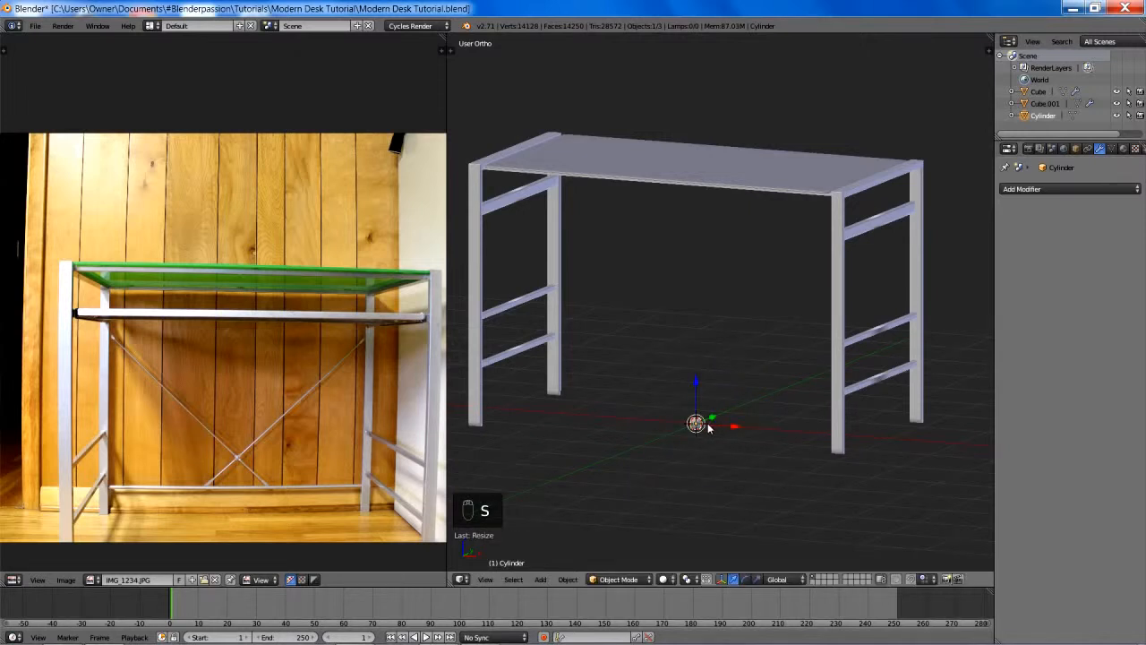
- In the front view, rotate the cylinder a quarter turn so its axis lies along X, and scale it down further
key(KP_1)
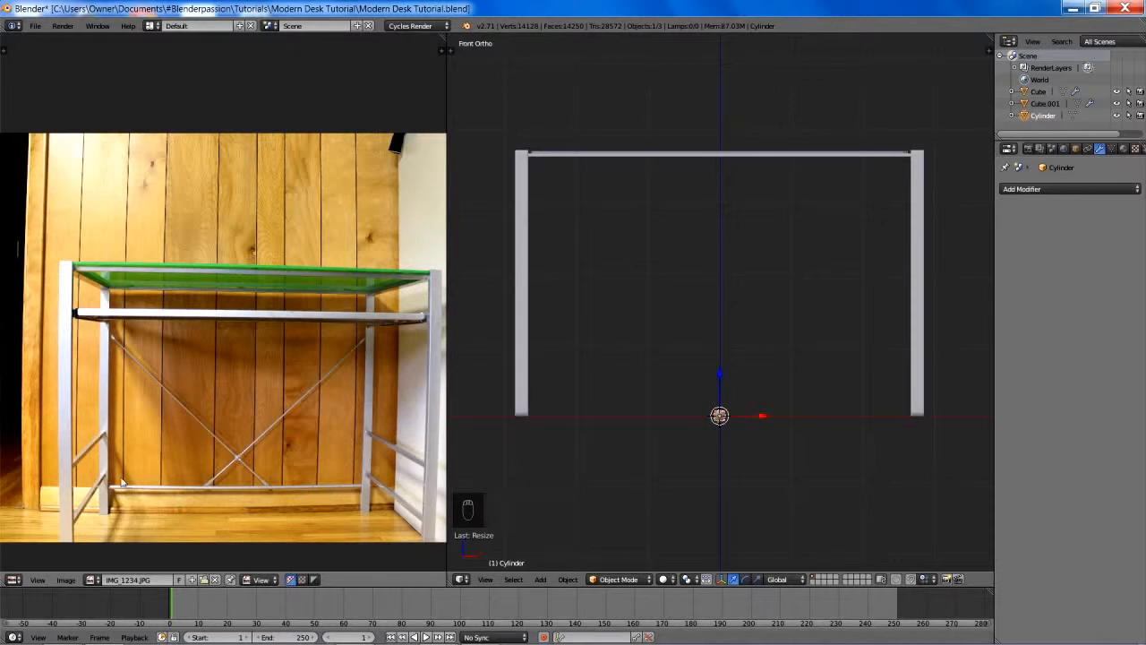
shift+middle_drag(770, 417, 777, 356)
scroll(776, 357, up, 5)
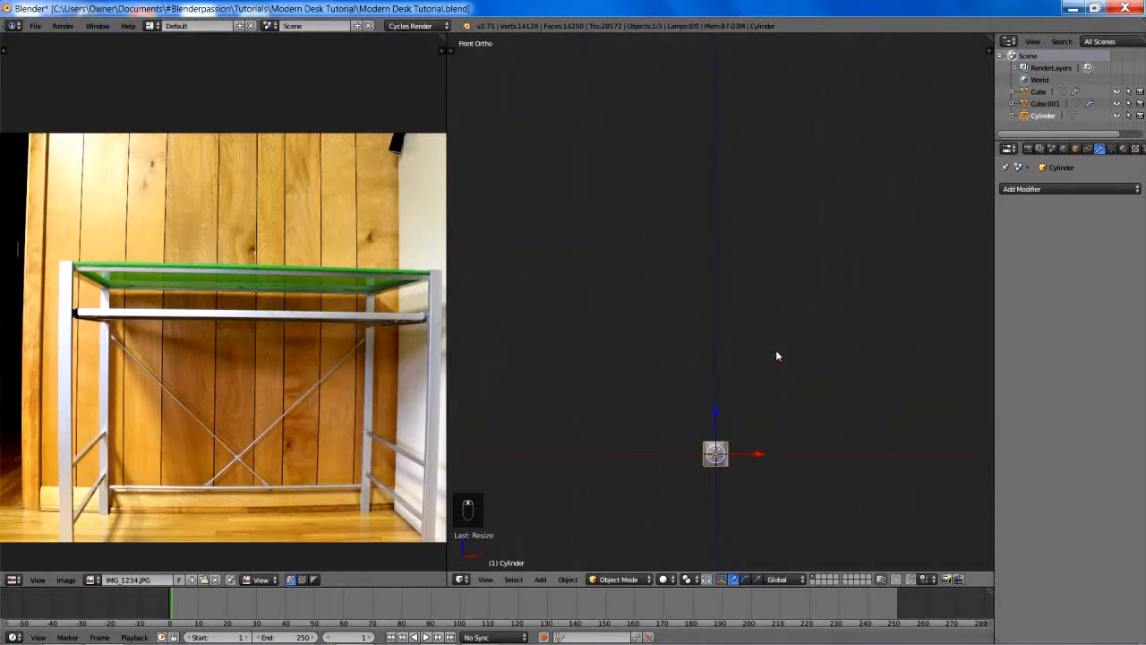
key(r)
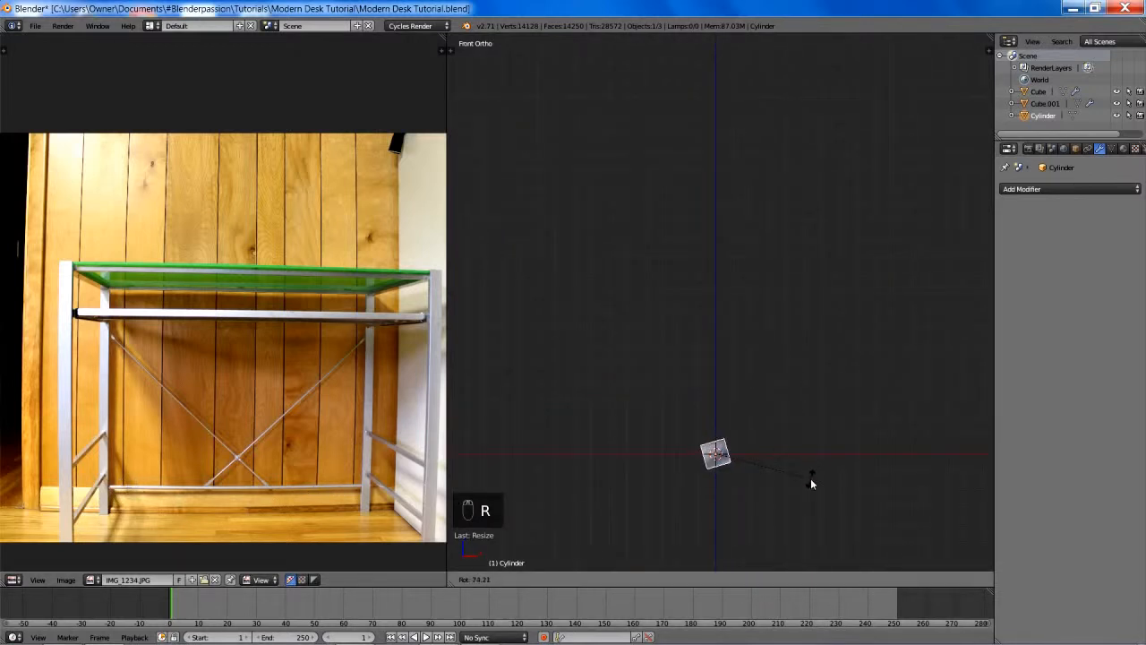
click(797, 501)
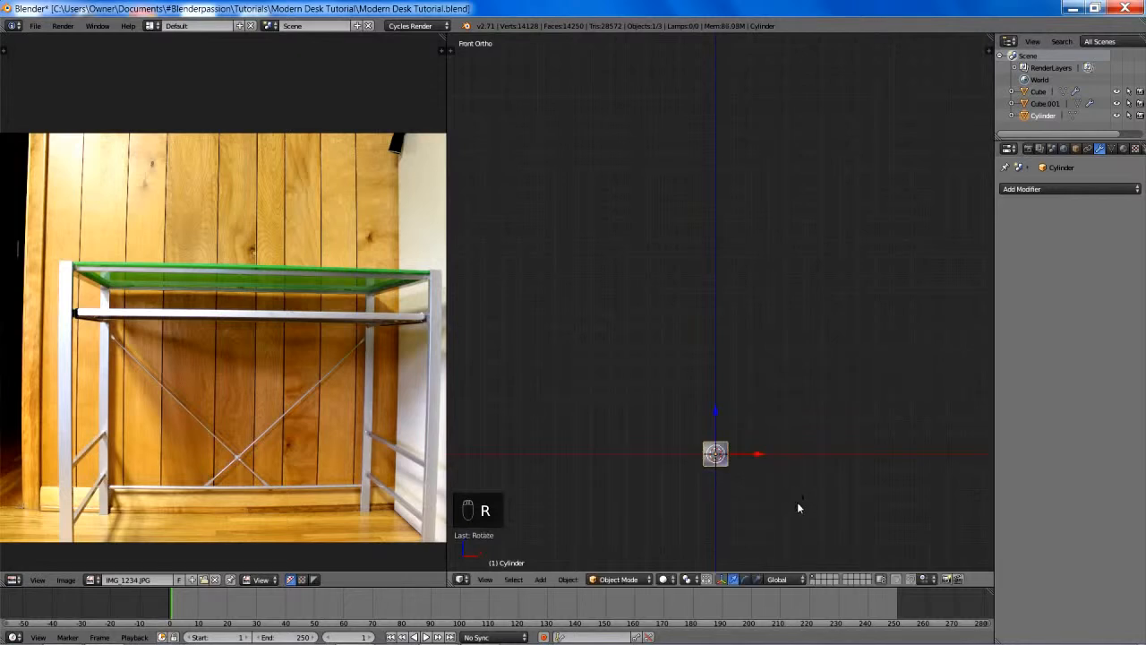
shift+middle_drag(798, 501, 799, 458)
scroll(793, 447, down, 3)
key(s)
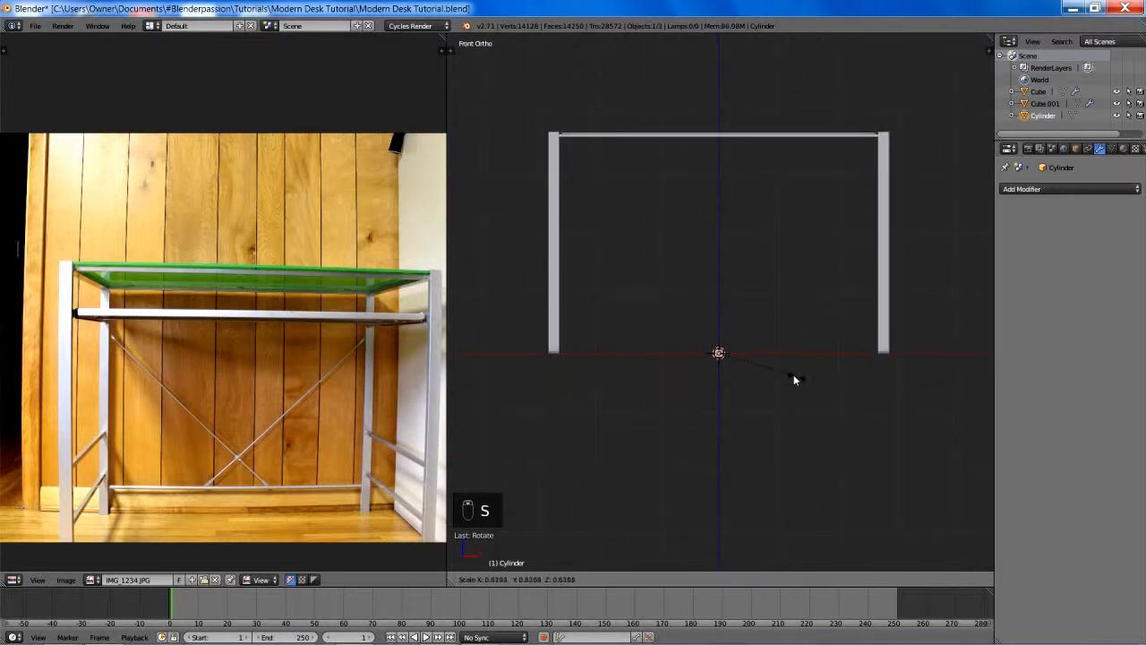
click(792, 380)
- In the right view with wireframe shading, move the cylinder onto the back leg, below the lowest side rail
key(KP_3)
key(z)
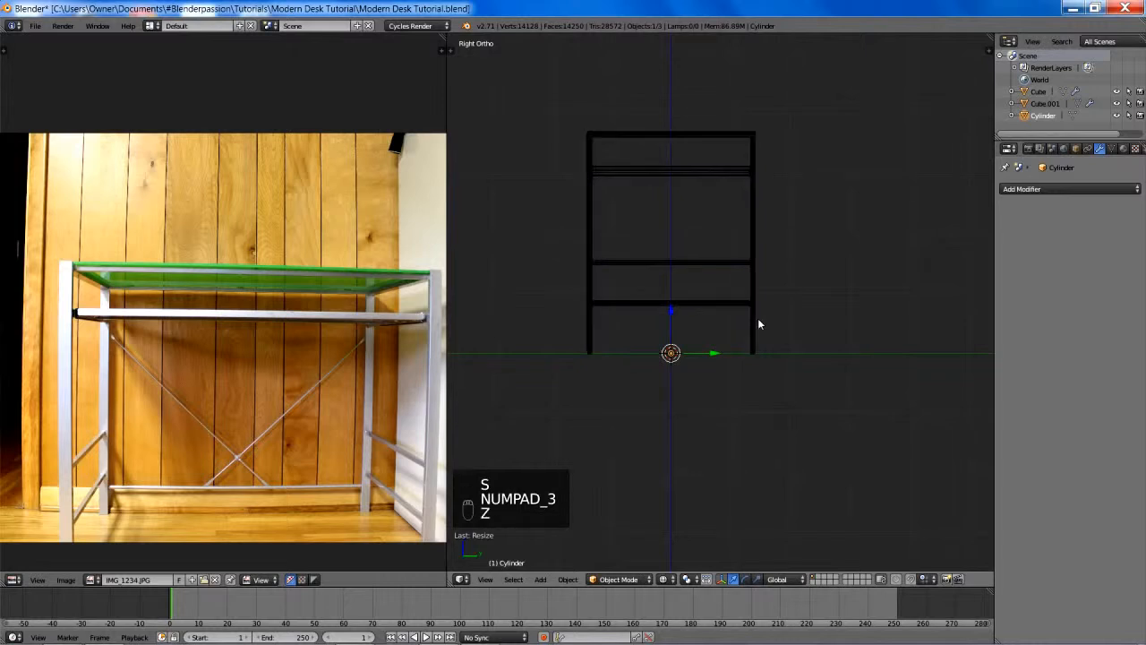
scroll(757, 324, up, 3)
key(g)
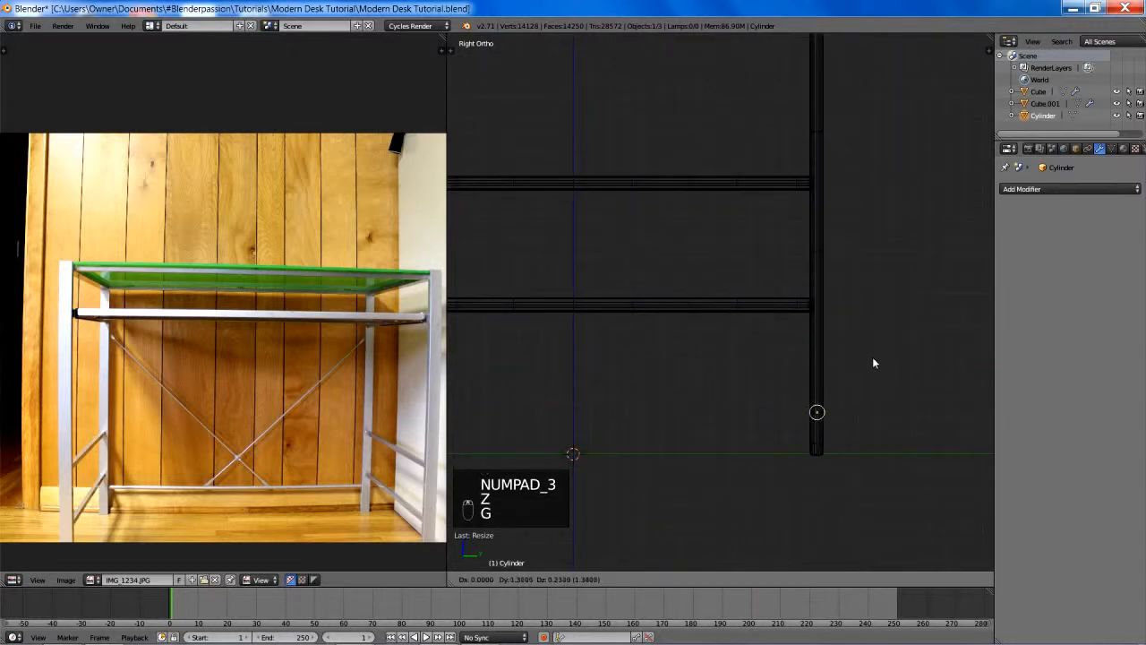
click(872, 263)
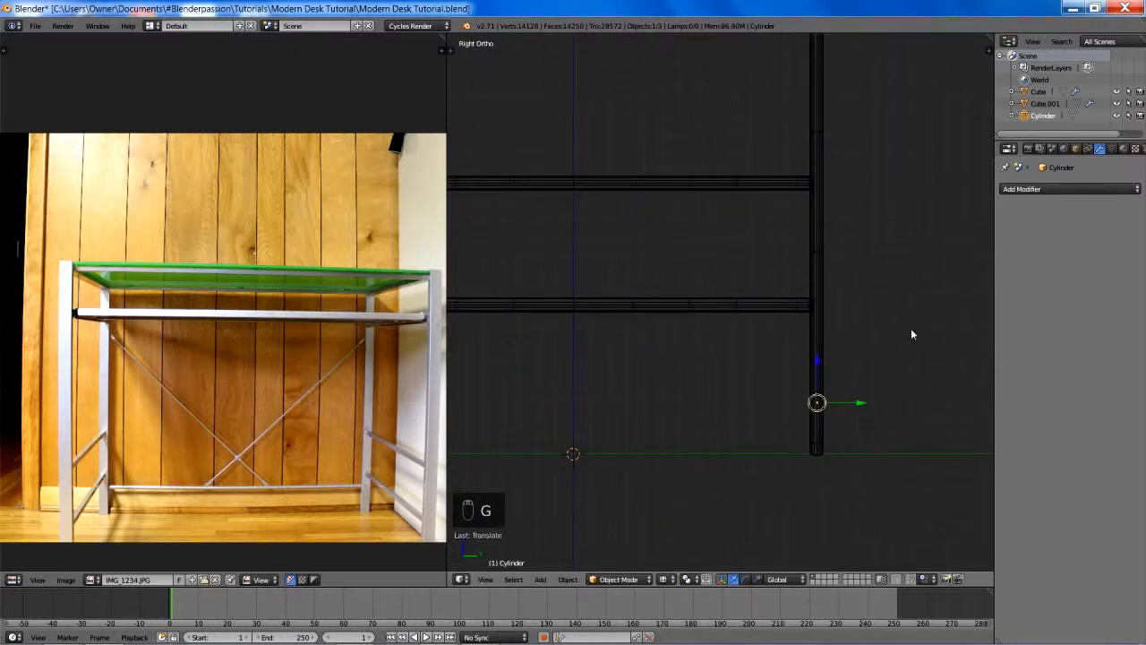
- Fine-tune the cylinder's height along Z on the back leg, just below the lowest side rail
shift+middle_drag(910, 333, 774, 311)
scroll(773, 309, up, 4)
key(g)
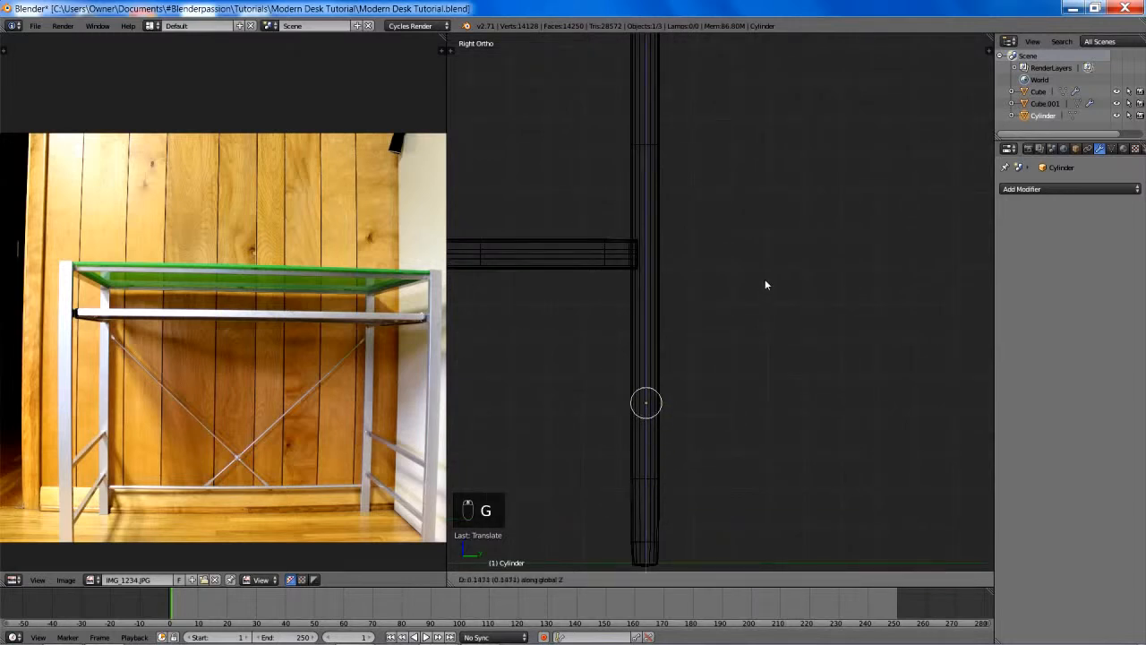
click(767, 269)
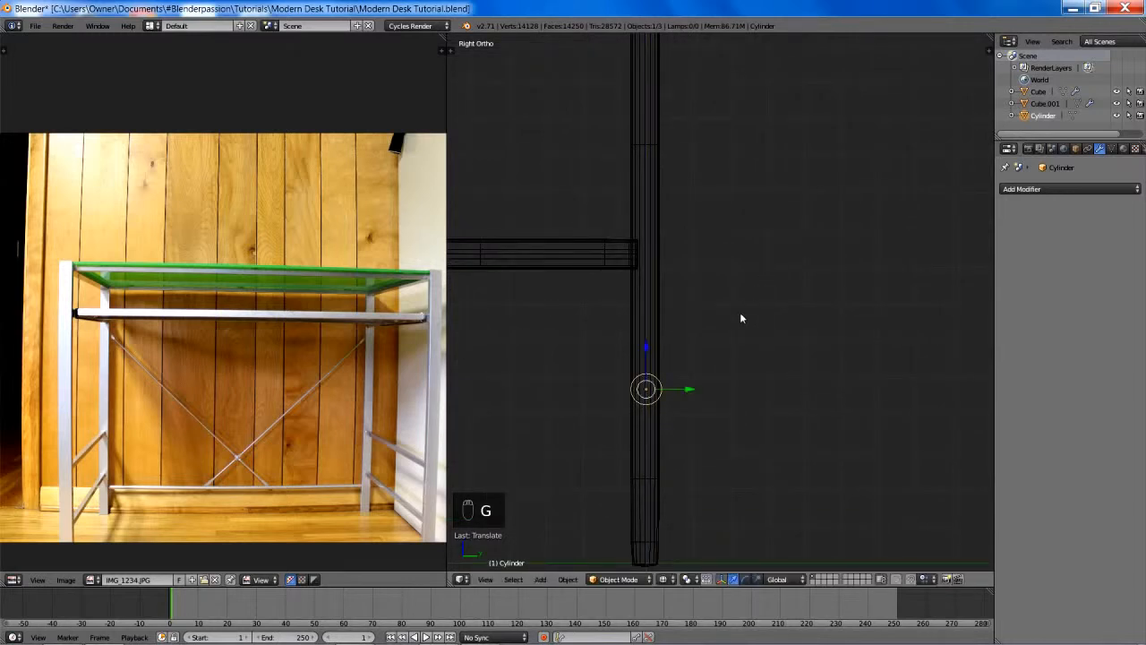
shift+middle_drag(739, 312, 776, 333)
key(g)
key(z)
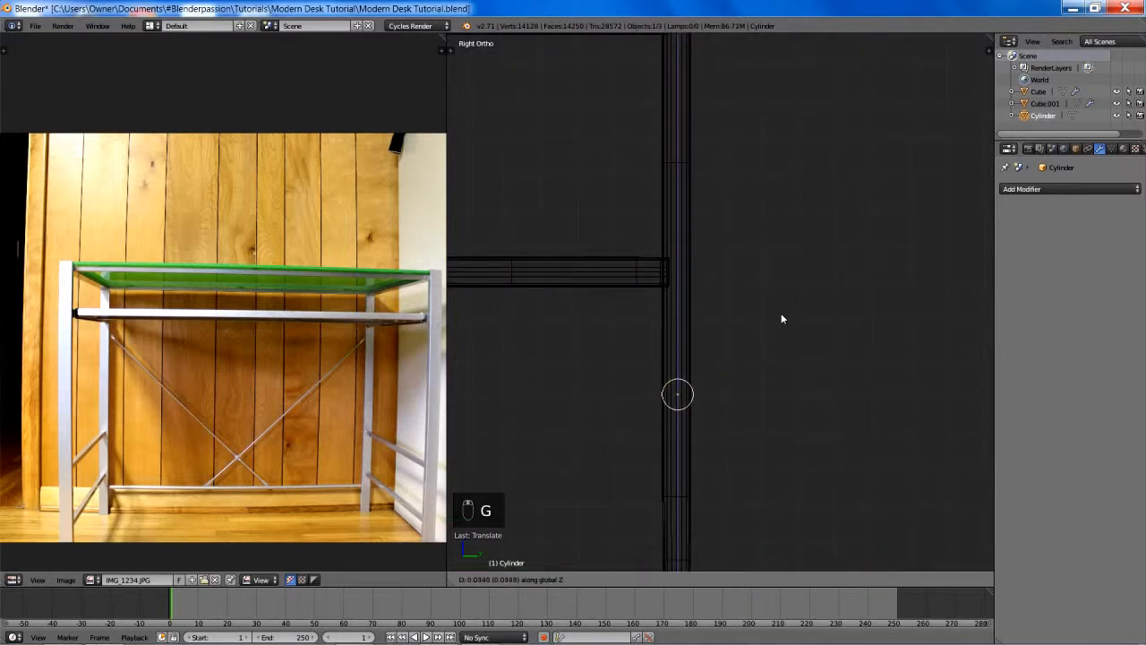
click(788, 335)
- Scale the cylinder's cross-section down in Y and Z only, centre it on the leg along Y, and return to solid shading
scroll(854, 407, up, 2)
key(s)
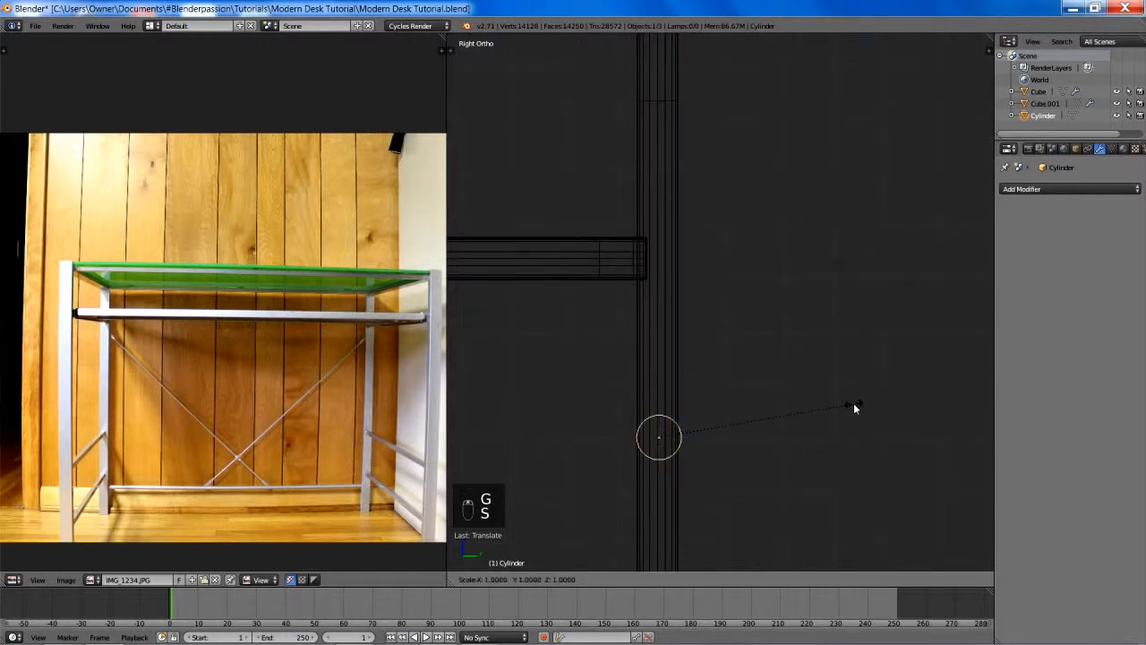
key(y)
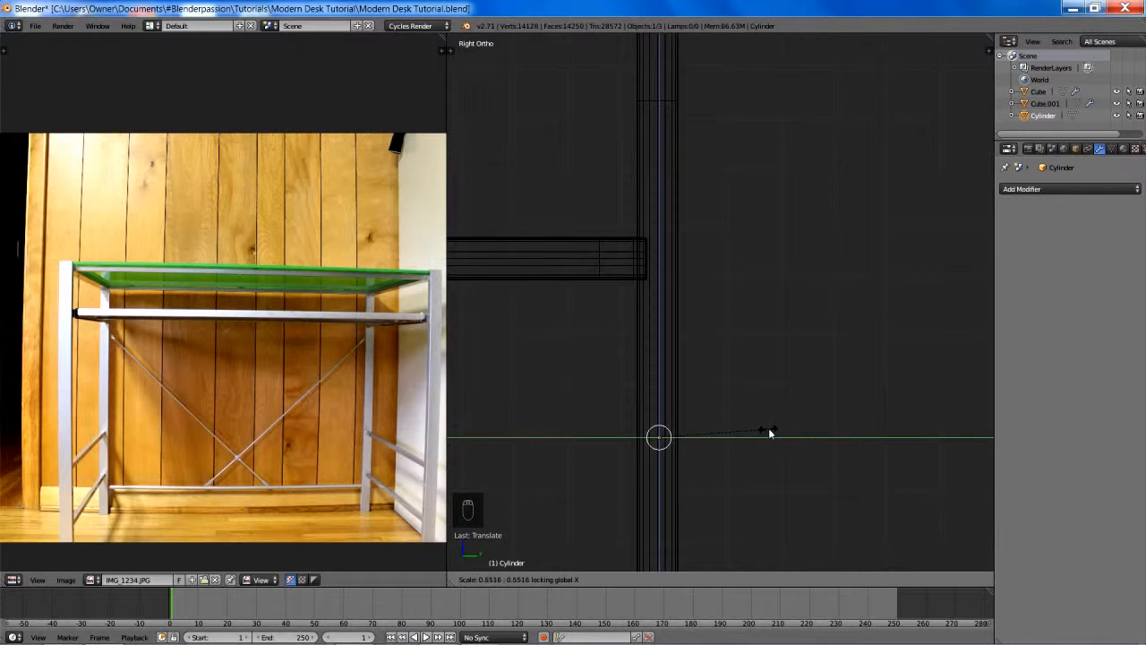
click(789, 436)
key(g)
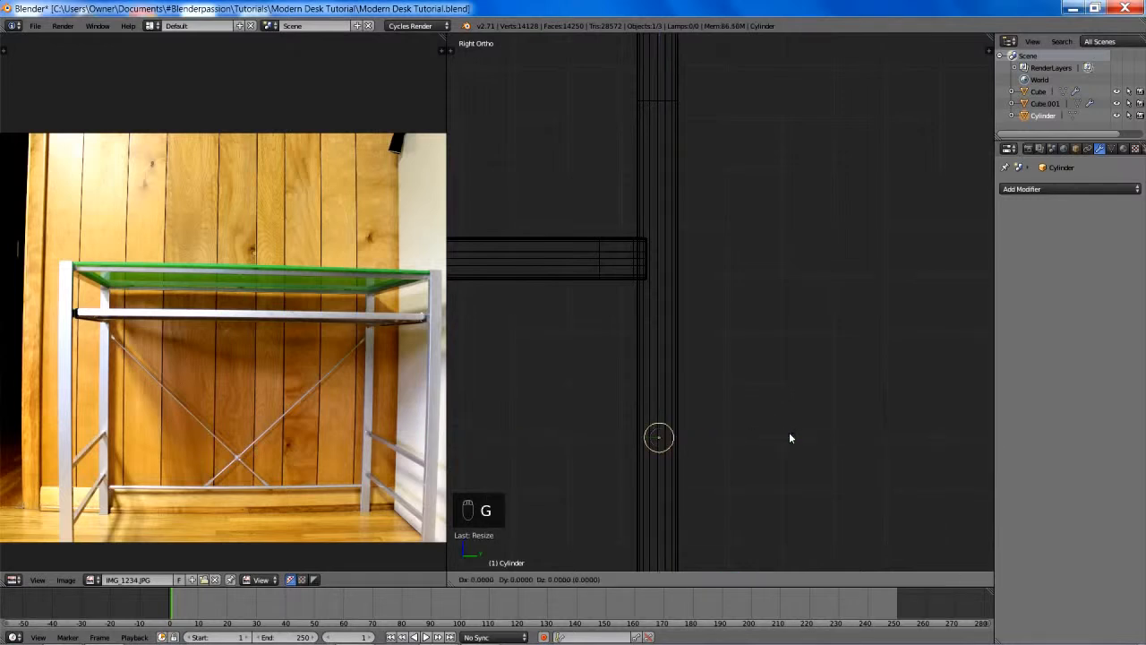
key(y)
click(779, 436)
scroll(758, 394, down, 2)
key(z)
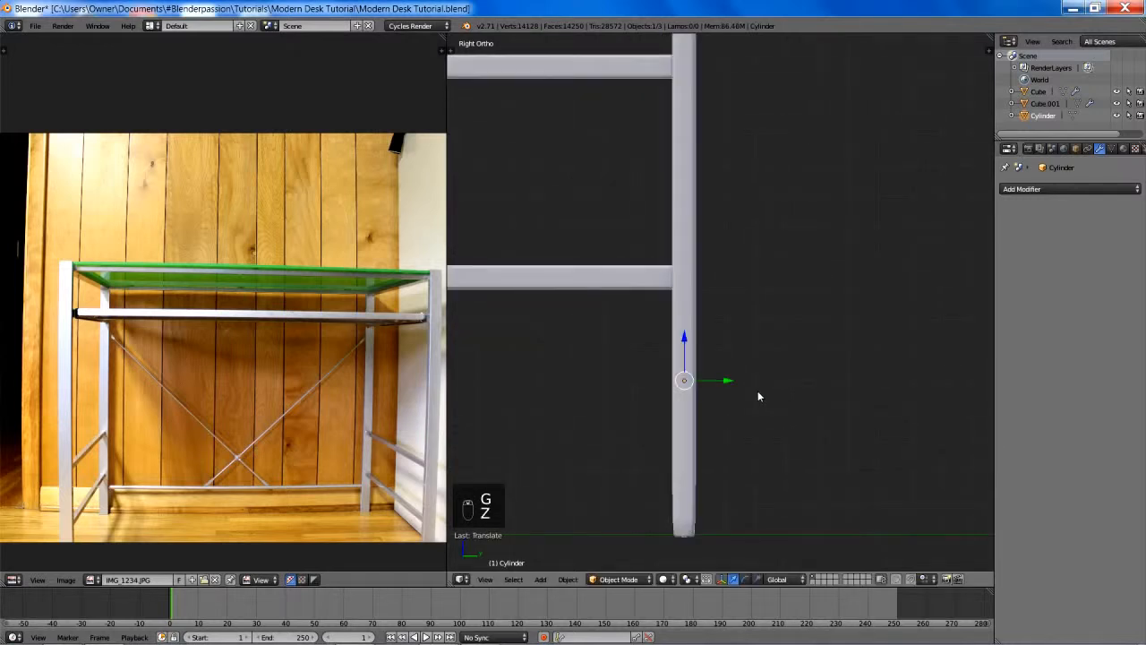
- In the front view, stretch the cylinder's mesh along X in Edit Mode into a long rod spanning between the legs
key(KP_1)
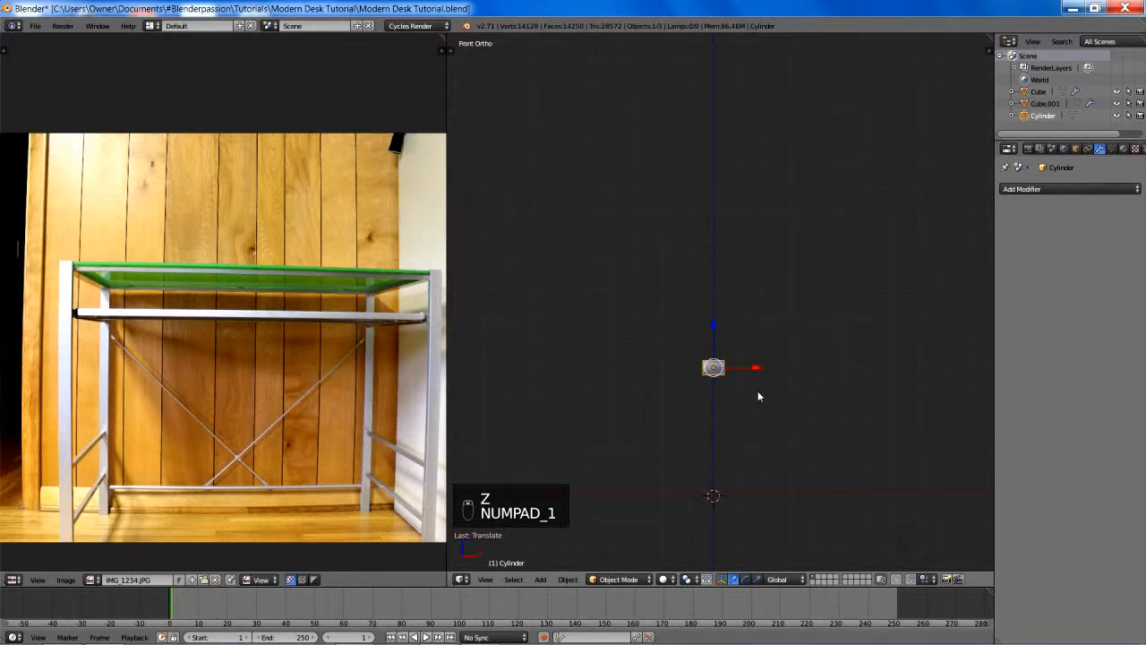
key(g)
right_click(743, 391)
key(Tab)
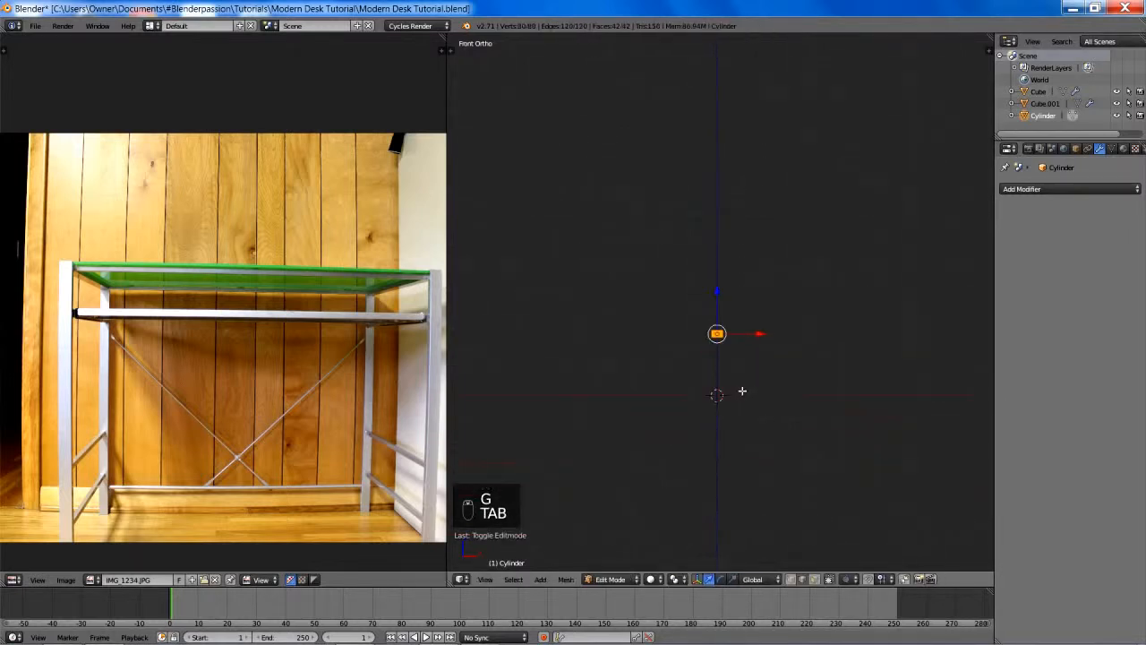
scroll(743, 392, down, 8)
key(s)
key(x)
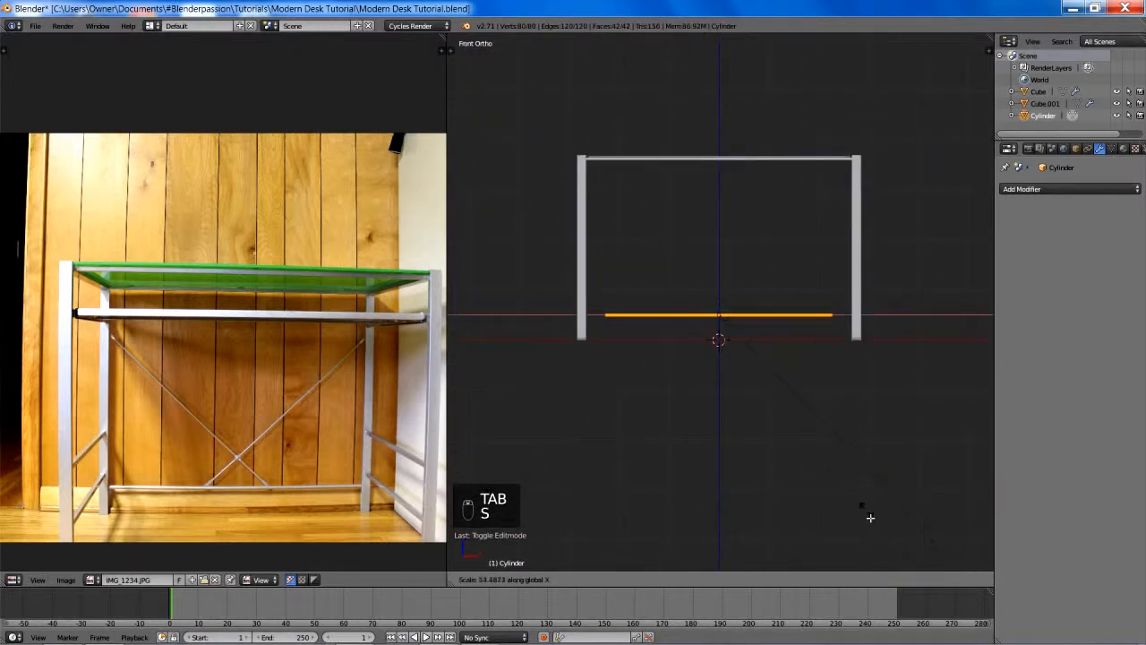
click(974, 93)
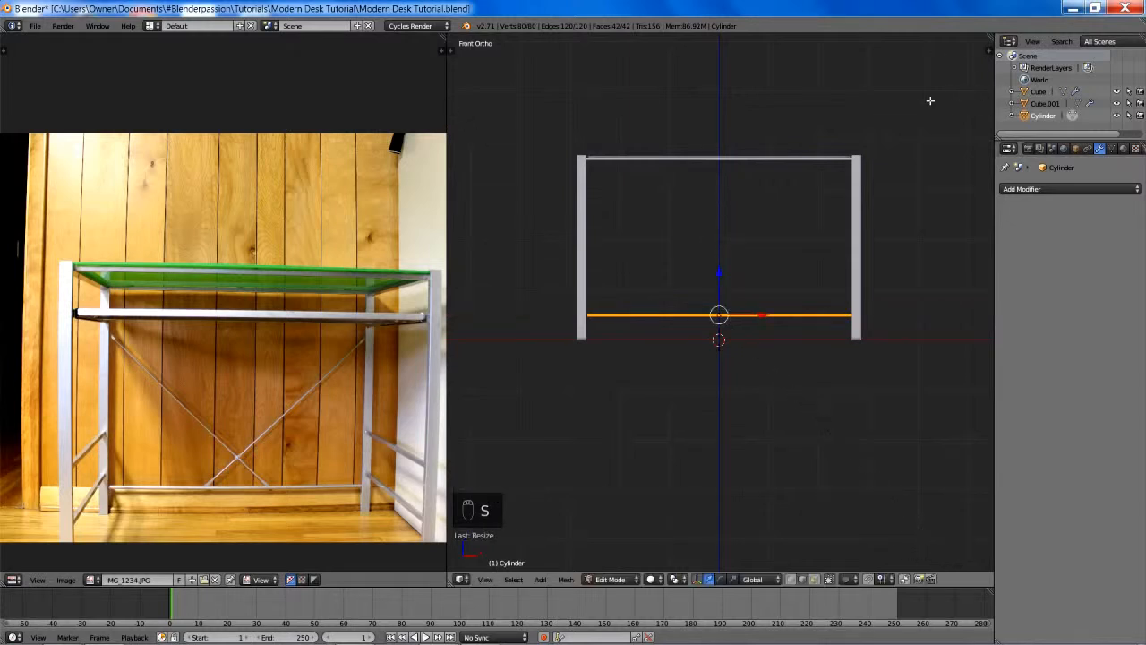
- Adjust the rod's length along X against the leg in wireframe, then return to solid shading and Object Mode and deselect everything
shift+middle_drag(911, 169, 732, 160)
scroll(732, 160, up, 7)
key(z)
key(s)
key(x)
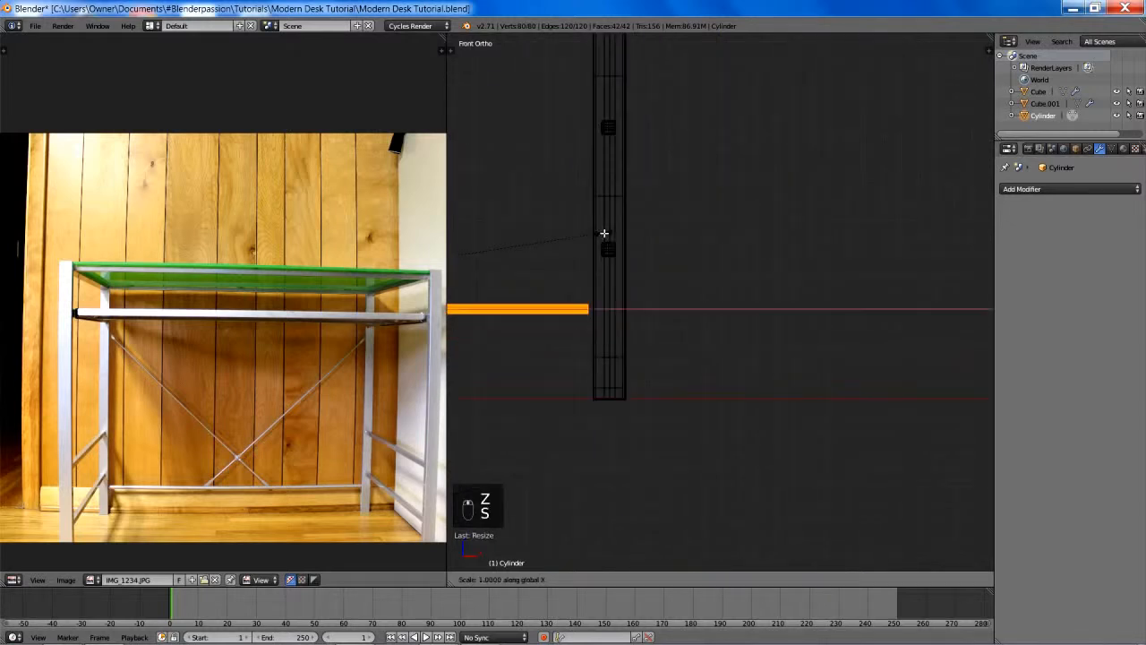
click(602, 232)
key(z)
middle_drag(609, 230, 723, 270)
key(Tab)
key(a)
scroll(764, 273, down, 3)
scroll(753, 285, down, 5)
shift+middle_drag(732, 226, 713, 286)
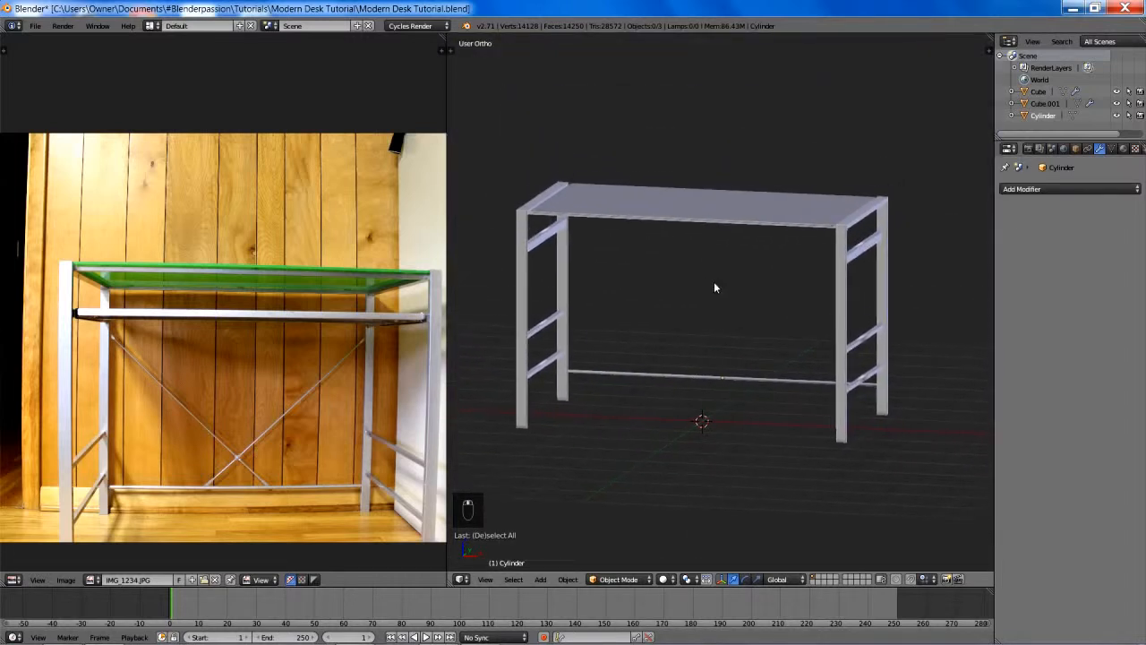
- Examine the crossed back braces in the reference photo, including their upper end fittings, crossing joint and attachment to the lower rod
scroll(714, 282, up, 2)
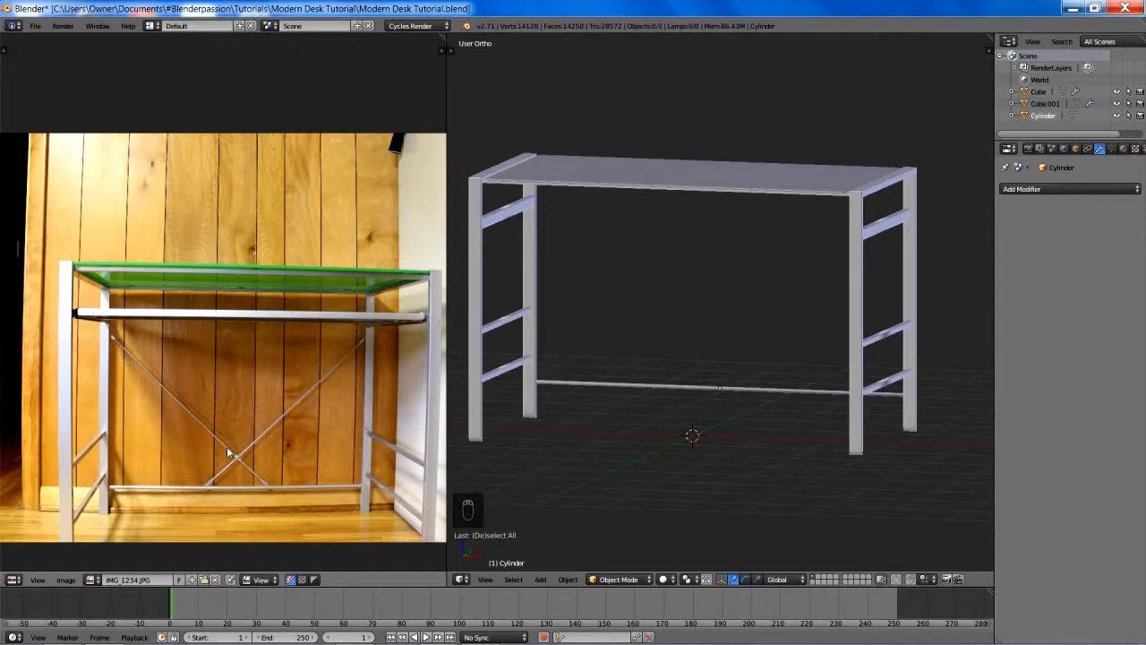
scroll(281, 439, up, 4)
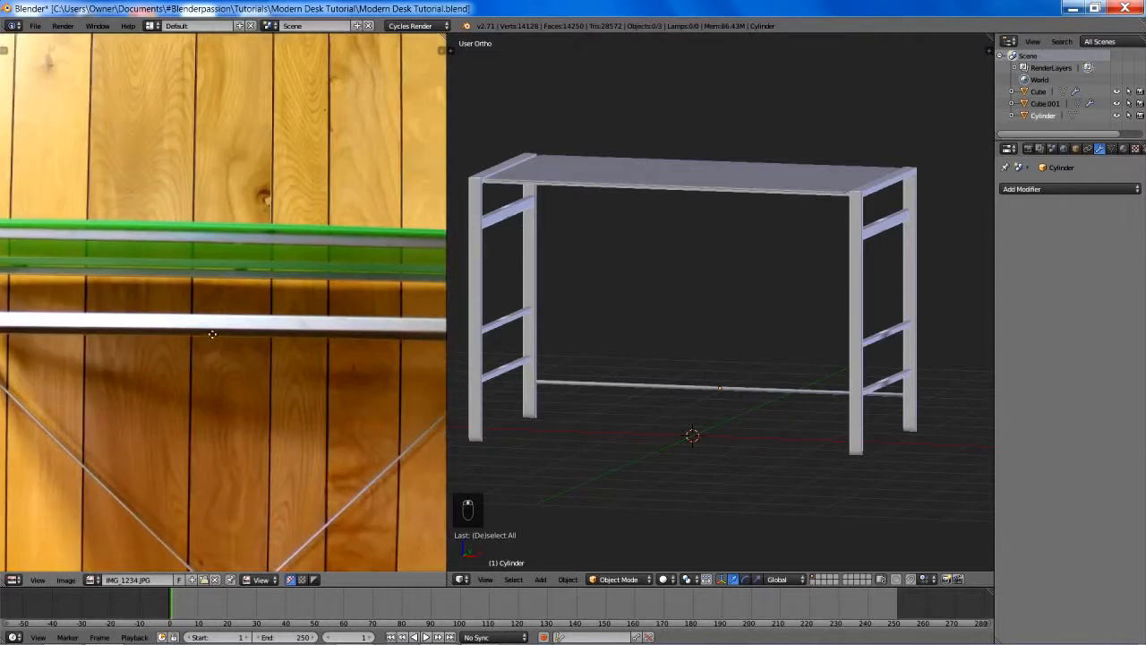
scroll(310, 330, up, 2)
scroll(265, 323, up, 1)
scroll(269, 322, up, 3)
middle_drag(319, 350, 231, 305)
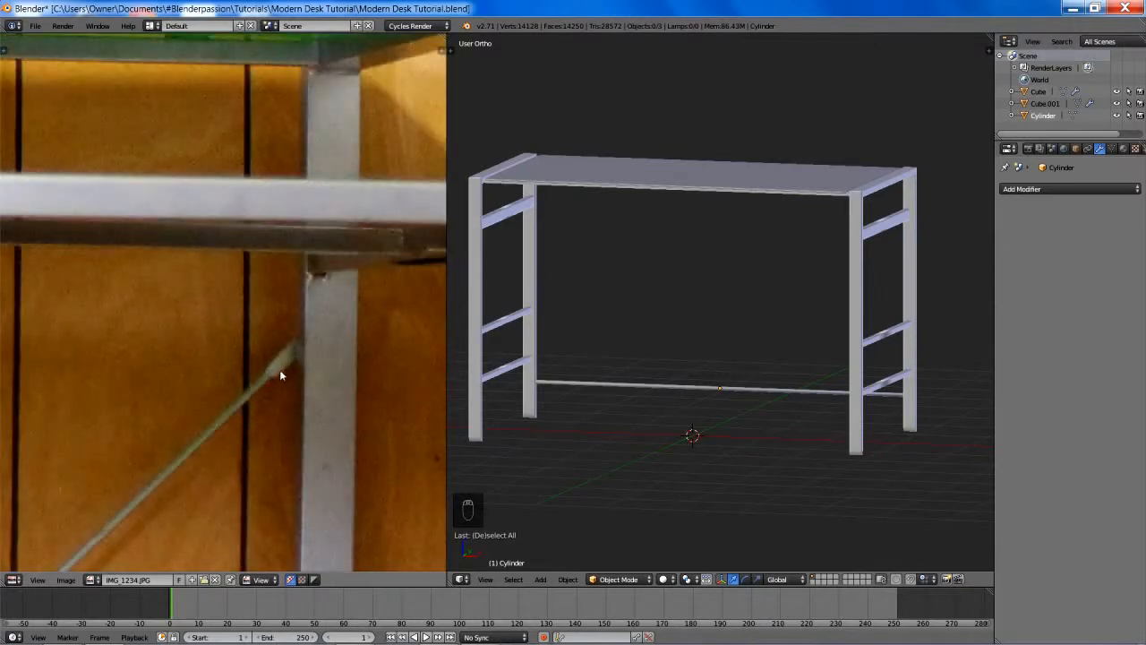
scroll(279, 370, down, 4)
middle_drag(232, 392, 430, 206)
middle_drag(97, 374, 184, 296)
scroll(184, 295, up, 2)
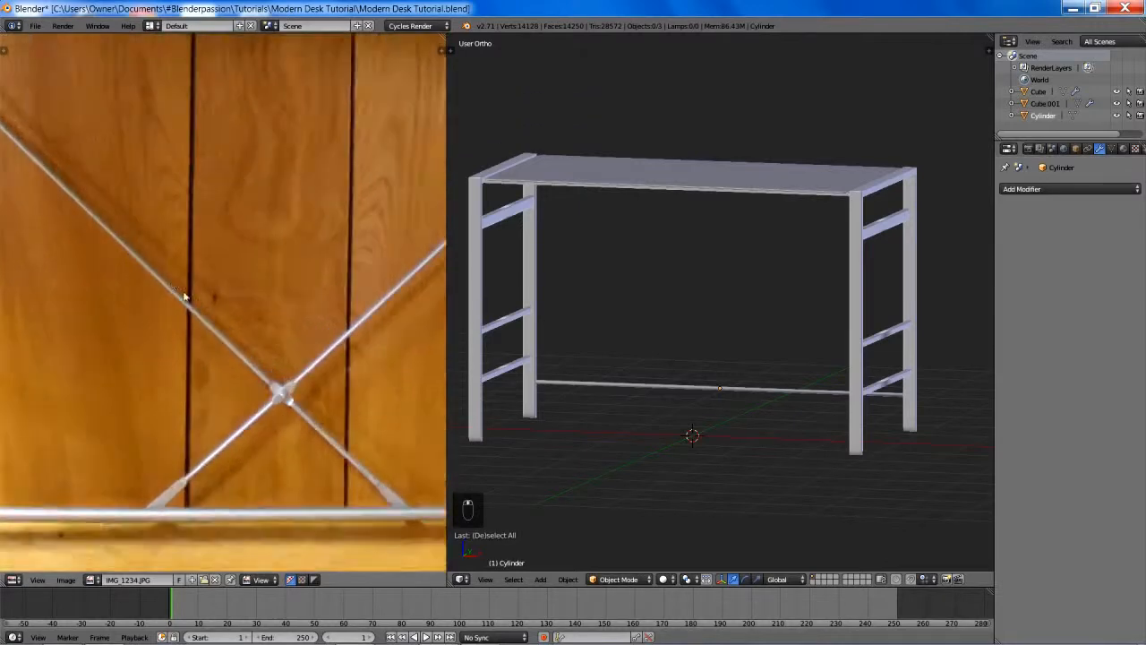
scroll(227, 302, up, 1)
middle_drag(299, 425, 185, 310)
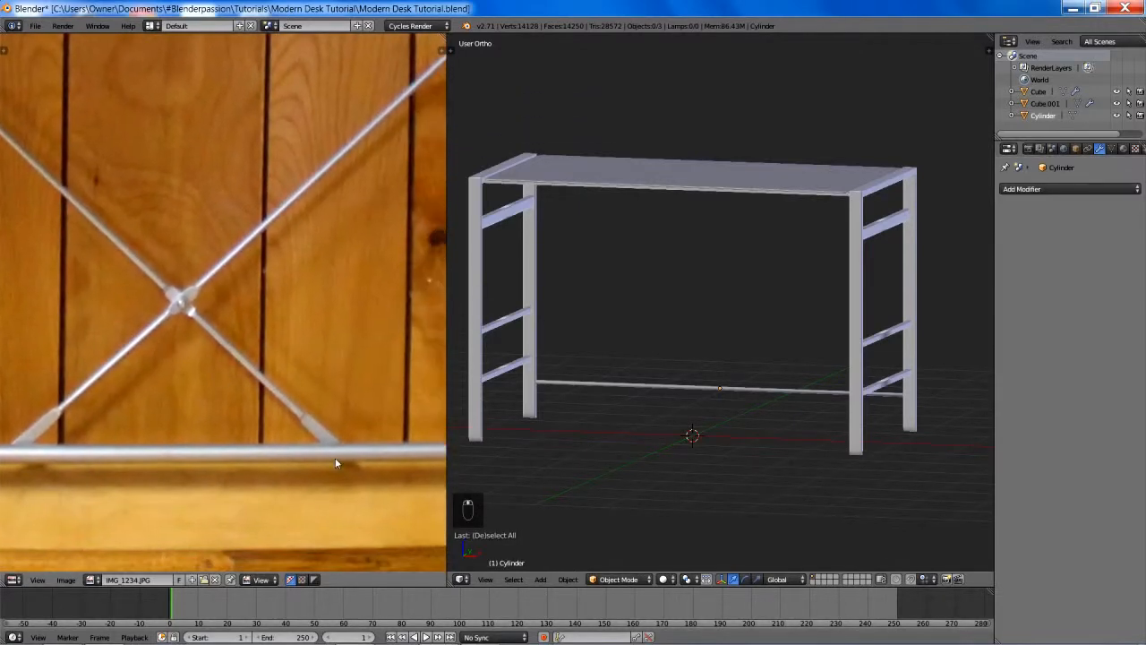
scroll(321, 220, down, 7)
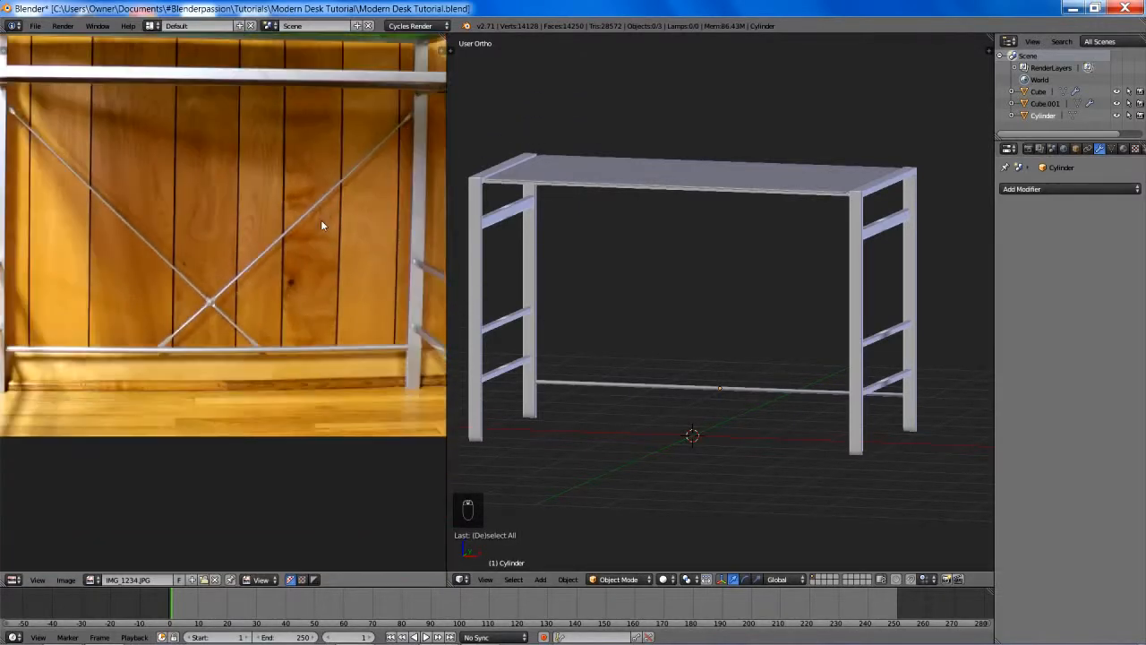
middle_drag(251, 219, 282, 349)
scroll(291, 284, up, 7)
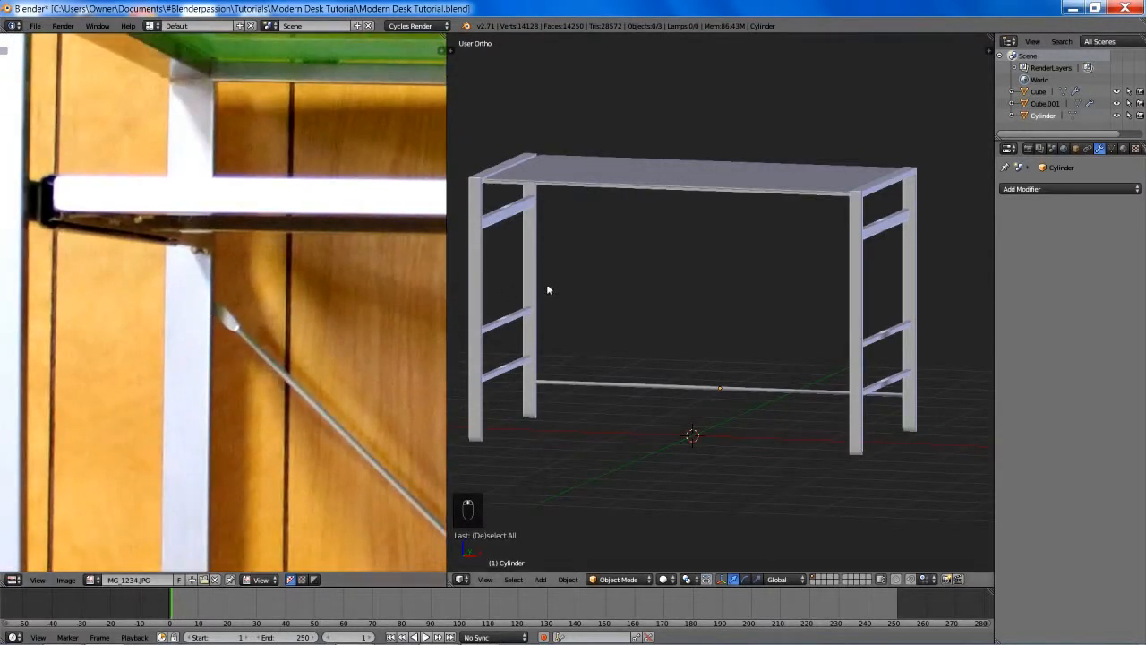
- Add a new cylinder mesh with 16 vertices at the origin and shade it smooth
middle_drag(546, 283, 672, 391)
right_click(673, 393)
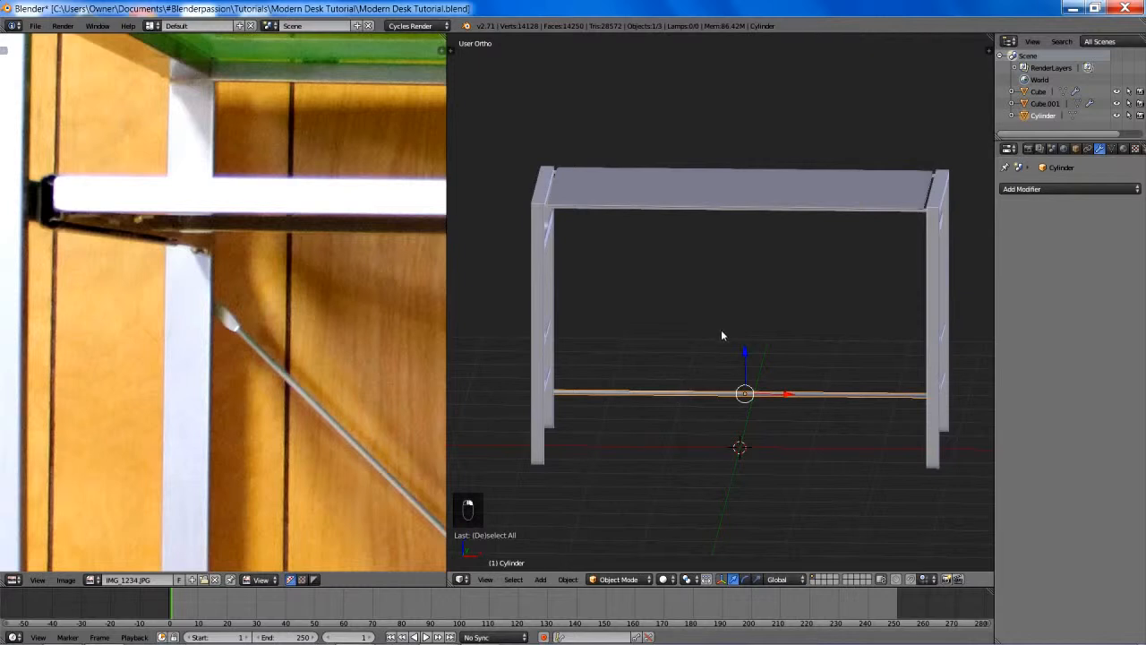
key(shift+a)
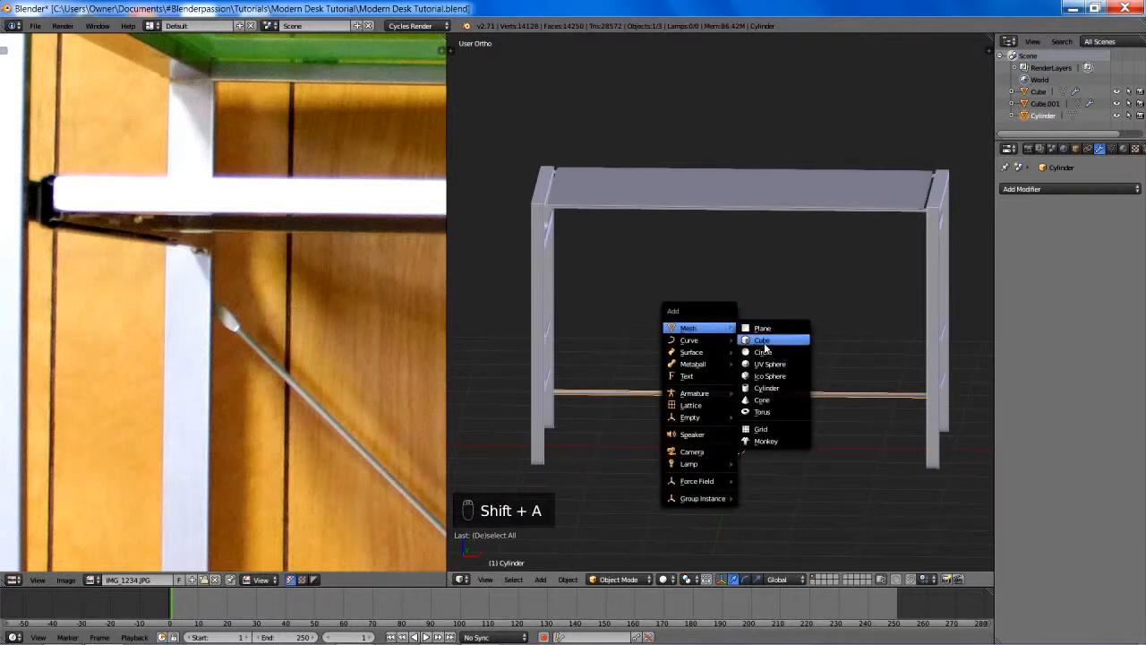
click(769, 388)
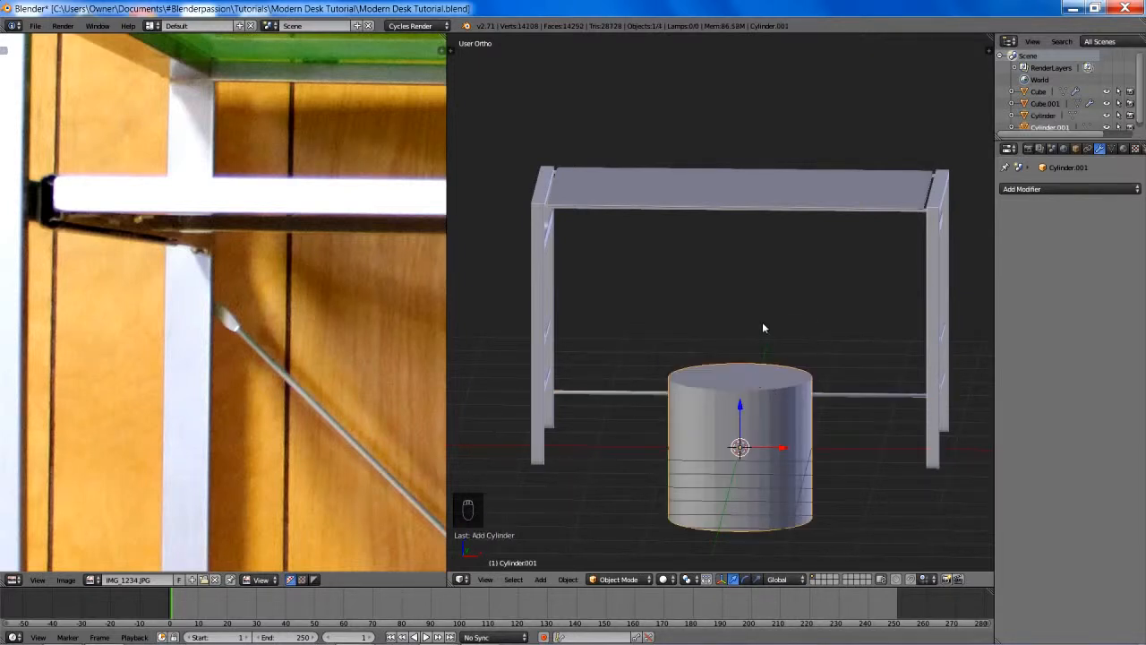
key(F6)
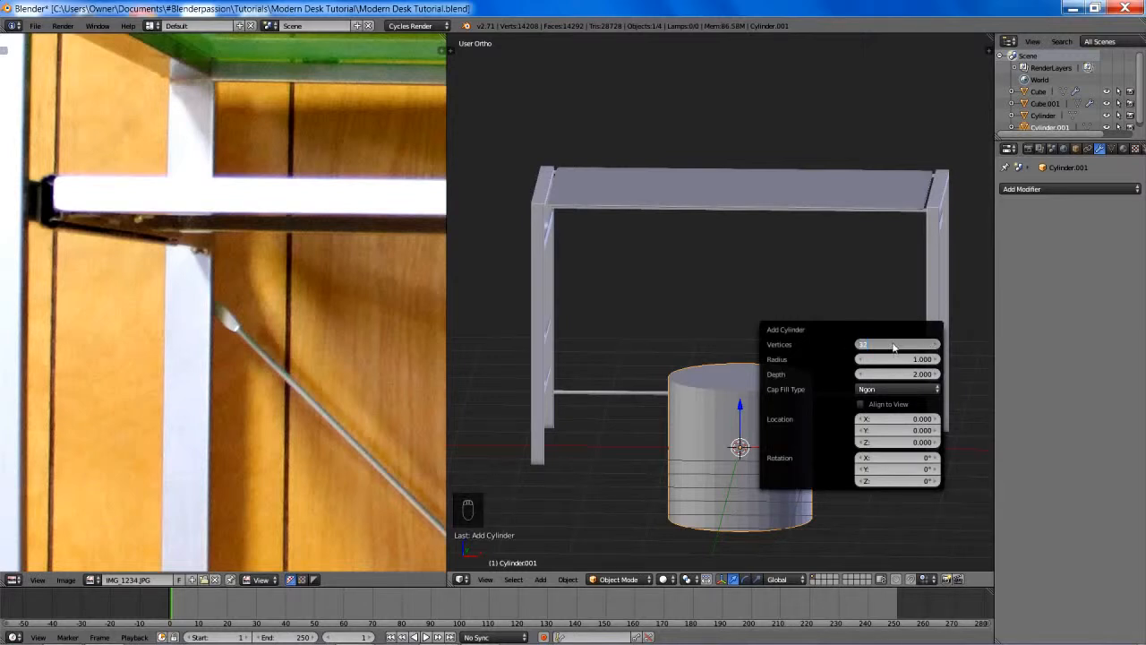
key(Return)
click(891, 345)
text(16)
key(Return)
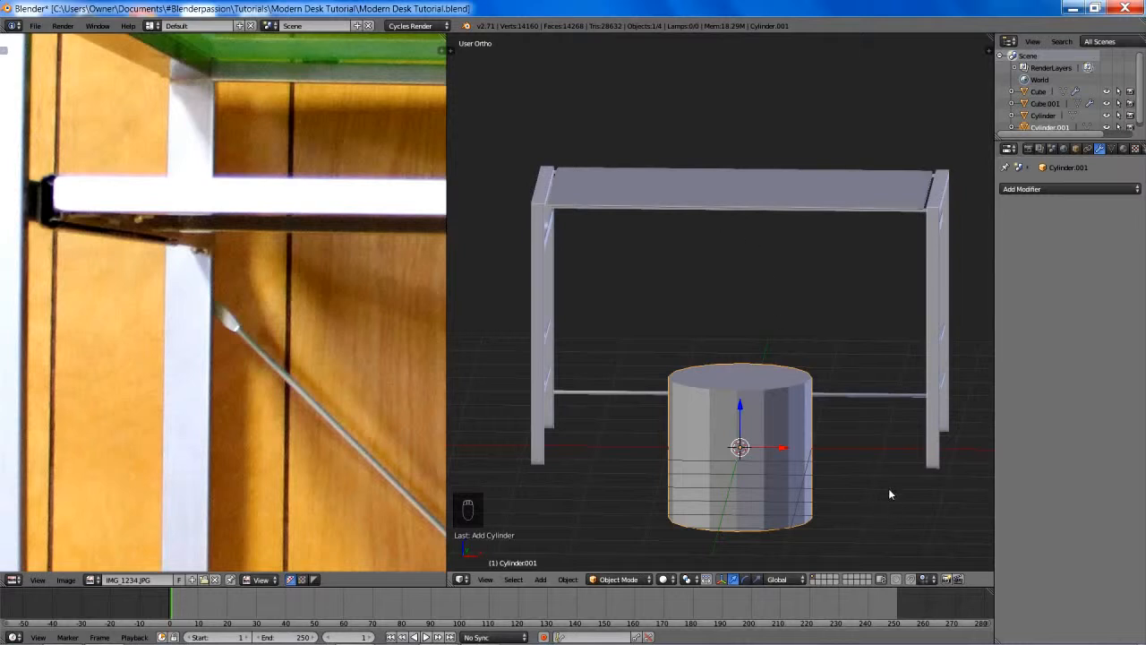
key(space)
click(851, 451)
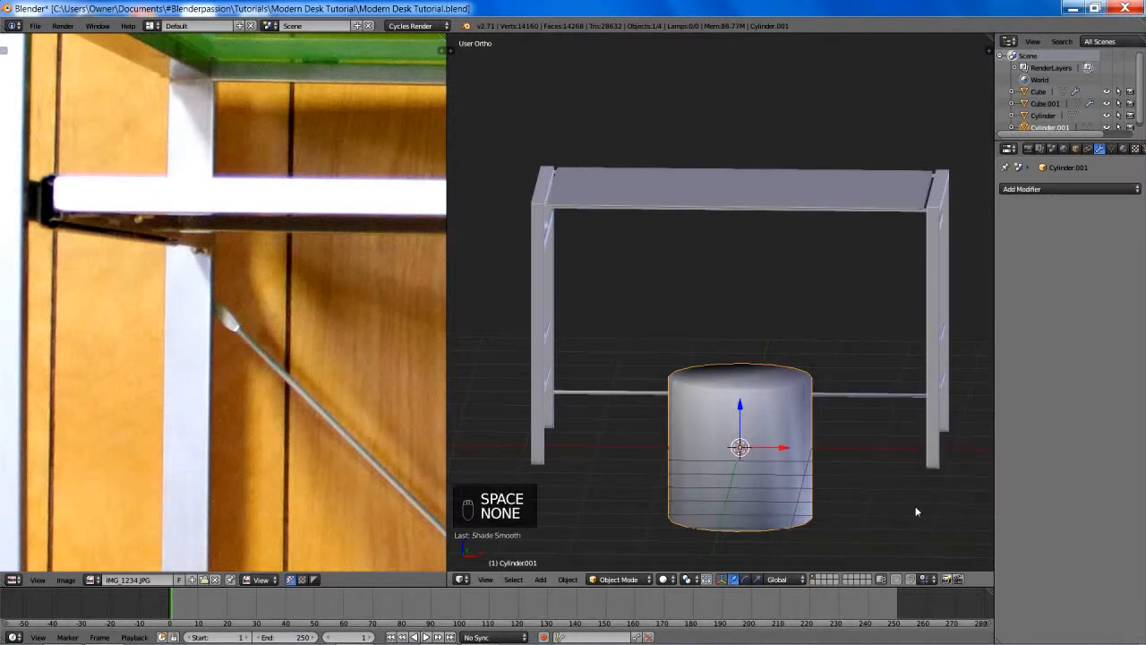
- Scale the new cylinder down to a small piece, and thin it further in X and Y only
key(s)
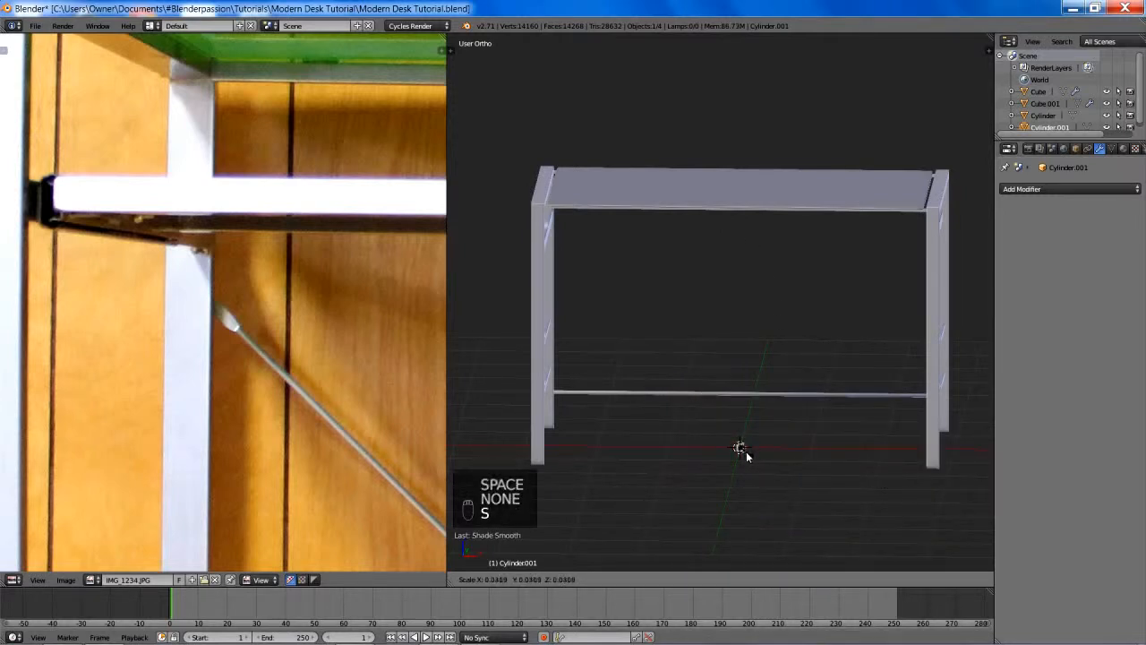
click(748, 450)
key(KP_1)
key(z)
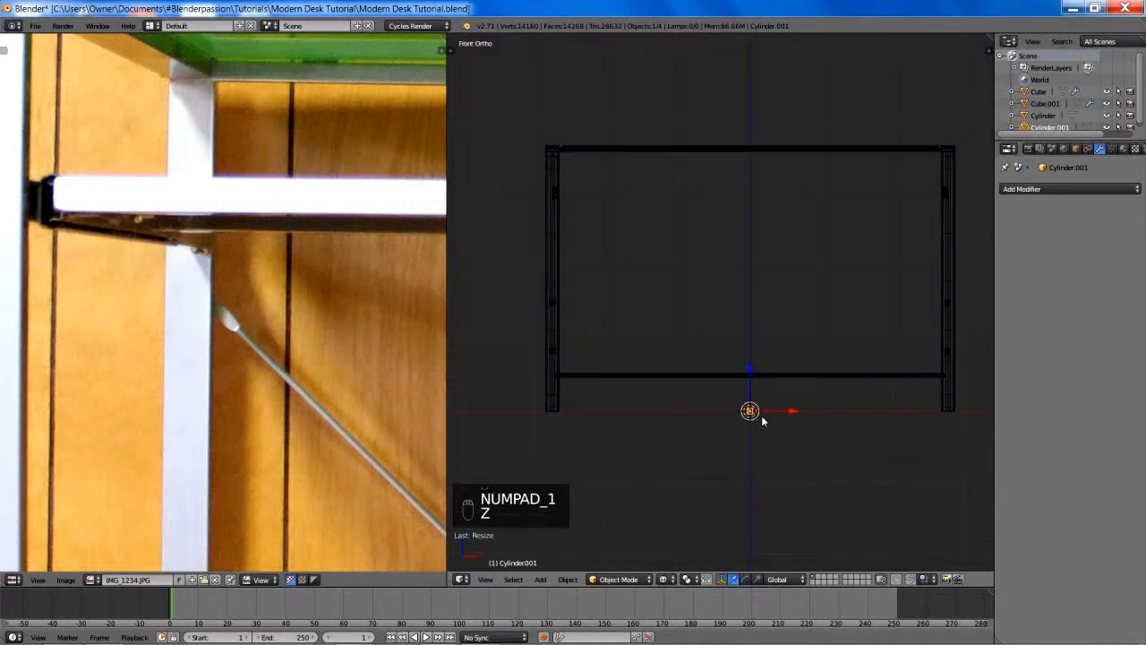
scroll(681, 318, up, 5)
shift+middle_drag(689, 325, 696, 371)
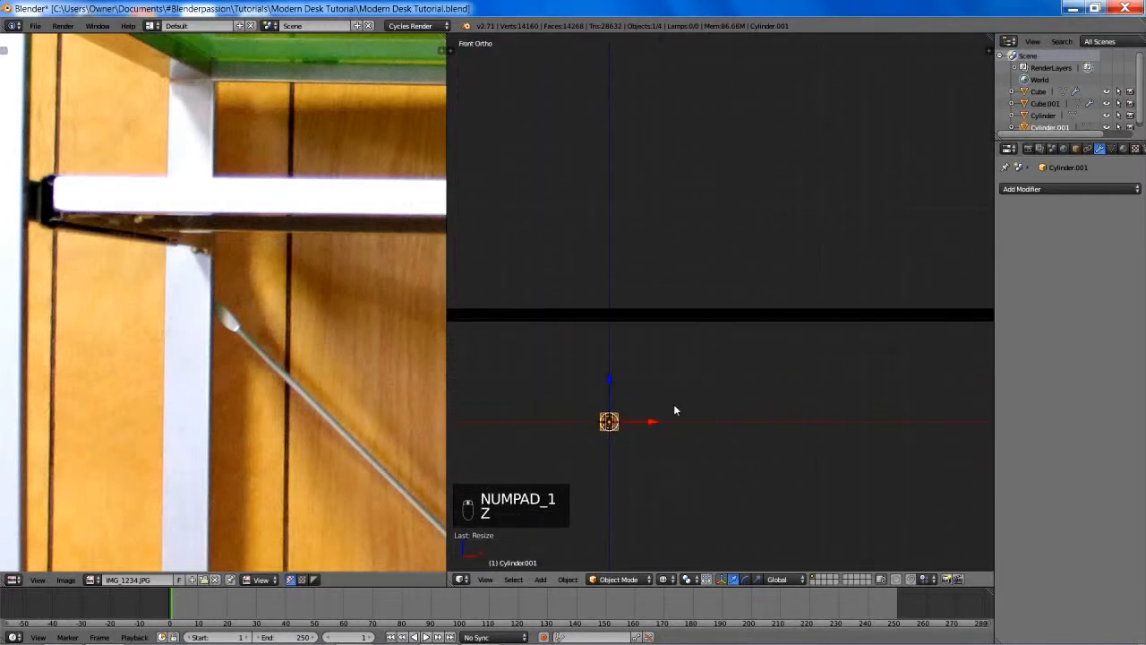
key(s)
right_click(759, 457)
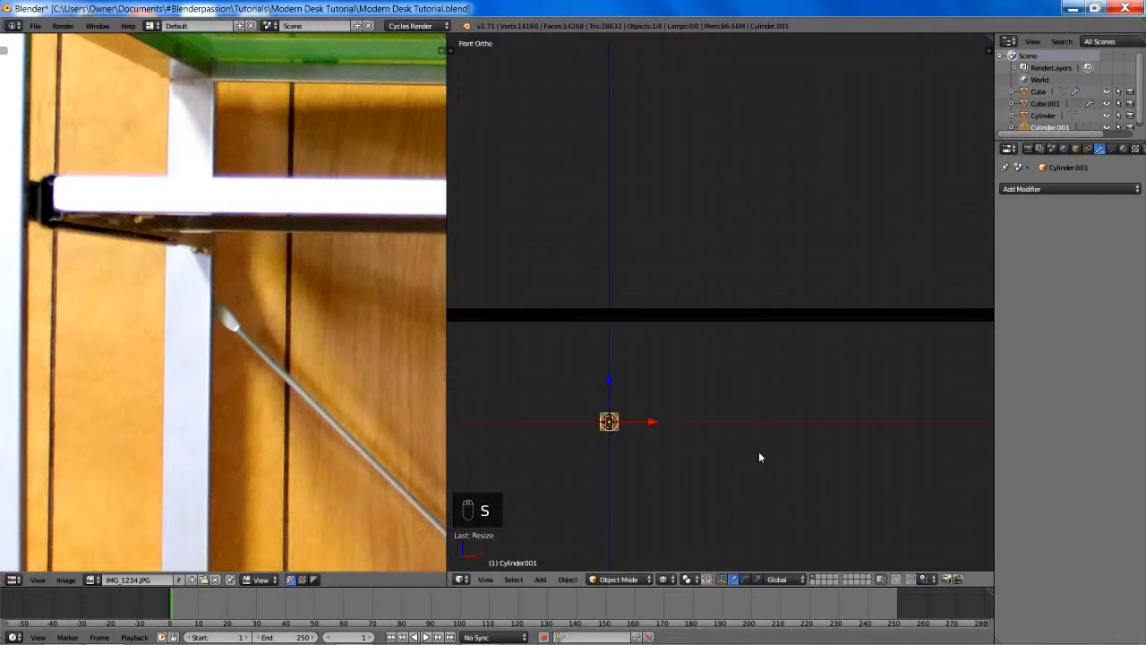
key(s)
key(shift+z)
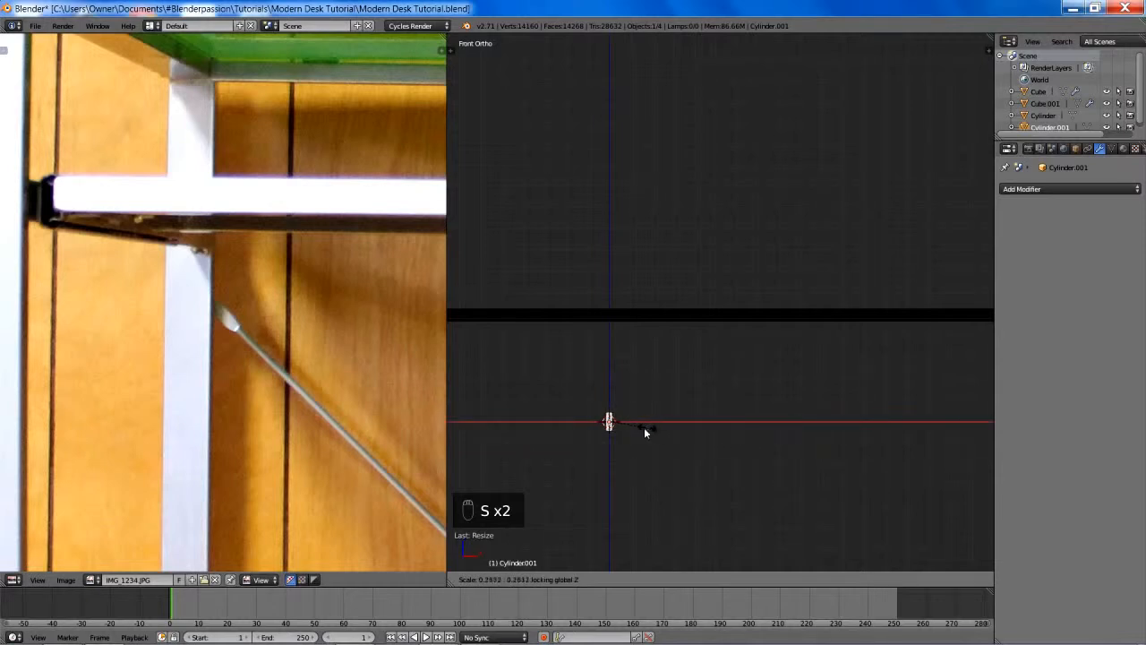
click(650, 430)
- Move the thin cylinder above the lower rod, and stretch its upper end upward along Z in Edit Mode
key(g)
click(663, 182)
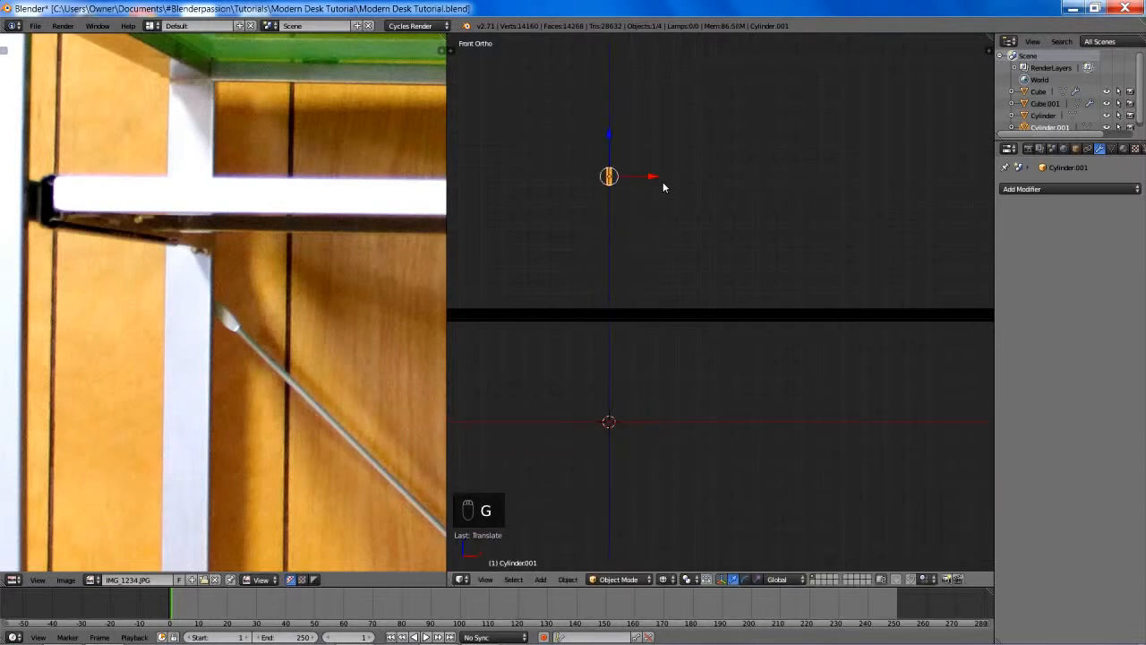
shift+middle_drag(663, 181, 699, 332)
key(Tab)
scroll(703, 340, up, 5)
key(z)
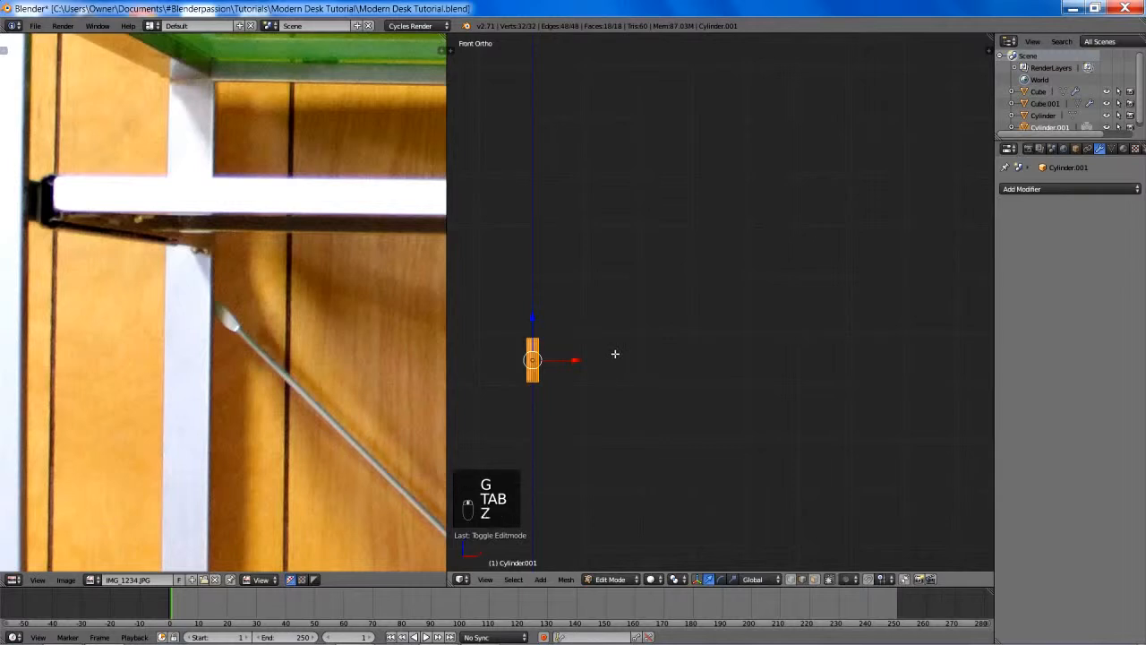
key(ctrl+Tab)
key(z)
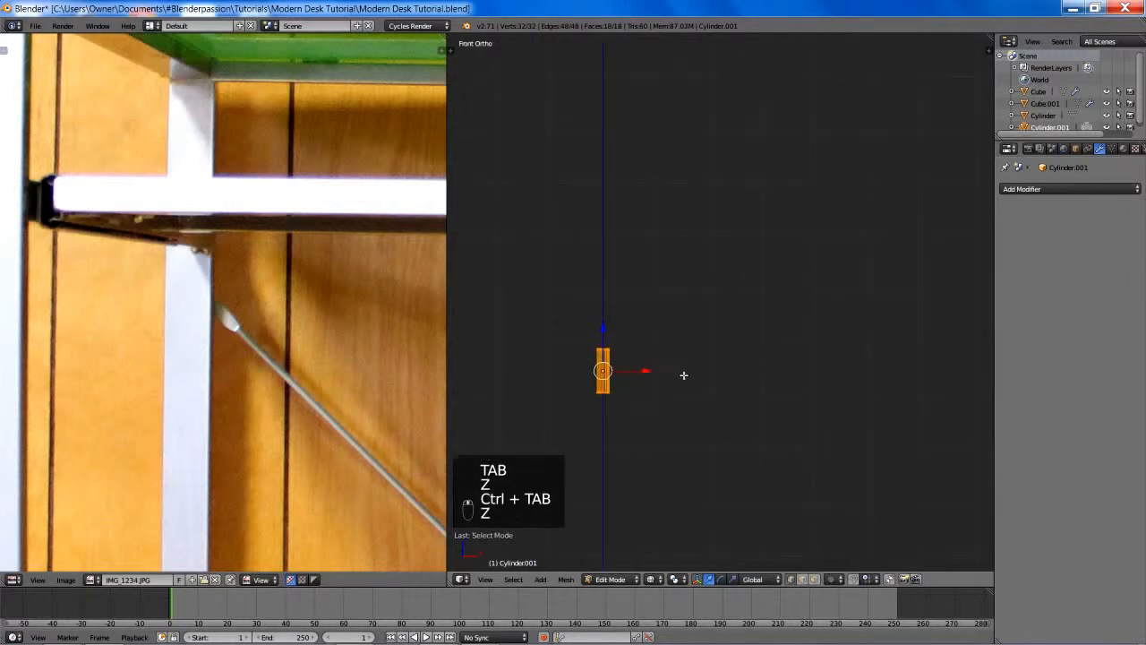
key(a)
key(b)
drag(573, 337, 660, 377)
key(g)
click(666, 135)
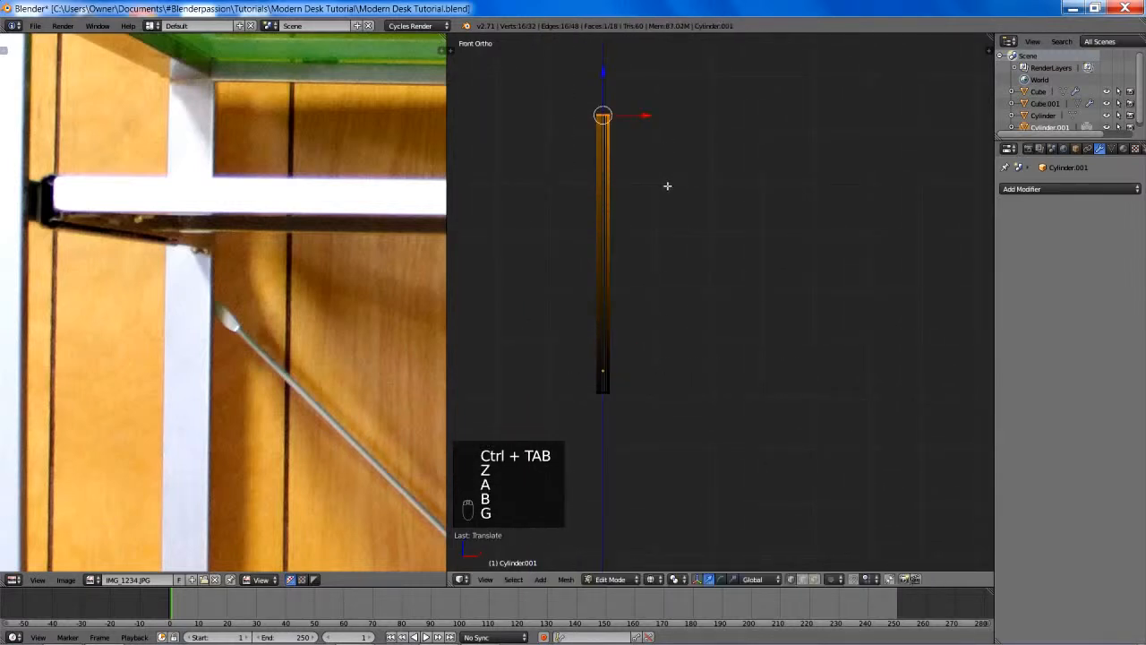
- Stretch the lower end of the thin cylinder downward along Z to lengthen the brace rod
key(b)
right_click(583, 360)
key(a)
key(b)
drag(569, 363, 677, 461)
key(g)
key(z)
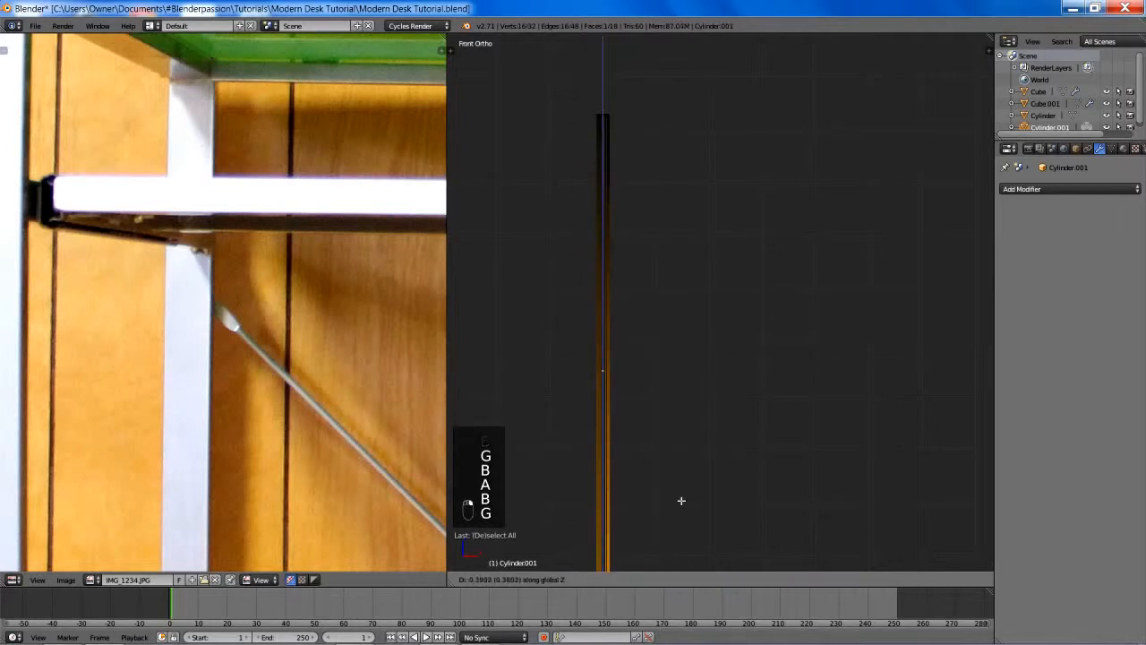
click(683, 519)
scroll(678, 414, down, 5)
scroll(742, 487, up, 4)
- Examine the brace rod's upper end and cross-section up close against the desk frame
shift+middle_drag(742, 365, 728, 432)
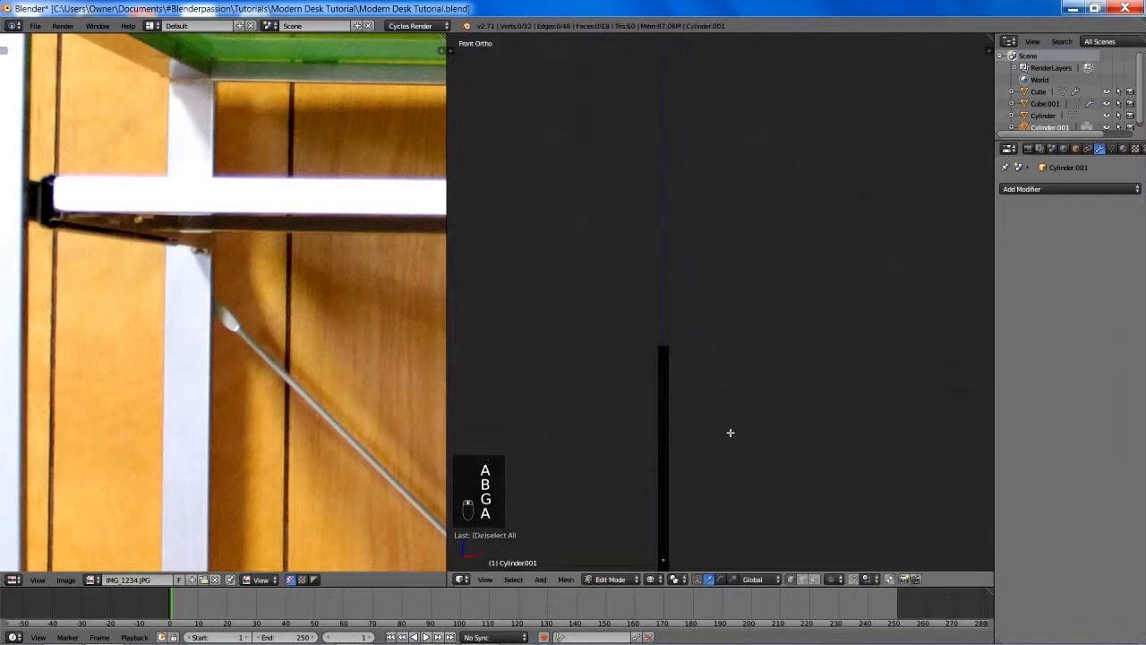
scroll(727, 430, up, 1)
shift+middle_drag(673, 358, 729, 357)
key(b)
drag(685, 341, 764, 377)
middle_drag(773, 367, 734, 391)
scroll(727, 381, down, 5)
key(a)
key(b)
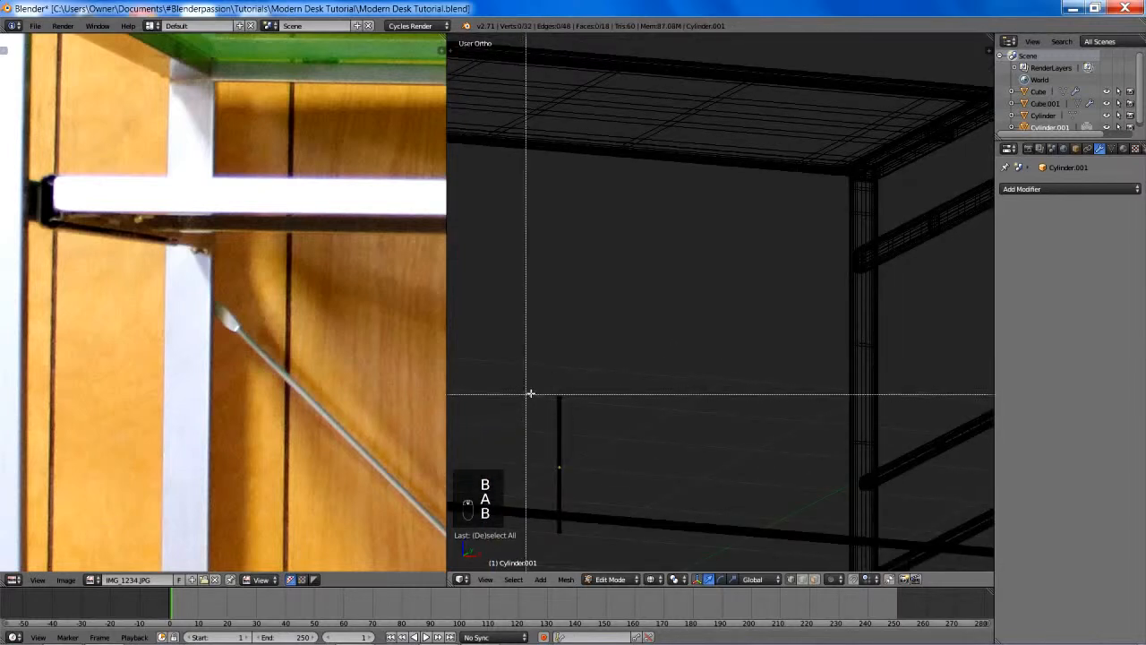
drag(529, 391, 590, 414)
key(KP_Decimal)
scroll(695, 274, down, 2)
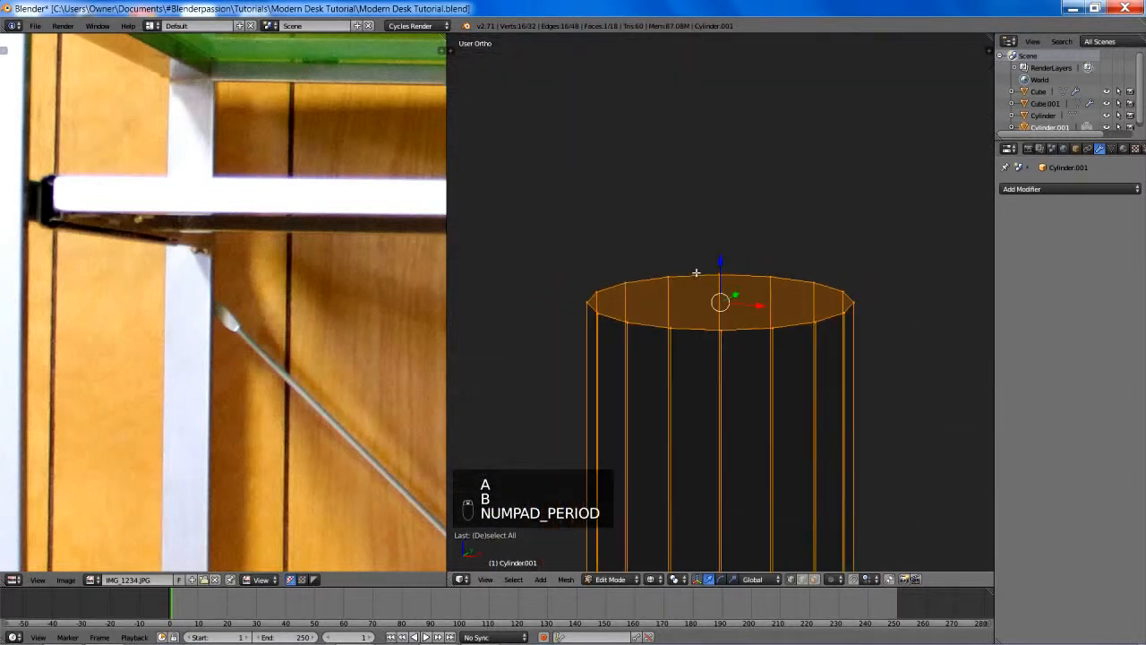
shift+middle_drag(779, 287, 817, 345)
scroll(759, 325, down, 4)
scroll(797, 330, down, 1)
- Scale the brace rod's entire mesh down along Y to narrow its cross-section
key(a)
key(a)
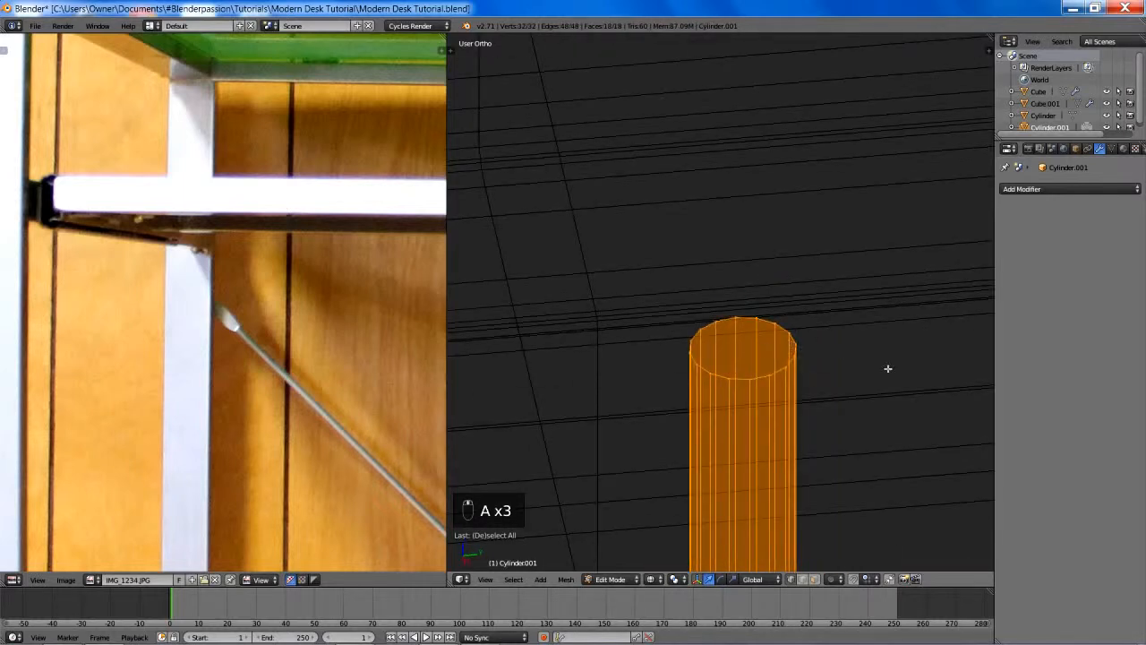
key(s)
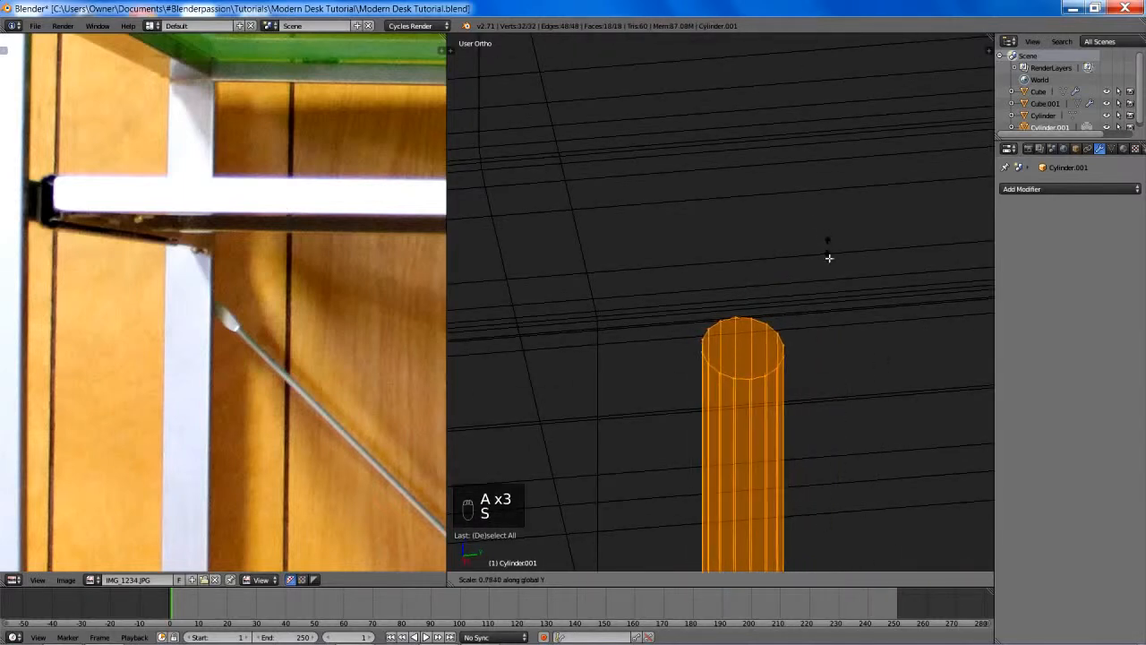
click(815, 350)
- Extrude the brace rod's top face slightly upward in solid shading and flatten it along Y to about 0.39
key(a)
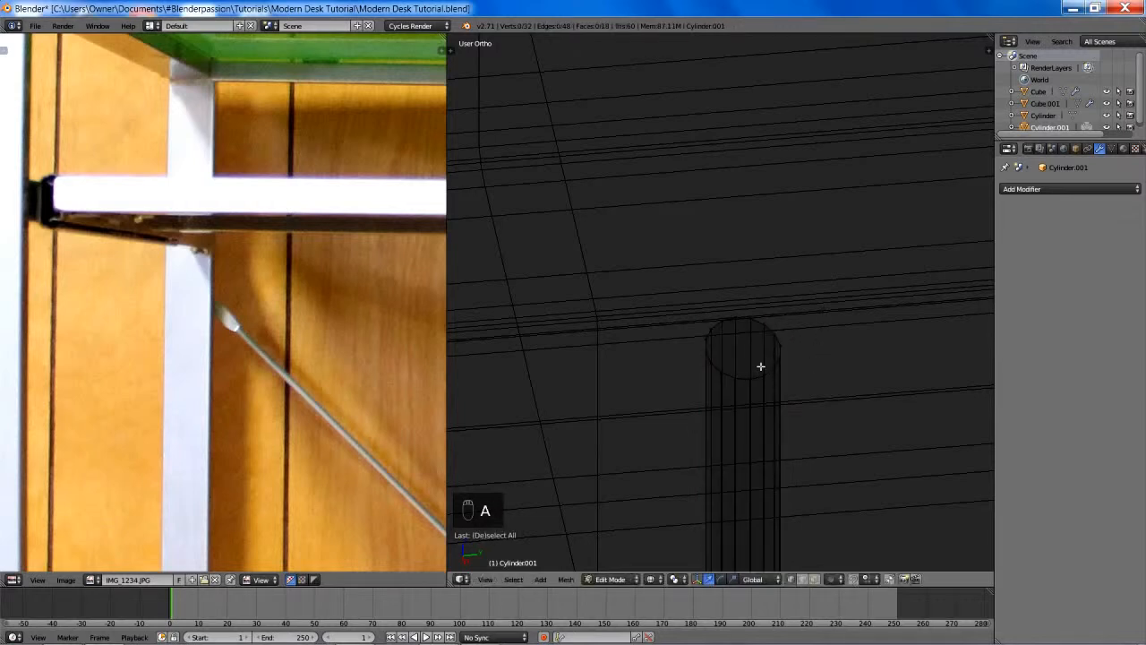
alt+right_click(746, 378)
key(z)
mouse_move(803, 347)
middle_down()
mouse_move(842, 328)
mouse_move(814, 353)
mouse_move(834, 334)
middle_up()
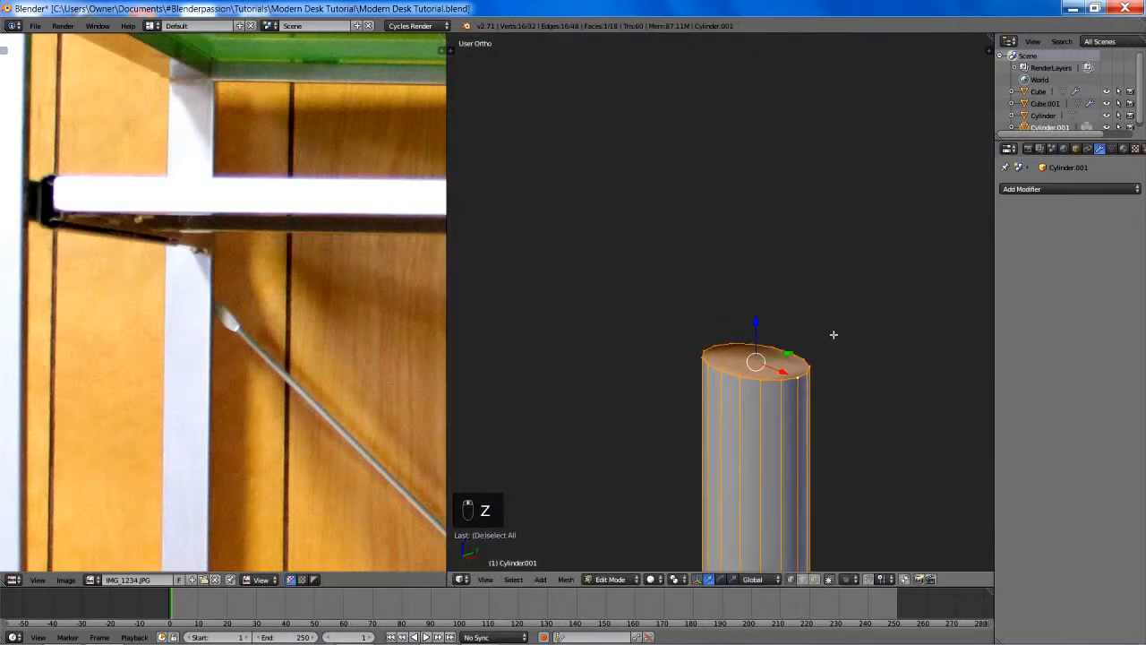
key(e)
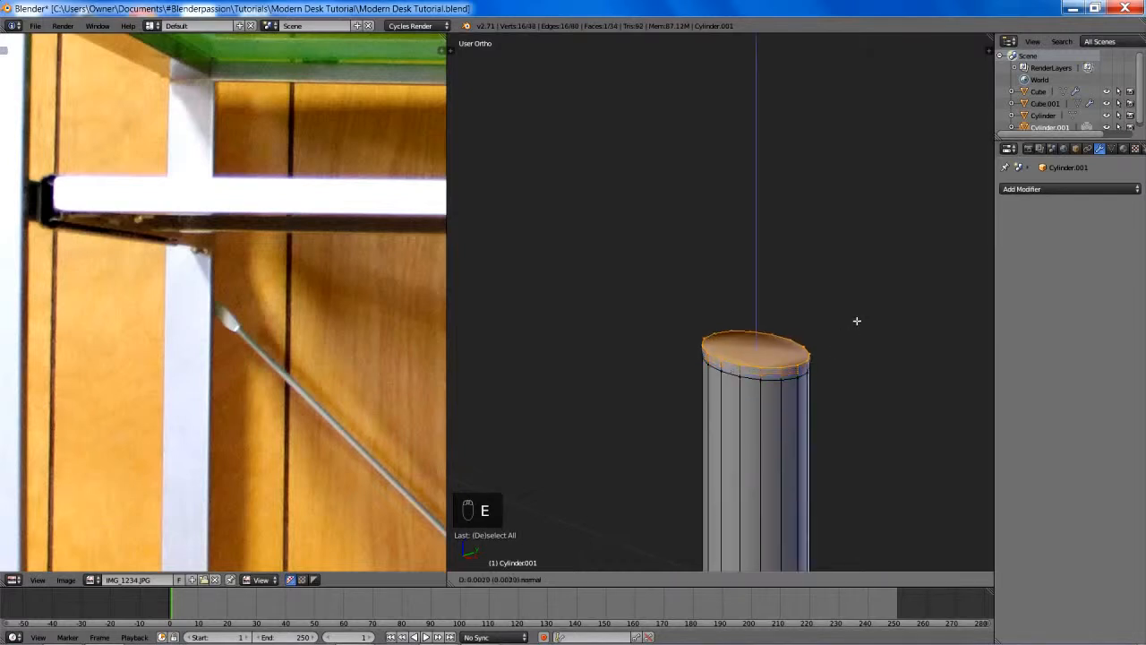
click(854, 235)
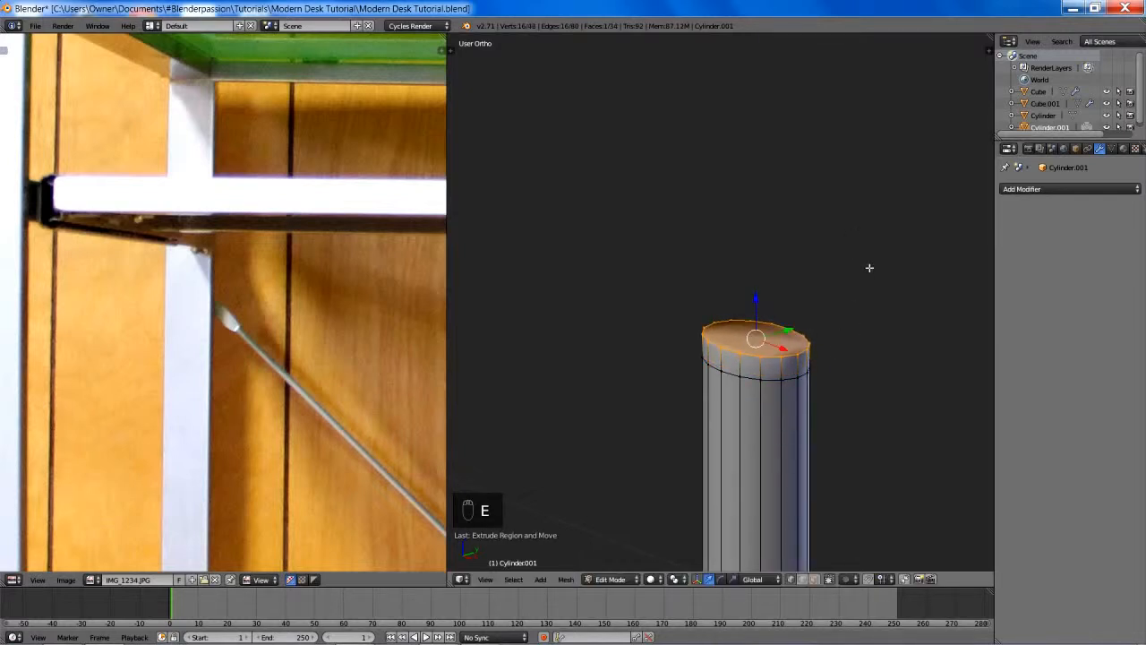
key(s)
key(y)
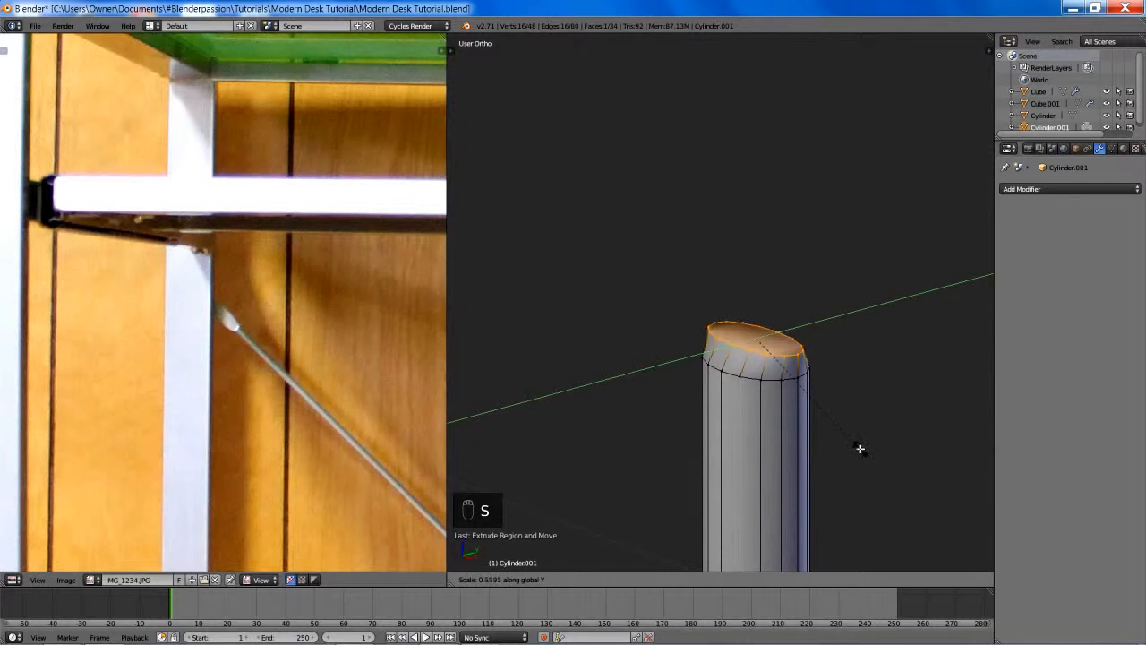
click(824, 409)
- Extrude the flattened top face farther up and widen it along X to about 1.26 in the front view
key(e)
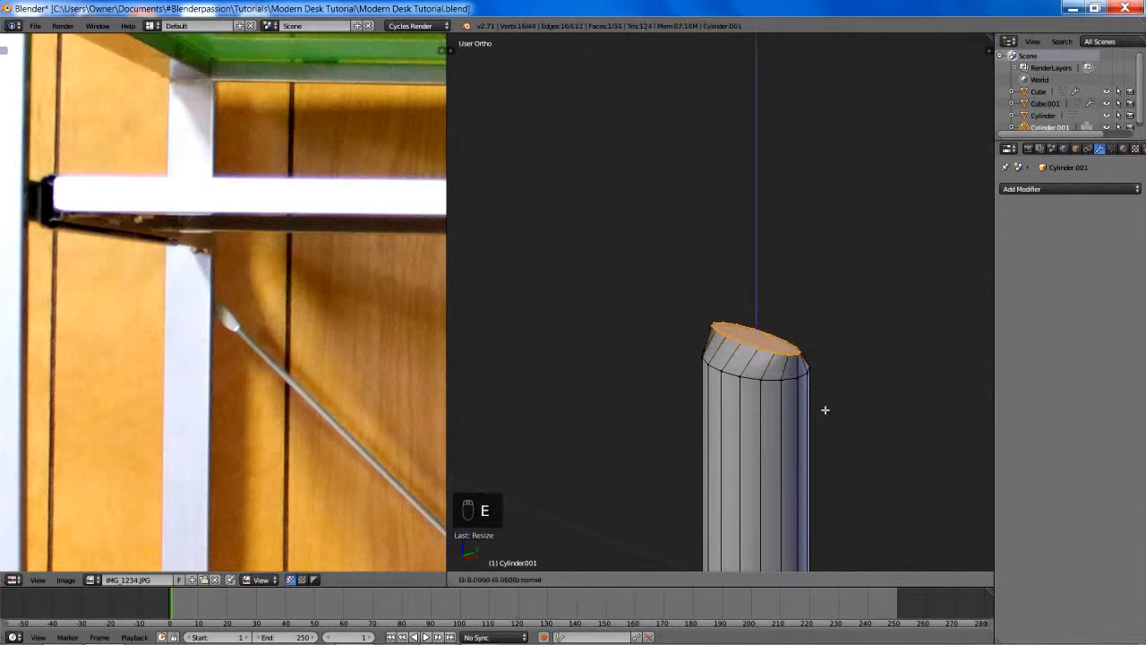
click(847, 274)
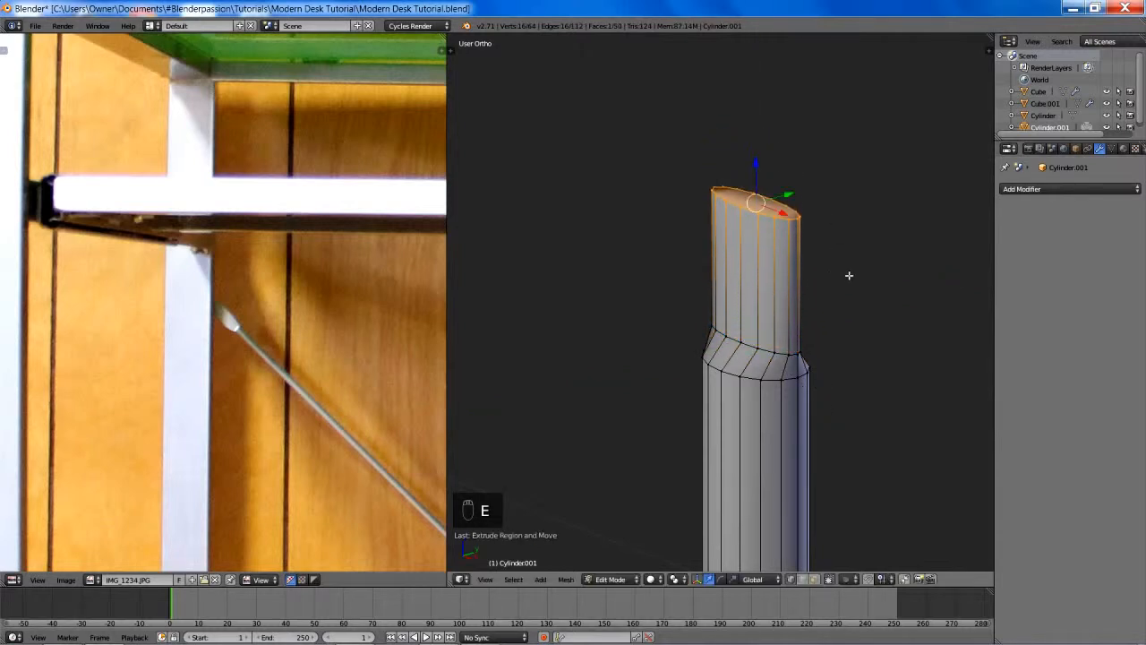
middle_drag(847, 274, 716, 338)
key(KP_1)
scroll(711, 345, up, 3)
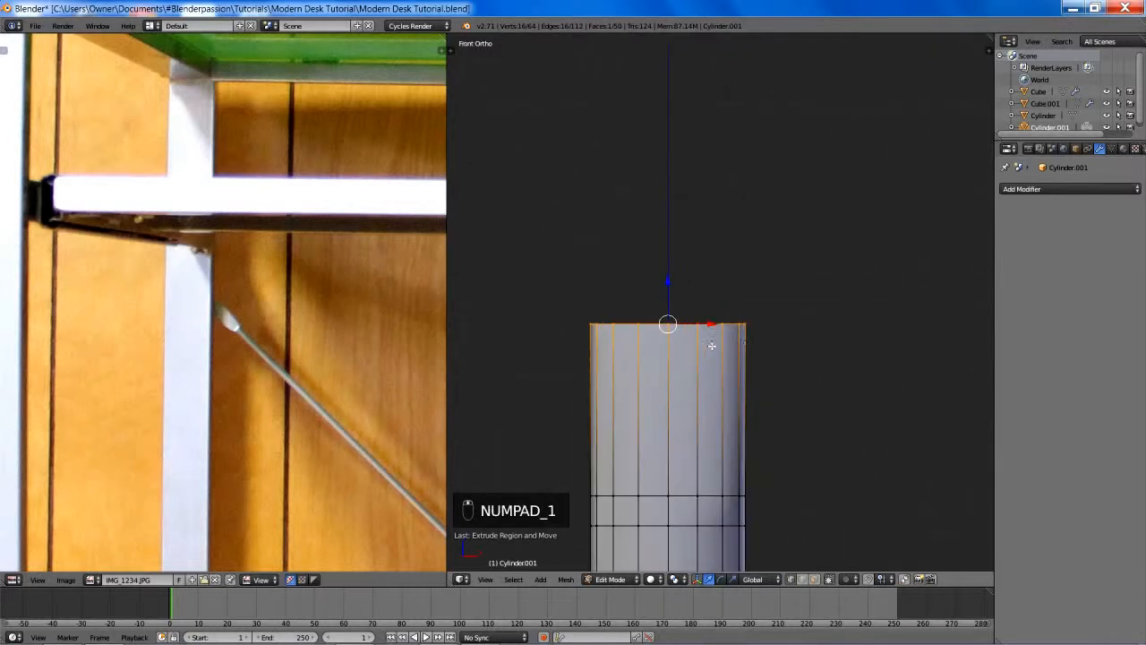
scroll(773, 337, down, 2)
key(s)
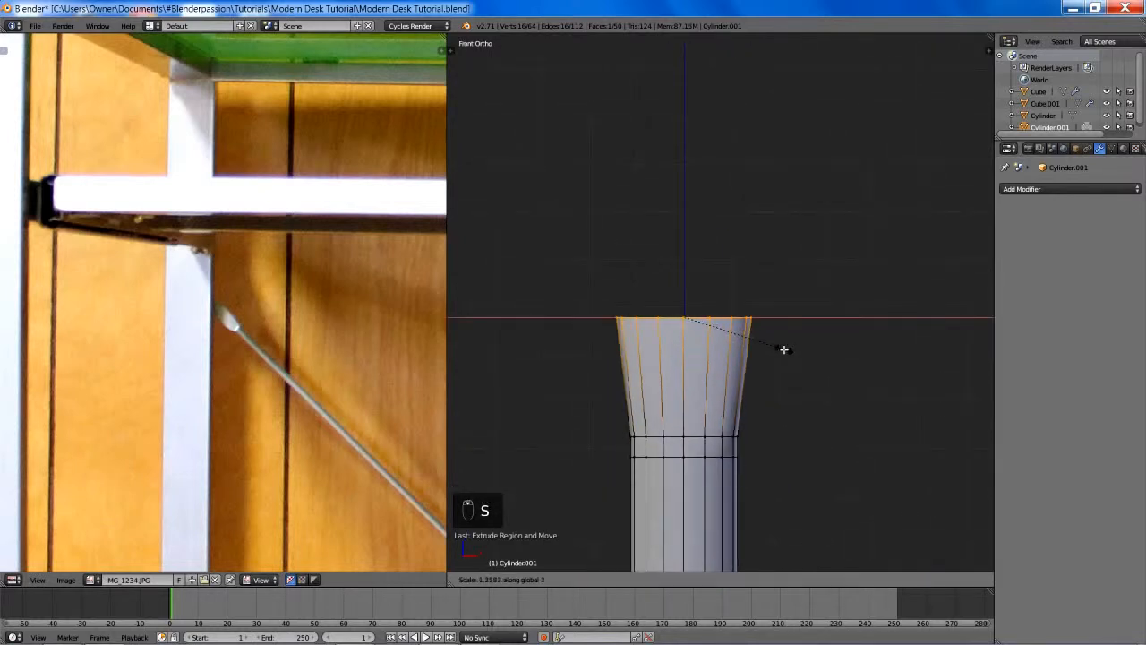
click(783, 349)
- Extrude another segment upward from the widened end and narrow its top slightly along X
key(e)
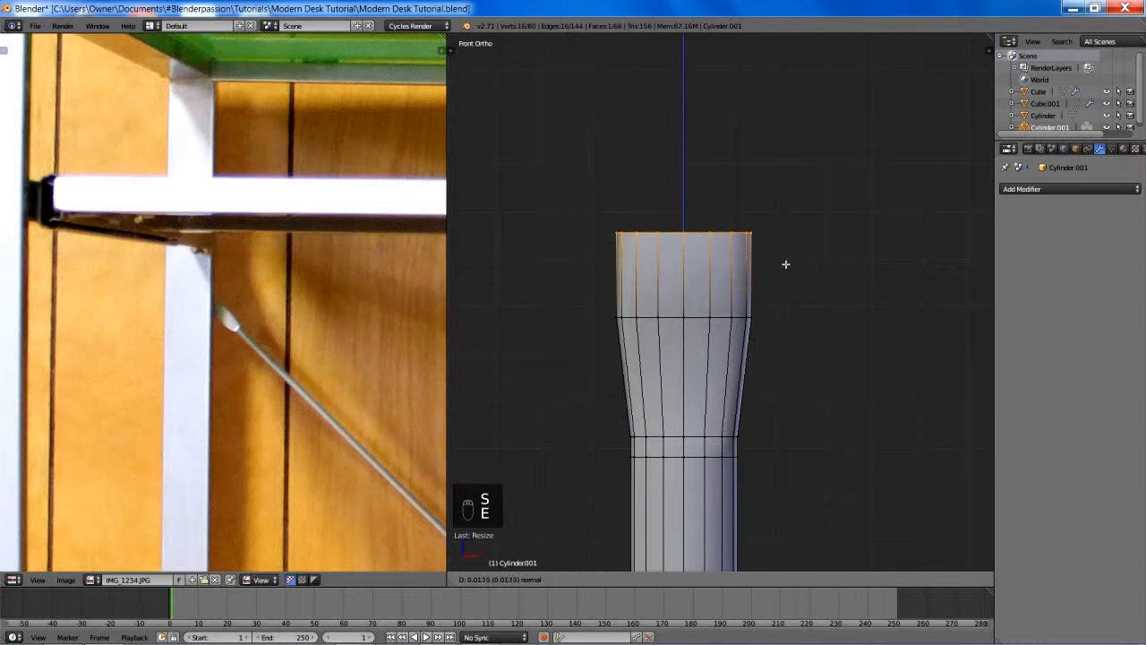
click(774, 226)
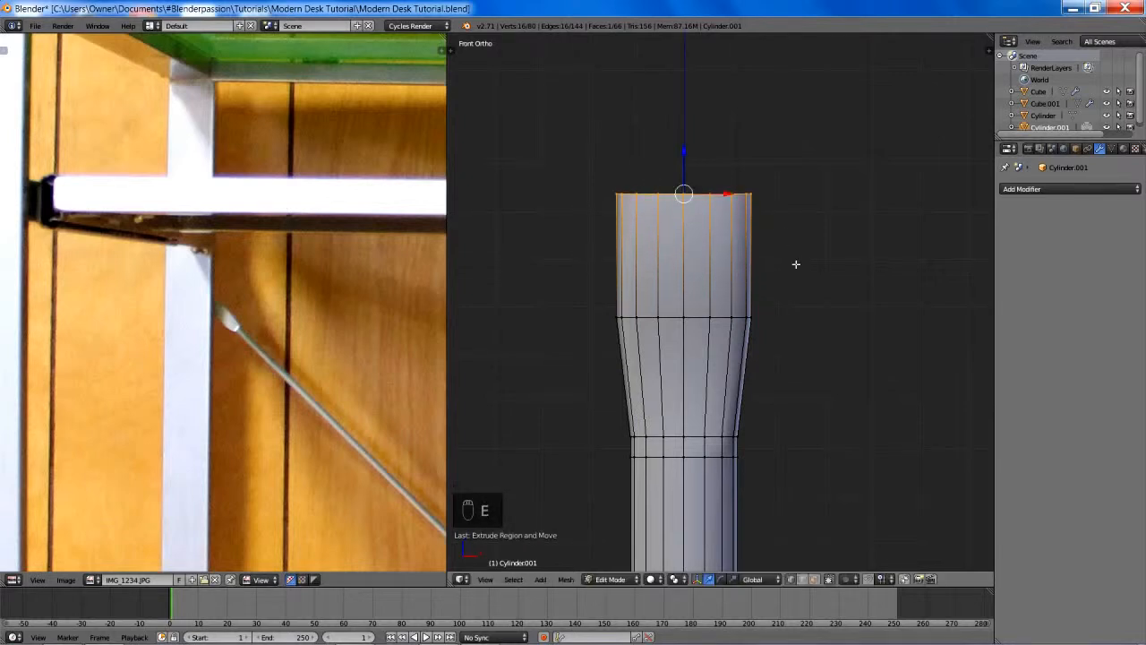
key(s)
key(x)
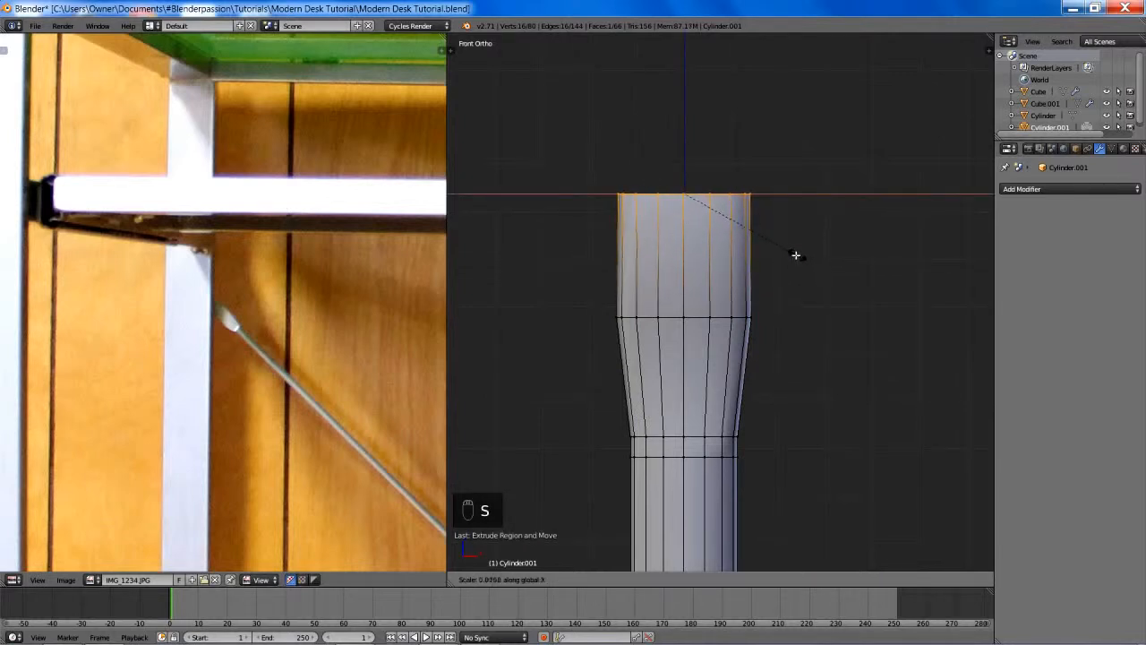
click(790, 249)
- Extrude another segment upward from the fitting's end and taper its top along X to about 0.51
key(e)
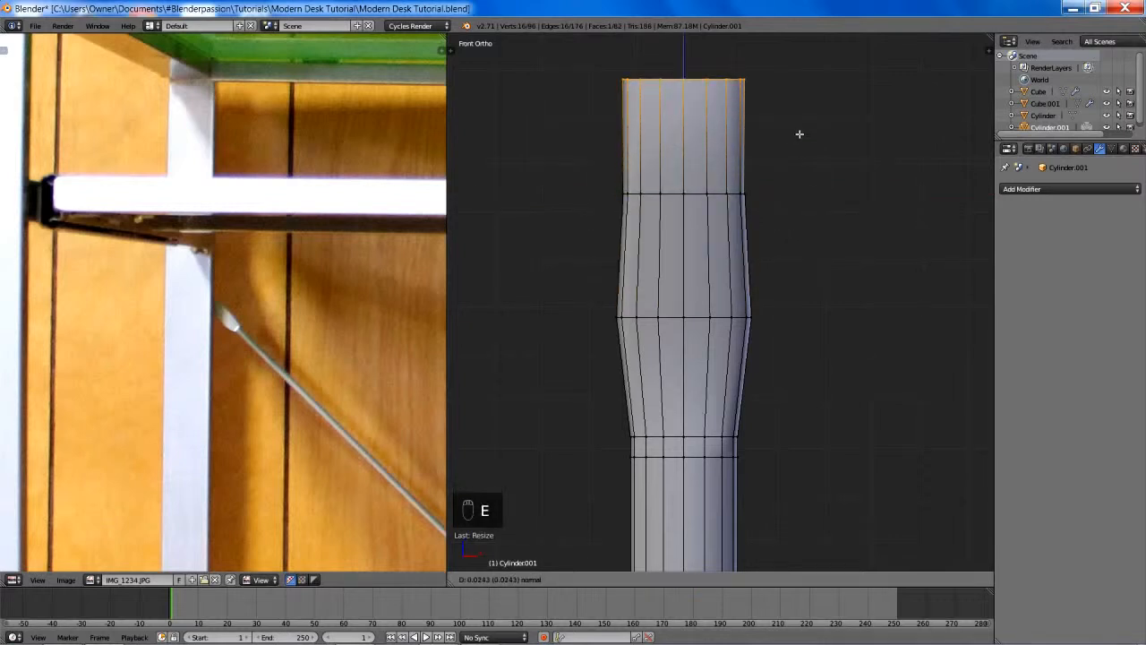
click(801, 148)
key(s)
key(x)
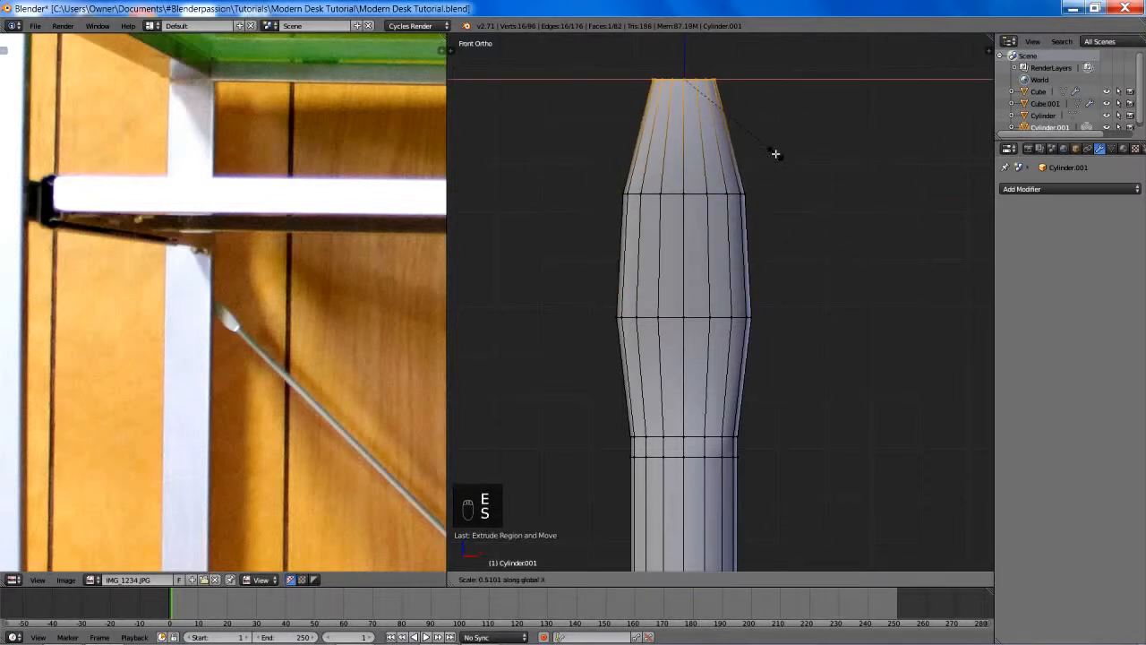
click(776, 154)
scroll(773, 269, down, 10)
shift+middle_drag(775, 381, 781, 261)
scroll(780, 262, down, 1)
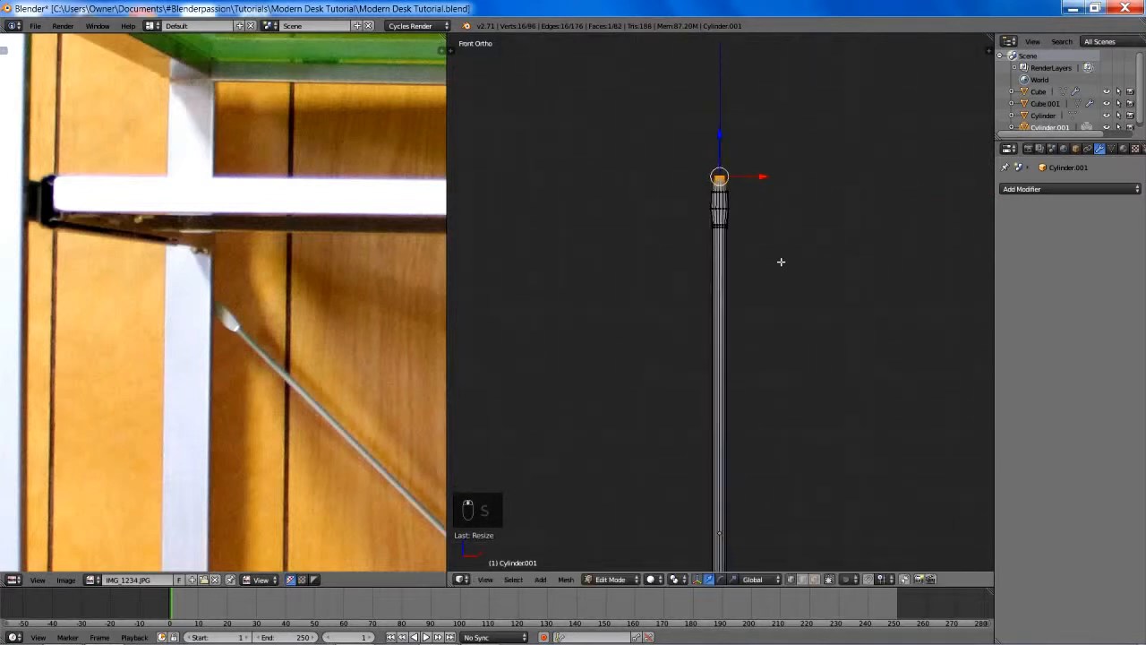
scroll(781, 262, down, 5)
scroll(780, 262, up, 8)
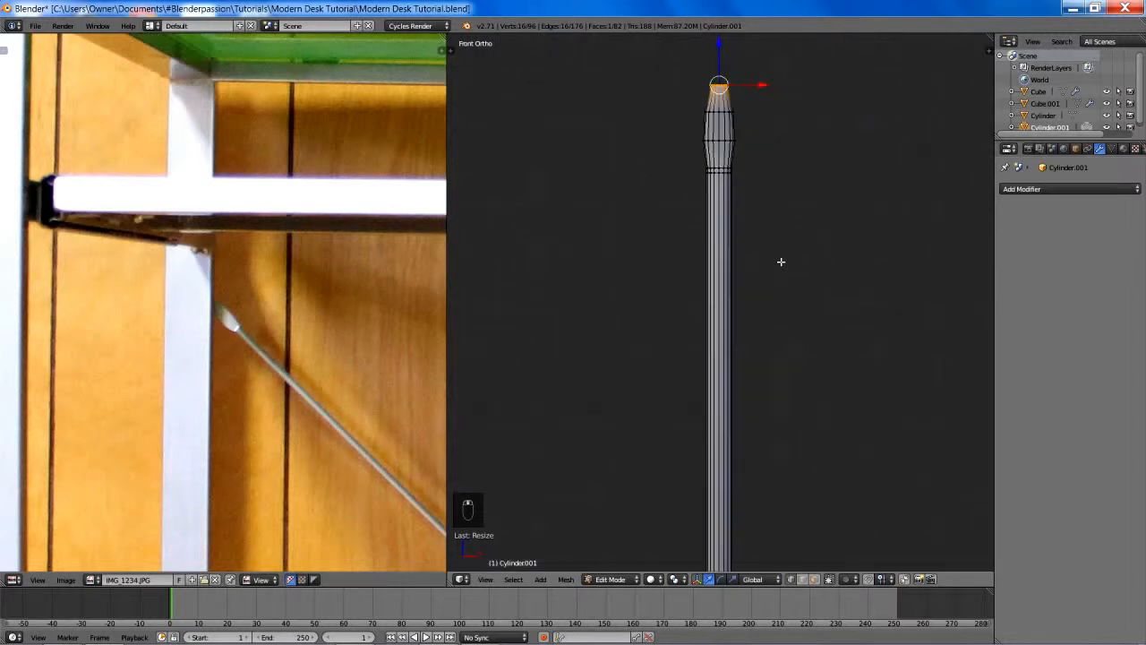
key(a)
key(Tab)
scroll(781, 261, down, 3)
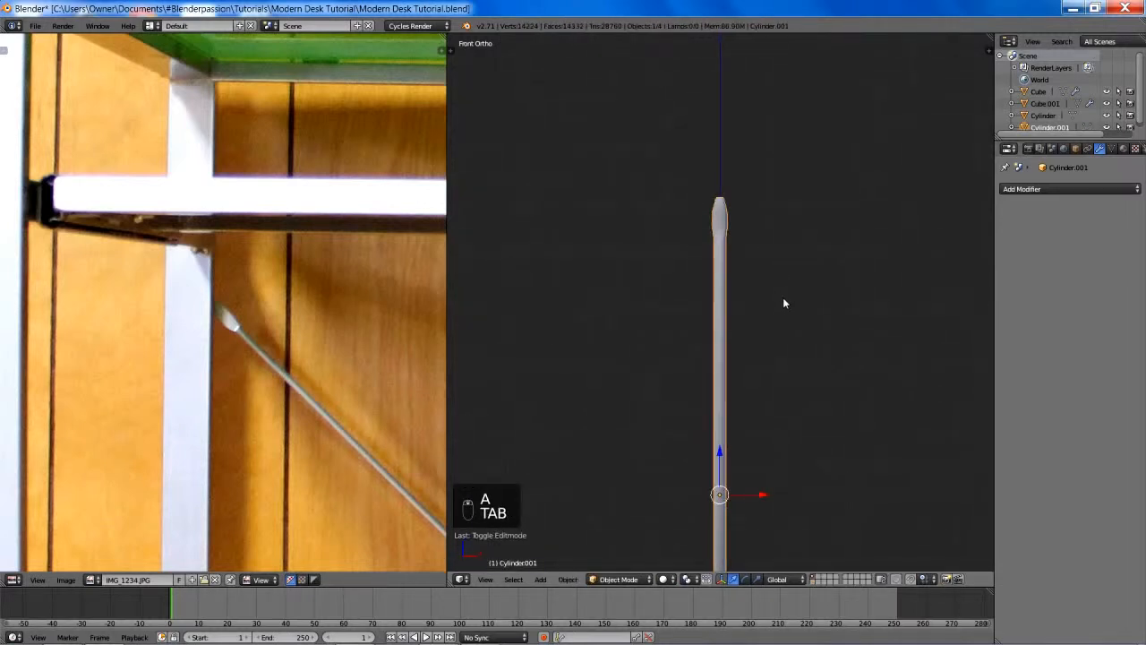
shift+middle_drag(783, 297, 790, 189)
scroll(788, 210, down, 3)
- Scale the brace rod's entire mesh to about 0.52 on X and Y while locking Z
key(Tab)
key(a)
key(a)
key(a)
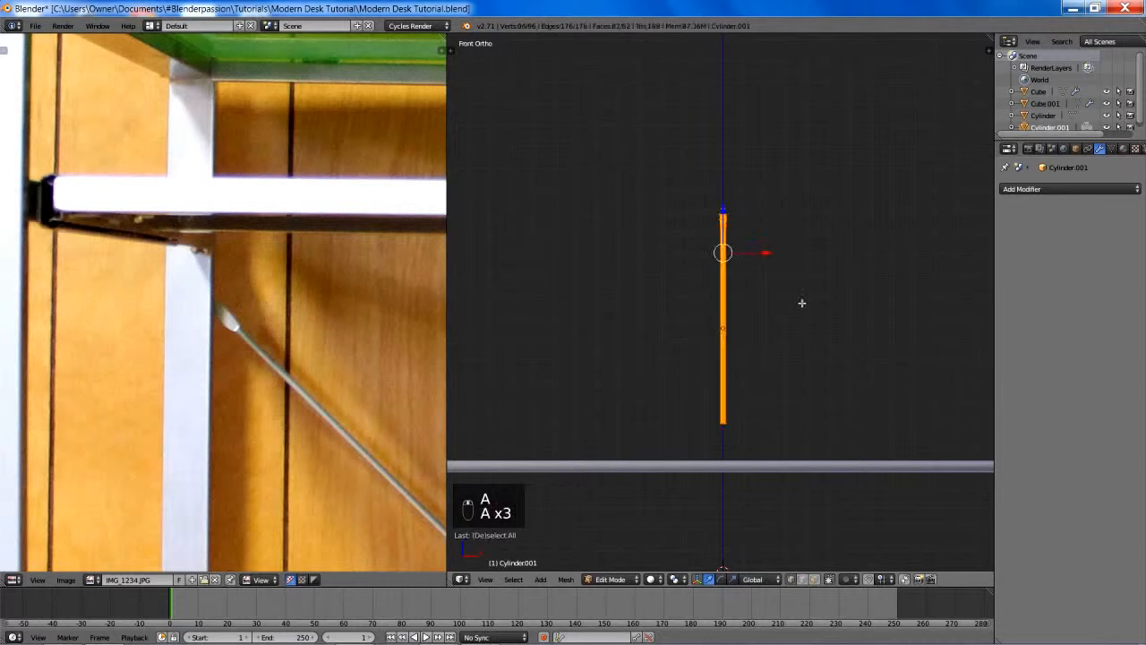
scroll(824, 340, up, 2)
key(s)
key(shift+z)
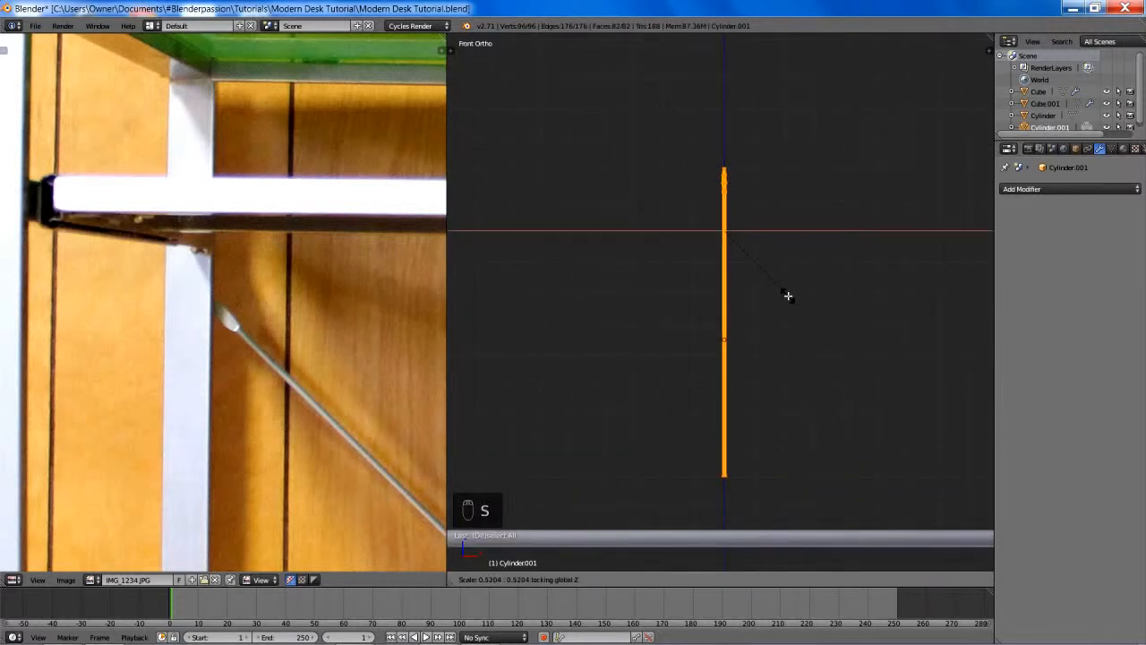
click(787, 295)
- Select only the shaft below the end fitting and thin it to about 0.47 while locking Z
key(z)
key(b)
key(b)
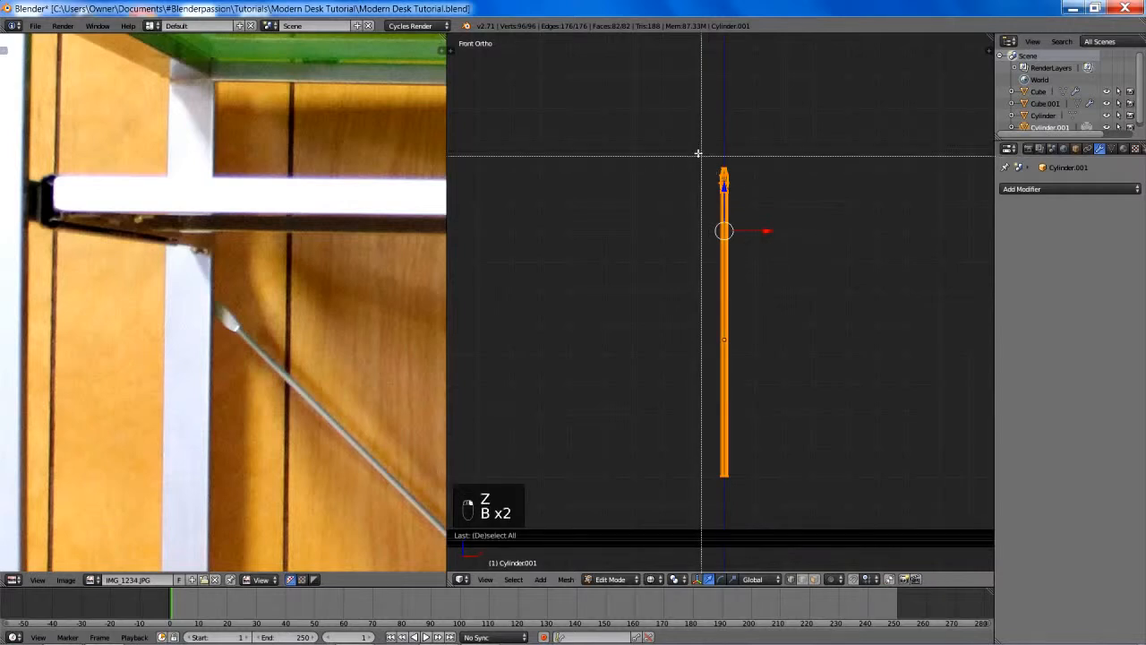
middle_drag(698, 153, 750, 259)
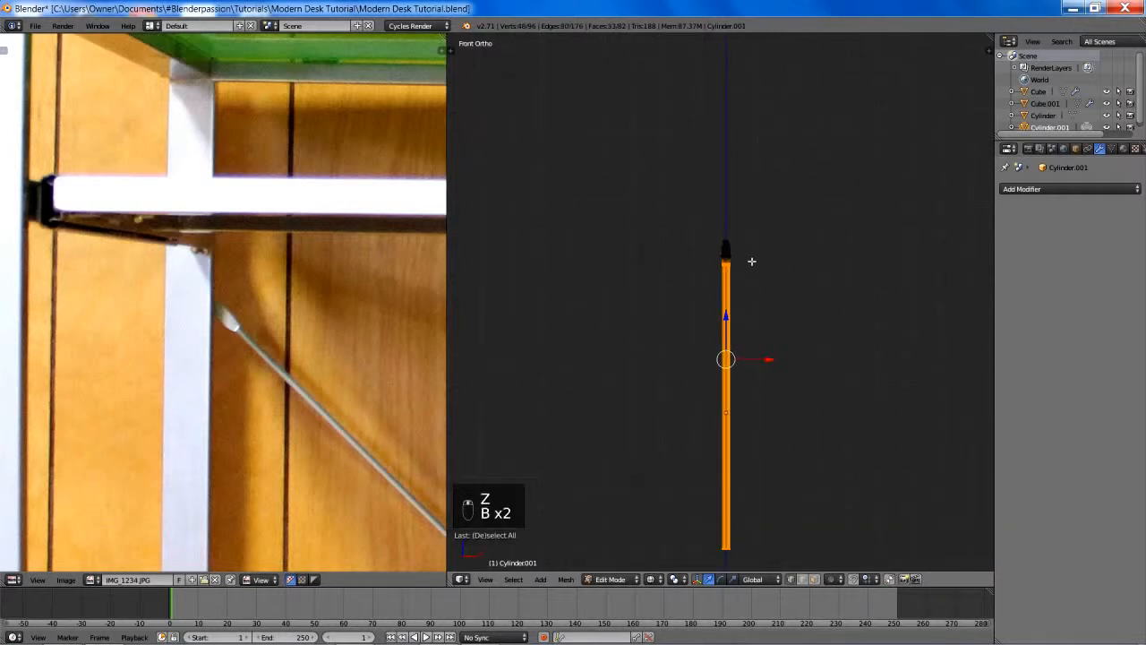
scroll(749, 258, up, 5)
key(b)
middle_drag(706, 175, 758, 209)
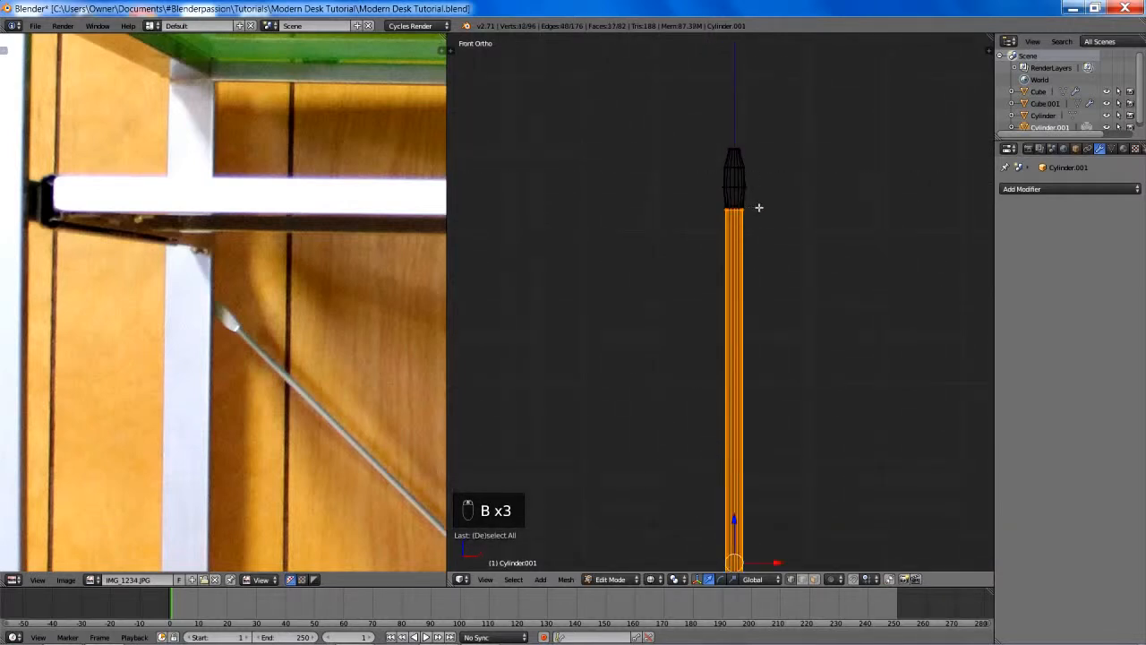
scroll(777, 268, down, 7)
key(z)
shift+middle_drag(788, 342, 775, 278)
scroll(777, 281, up, 4)
key(s)
key(shift+z)
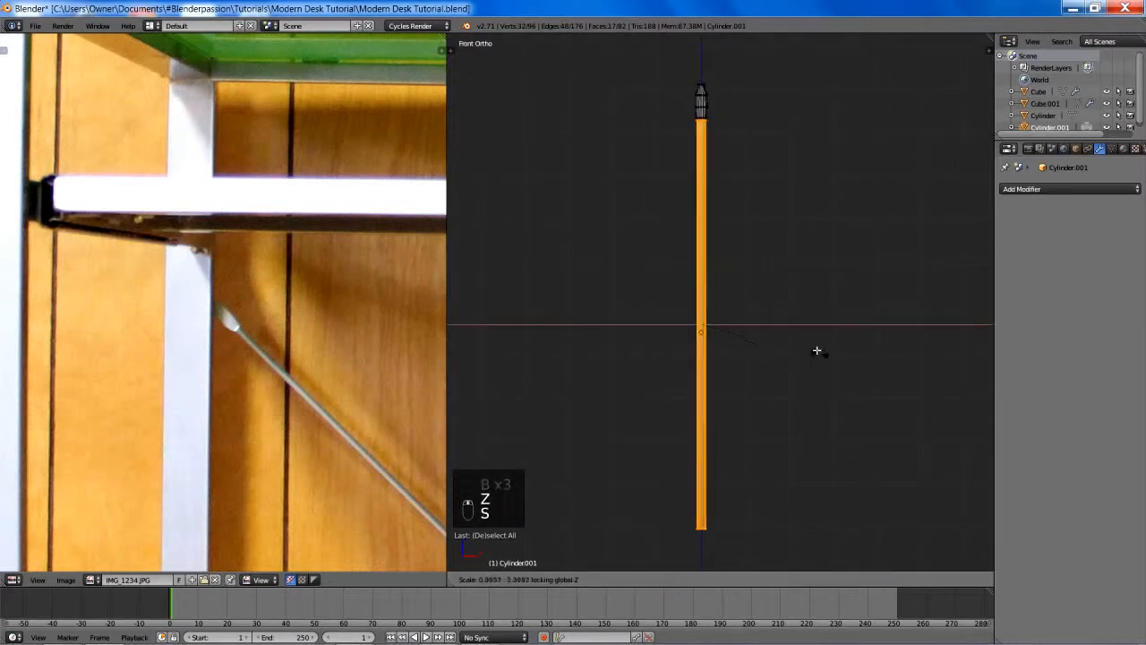
click(767, 306)
shift+middle_drag(764, 221, 772, 269)
scroll(752, 154, down, 4)
scroll(335, 338, down, 4)
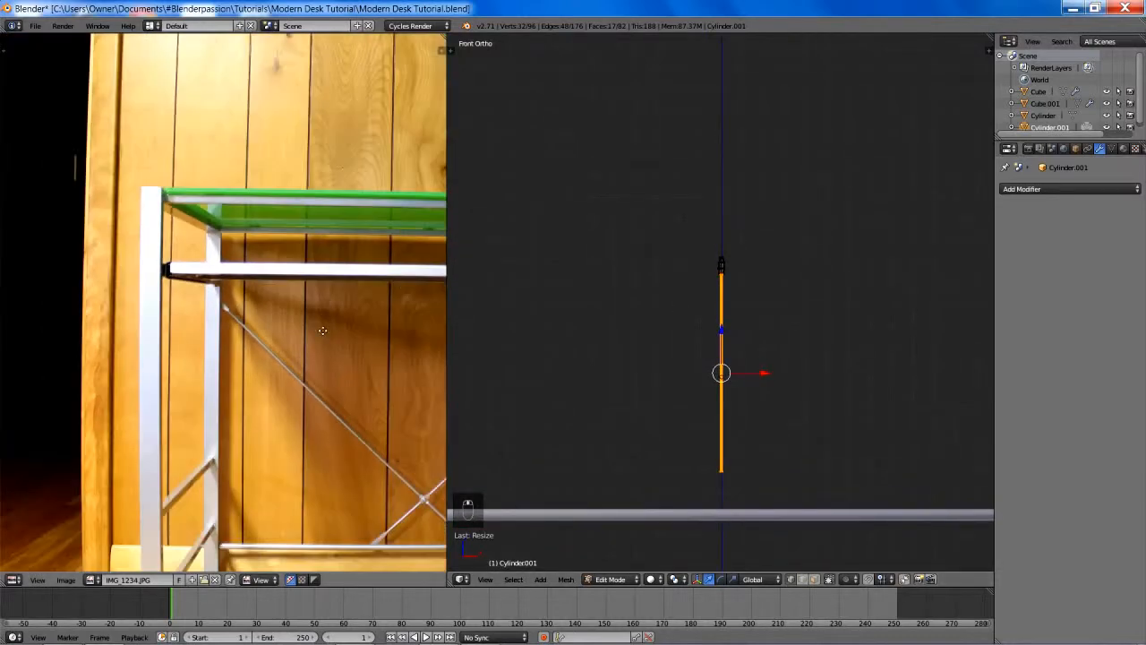
- Select the fitting's lowest edge loop and shrink it with Z locked to taper it toward the shaft
middle_drag(322, 330, 295, 300)
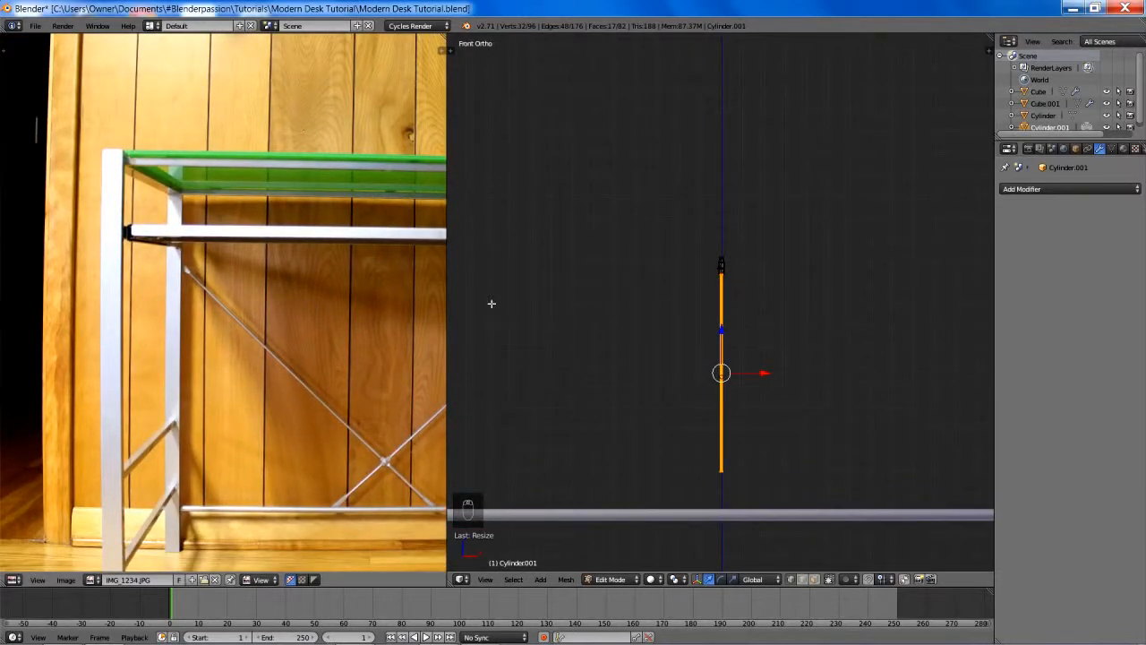
scroll(648, 281, up, 2)
scroll(687, 277, down, 1)
scroll(698, 268, up, 8)
shift+middle_drag(743, 215, 712, 363)
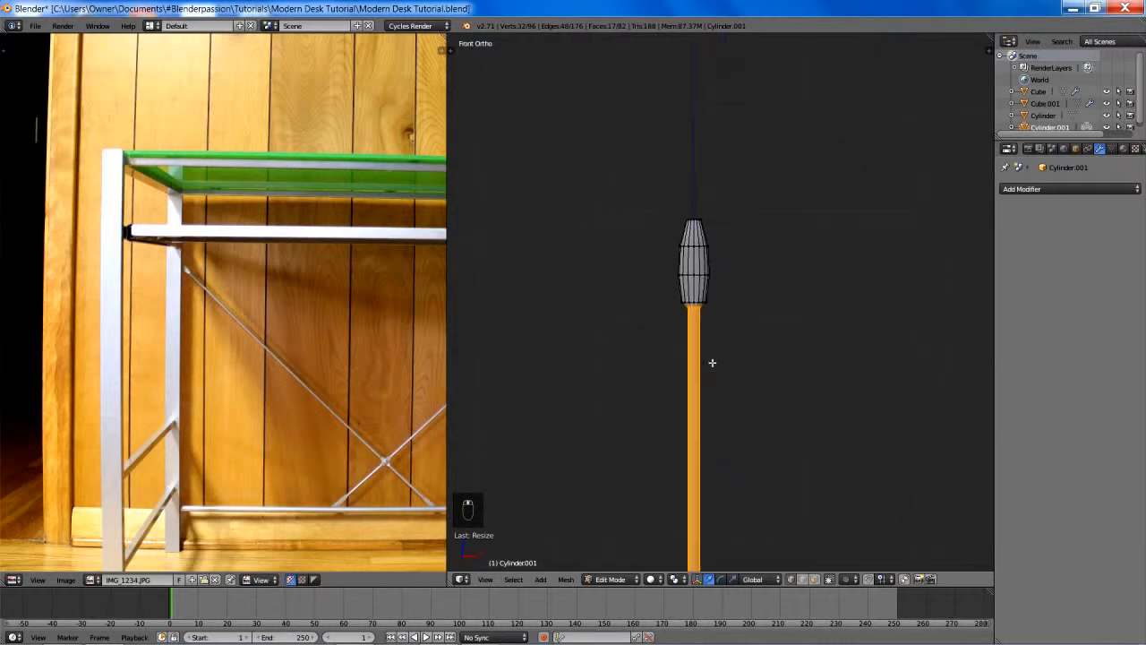
scroll(711, 362, up, 4)
key(a)
alt+right_click(661, 303)
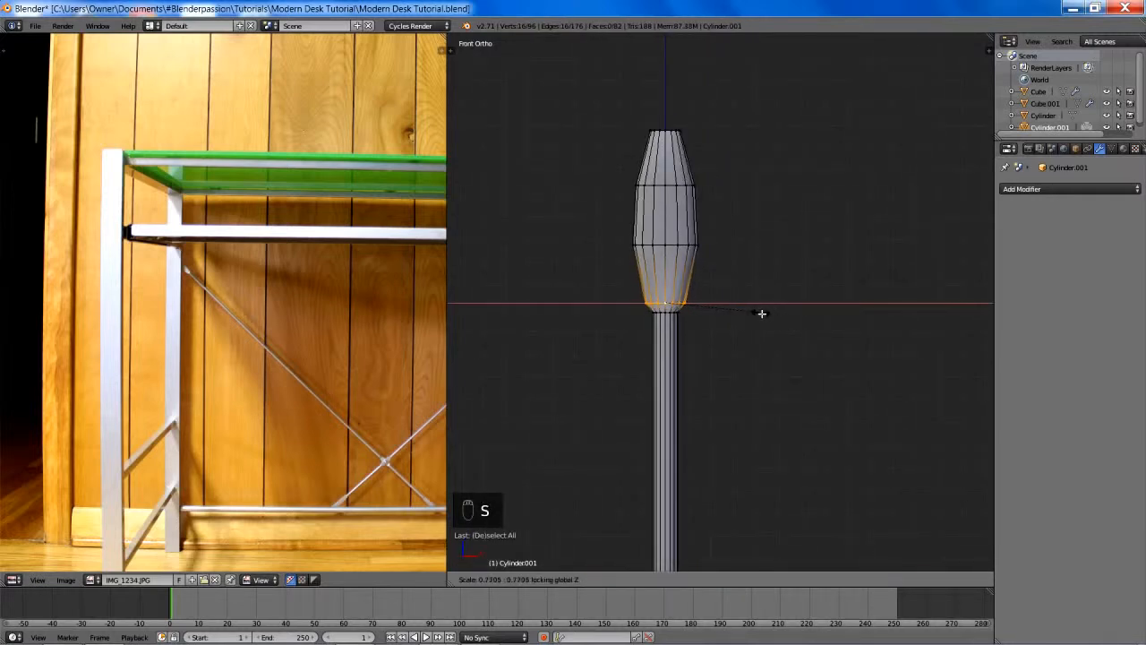
click(752, 309)
- Narrow the fitting's two widest edge loops slightly along X
alt+right_click(665, 246)
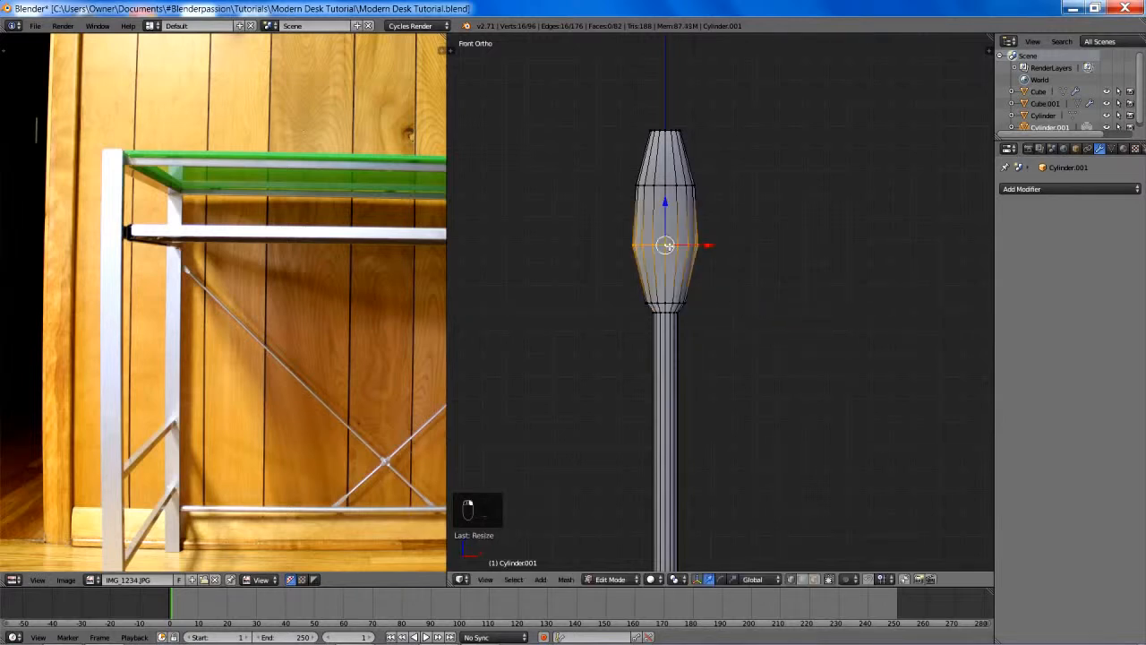
key(s)
key(x)
click(796, 308)
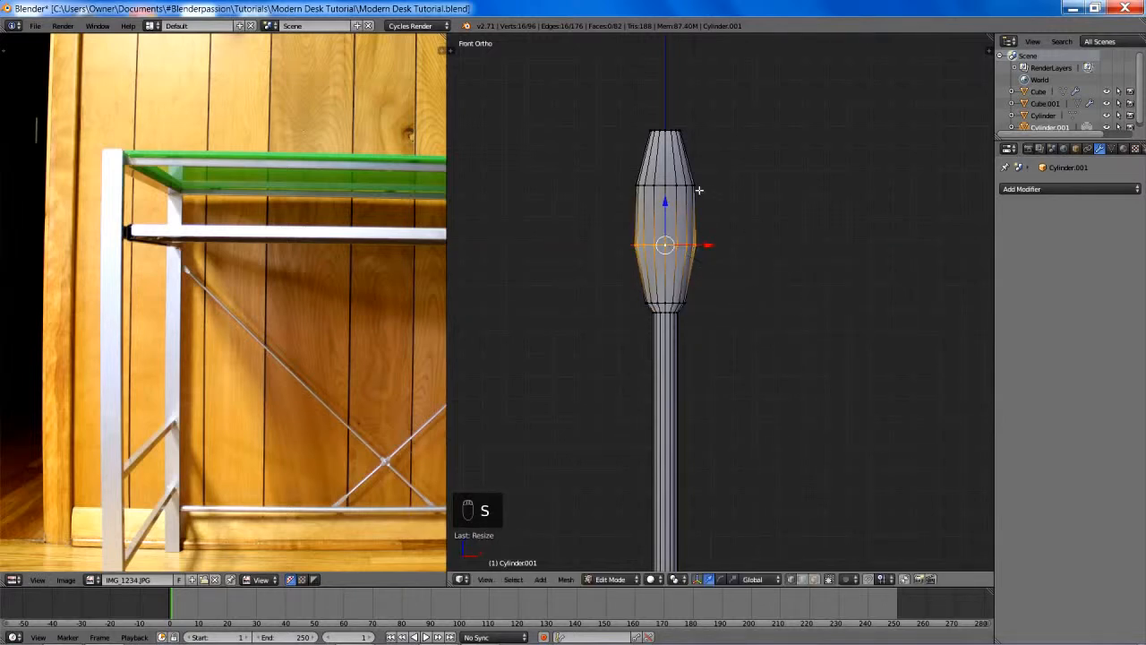
alt+right_click(670, 187)
key(s)
key(x)
click(794, 232)
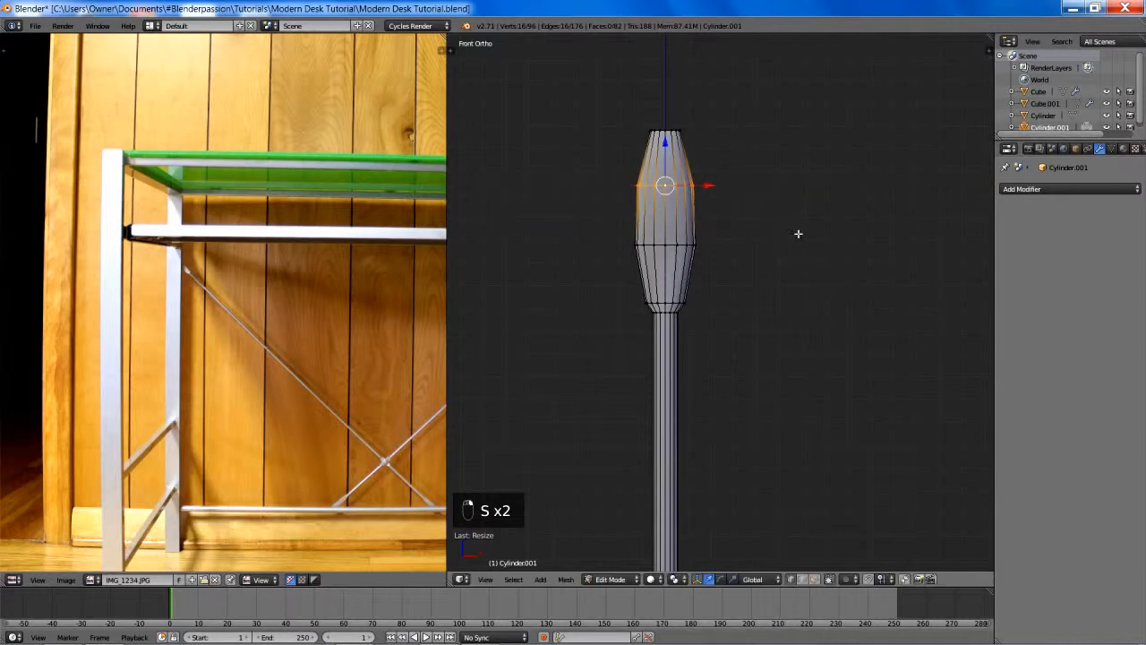
- Try rotating the whole brace mesh to a diagonal in the front view and moving it beside the left leg
middle_drag(798, 232, 751, 240)
scroll(760, 268, down, 16)
middle_drag(764, 284, 791, 295)
key(KP_3)
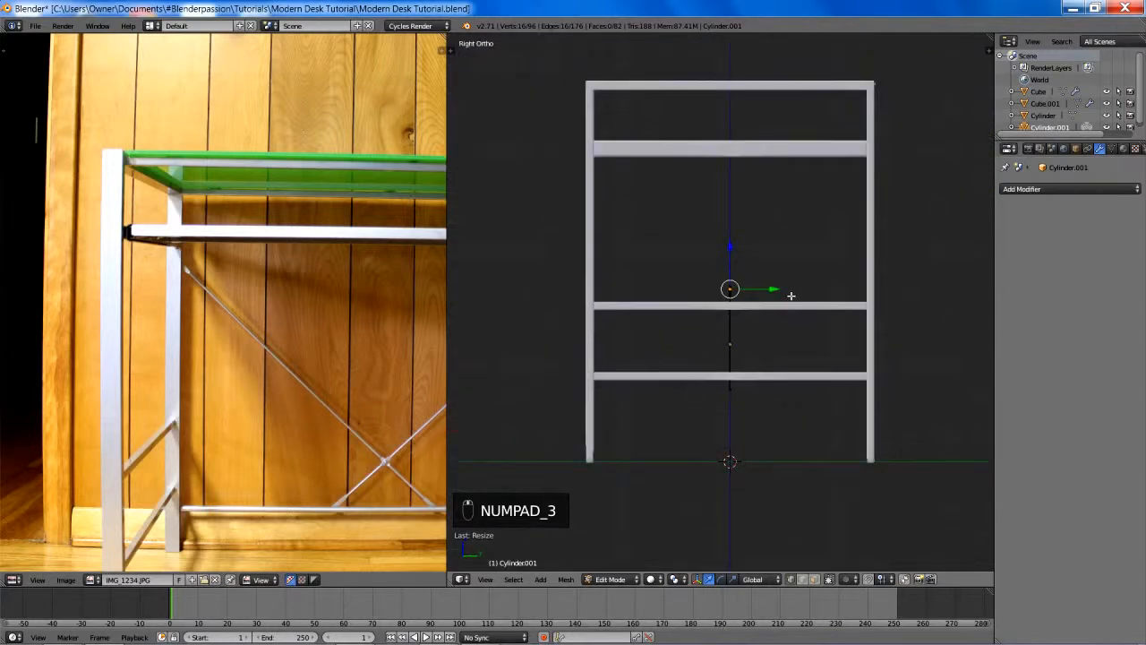
key(KP_1)
key(a)
key(a)
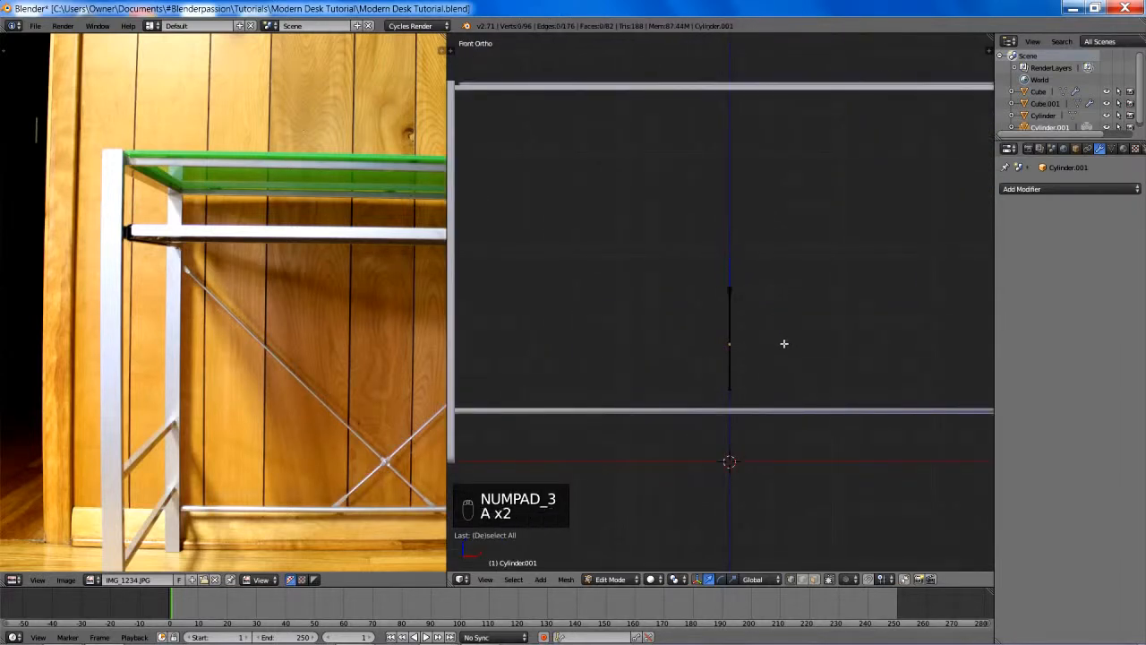
key(a)
key(r)
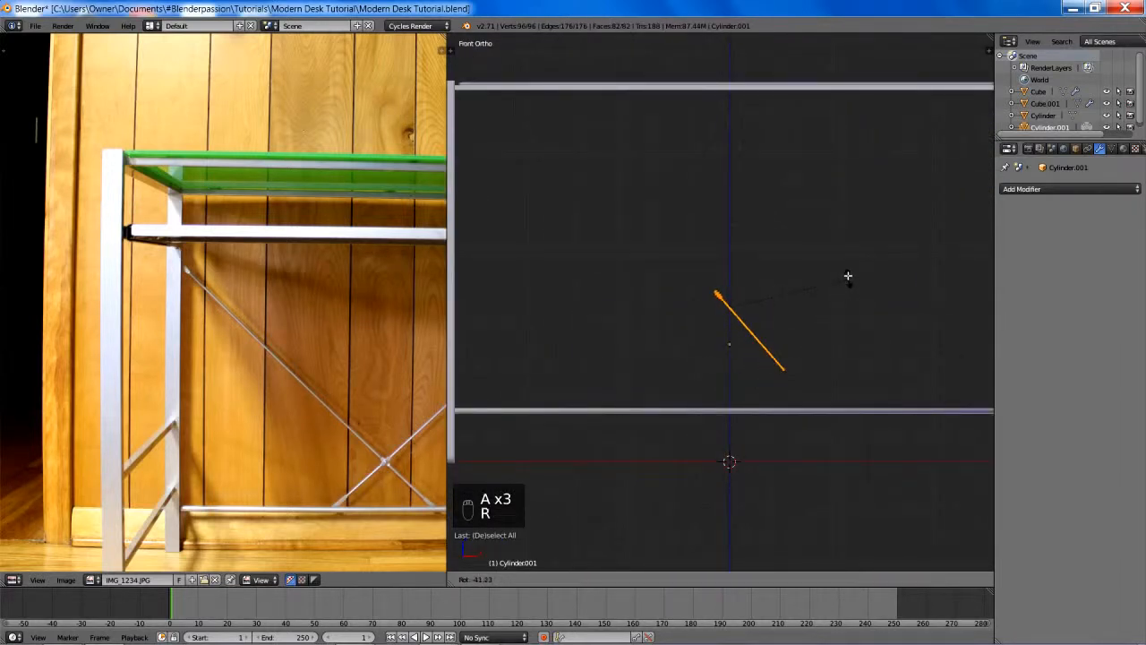
click(839, 235)
key(g)
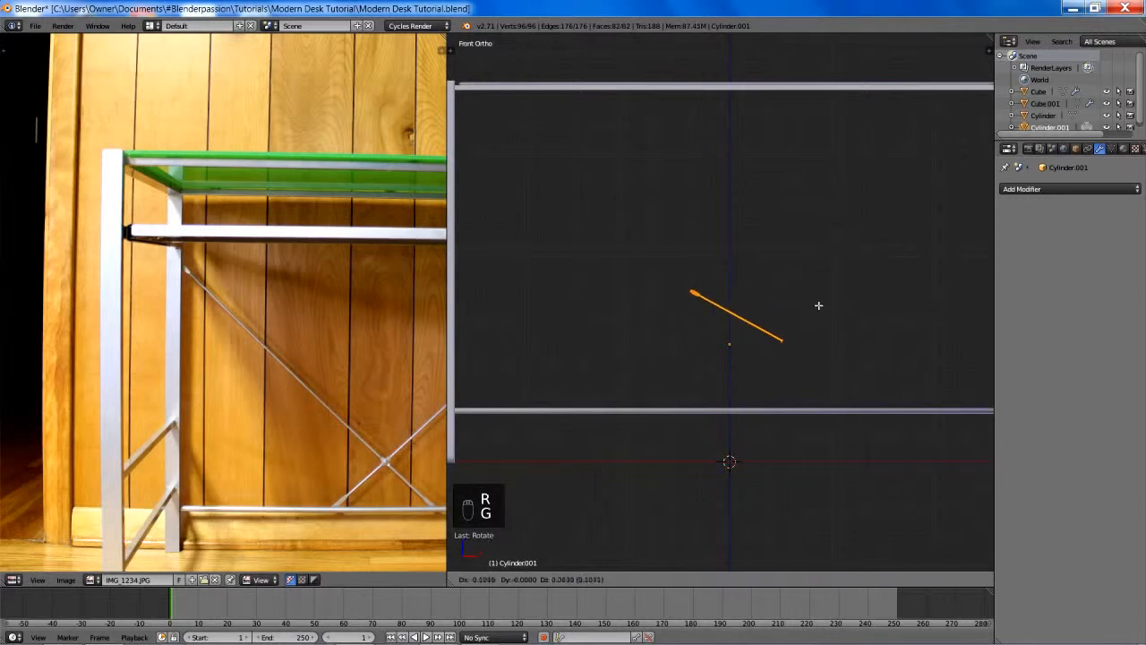
click(656, 254)
shift+middle_drag(654, 253, 784, 314)
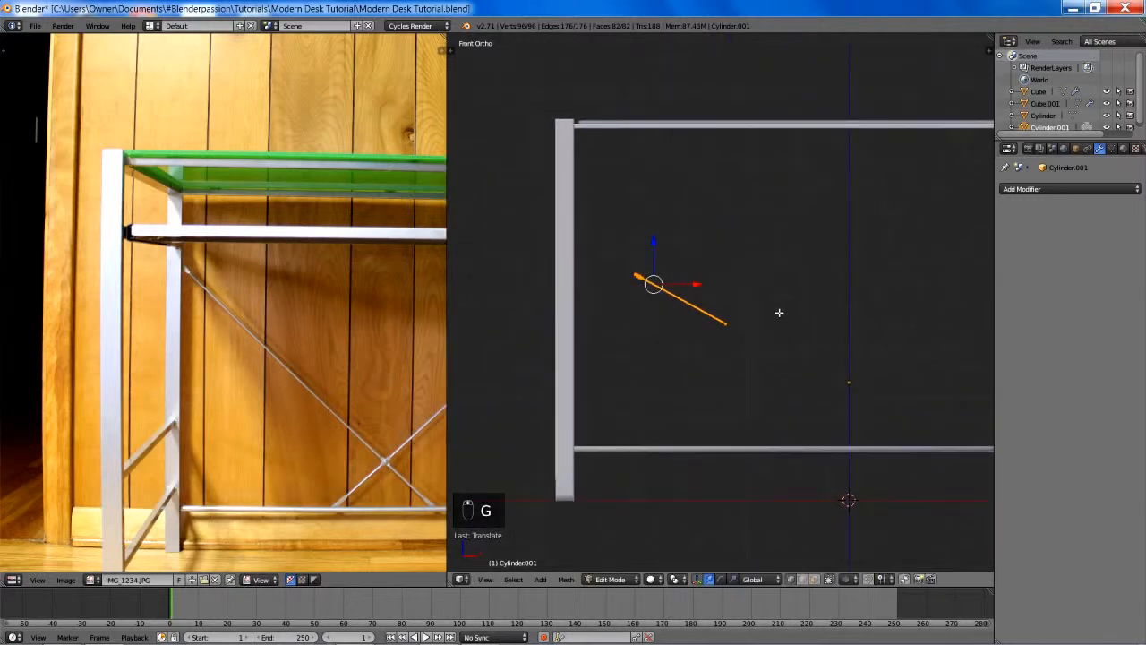
key(g)
click(723, 281)
- Select the brace's end fitting in wireframe and set the transform orientation to Normal
shift+middle_drag(723, 281, 785, 319)
scroll(747, 331, up, 5)
key(z)
scroll(779, 328, up, 5)
key(a)
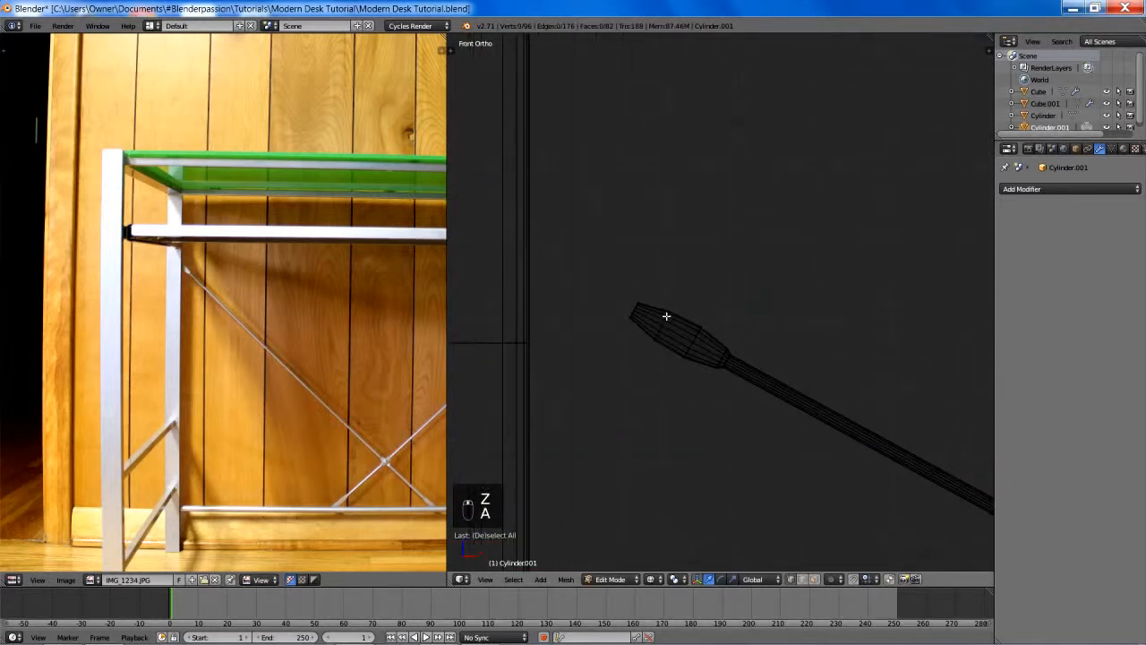
key(b)
drag(563, 256, 708, 388)
key(g)
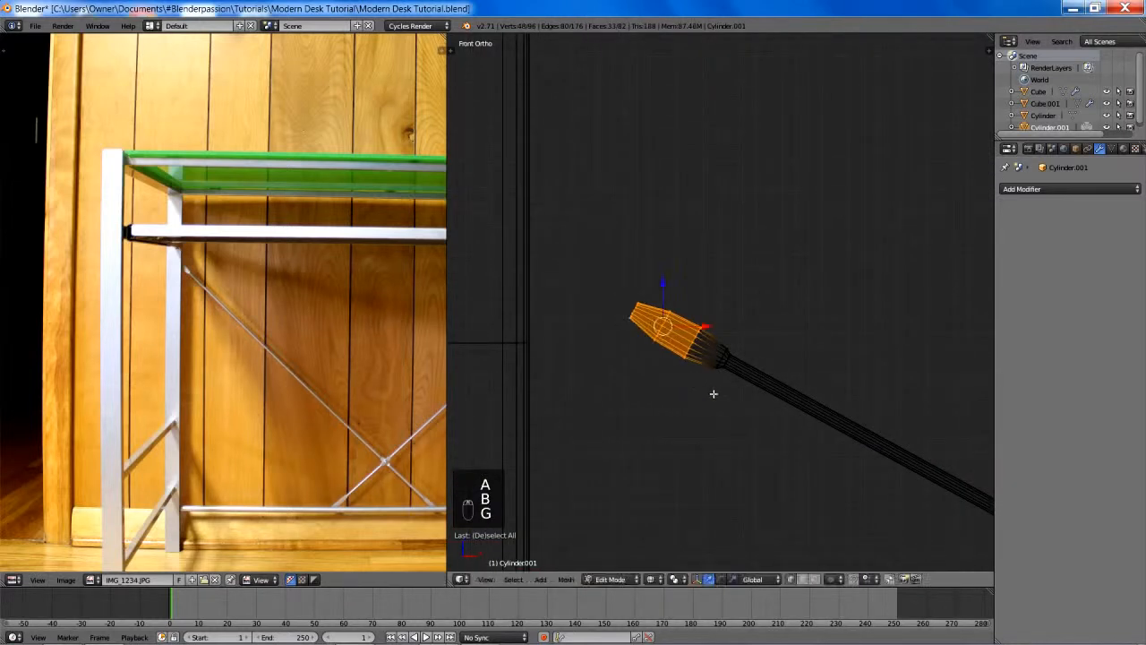
key(alt+space)
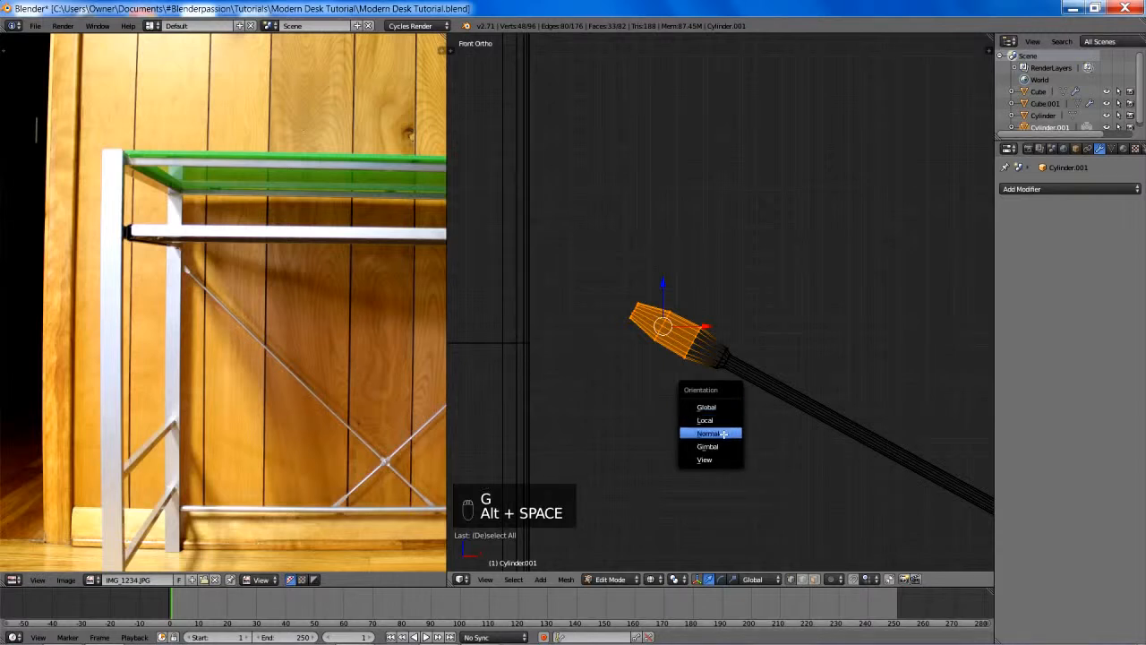
click(724, 434)
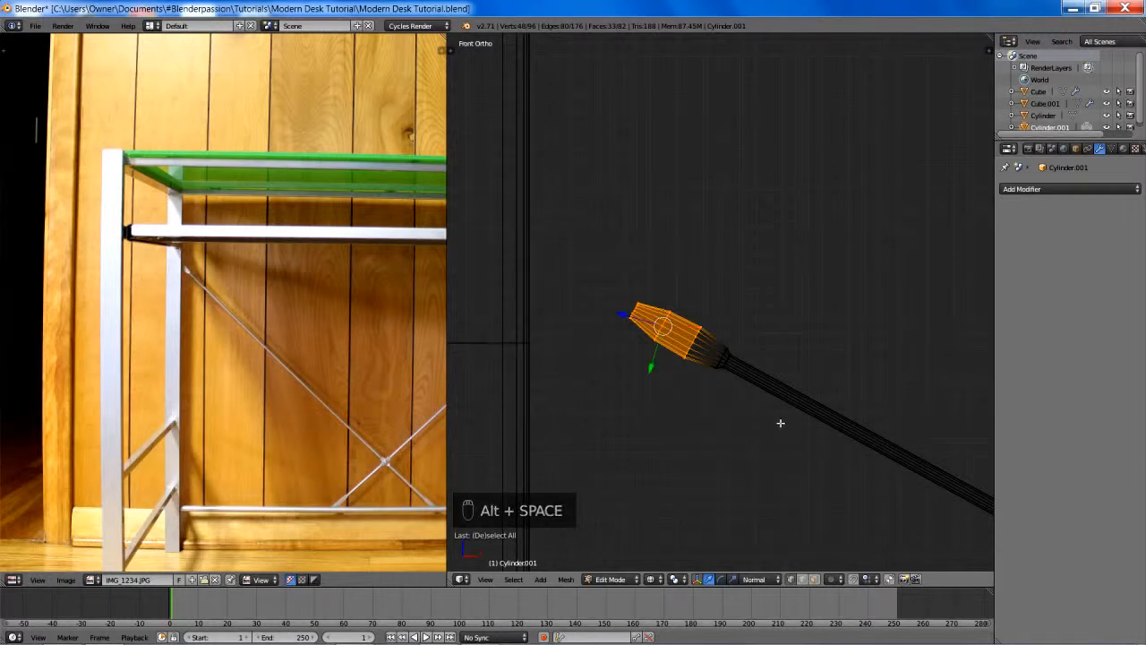
- Try to move the end fitting outward along its normal Z axis
scroll(777, 411, down, 3)
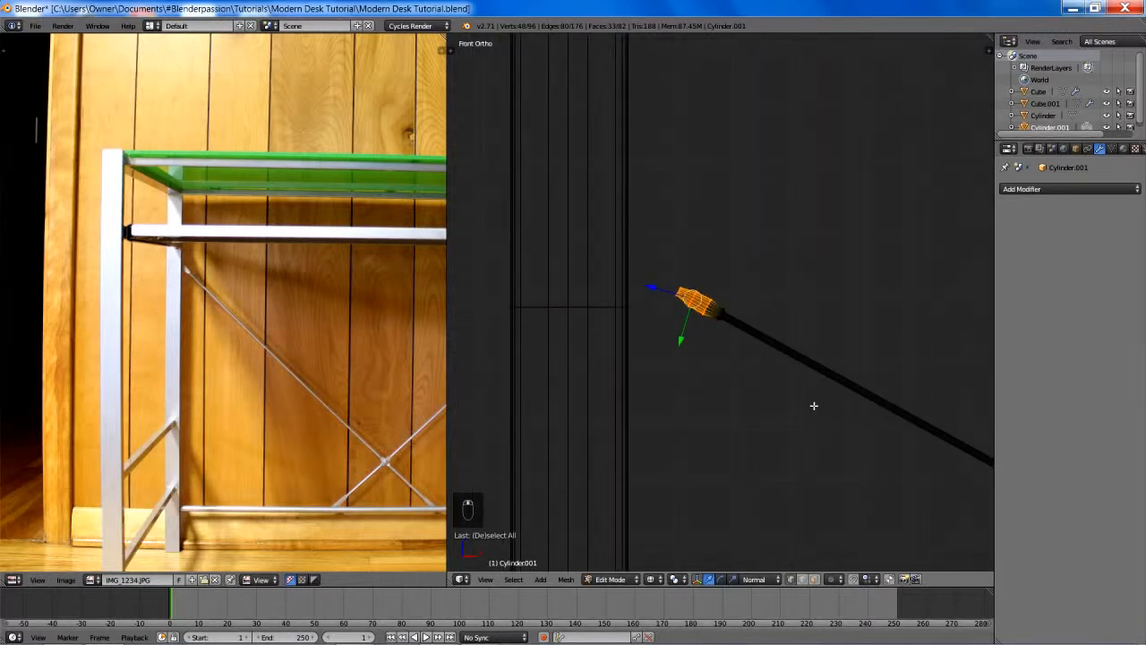
scroll(814, 405, up, 5)
key(g)
key(z)
key(z)
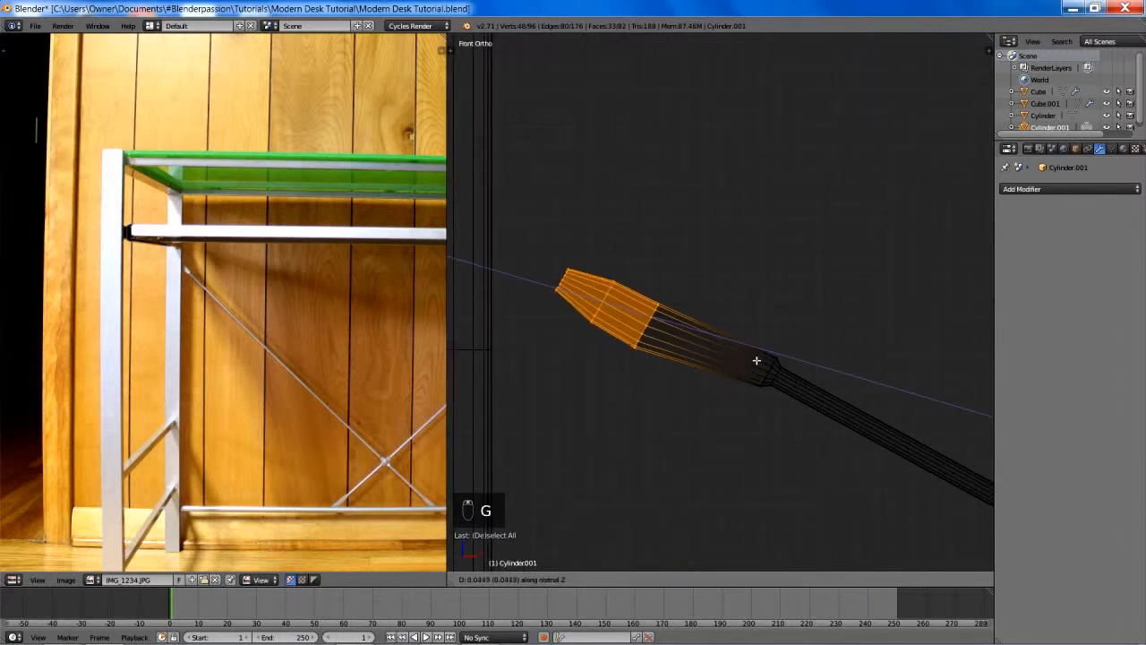
click(776, 381)
- Undo the fitting move and the earlier mesh moves and rotation of the brace
scroll(770, 380, down, 3)
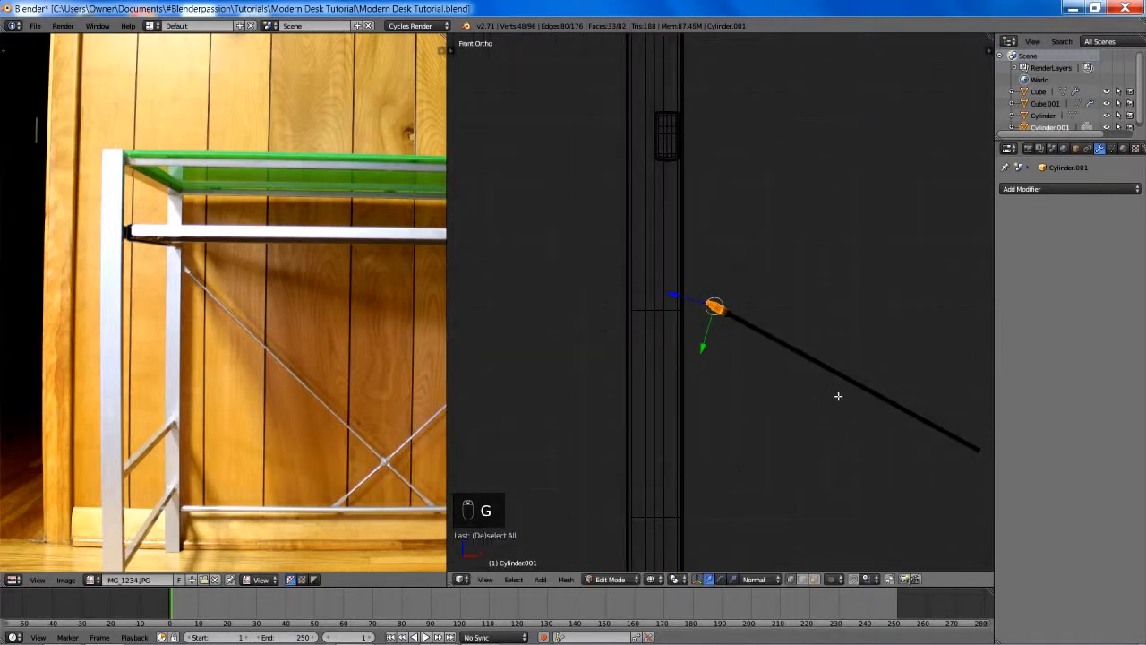
scroll(706, 376, down, 3)
key(ctrl+z)
key(ctrl+z)
key(ctrl+z)
key(ctrl+z)
key(ctrl+z)
key(ctrl+z)
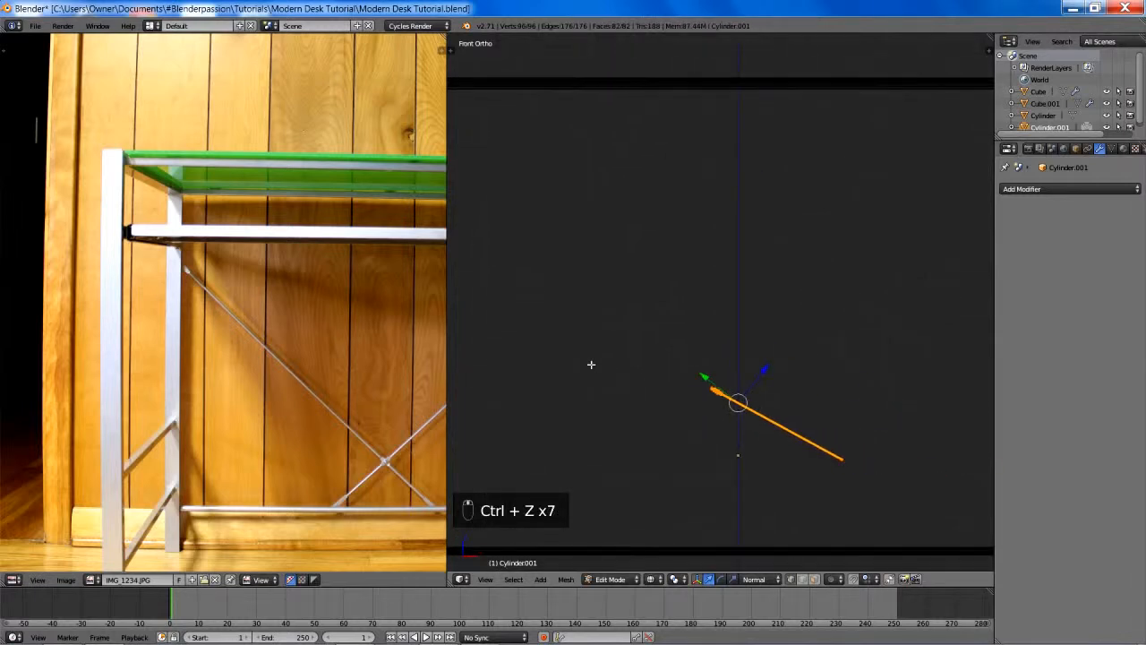
key(ctrl+z)
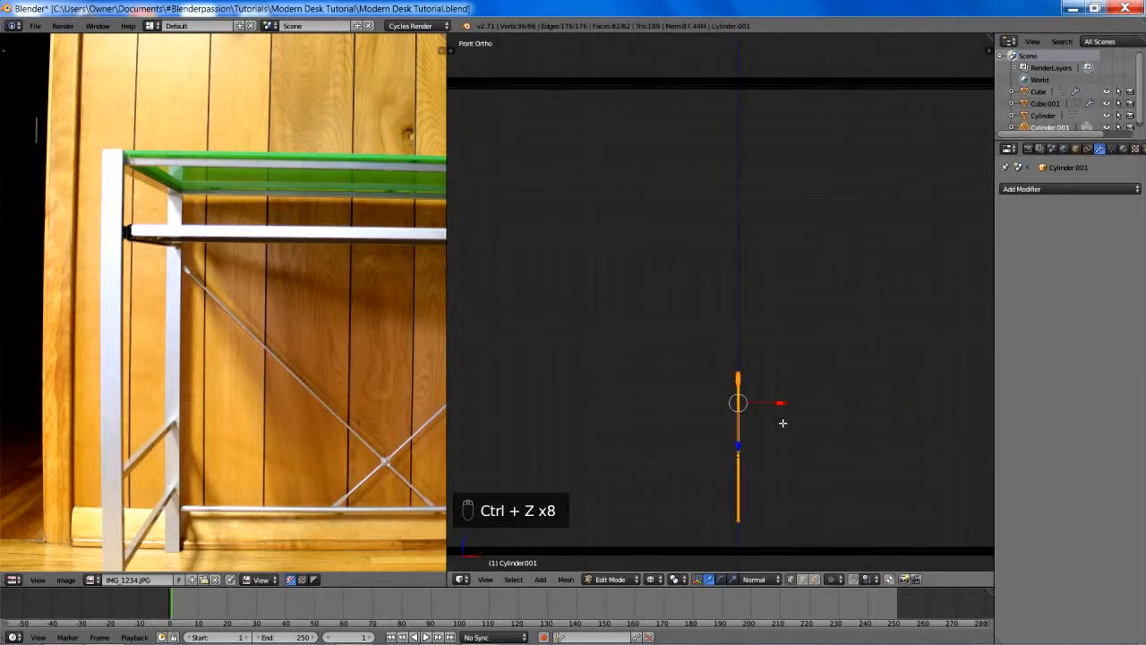
- Rotate the brace as a whole object to a diagonal slope in the front view
key(Tab)
key(r)
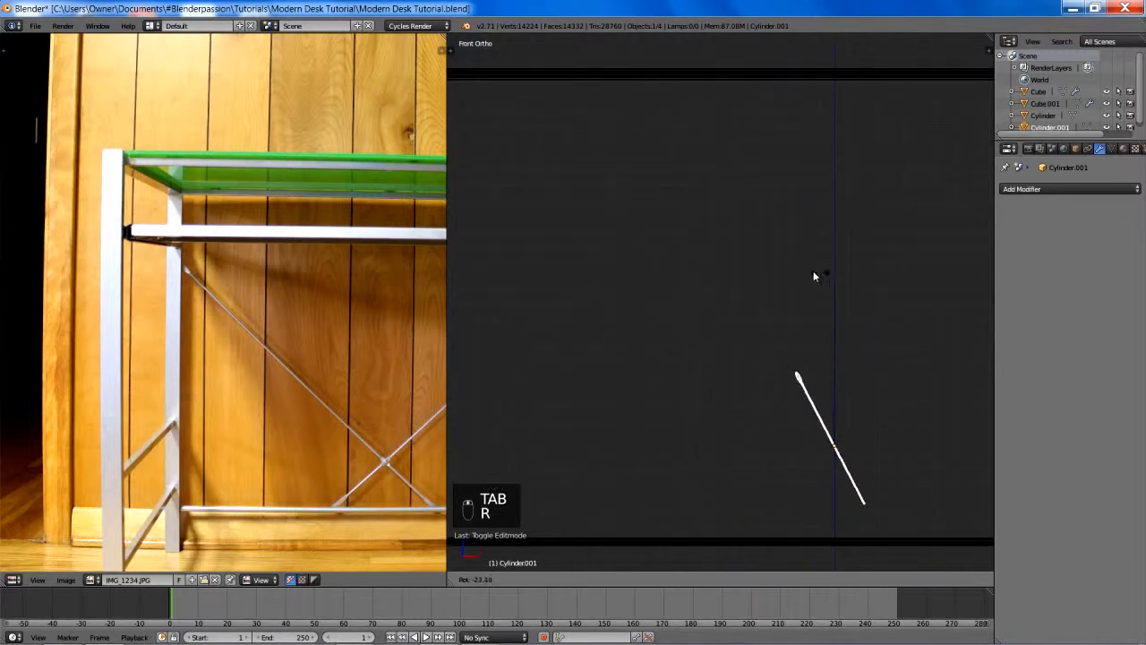
click(793, 288)
scroll(877, 349, down, 2)
key(r)
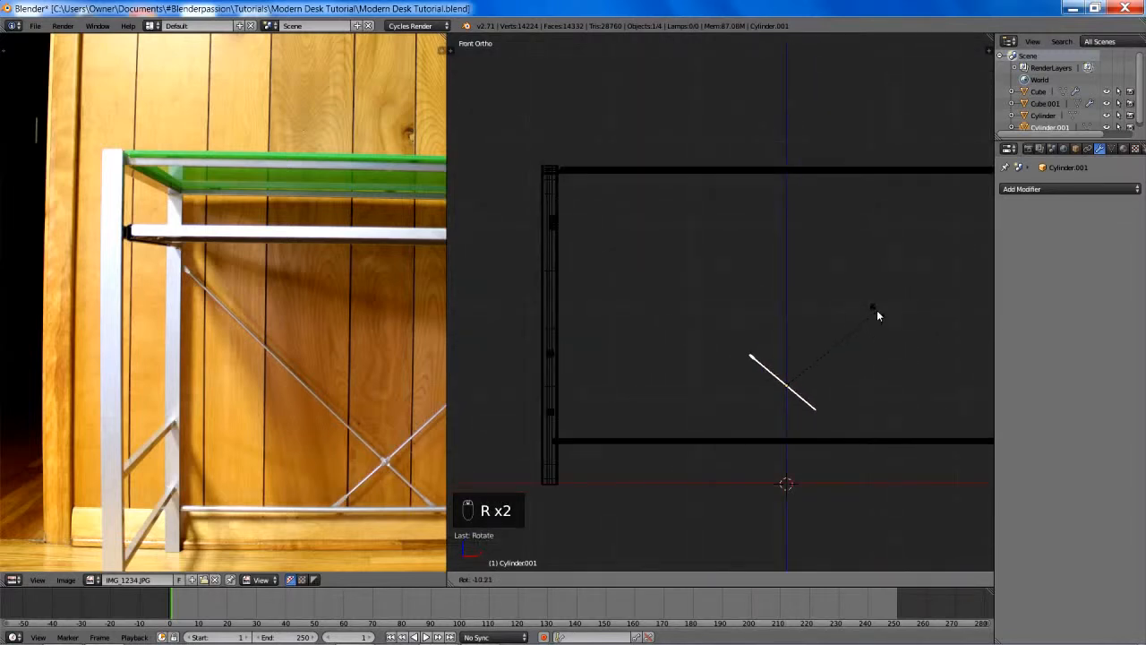
click(878, 304)
- Move the brace next to the left leg and adjust its tilt to match the reference photo
key(g)
click(705, 248)
shift+middle_drag(707, 246, 750, 301)
key(r)
click(782, 249)
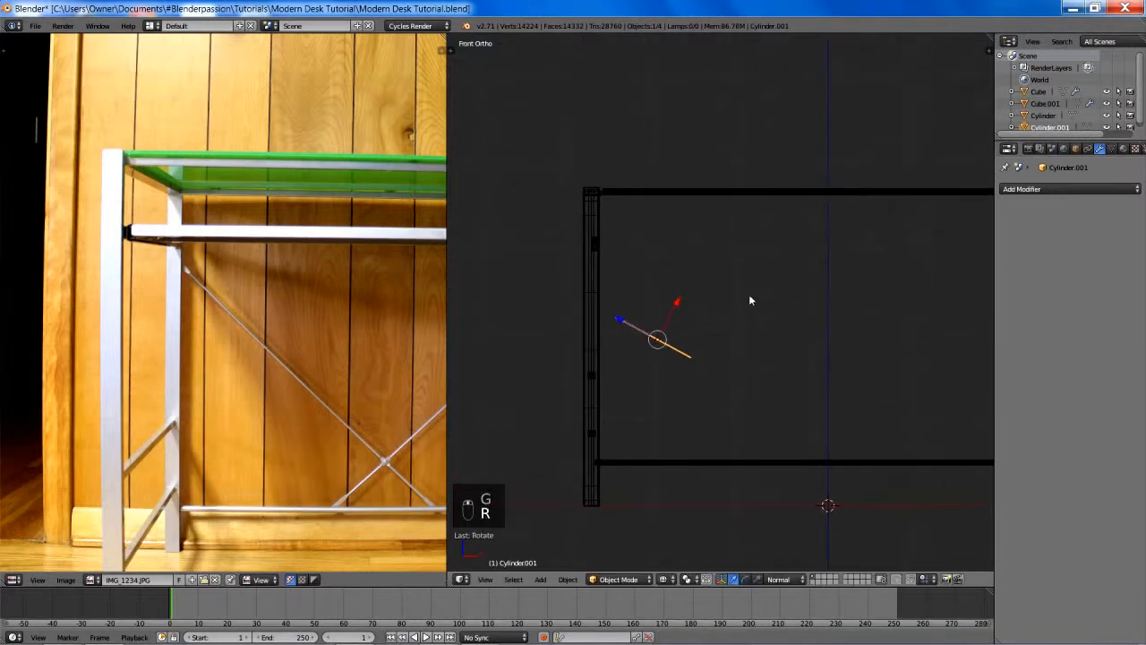
- Place the brace's upper end against the left leg, refining the brace's position and tilt in the front view
key(g)
click(720, 249)
key(r)
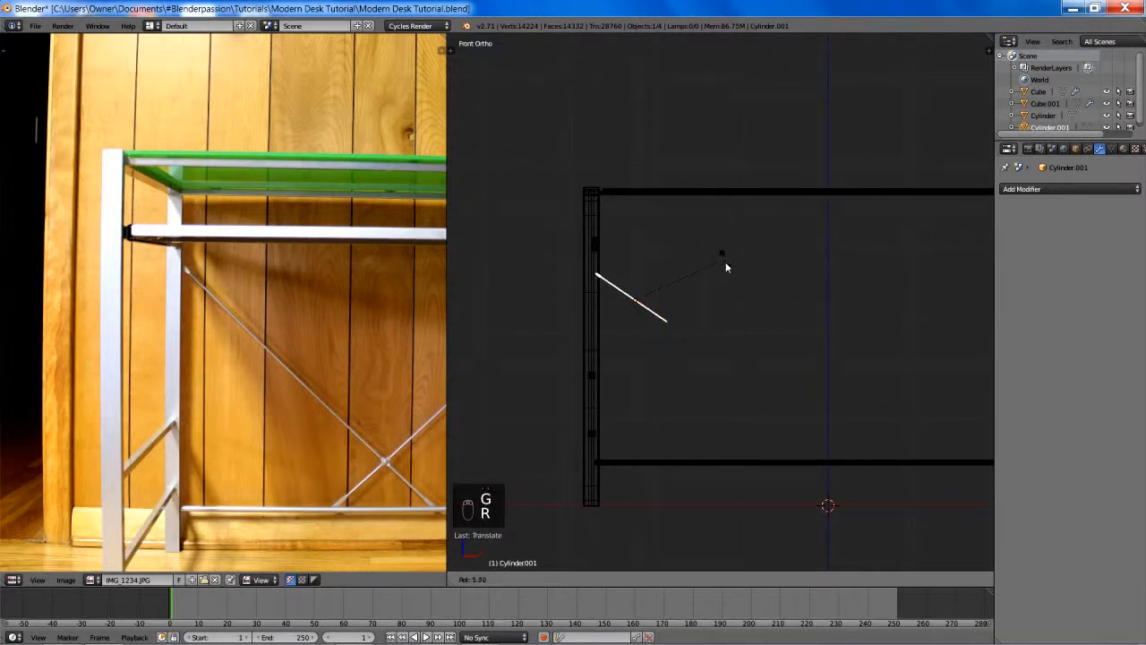
click(725, 268)
key(g)
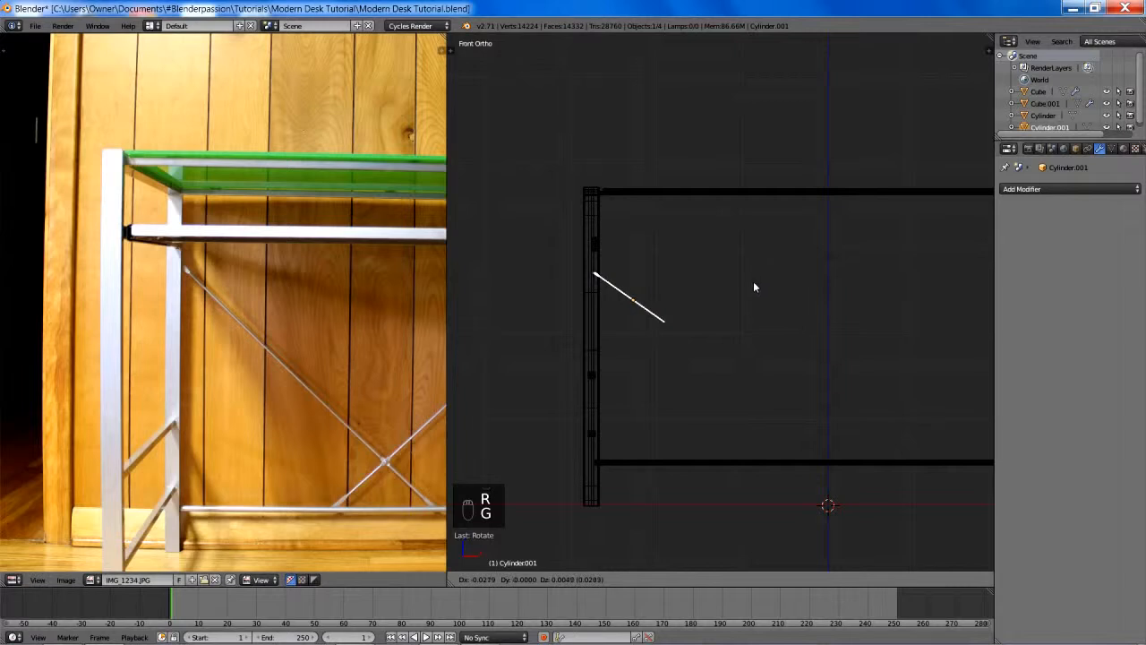
click(753, 281)
shift+middle_drag(733, 326, 639, 348)
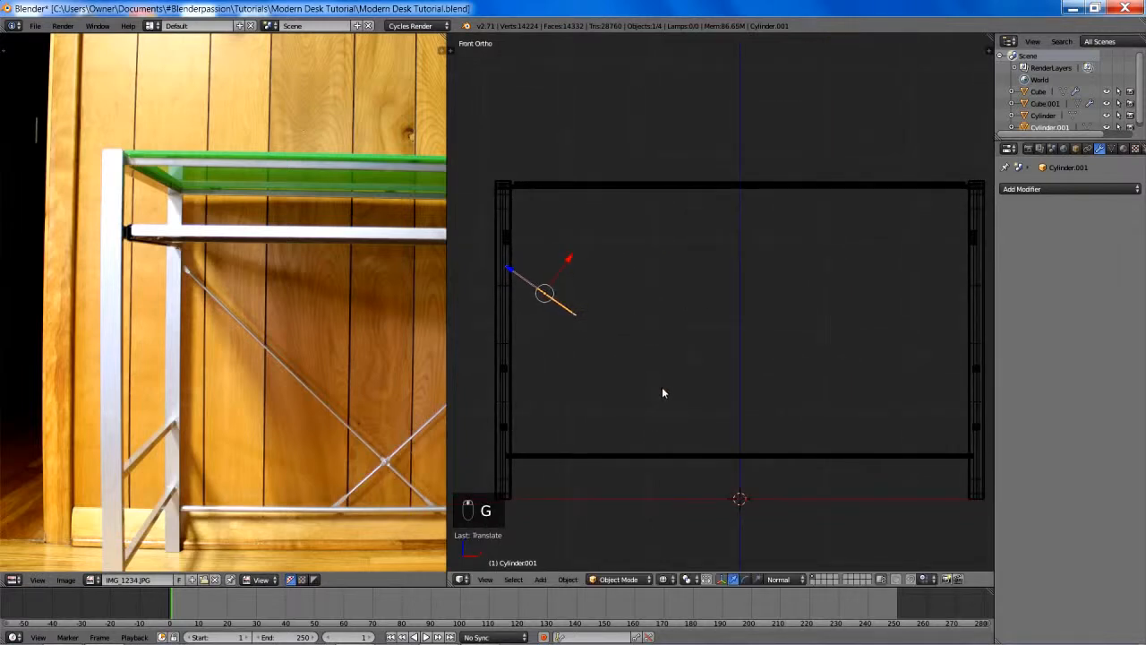
- Lengthen the brace toward the desk's centre by moving its lower end vertices about 2.24 units along the normal Z axis
key(Tab)
key(a)
key(a)
key(z)
key(z)
key(z)
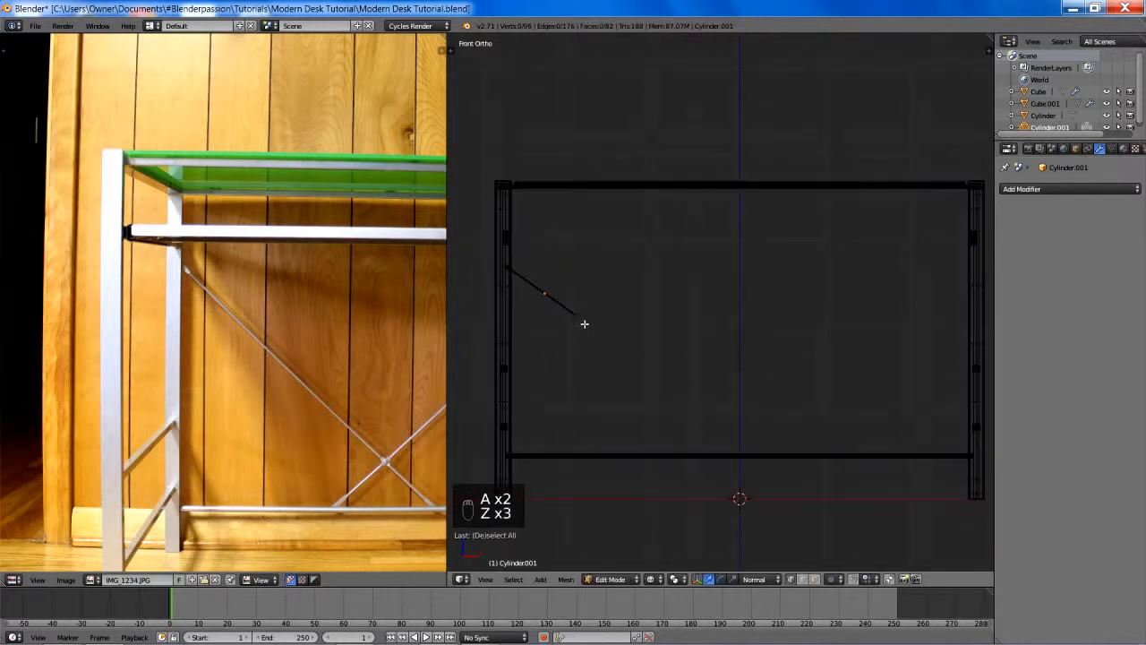
key(a)
key(b)
key(a)
key(b)
drag(557, 299, 617, 350)
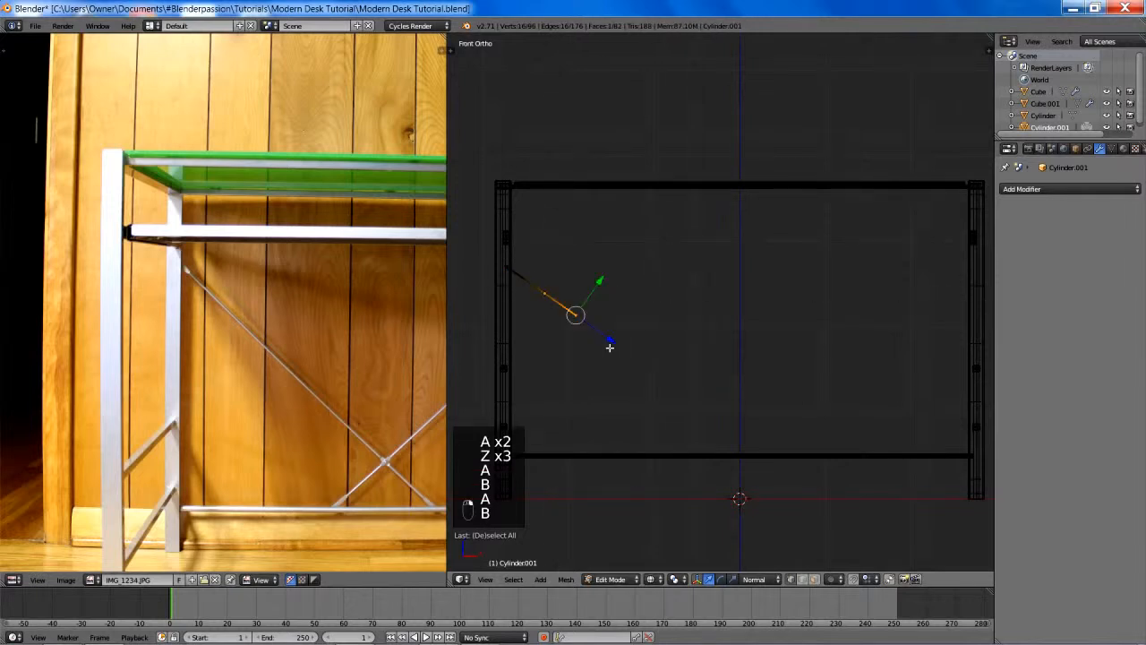
key(g)
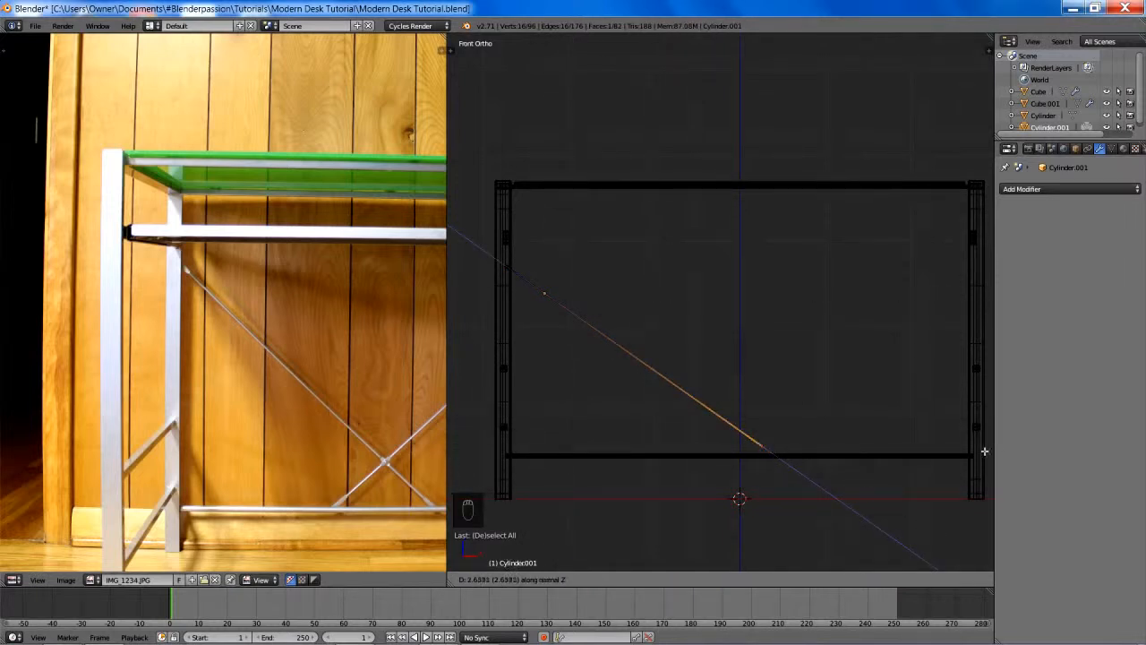
click(672, 308)
key(z)
scroll(665, 327, up, 2)
scroll(785, 353, up, 1)
key(z)
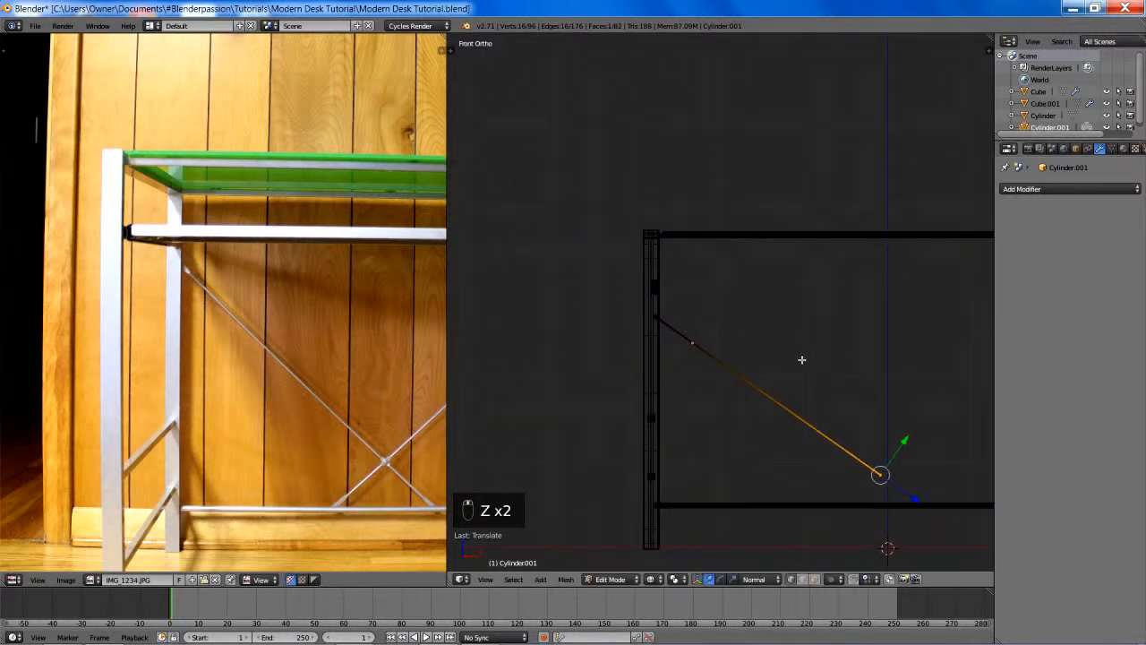
- Rotate the whole brace slightly to a shallower slope, keeping its upper end at the left leg
key(Tab)
key(r)
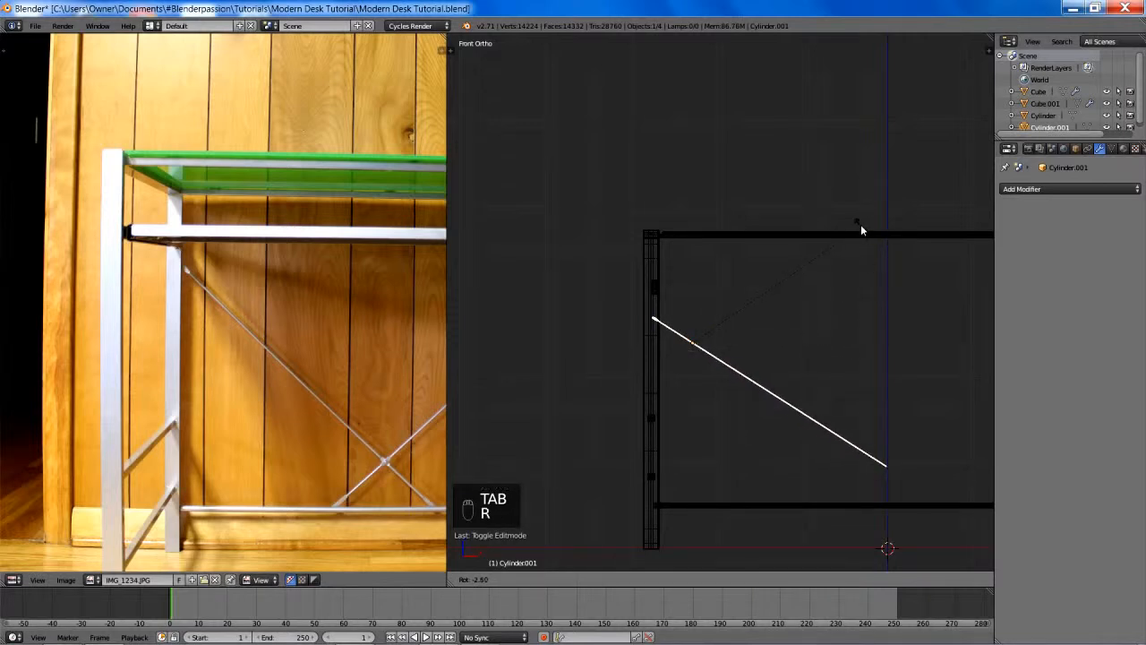
click(830, 206)
shift+middle_drag(844, 346, 726, 318)
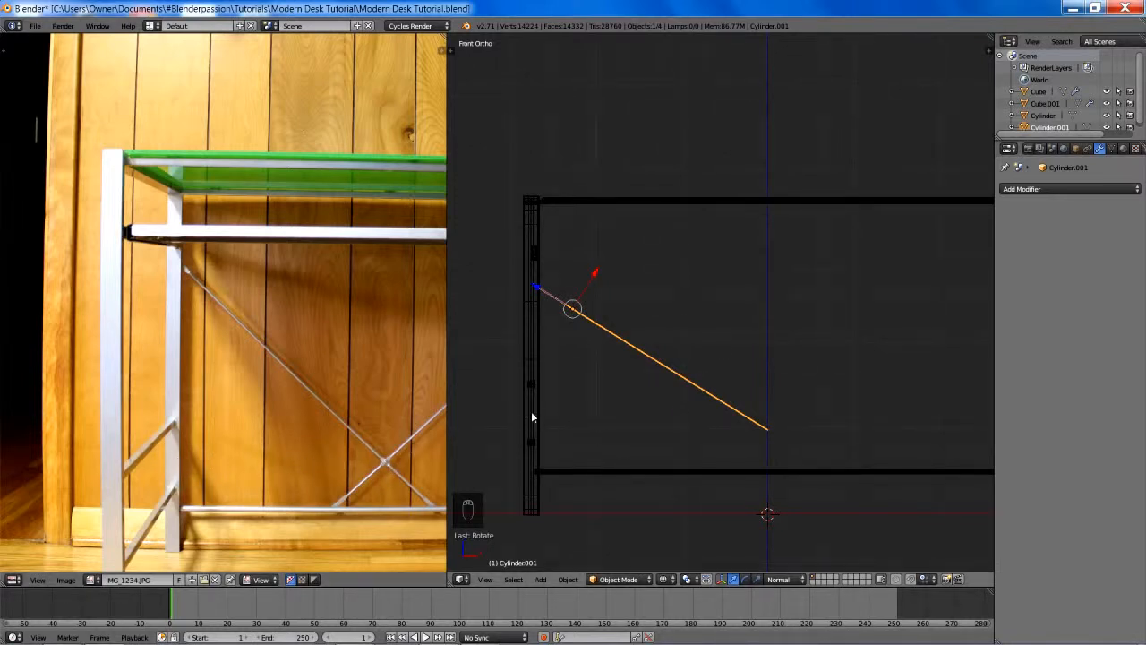
key(r)
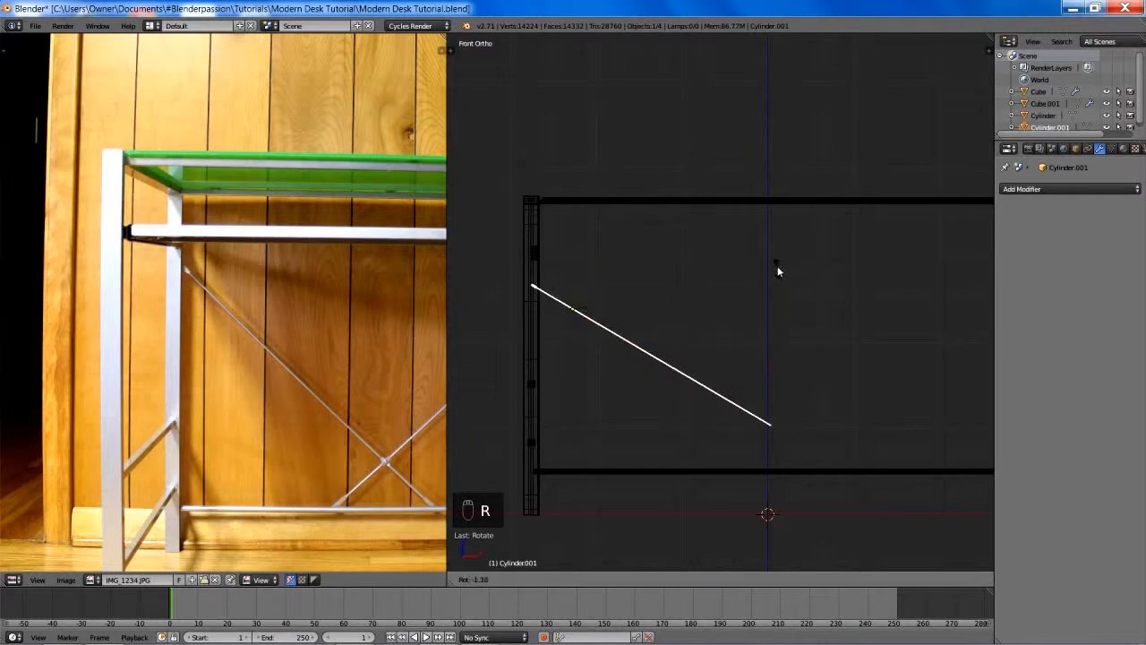
click(777, 266)
shift+middle_drag(641, 306, 740, 341)
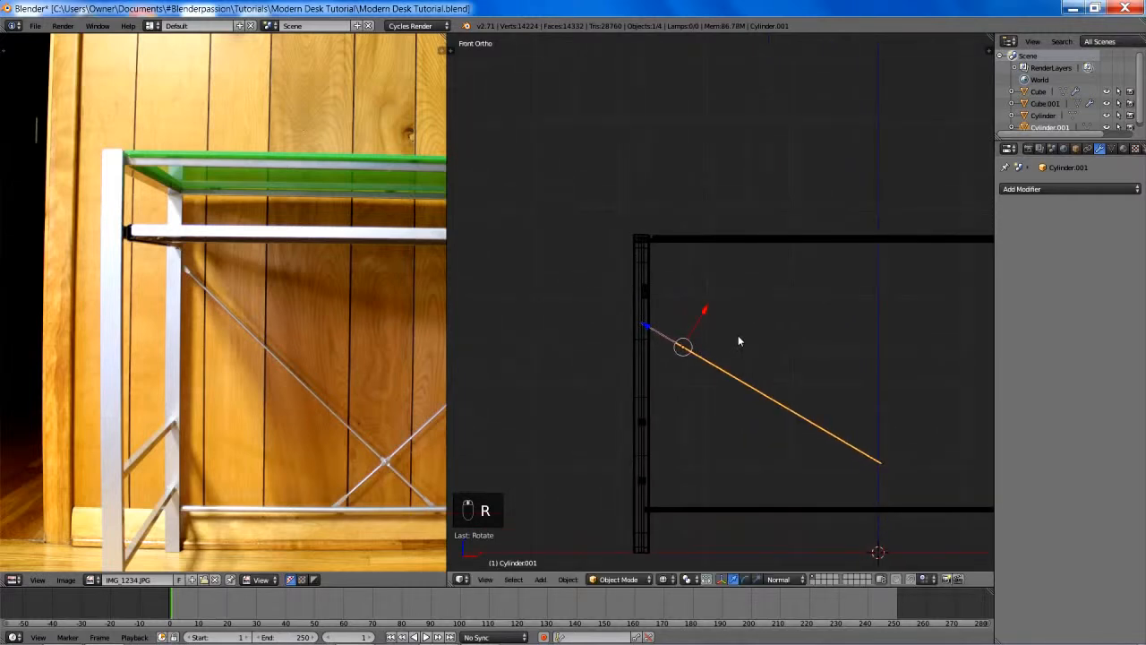
- Select the brace's upper end fitting and slide it about 0.127 units along the normal Z axis, out of the left leg
scroll(740, 340, up, 4)
key(Tab)
scroll(702, 343, up, 5)
key(a)
key(a)
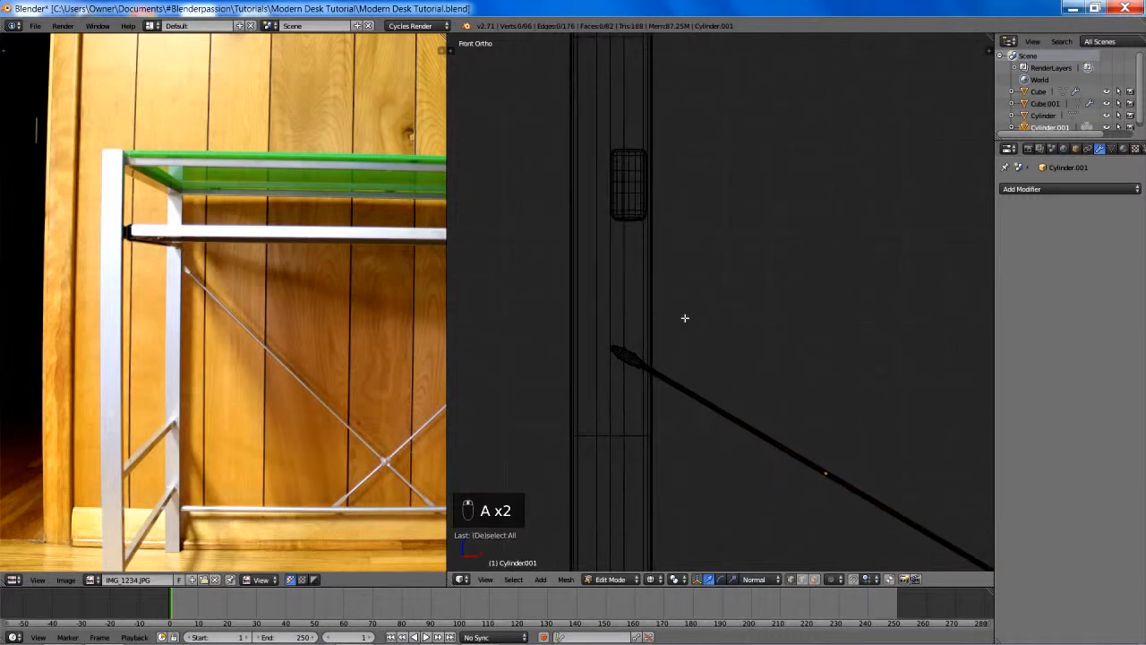
scroll(683, 320, up, 4)
key(b)
key(a)
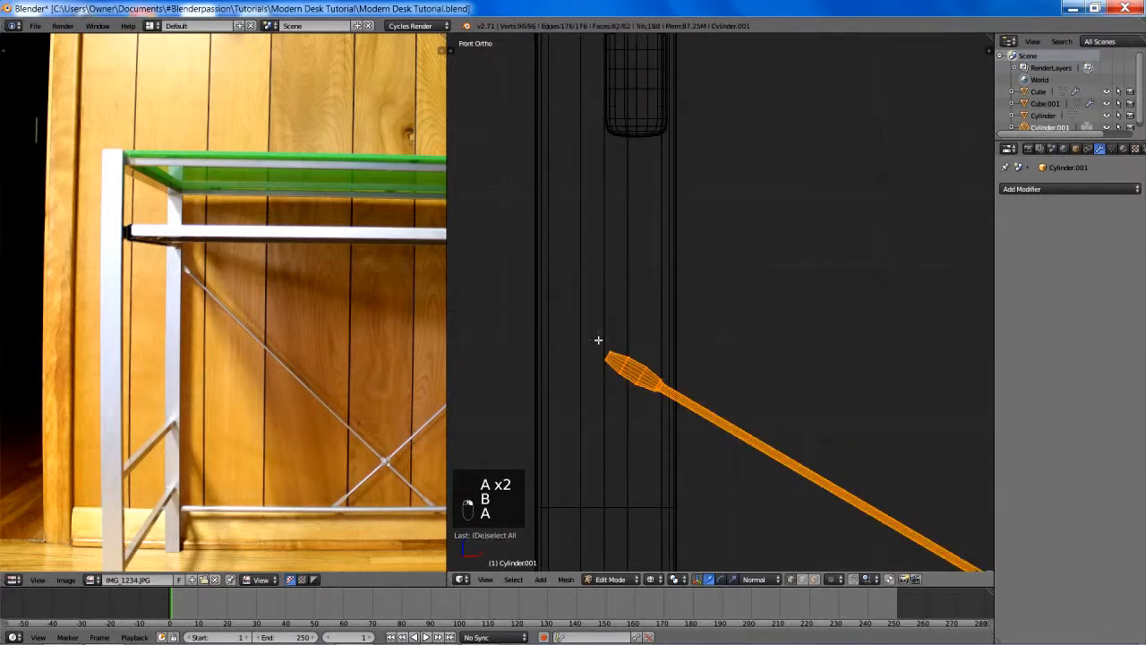
key(a)
key(a)
key(b)
drag(586, 327, 698, 419)
shift+middle_drag(715, 374, 689, 340)
key(g)
key(z)
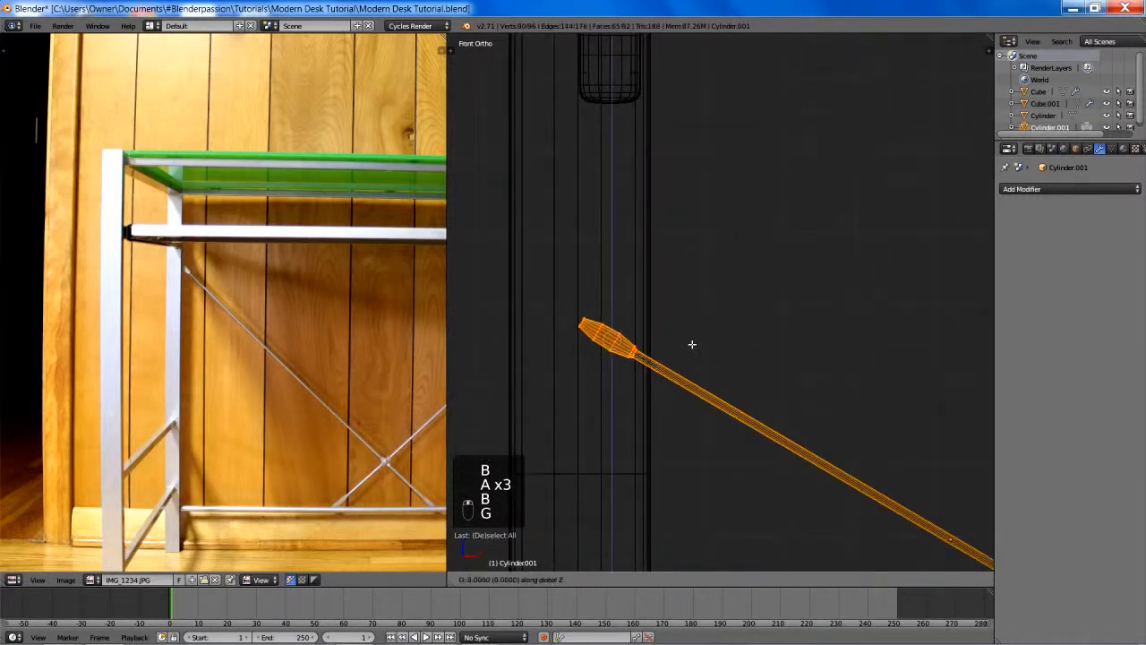
key(z)
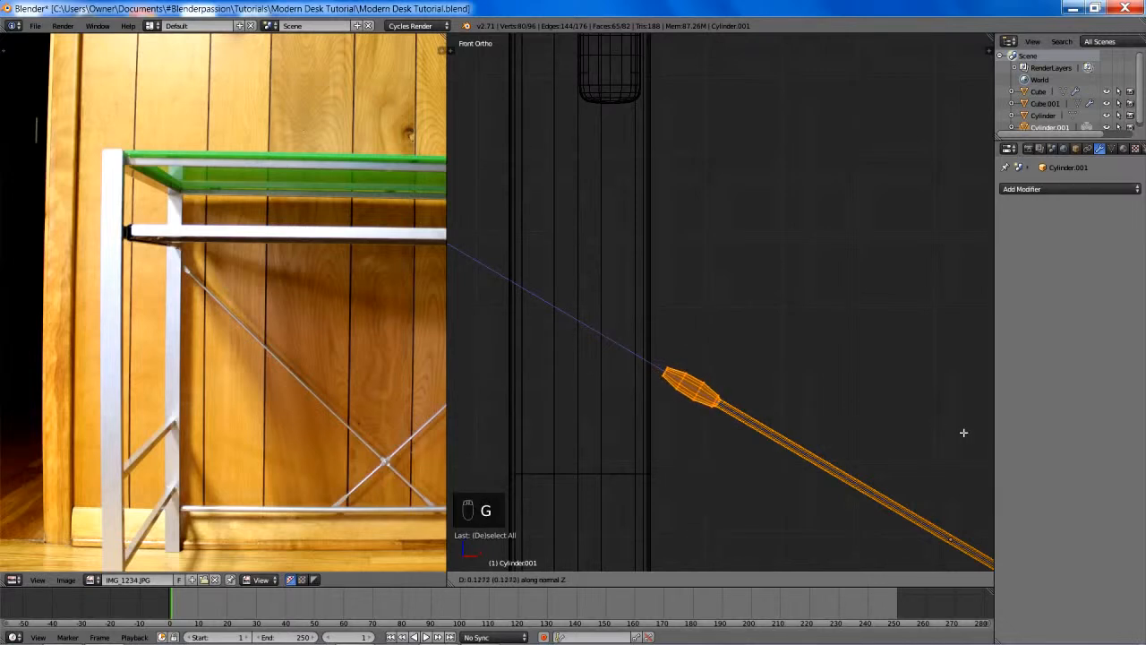
click(964, 433)
shift+middle_drag(783, 352, 766, 323)
scroll(709, 371, up, 3)
key(a)
key(b)
drag(542, 328, 746, 453)
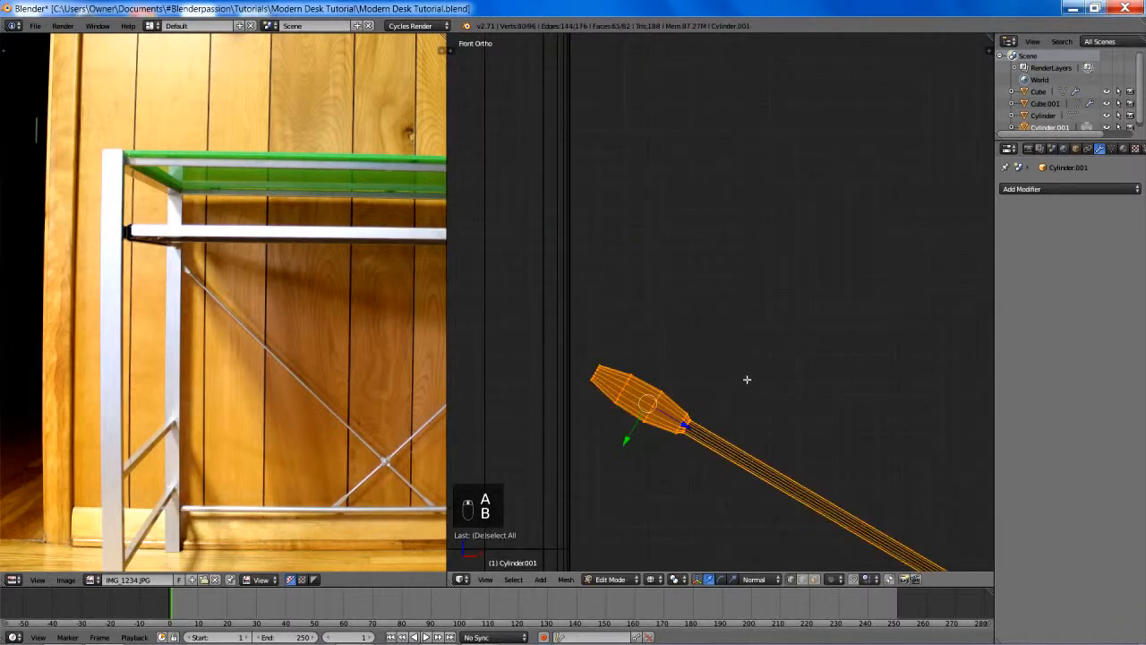
key(s)
key(y)
key(y)
click(776, 391)
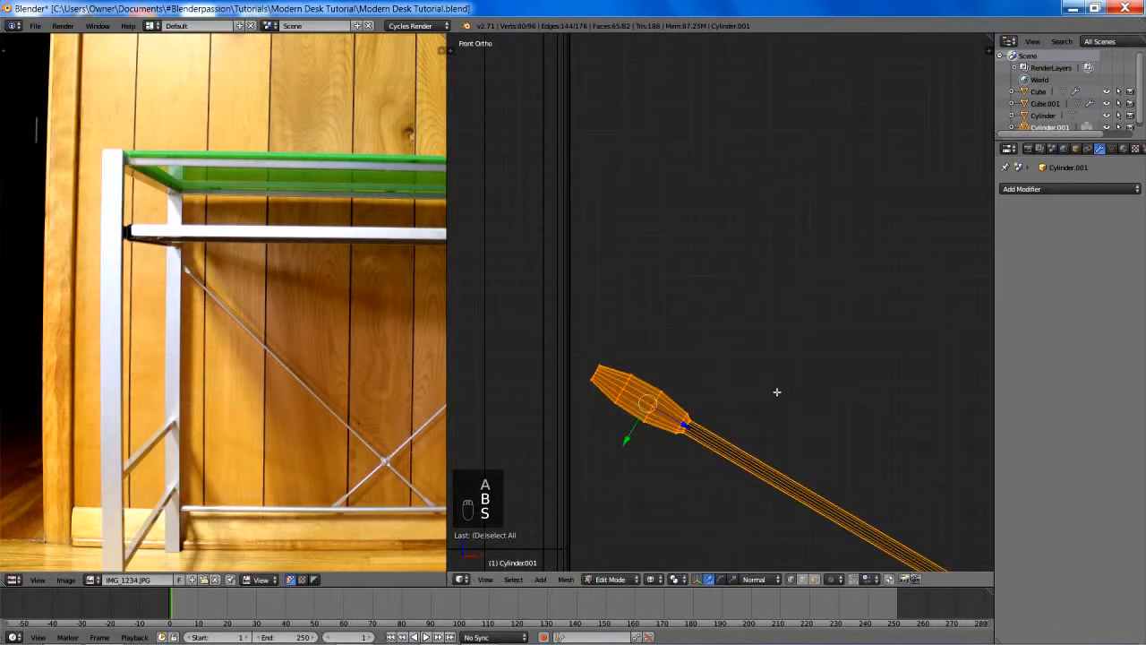
key(b)
key(Escape)
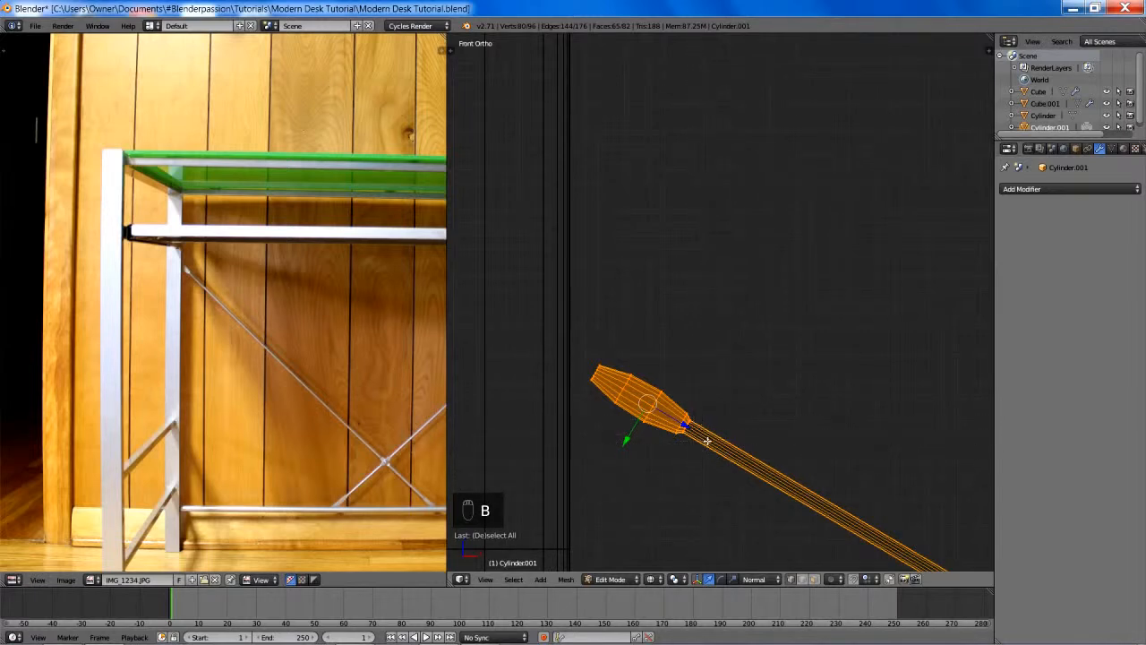
- Deselect the thin rod's vertices behind the end fitting and scale up the fitting along its normal Y axis
scroll(711, 358, up, 4)
key(c)
middle_drag(617, 470, 627, 439)
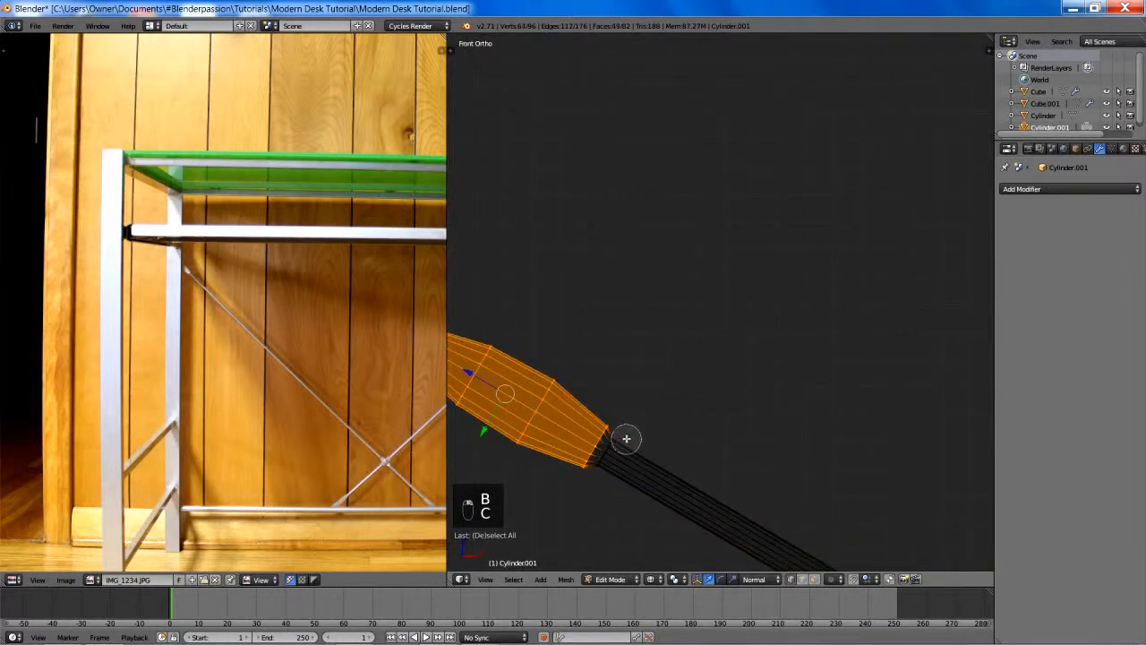
right_click(627, 438)
scroll(697, 392, down, 3)
key(s)
key(y)
key(y)
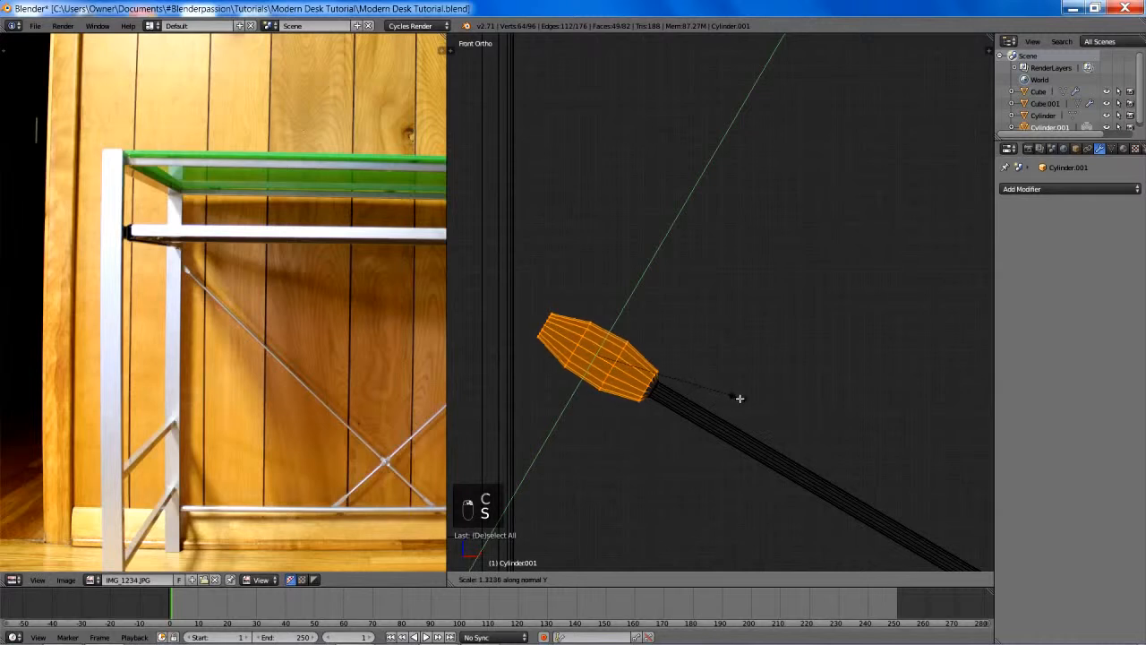
click(723, 386)
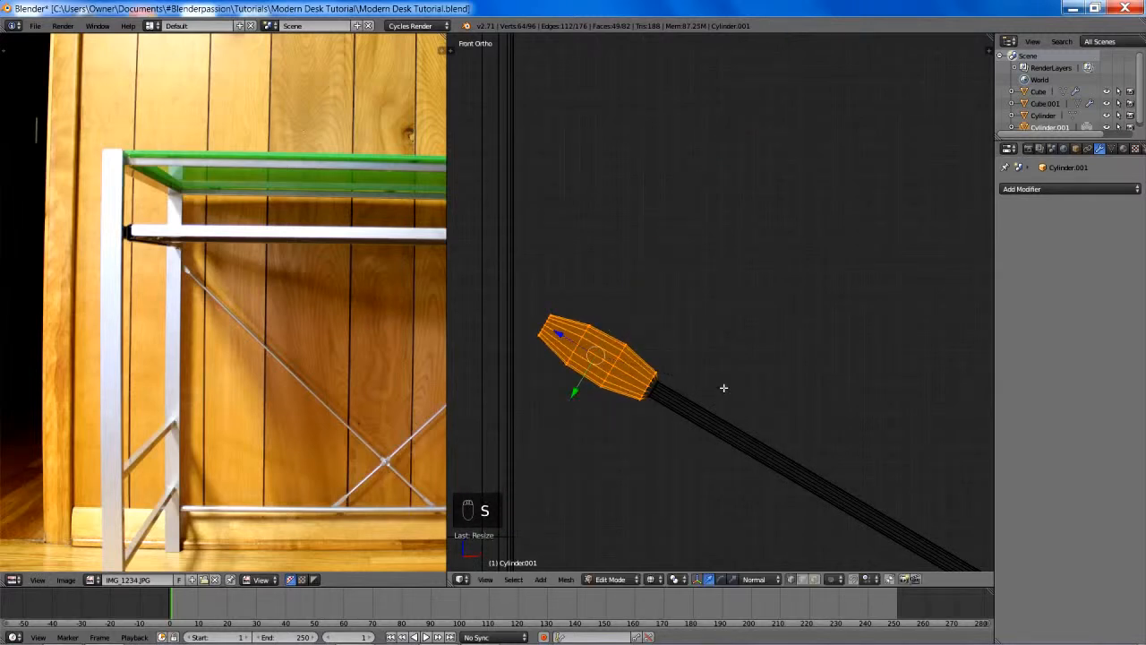
- Shrink the selection by one loop, widen the fitting's outer part along normal Y, and clear the selection
key(ctrl+KP_Subtract)
key(s)
key(y)
key(y)
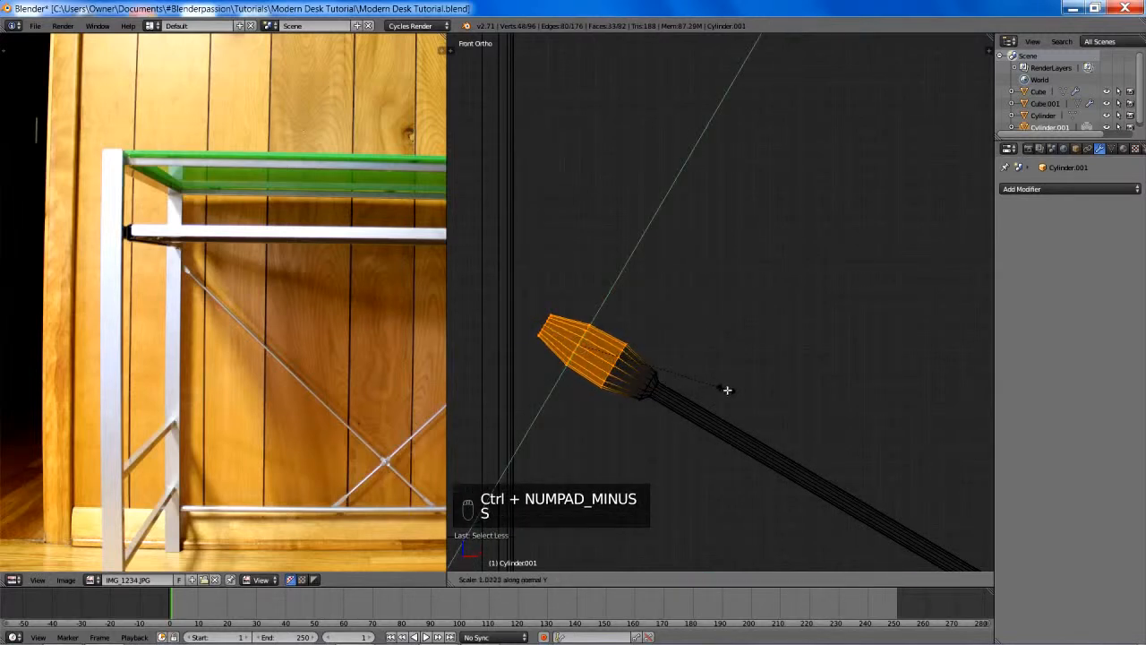
click(766, 404)
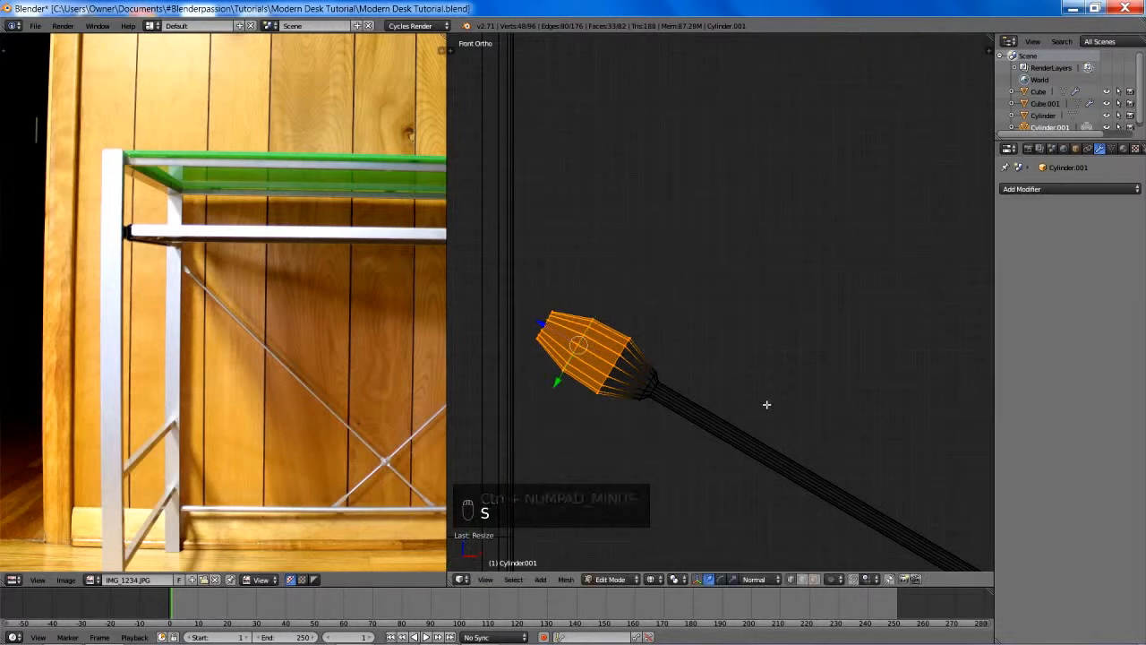
key(a)
alt+right_click(548, 324)
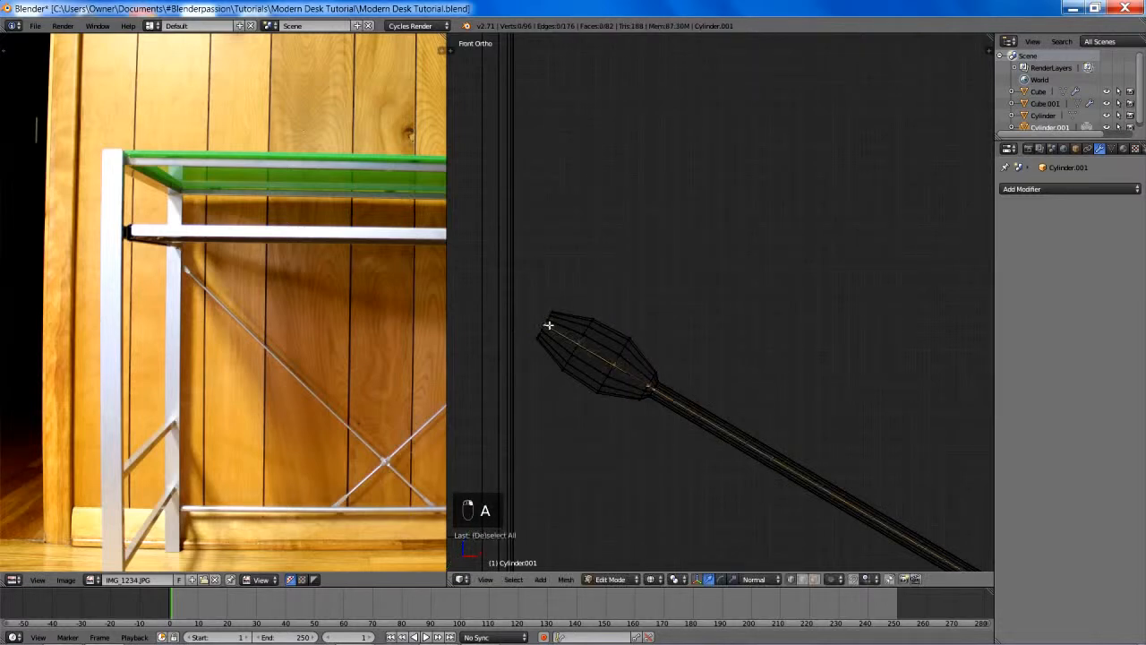
key(a)
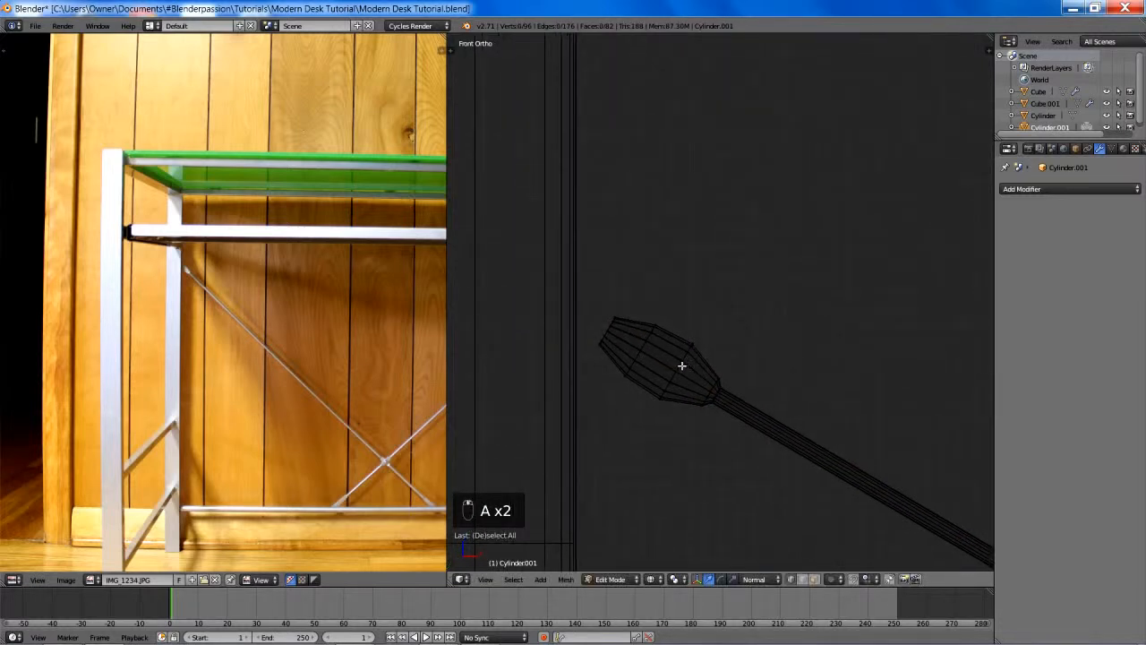
- Slide the fitting's two middle edge loops toward its tip along the normal Z axis
alt+right_click(663, 356)
key(g)
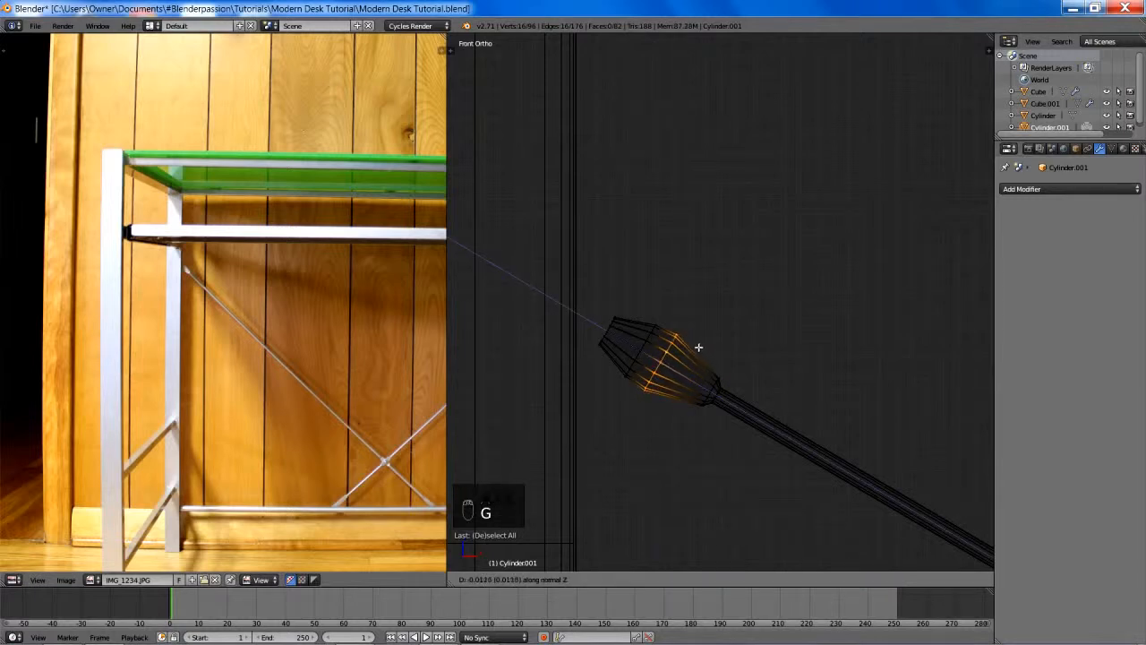
click(653, 352)
key(g)
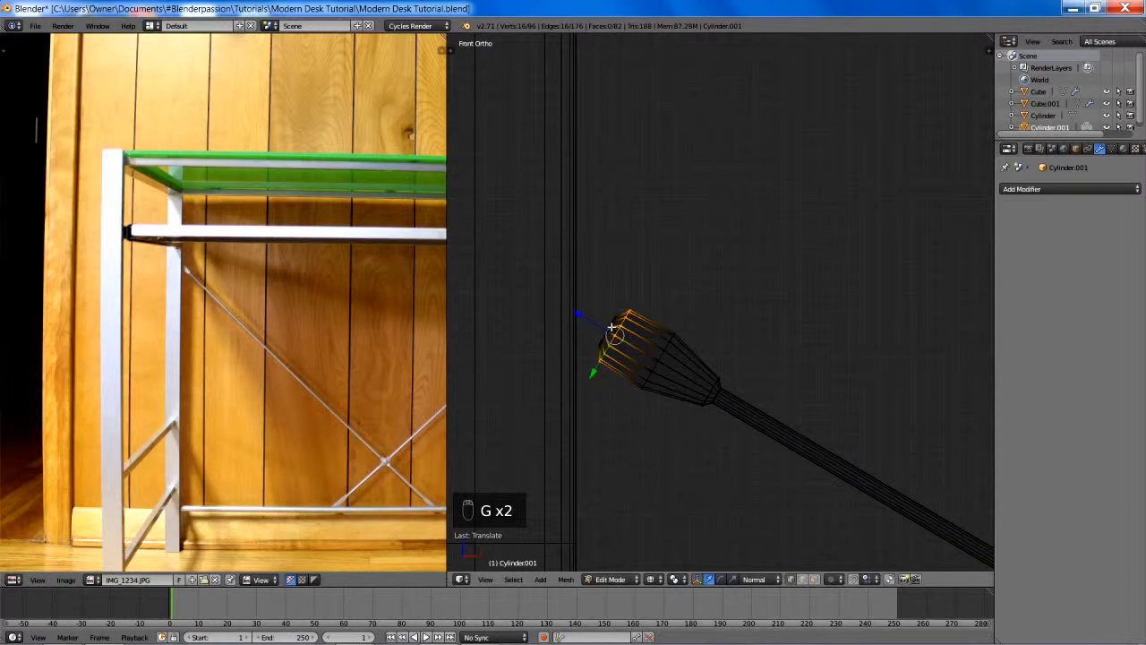
- Extend the fitting's tip loop along the normal Z axis so that it reaches well into the left leg
key(g)
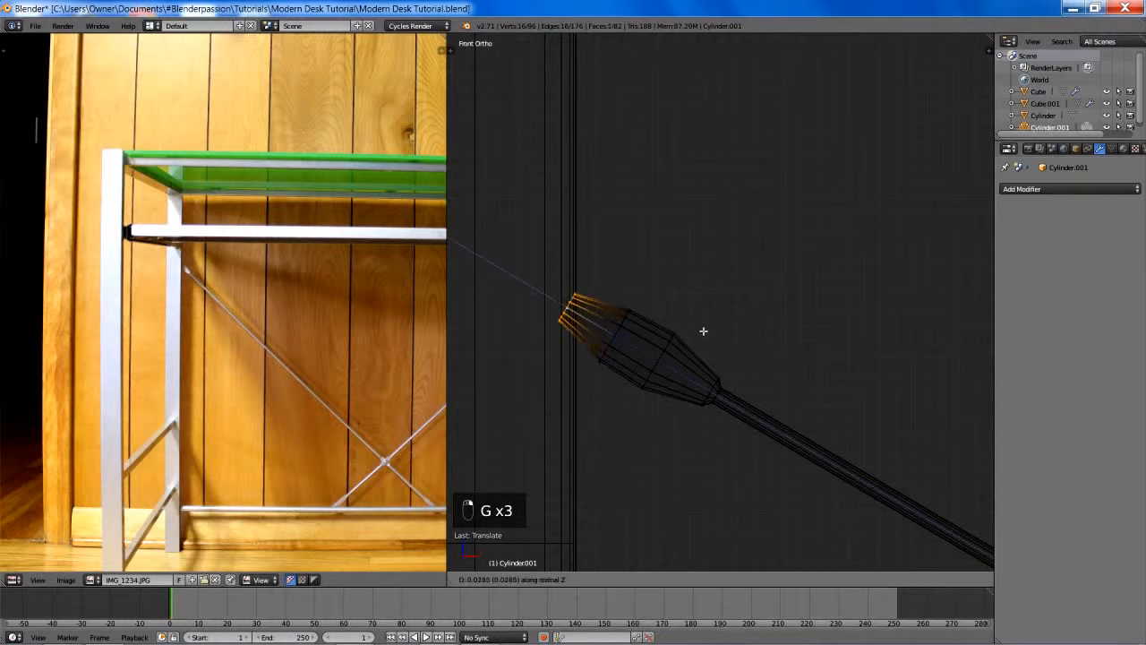
click(565, 236)
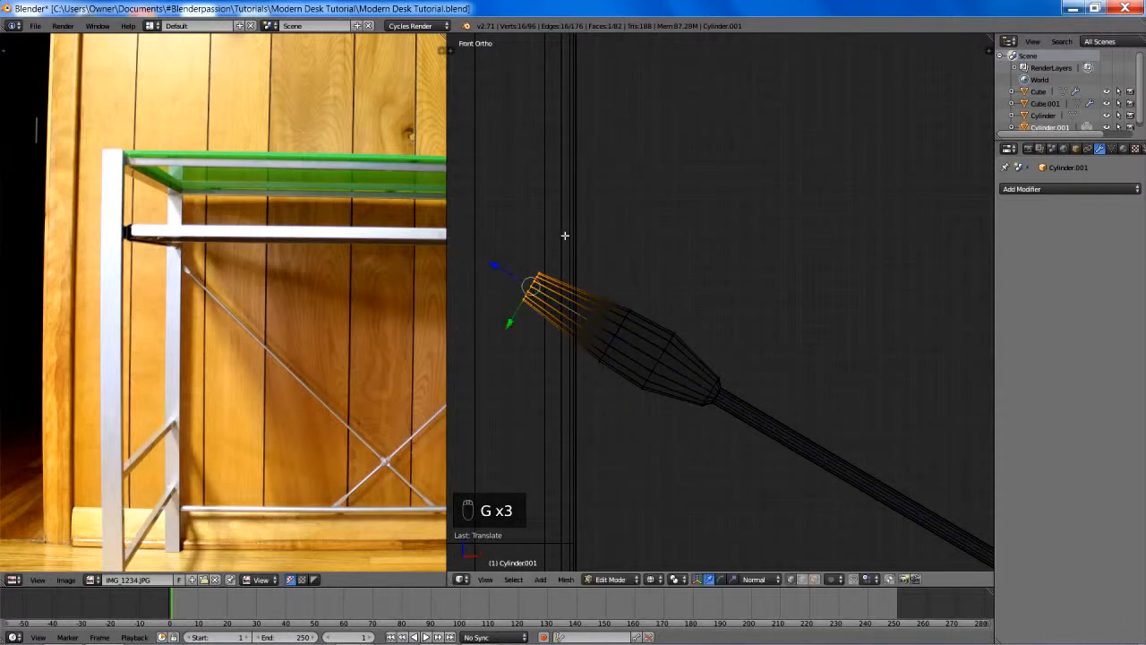
scroll(690, 307, down, 4)
key(g)
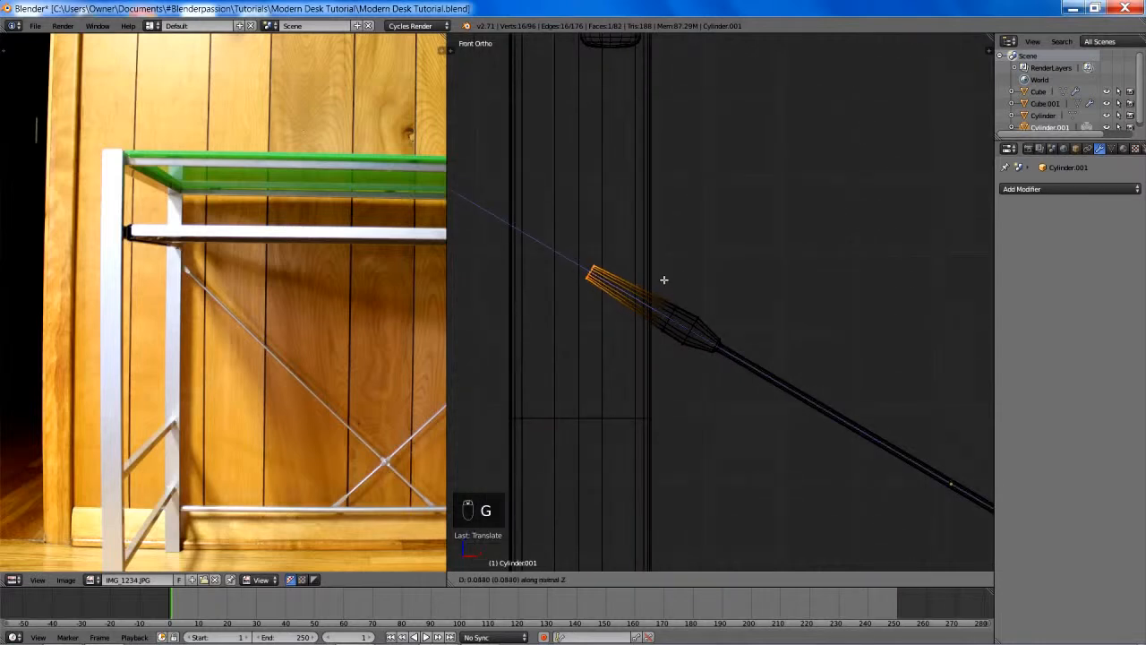
click(649, 266)
scroll(654, 344, up, 2)
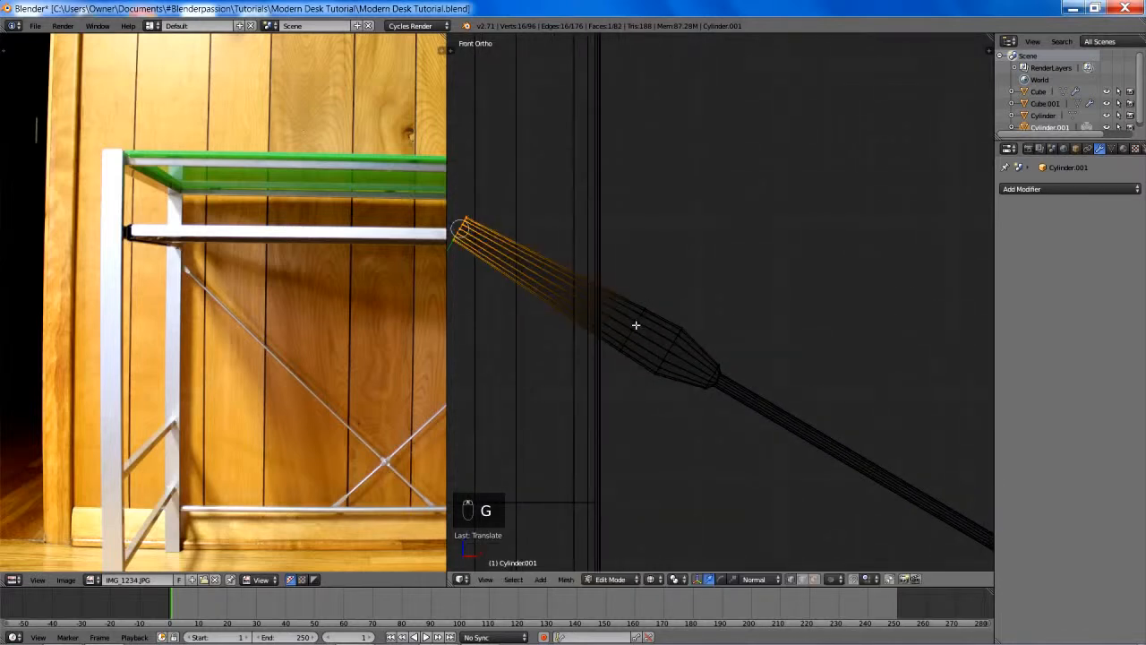
- Respace the two middle loops along normal Z to even out the lengthened fitting
alt+right_click(636, 325)
key(g)
key(z)
key(z)
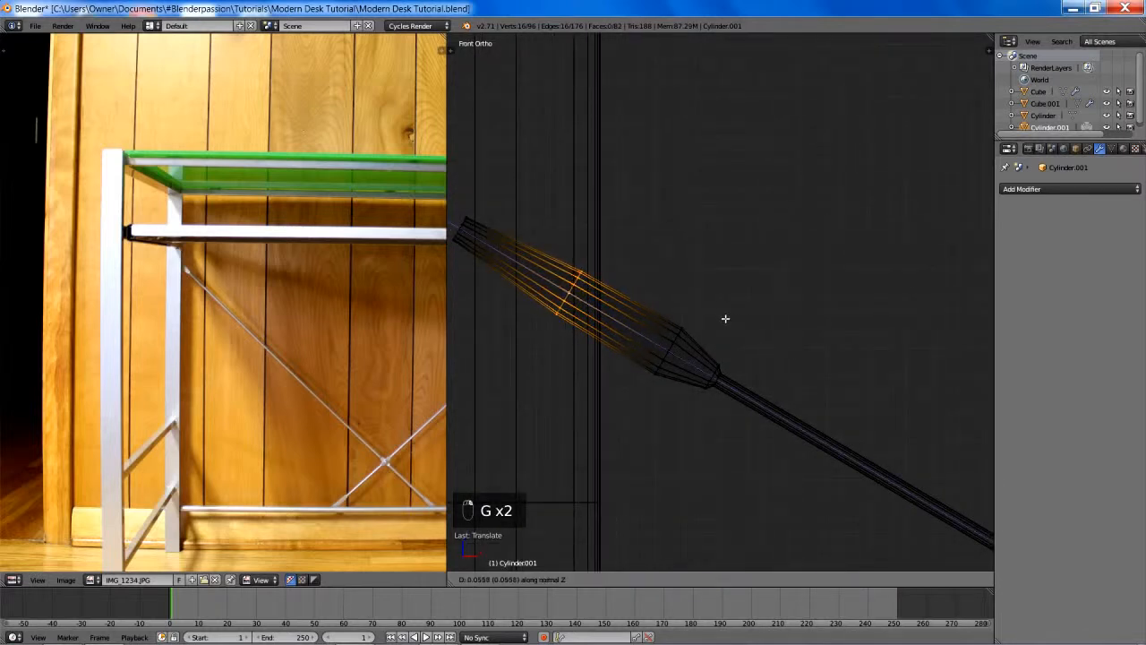
click(725, 319)
alt+right_click(677, 348)
key(g)
key(z)
key(z)
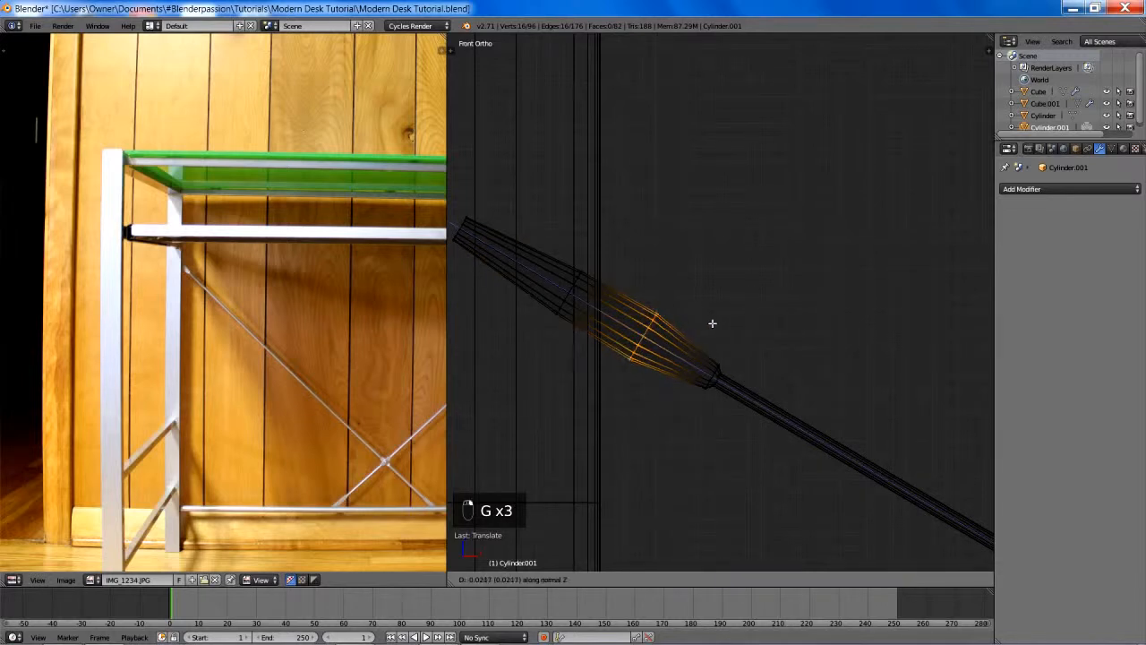
click(716, 324)
- Widen the fitting's middle loop nearest the rod, and widen the other middle loop along the normal Y axis
key(s)
click(698, 316)
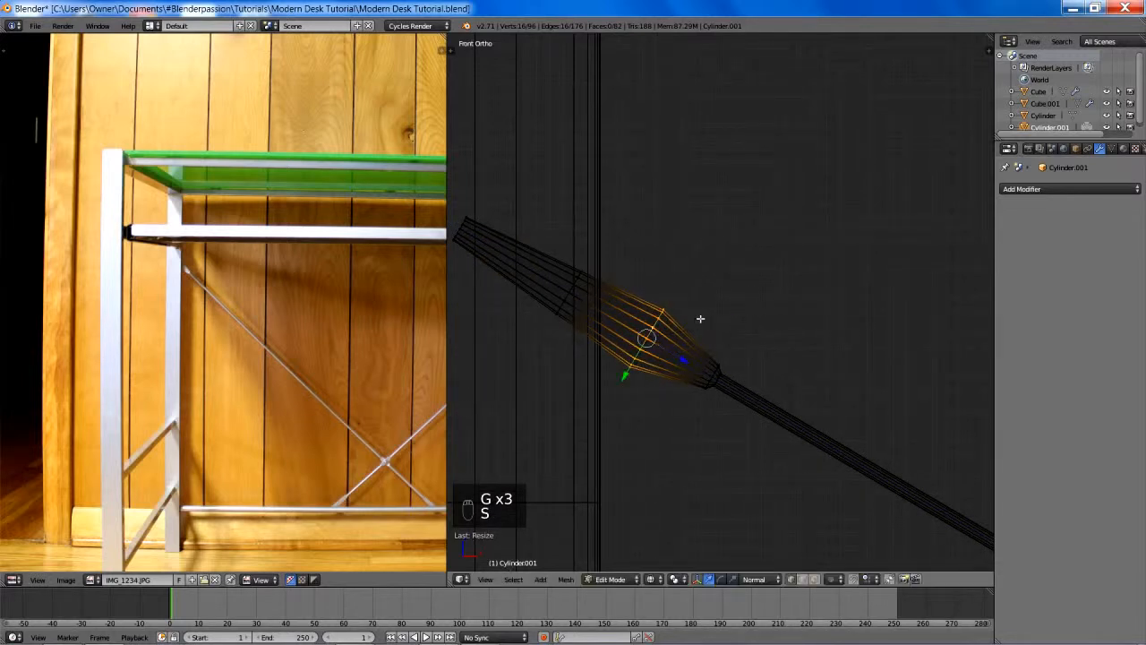
key(a)
ctrl+alt+right_click(572, 292)
key(s)
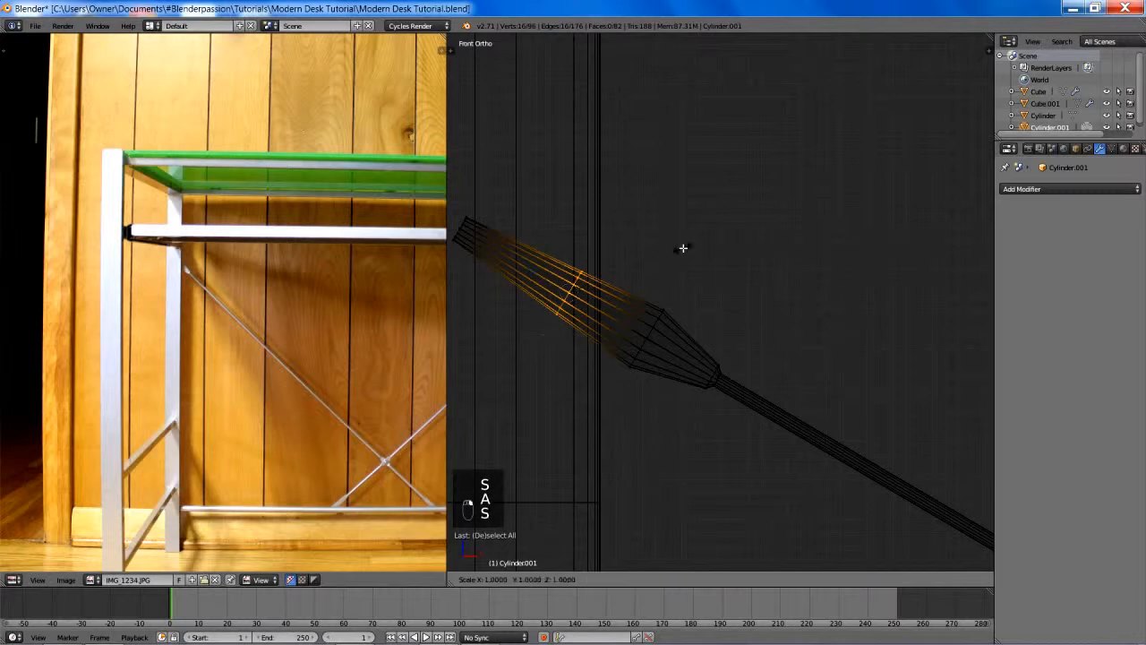
key(y)
key(y)
click(712, 249)
- Edge-slide the fitting's outer middle loop toward its tip, widen it further along normal Y, and clear the selection
key(g)
key(g)
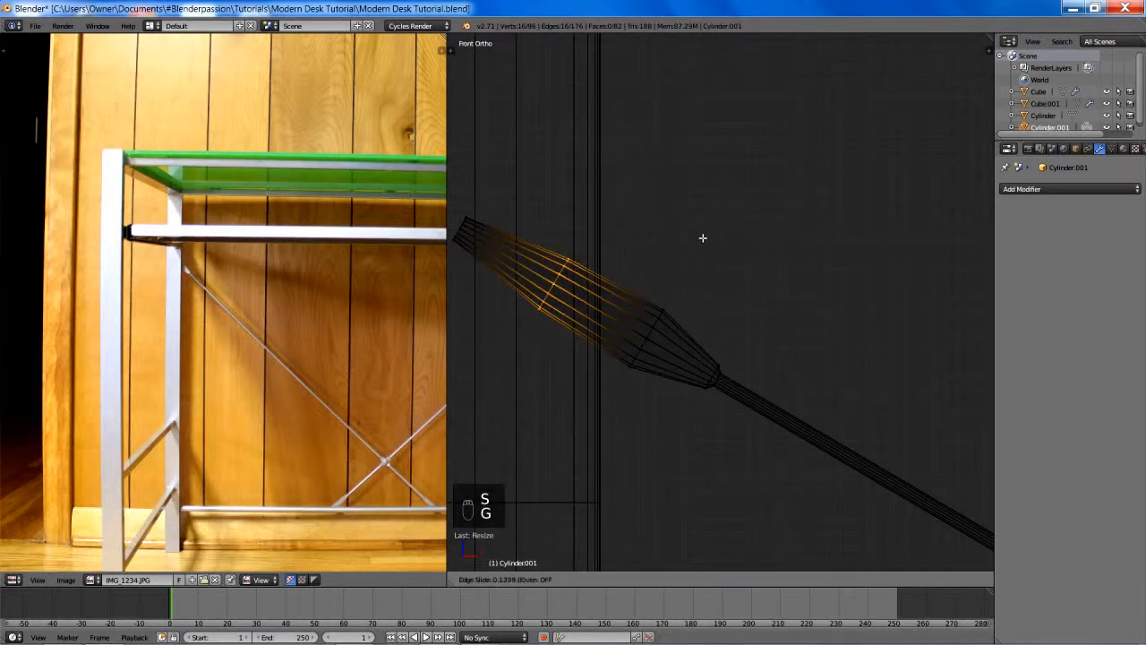
click(686, 230)
key(s)
key(y)
key(y)
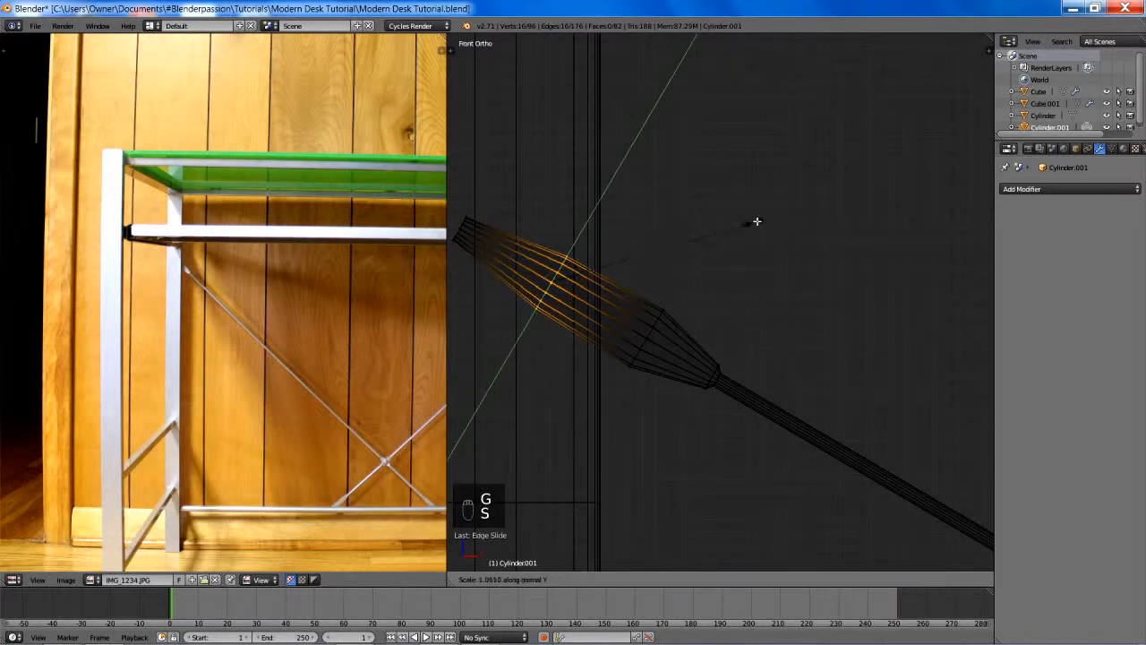
click(773, 220)
key(a)
- Return to solid shading, leave mesh editing, deselect everything, and check the brace against the whole desk frame
scroll(772, 274, down, 3)
key(z)
scroll(790, 289, down, 4)
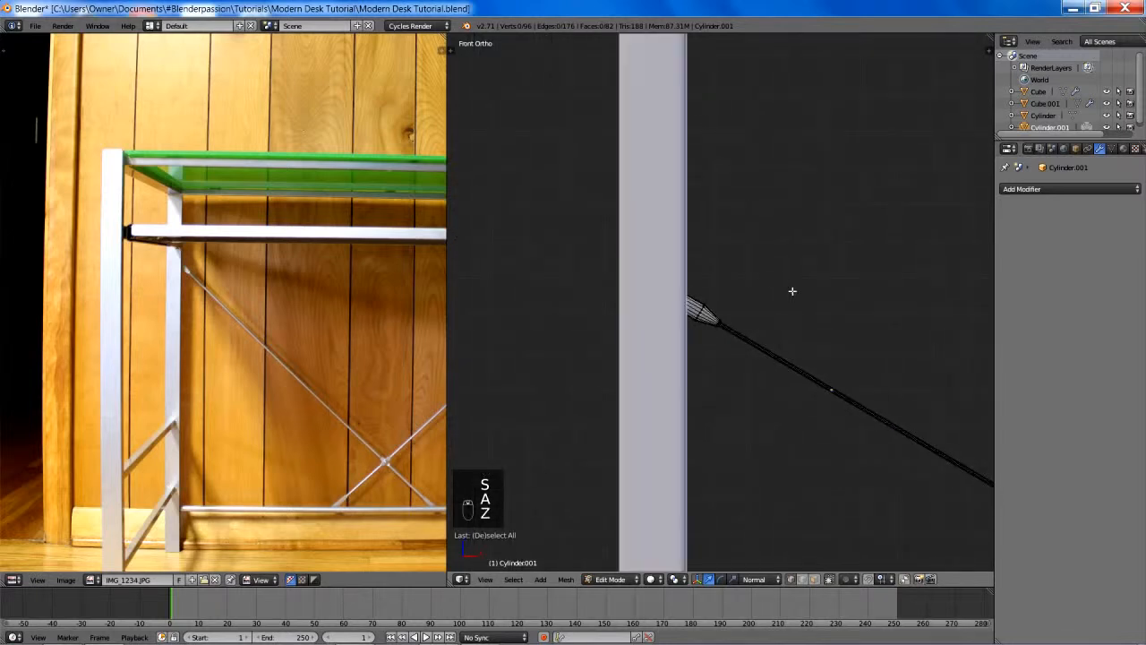
shift+middle_drag(816, 324, 731, 273)
scroll(743, 289, down, 2)
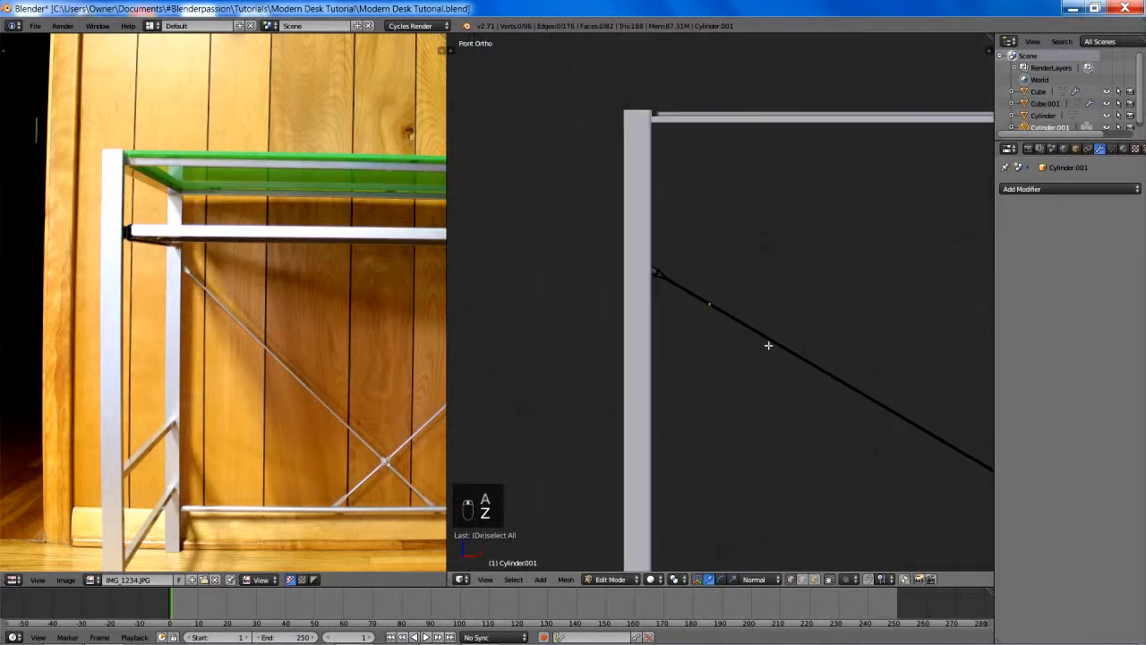
shift+middle_drag(733, 335, 655, 305)
key(Tab)
key(a)
key(a)
scroll(783, 349, down, 3)
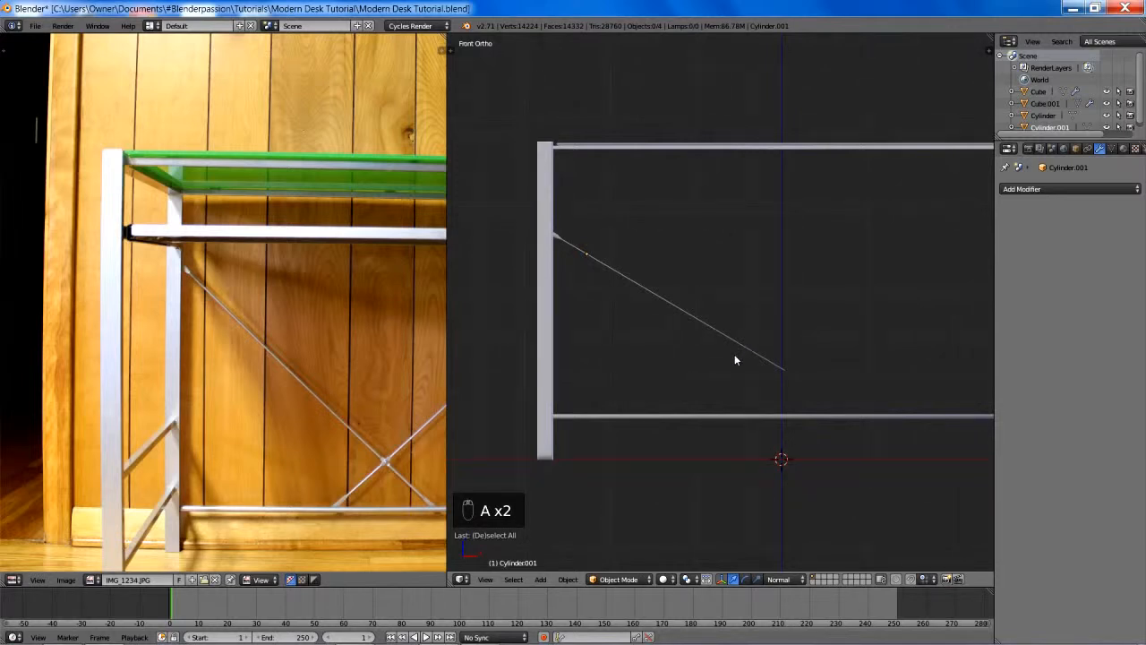
- Edit the brace's mesh in wireframe, box-select the rod's lower end, and grow the selection to cover the whole rod
right_click(712, 329)
shift+middle_drag(735, 346, 704, 328)
key(Tab)
scroll(737, 345, up, 3)
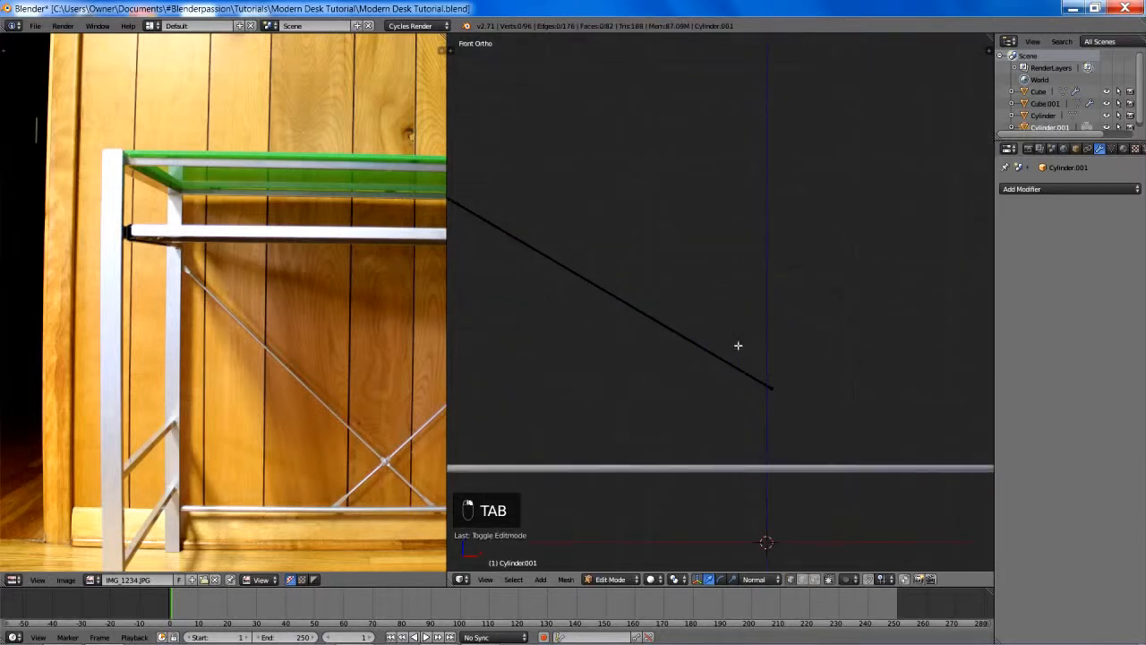
key(z)
key(a)
key(b)
key(a)
key(b)
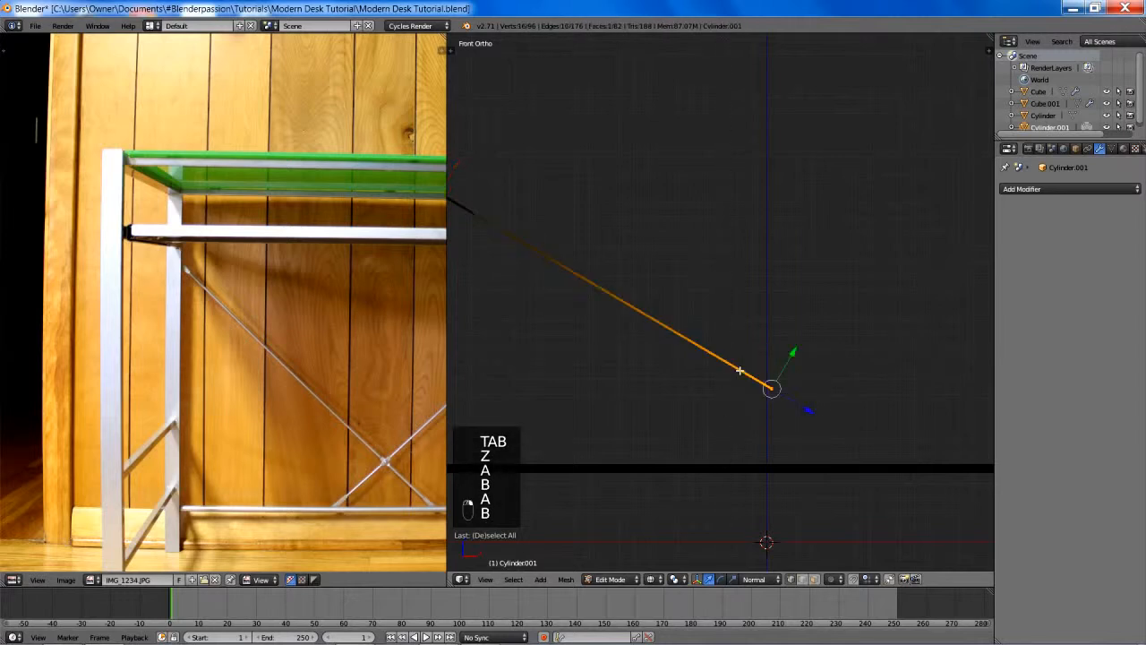
shift+middle_drag(573, 278, 840, 444)
scroll(839, 444, up, 5)
key(ctrl+KP_Add)
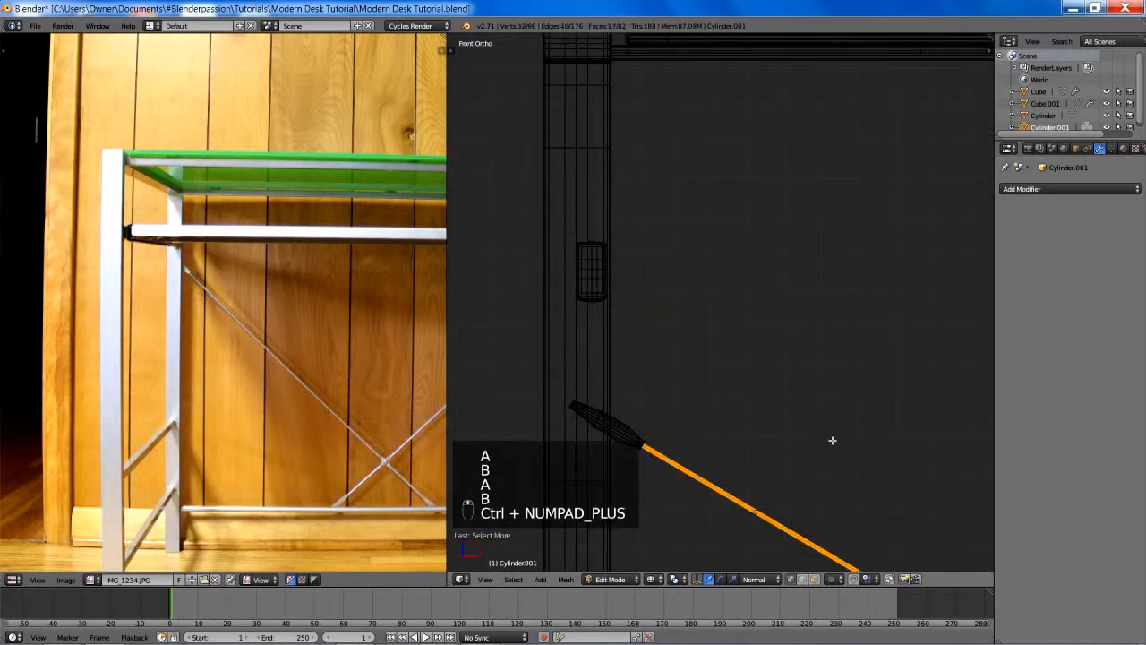
scroll(726, 427, up, 4)
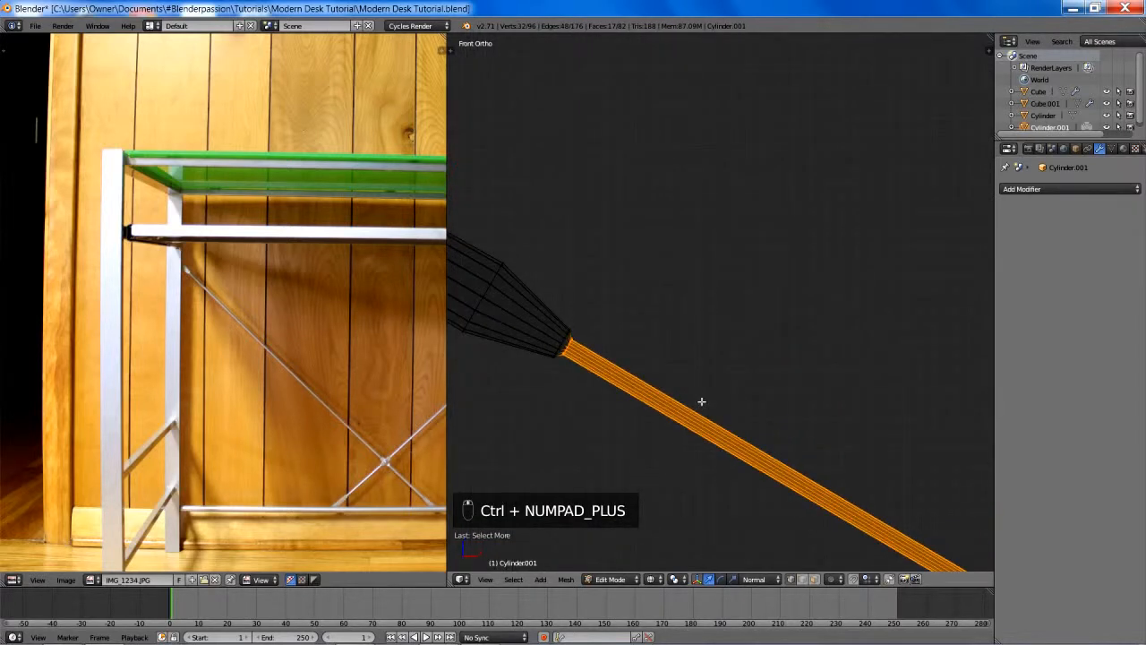
key(o)
shift+middle_drag(644, 384, 767, 356)
key(s)
right_click(791, 300)
scroll(792, 300, down, 9)
scroll(778, 364, up, 4)
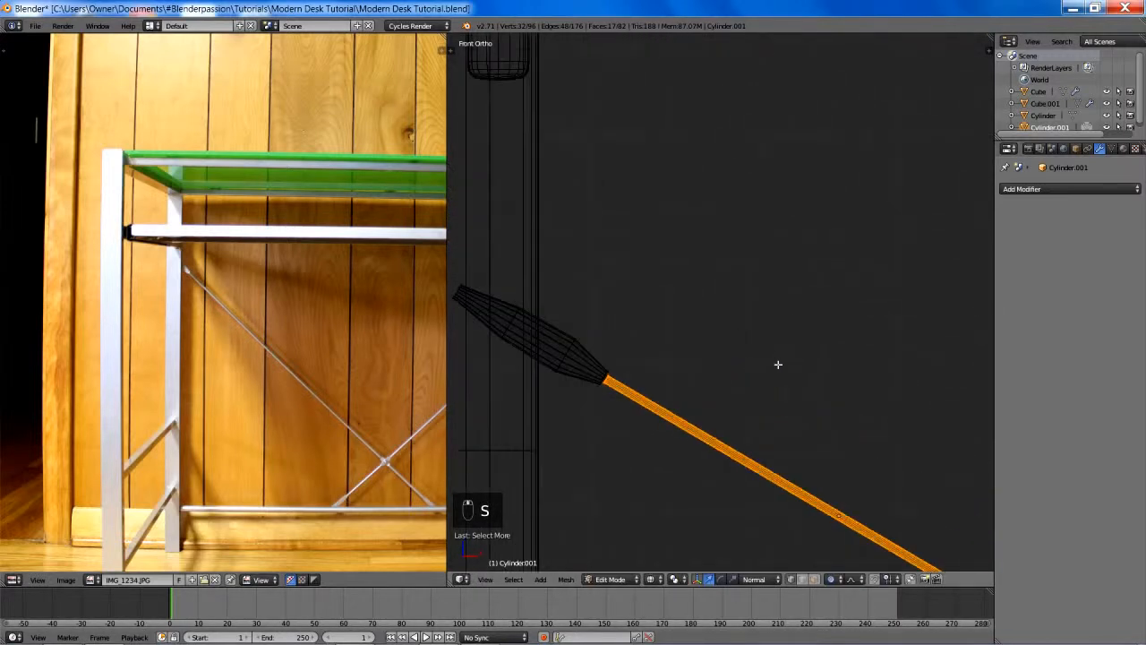
key(s)
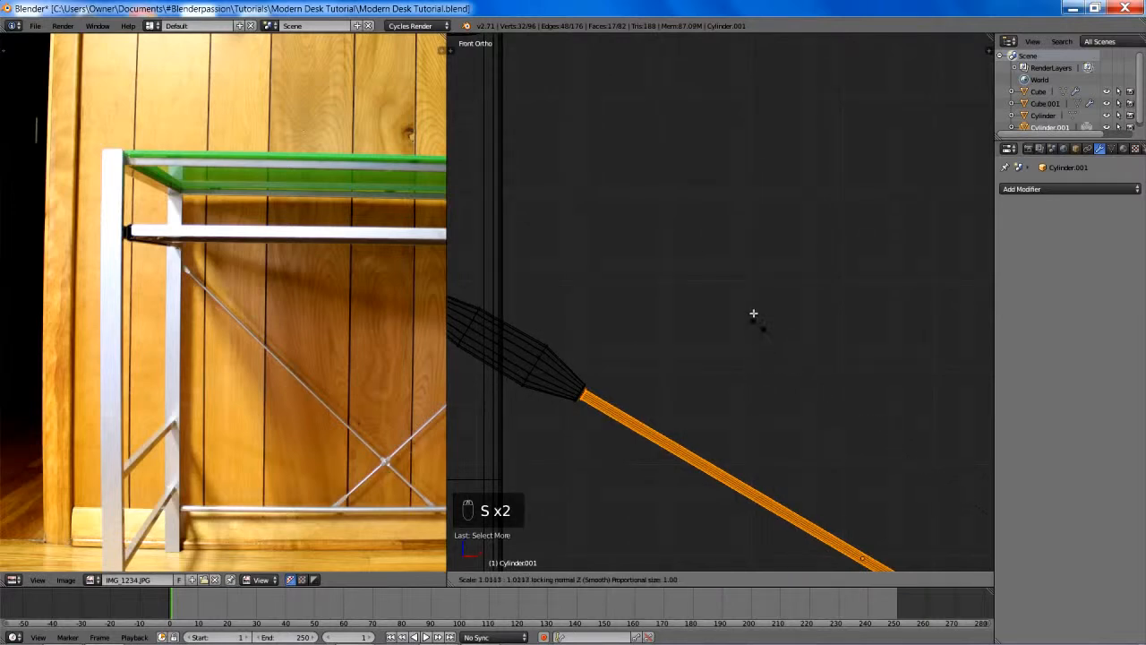
scroll(755, 187, down, 3)
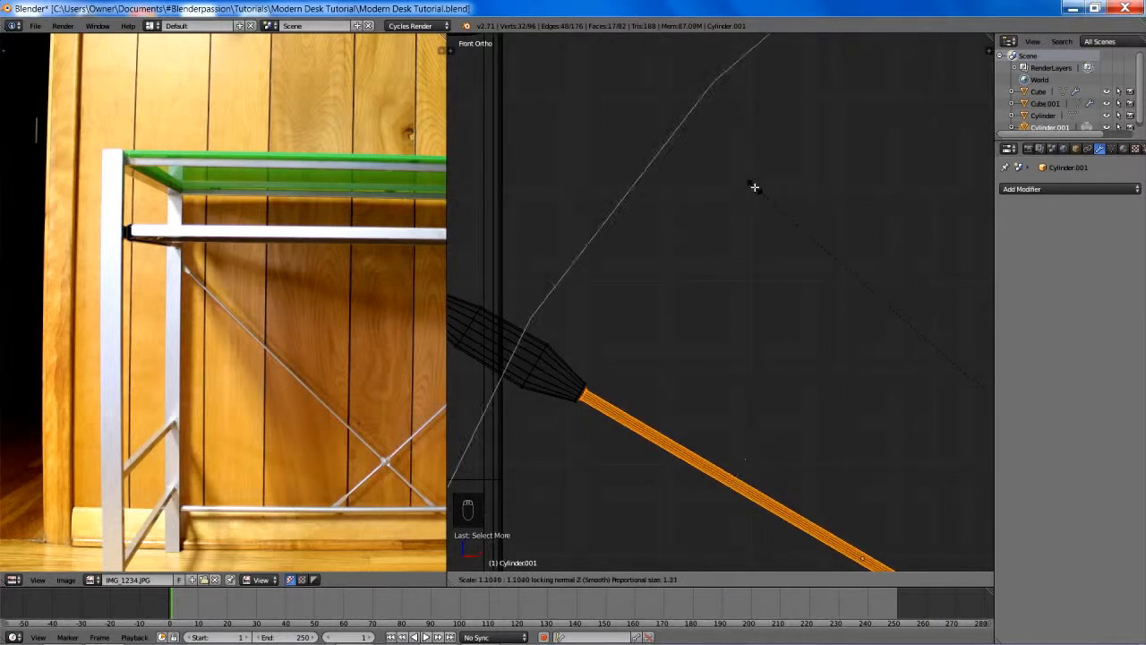
scroll(755, 187, up, 2)
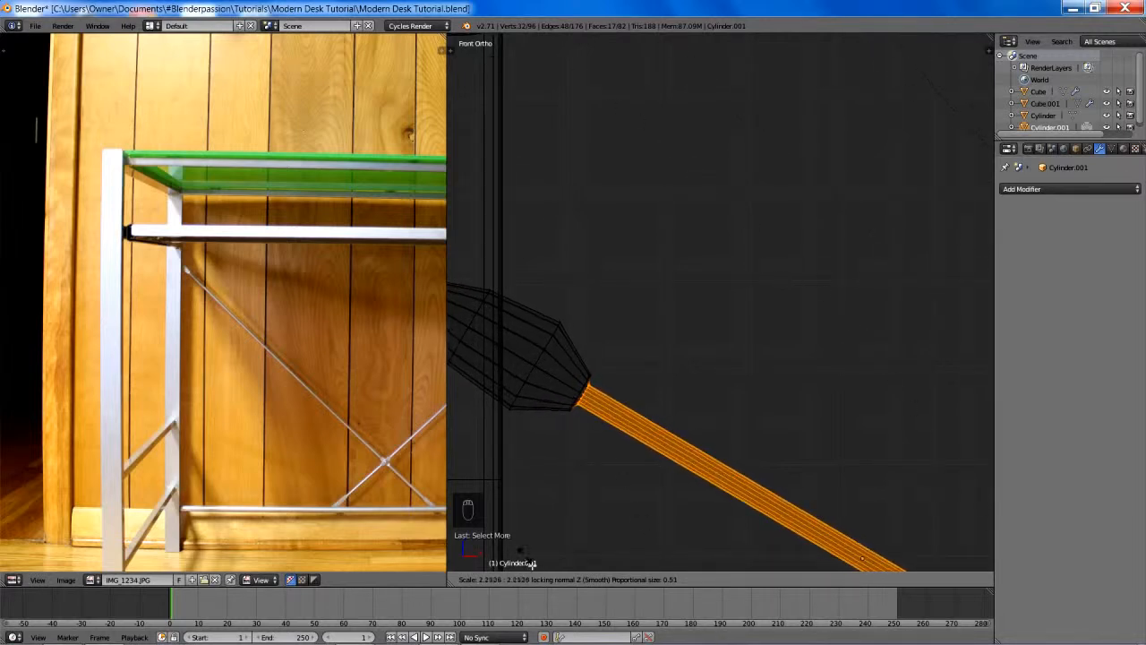
click(655, 189)
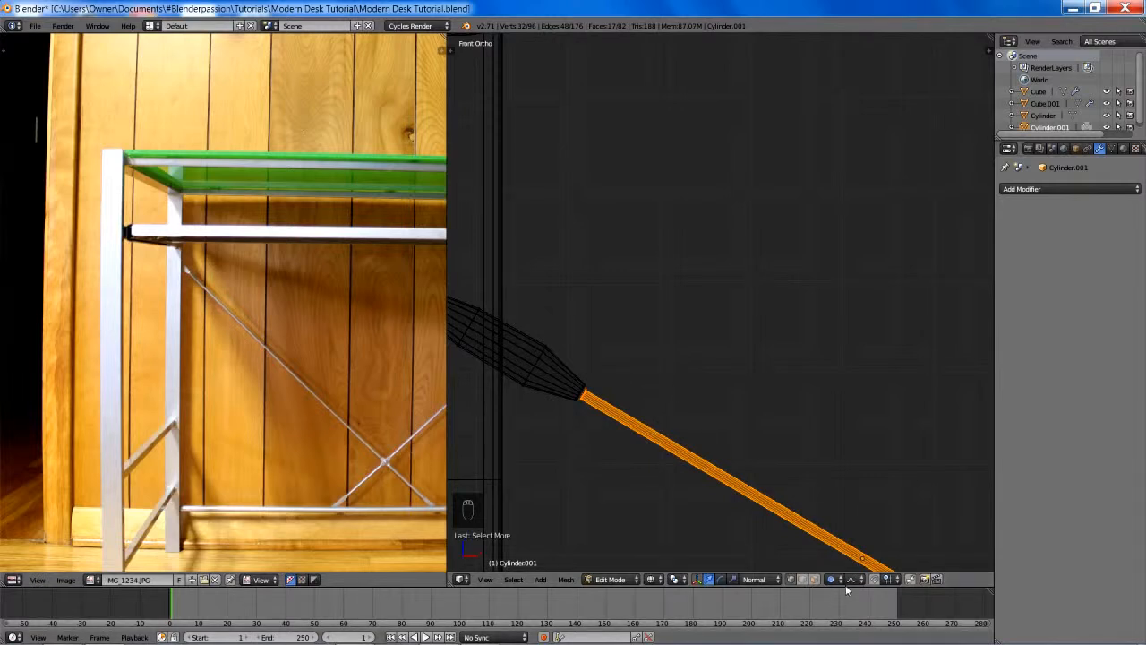
key(o)
key(o)
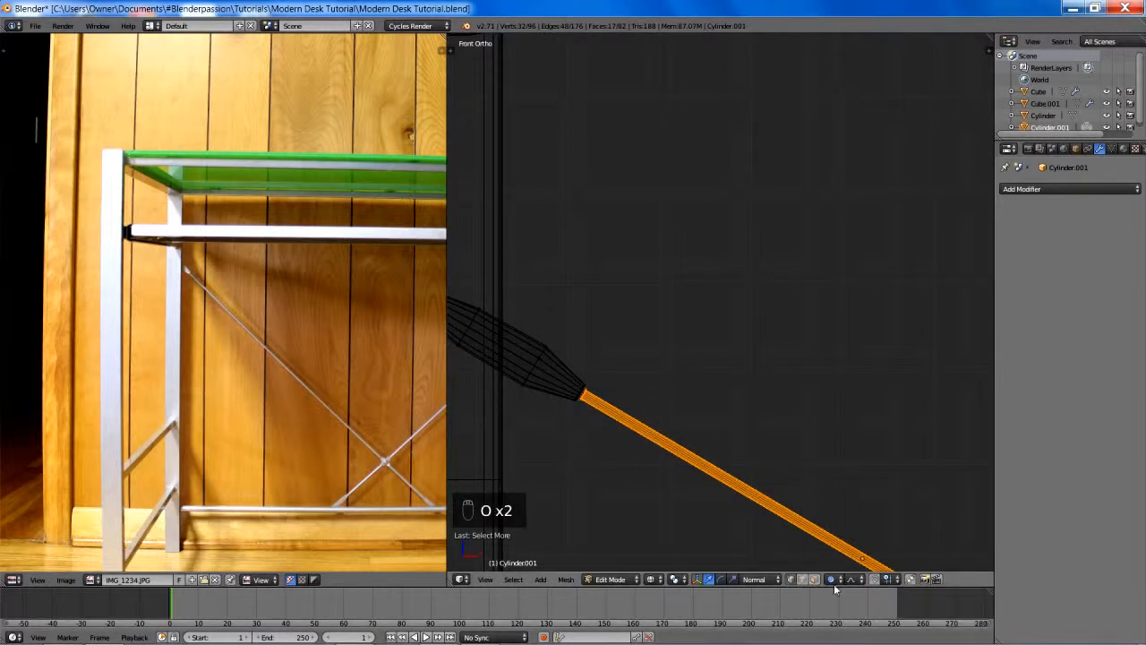
key(o)
- Thicken the whole rod without proportional editing, locking the normal Z axis, and clear the selection
key(s)
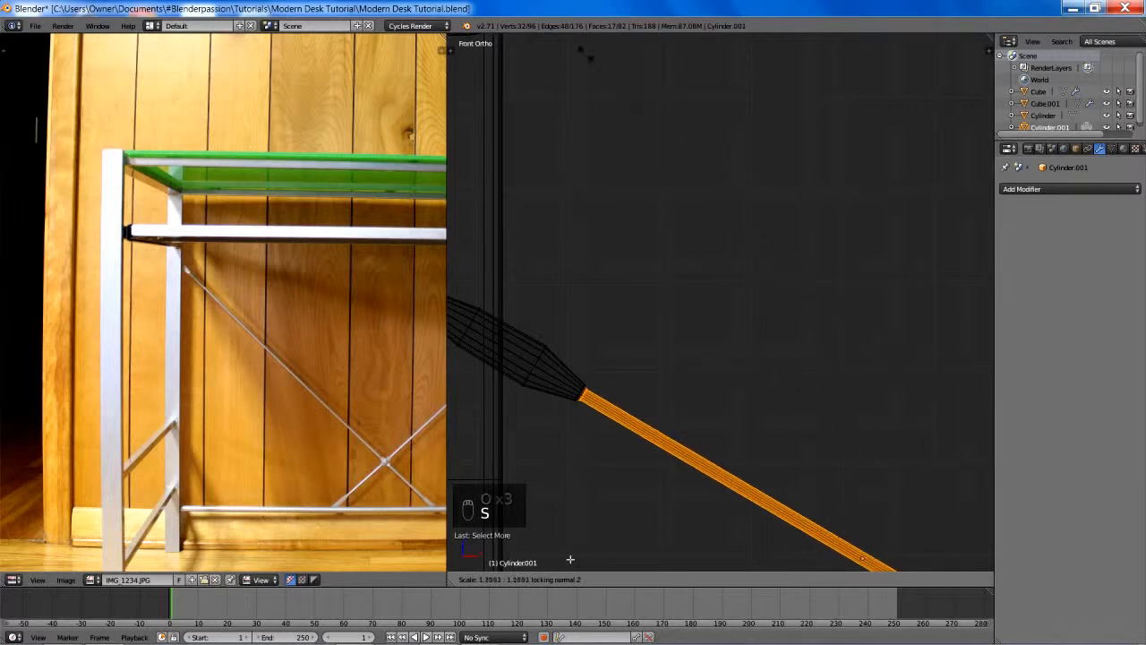
click(915, 246)
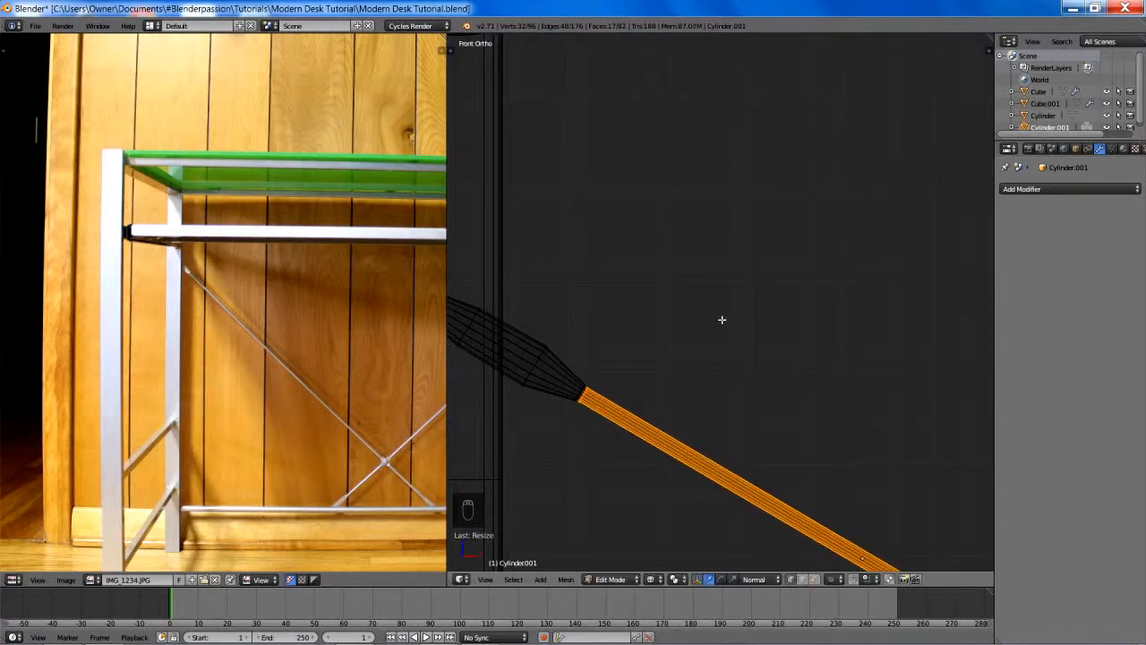
shift+middle_drag(722, 319, 808, 299)
scroll(788, 312, up, 4)
key(a)
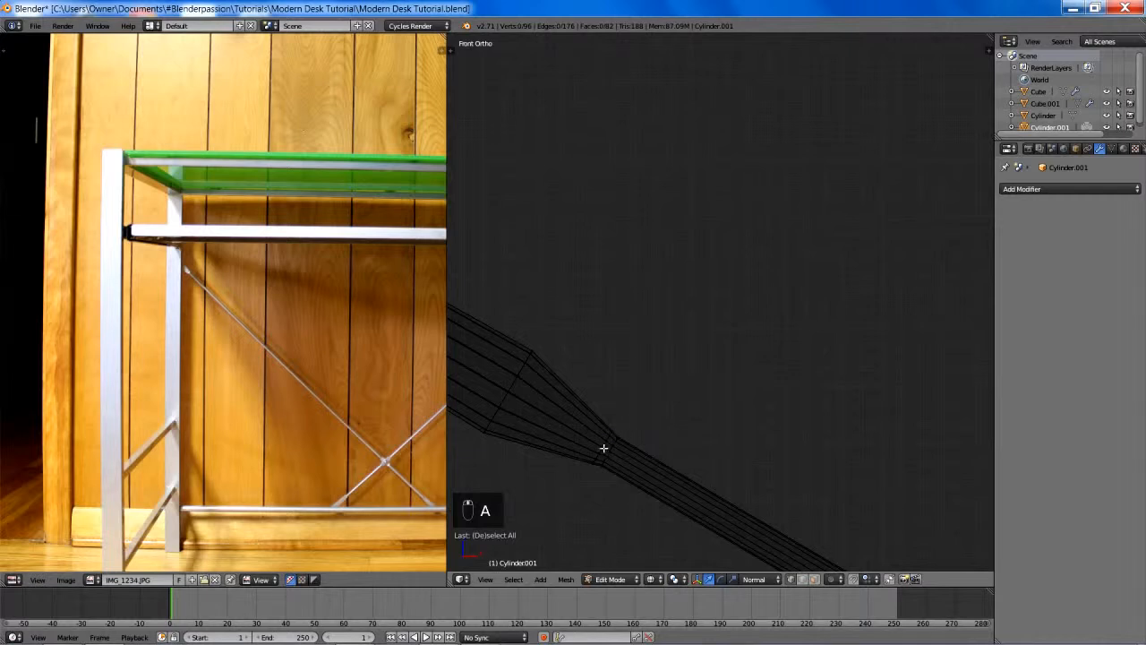
- Widen the fitting's edge loop where it meets the thickened rod along the normal Y axis
alt+right_click(604, 445)
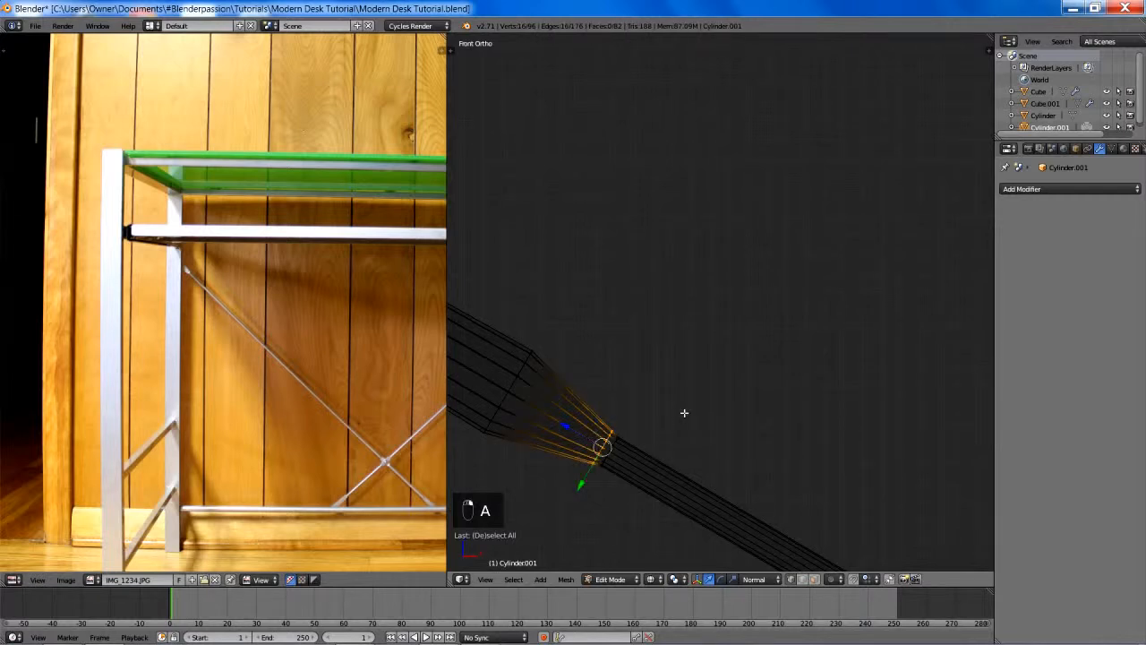
key(s)
key(y)
key(y)
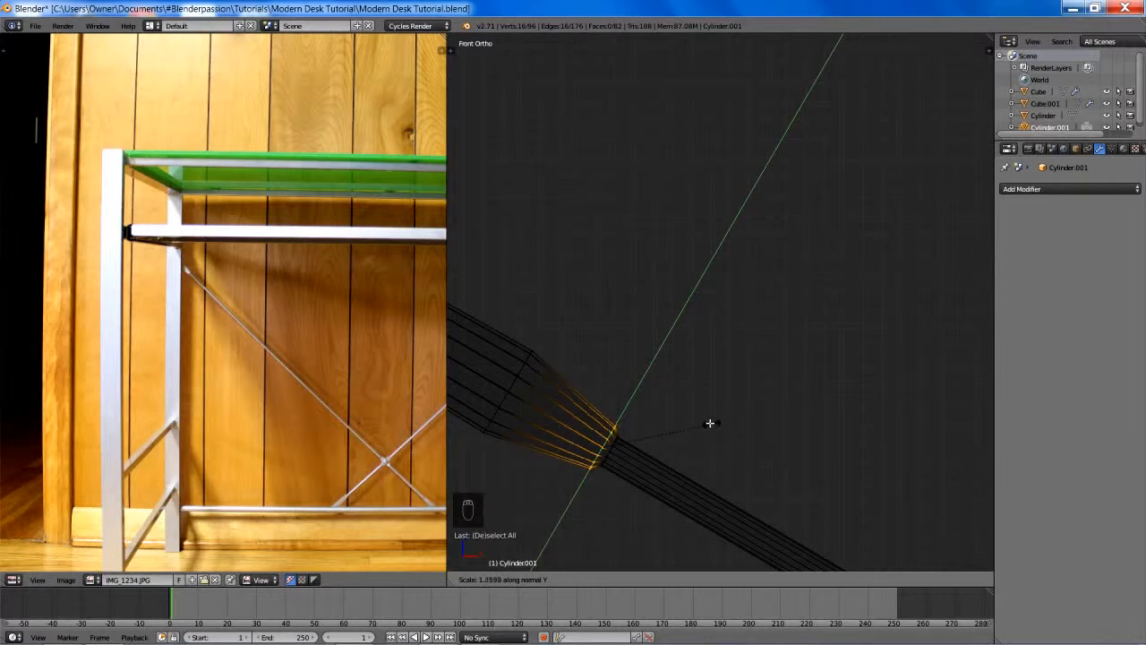
click(729, 432)
scroll(729, 431, down, 3)
- Leave mesh editing, deselect everything, and return to solid shading with the full frame in view
key(Tab)
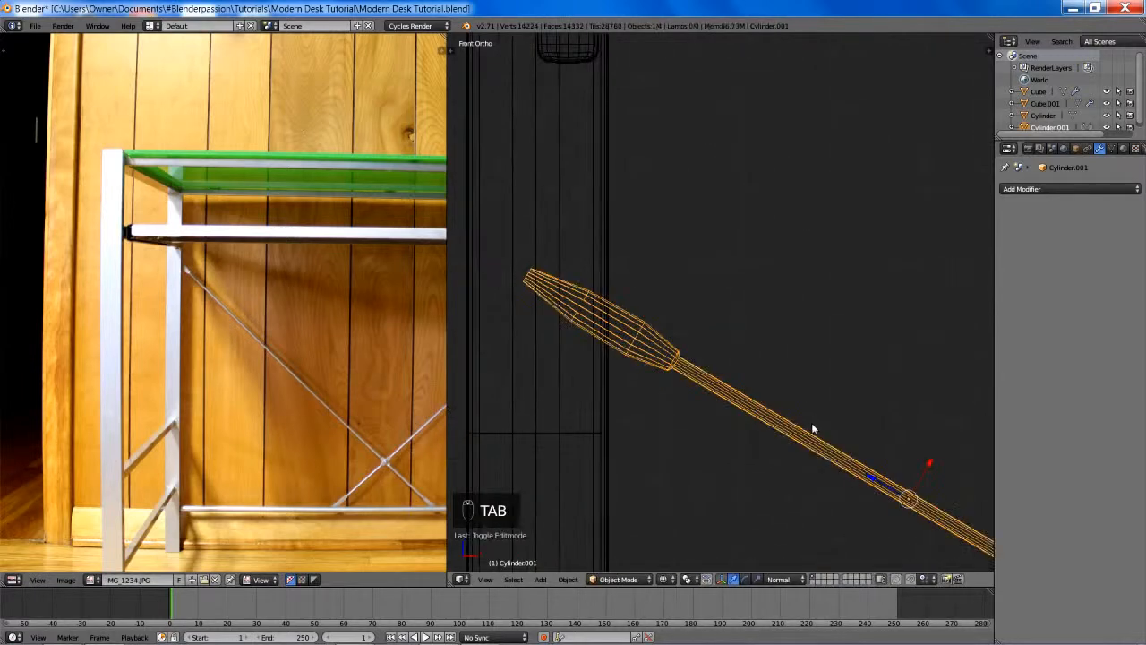
scroll(811, 422, up, 3)
key(a)
key(a)
key(z)
scroll(831, 419, down, 4)
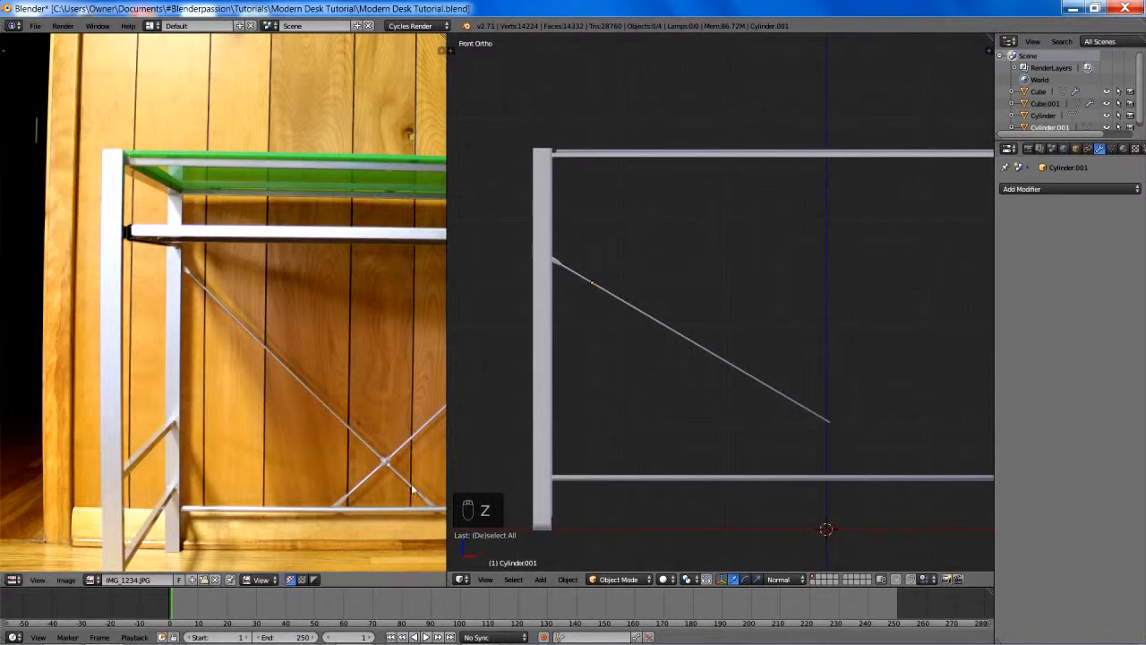
- Reopen the brace's mesh for editing around the rod's lower end with nothing selected
shift+middle_drag(847, 405, 744, 379)
right_click(755, 382)
scroll(773, 395, up, 1)
scroll(745, 380, up, 1)
key(Tab)
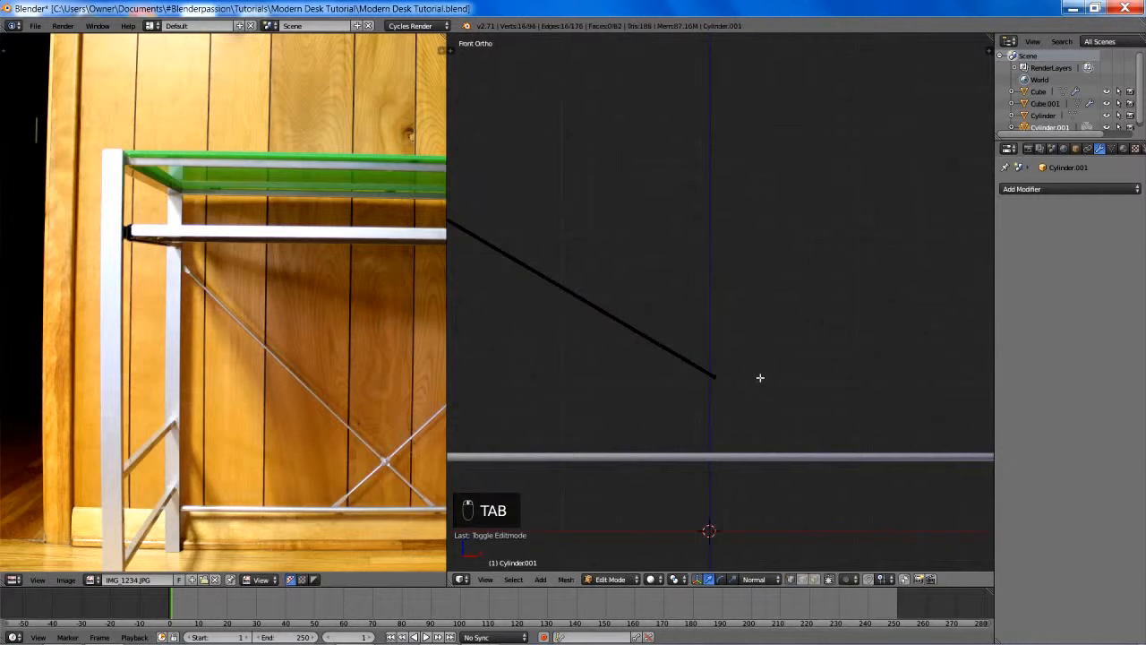
scroll(736, 350, up, 5)
key(a)
key(a)
shift+middle_drag(644, 377, 704, 349)
key(a)
key(a)
key(a)
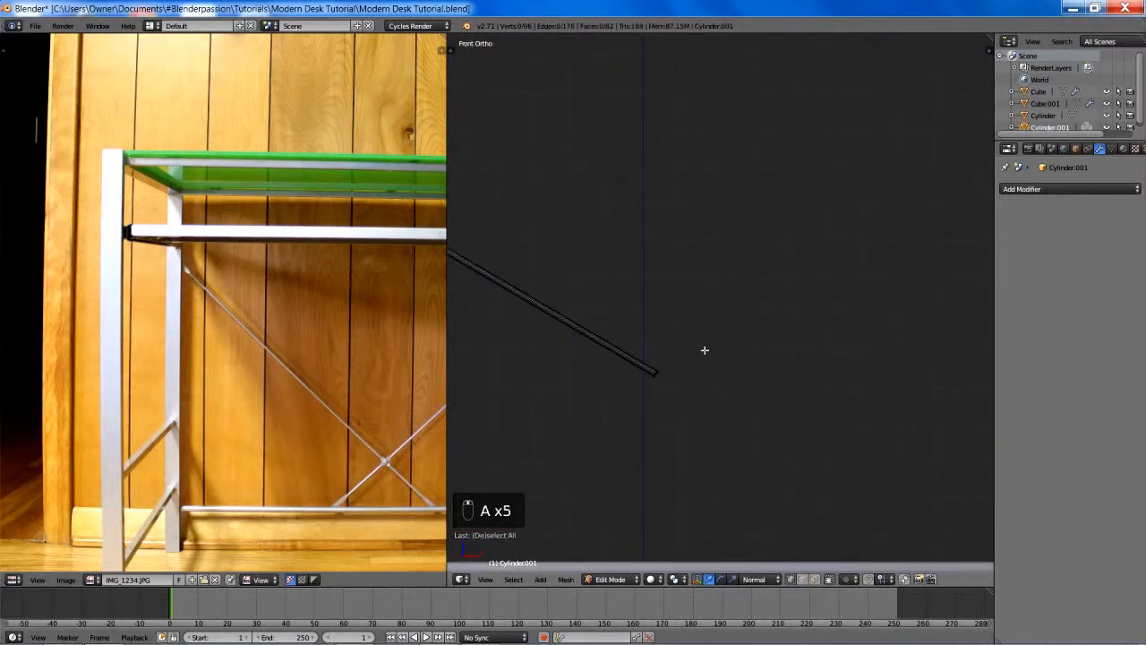
- Box-select the rod's lower end in wireframe and pull it back along normal Z, short of the desk's centre line
key(z)
key(b)
drag(633, 361, 757, 458)
key(g)
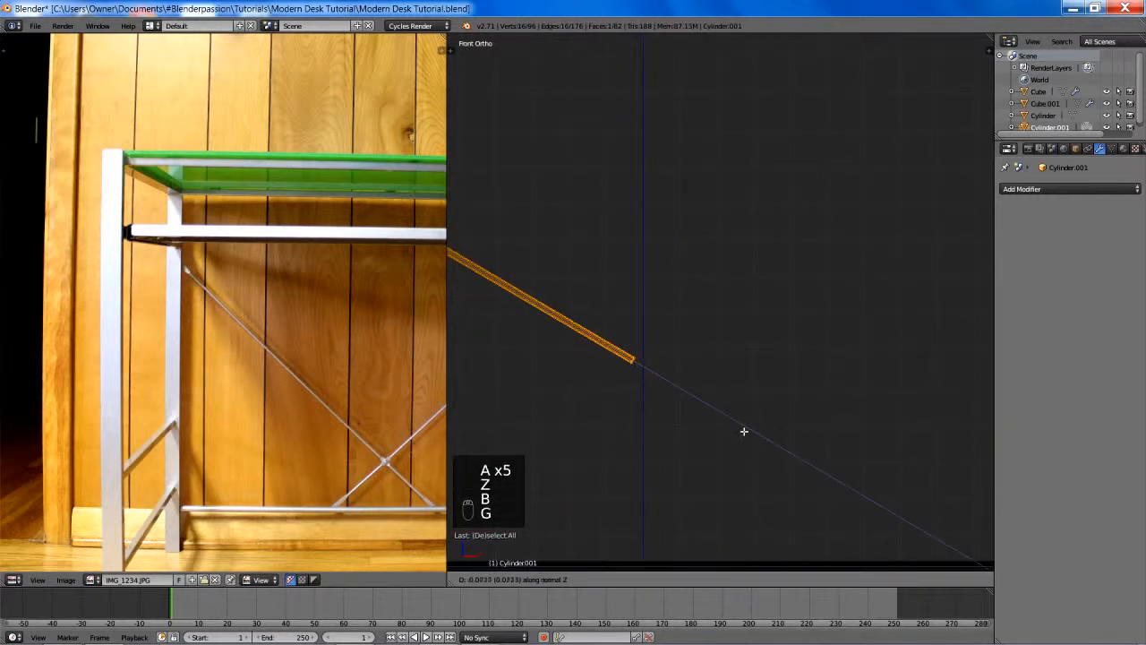
click(667, 380)
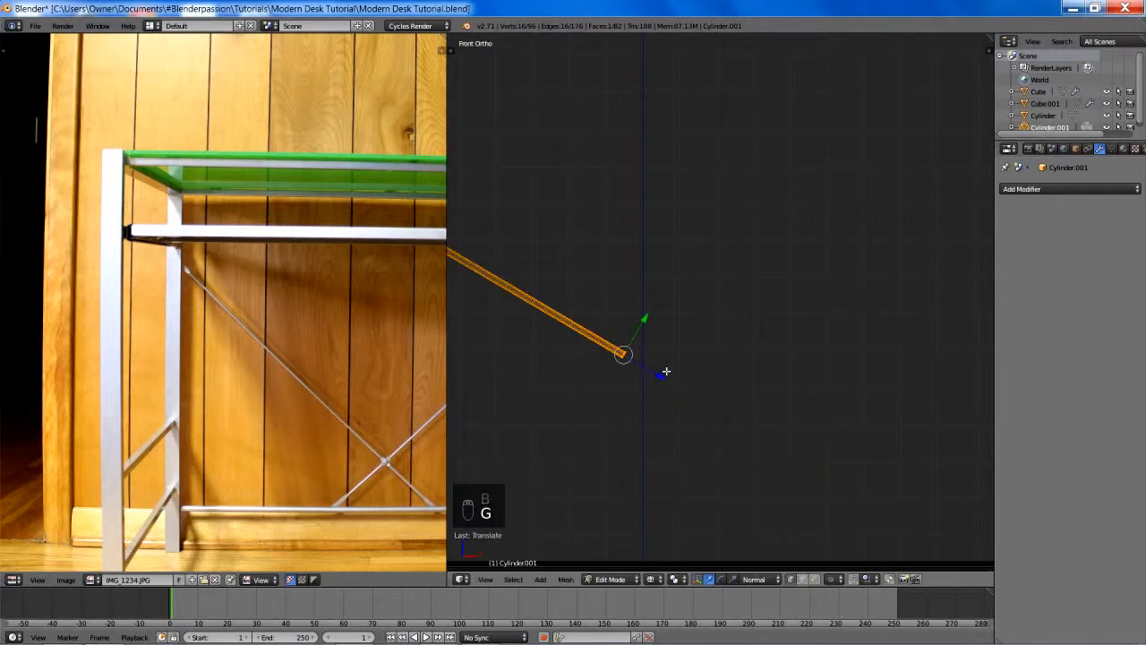
shift+middle_drag(667, 381, 751, 409)
scroll(779, 403, up, 4)
key(g)
click(775, 409)
- Extrude the rod's end face a very short distance and flatten the new face to about 0.39 along the normal X axis
key(e)
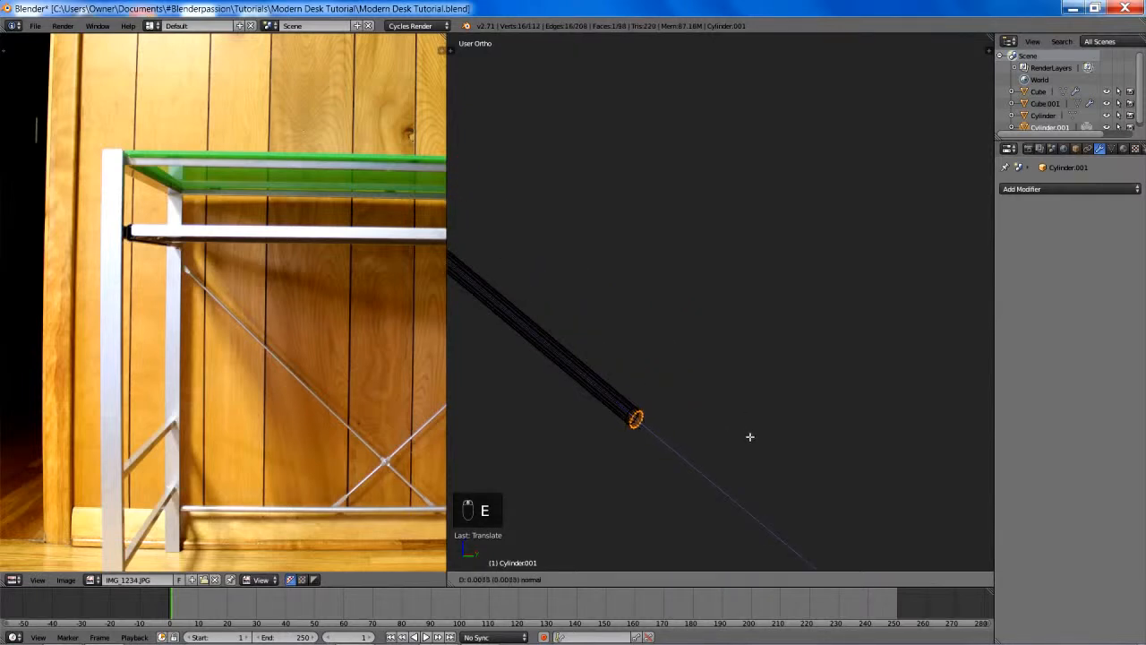
click(759, 443)
key(z)
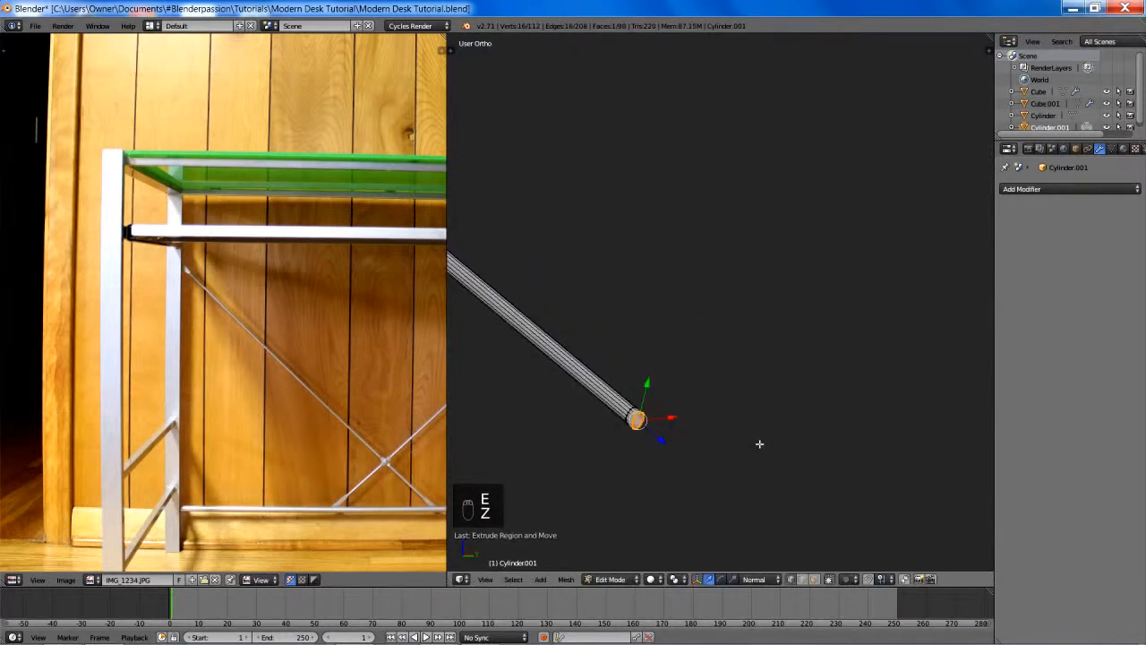
shift+middle_drag(758, 445, 785, 368)
scroll(785, 367, up, 4)
key(s)
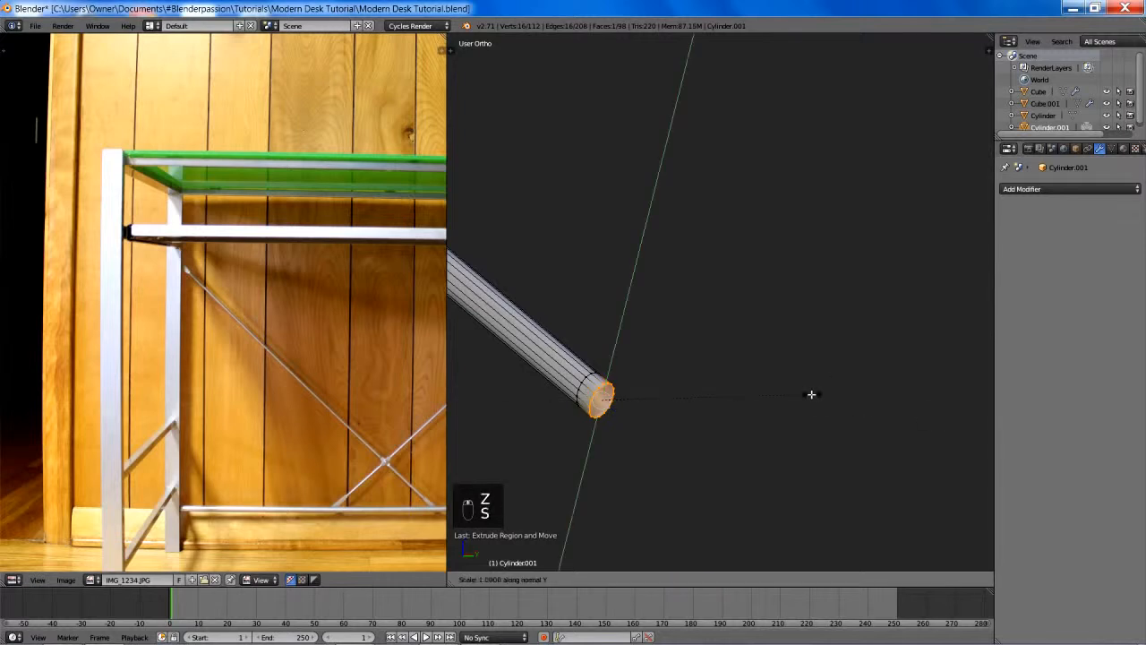
key(s)
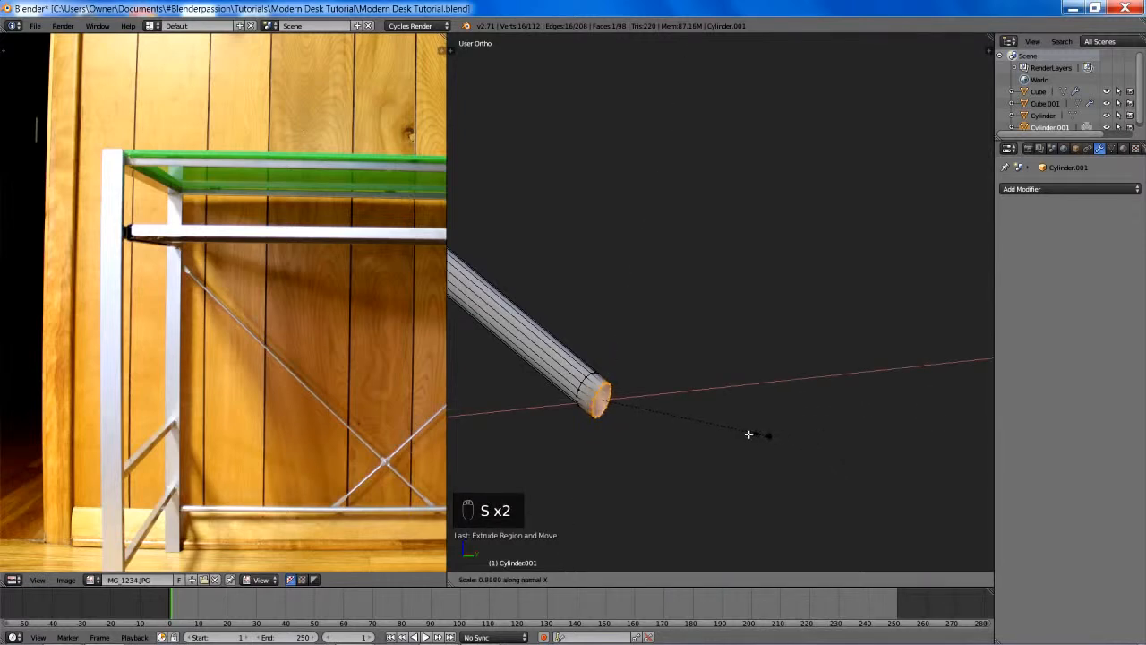
click(695, 421)
- In front wireframe view, widen the rod's flattened end face slightly along the normal Y axis
key(KP_1)
key(z)
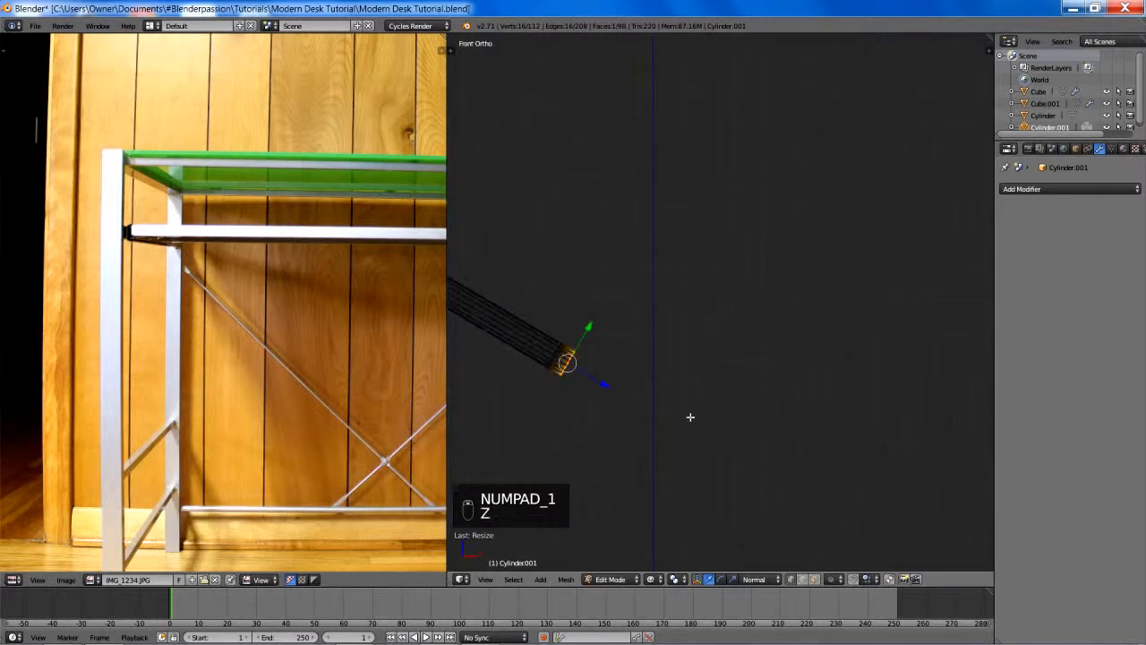
shift+middle_drag(570, 352, 626, 334)
key(s)
key(y)
key(y)
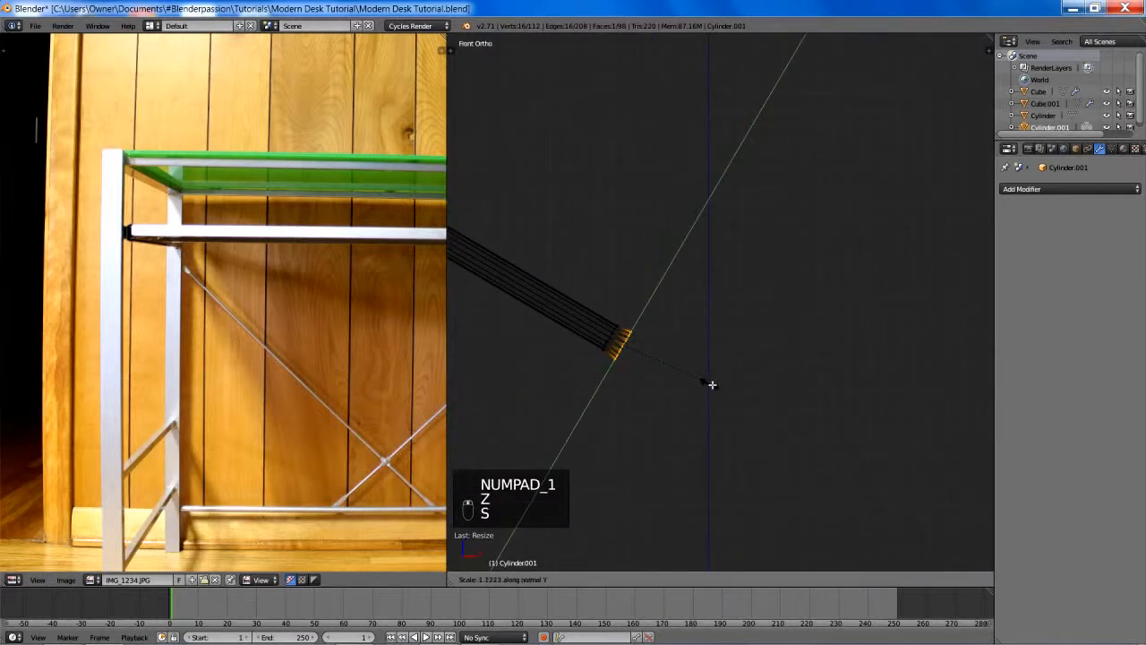
click(727, 387)
- Extrude the end face a short distance along its normal and flare the new face wider along normal Y
key(e)
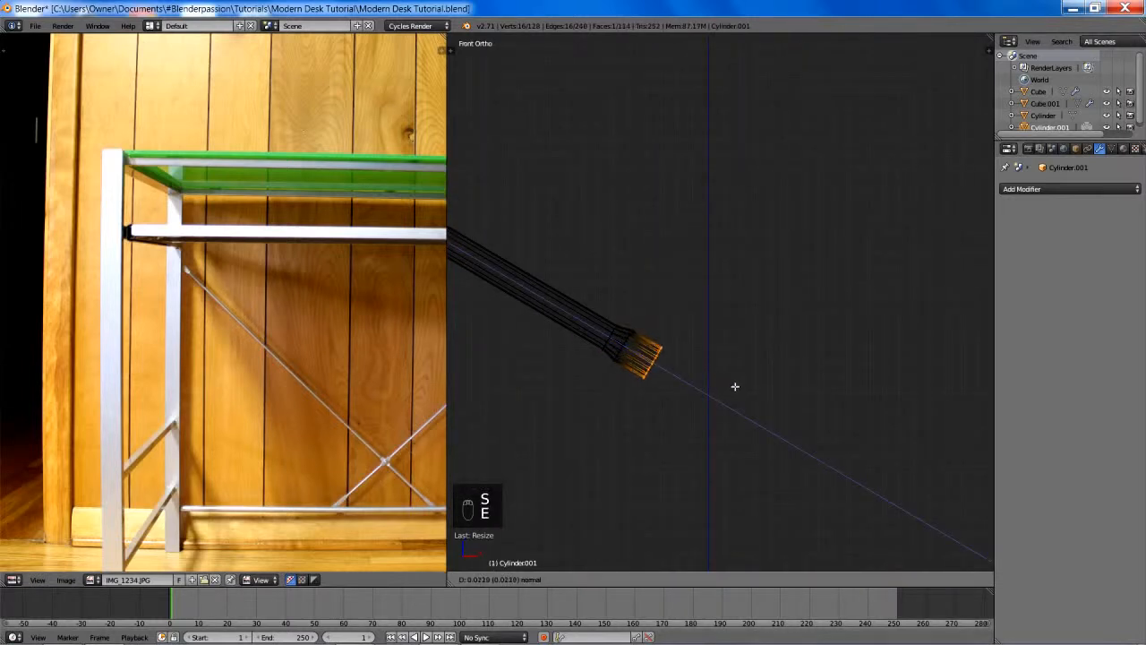
click(744, 390)
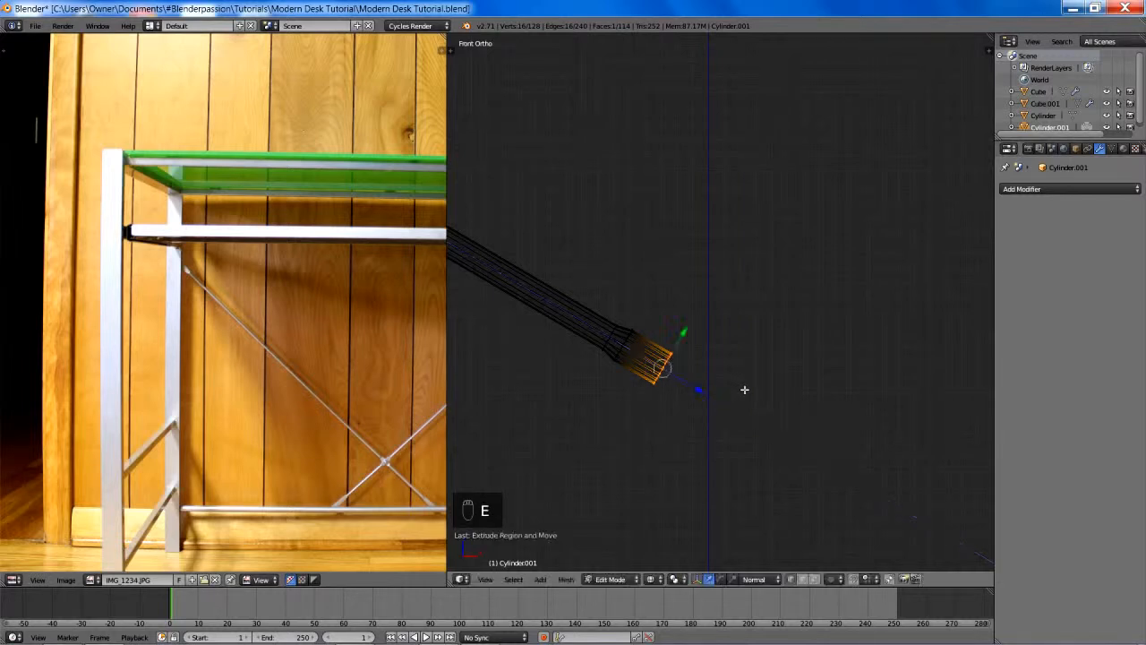
key(s)
key(y)
key(y)
click(746, 389)
- Extrude the flared end past the desk's centre line by about 0.02 and widen it slightly along normal Y
key(e)
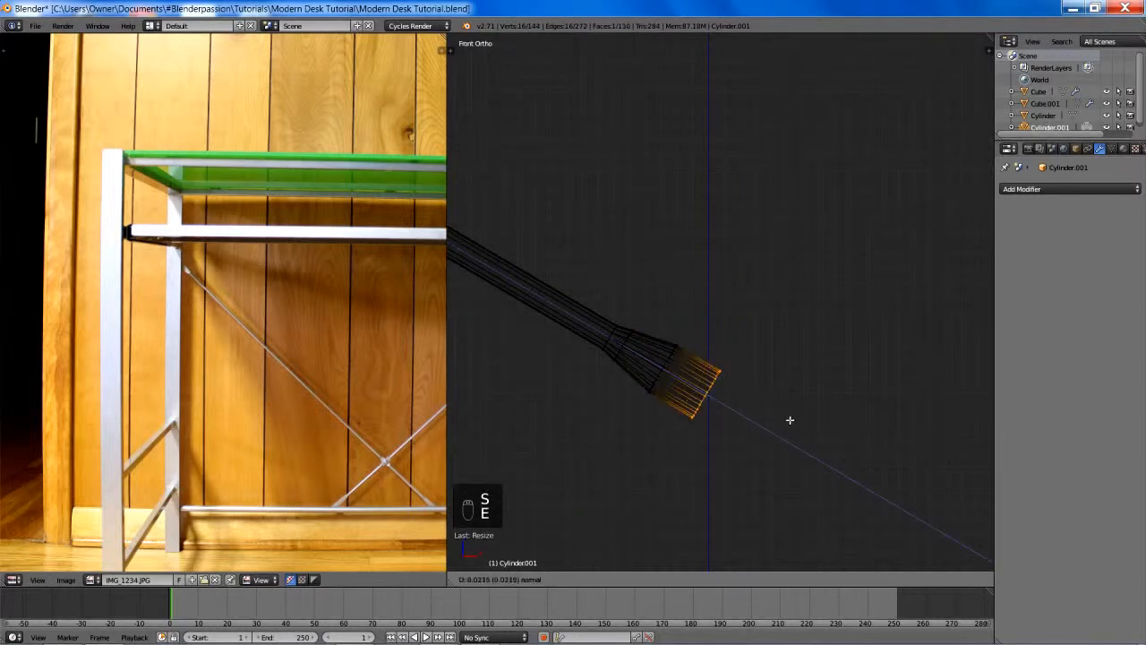
click(795, 422)
key(s)
key(y)
key(y)
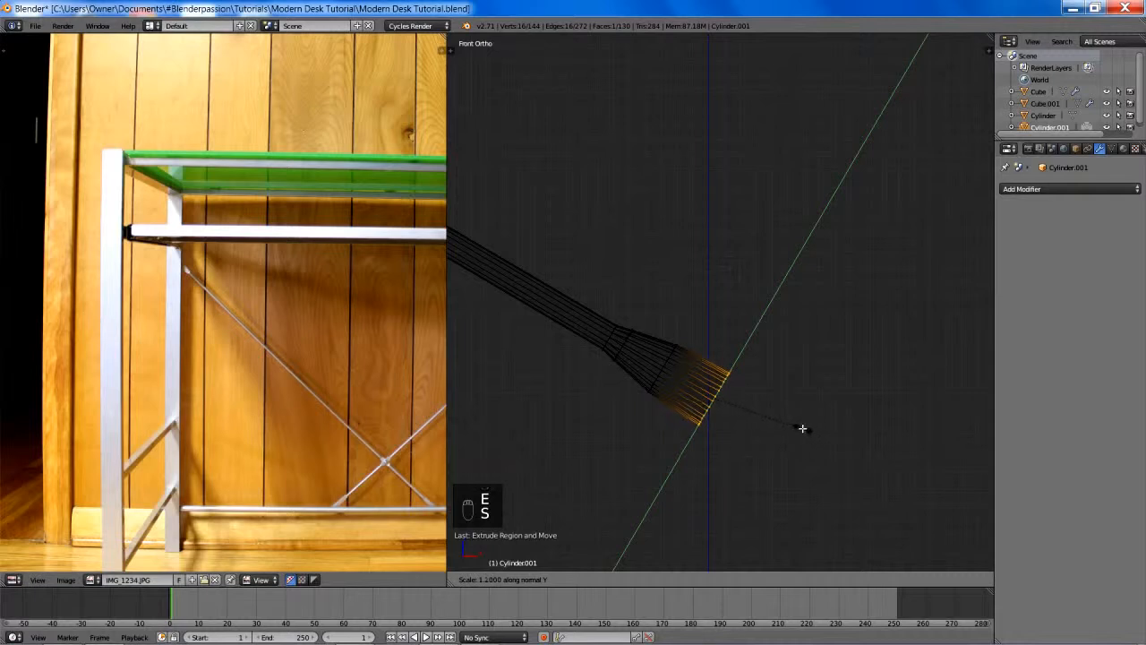
click(797, 424)
- Extrude one more section of the flattened part and taper its end face narrower along normal Y
key(e)
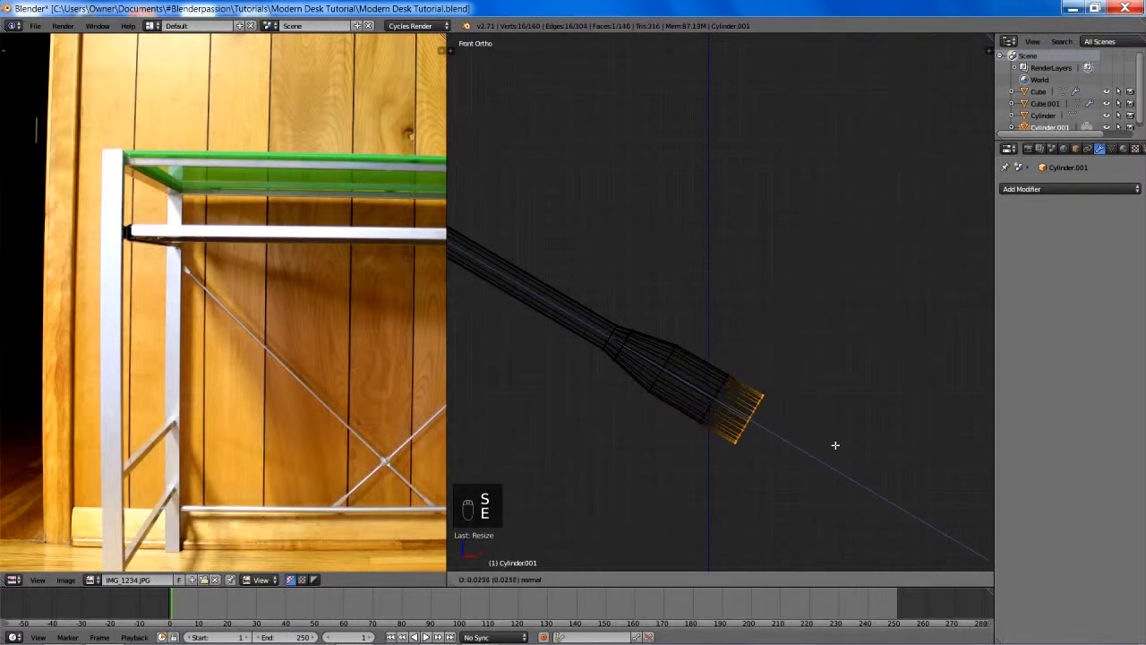
click(855, 457)
key(s)
key(y)
key(y)
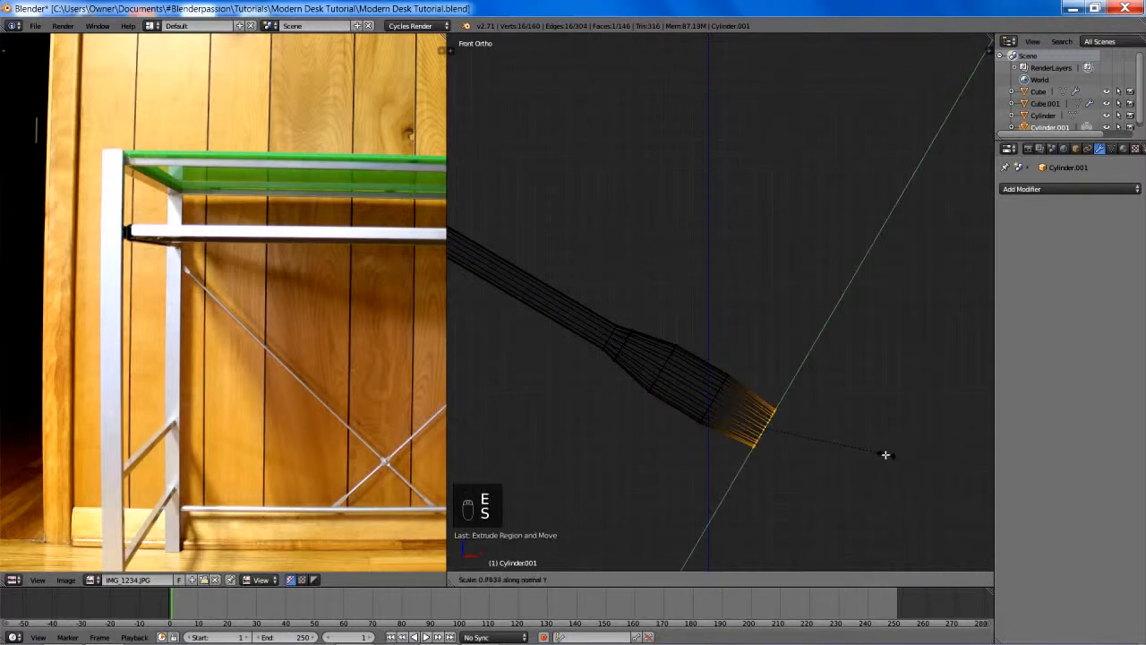
click(851, 445)
- Box-select the last two edge loops of the flattened part, slide them outward about 0.015 along normal Z, and deselect
key(a)
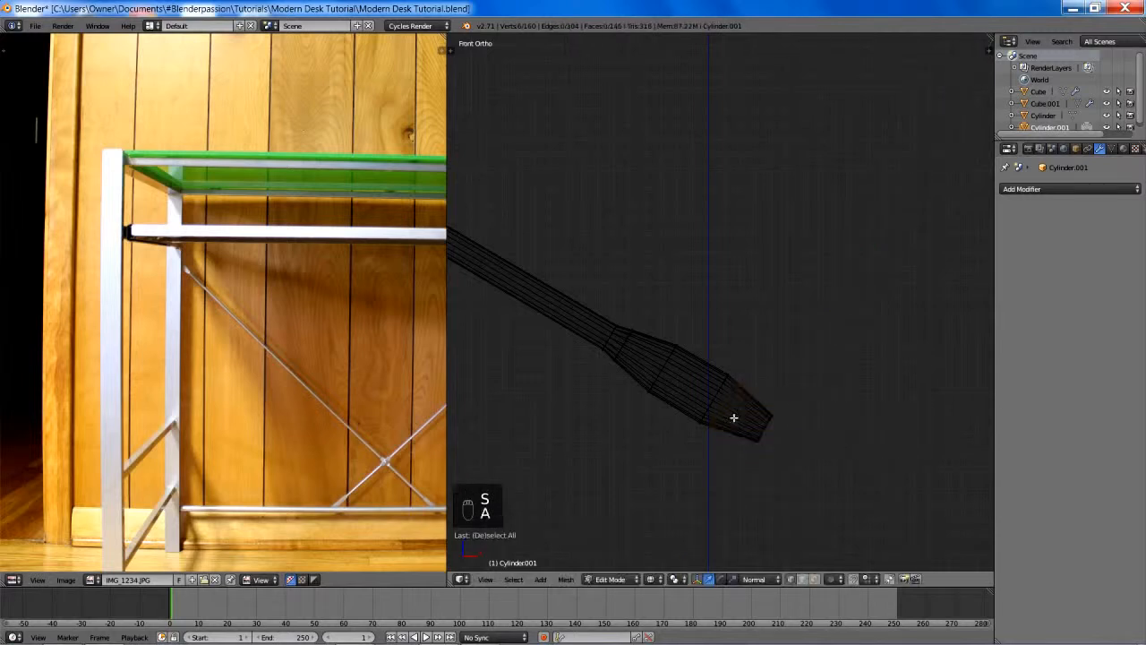
key(b)
drag(691, 342, 831, 454)
key(g)
key(z)
key(z)
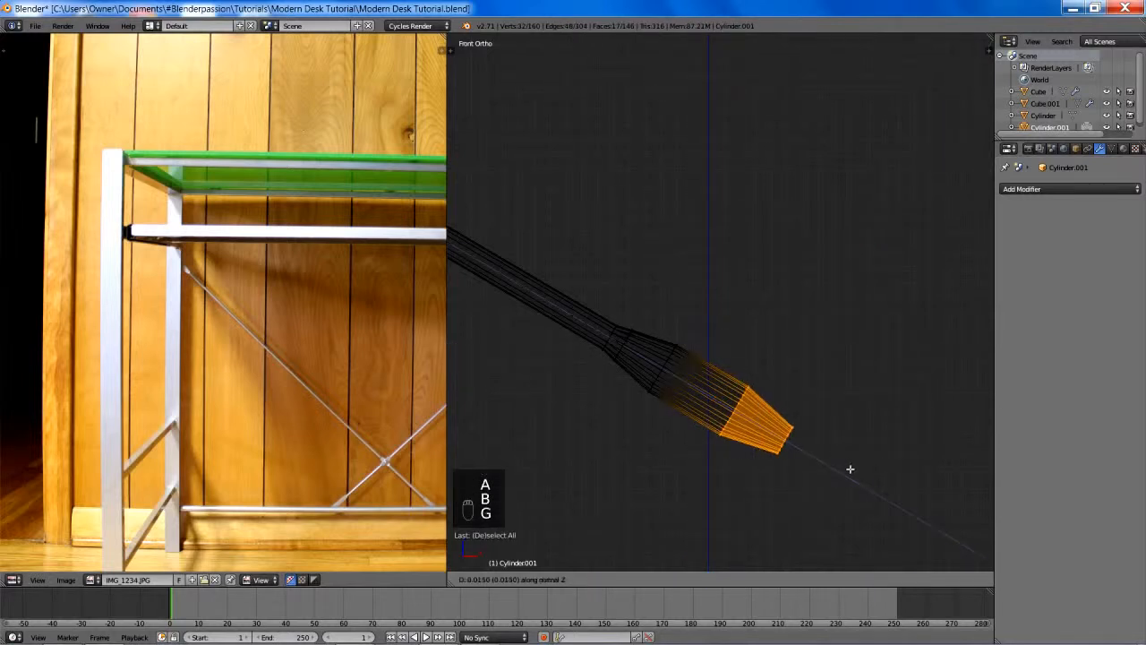
click(852, 471)
key(a)
scroll(824, 446, down, 2)
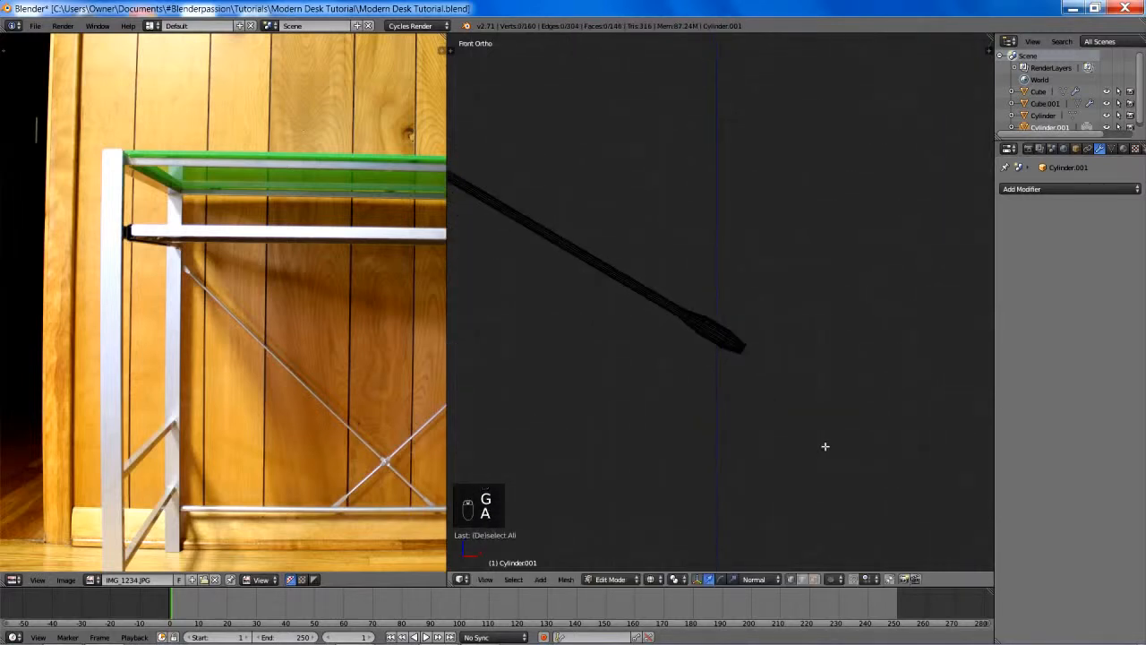
- Box-select the tapered tip loop, extrude it about 0.011, and scale the new face down along normal Y
scroll(793, 424, down, 6)
mouse_move(820, 372)
shift+middle_down()
mouse_move(793, 424)
mouse_move(785, 396)
mouse_move(775, 433)
mouse_move(744, 455)
mouse_move(775, 197)
shift+middle_up()
key(z)
key(z)
scroll(737, 271, up, 4)
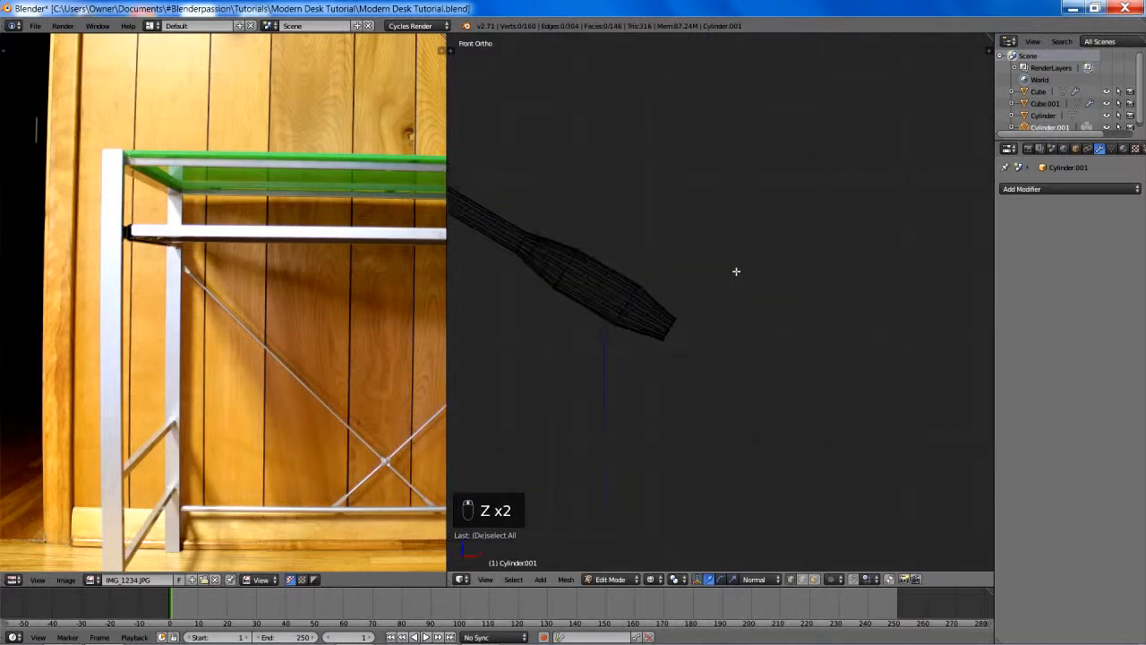
key(b)
drag(618, 325, 698, 380)
key(e)
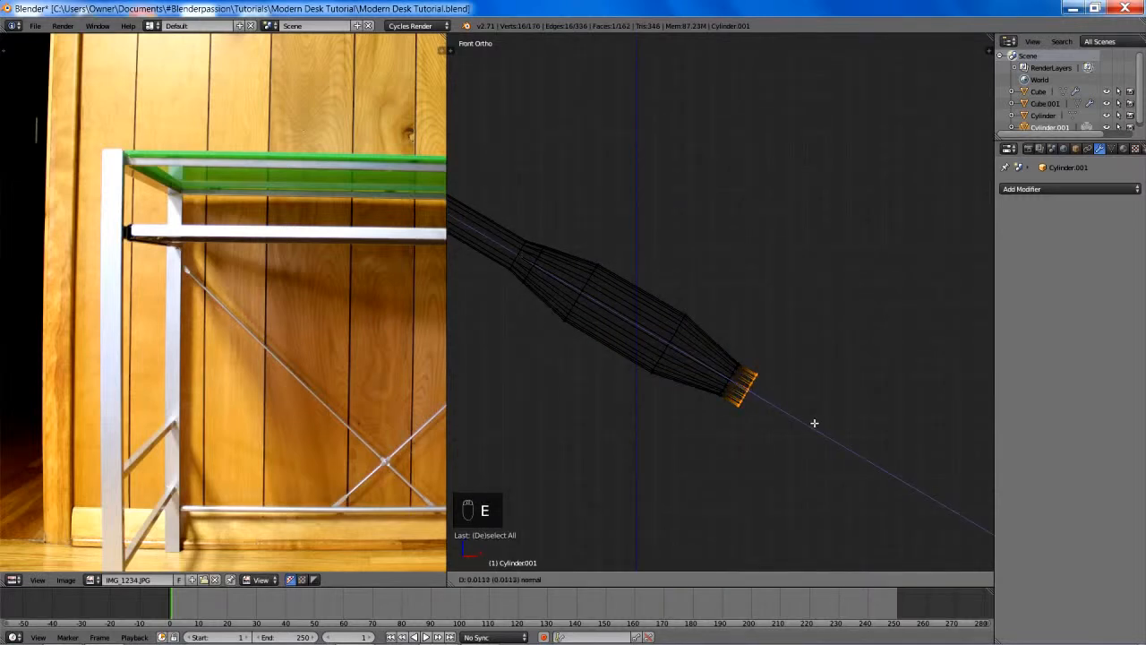
click(814, 423)
key(s)
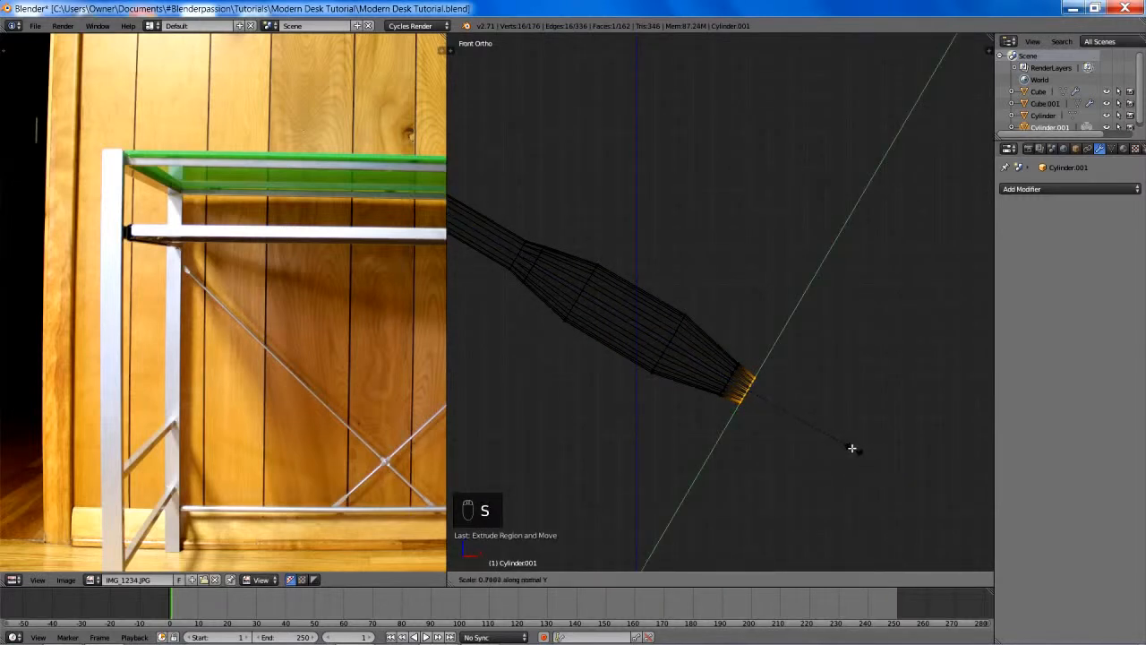
click(827, 422)
- In solid shading, try widening the new tip face along the normal X axis into a round section
key(z)
middle_drag(824, 421, 802, 413)
key(s)
key(x)
key(x)
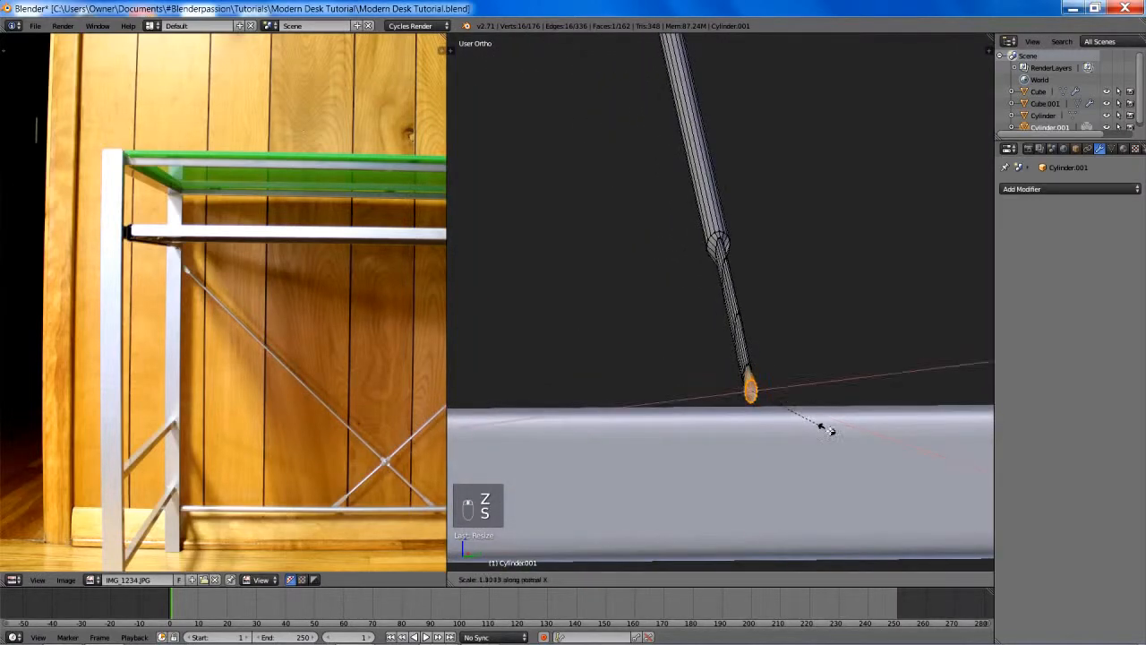
click(898, 484)
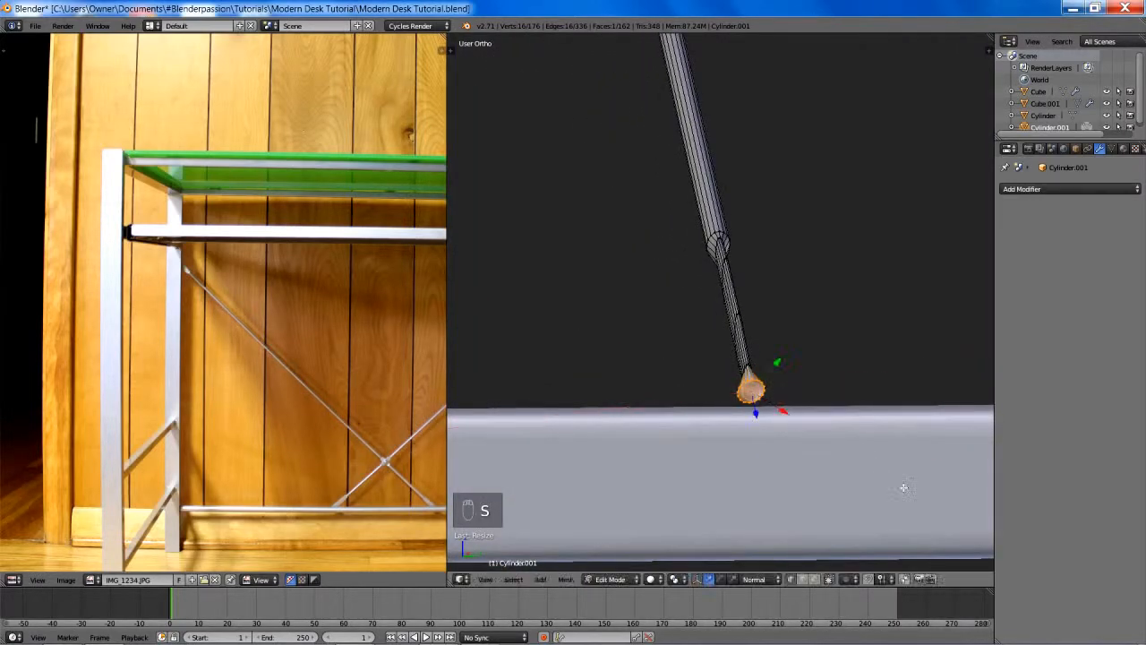
- Readjust the tip face's width along normal X, and undo the last three resizes
middle_drag(900, 487, 823, 384)
key(s)
key(x)
key(x)
click(827, 415)
key(ctrl+z)
key(ctrl+z)
key(ctrl+z)
- Widen the tip face along normal X into a rounder section, and scale it about 1.49 along normal Y
key(s)
key(x)
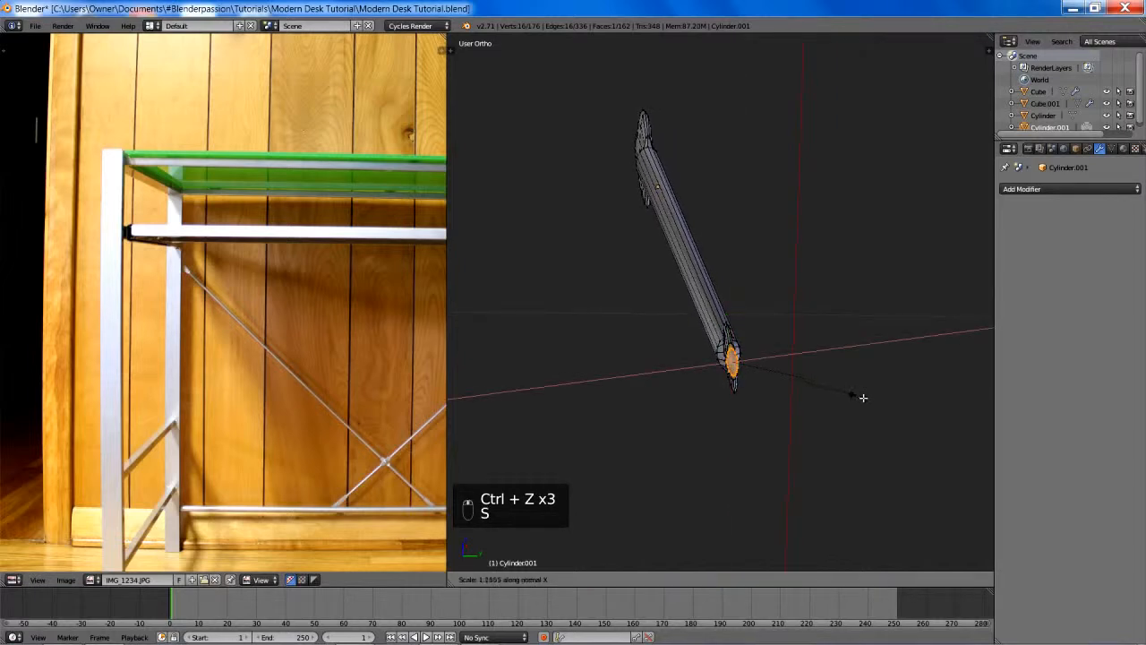
click(933, 405)
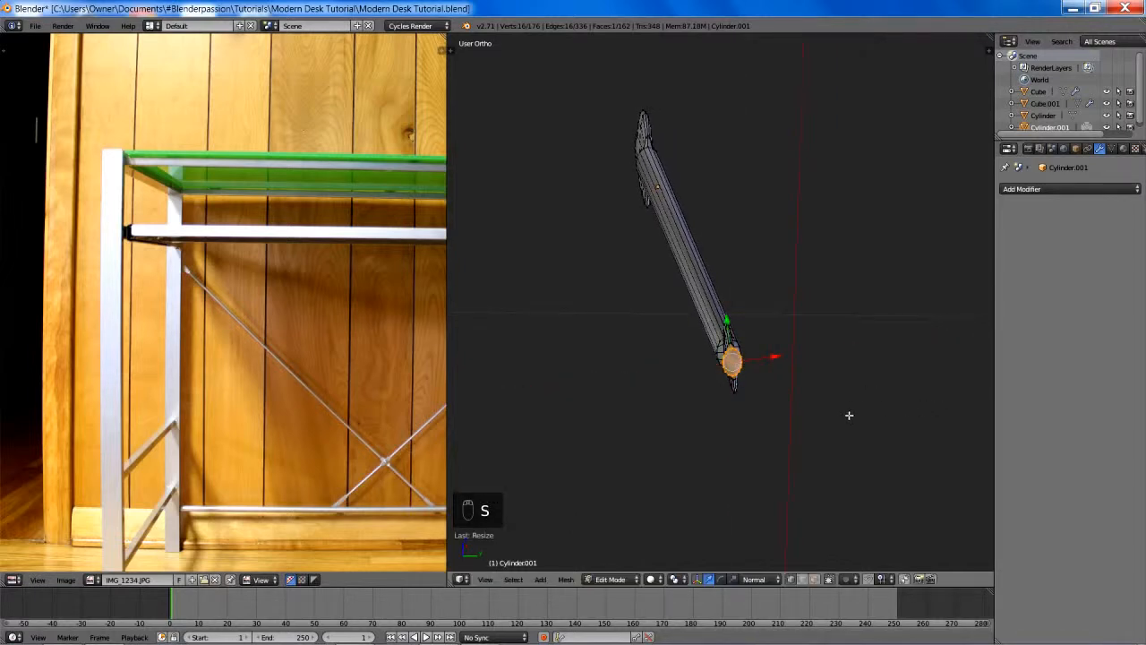
middle_drag(848, 415, 831, 386)
key(s)
key(y)
key(y)
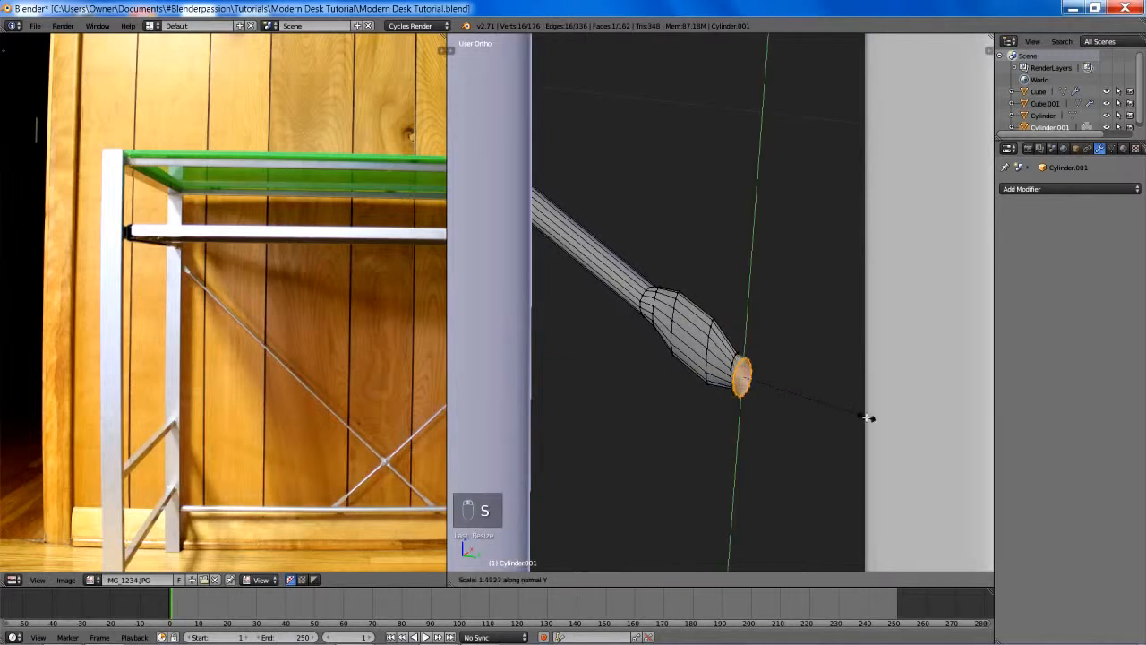
click(877, 428)
- Scale the tip face down to about 0.66 along the normal Y axis
middle_drag(877, 428, 922, 431)
key(s)
key(y)
key(y)
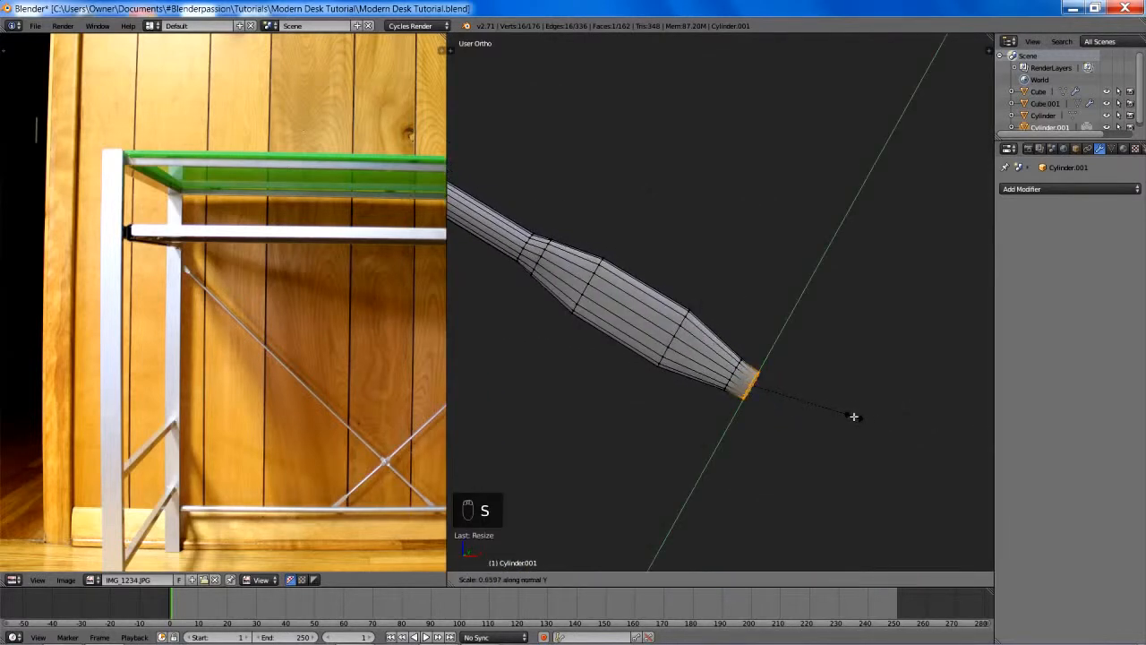
click(850, 411)
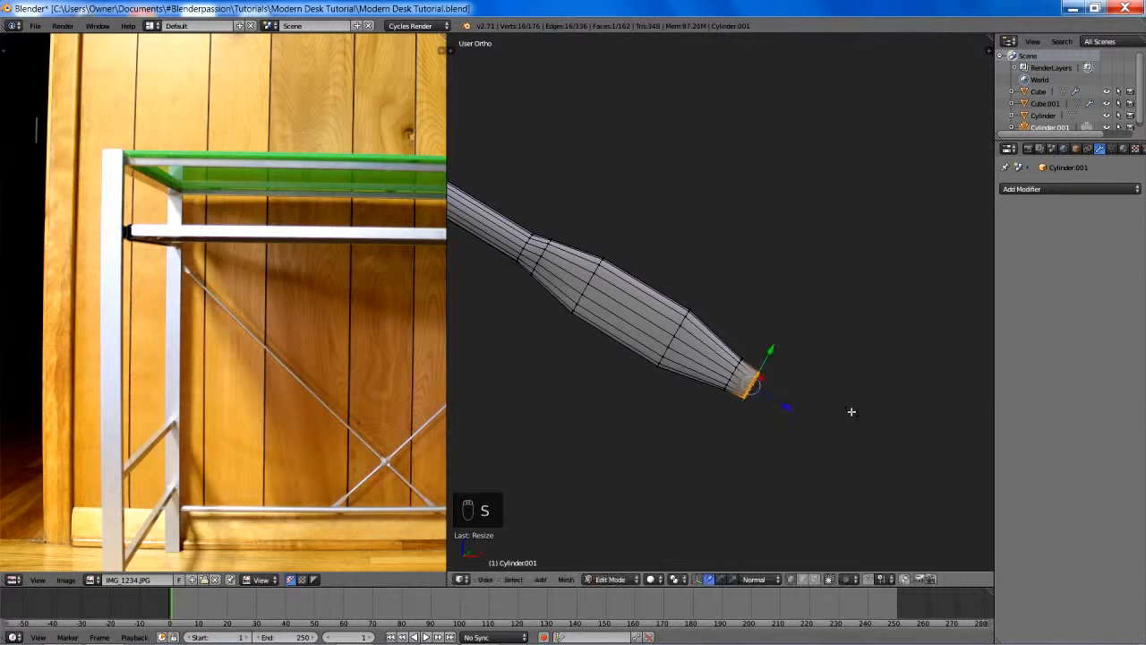
- Duplicate the tip face back along normal Z to compare it with the rod's neck, and discard the duplicate
key(KP_1)
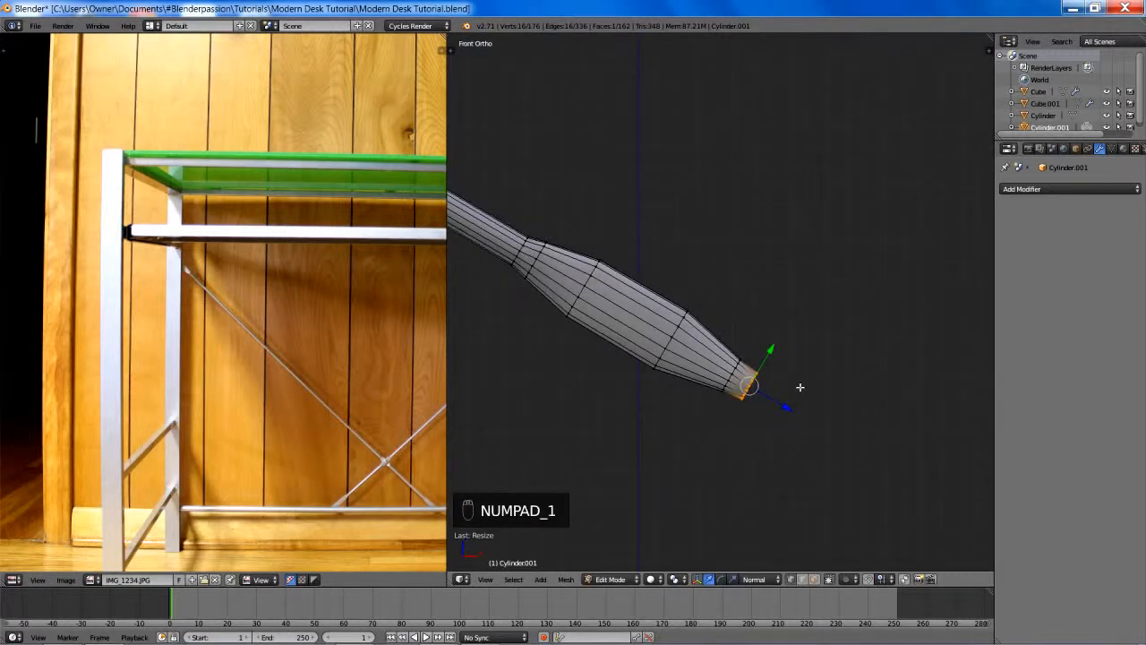
shift+middle_drag(788, 403, 763, 387)
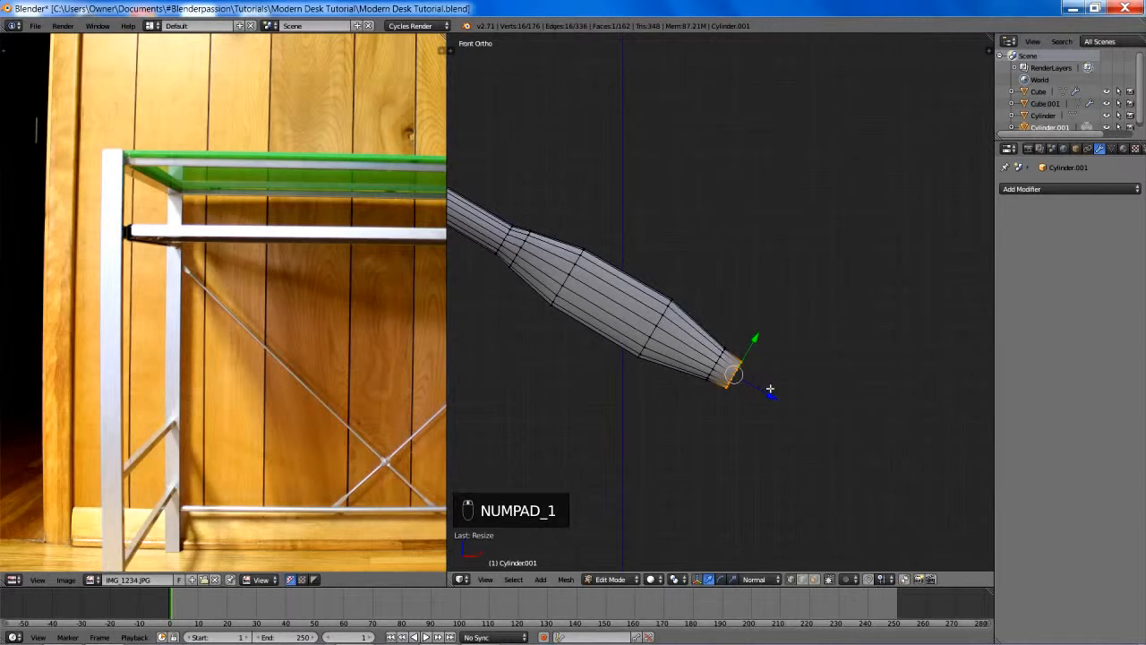
key(shift+d)
key(z)
key(z)
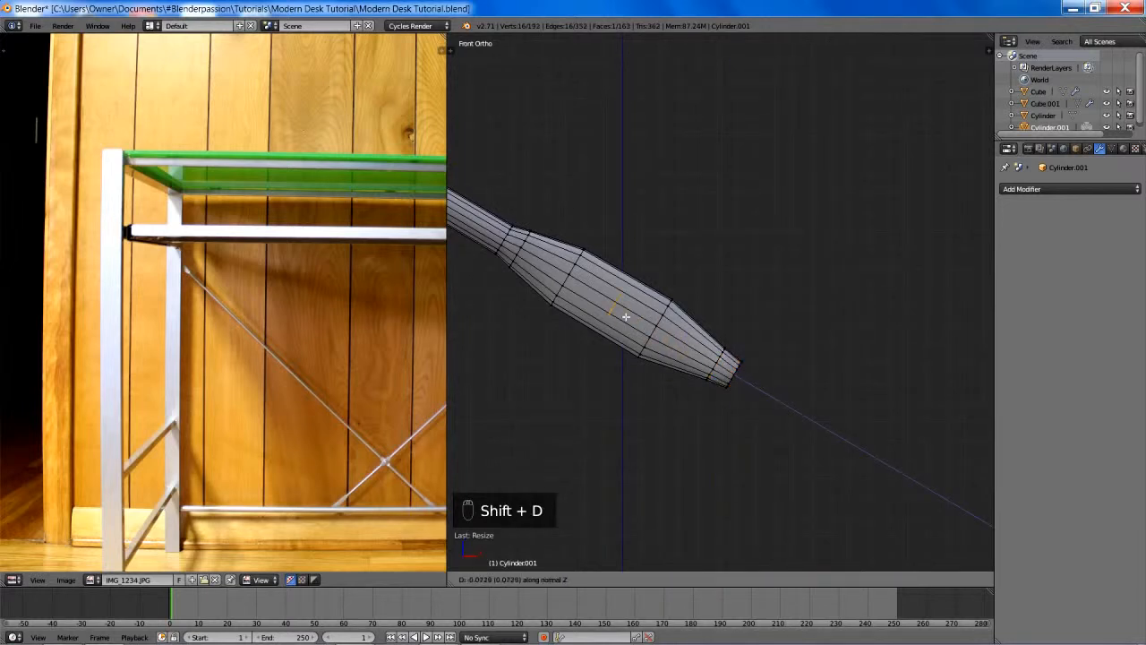
key(Escape)
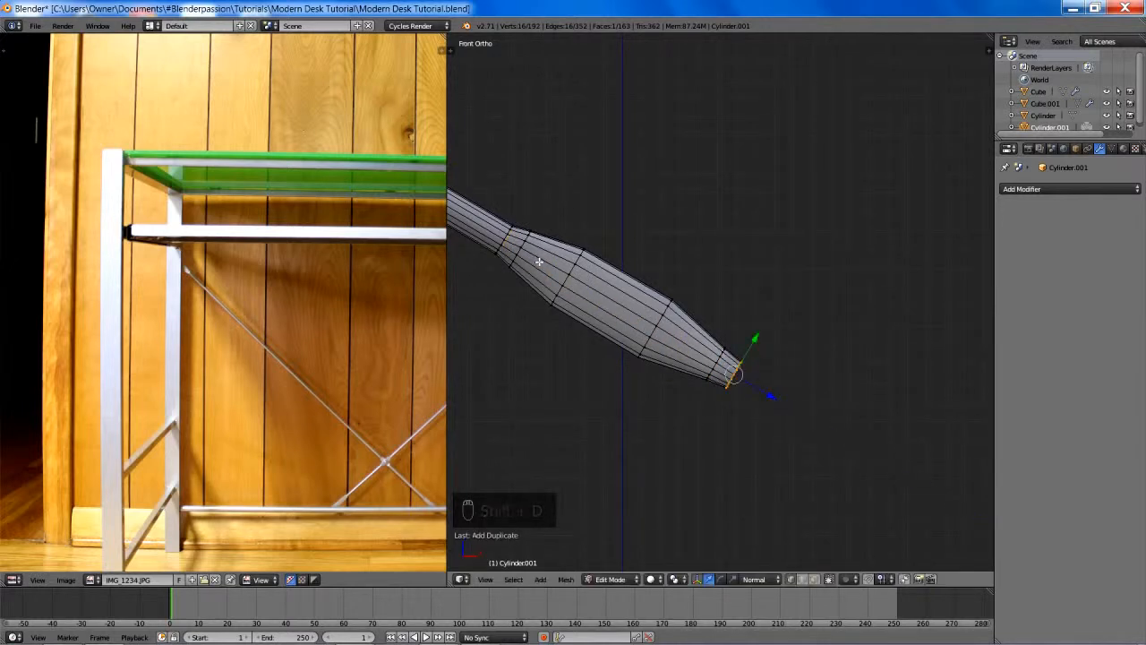
key(ctrl+z)
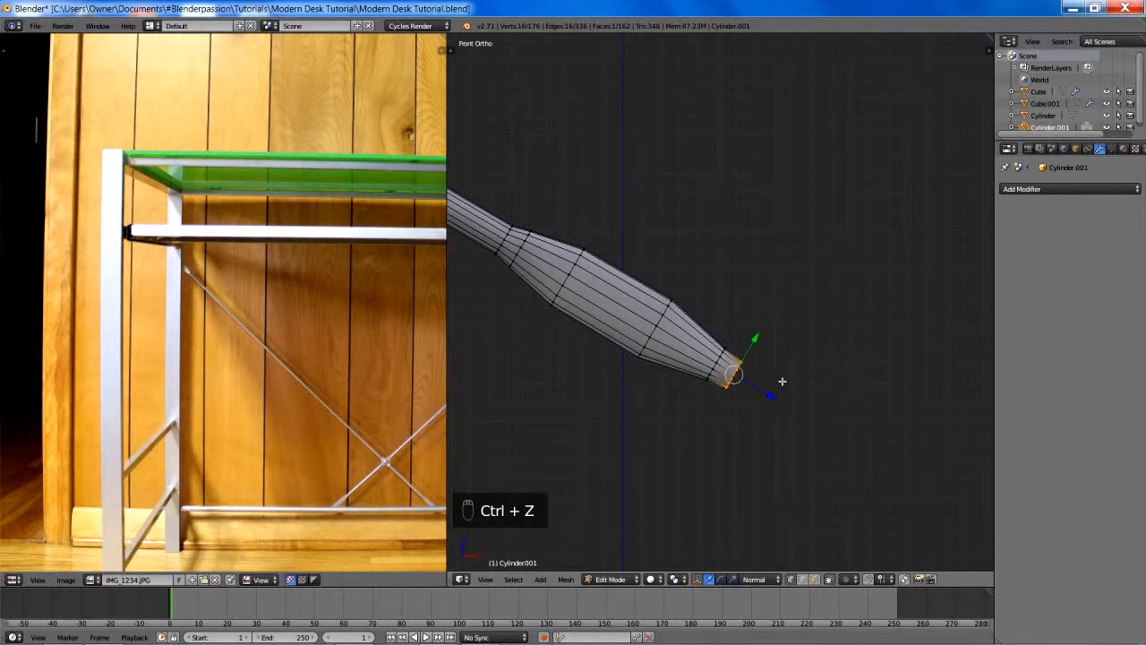
- Enlarge the tip face to about 1.25 along normal Y to match the rod's thickness
key(s)
key(y)
key(y)
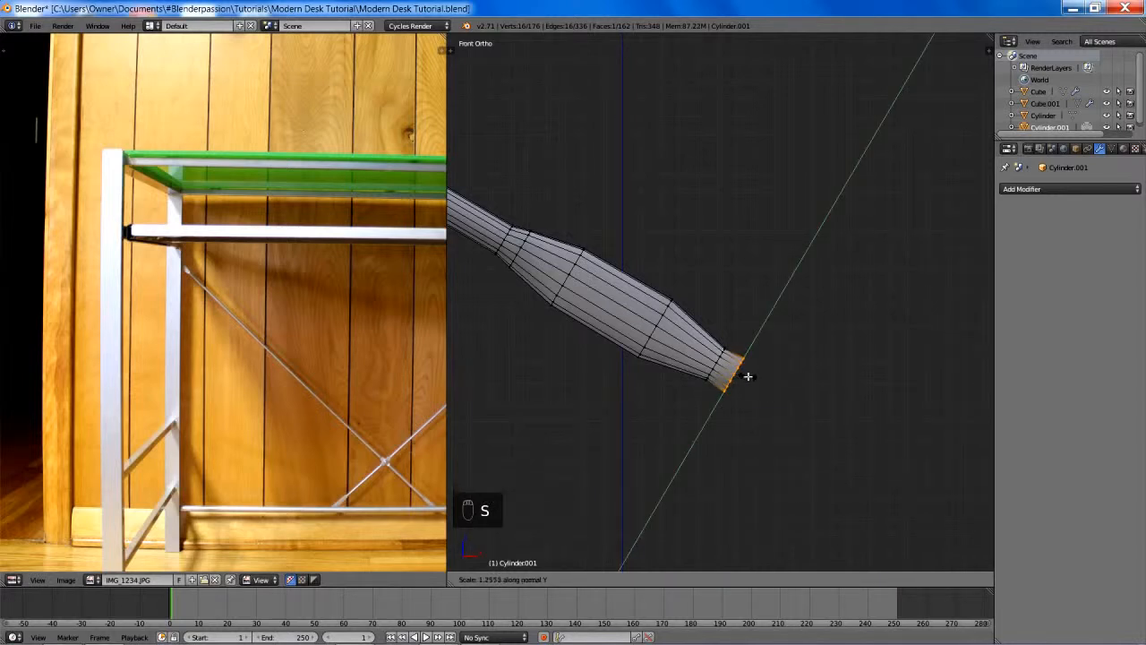
click(729, 367)
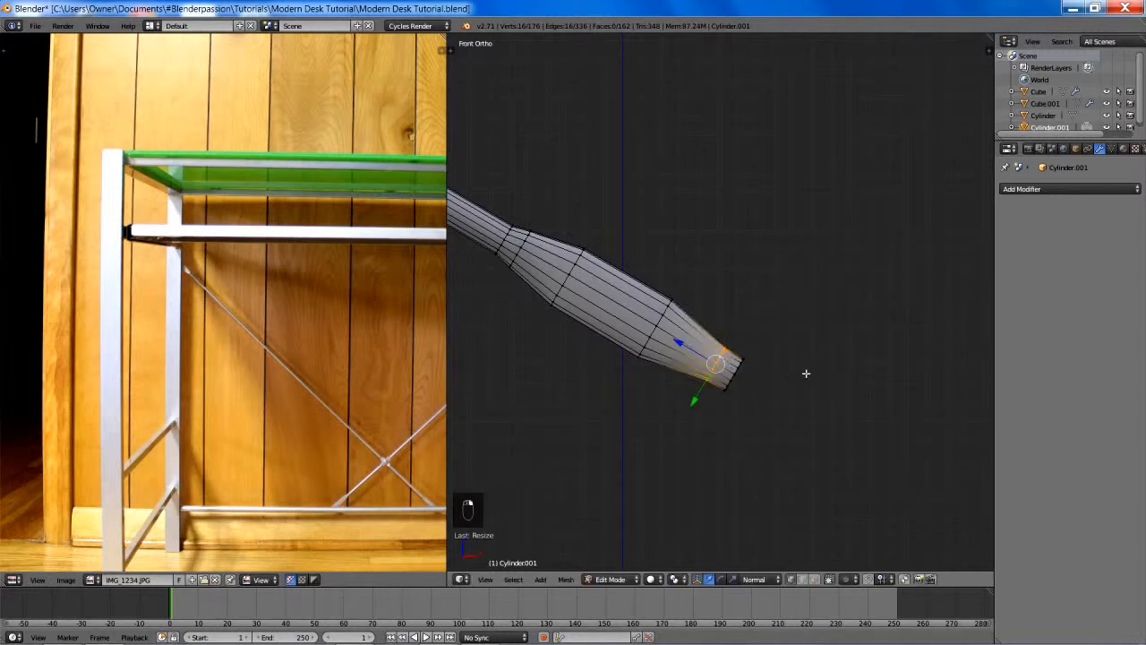
- Select the edge loop just behind the tip, enlarge it very slightly along normal Y, and deselect everything
key(s)
key(y)
key(y)
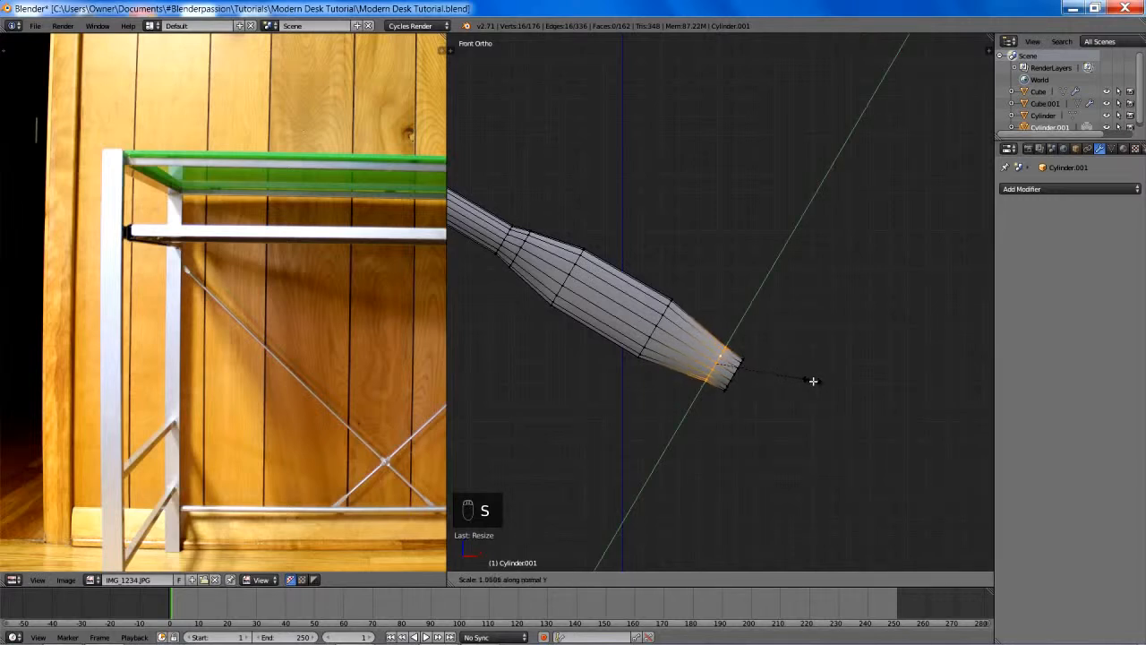
click(813, 381)
key(a)
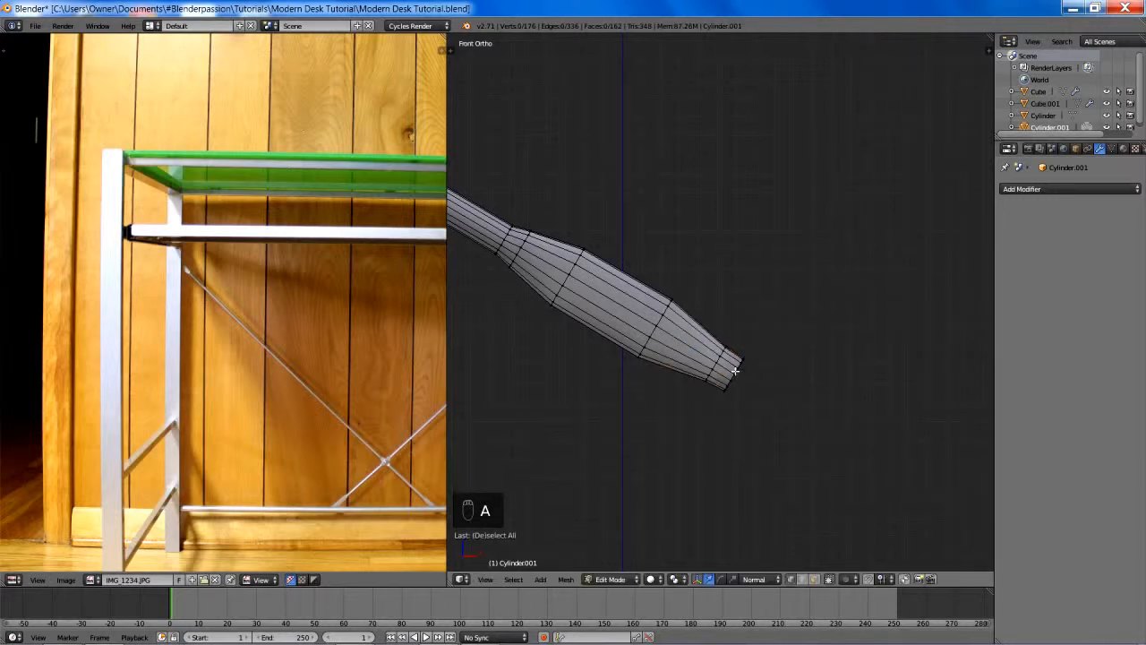
- Select only the end face at the rod's tip and bring it into an angled close-up view
alt+right_click(735, 370)
scroll(680, 340, down, 6)
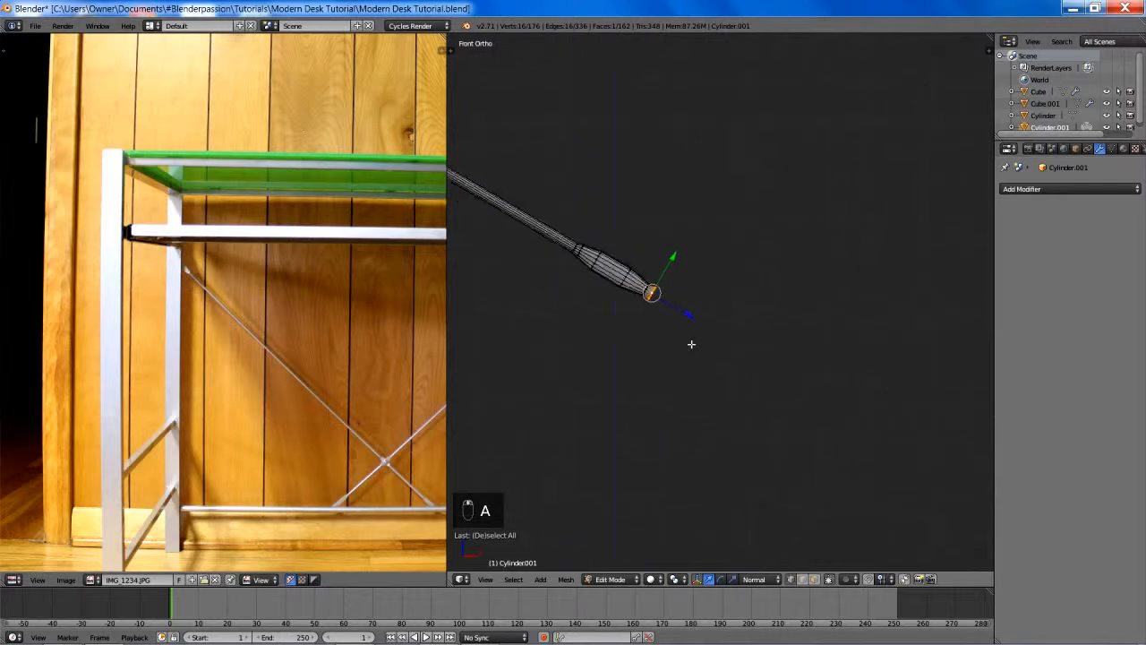
middle_drag(719, 341, 679, 346)
scroll(679, 345, up, 4)
key(s)
key(y)
key(y)
right_click(810, 362)
- Widen the selected tip face slightly along the normal X axis
key(s)
key(x)
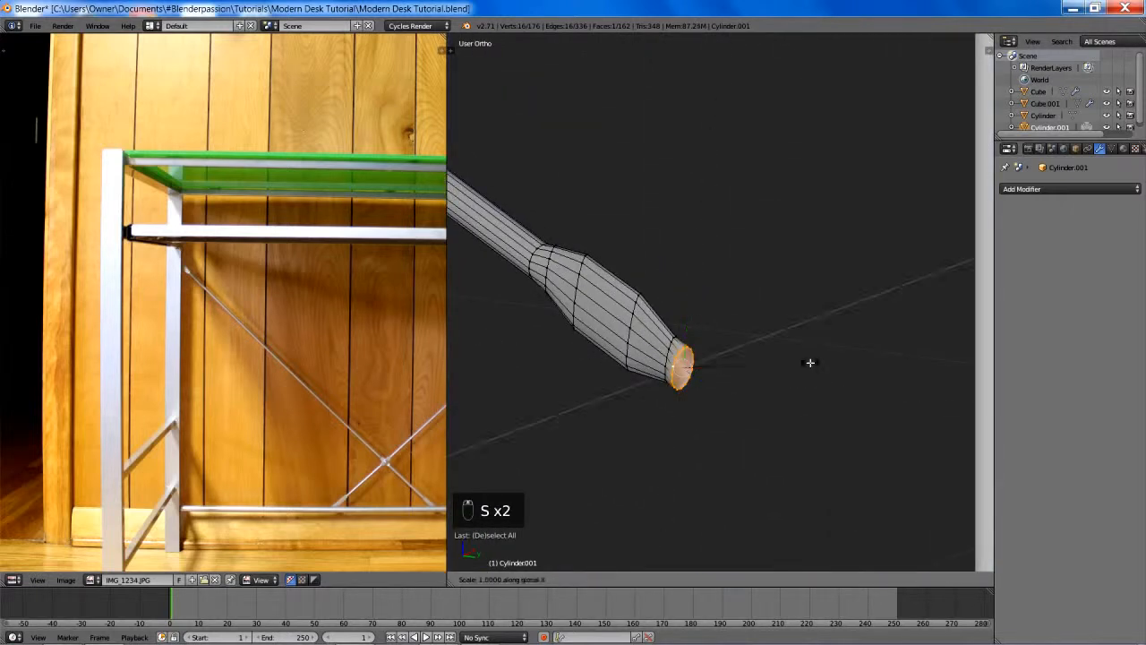
key(x)
click(853, 364)
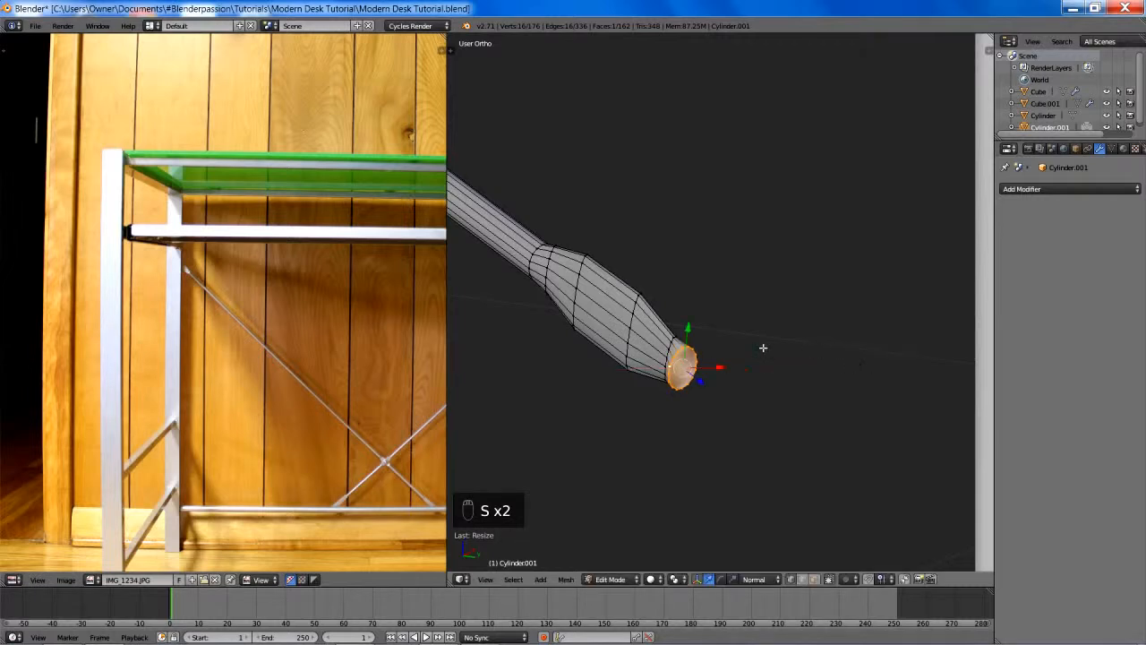
- Extrude the rod's tip face about 0.52 toward the lower horizontal bar and extend the new end slightly along normal Z
key(KP_1)
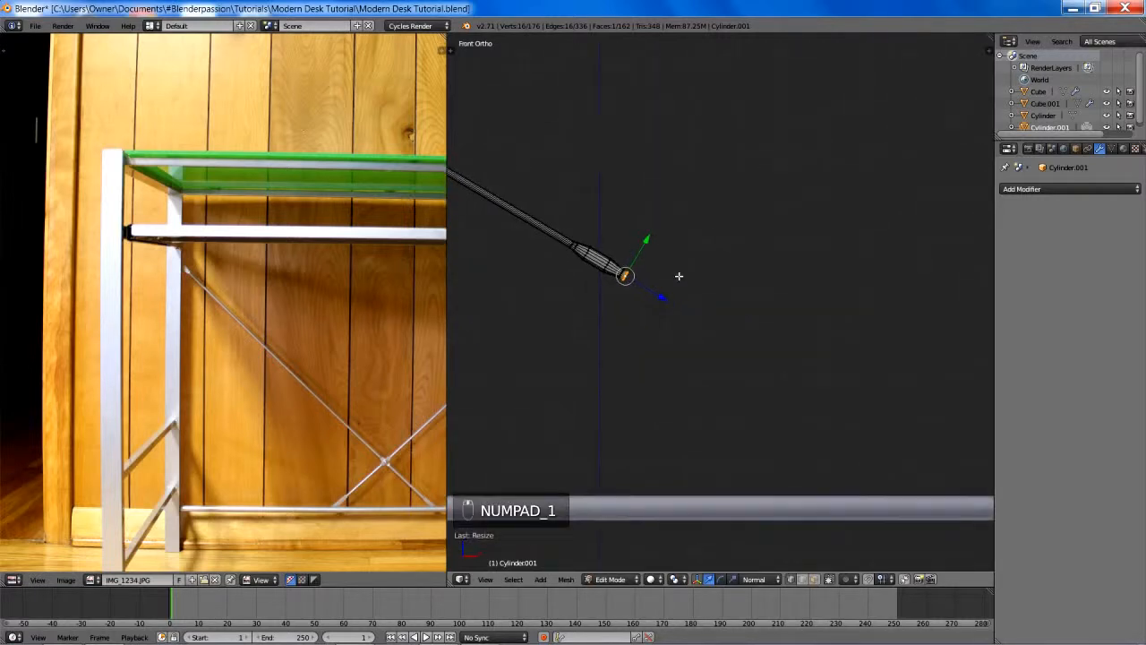
key(e)
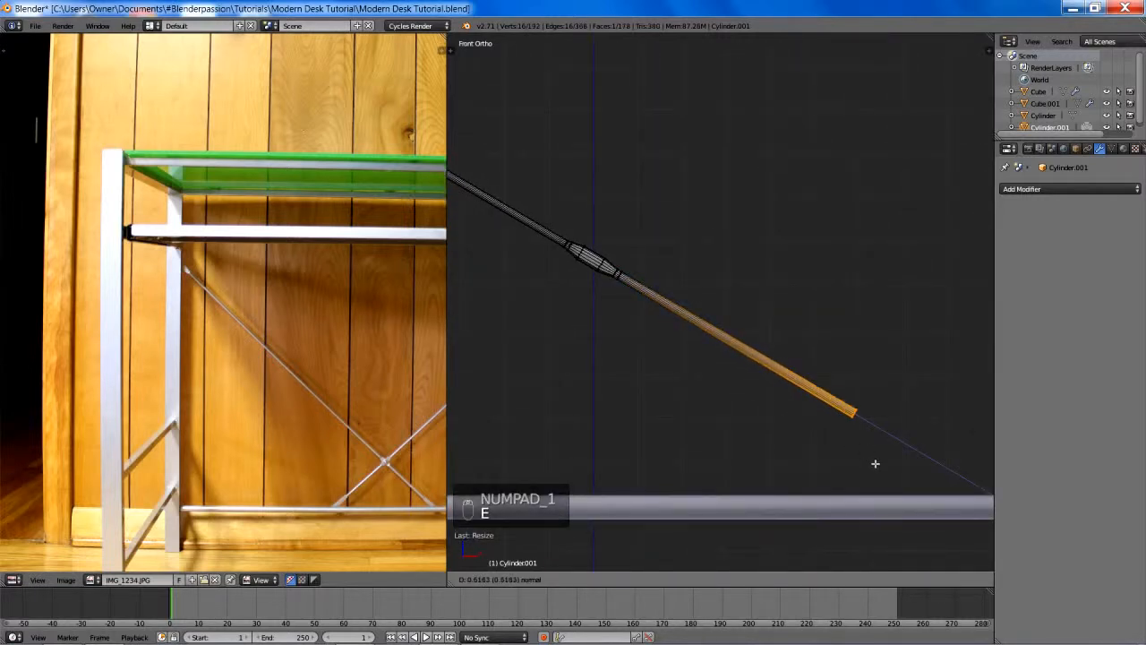
click(872, 460)
shift+middle_drag(872, 460, 588, 340)
scroll(595, 349, up, 4)
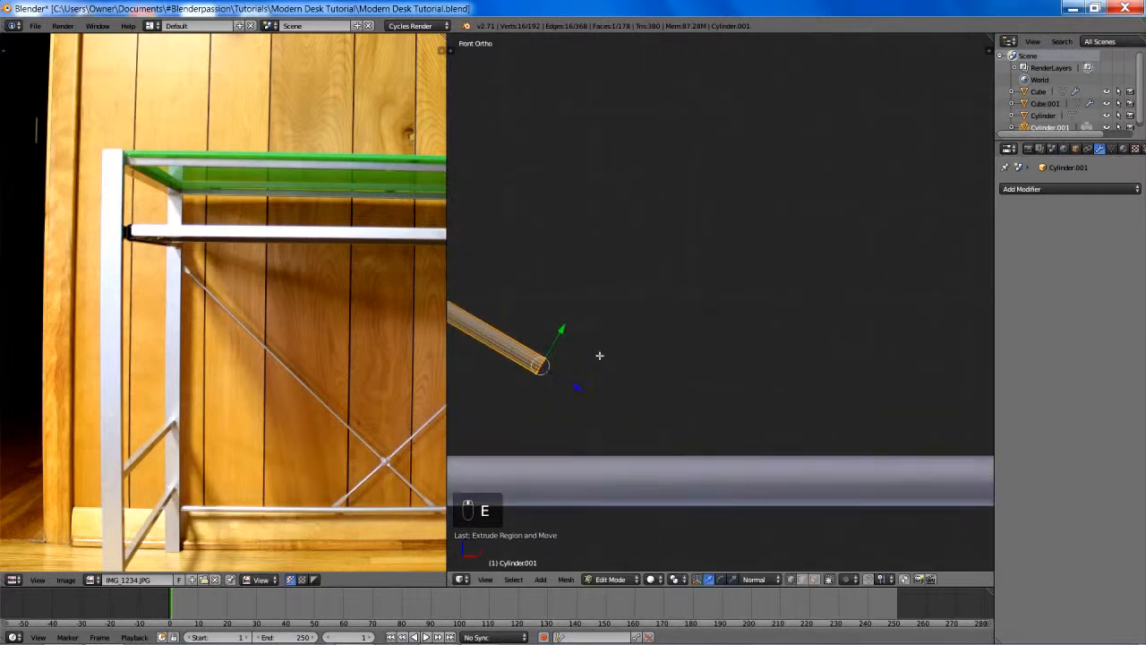
key(g)
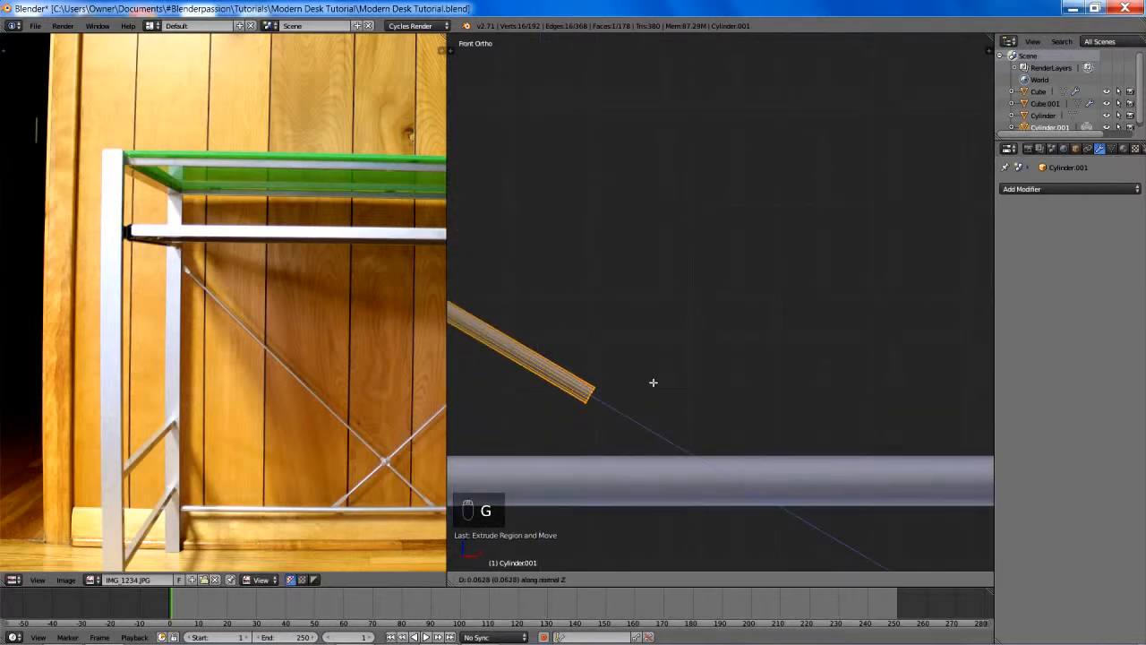
click(645, 376)
- Extrude a very short segment of about 0.007 from the rod's new end face and scale that face along normal X
middle_drag(644, 376, 792, 403)
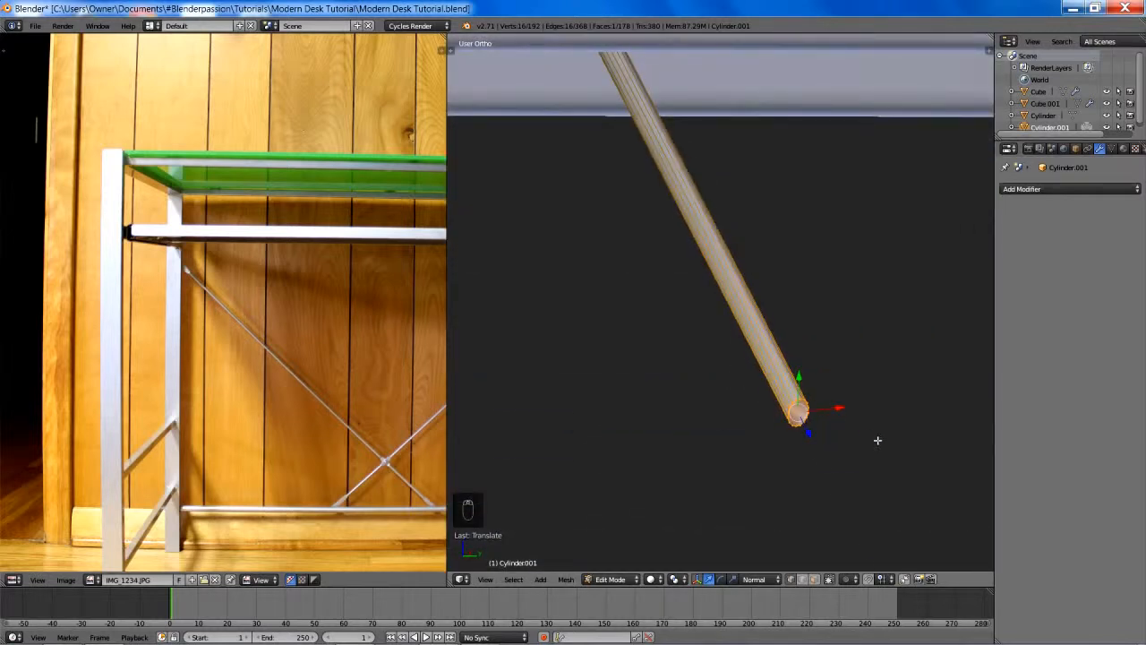
key(e)
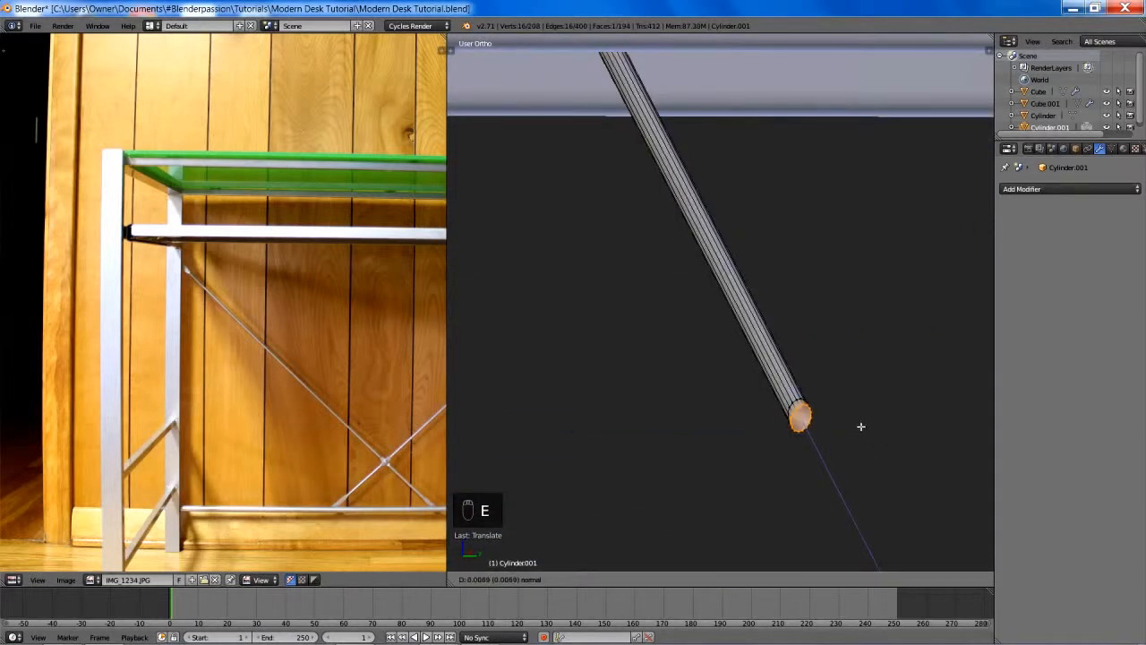
click(860, 426)
key(s)
key(x)
key(x)
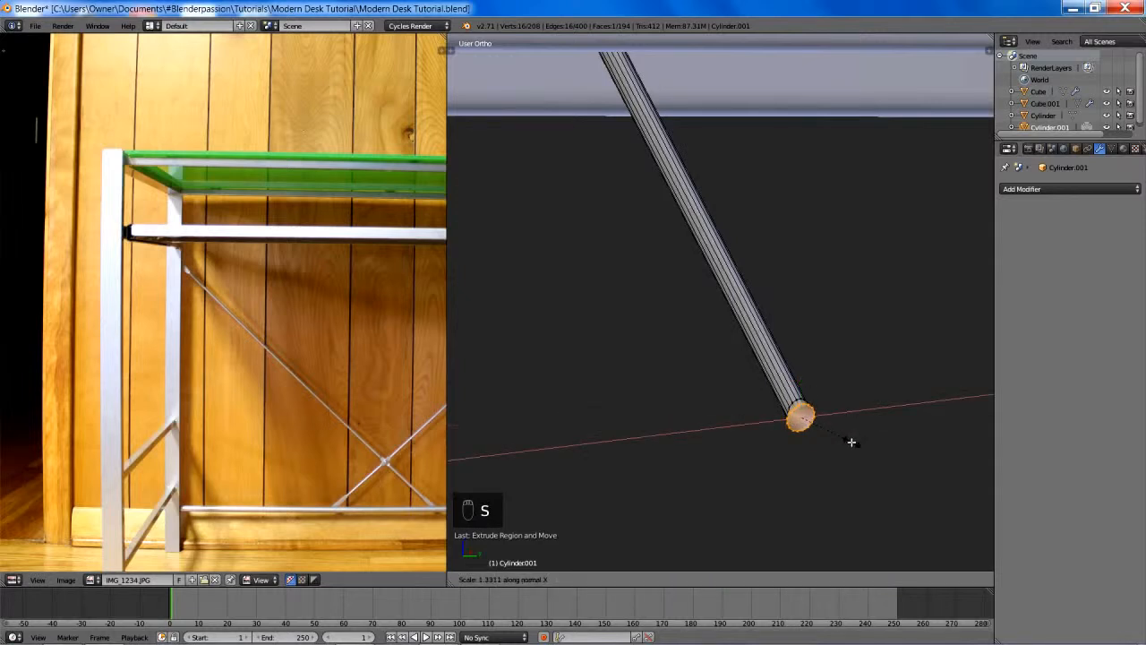
key(s)
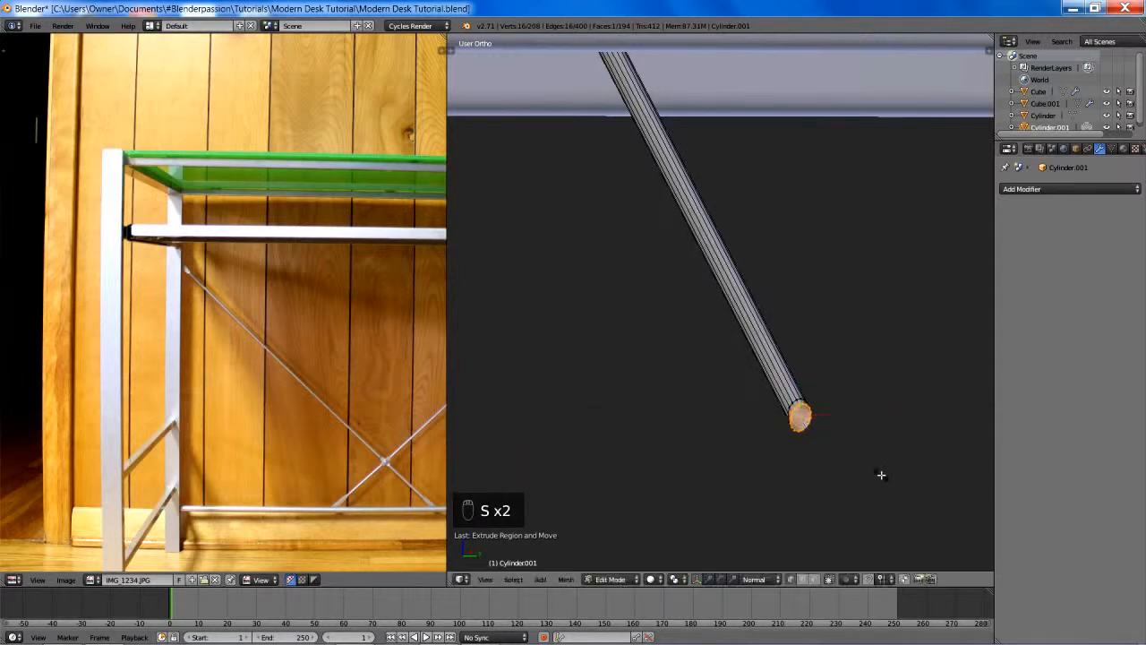
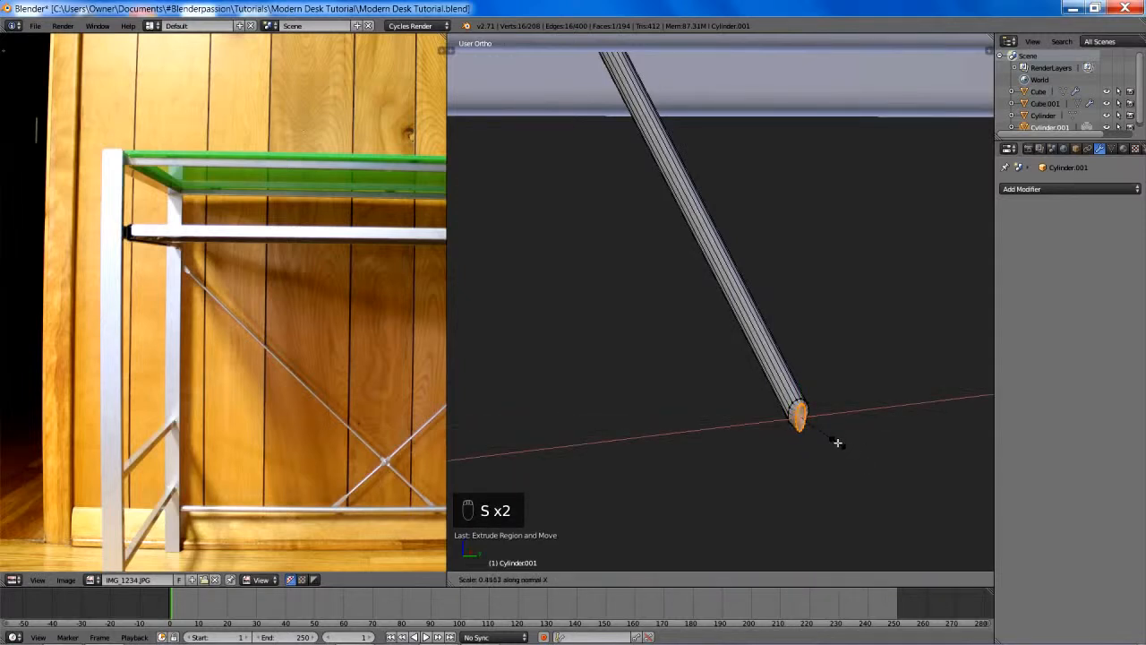
- Narrow the rod's new end face along normal X and widen it slightly along normal Y
click(837, 442)
key(s)
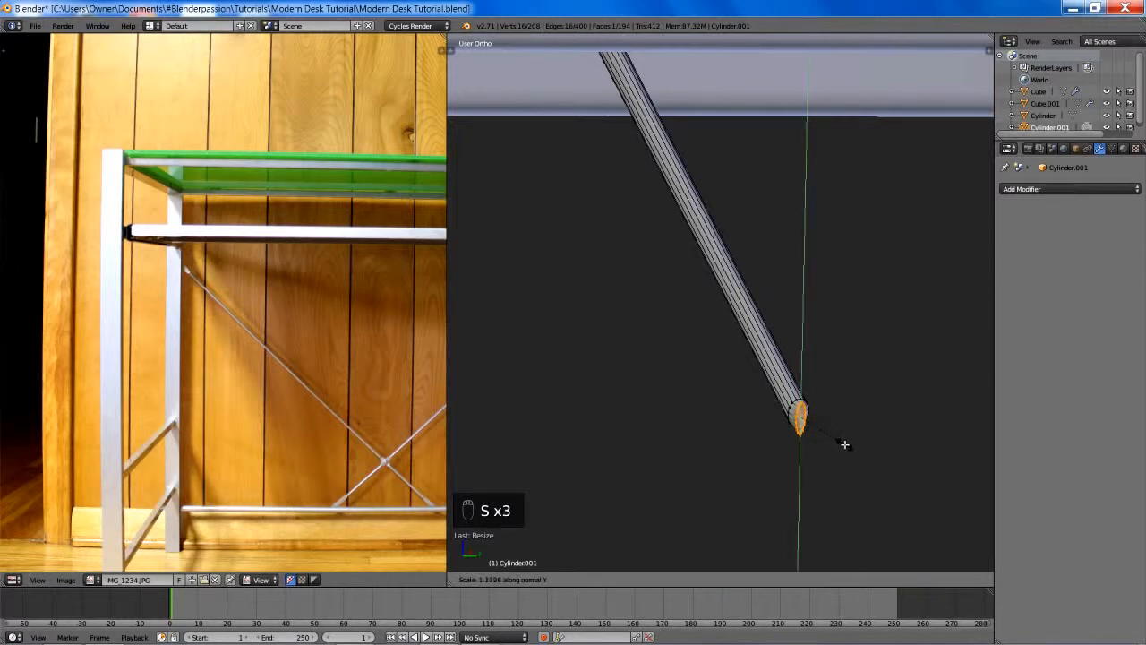
click(844, 444)
- In the front view, extrude a short segment from the rod's tip and widen its end by about 1.4 along normal Y
key(KP_1)
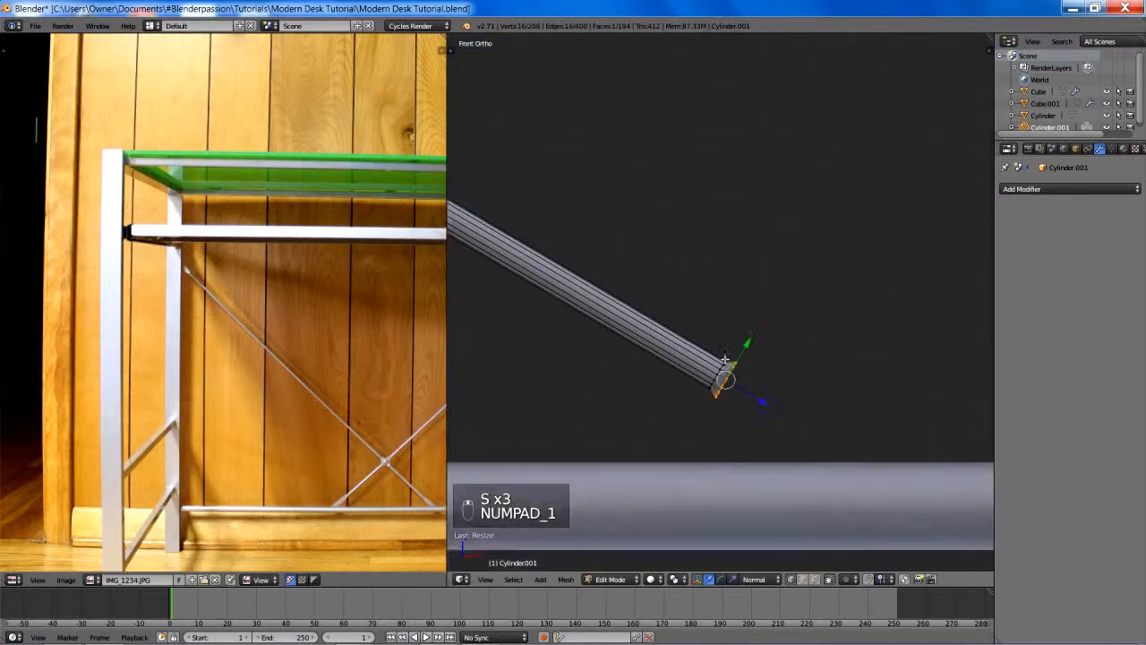
key(e)
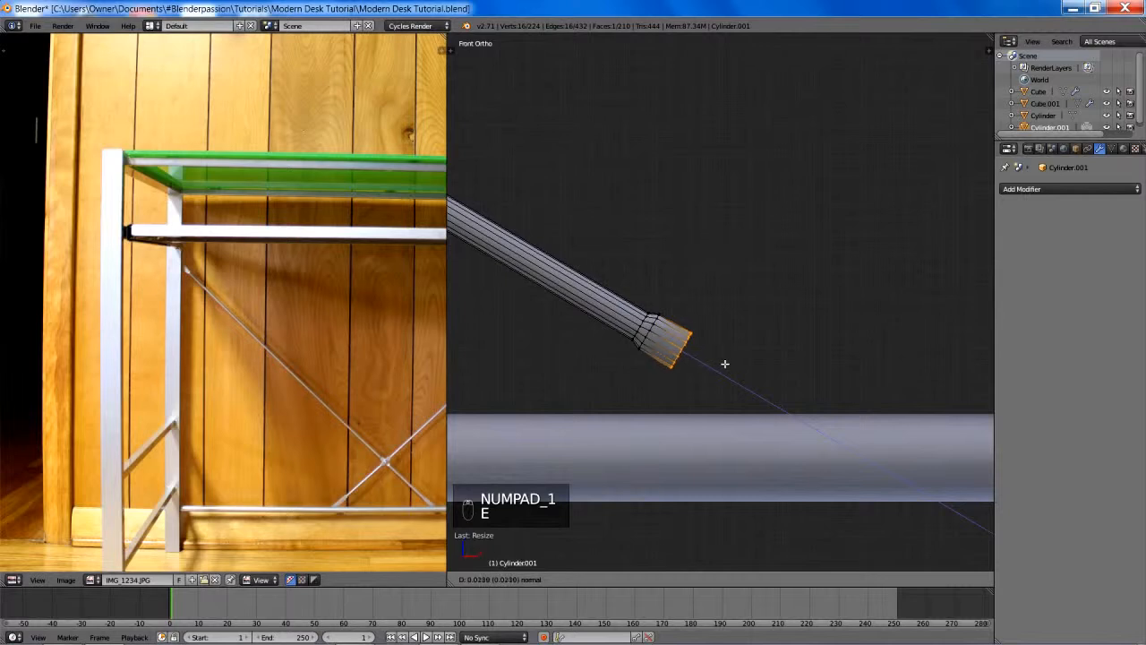
click(748, 374)
key(s)
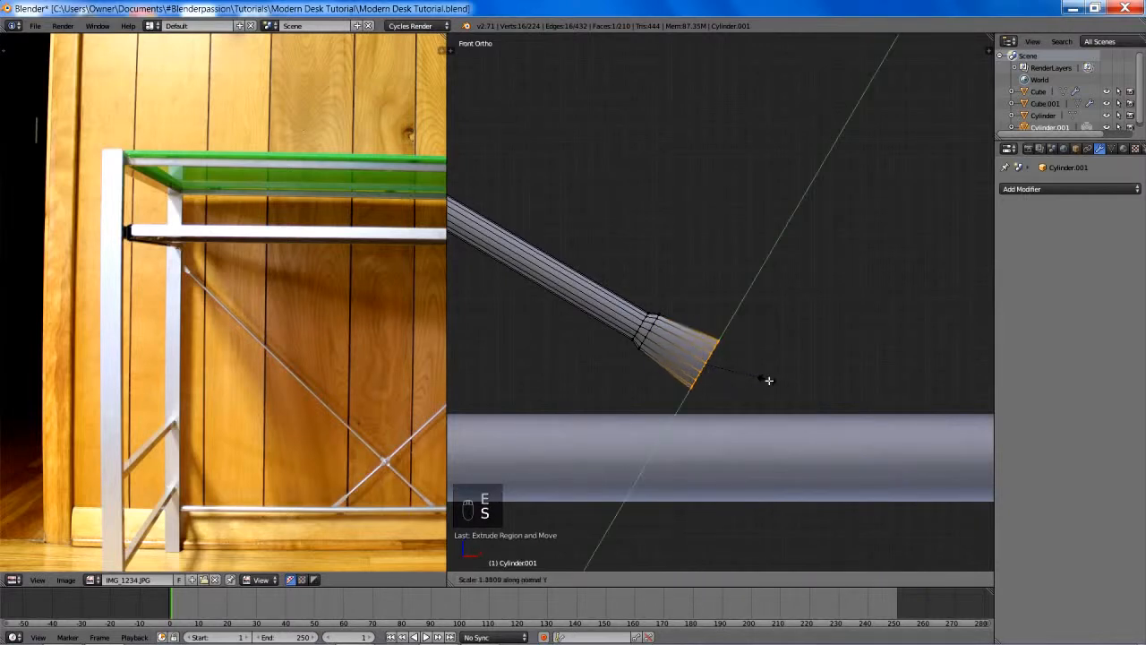
click(775, 383)
- Extrude another flattened segment toward the lower horizontal bar and widen its end slightly along normal Y
key(e)
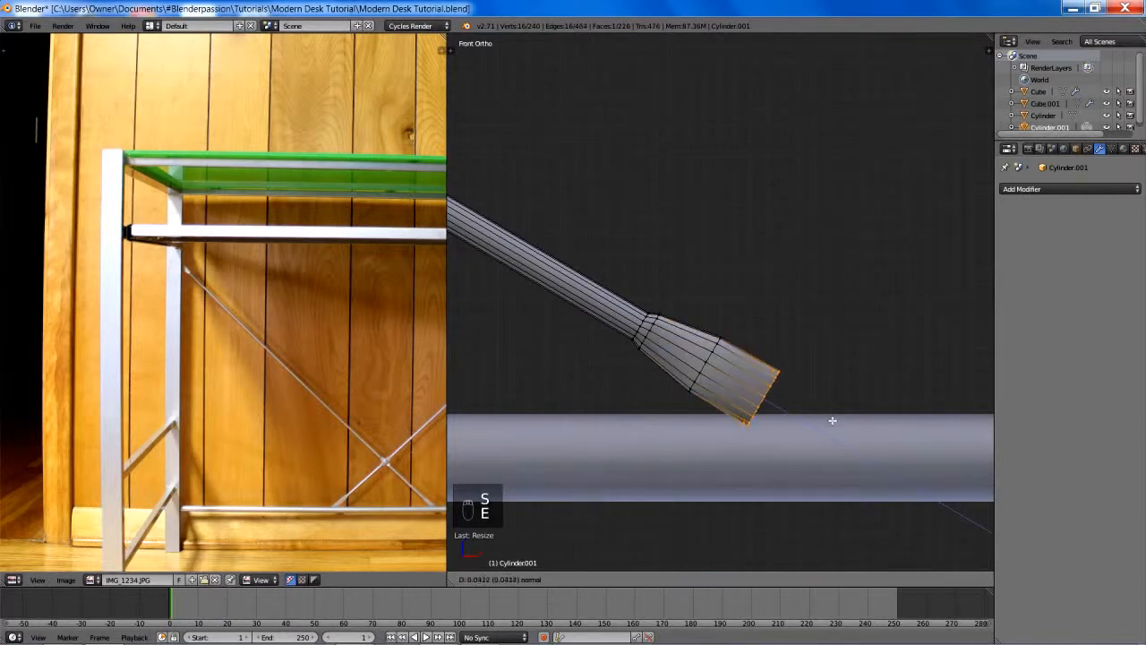
click(803, 418)
key(s)
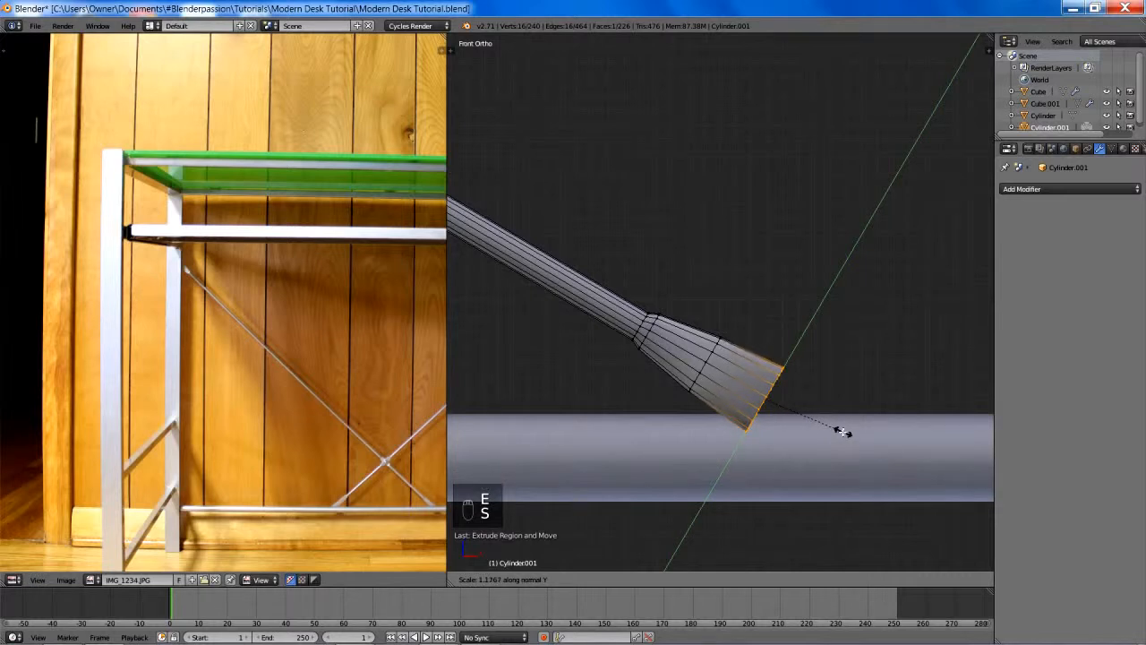
click(834, 426)
- Extrude a final segment over the lower bar and taper its end to about 0.58 along normal Y
shift+middle_drag(833, 426, 747, 389)
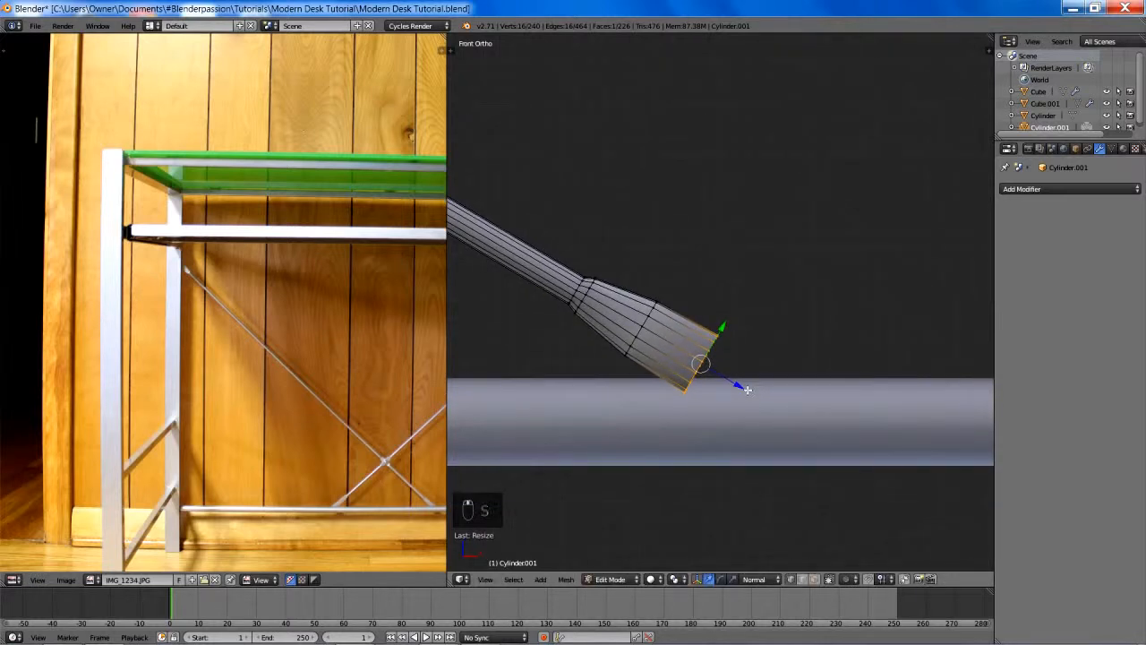
key(e)
click(812, 430)
key(s)
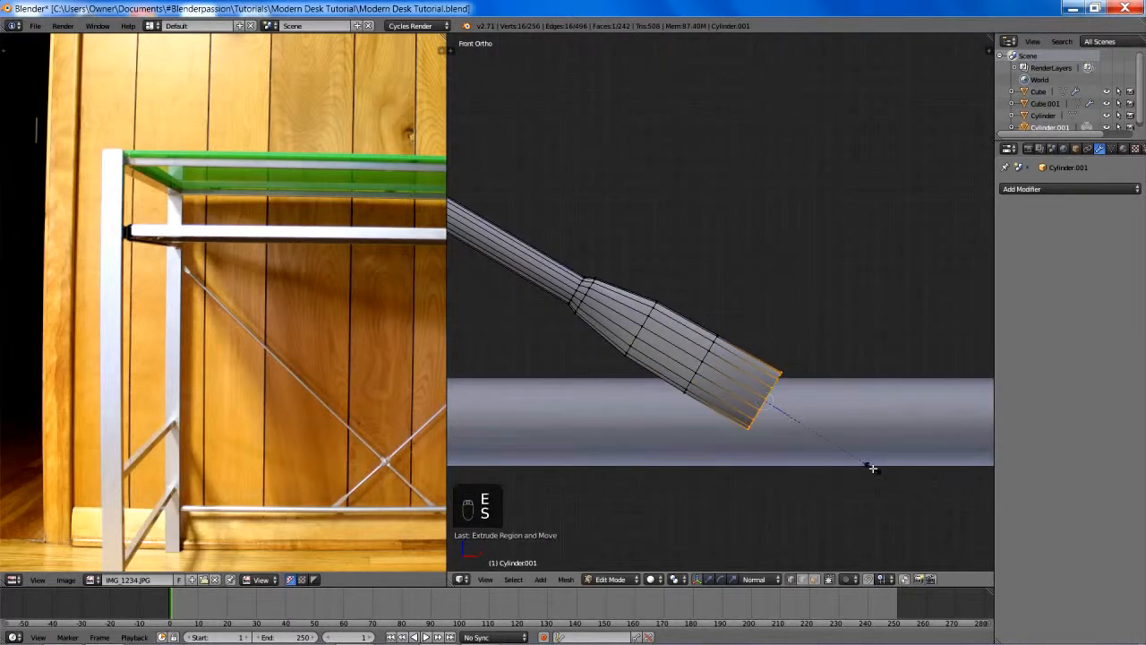
click(825, 440)
- Shift the flattened end's two middle edge loops toward the tip, and slide the upper loop back toward the rod
key(a)
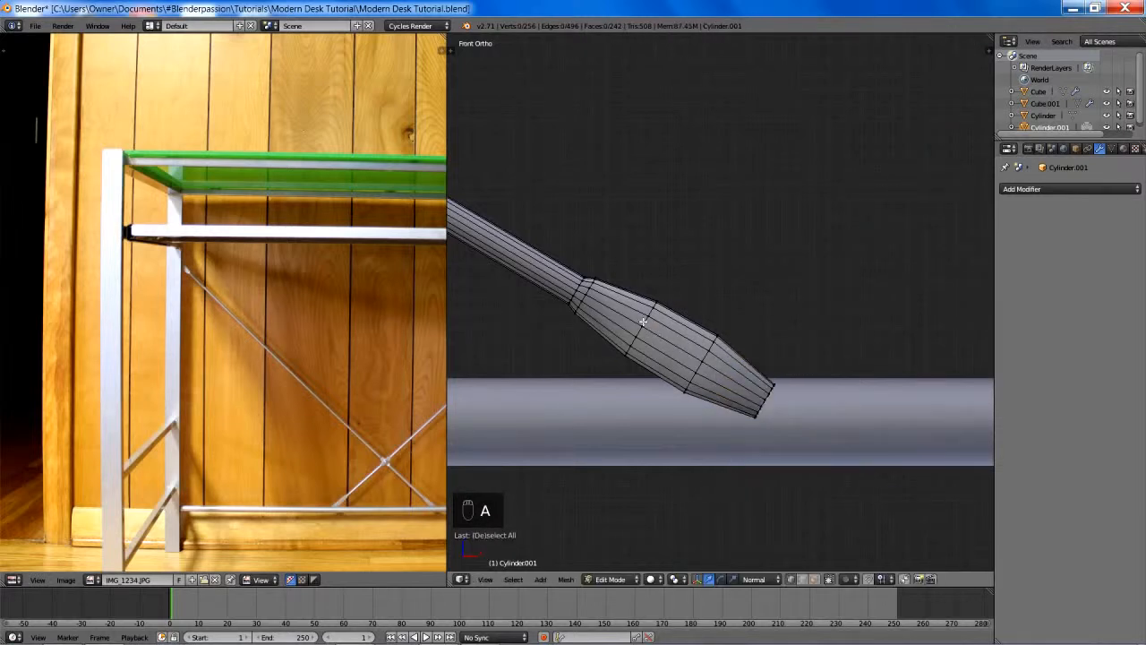
alt+right_click(642, 321)
alt+shift+right_click(702, 354)
key(g)
key(g)
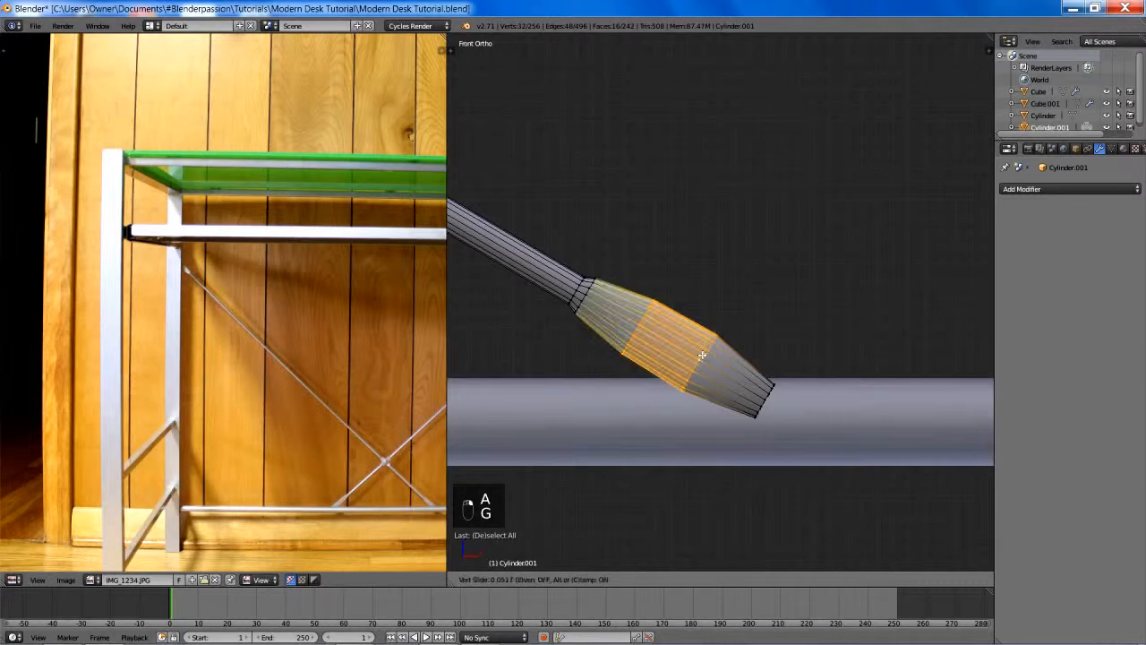
key(g)
click(757, 399)
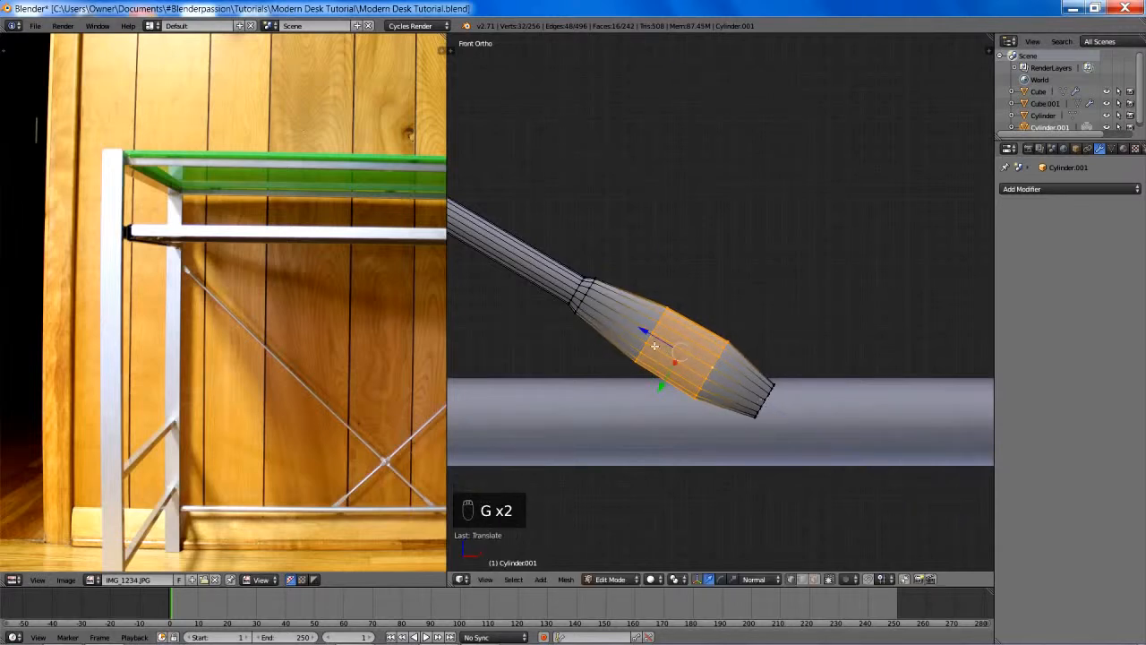
key(g)
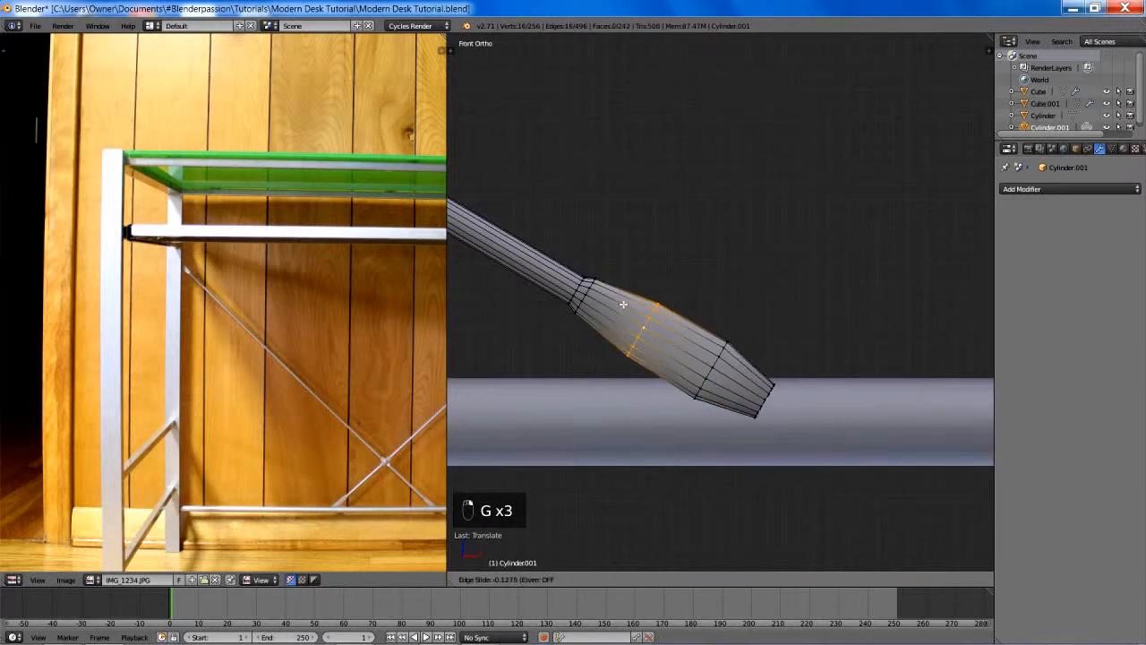
click(624, 304)
- Select the whole flattened end section and move it about 0.04 along normal Z, farther over the lower bar
key(a)
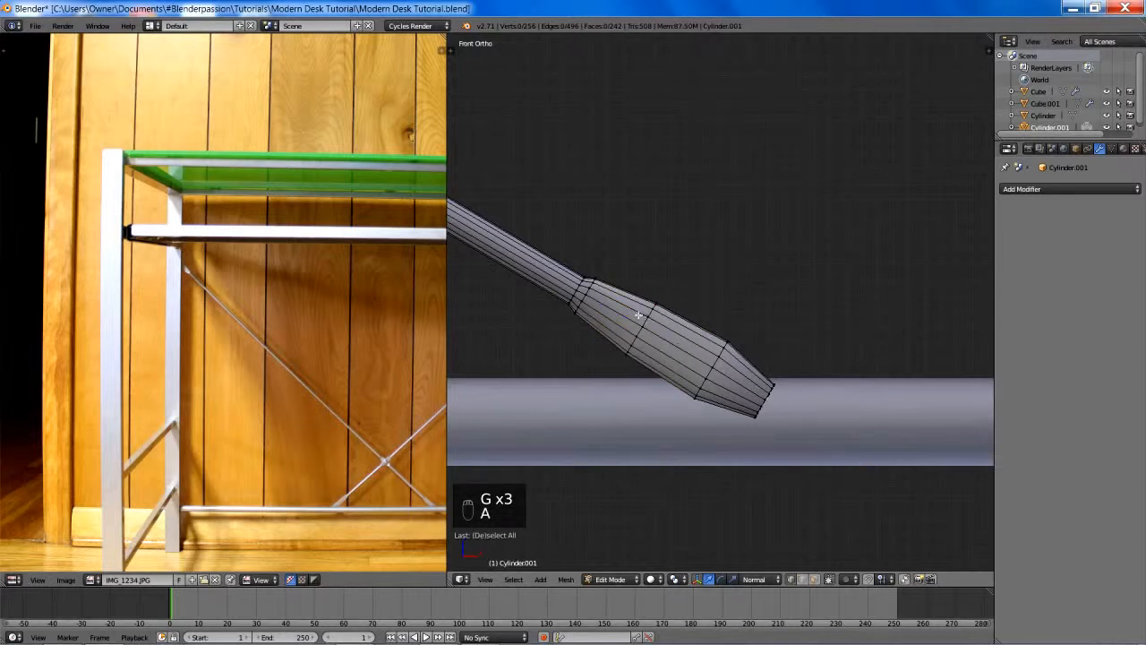
key(z)
key(b)
drag(542, 245, 802, 455)
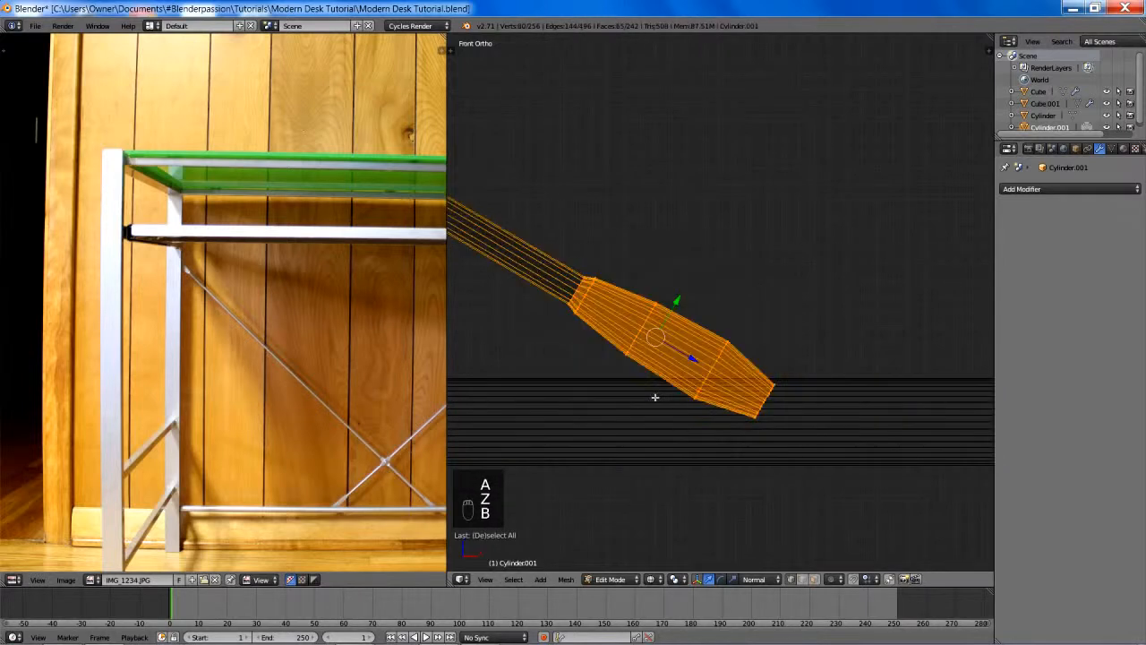
key(z)
key(g)
key(z)
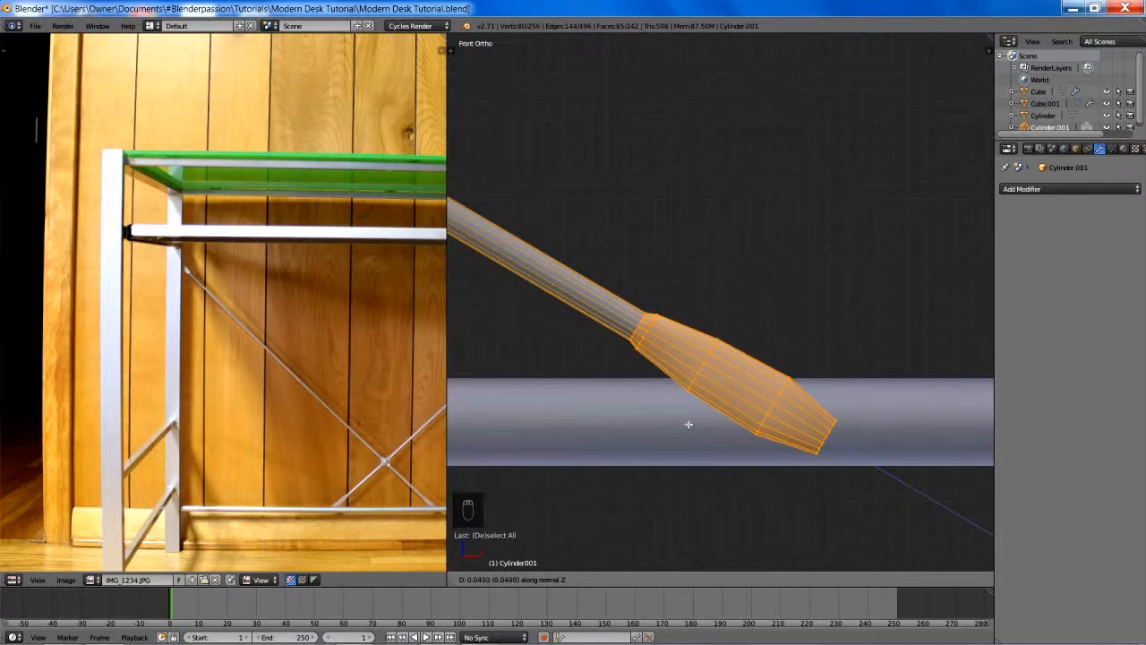
click(688, 424)
key(a)
- Return to Object Mode with nothing selected and save the desk file over the existing one
scroll(696, 301, down, 6)
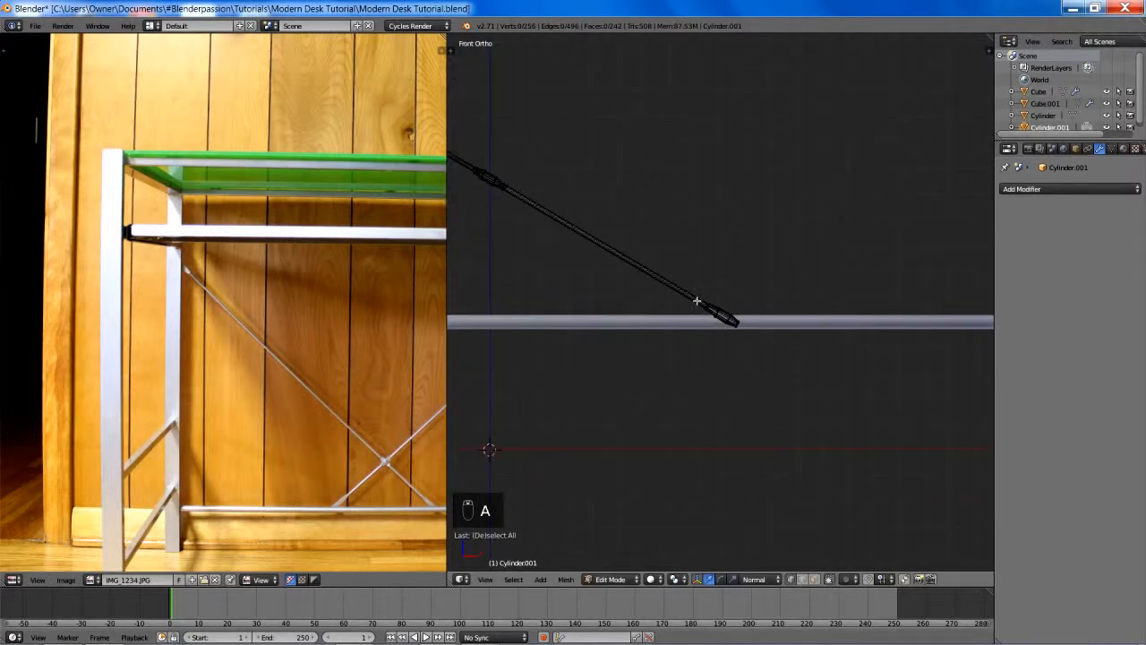
shift+middle_drag(696, 301, 829, 437)
scroll(740, 304, down, 7)
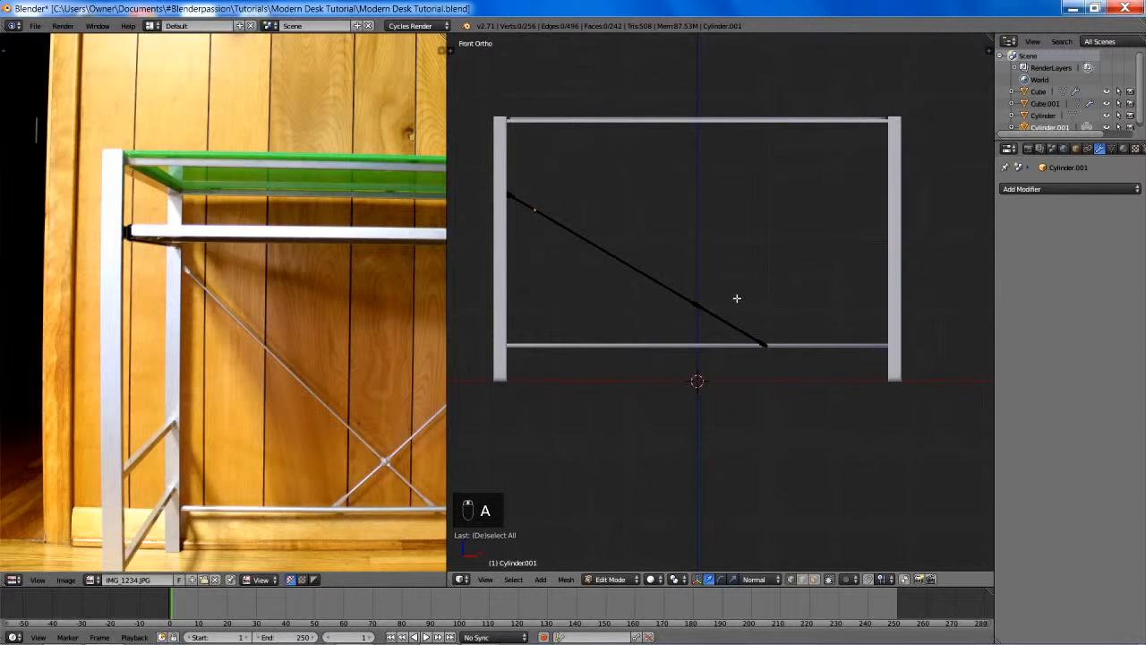
key(Tab)
key(a)
key(a)
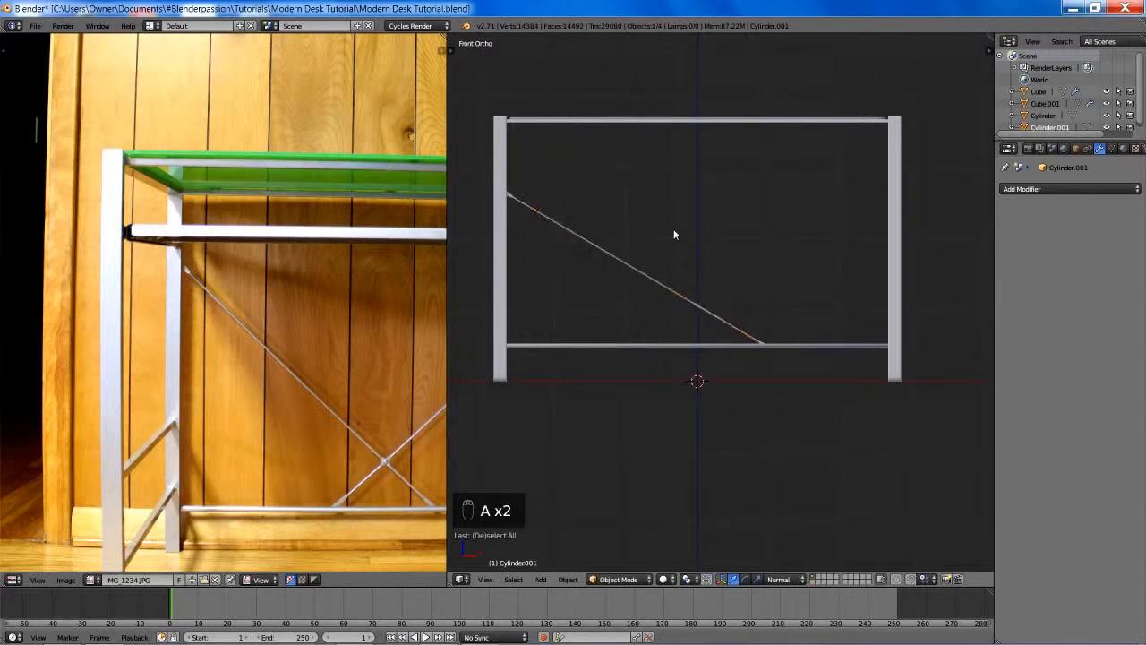
key(ctrl+s)
click(674, 228)
- Select the diagonal rod and move it about 1.41 along global Y to the outer face of the back leg
right_click(628, 261)
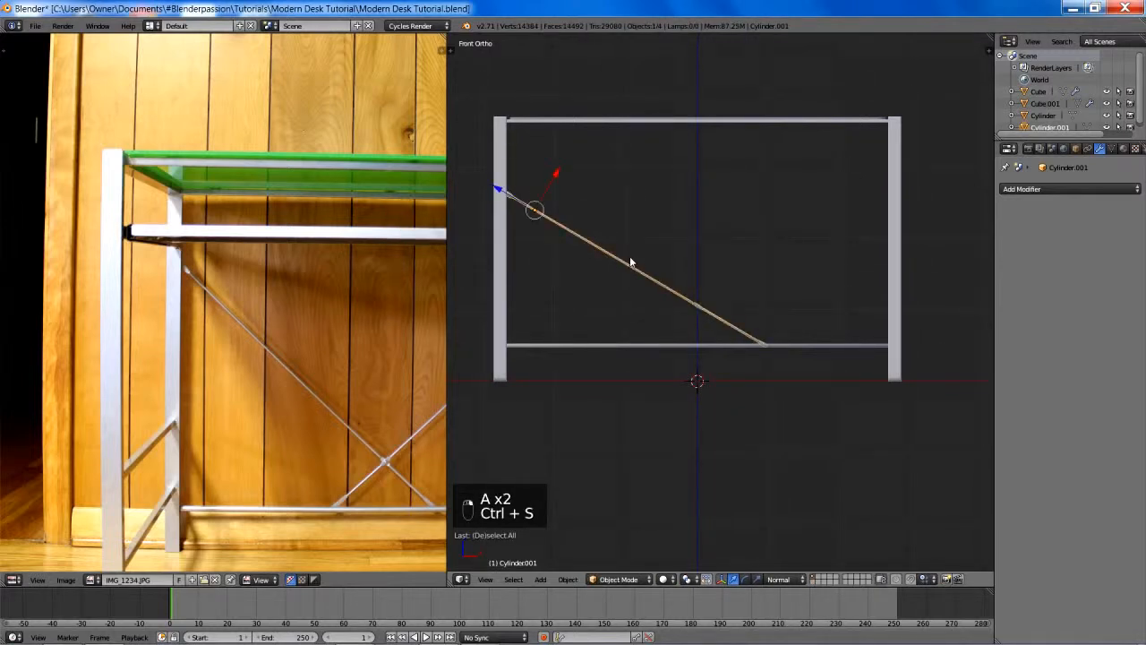
key(KP_3)
shift+middle_drag(709, 234, 590, 258)
scroll(598, 241, up, 2)
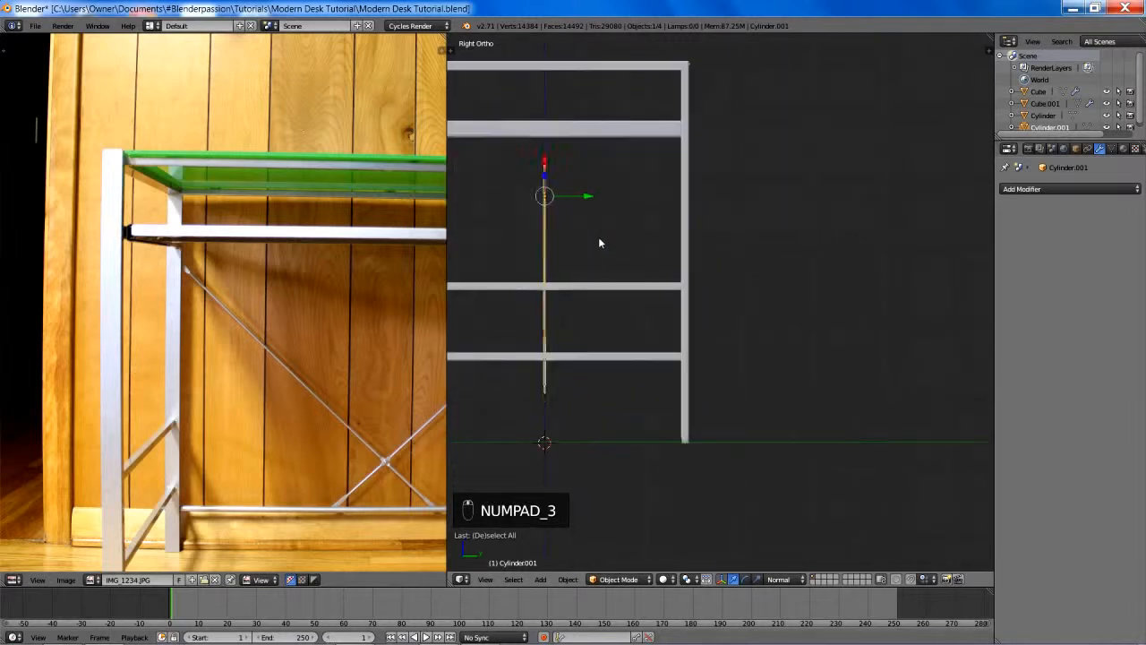
key(g)
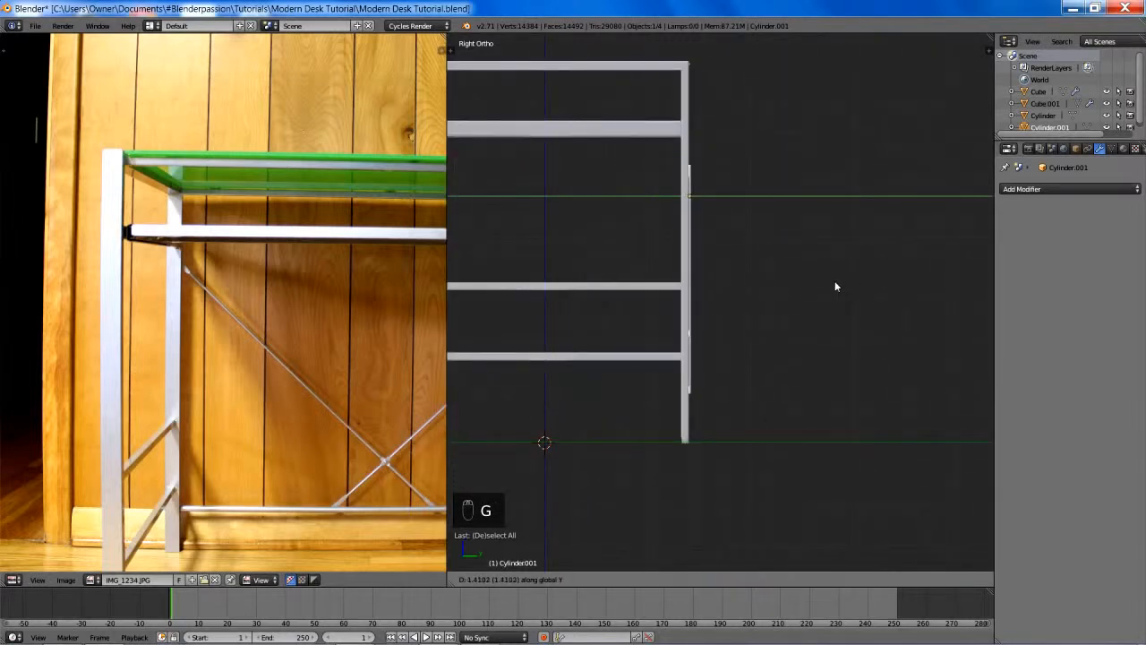
click(833, 283)
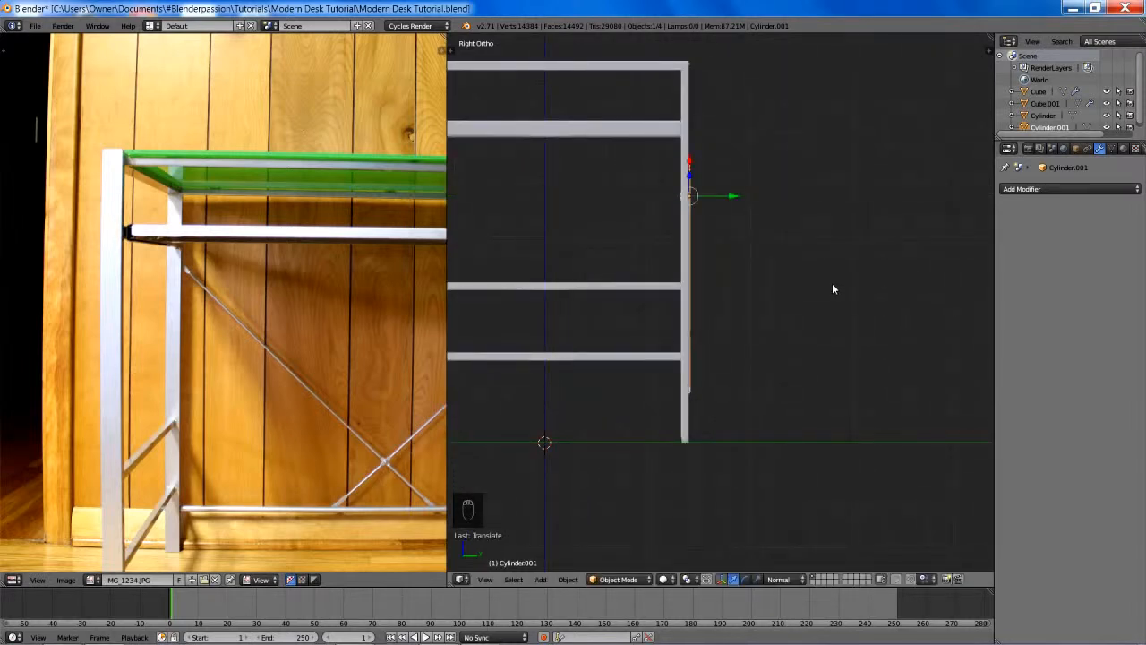
- Fine-tune the rod's position in a wireframe side view so its ends sit closely against the back leg's outer face
shift+middle_drag(816, 265, 804, 179)
scroll(804, 178, up, 9)
key(z)
shift+middle_drag(613, 219, 781, 263)
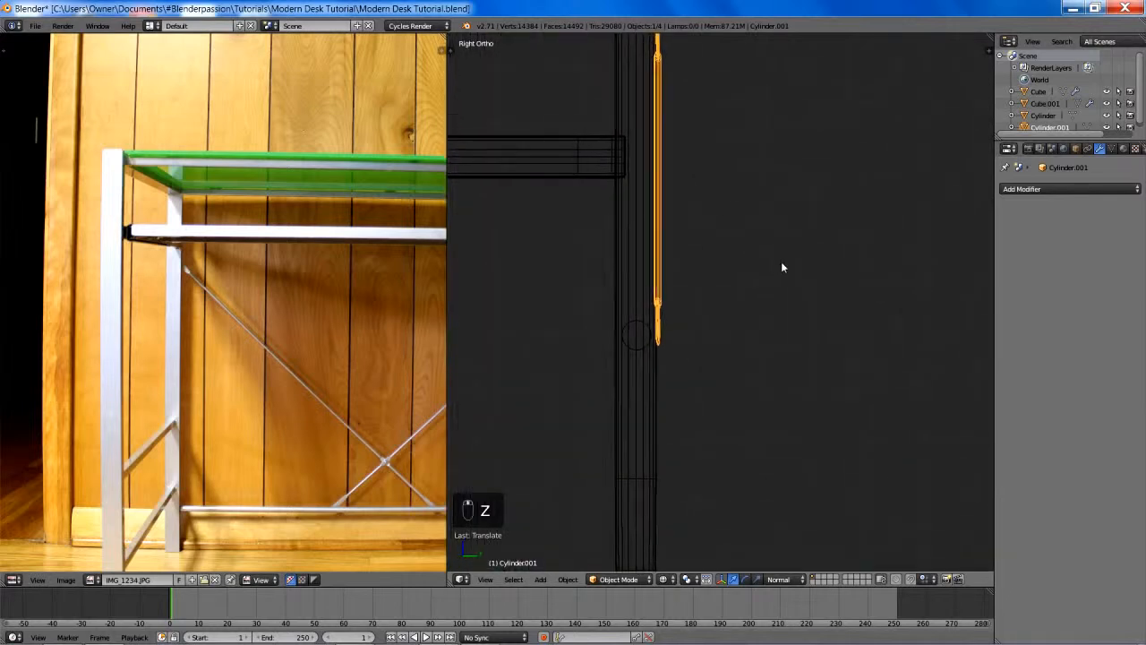
scroll(781, 262, up, 5)
shift+middle_drag(650, 265, 835, 235)
scroll(771, 237, up, 2)
key(g)
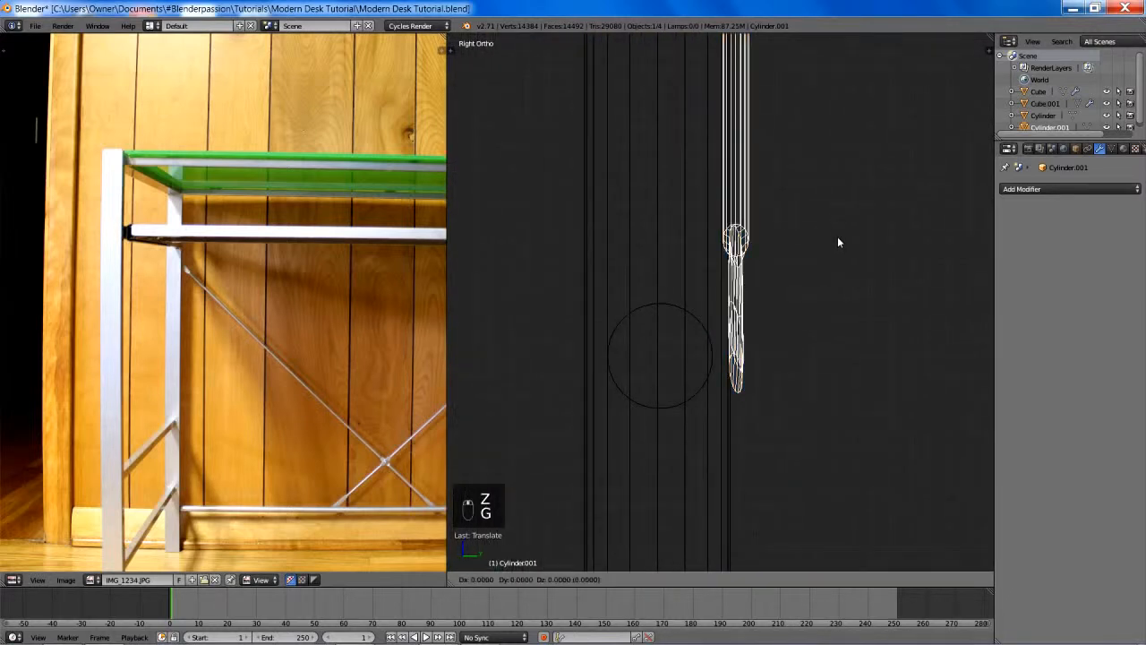
click(661, 282)
scroll(710, 258, down, 11)
key(z)
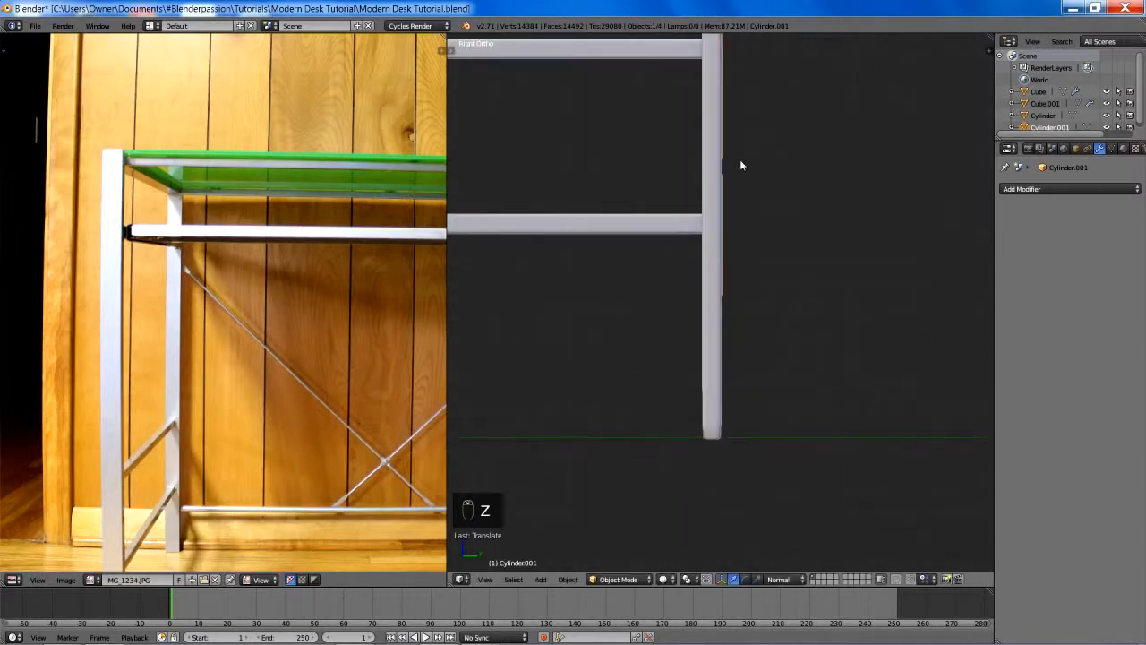
- In the rod's mesh, select the two outermost edge loops at its upper end beside the back leg
shift+middle_drag(742, 165, 779, 362)
scroll(779, 363, down, 4)
shift+middle_drag(772, 292, 768, 358)
scroll(762, 269, up, 2)
middle_drag(761, 257, 722, 266)
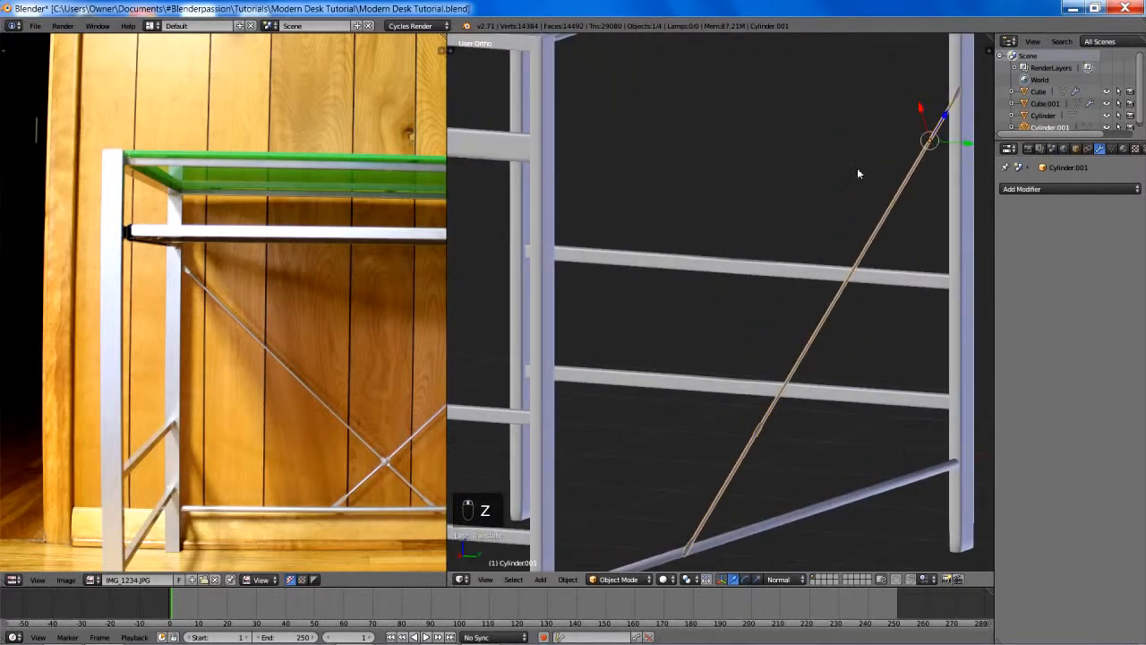
shift+middle_drag(857, 168, 613, 367)
scroll(618, 362, up, 11)
key(Tab)
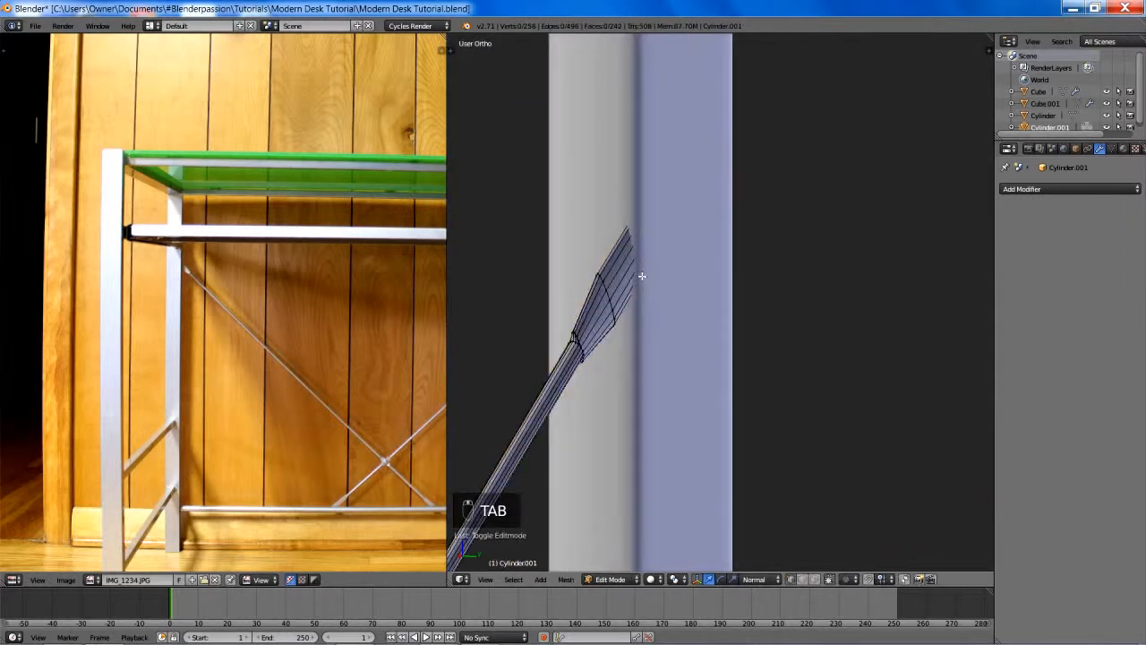
key(z)
key(b)
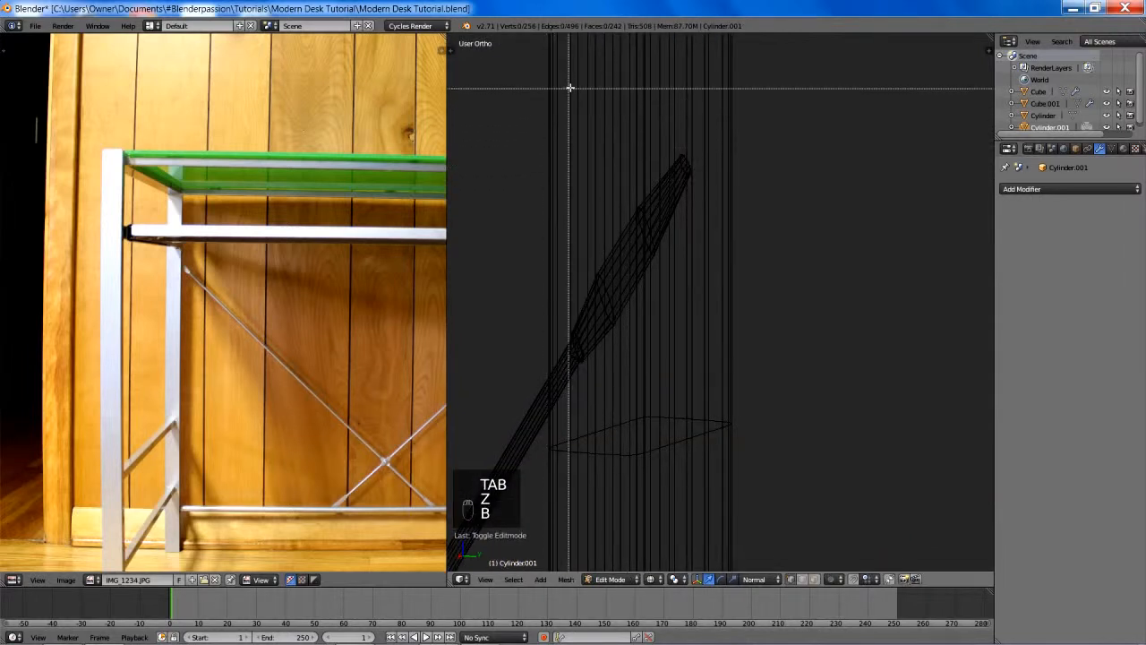
drag(675, 114, 752, 192)
key(b)
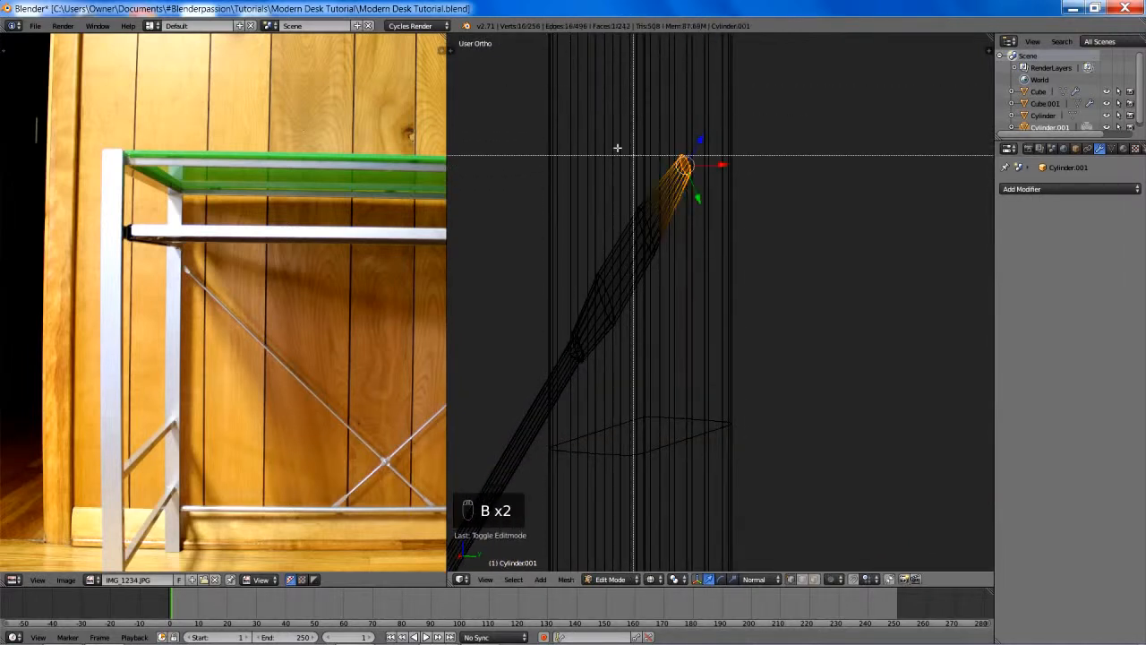
drag(610, 146, 728, 262)
- Enable proportional editing and set the transform orientation to Global, with the rod's upper end in a solid close-up
key(p)
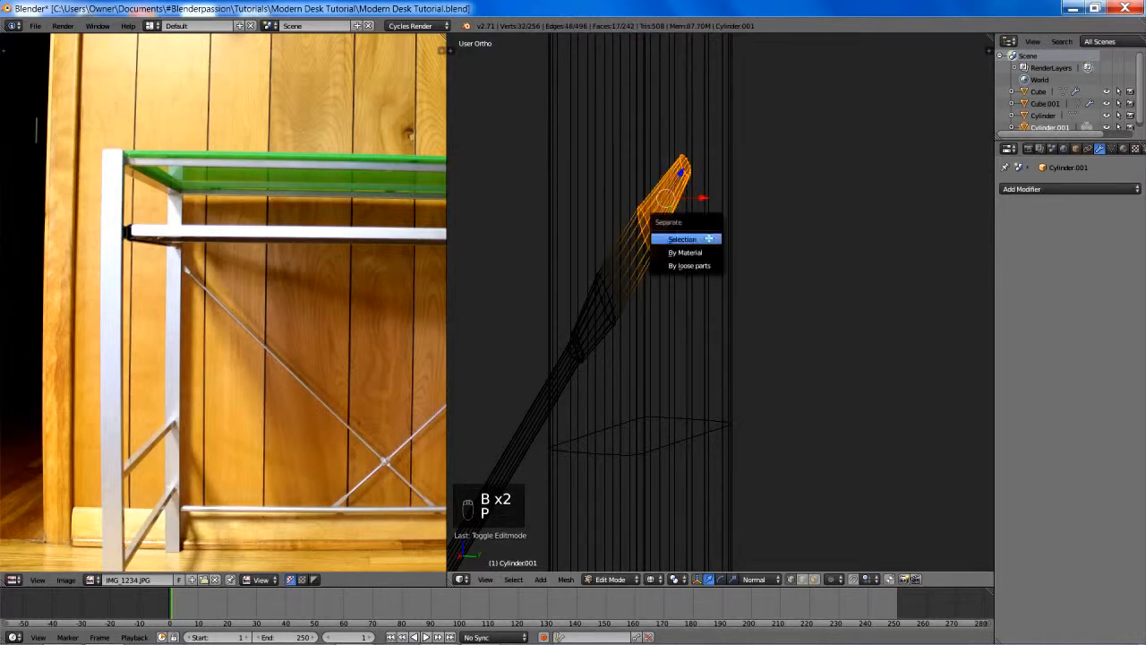
click(708, 237)
key(o)
key(z)
mouse_move(754, 345)
middle_down()
mouse_move(770, 352)
mouse_move(744, 354)
middle_up()
key(KP_Decimal)
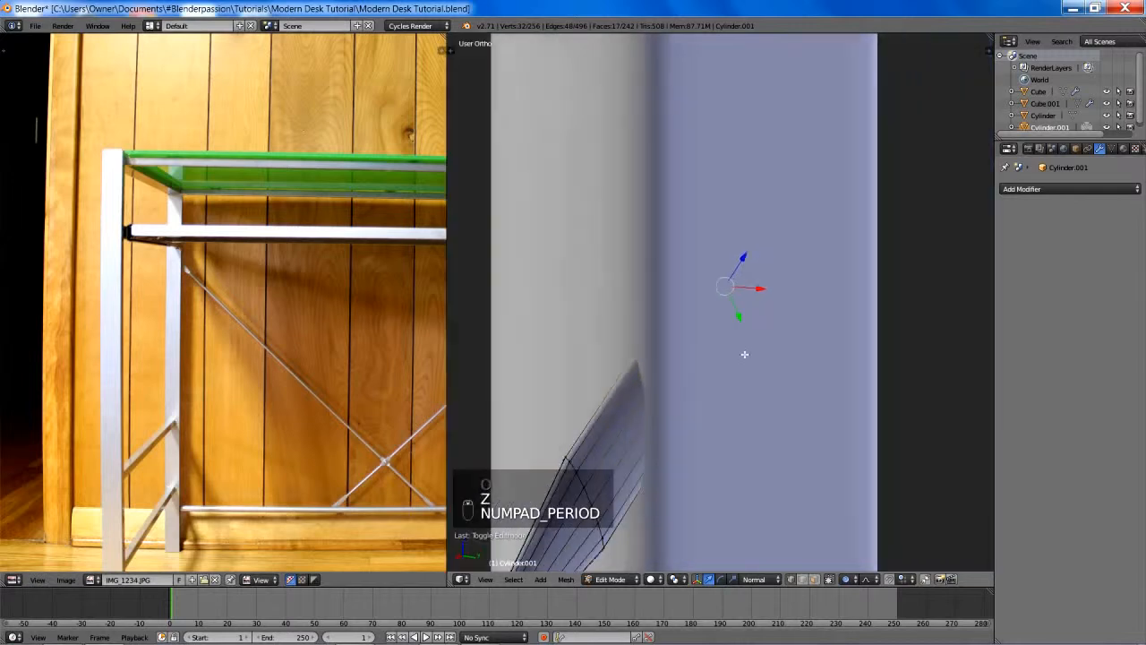
key(alt+space)
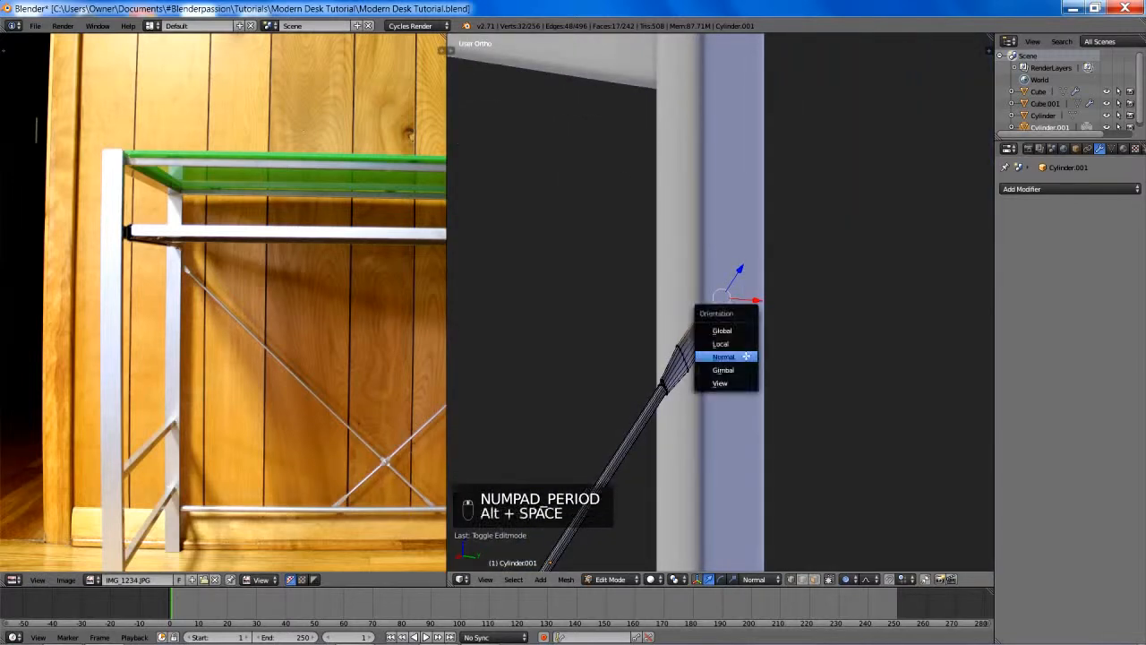
click(721, 332)
middle_drag(721, 332, 762, 342)
- Move the selected upper end of the rod about 0.009 along global Y with a smooth proportional size near 0.22, leaving nothing selected
key(g)
middle_click(763, 342)
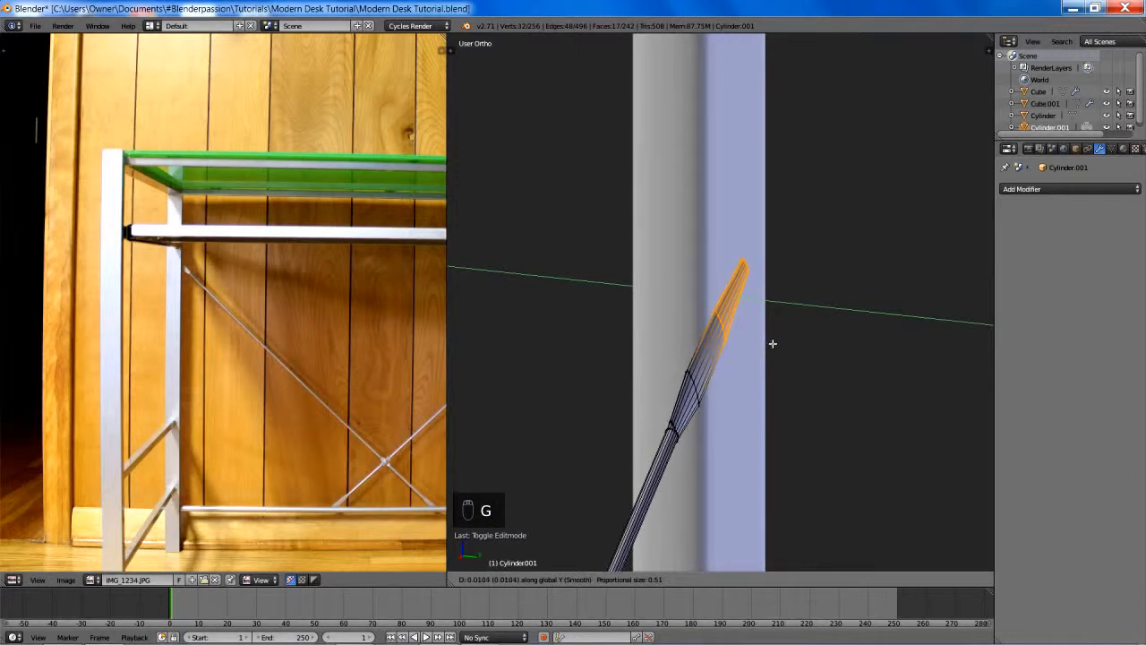
scroll(767, 341, up, 11)
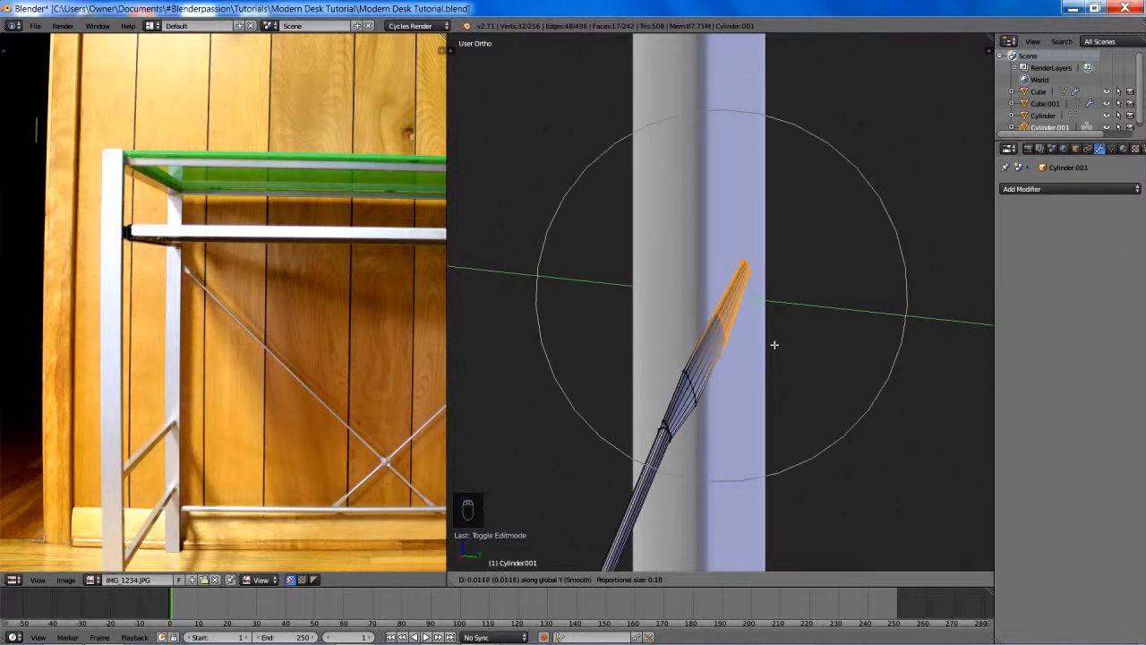
scroll(775, 344, down, 2)
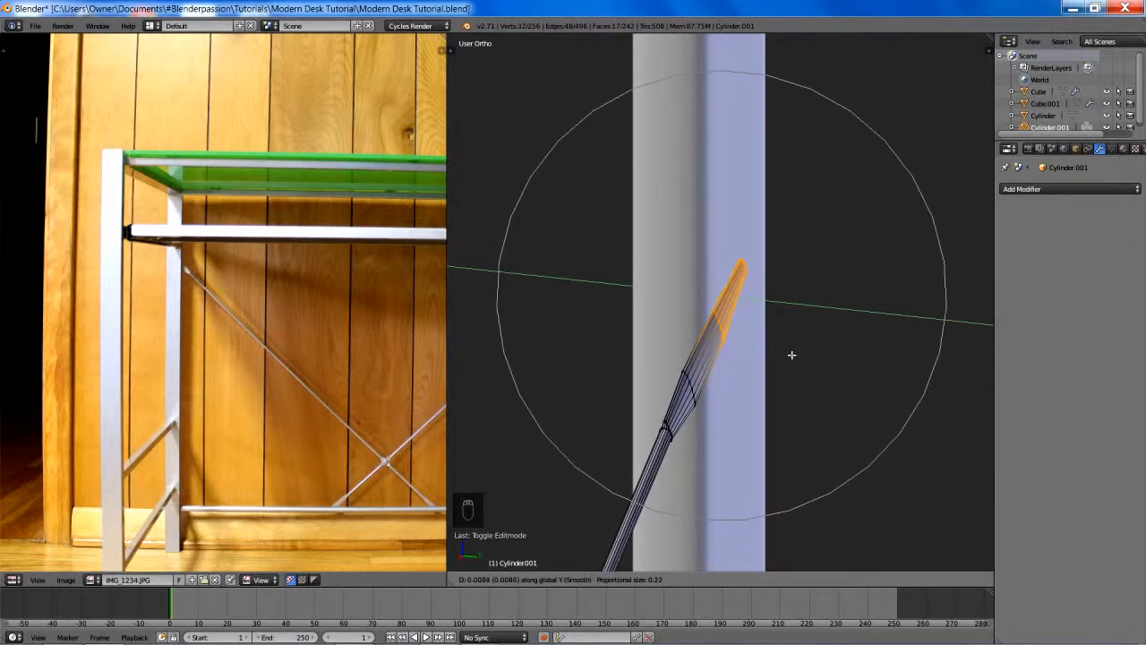
click(786, 351)
mouse_move(776, 358)
shift+middle_down()
mouse_move(747, 373)
mouse_move(793, 374)
mouse_move(737, 358)
mouse_move(682, 363)
shift+middle_up()
scroll(746, 373, up, 1)
scroll(786, 372, up, 3)
key(z)
key(z)
scroll(682, 363, down, 5)
key(a)
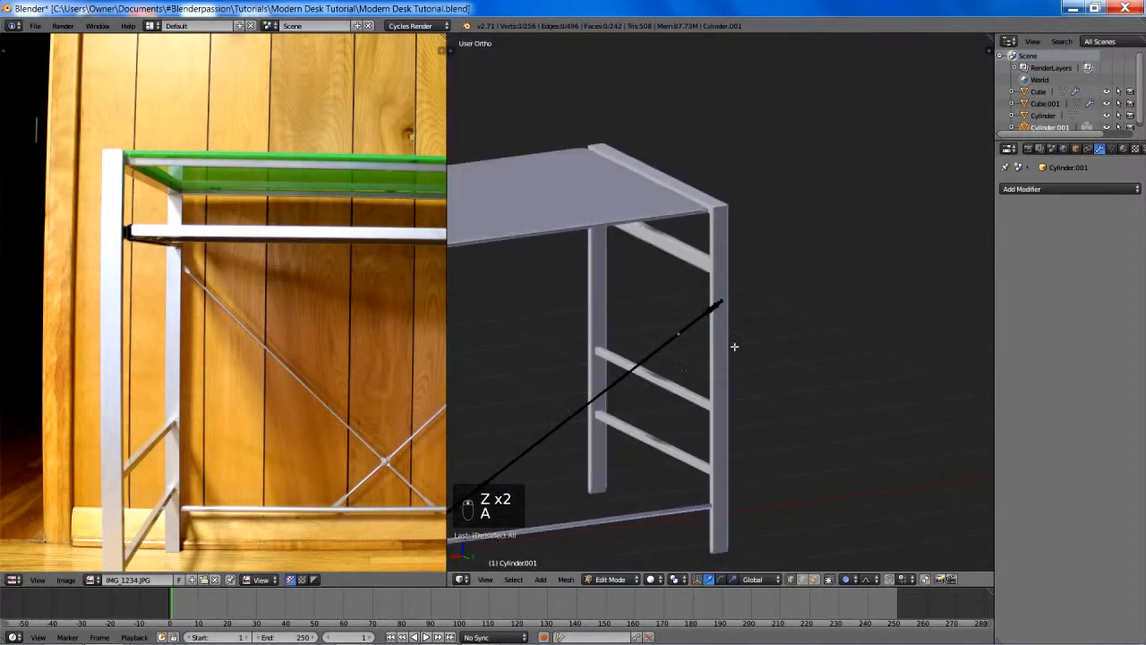
- In wireframe, select the two outermost edge loops at the rod's upper end and set the transform orientation to Normal
scroll(734, 345, up, 8)
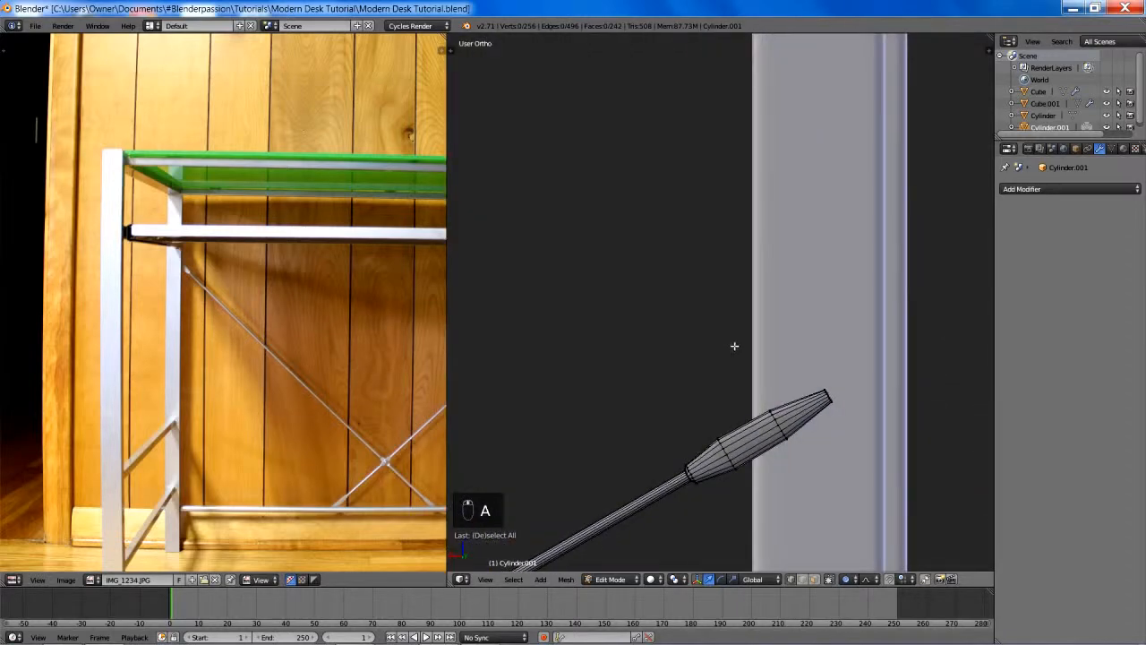
middle_drag(734, 346, 737, 351)
key(z)
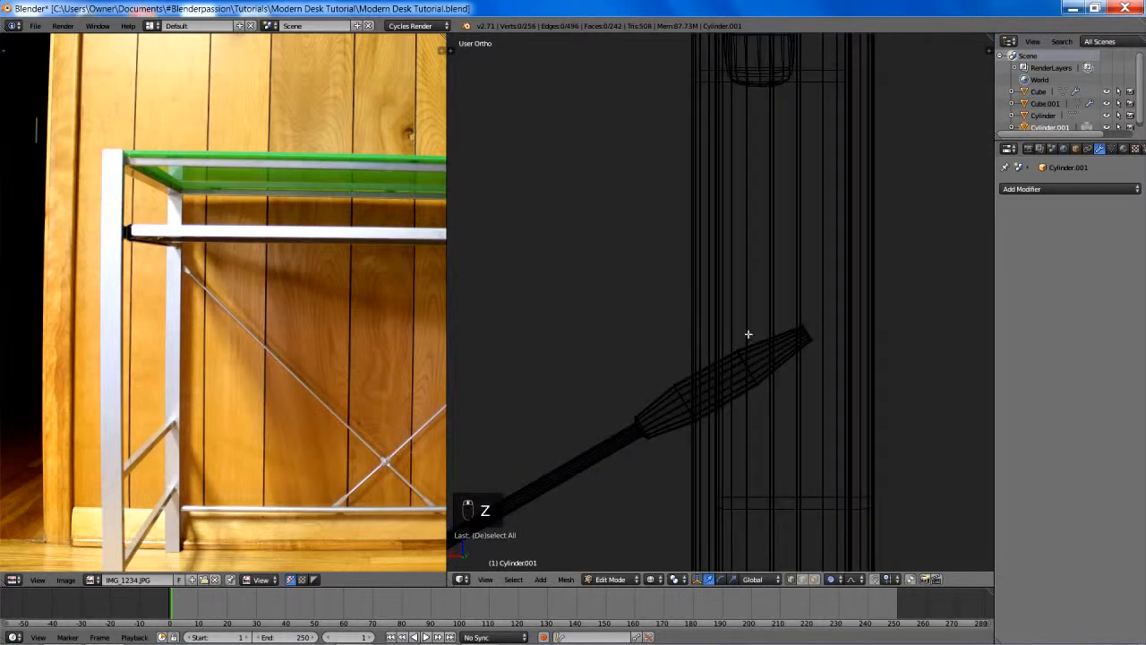
key(a)
key(a)
key(a)
key(b)
drag(724, 306, 868, 424)
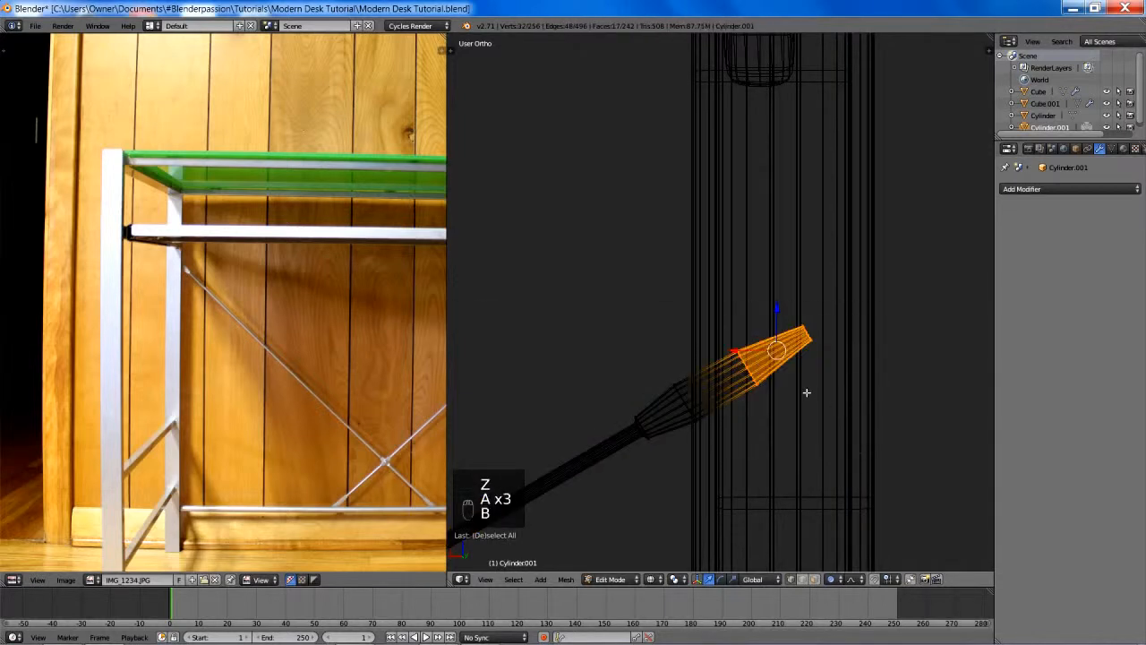
key(alt+space)
click(785, 410)
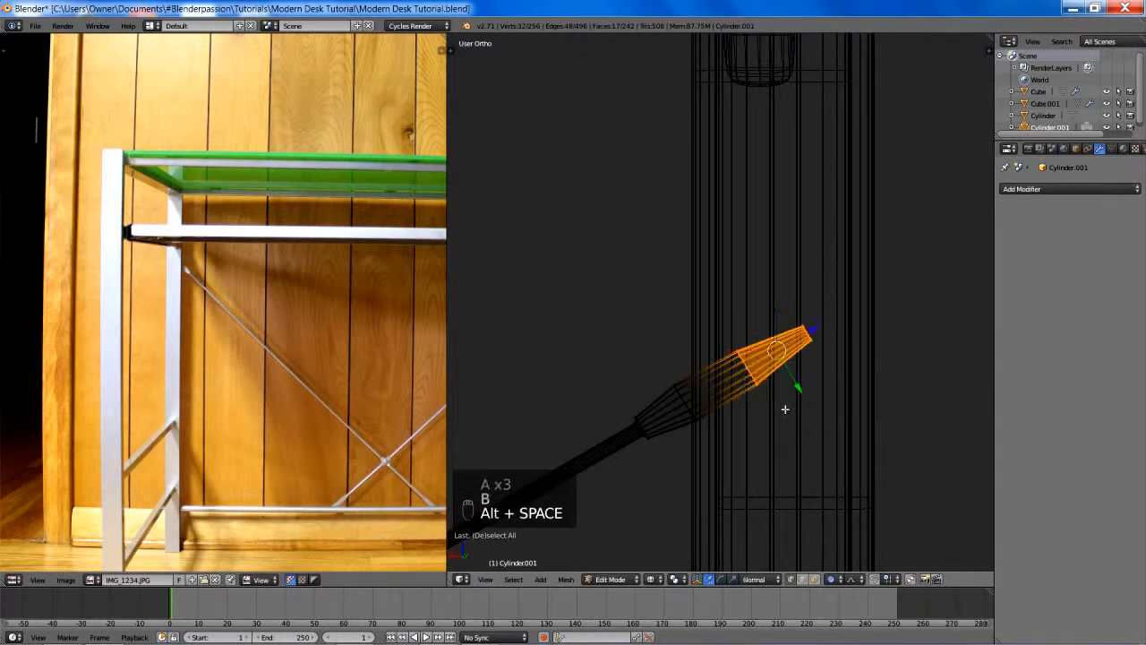
- Turn off proportional editing, add the third edge loop to the selection and move the flattened end about 0.023 along normal Z
shift+middle_drag(798, 385, 756, 375)
key(g)
right_click(757, 375)
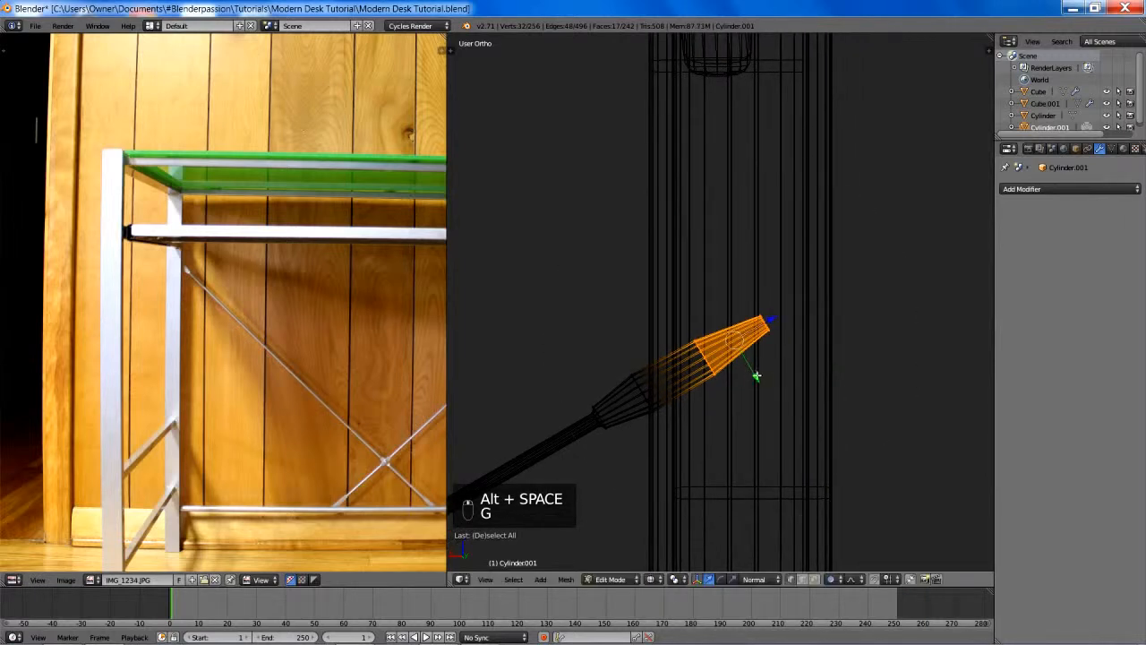
key(o)
key(b)
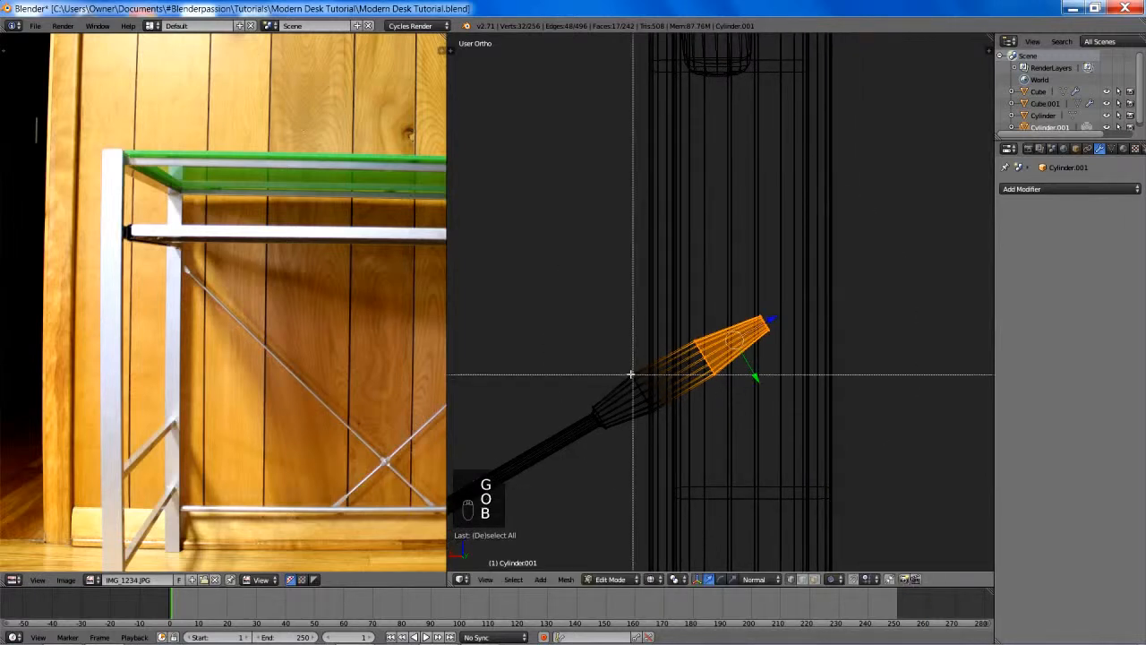
drag(629, 361, 700, 434)
key(g)
key(z)
key(z)
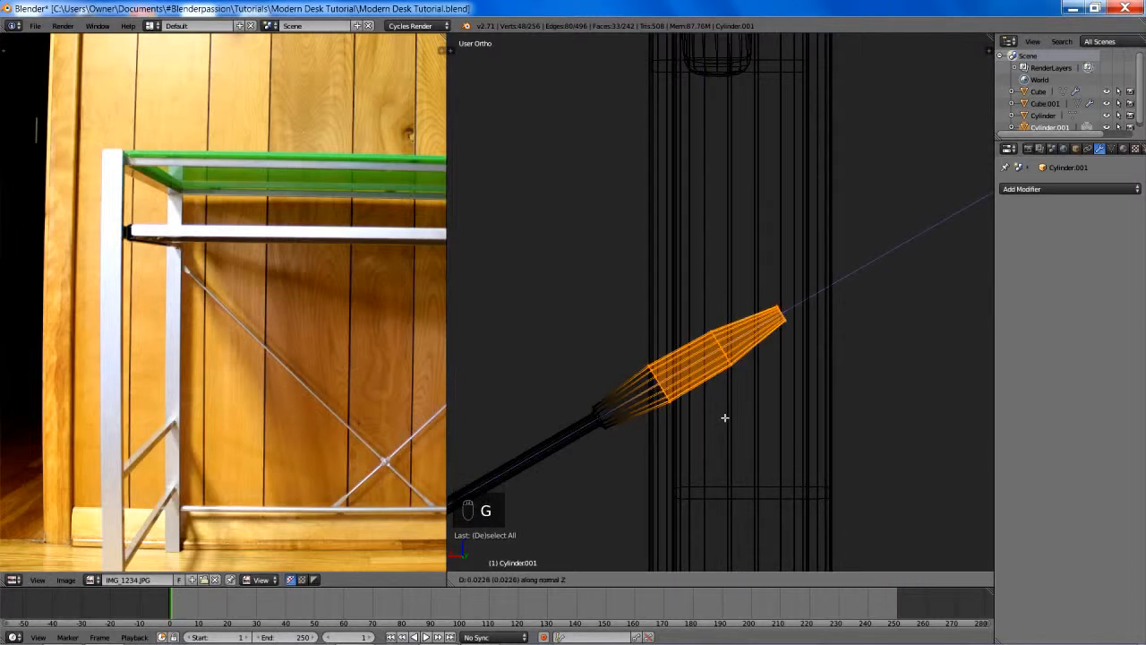
click(724, 417)
- Select only the two outermost edge loops of the rod's upper end and move them slightly outward along normal Z
key(a)
drag(707, 289, 824, 389)
key(g)
key(z)
key(z)
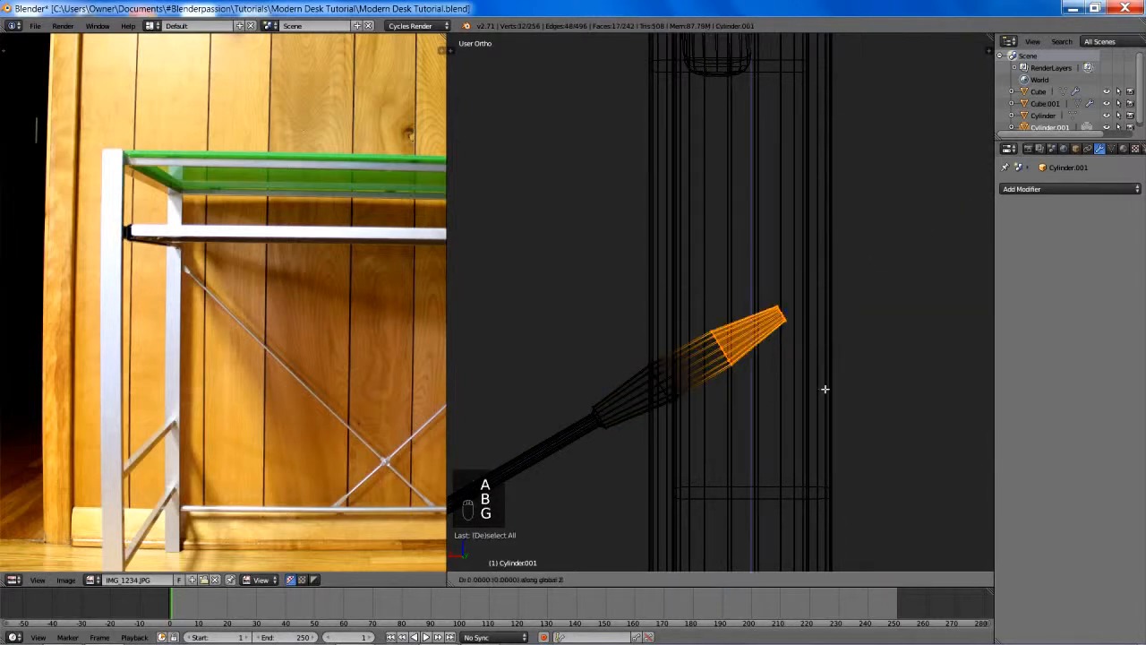
click(967, 327)
- Select just the tip of the rod's upper end and extend it about 0.011 along normal Z, leaving nothing selected
key(a)
key(b)
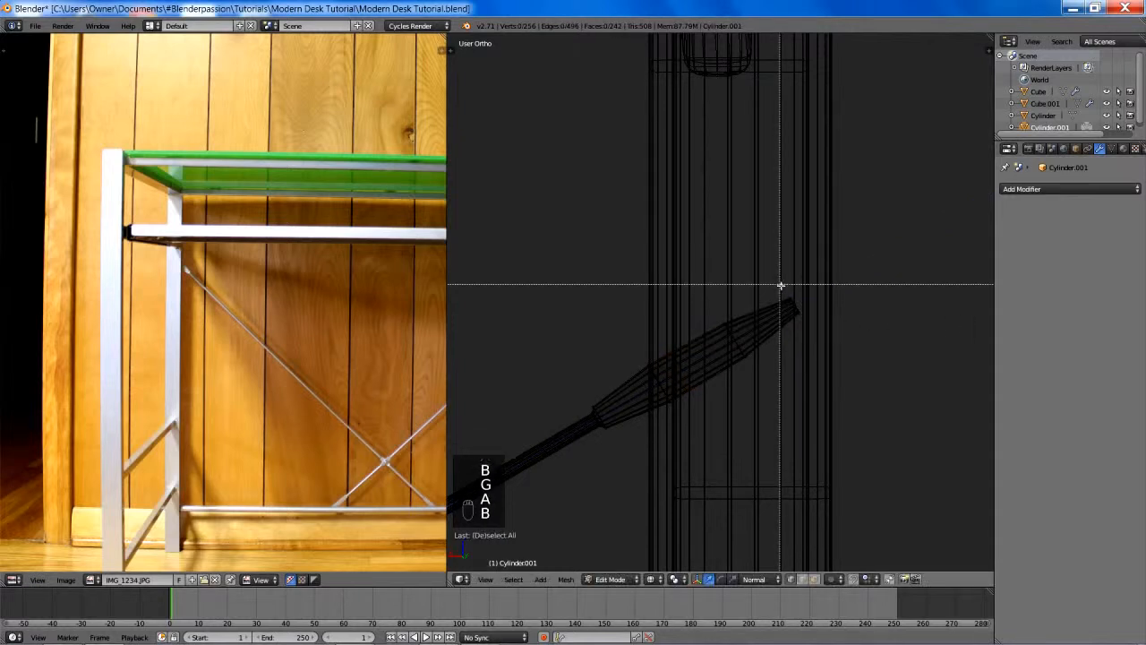
right_click(783, 287)
key(z)
scroll(825, 313, down, 3)
scroll(820, 313, up, 1)
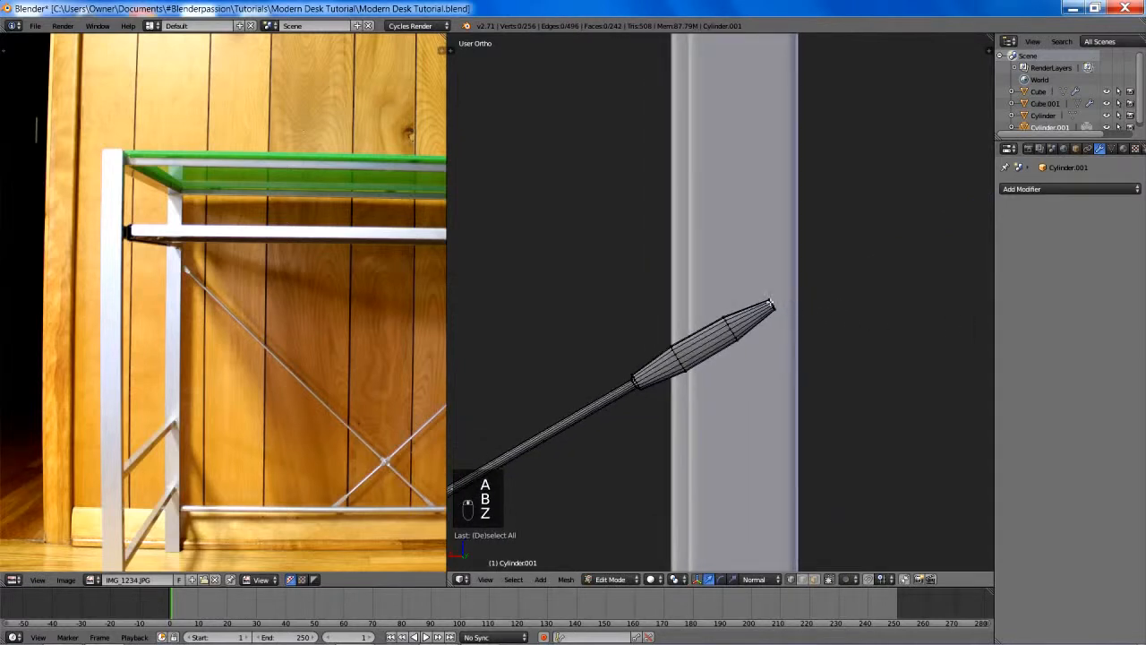
key(z)
key(b)
drag(780, 290, 835, 353)
key(g)
key(z)
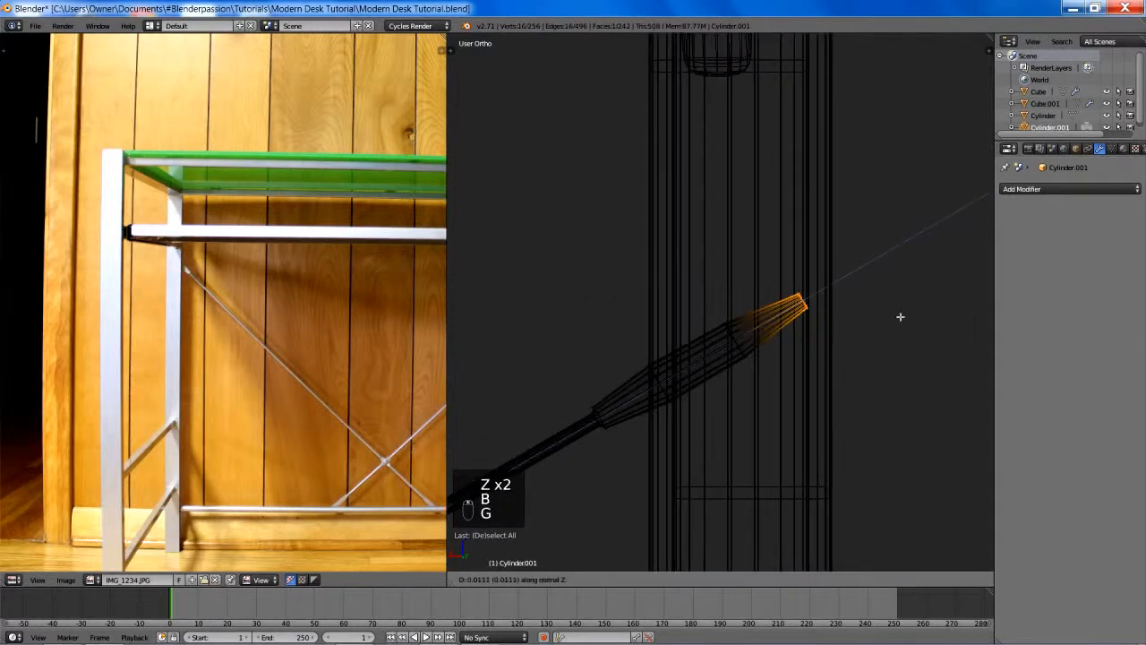
click(900, 310)
key(a)
- Check the reshaped rod against the whole desk frame in solid shading and return to Object Mode
scroll(788, 350, down, 7)
key(z)
scroll(725, 357, down, 4)
middle_drag(716, 358, 895, 335)
scroll(873, 354, down, 2)
shift+middle_drag(790, 389, 756, 378)
middle_drag(756, 378, 604, 279)
key(Tab)
- Snap the 3D cursor to the two edge loops of the rod's flattened middle section and set the rod's origin to it
key(KP_1)
scroll(672, 335, up, 7)
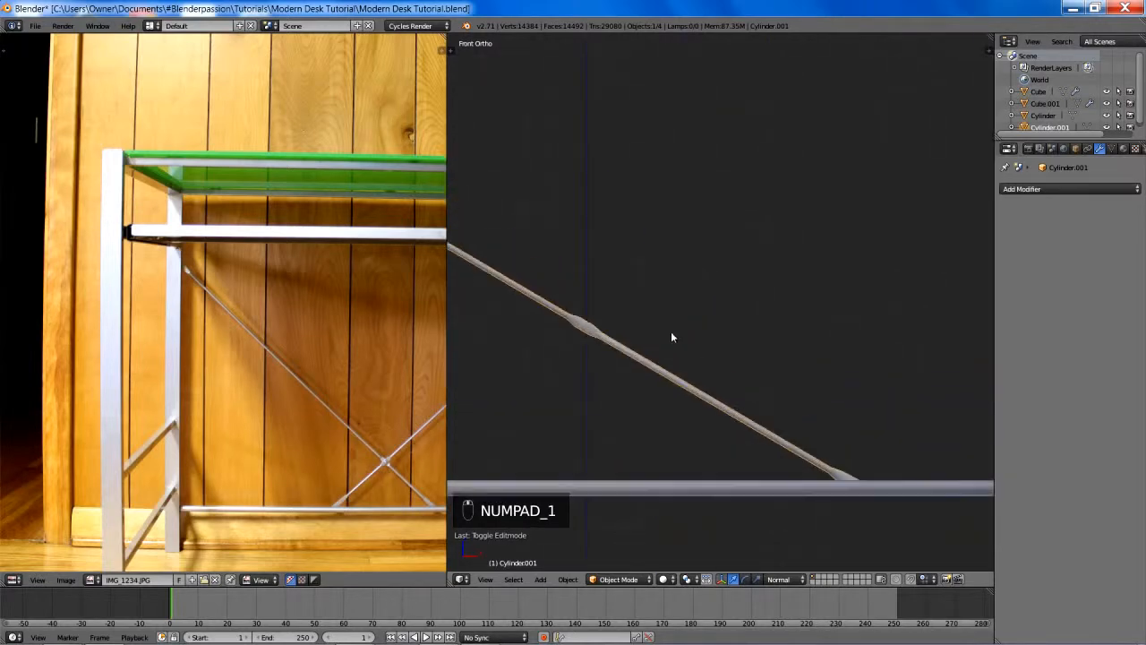
key(Tab)
scroll(762, 264, up, 4)
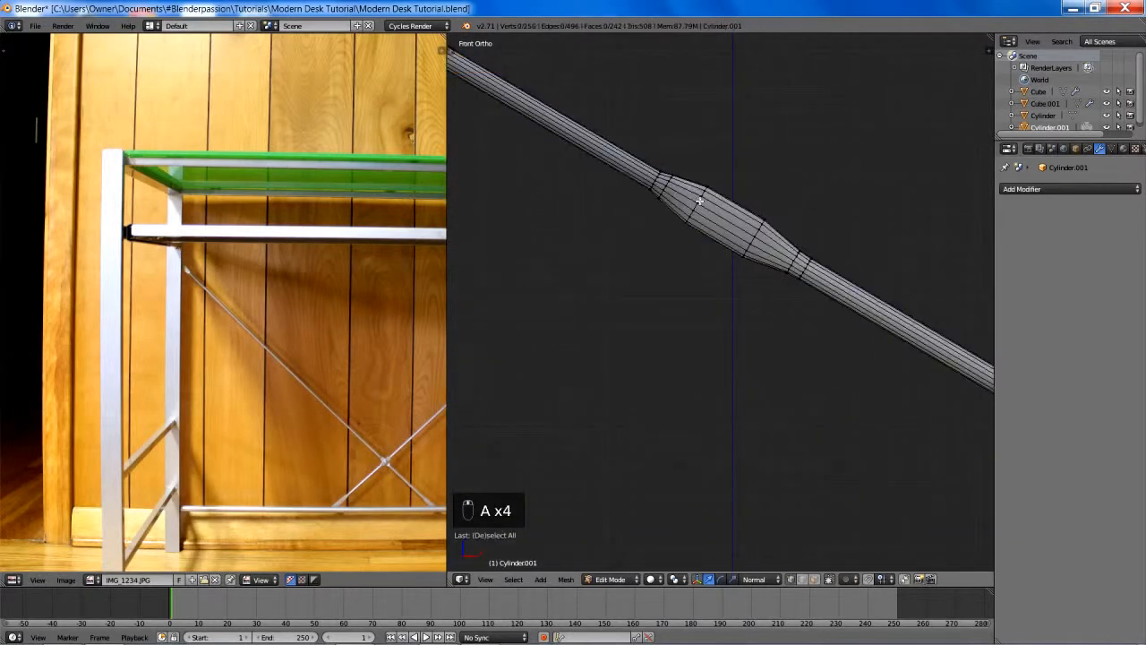
alt+right_click(694, 207)
alt+shift+right_click(752, 239)
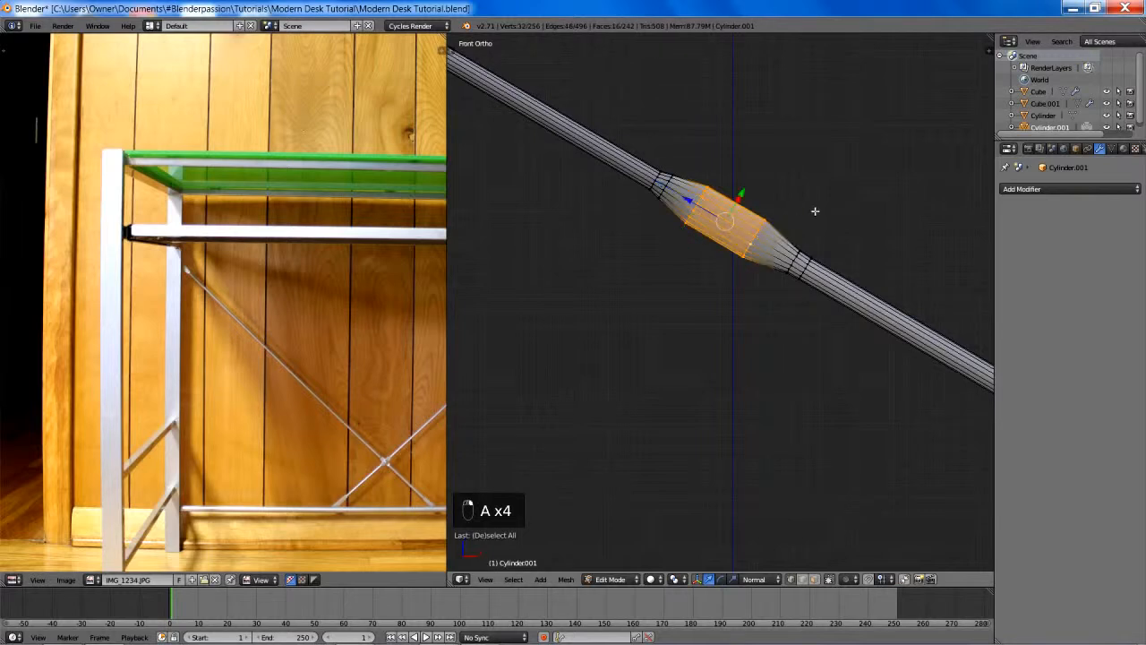
key(shift+s)
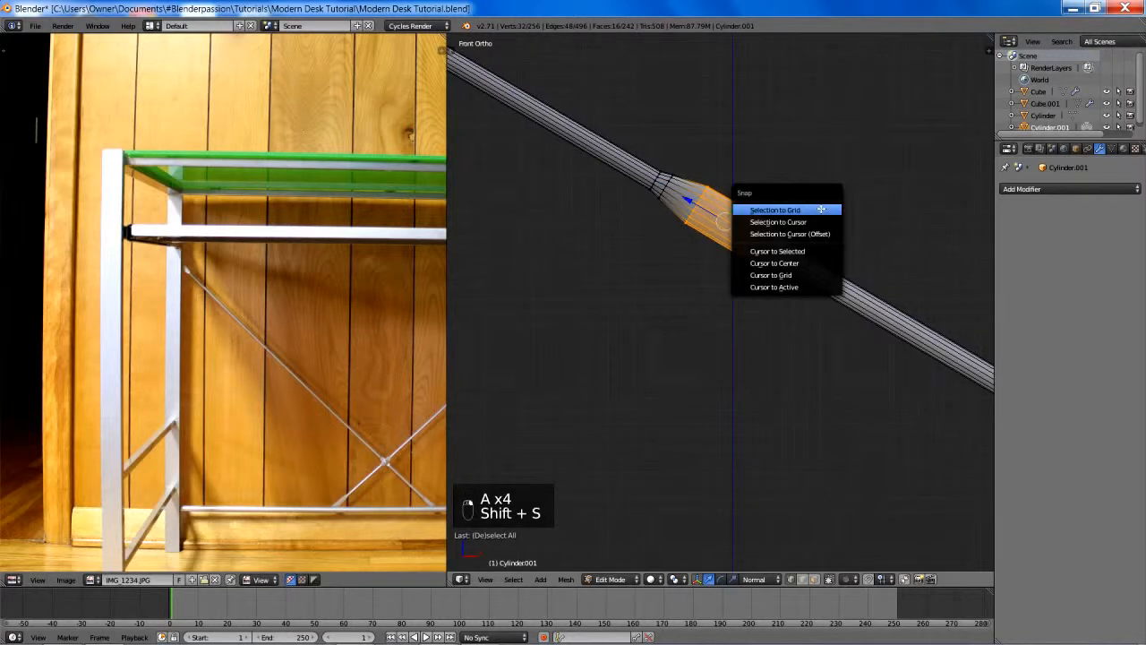
click(795, 257)
key(Tab)
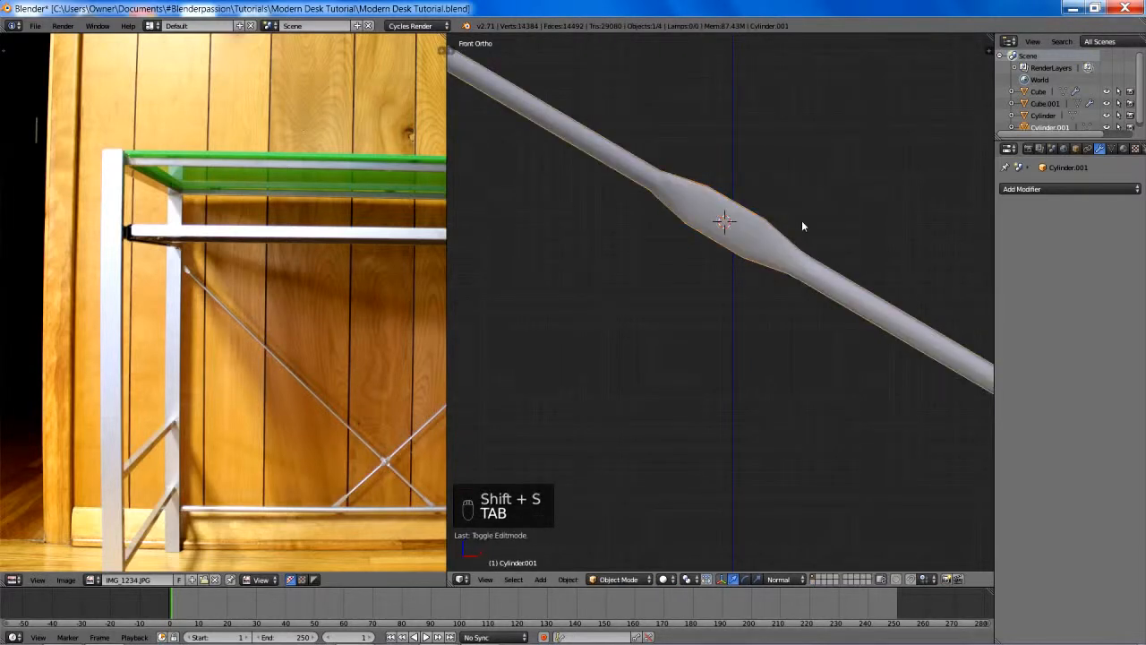
key(ctrl+alt+shift+c)
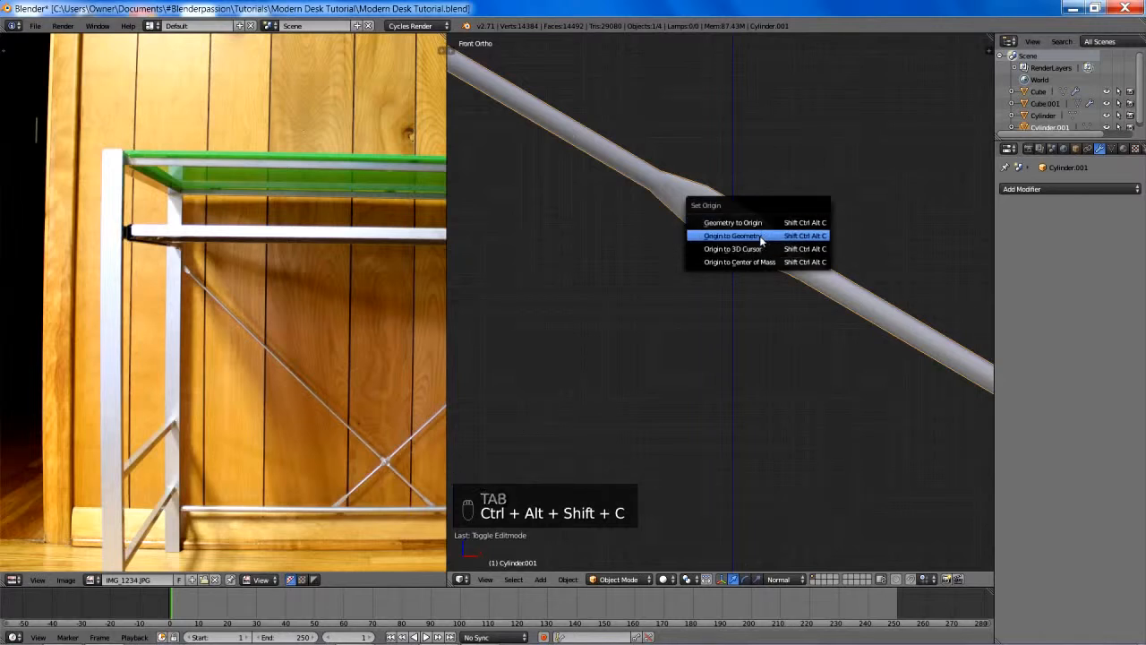
click(766, 247)
- Duplicate the diagonal rod in place and mirror the copy's entire mesh by scaling it -1 along global X
scroll(766, 244, down, 5)
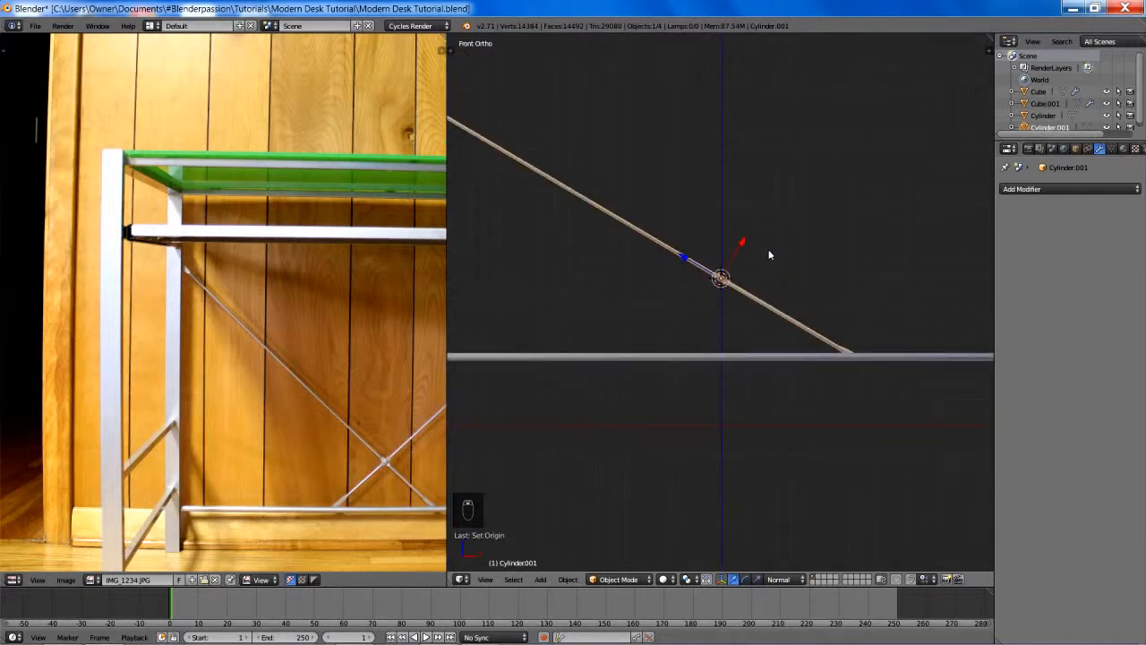
scroll(769, 255, down, 5)
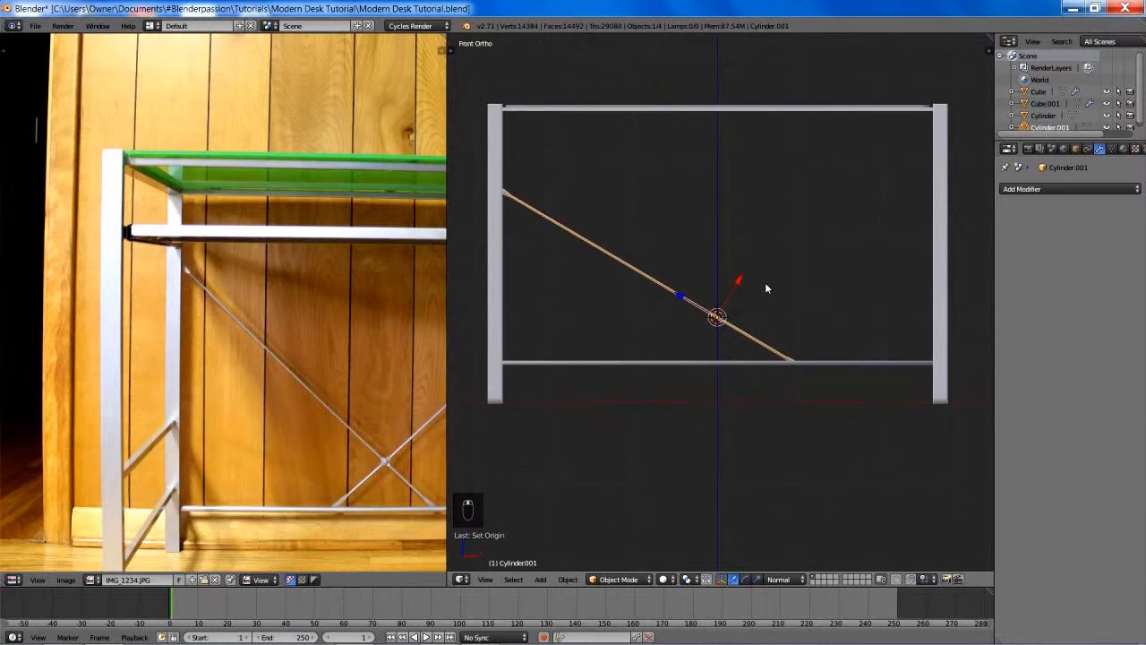
key(shift+d)
right_click(766, 287)
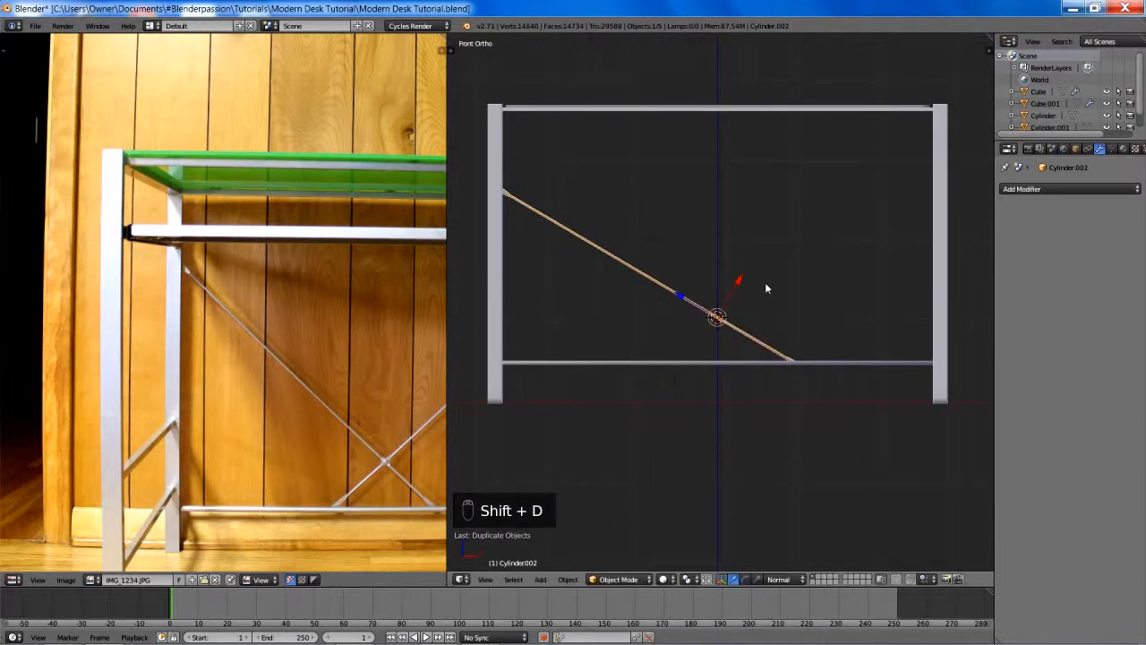
key(Tab)
key(a)
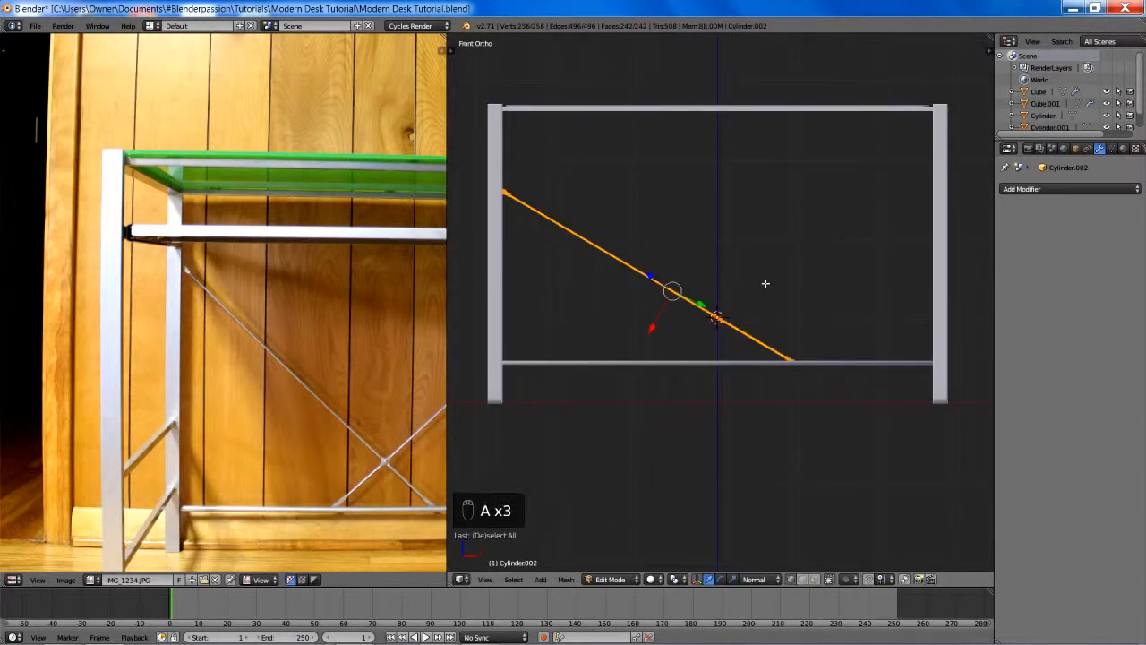
text(x)
text(-1)
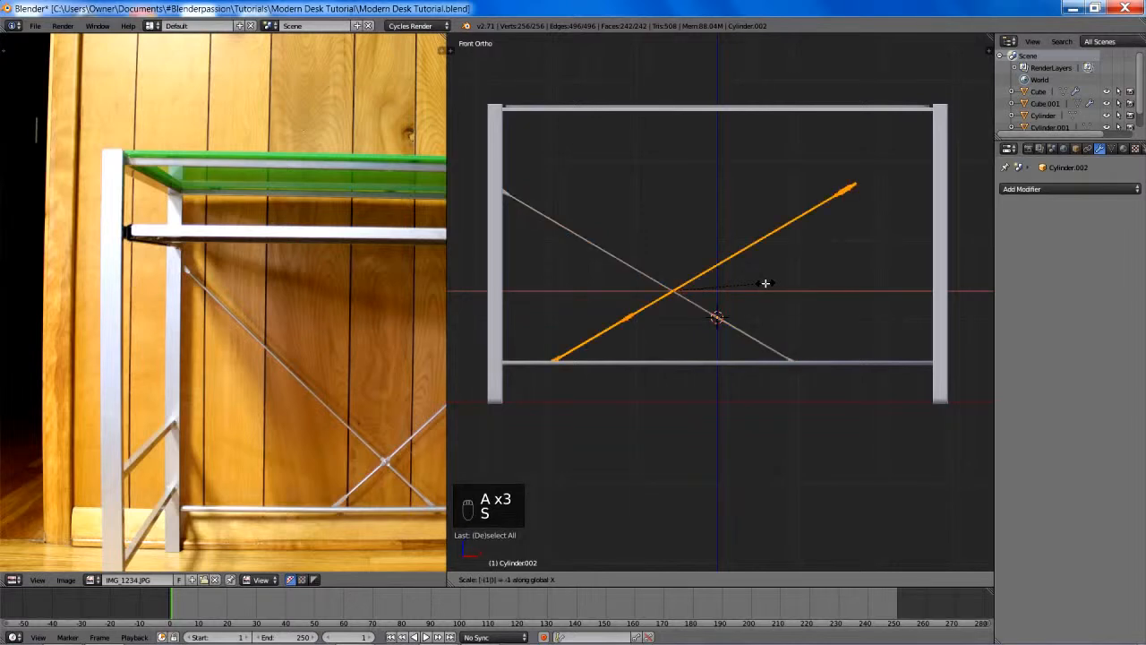
key(Return)
key(Tab)
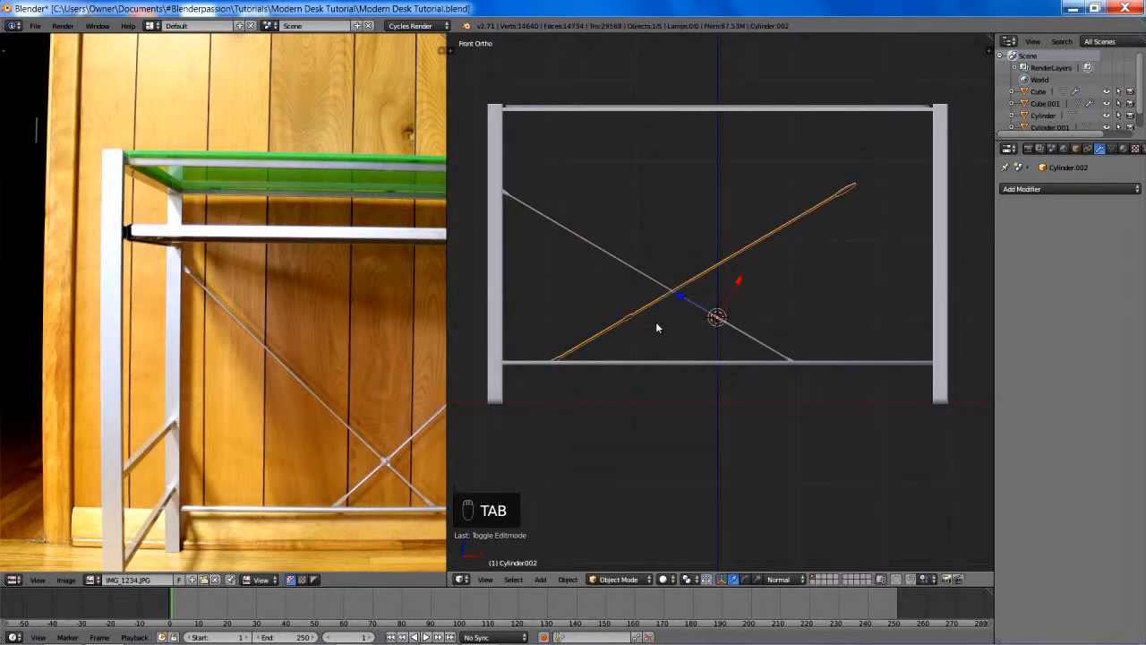
- Set the transform orientation to Global and recalculate the mirrored rod's normals to be consistent
key(alt+space)
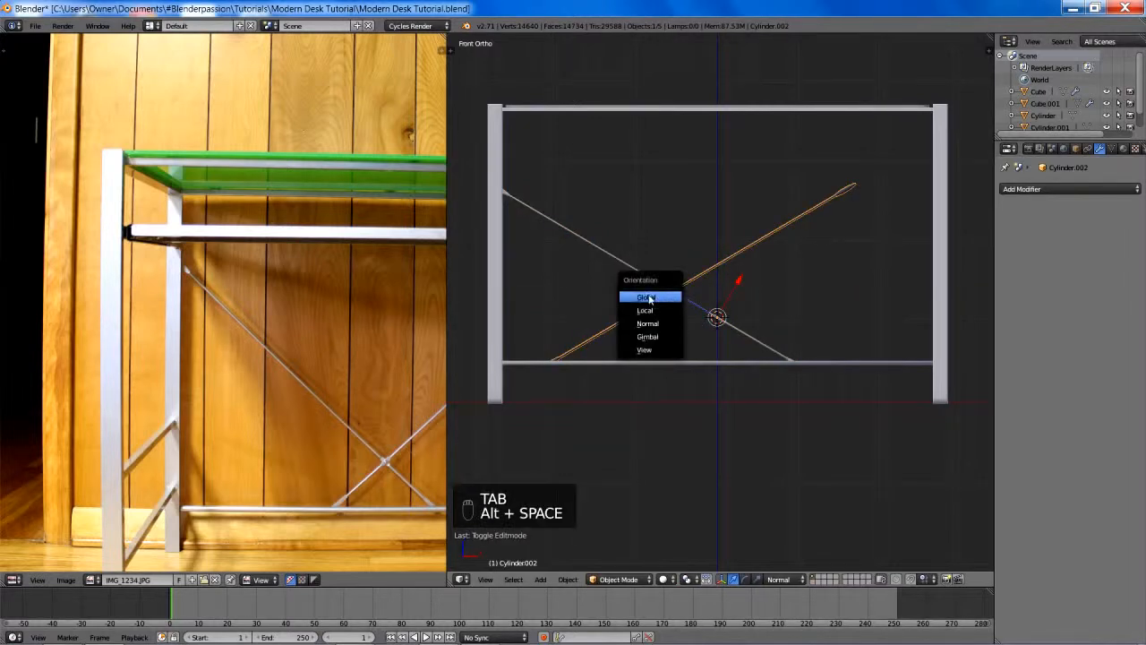
click(668, 297)
key(Tab)
key(ctrl+n)
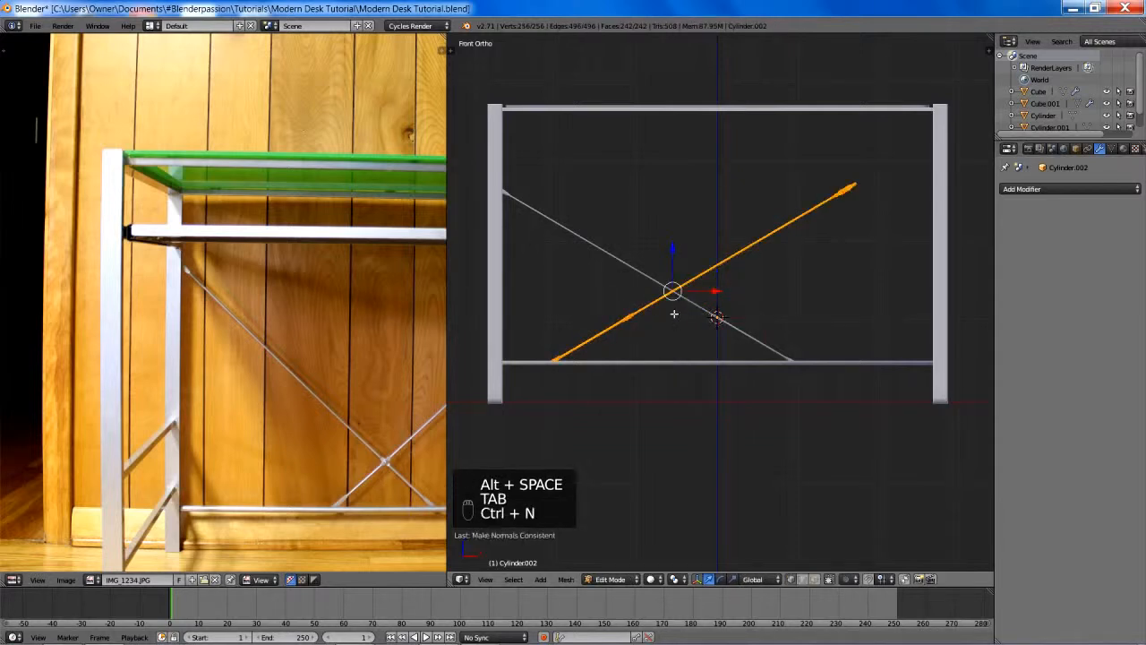
key(Tab)
- Move the mirrored rod's mesh along global X to the opposite back leg, crossing the first rod at the 3D cursor
key(g)
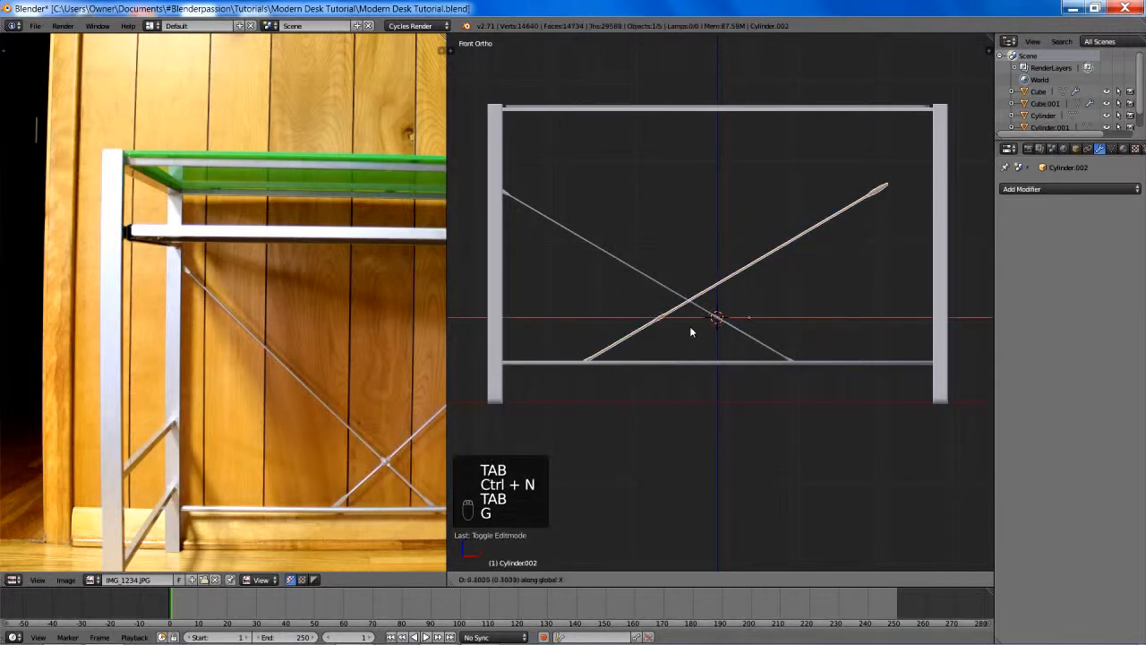
right_click(805, 318)
key(Tab)
key(g)
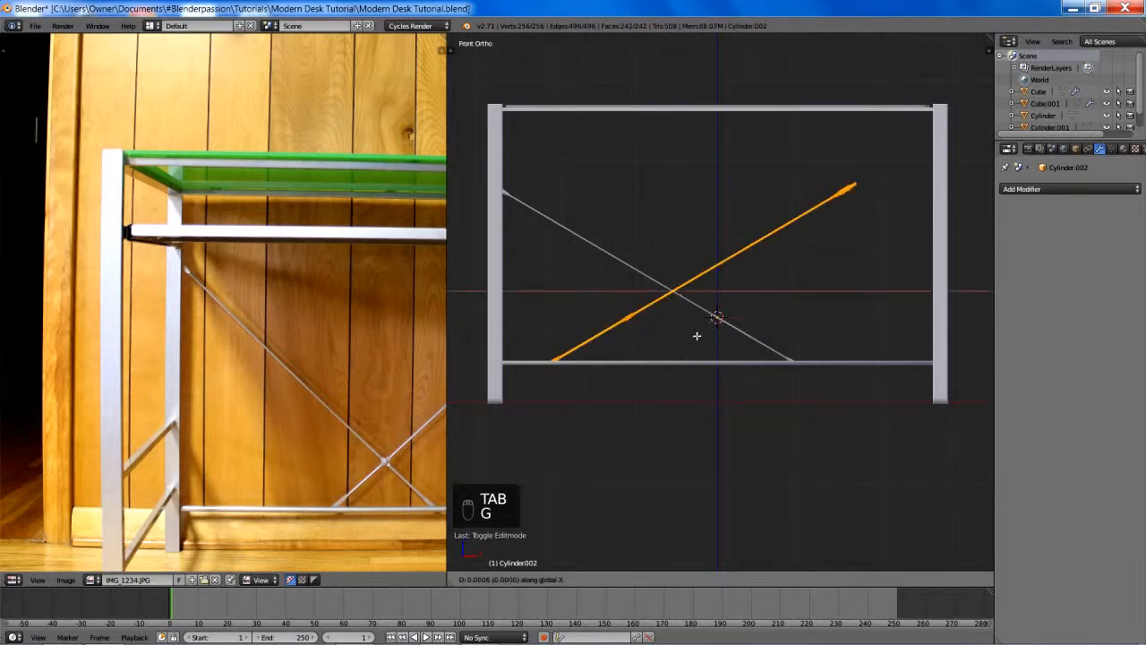
click(783, 351)
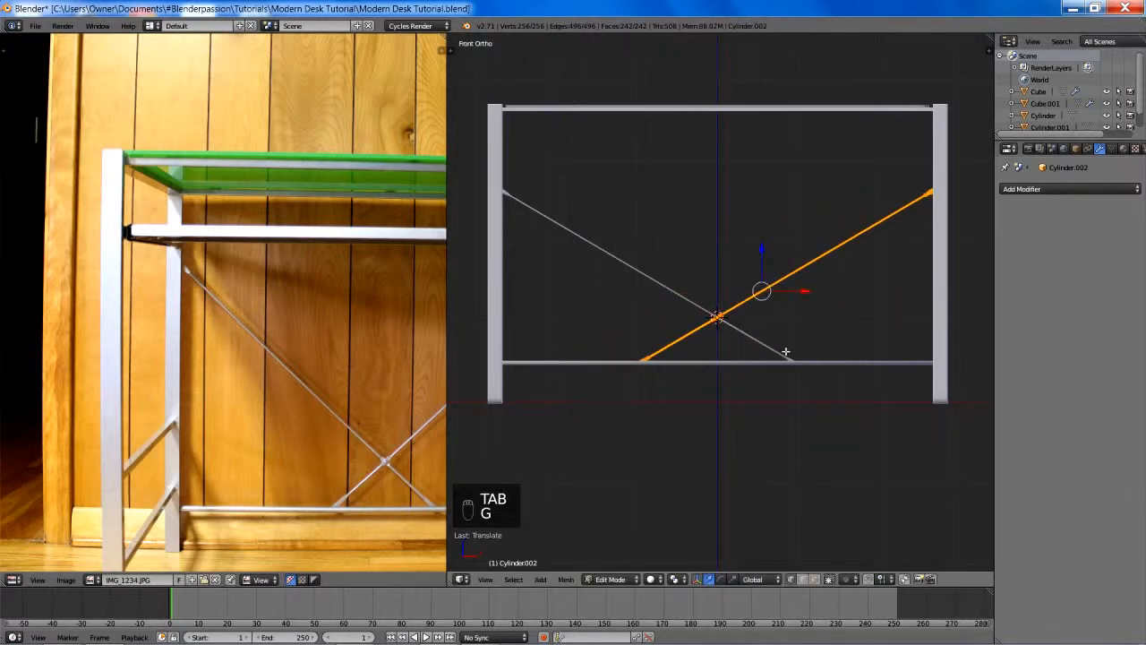
- Nudge the mirrored rod's mesh slightly along global X to center its flattened middle section over the crossing point
scroll(785, 353, up, 8)
scroll(788, 269, up, 3)
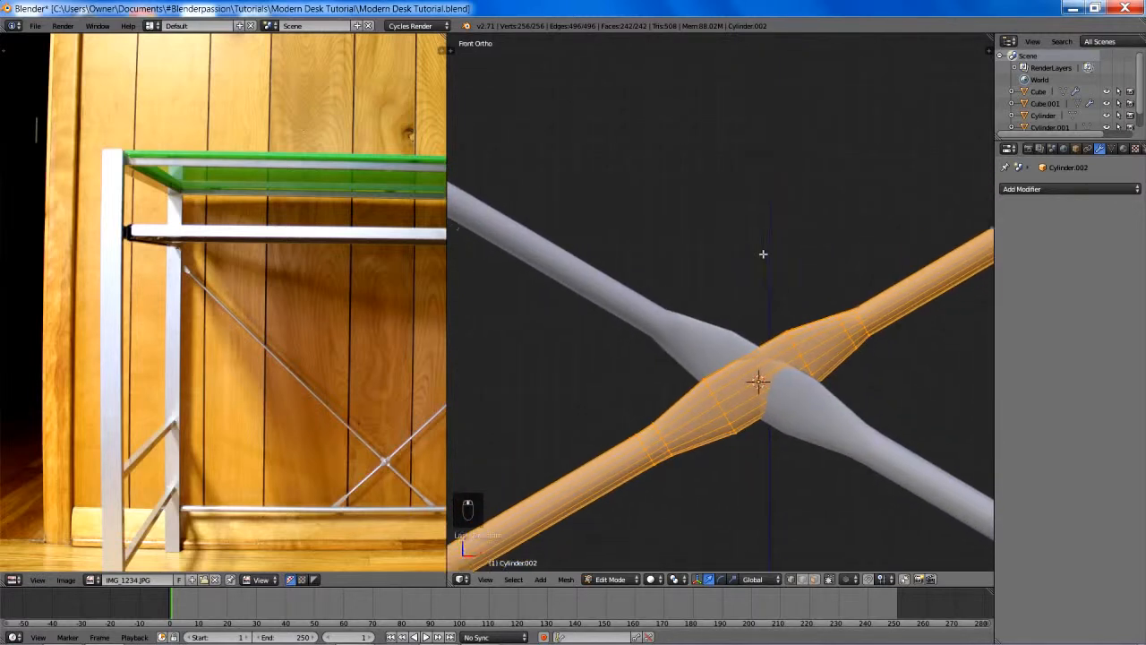
key(g)
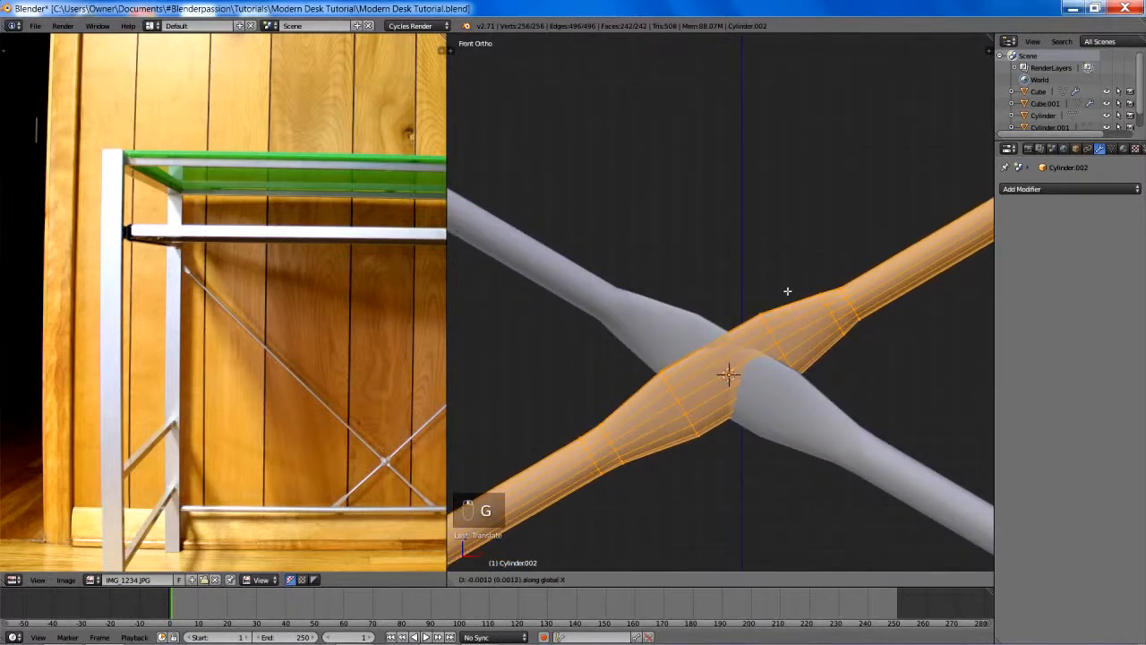
click(775, 291)
scroll(781, 285, down, 7)
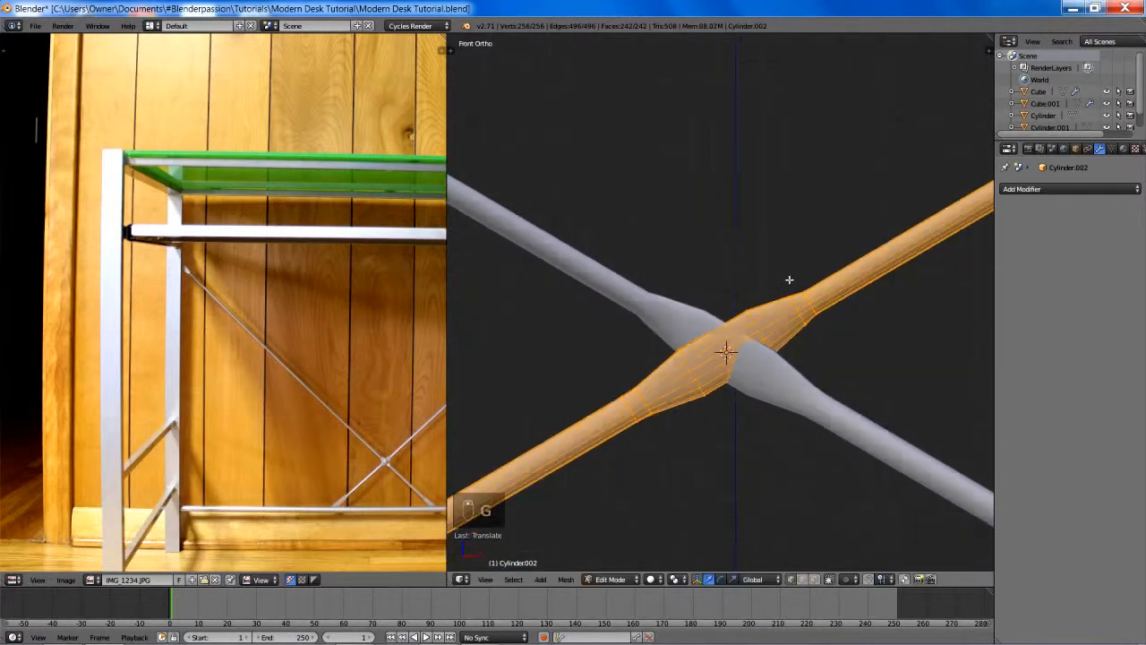
- Deselect the mirrored rod's mesh, return to Object Mode and examine how the two rods intersect at their crossing
key(a)
shift+middle_drag(847, 257, 730, 354)
scroll(744, 349, up, 4)
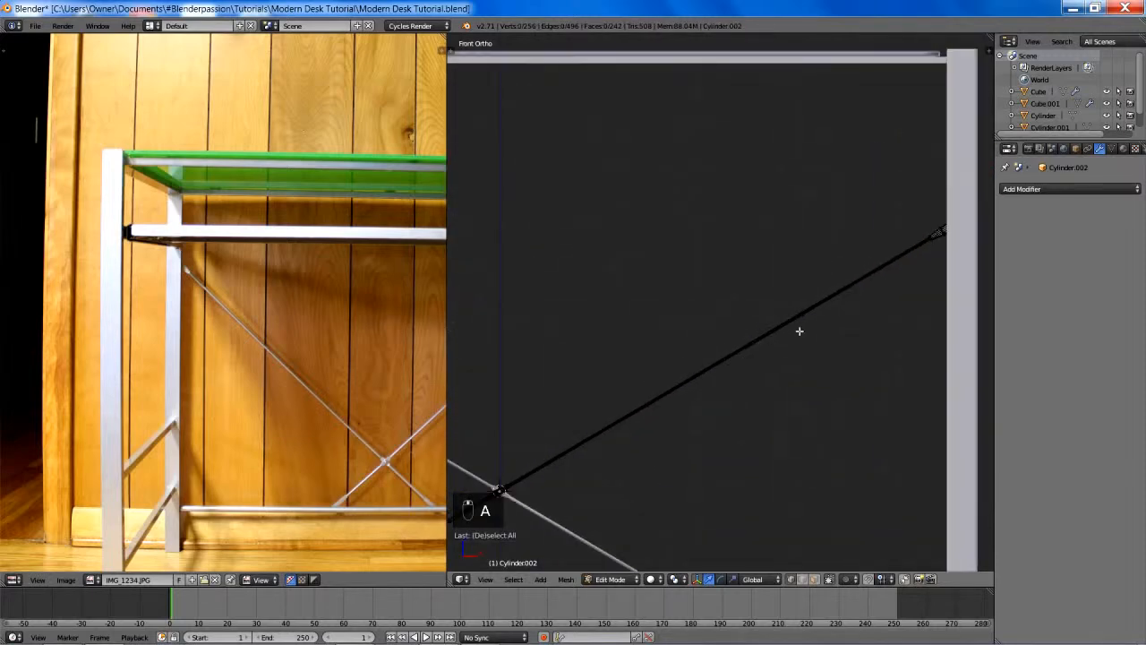
middle_drag(798, 331, 723, 338)
scroll(796, 339, up, 3)
key(Tab)
shift+middle_drag(793, 384, 554, 236)
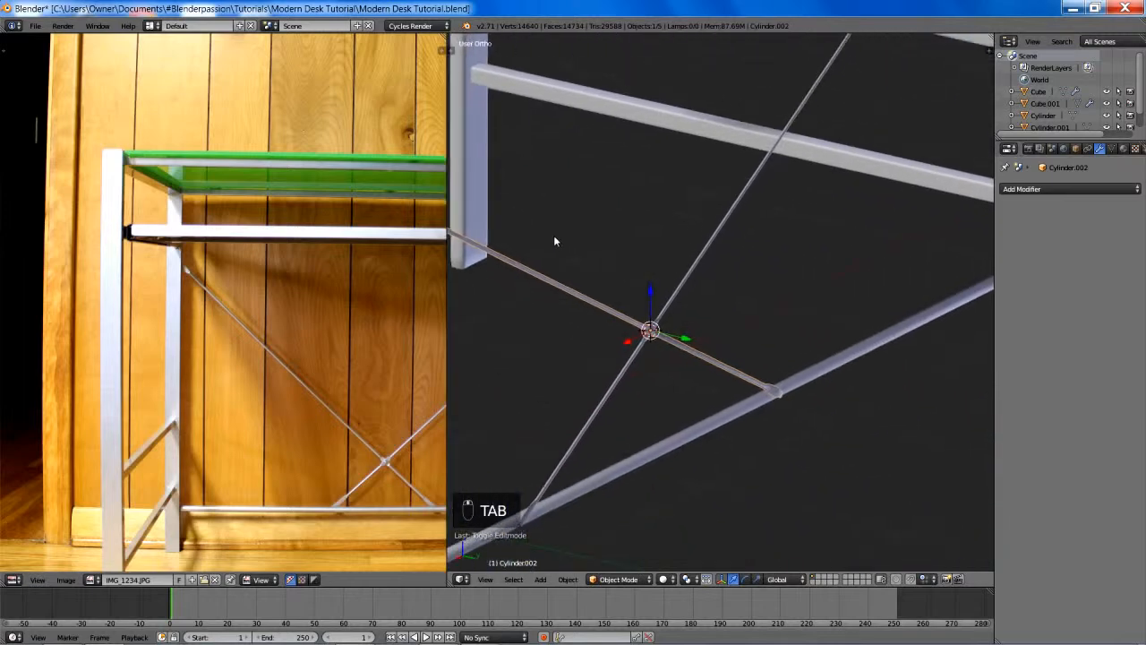
scroll(554, 269, up, 6)
shift+middle_drag(554, 364, 736, 299)
scroll(736, 297, up, 5)
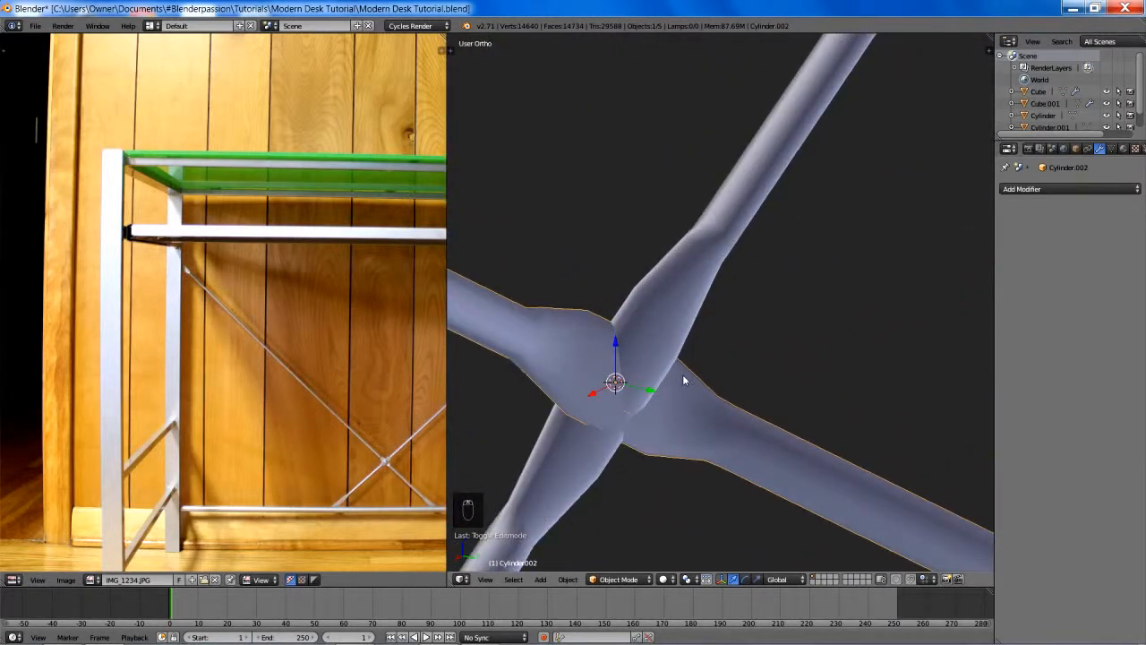
- Select the mirrored rod's flattened middle section by growing a central loop selection, and move it slightly along negative global Y
key(Tab)
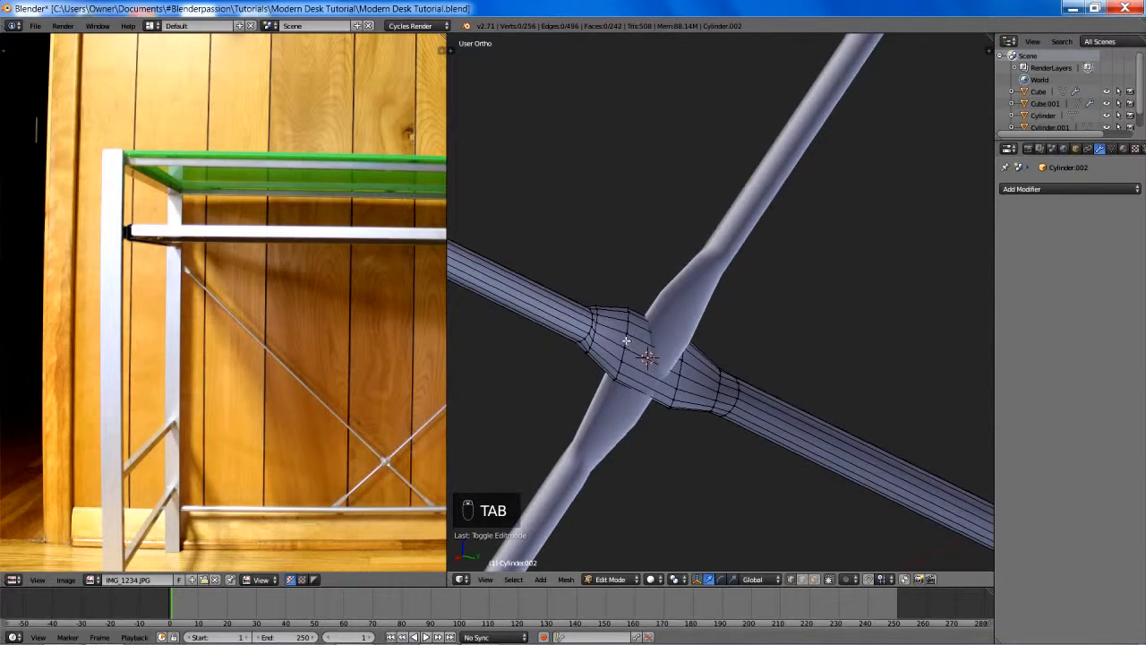
alt+right_click(626, 340)
alt+shift+right_click(680, 365)
middle_drag(679, 365, 791, 286)
key(KP_Decimal)
key(ctrl+KP_Add)
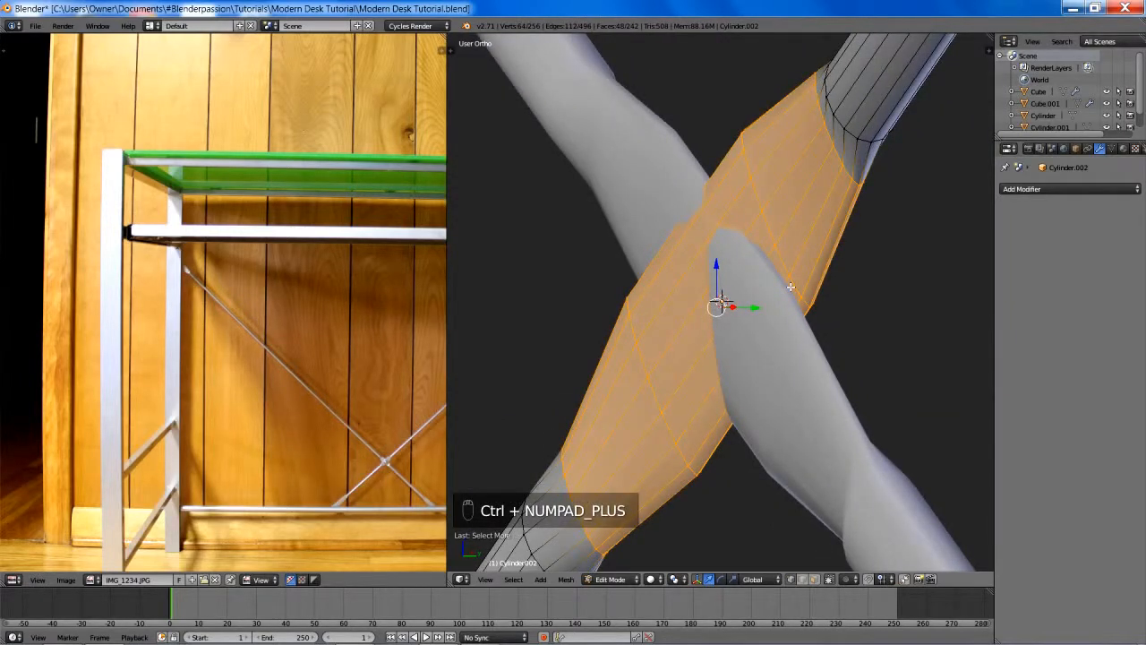
key(ctrl+KP_Add)
middle_drag(809, 274, 788, 284)
key(g)
key(y)
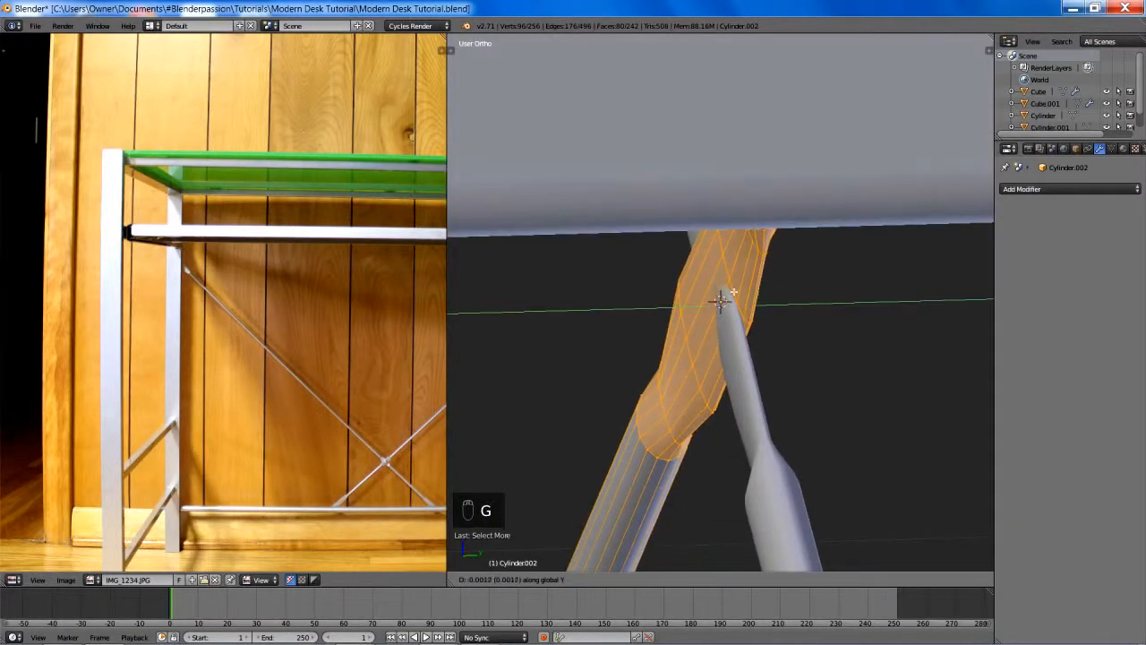
click(699, 289)
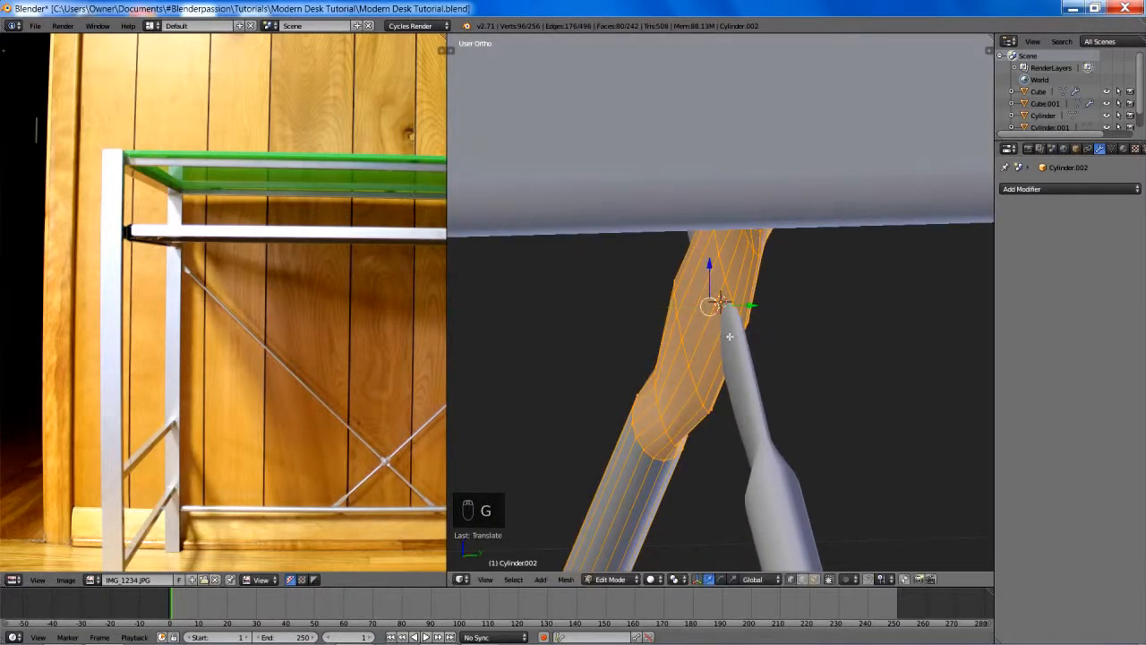
- Edit the first rod, grow the selection over its flattened middle section and move it slightly along positive global Y
middle_drag(705, 297, 761, 356)
key(Tab)
key(Tab)
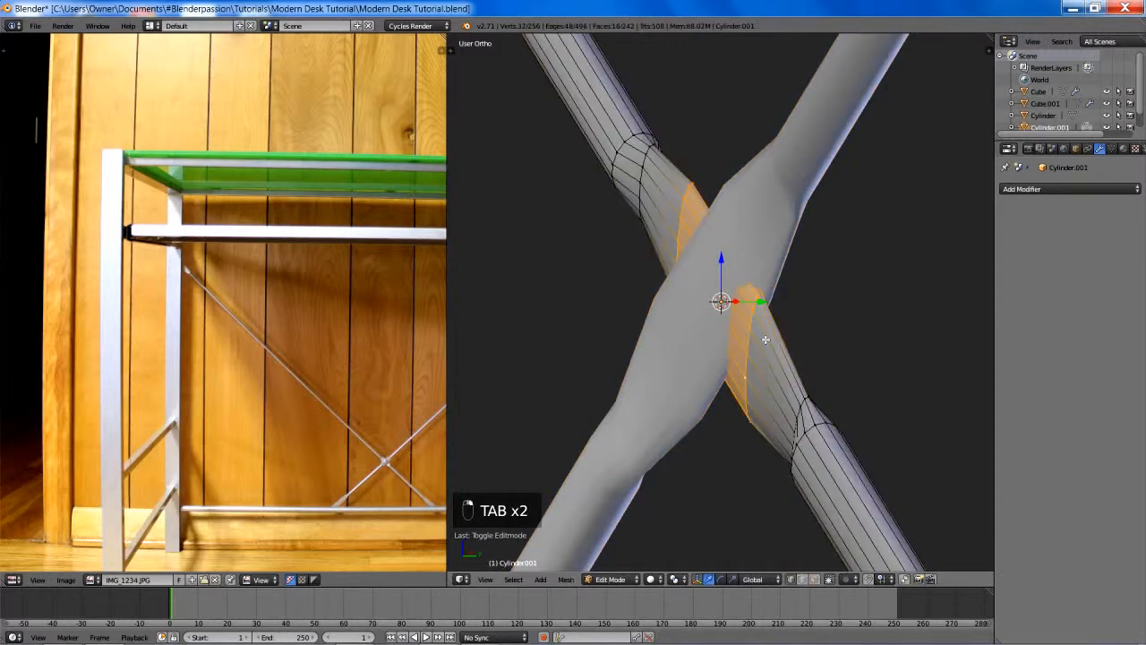
key(ctrl+KP_Add)
key(ctrl+KP_Add)
key(ctrl+KP_Add)
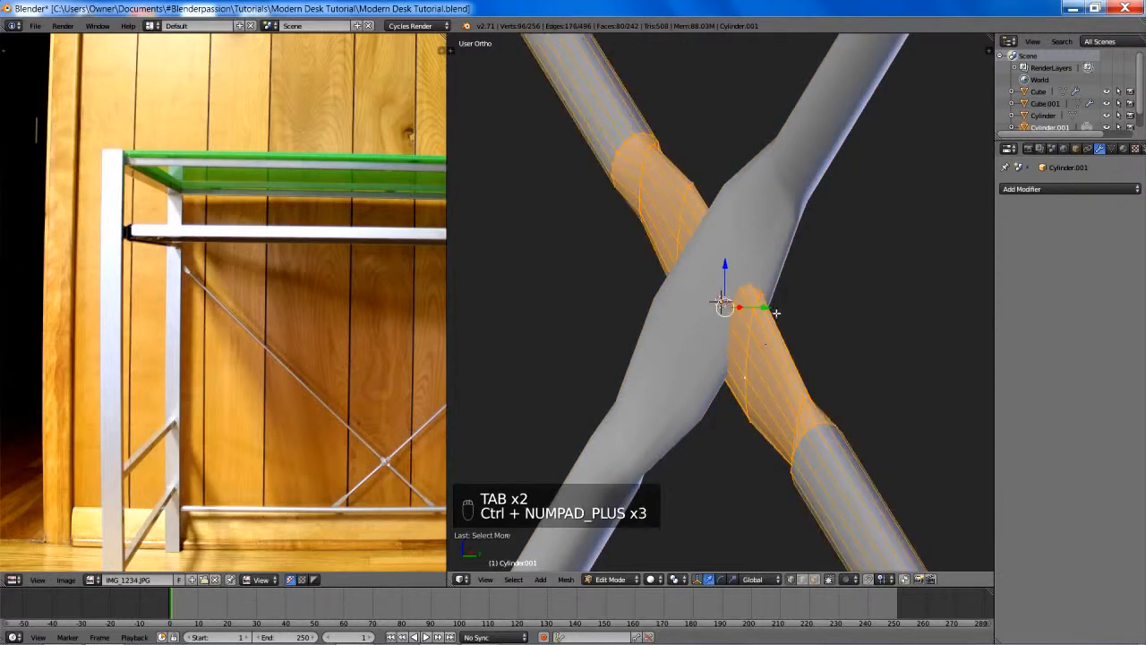
middle_drag(775, 312, 734, 313)
key(g)
key(y)
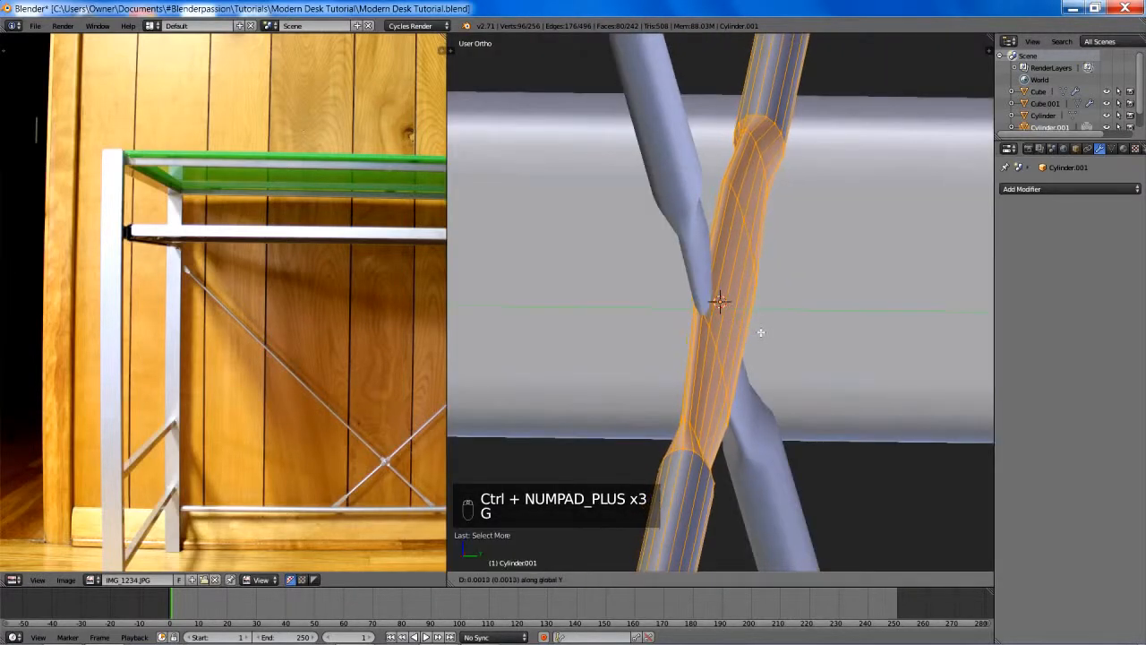
click(841, 337)
- Check the separated rods at the crossing, return to Object Mode with everything deselected, and save the desk file
middle_drag(844, 337, 564, 323)
middle_drag(576, 327, 634, 318)
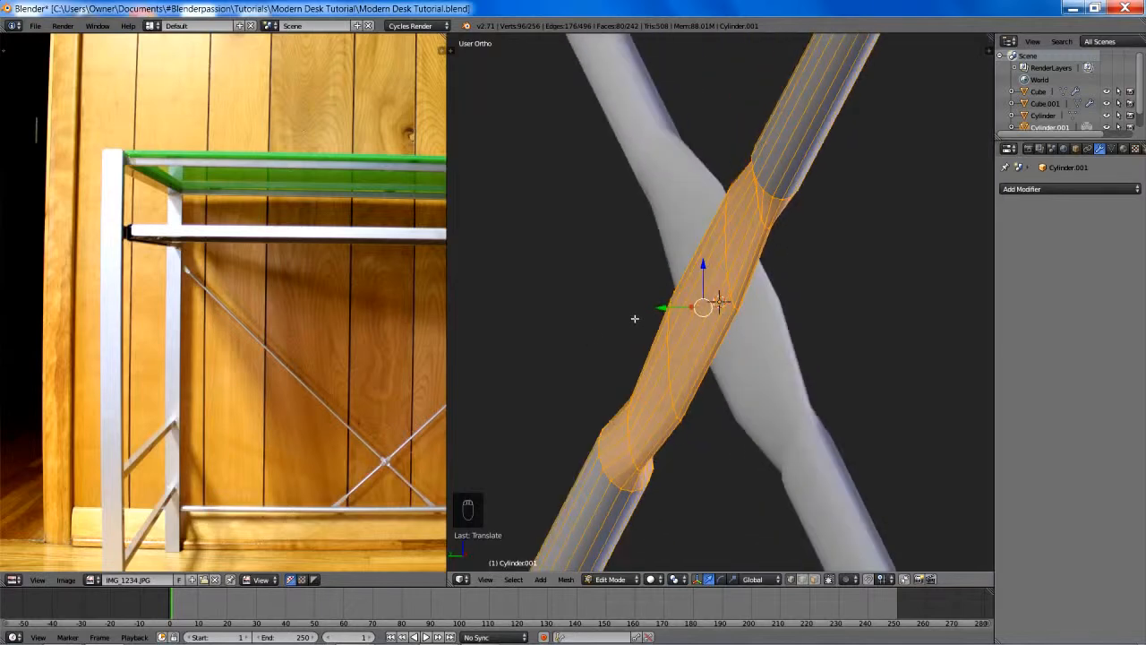
middle_drag(763, 247, 903, 380)
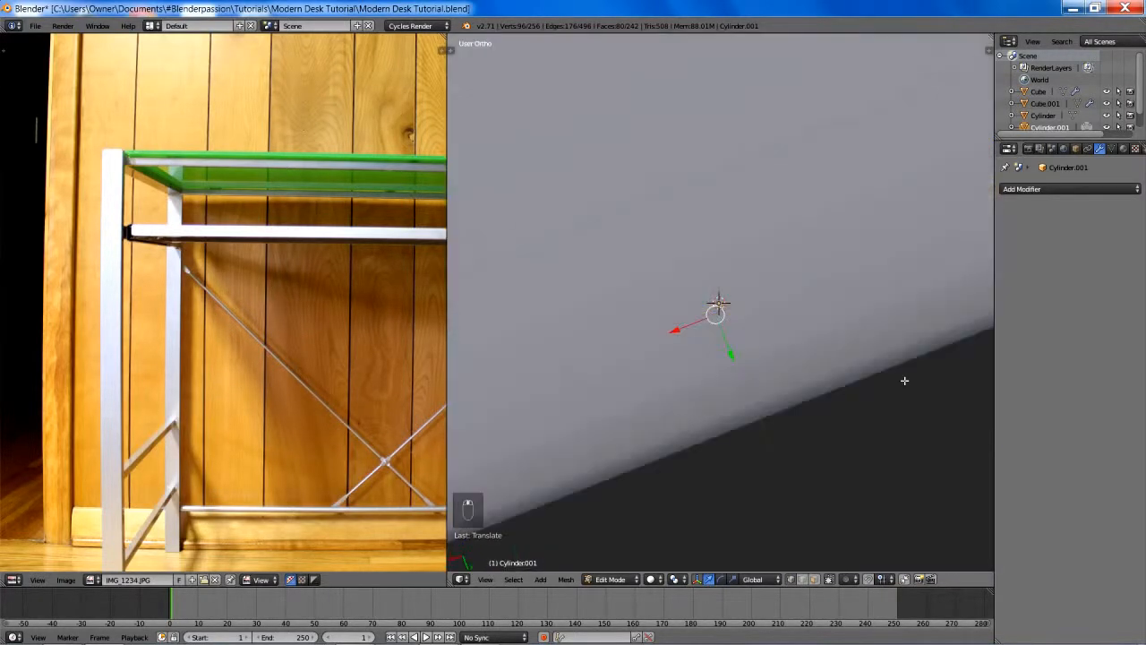
scroll(832, 271, down, 4)
scroll(832, 271, down, 5)
middle_drag(796, 248, 733, 331)
key(Tab)
key(a)
key(a)
scroll(781, 348, up, 3)
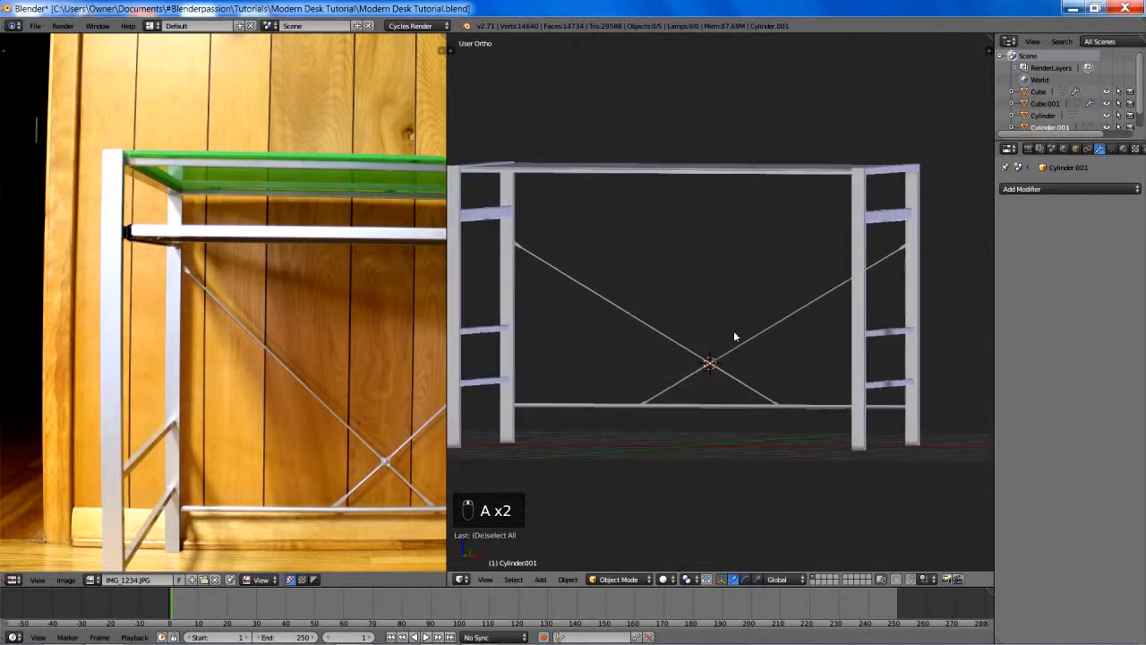
shift+middle_drag(653, 334, 714, 346)
scroll(736, 350, up, 2)
scroll(755, 368, down, 1)
scroll(713, 346, down, 2)
key(ctrl+s)
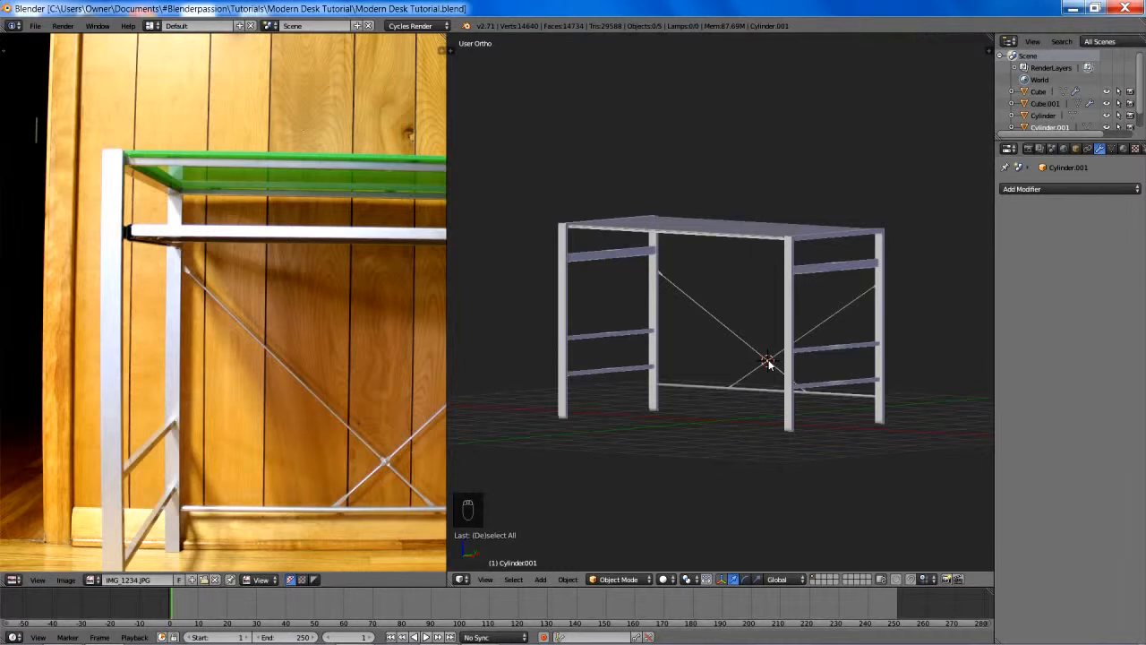
- Search the user preferences for the Add Mesh: BoltFactory add-on and enable it
key(n)
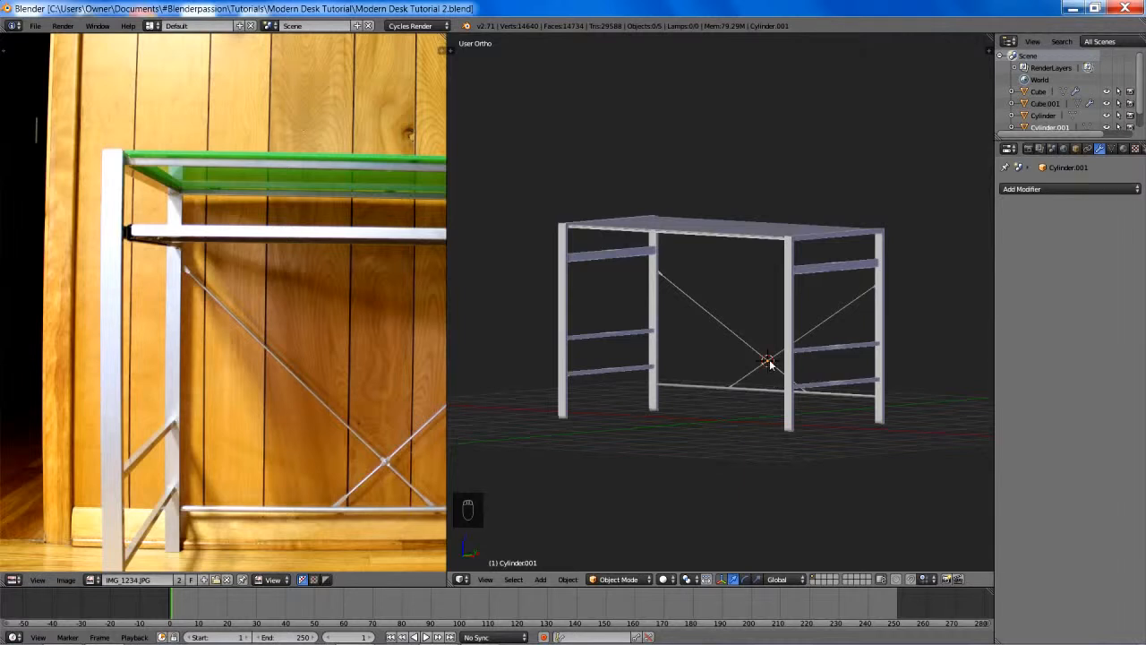
shift+middle_drag(770, 224, 767, 212)
key(ctrl+alt+u)
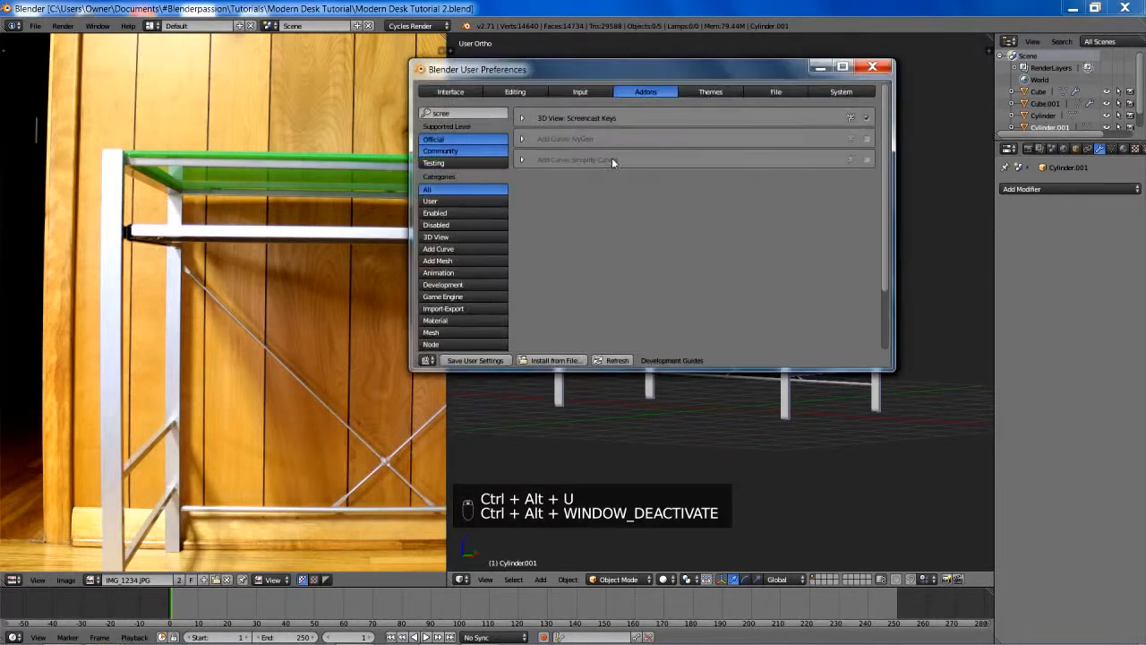
click(465, 109)
text(nu)
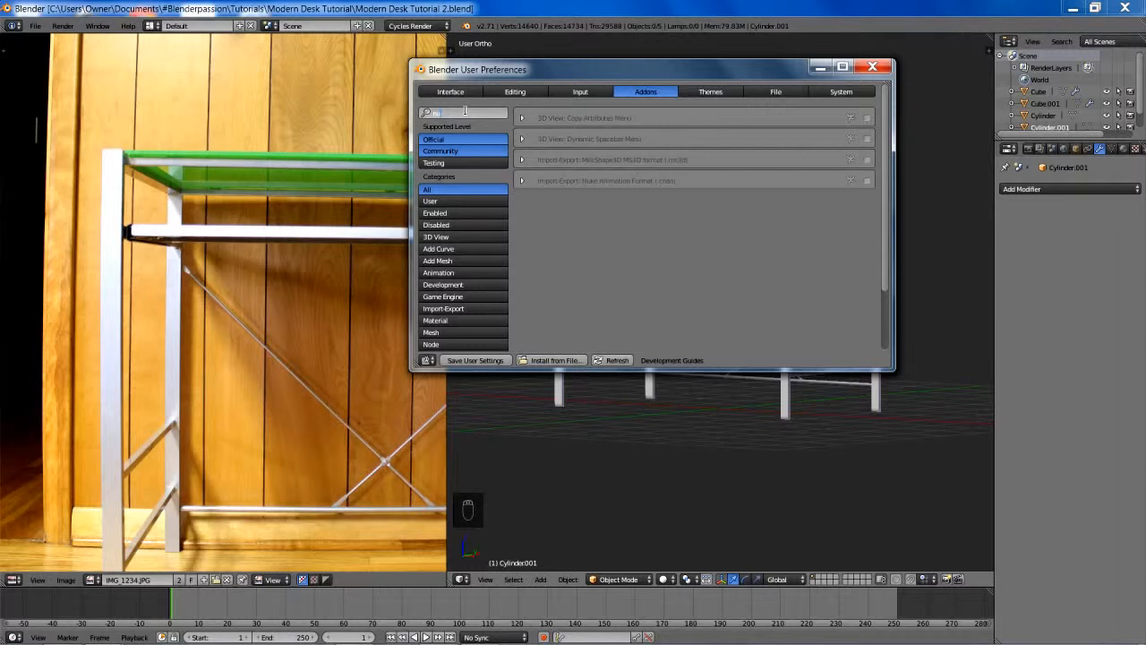
key(BackSpace)
key(BackSpace)
text(bolt)
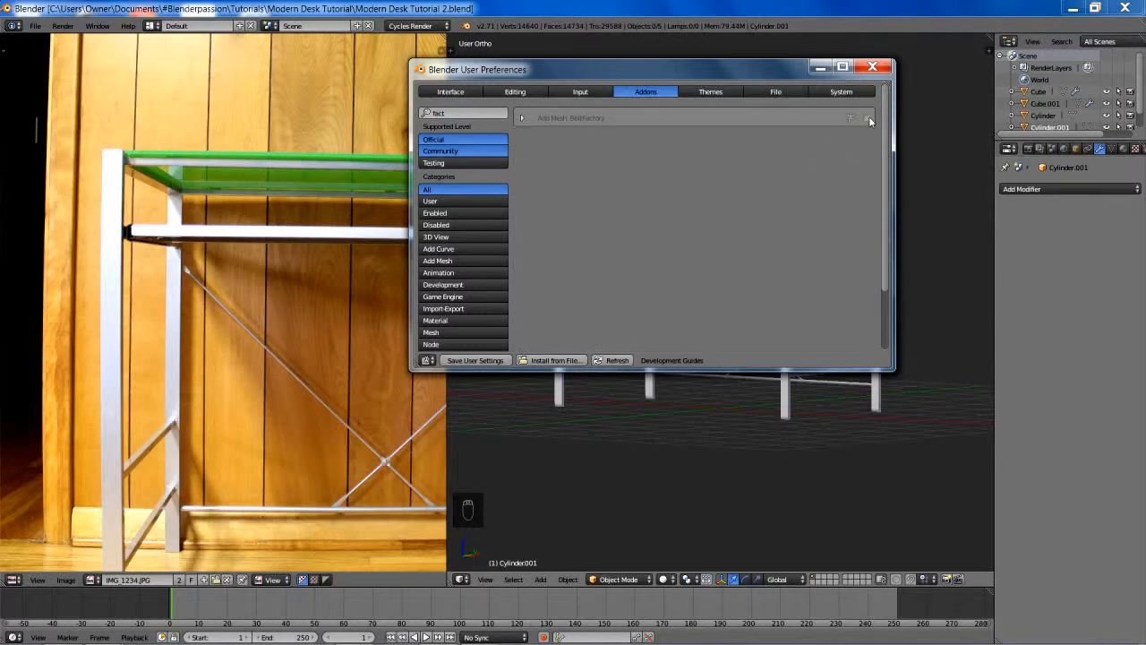
click(866, 118)
click(873, 69)
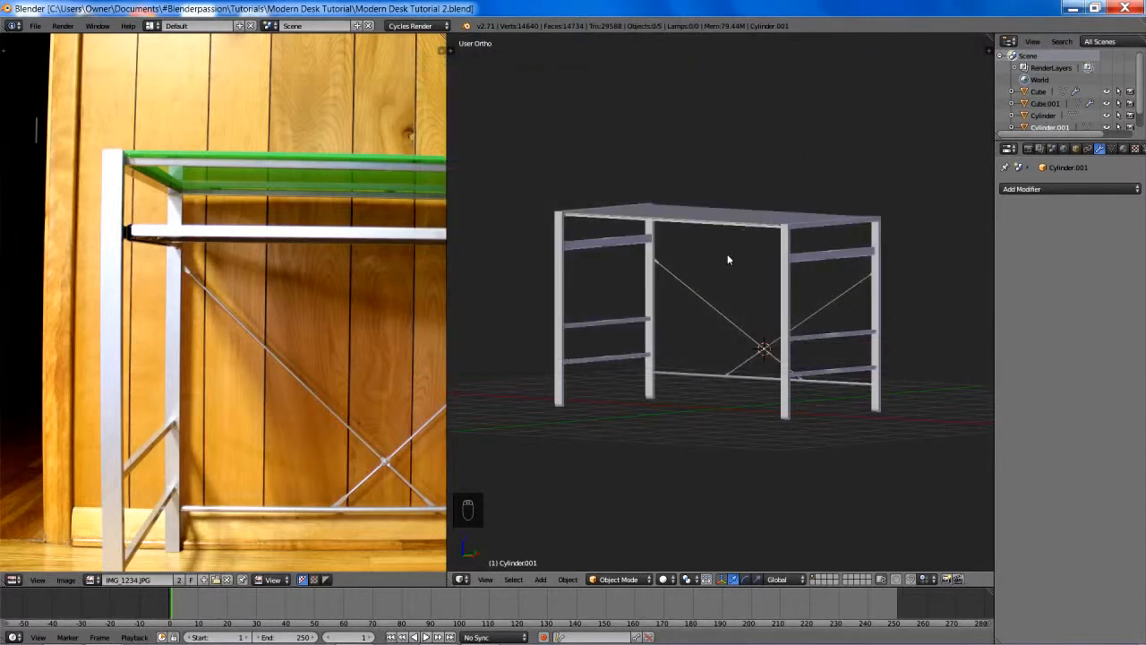
- Examine the reference photo for where bolts sit on the brace crossing, legs and side rails
scroll(776, 275, up, 2)
shift+scroll(777, 276, down, 1)
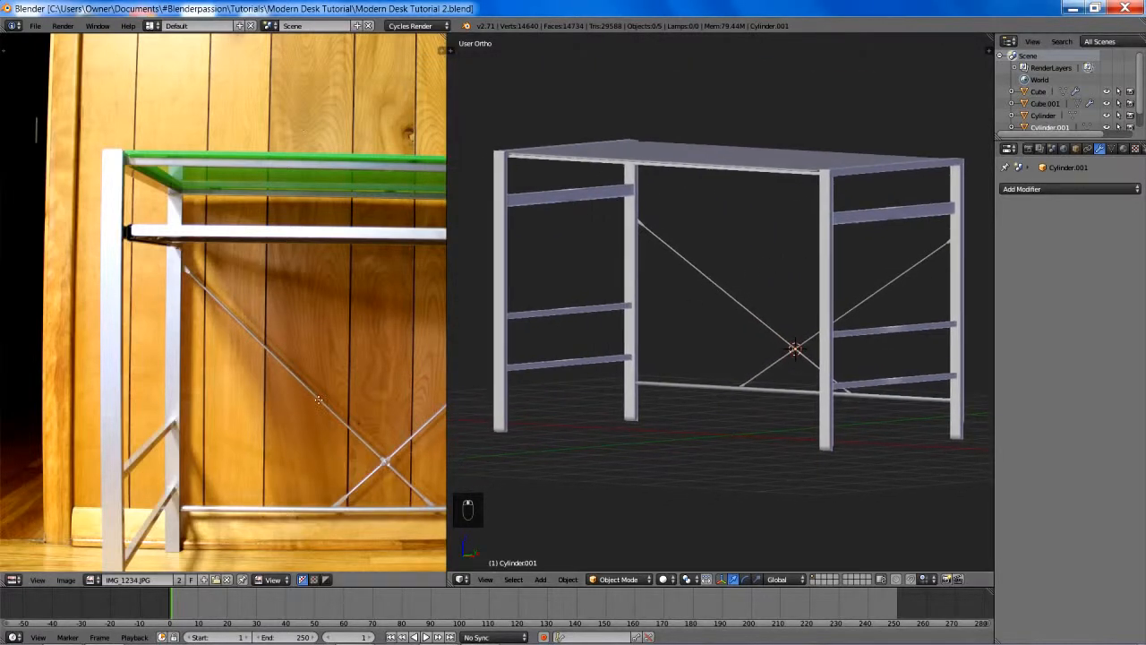
middle_drag(309, 418, 247, 321)
scroll(338, 394, up, 1)
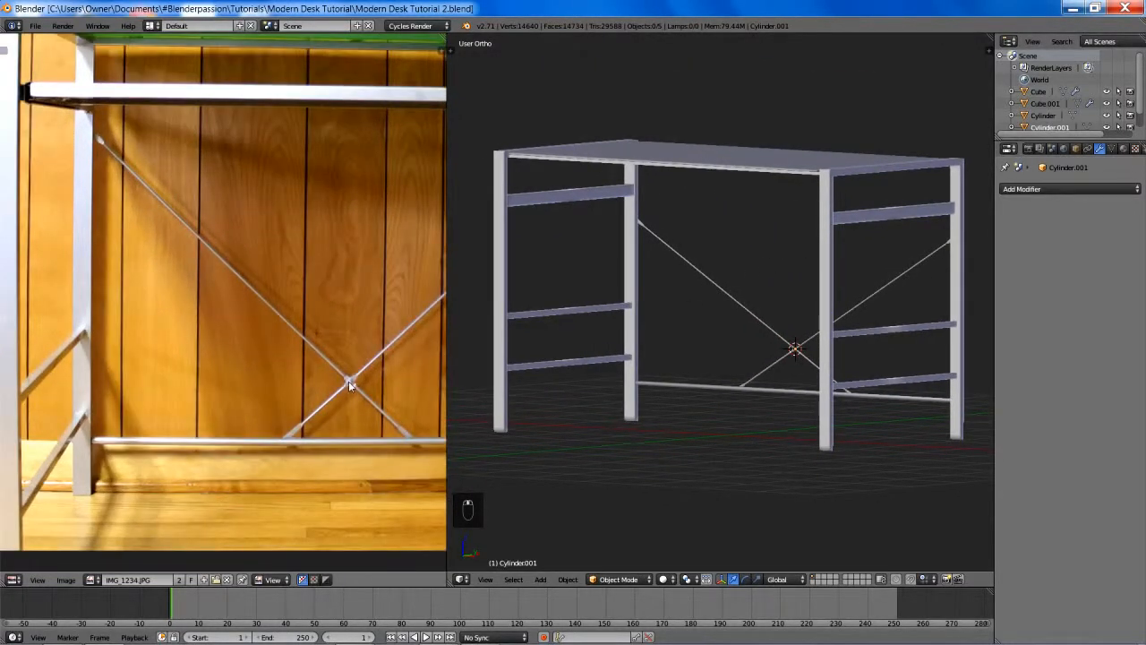
middle_drag(25, 121, 197, 255)
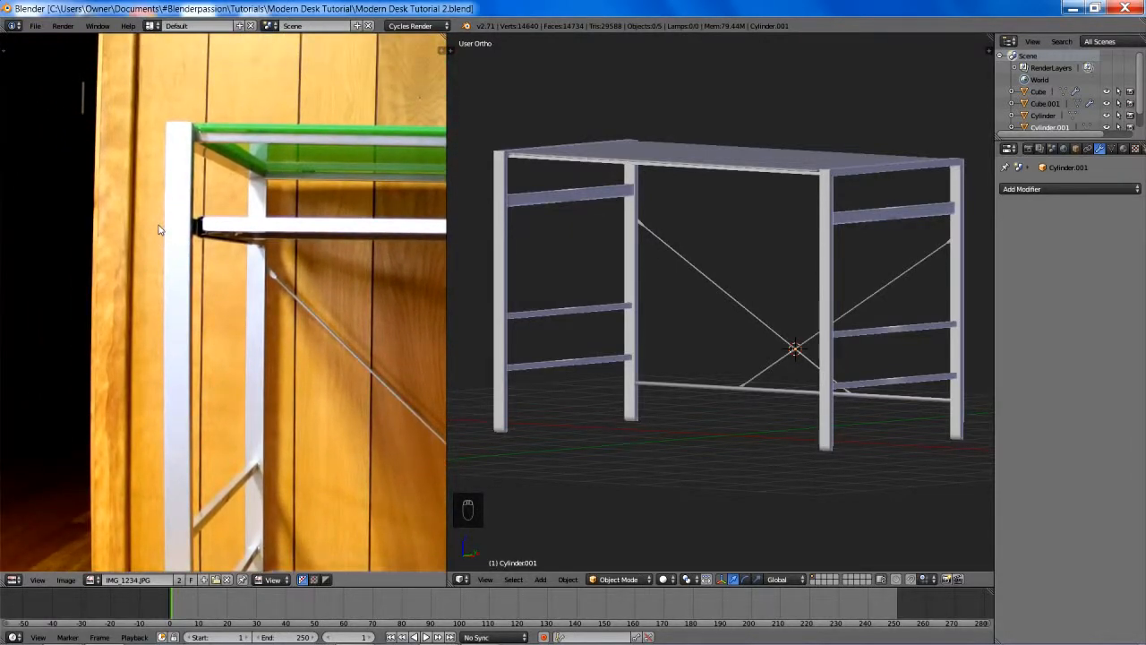
scroll(158, 230, down, 2)
scroll(266, 281, down, 1)
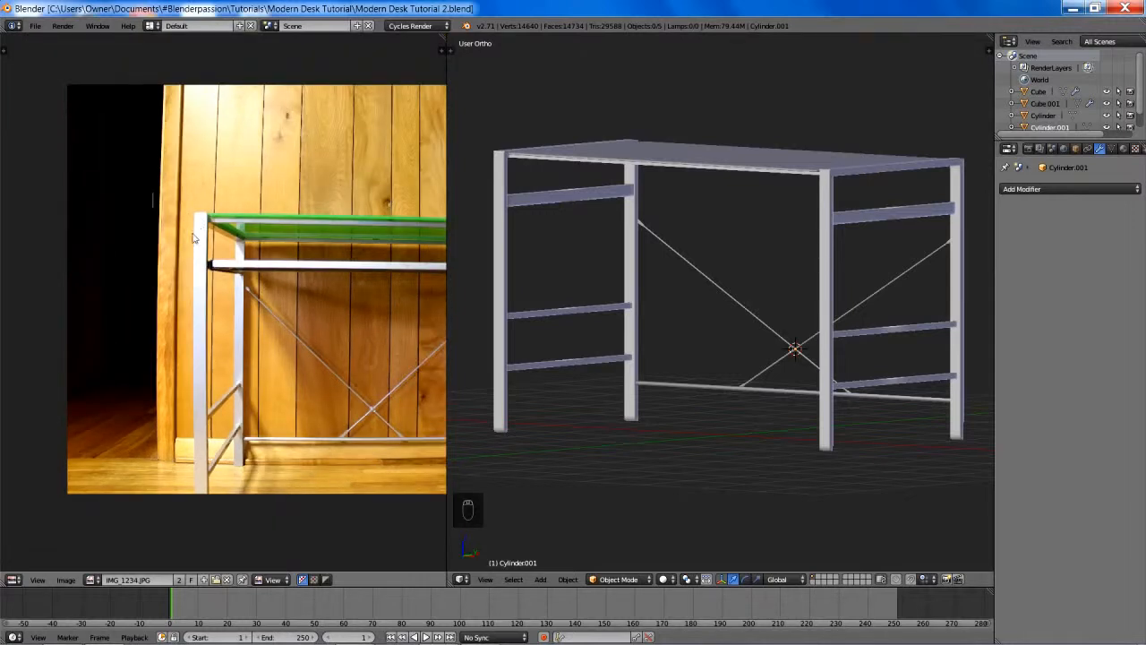
middle_drag(256, 290, 82, 275)
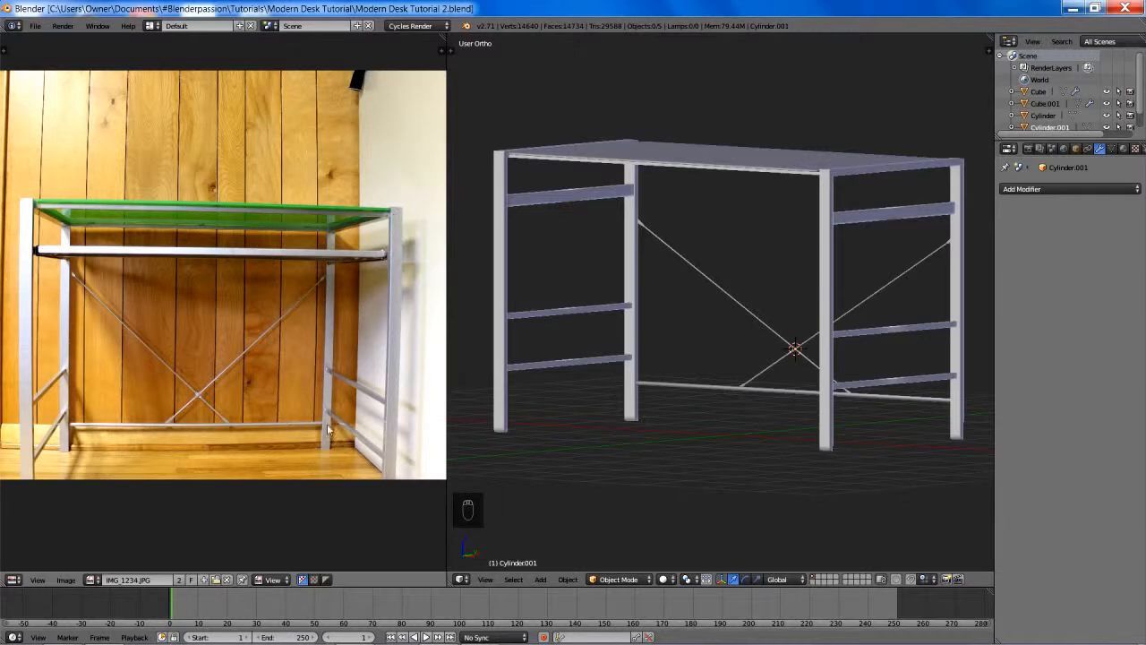
scroll(342, 424, up, 7)
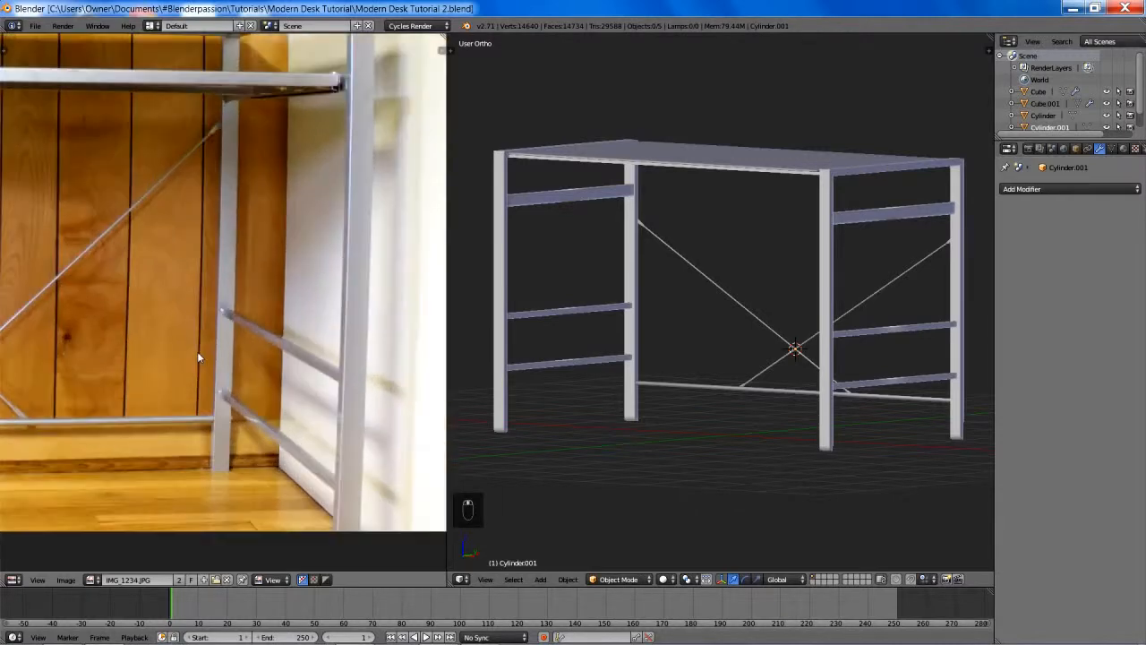
middle_drag(269, 171, 257, 77)
scroll(279, 245, up, 3)
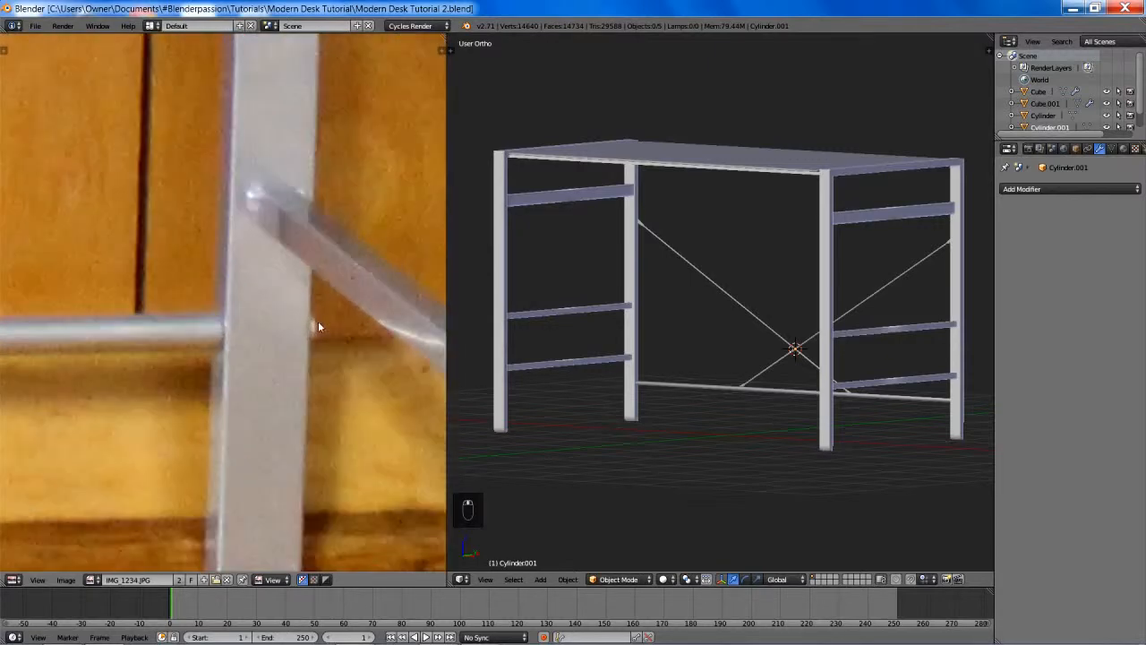
scroll(215, 258, down, 2)
scroll(213, 255, down, 3)
middle_drag(213, 257, 390, 332)
scroll(230, 192, down, 6)
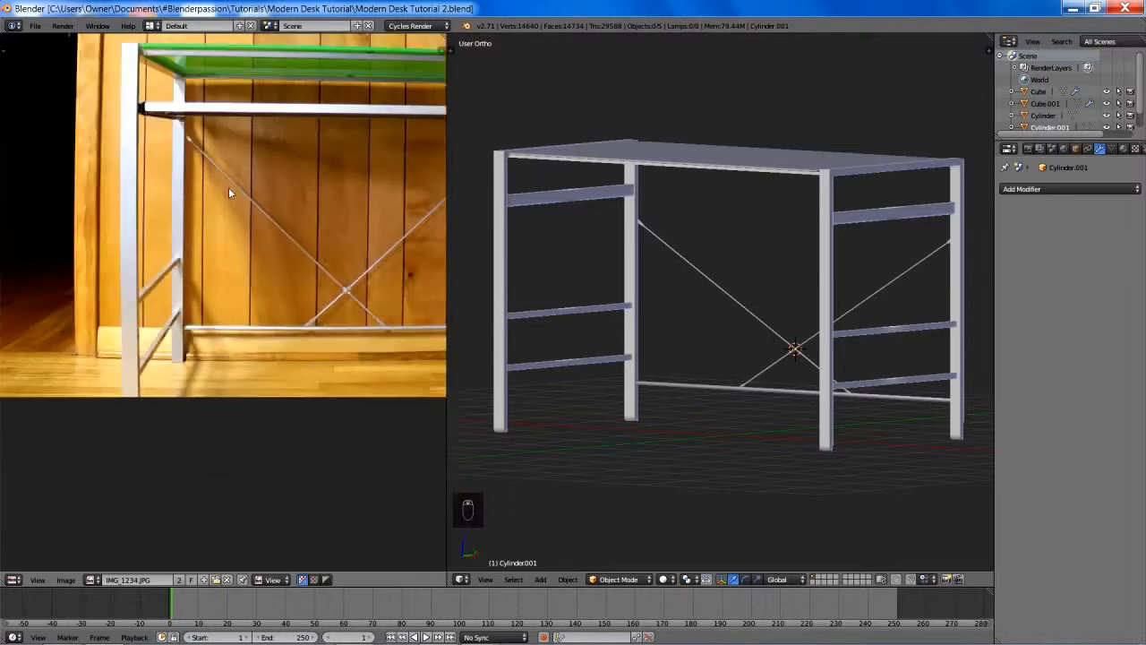
middle_drag(330, 164, 246, 211)
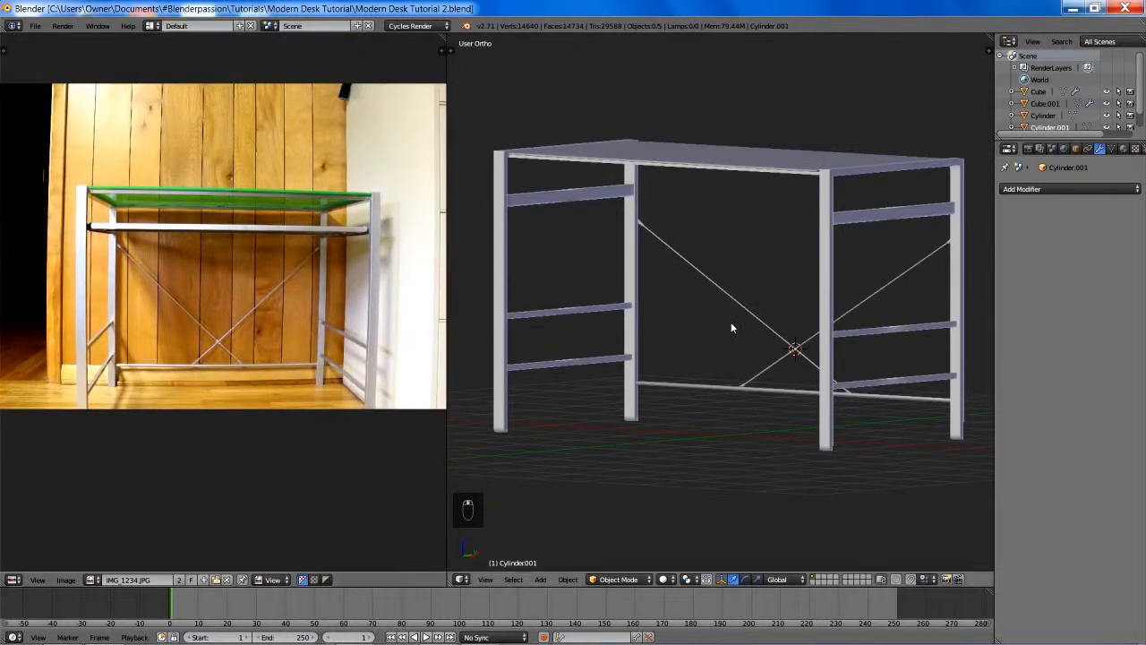
- Add a Bolt mesh at the 3D cursor where the diagonal rods cross
middle_drag(737, 315, 762, 328)
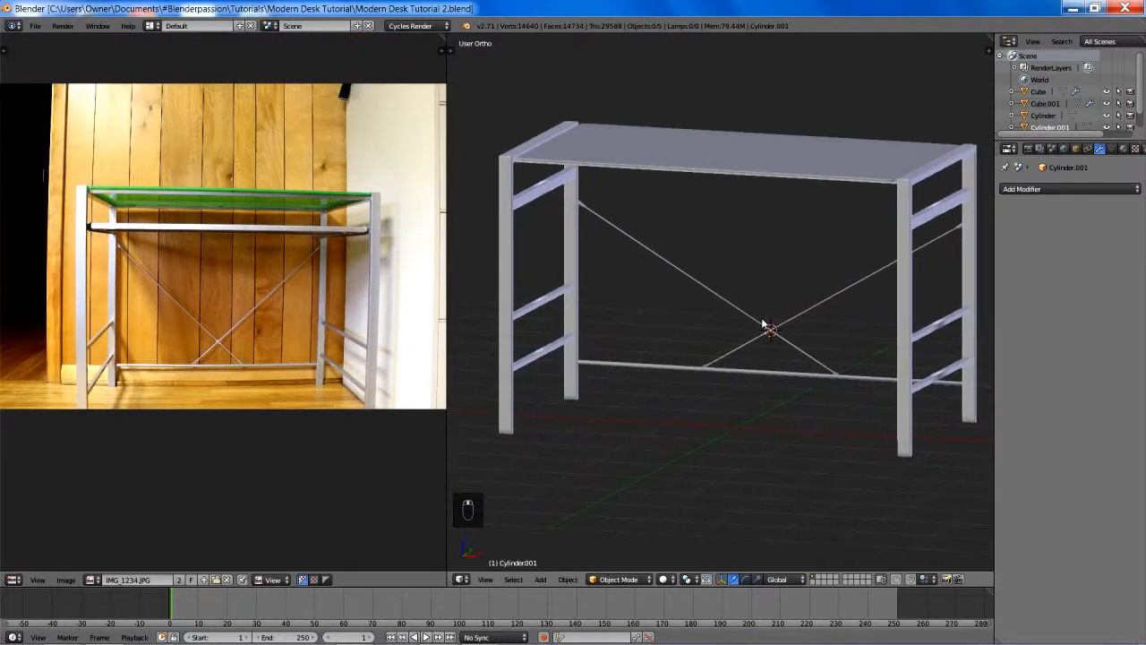
key(shift+a)
mouse_move(762, 322)
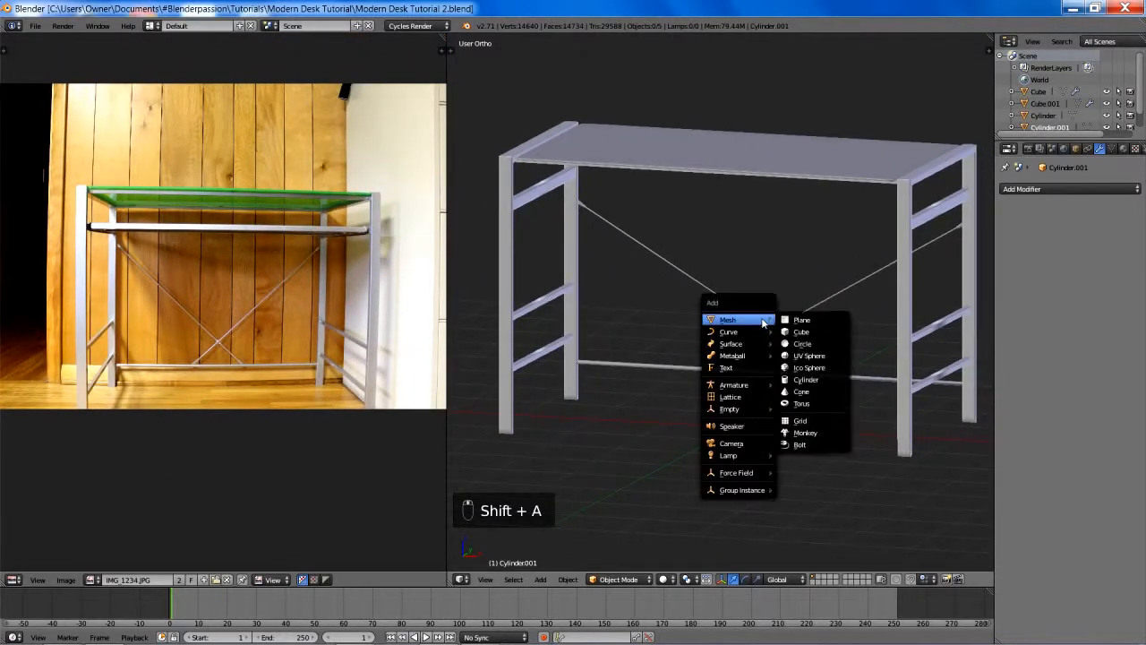
click(797, 444)
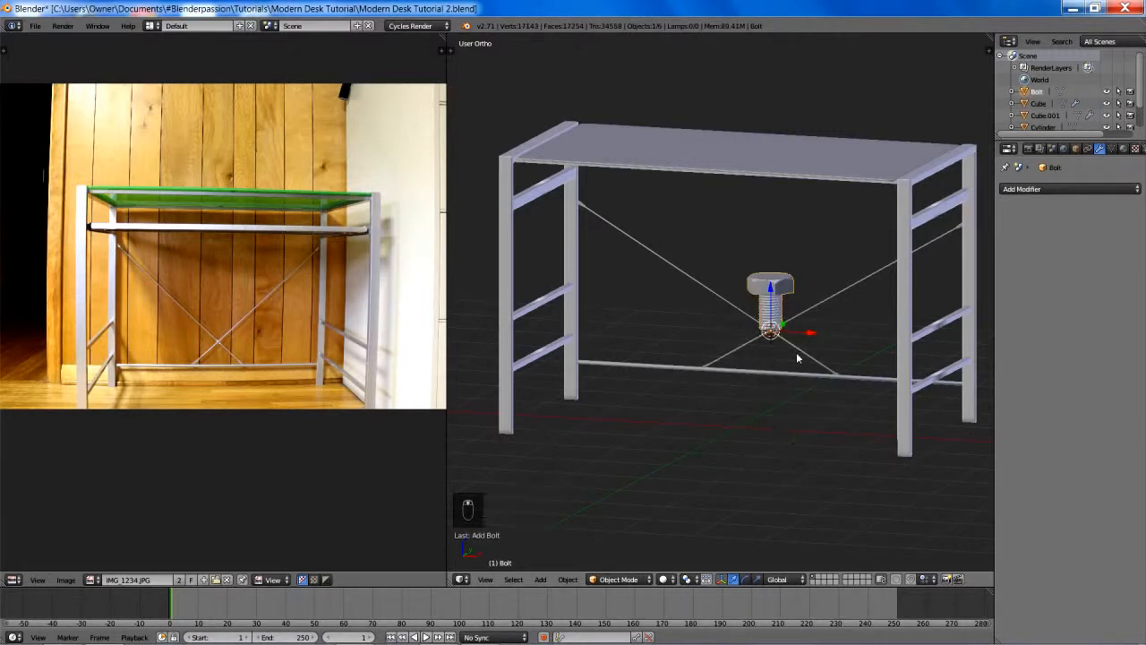
middle_drag(796, 352, 603, 397)
scroll(646, 391, up, 5)
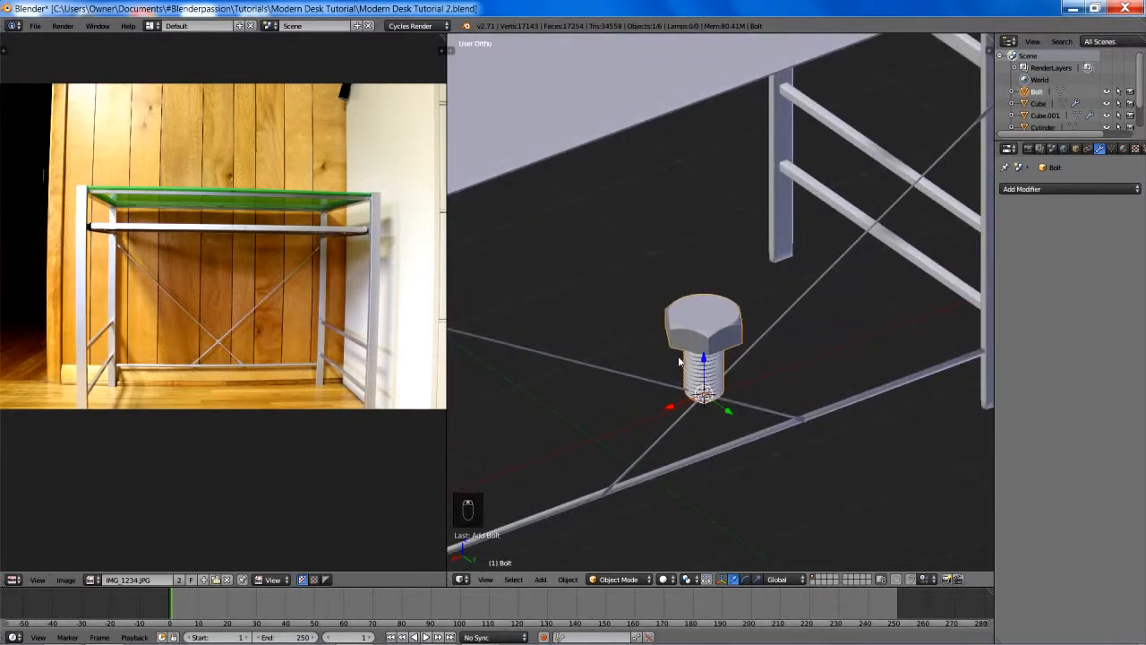
- Show the new bolt's Add Bolt settings, widening the 3D view and enlarging the settings area
key(n)
key(n)
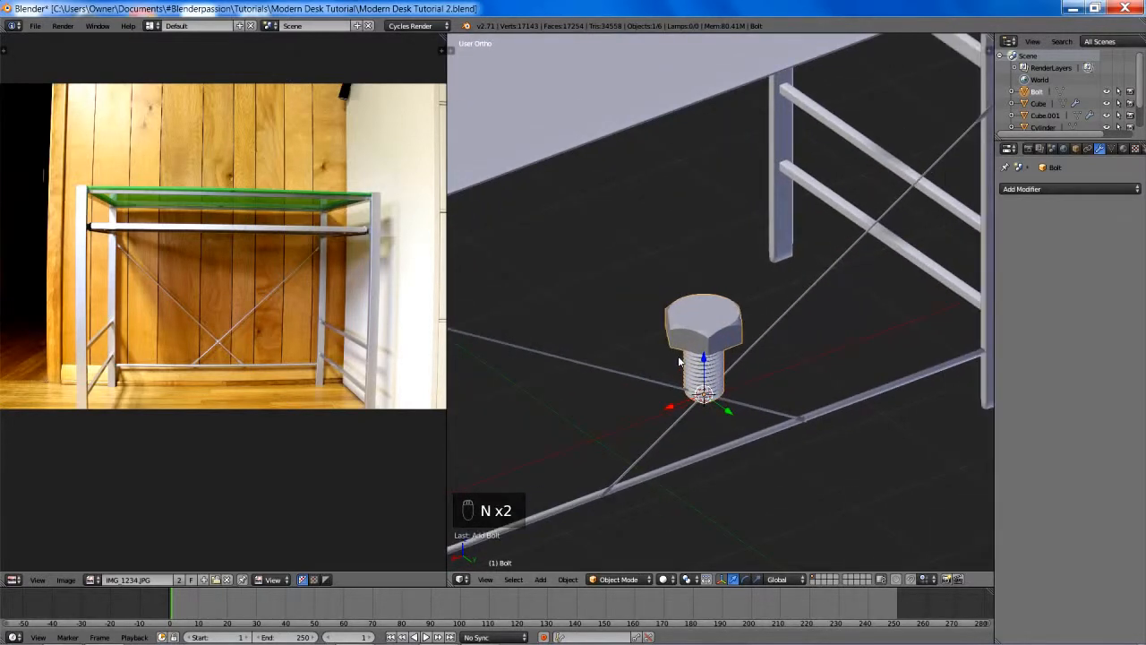
key(t)
drag(448, 524, 226, 524)
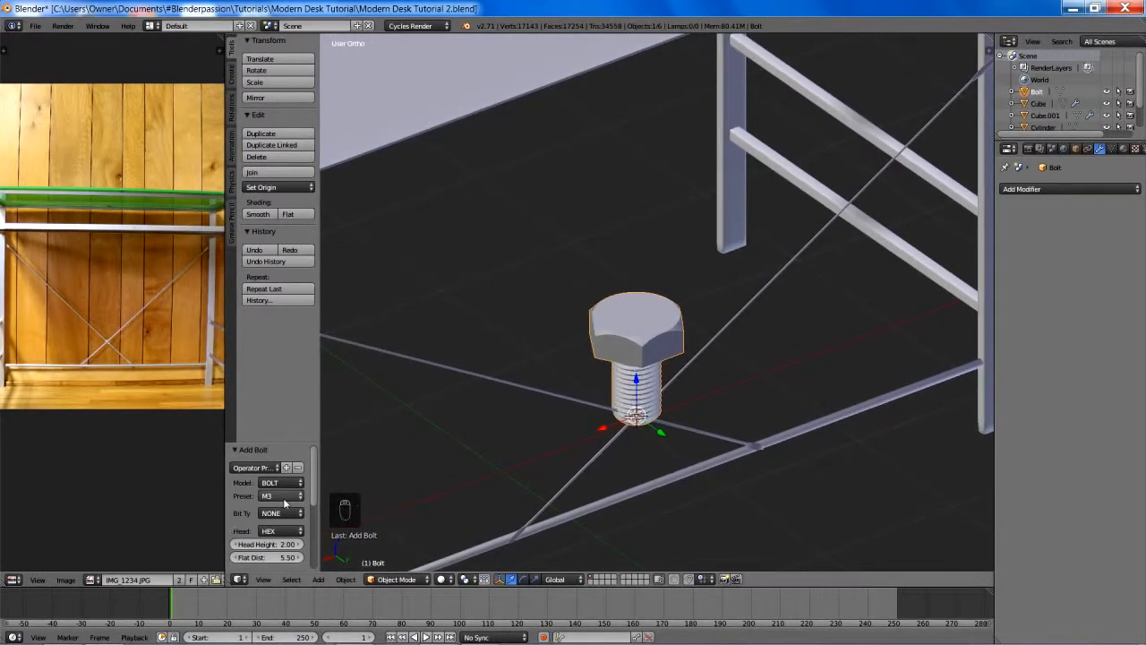
scroll(281, 486, down, 4)
scroll(283, 485, up, 5)
drag(277, 445, 276, 341)
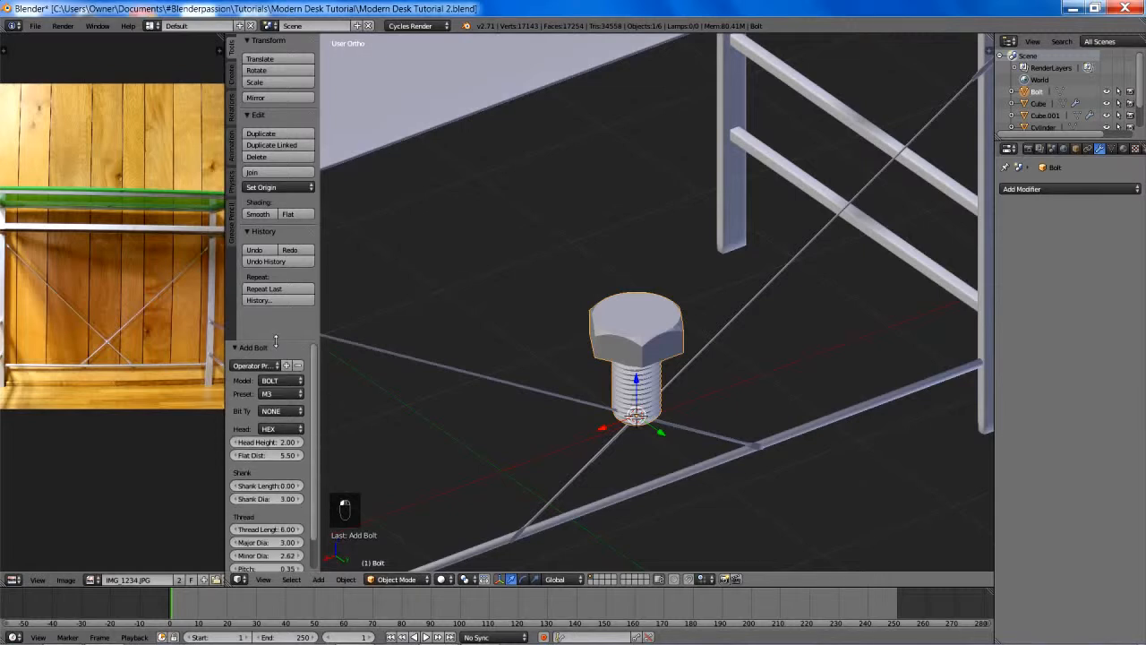
- Try the NUT model for the new mesh and return it to BOLT
click(279, 381)
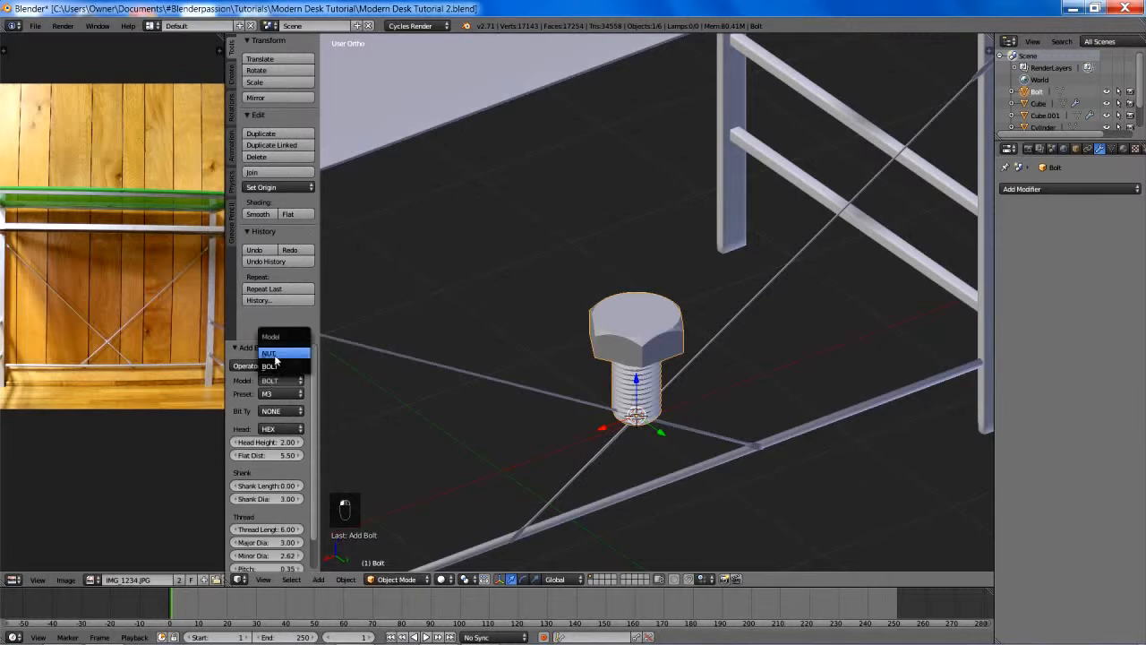
click(273, 355)
click(280, 381)
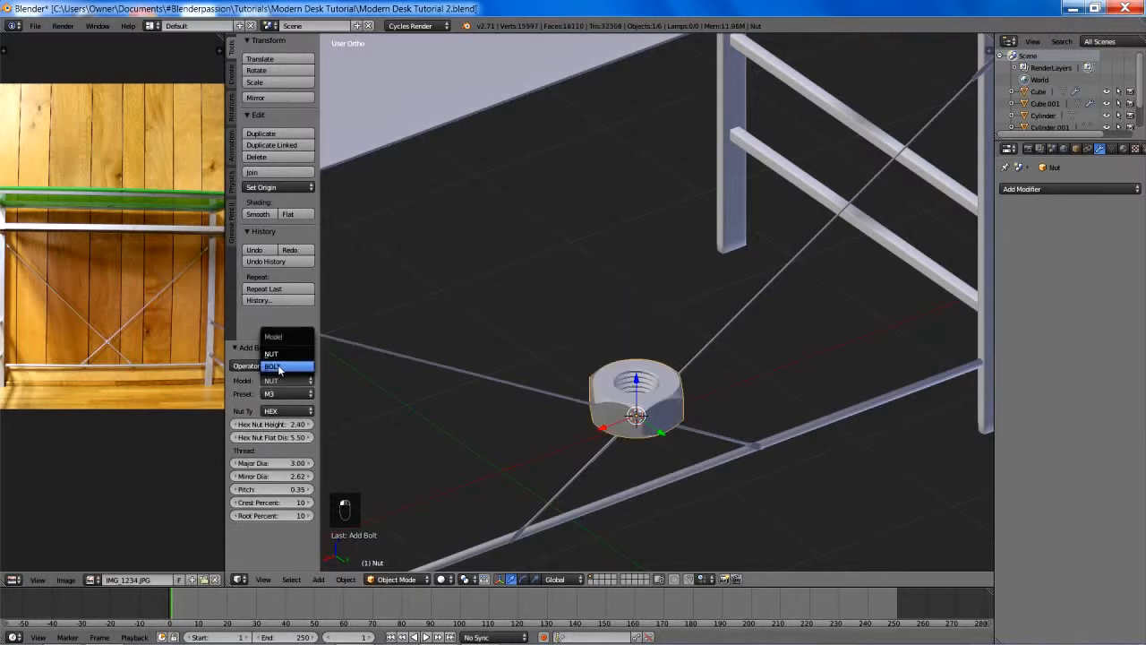
click(279, 367)
- Give the bolt a PHILLIPS bit and enlarge the bit diameter to 3.77
click(272, 396)
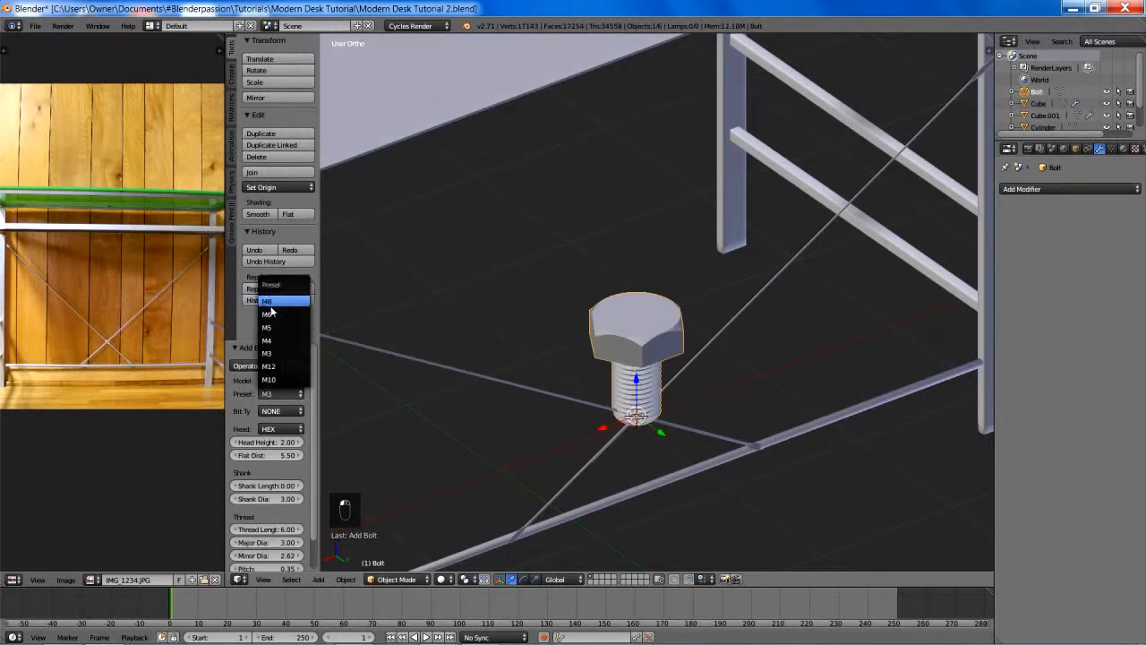
click(273, 412)
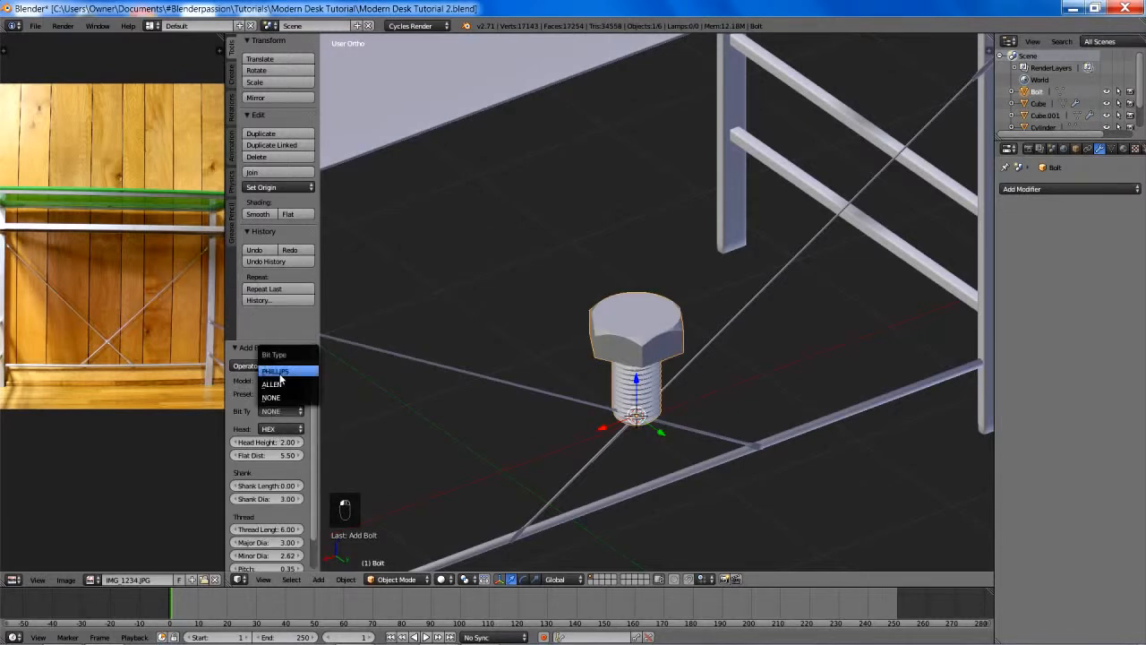
click(280, 376)
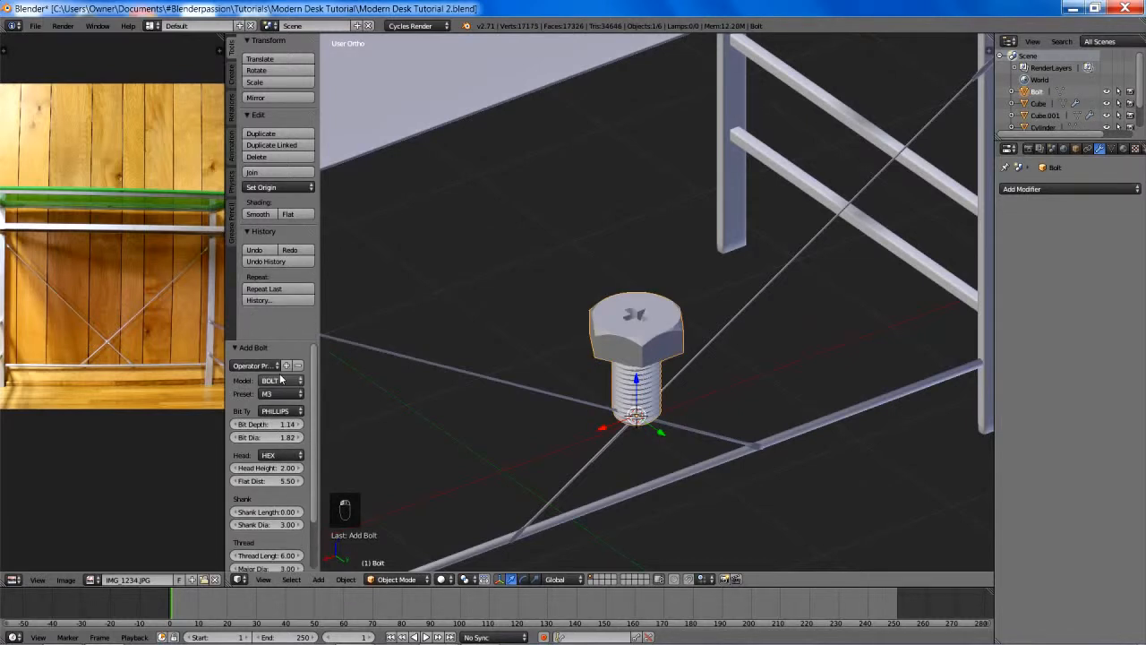
click(268, 437)
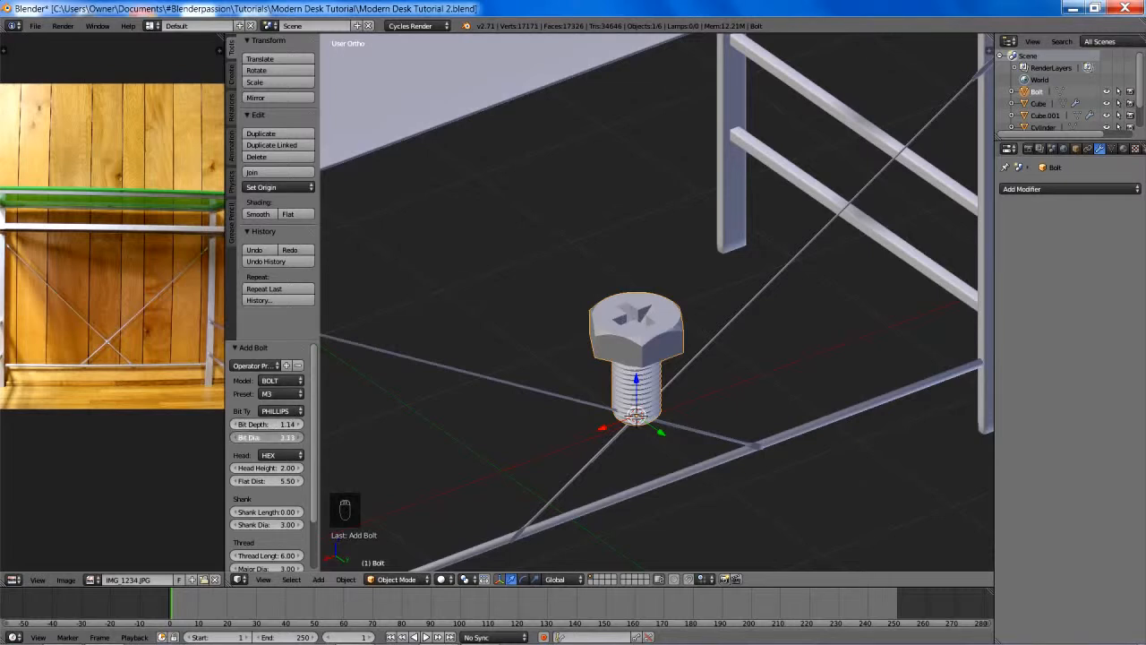
drag(256, 437, 256, 437)
click(252, 438)
drag(253, 450, 259, 452)
click(276, 466)
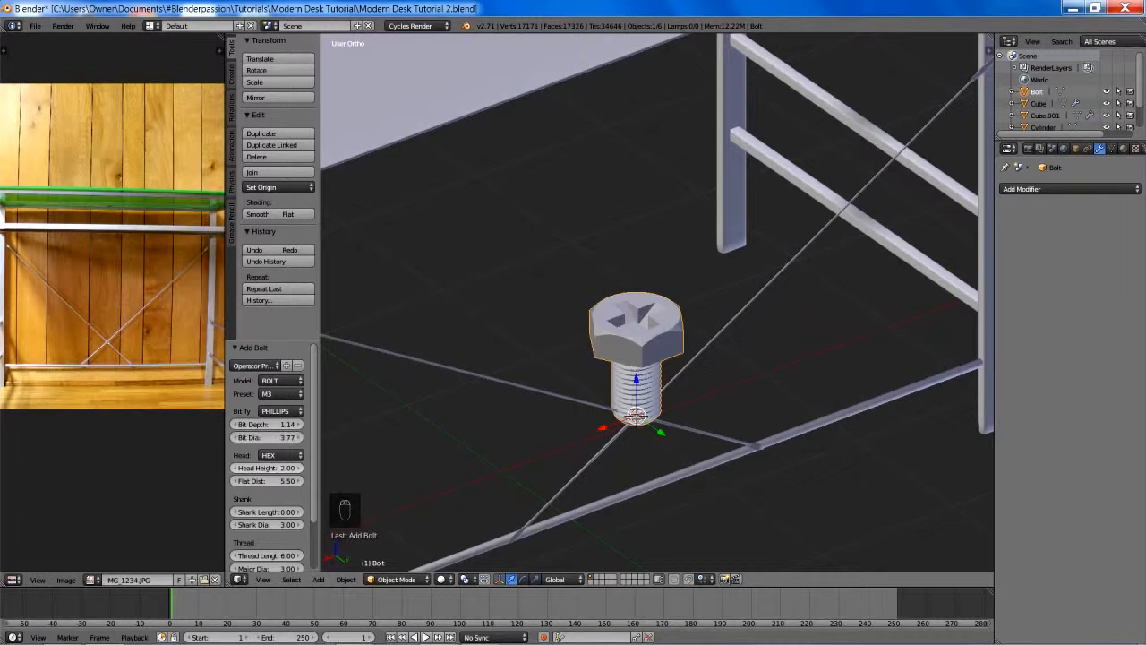
- Try the CAP, DOME, PAN and COUNTER SINK head types on the bolt and return to HEX
click(283, 456)
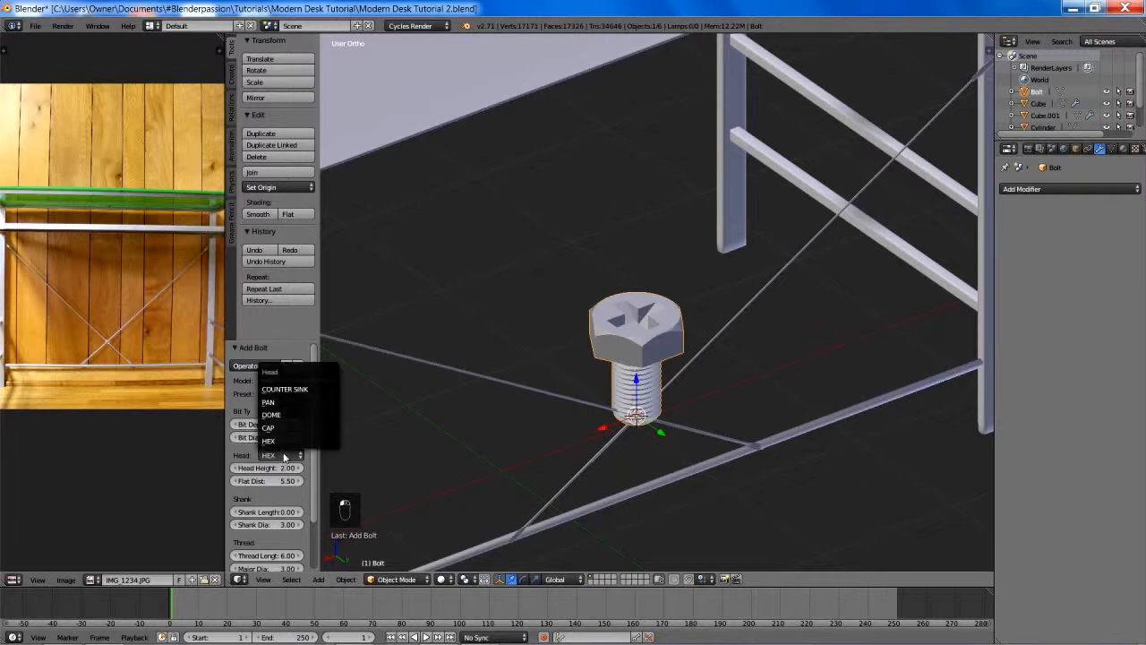
click(287, 428)
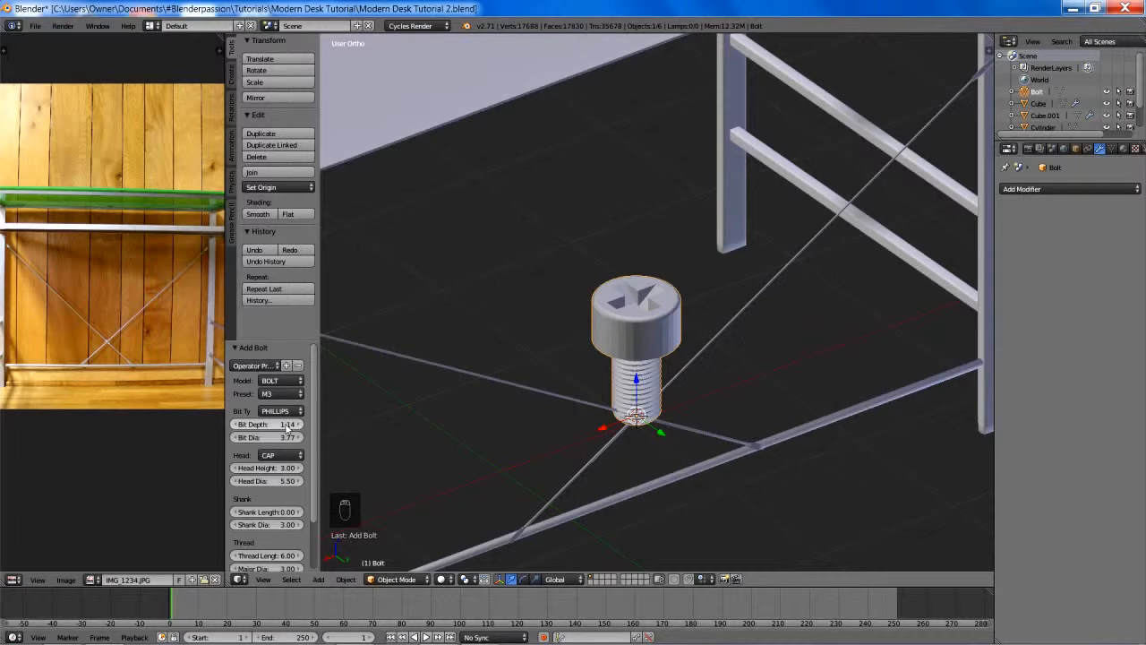
click(277, 455)
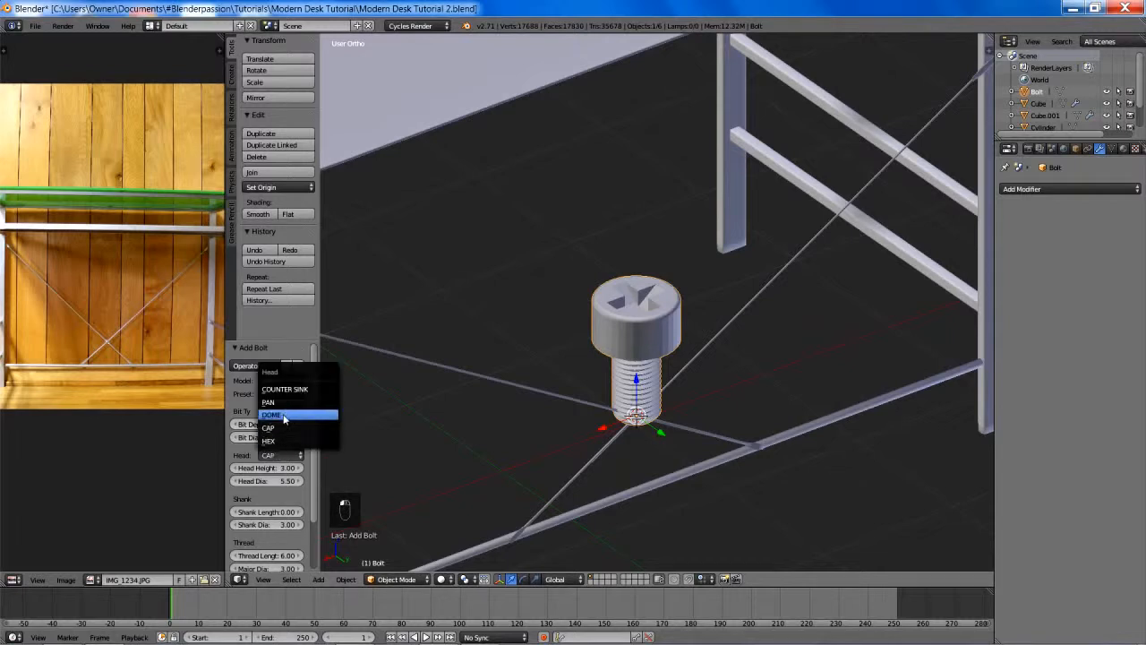
click(285, 417)
click(280, 457)
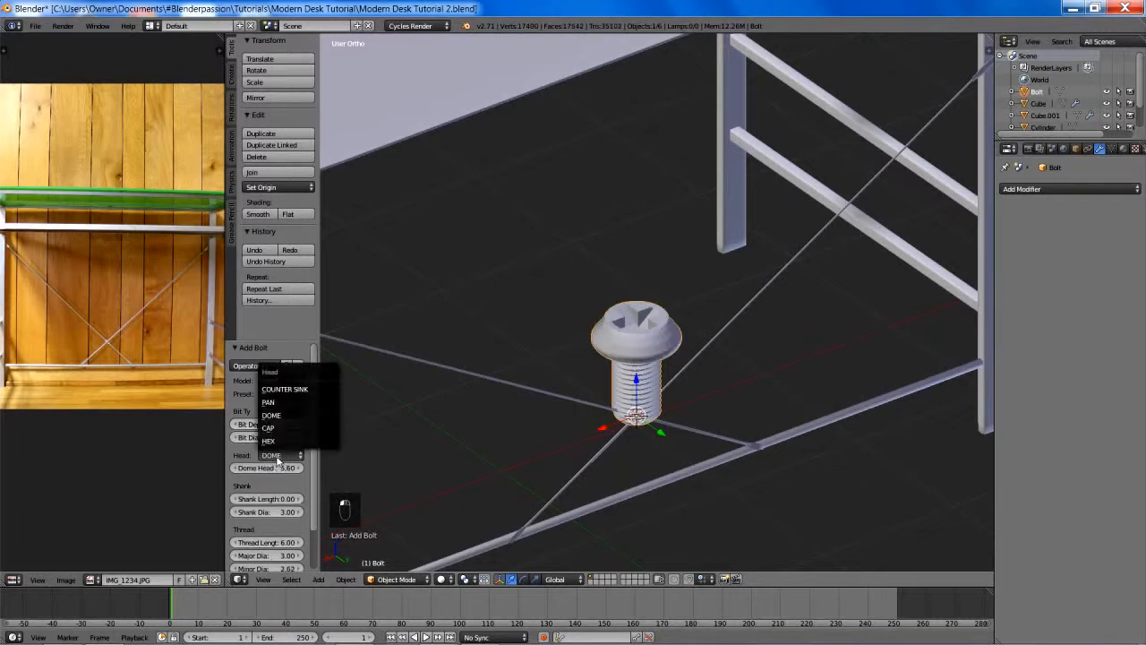
click(280, 406)
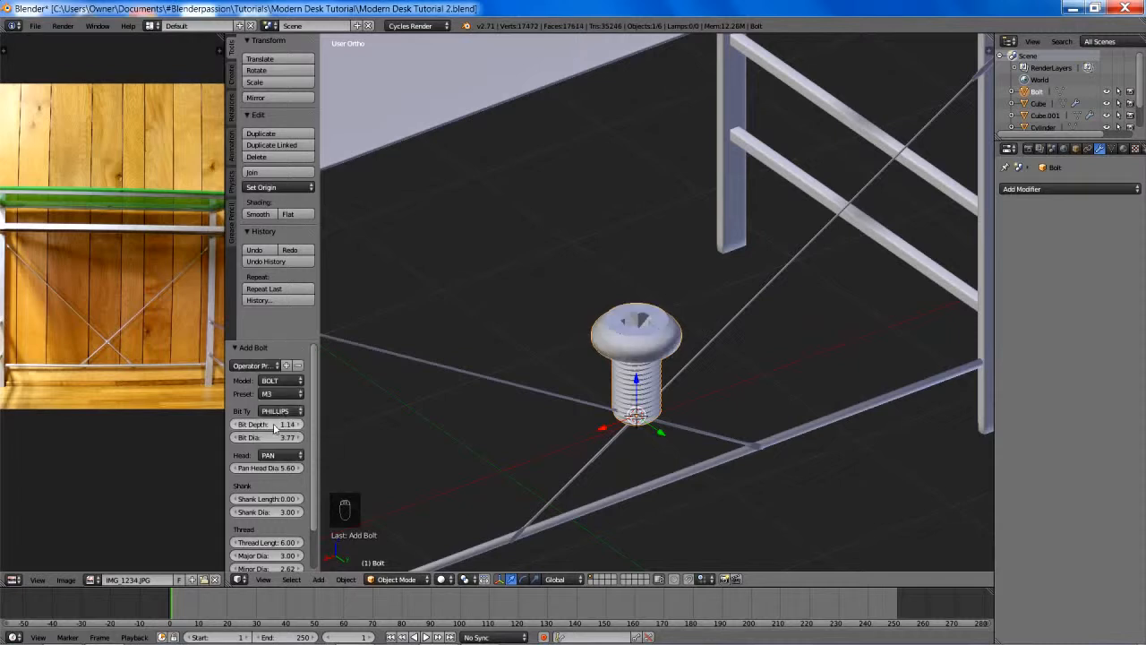
click(277, 454)
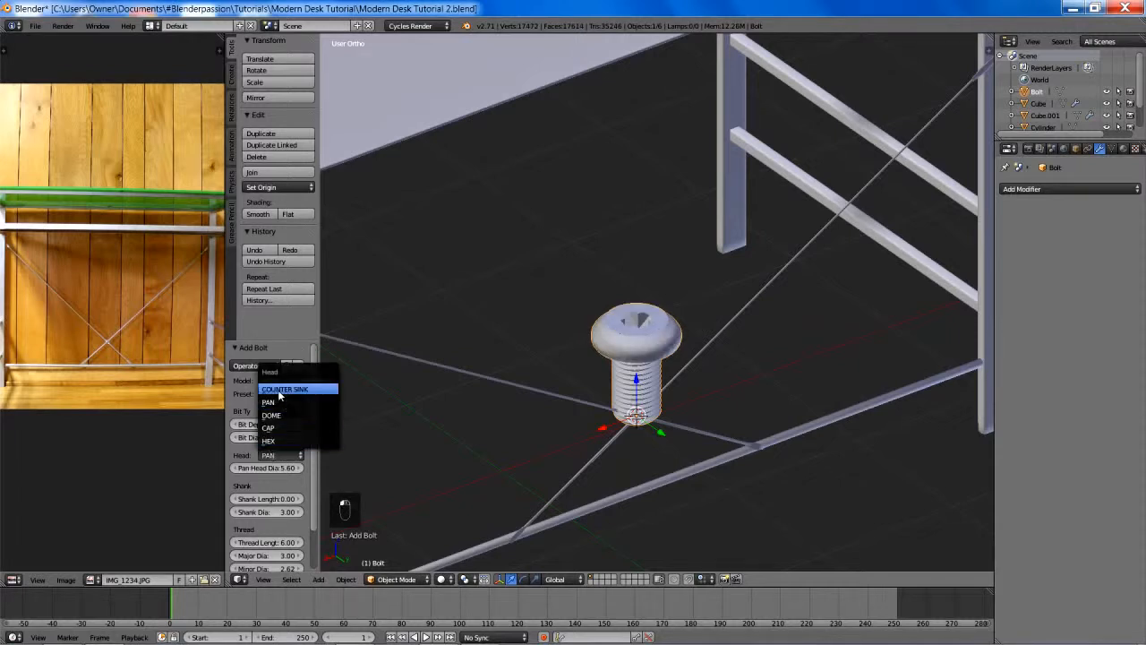
click(280, 391)
click(277, 455)
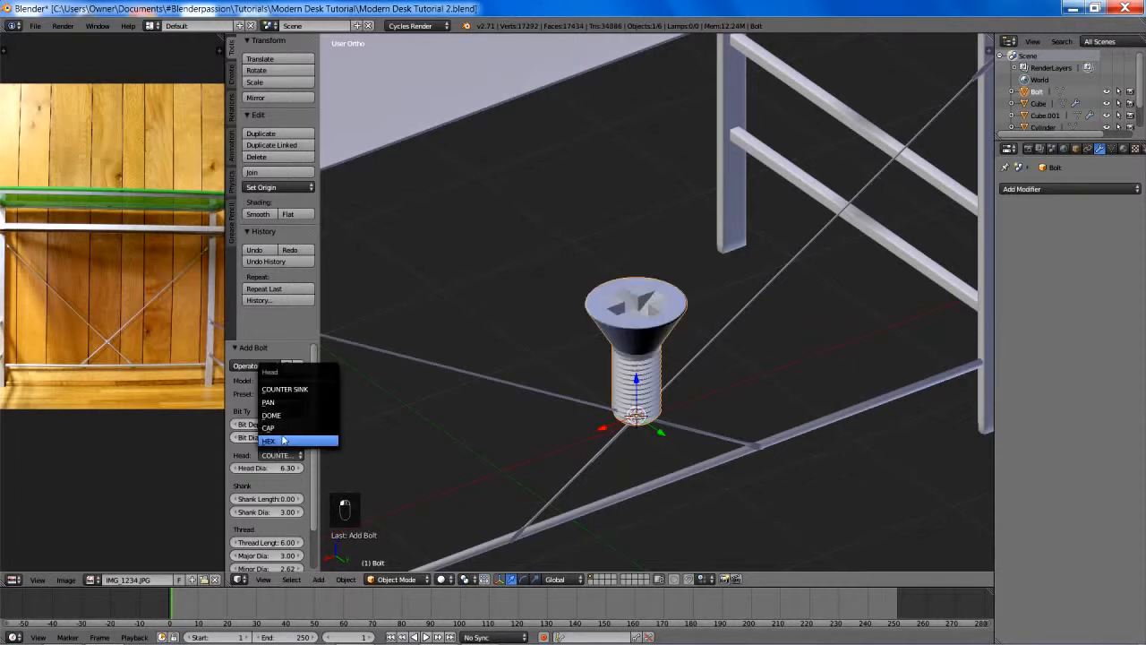
click(283, 441)
- Scale the bolt down by a factor of about 0.145 at the rod crossing
scroll(576, 254, down, 3)
middle_drag(577, 254, 631, 251)
key(s)
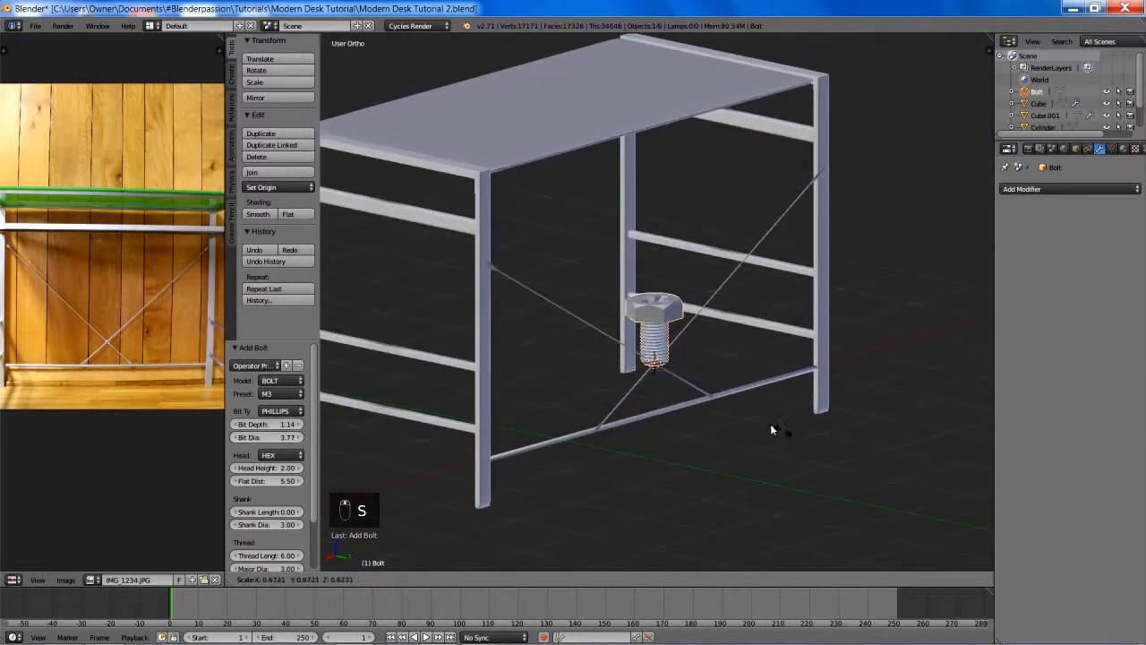
click(678, 359)
scroll(684, 349, up, 5)
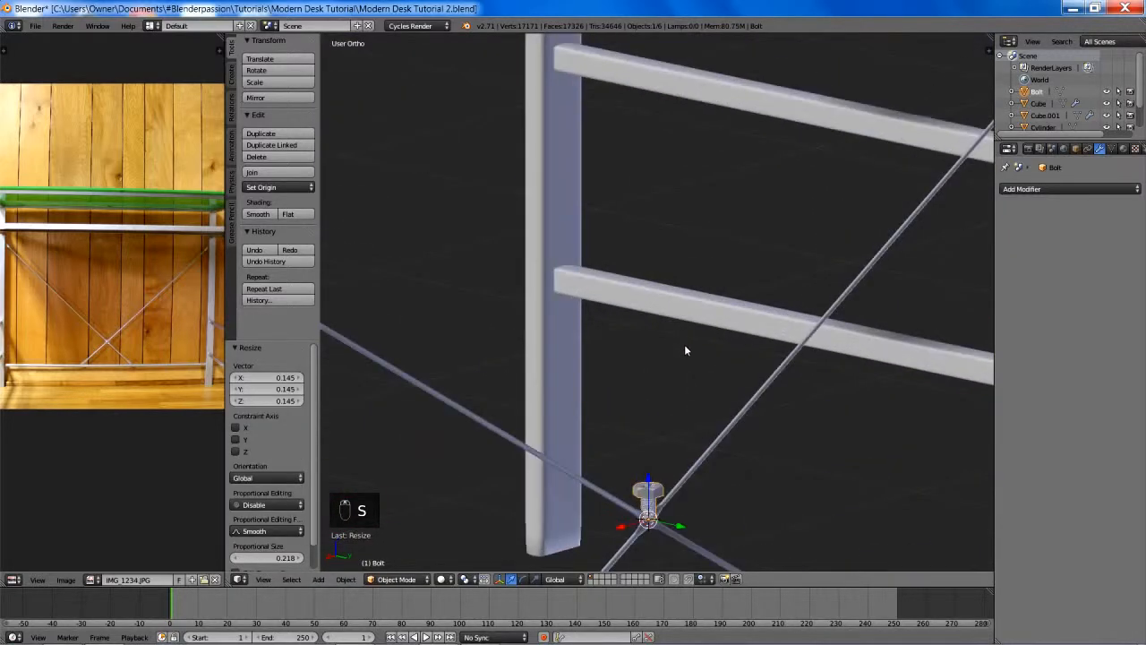
- Rotate the bolt -90° about the global X axis so it lies horizontally through the rod crossing
middle_drag(686, 351, 720, 278)
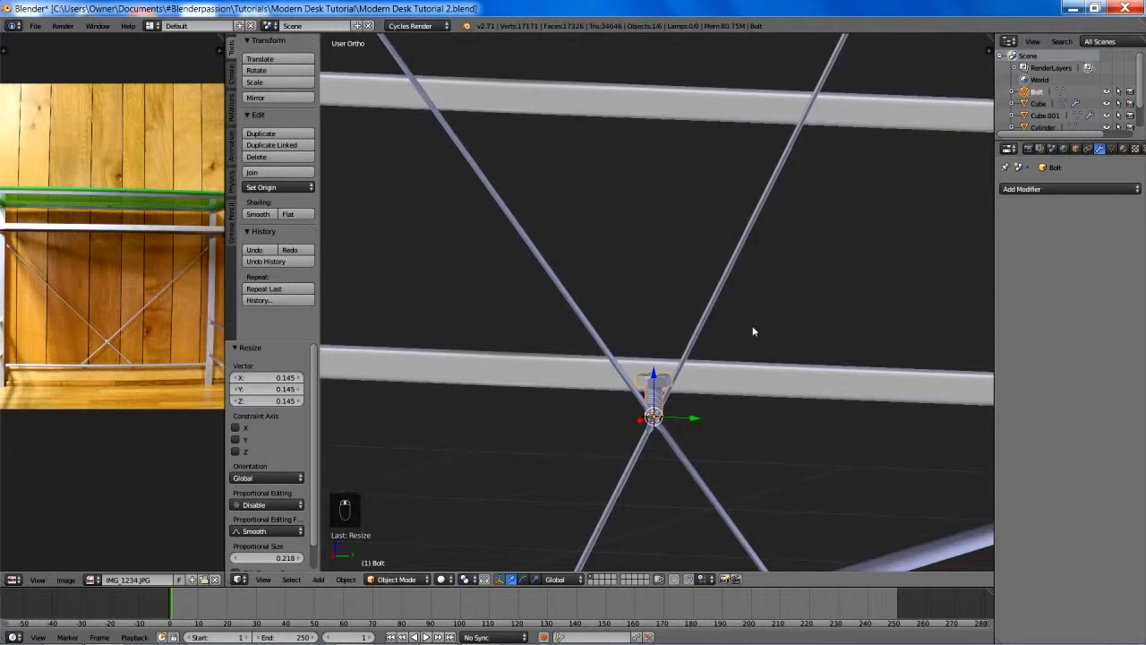
text(rx90)
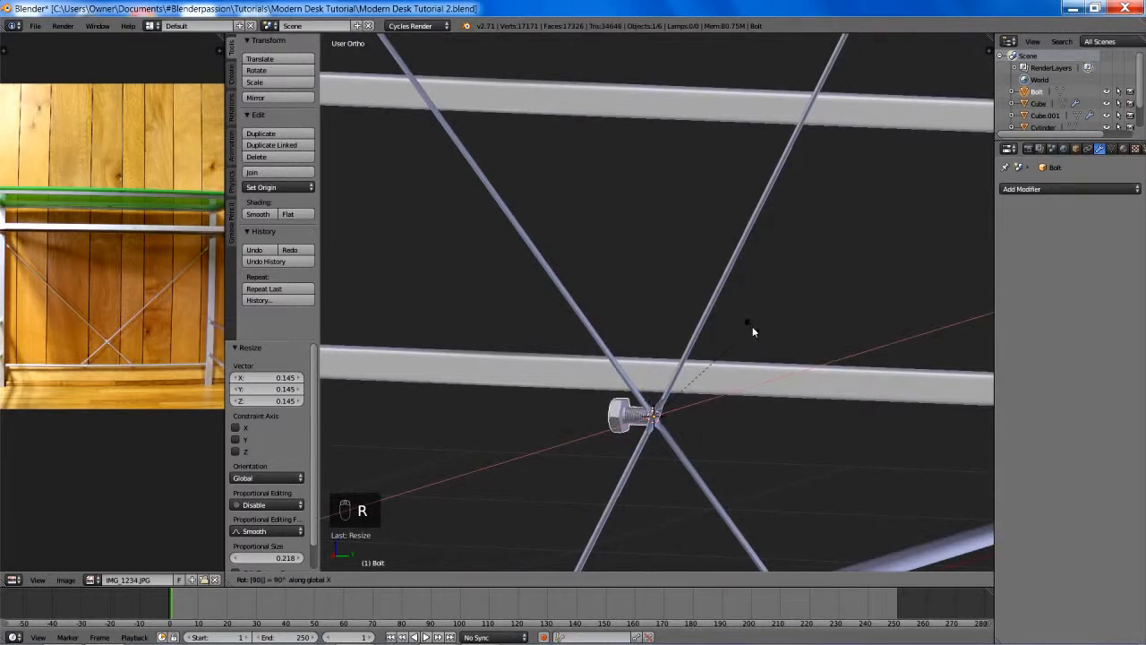
key(Escape)
text(rx-90)
key(Return)
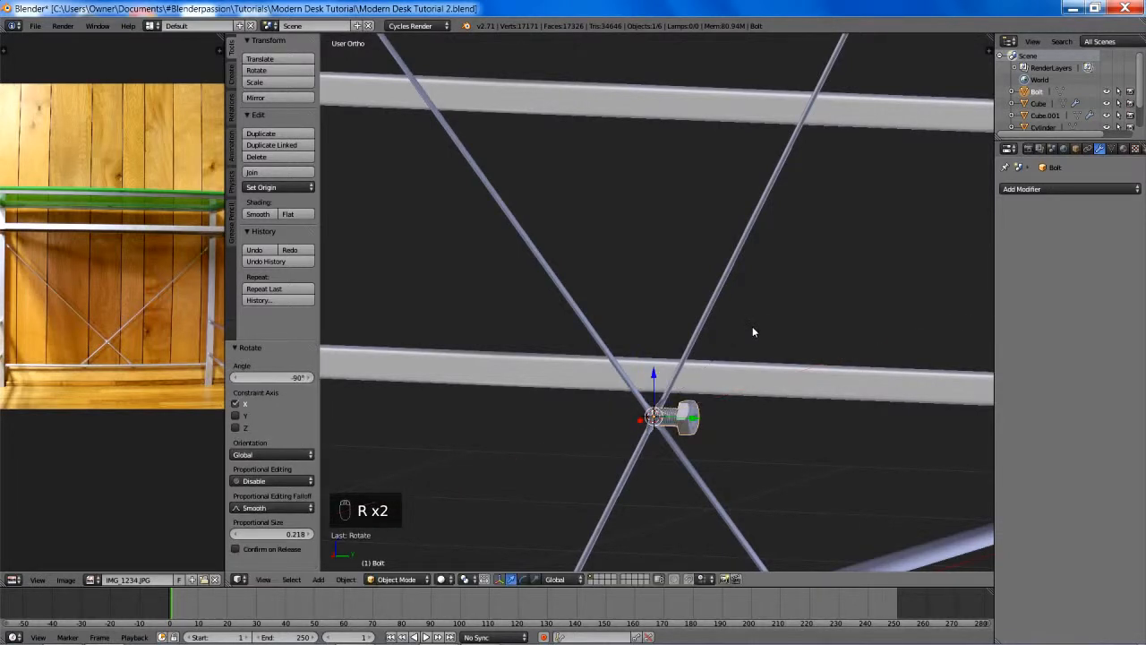
- Shrink the bolt in two scalings of about 0.52 and 0.838 to fit the flattened sections of the crossed rods
shift+middle_drag(752, 327, 725, 203)
scroll(733, 216, up, 5)
key(s)
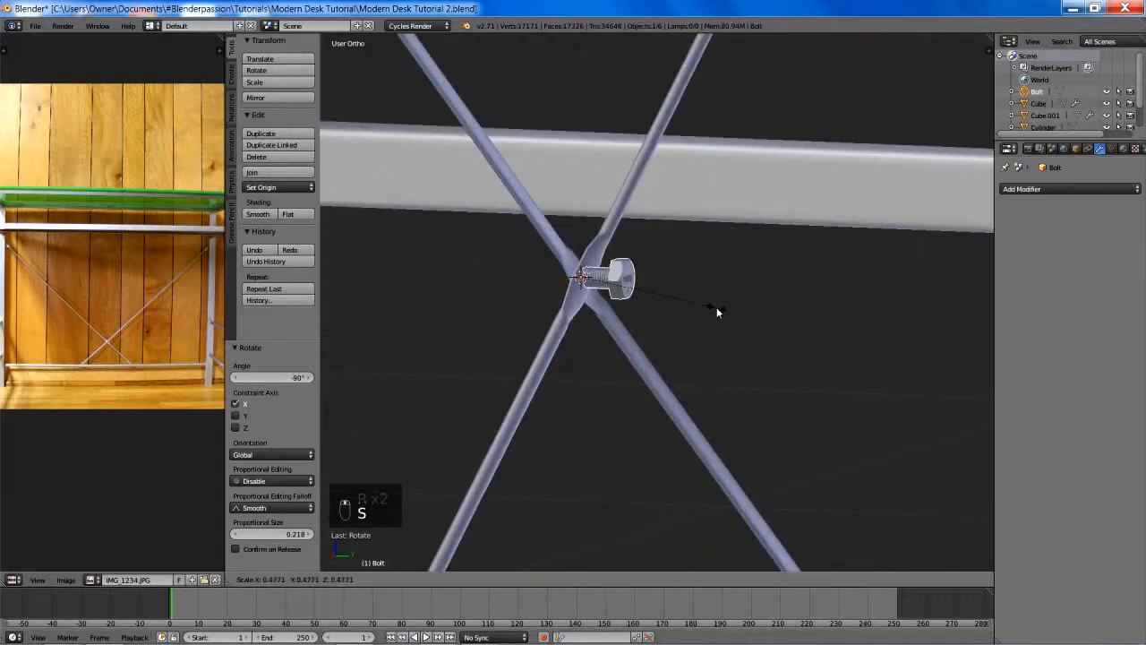
click(716, 300)
scroll(754, 299, up, 1)
shift+middle_drag(704, 287, 632, 294)
scroll(753, 302, up, 3)
key(KP_Decimal)
scroll(632, 294, down, 5)
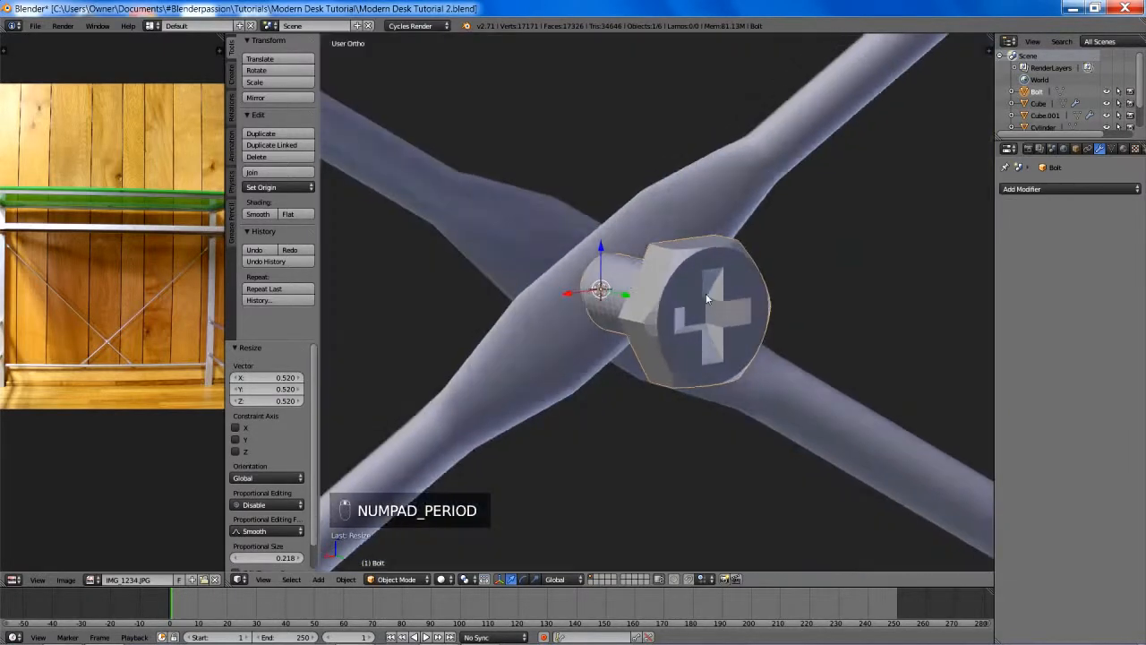
middle_drag(706, 293, 707, 326)
key(s)
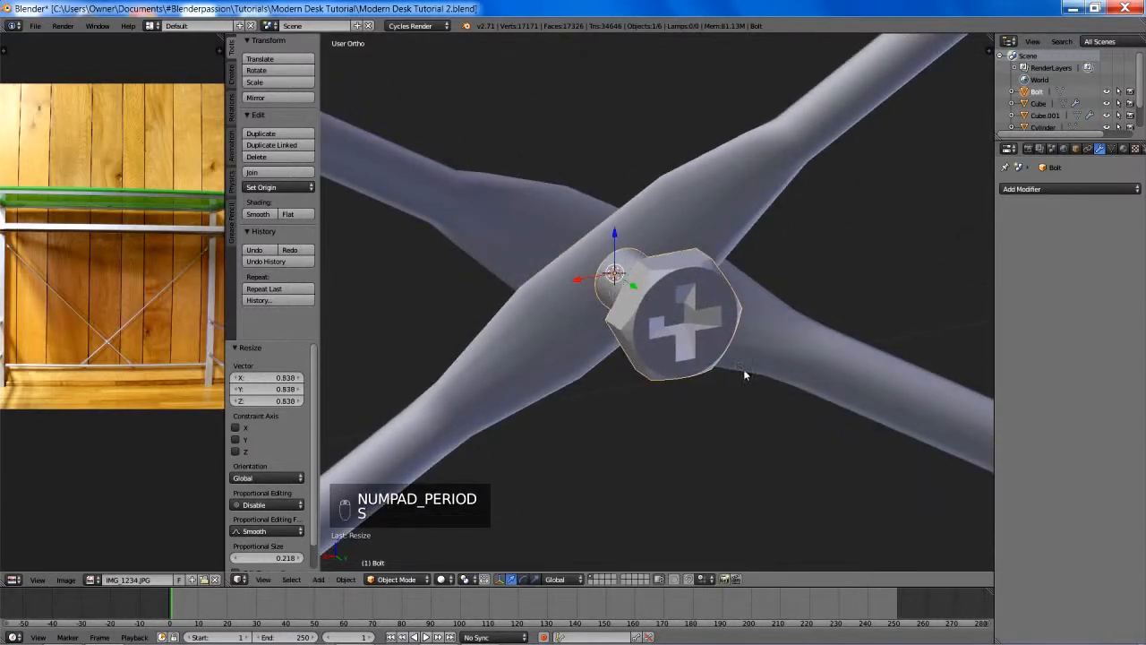
click(758, 381)
- Move the bolt about -0.028 along Y so its shank passes through the crossing and its head rests on the rods
key(g)
key(y)
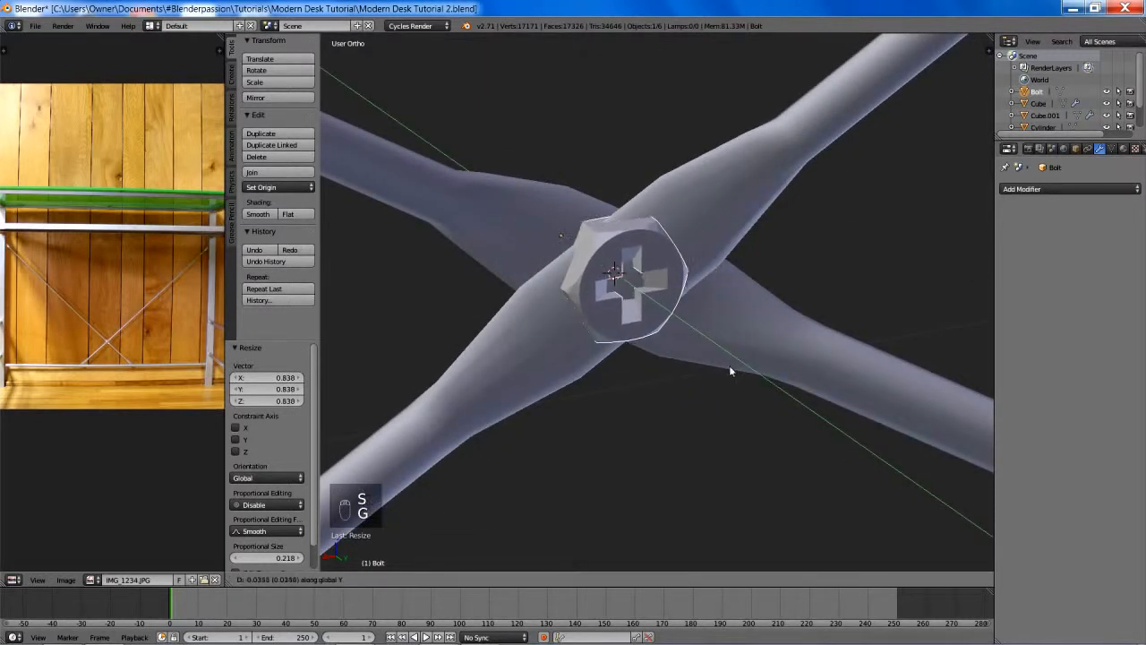
click(850, 405)
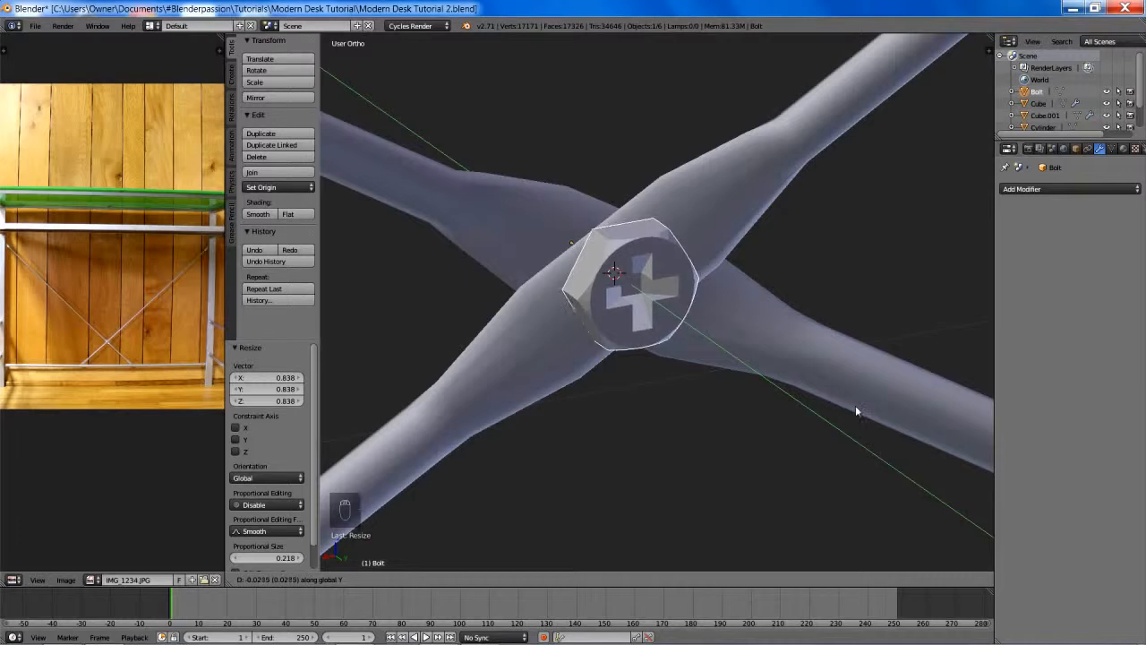
- Add a second Bolt mesh at the rod crossing and set its model to NUT
middle_drag(841, 387, 695, 379)
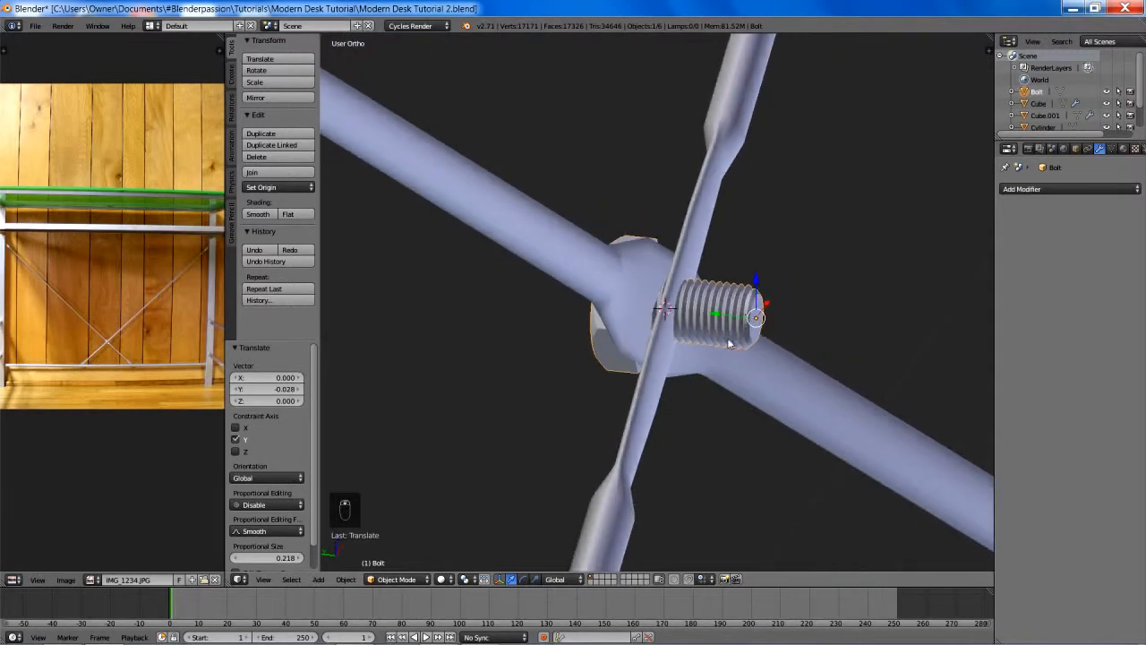
key(shift+a)
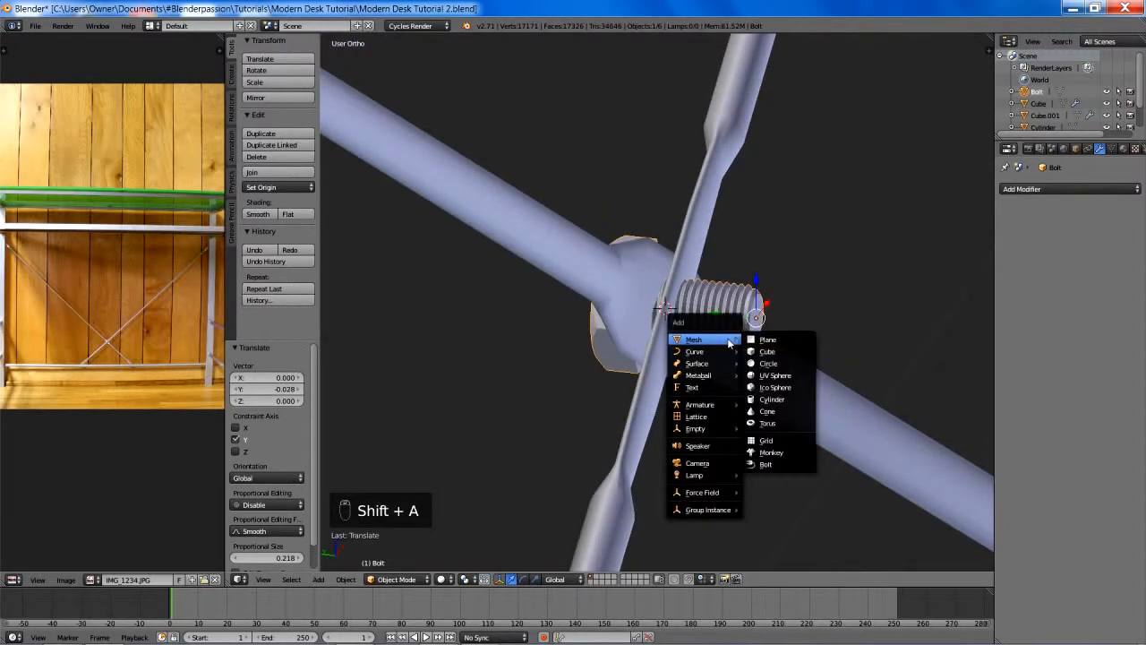
click(777, 463)
scroll(600, 394, down, 5)
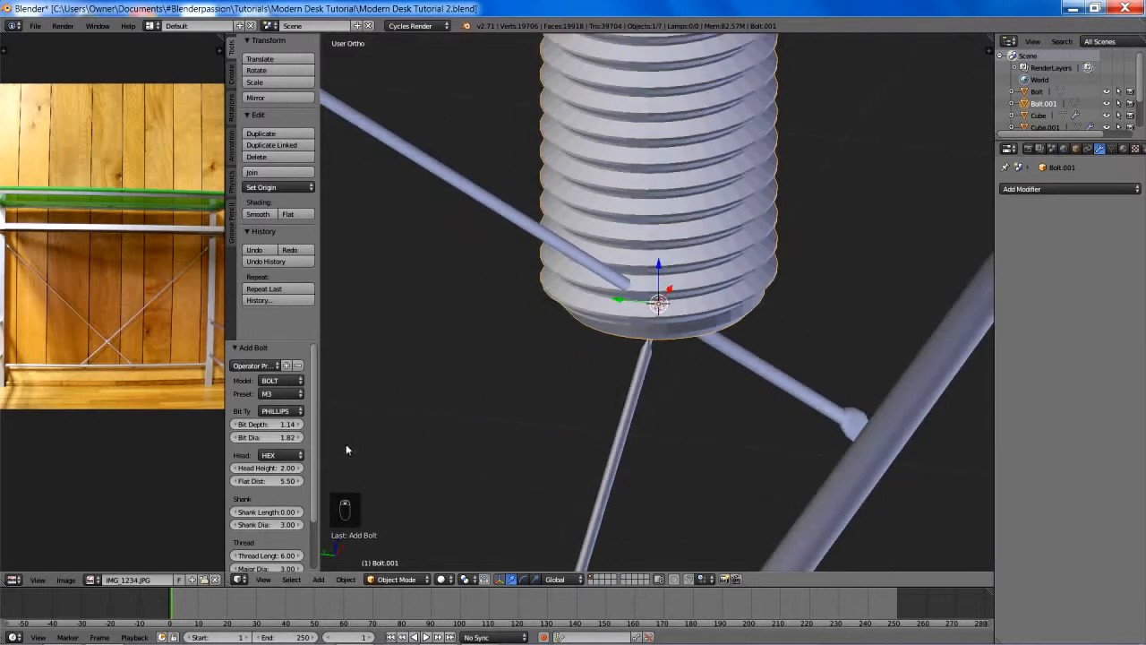
click(285, 381)
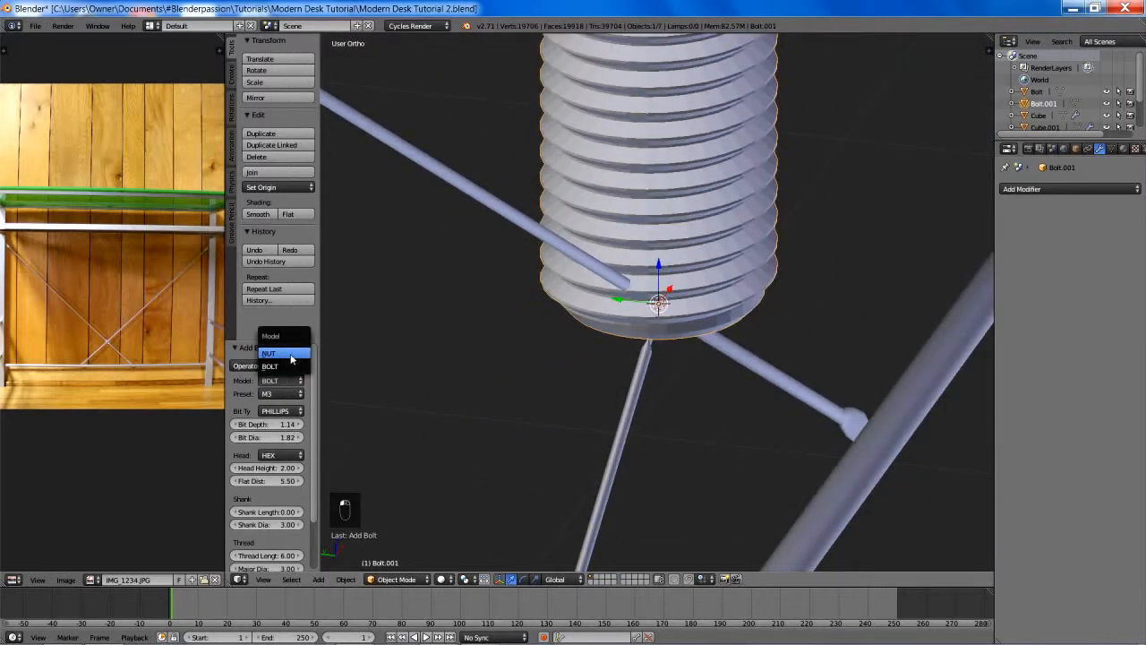
click(291, 355)
- Shrink the nut in two scalings of about 0.063 and 0.608 to match the bolt's threaded shank
scroll(754, 309, up, 6)
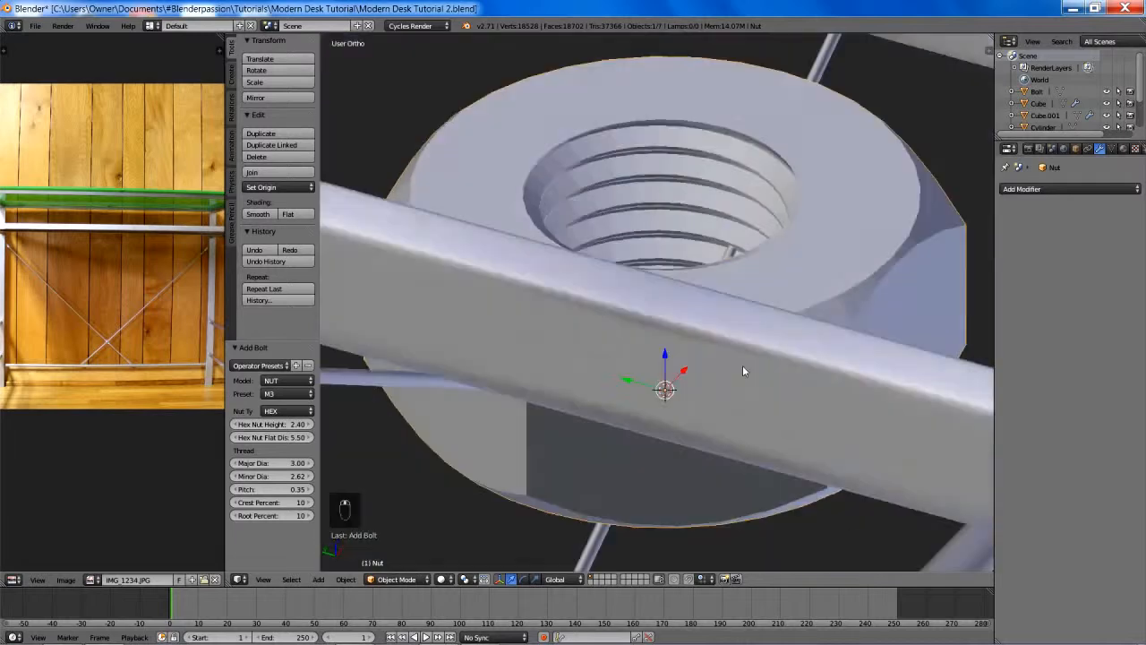
scroll(742, 365, down, 4)
key(s)
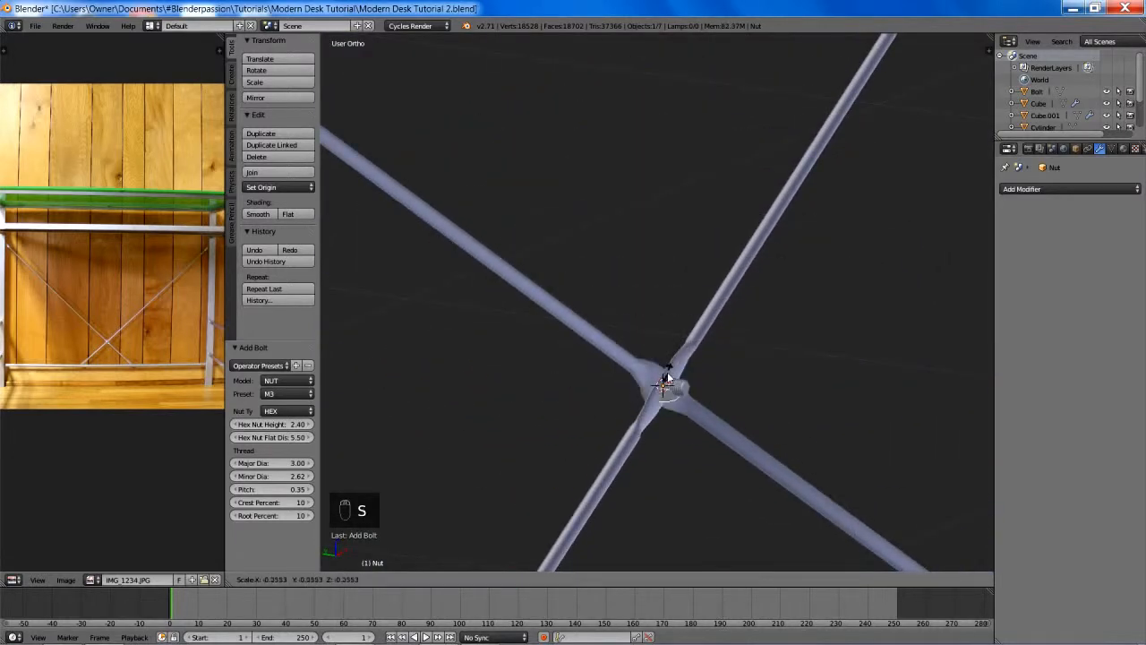
click(676, 390)
scroll(710, 307, up, 4)
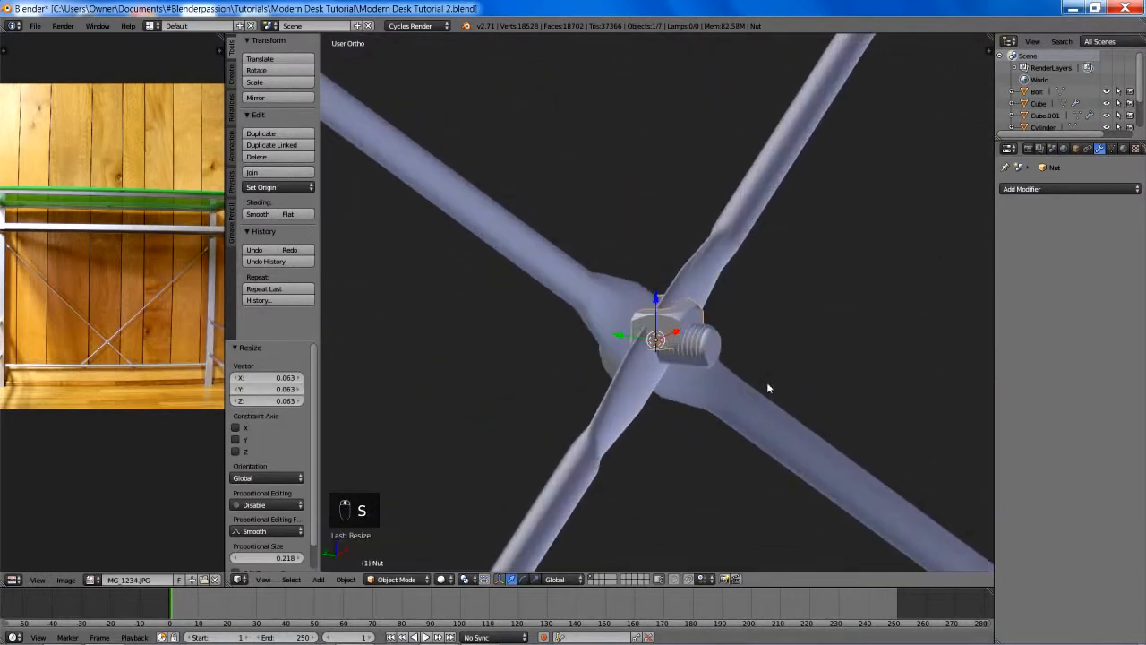
scroll(810, 420, up, 4)
key(s)
click(779, 420)
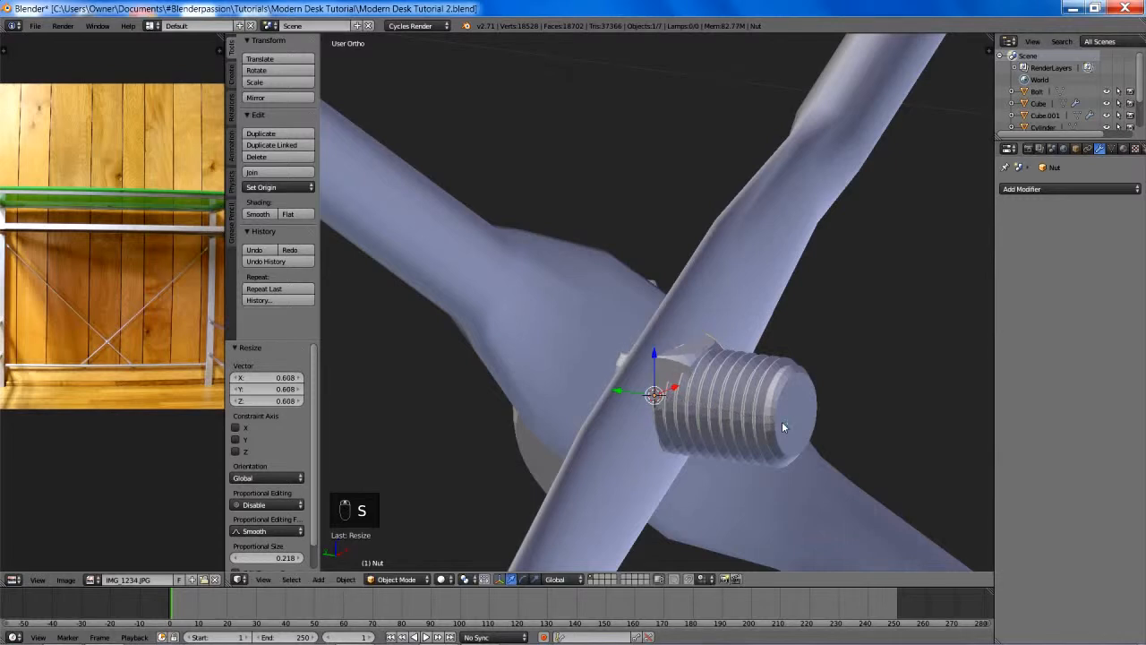
- Rotate the nut -90° about the global X axis to align it with the bolt
key(r)
key(x)
key(9)
key(0)
key(Return)
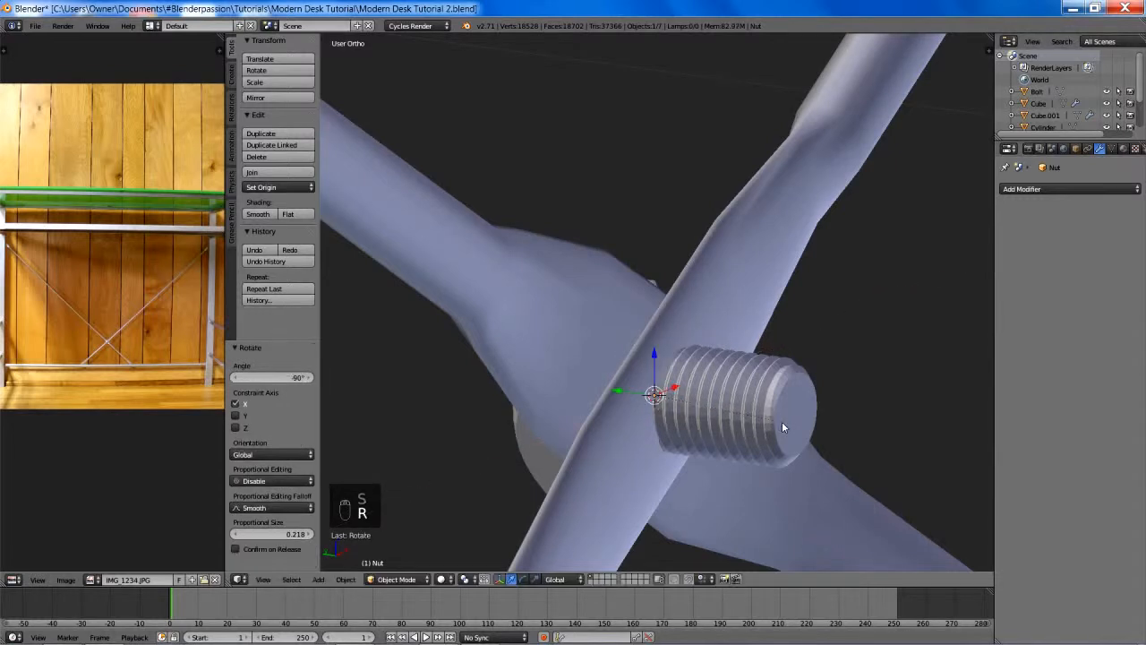
- Move the nut about -0.014 along Y onto the bolt's thread, seating it against the back of the rods
key(g)
key(y)
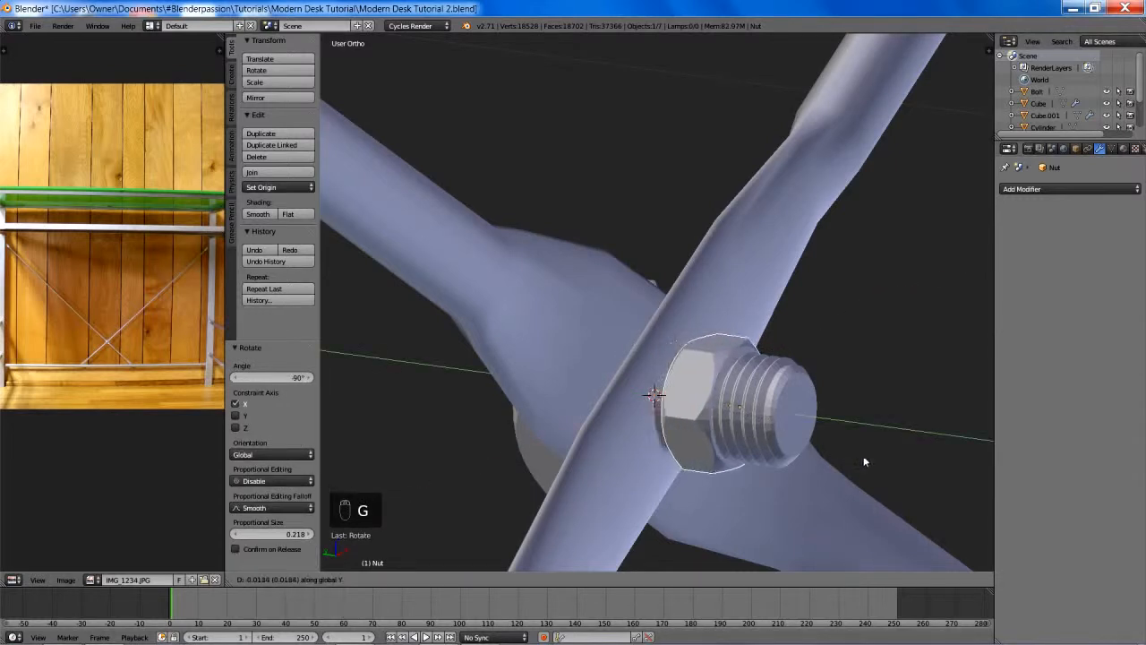
click(766, 467)
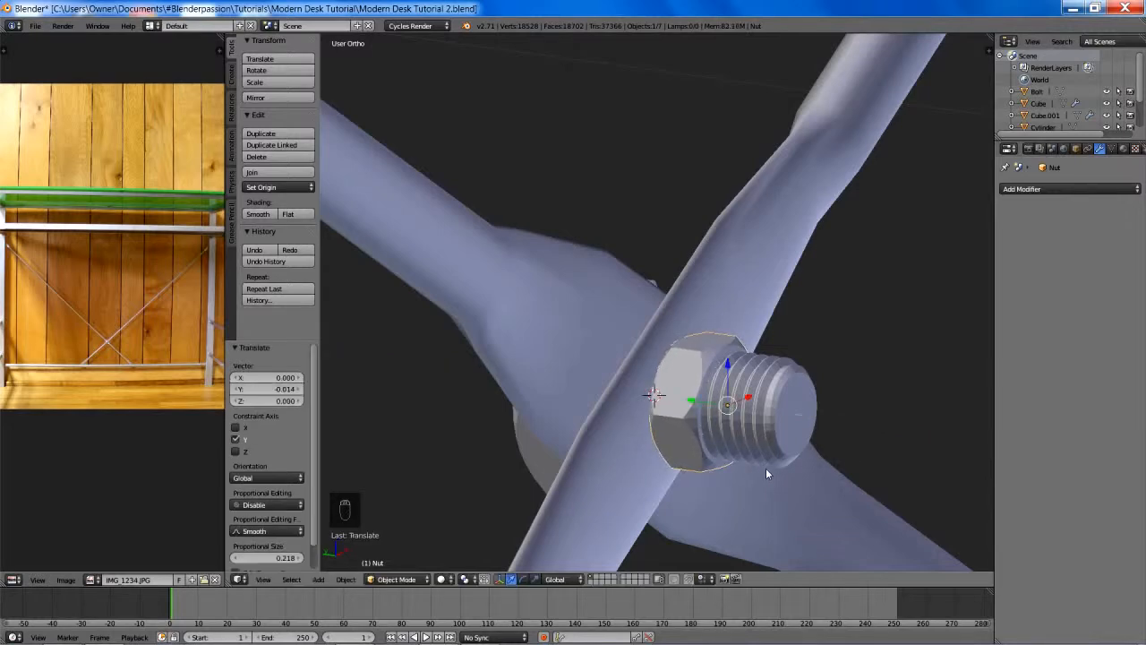
- Scale the nut by about 1.517, and move it about -0.004 along Y on the bolt thread
middle_drag(765, 467, 762, 399)
key(s)
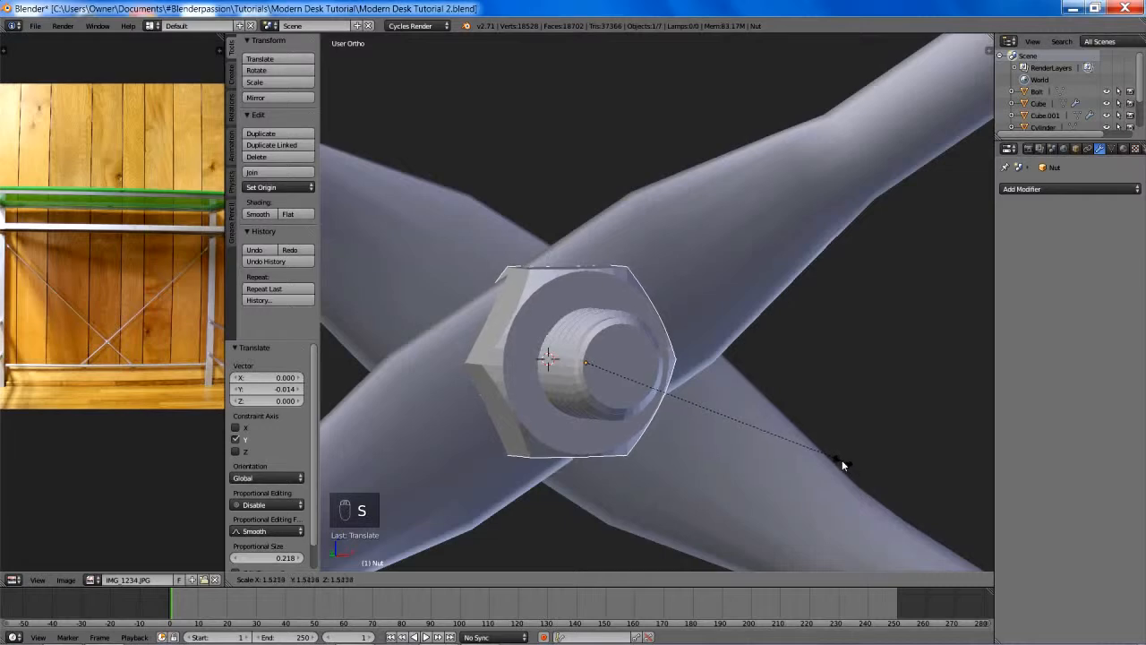
click(842, 459)
middle_drag(711, 401, 774, 415)
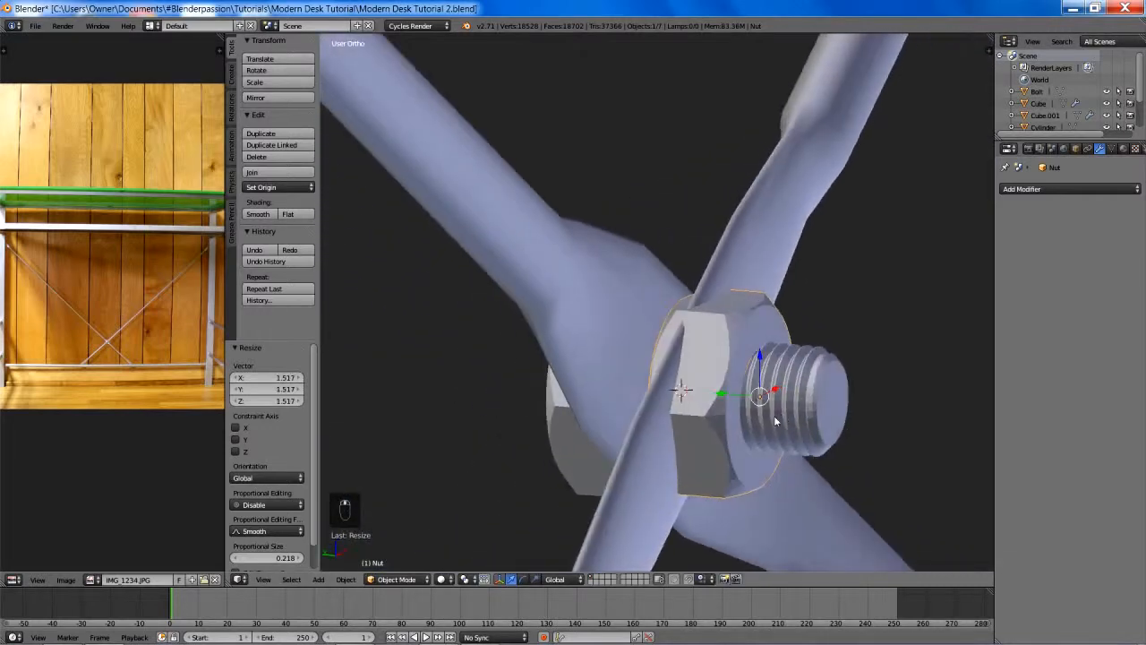
key(g)
key(y)
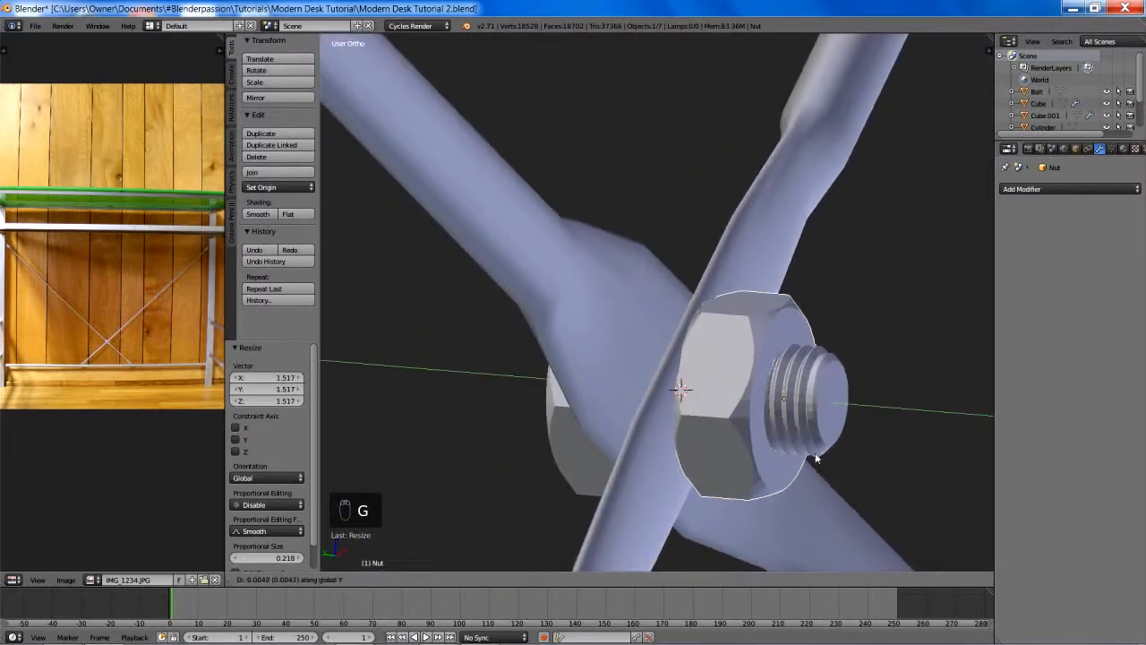
click(816, 459)
middle_drag(817, 458, 786, 401)
key(s)
key(y)
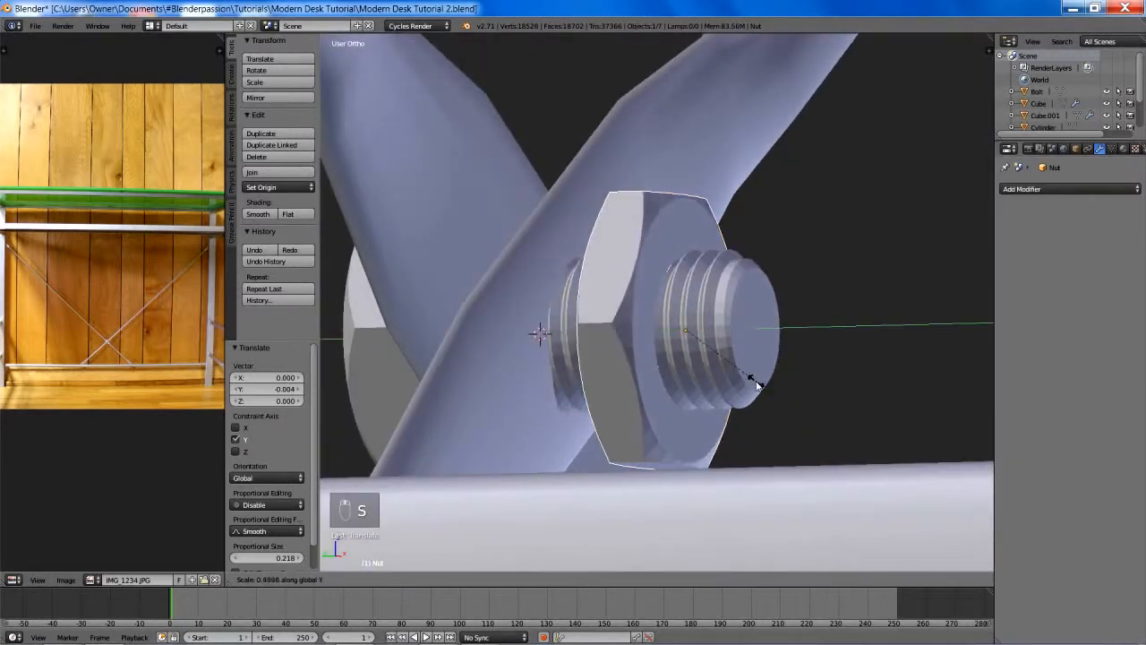
right_click(812, 416)
- Scale the nut uniformly by about 0.842, and move it about 0.003 along Y against the rods
key(s)
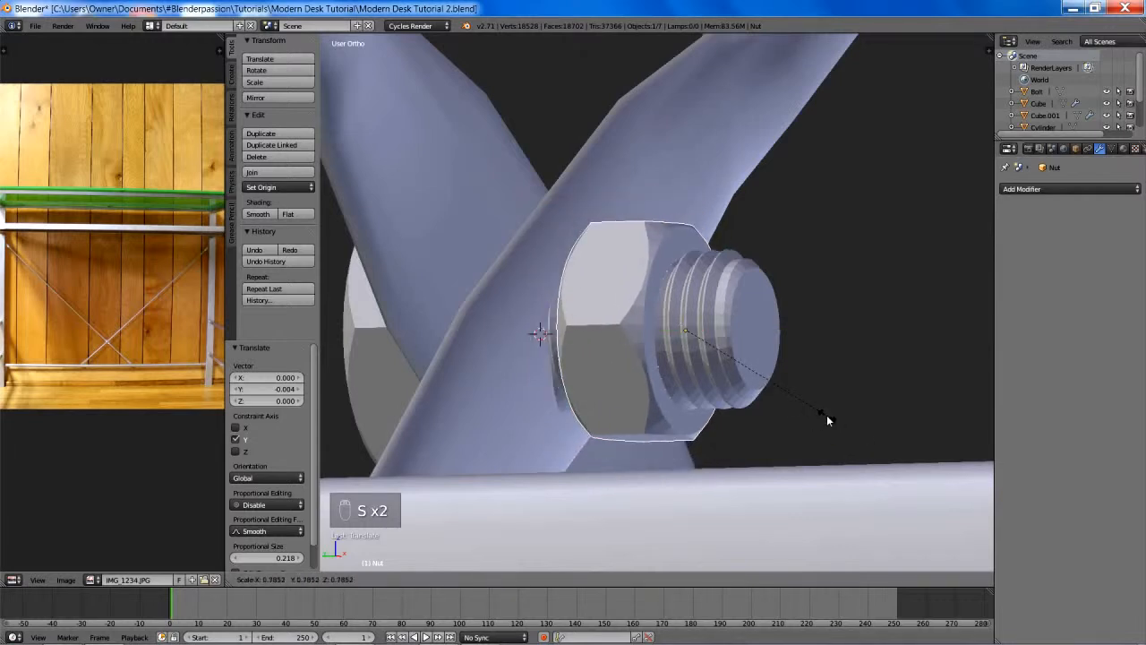
click(836, 427)
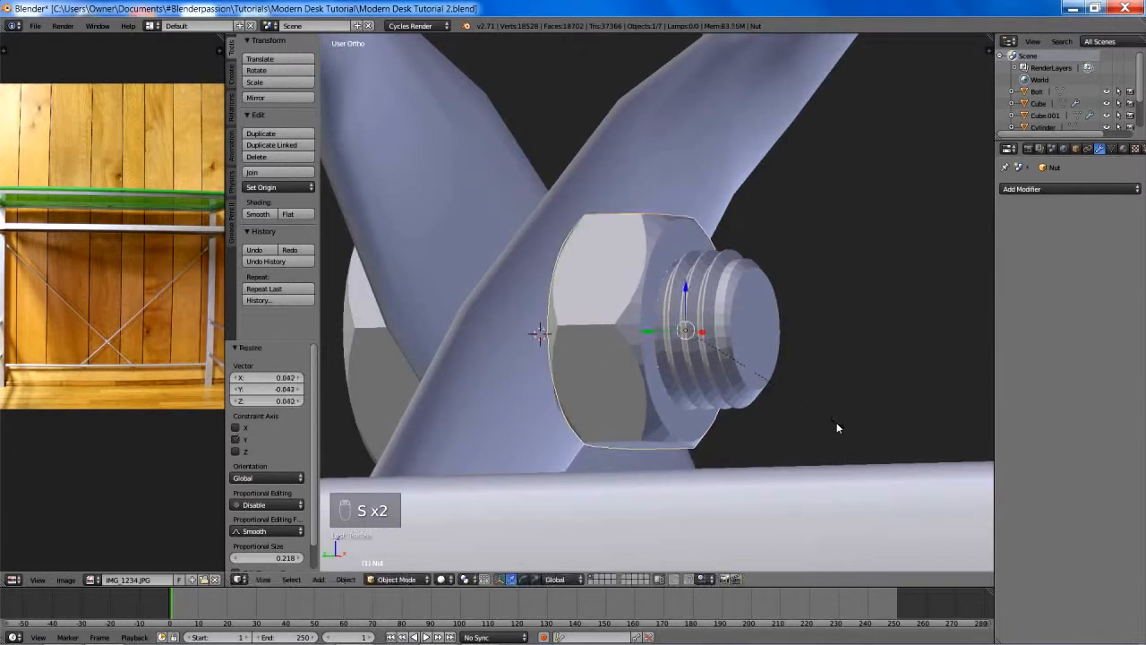
key(g)
key(y)
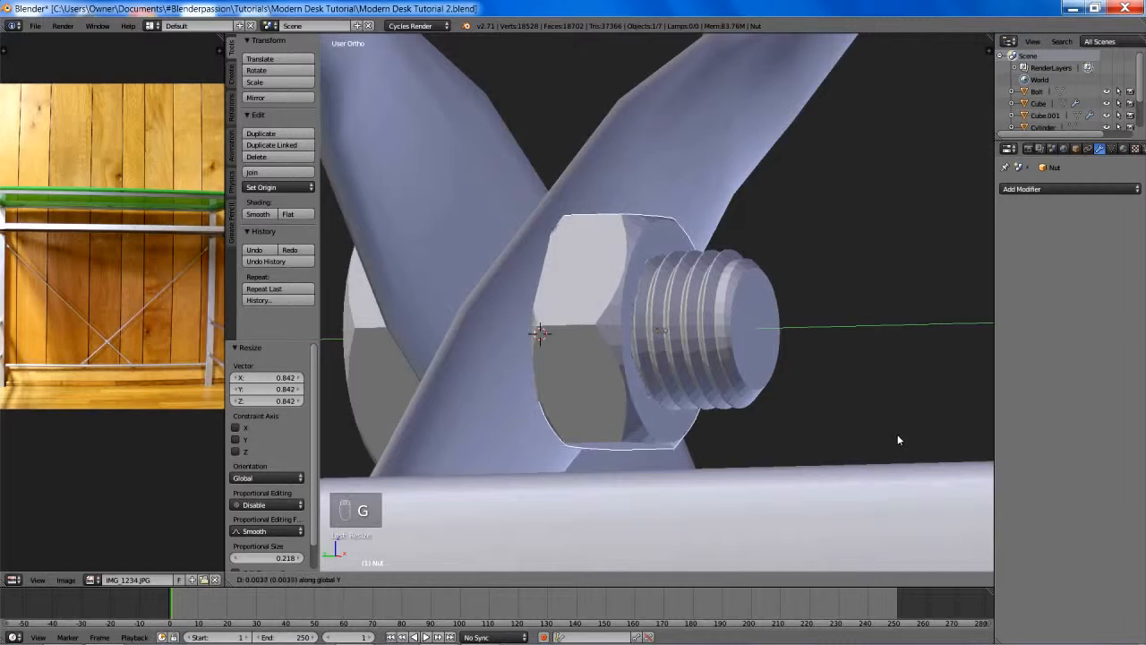
click(925, 425)
- Deselect everything and save the desk file
middle_drag(926, 425, 784, 414)
scroll(685, 417, down, 5)
key(a)
scroll(784, 413, down, 6)
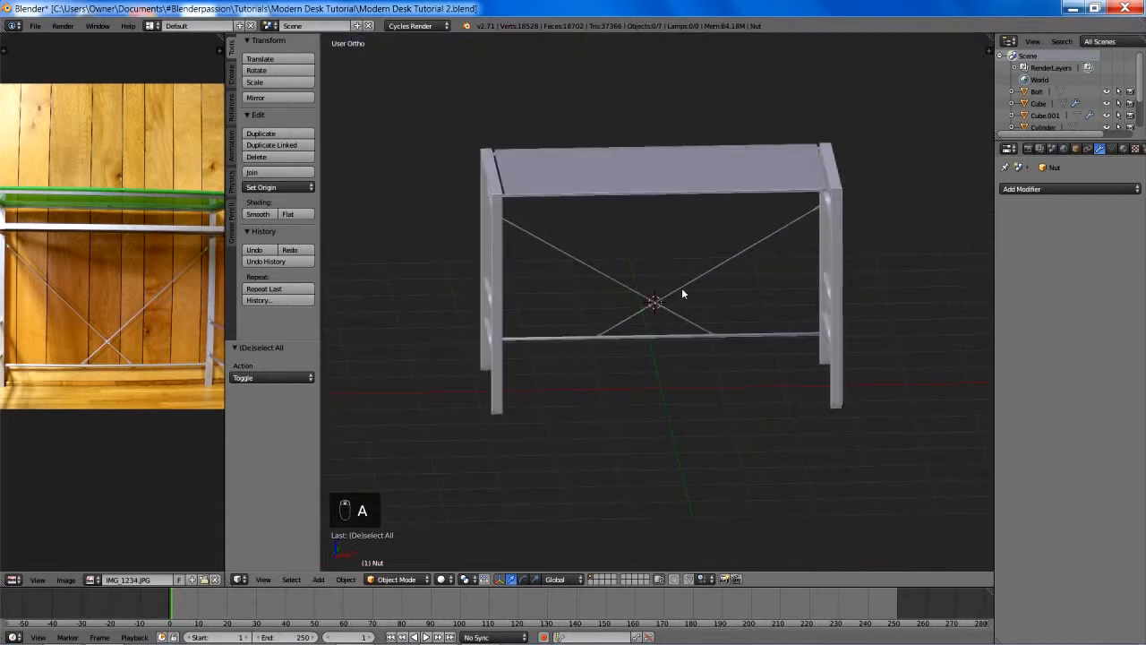
shift+middle_drag(682, 287, 746, 329)
scroll(642, 316, up, 4)
scroll(613, 291, up, 5)
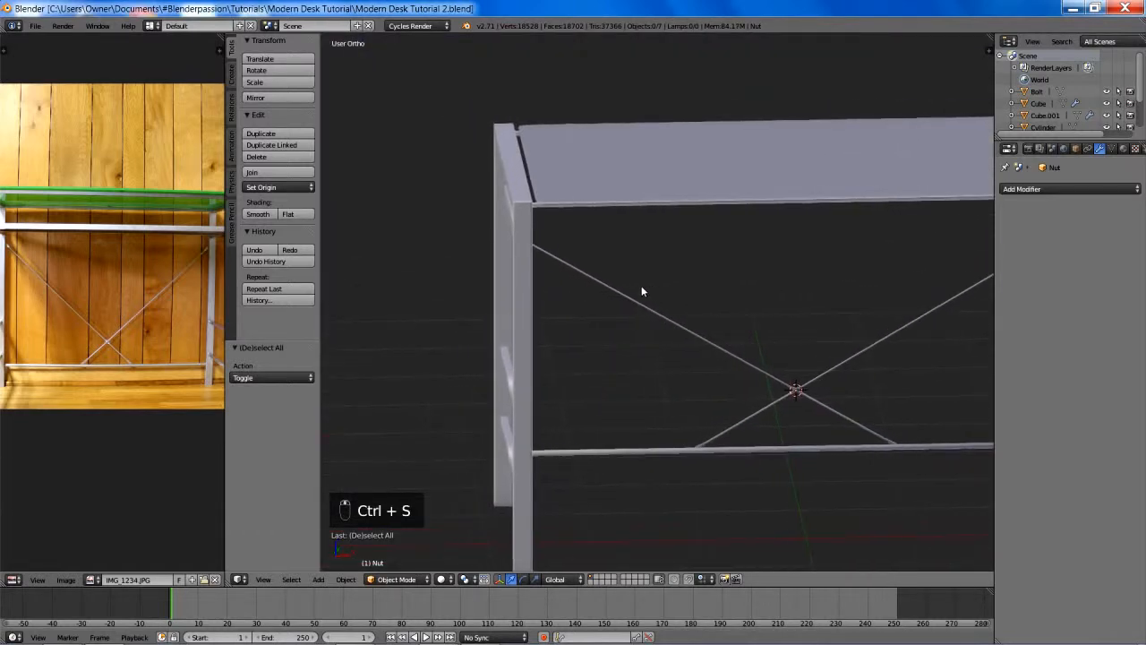
- Select the bolt at the rod crossing in wireframe view and duplicate it in place
key(z)
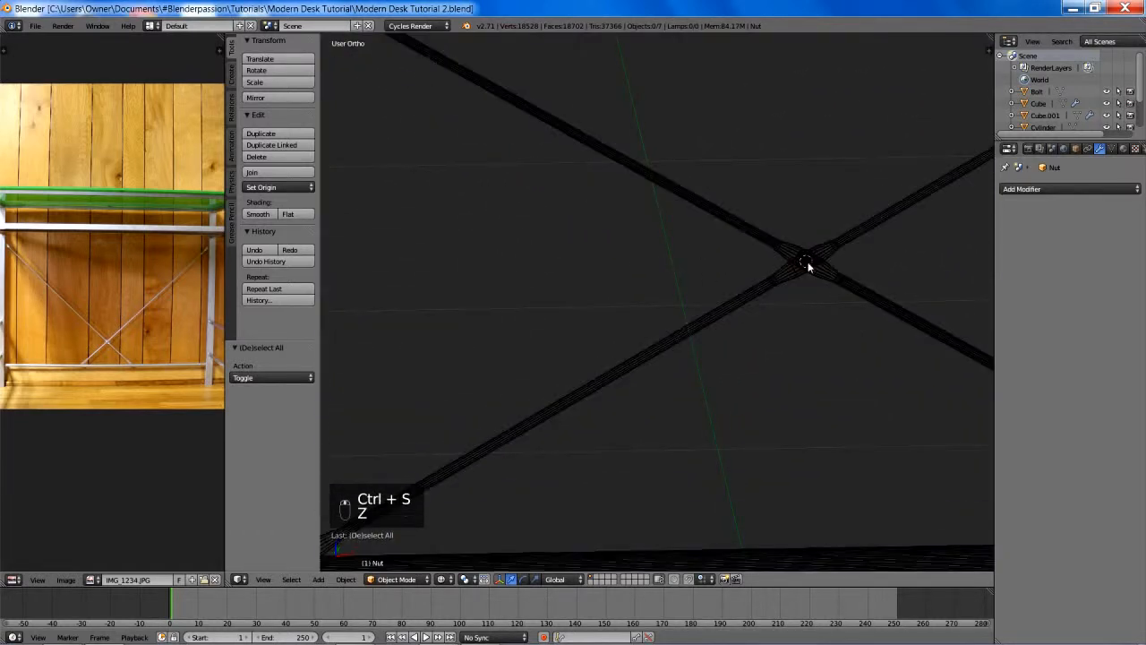
right_click(805, 263)
key(z)
scroll(598, 269, down, 3)
shift+middle_drag(624, 299, 761, 390)
scroll(761, 389, down, 2)
middle_drag(686, 354, 727, 375)
key(shift+d)
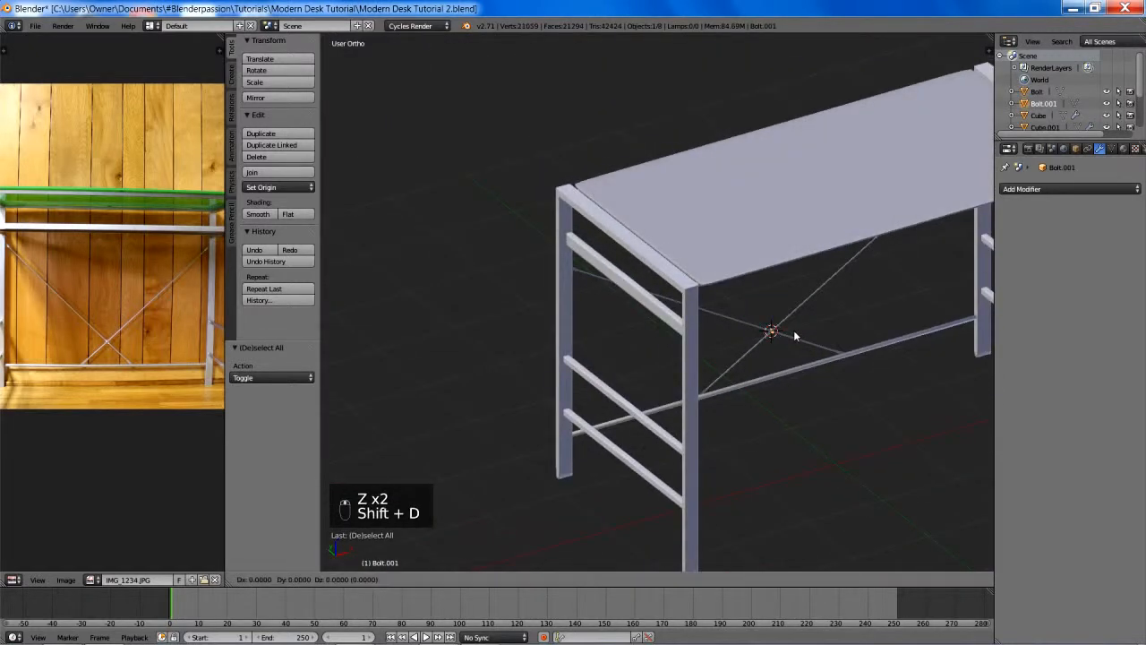
key(y)
right_click(779, 345)
- Move the bolt copy about 3.298 along the global X axis, out beyond the left leg frame
key(g)
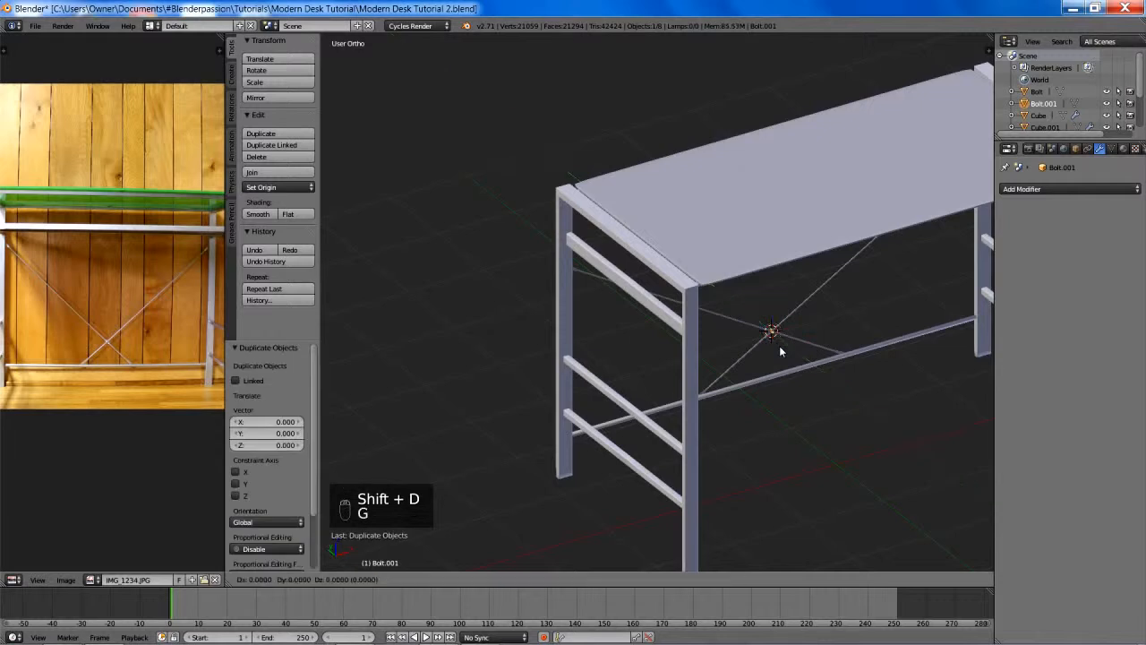
key(x)
click(567, 538)
shift+middle_drag(620, 430, 759, 324)
scroll(719, 330, up, 7)
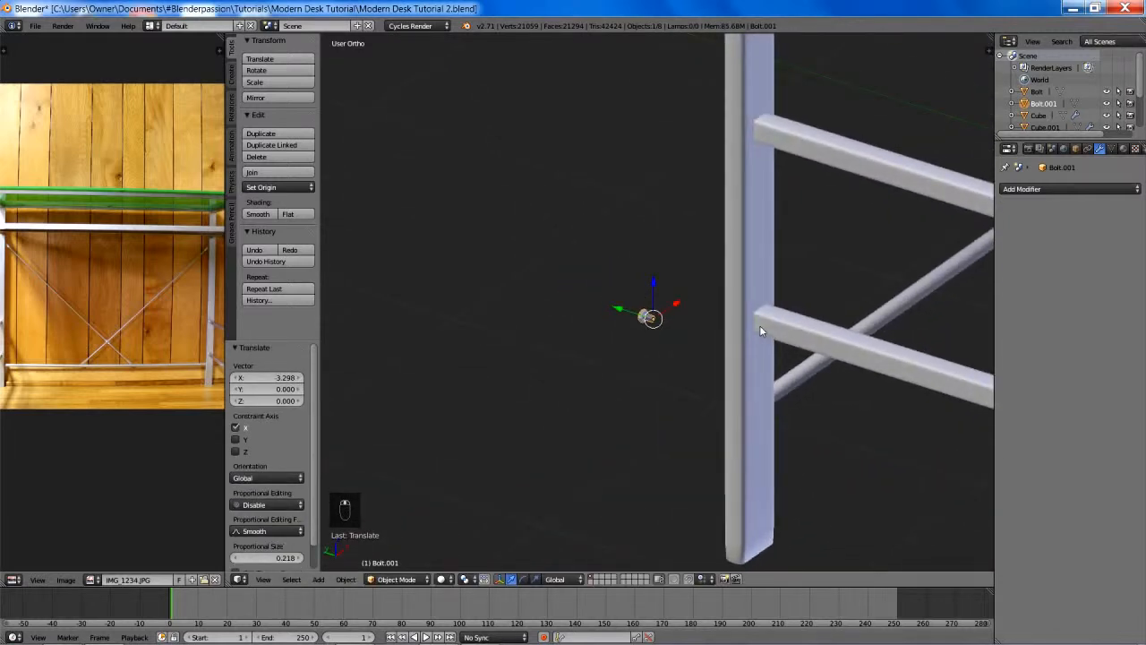
scroll(732, 345, up, 3)
key(KP_1)
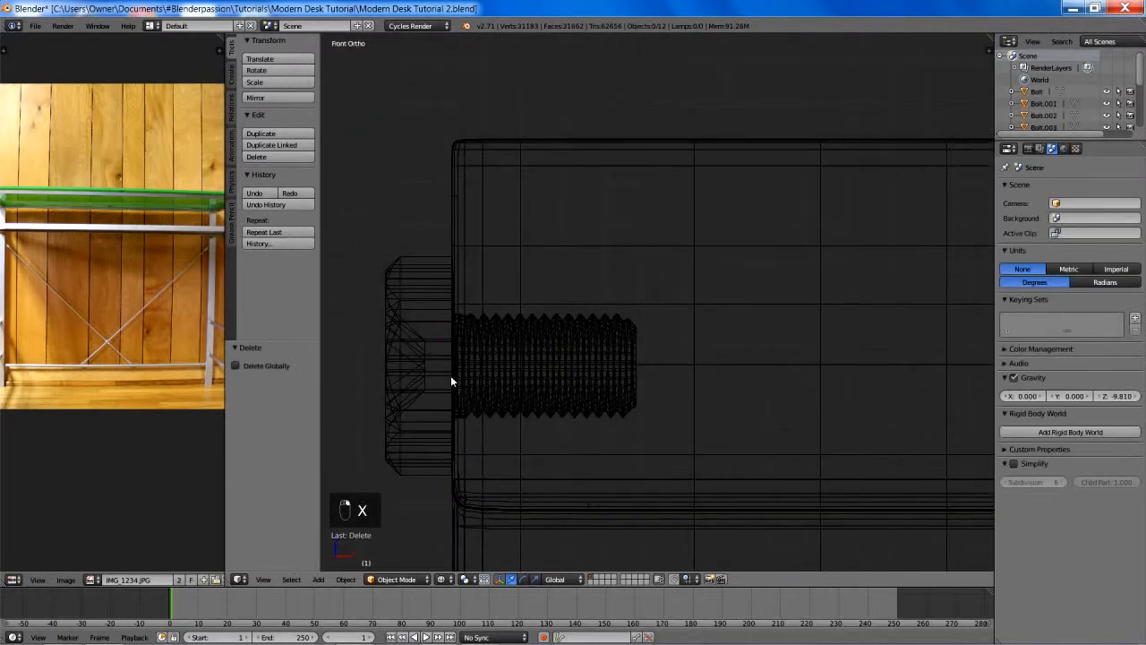
- Delete the bolts at the right end of the desk's top frame, working in front wireframe view
right_click(451, 381)
scroll(504, 367, down, 8)
key(KP_1)
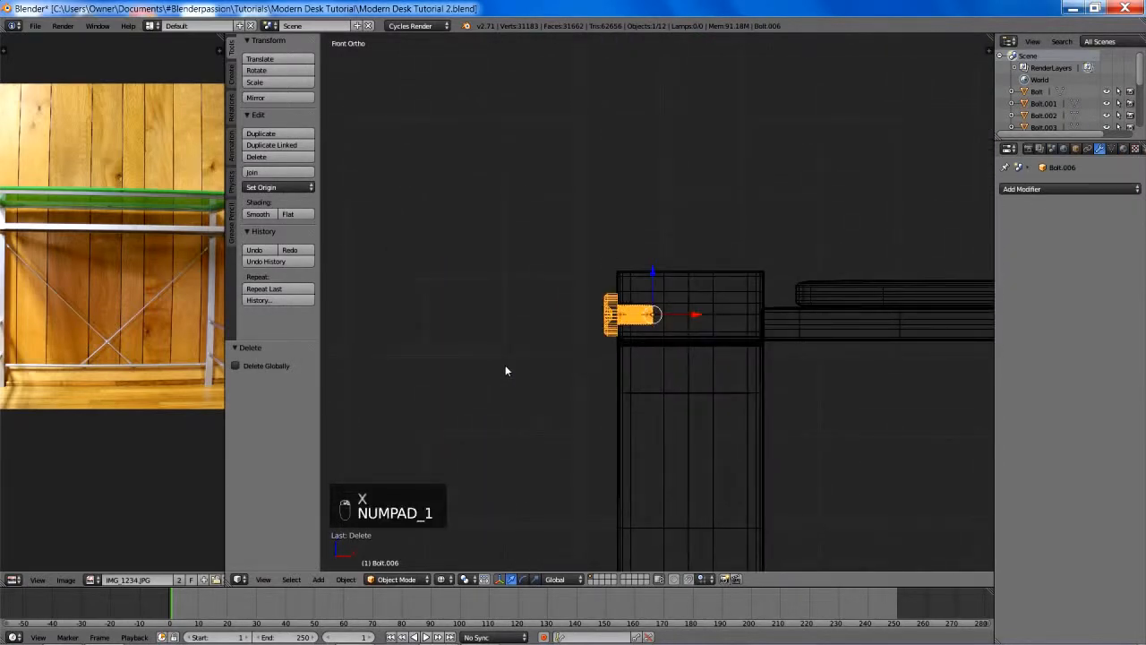
scroll(737, 376, up, 6)
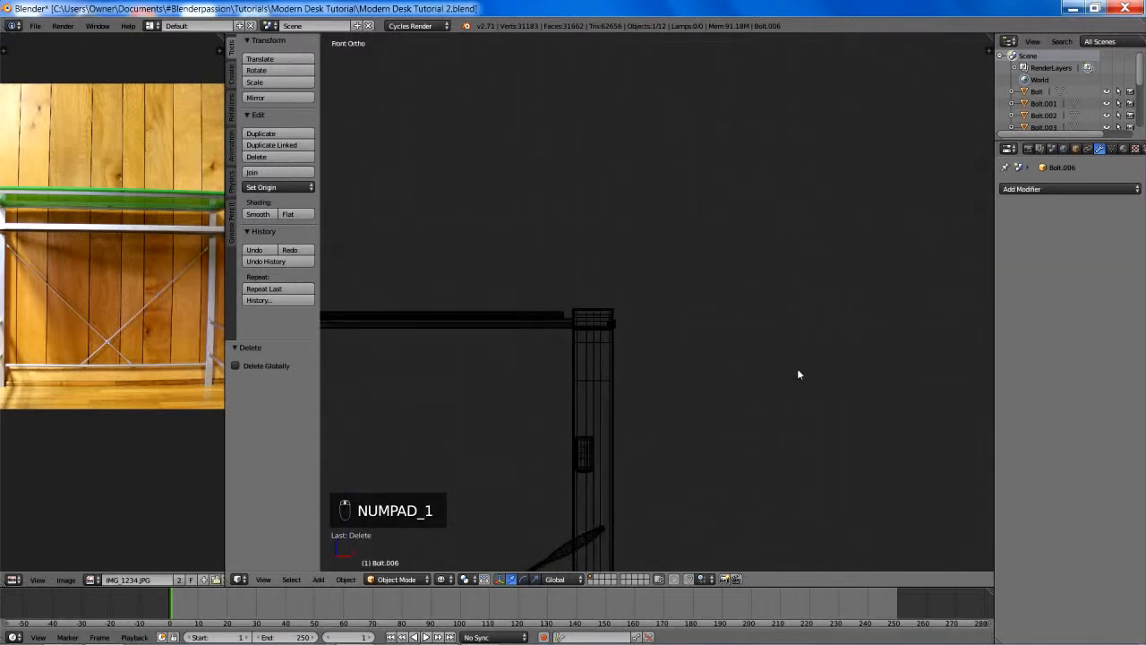
key(z)
key(z)
key(z)
key(a)
key(b)
drag(551, 343, 594, 362)
key(x)
click(594, 367)
mouse_move(594, 367)
middle_down()
mouse_move(626, 306)
mouse_move(690, 362)
mouse_move(594, 368)
middle_up()
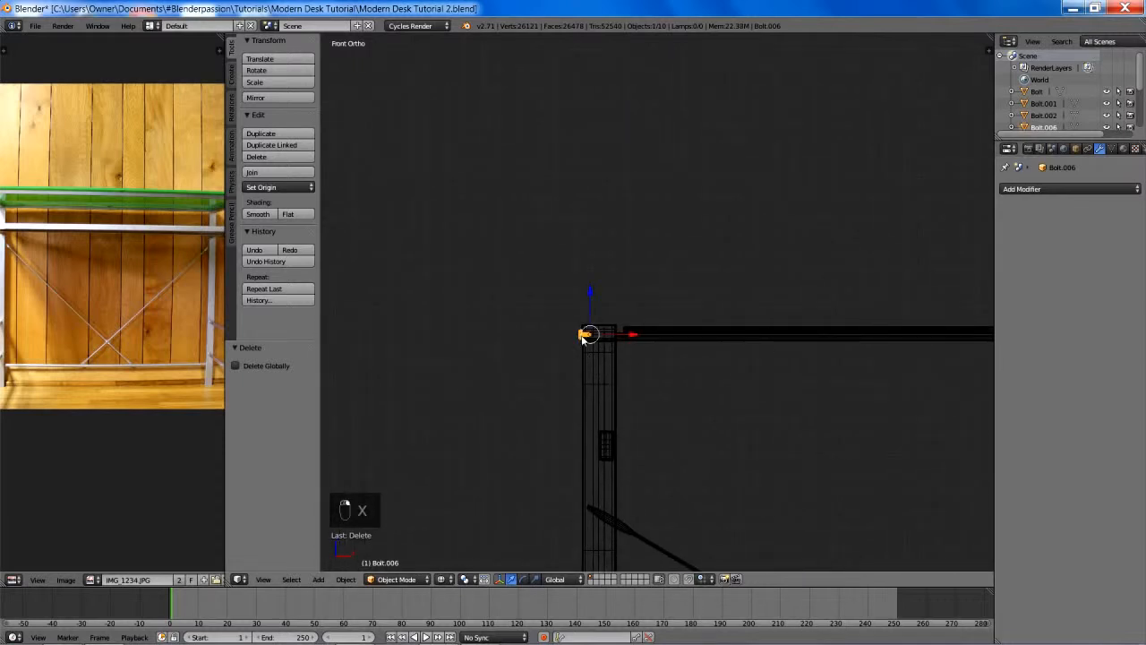
- Duplicate the left front top-frame bolt about 2.571 along Y to the back corner
key(KP_7)
shift+middle_drag(615, 230, 635, 478)
scroll(598, 427, down, 3)
key(shift+d)
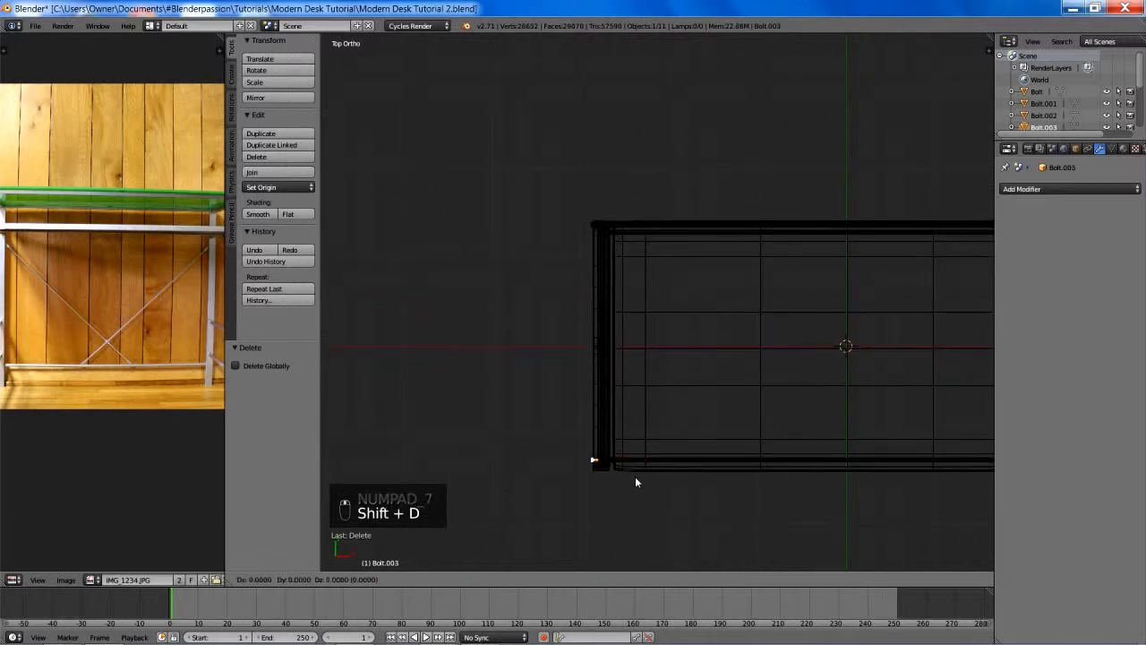
key(y)
click(652, 249)
- Fine-tune the back corner bolt's position by about -0.006 along Y
scroll(657, 292, up, 5)
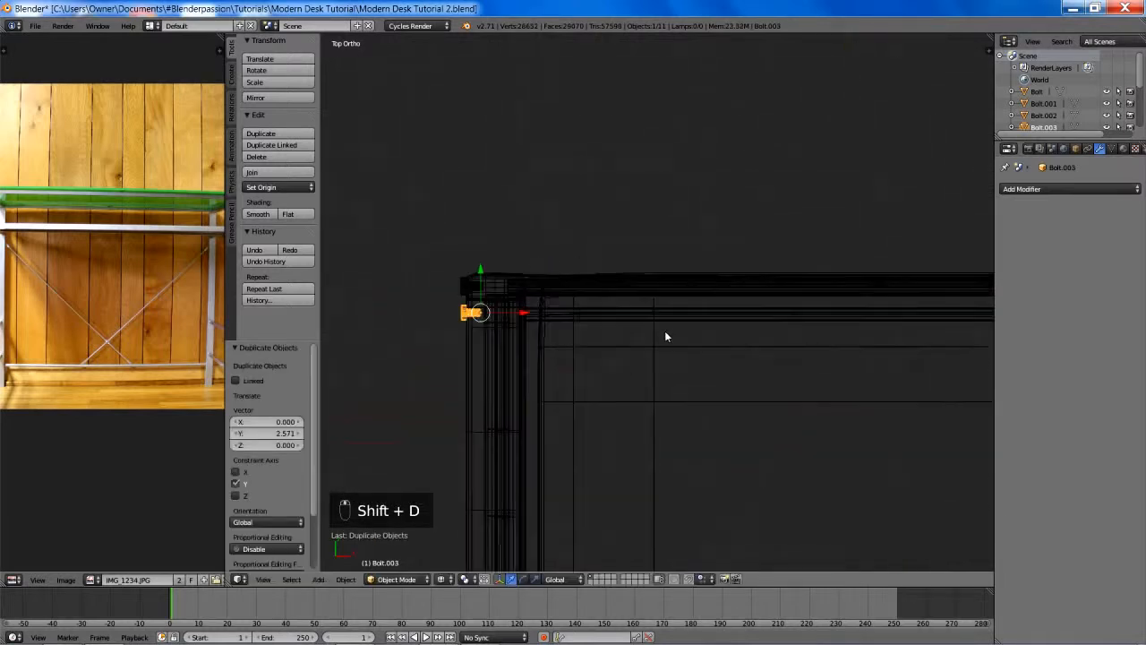
shift+middle_drag(617, 291, 770, 299)
key(g)
key(y)
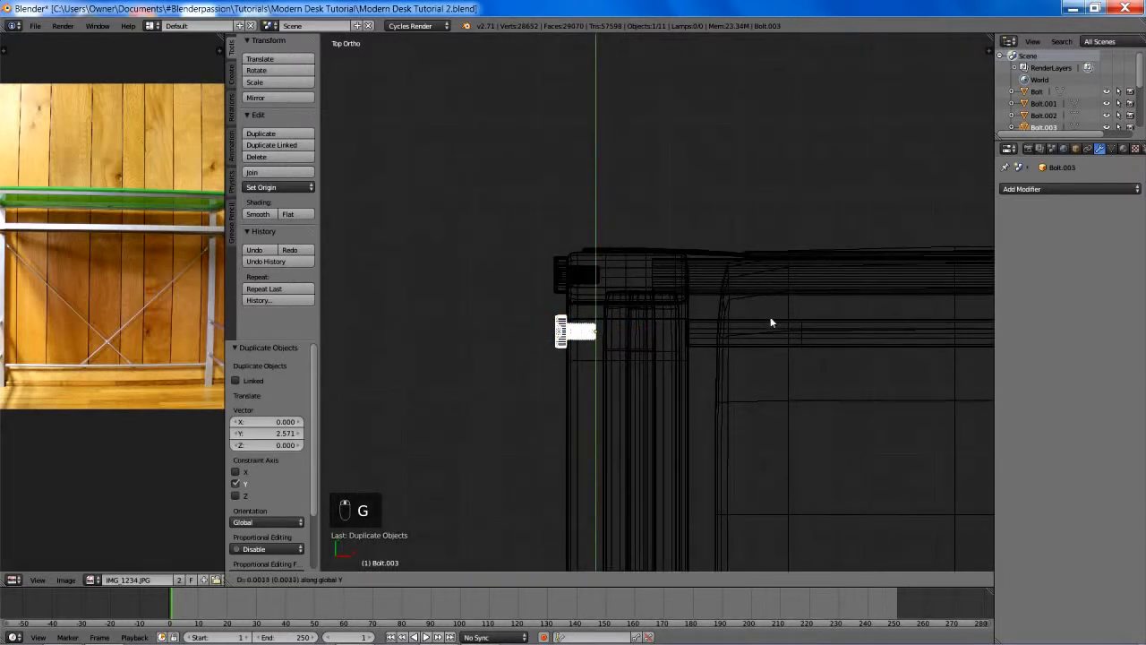
click(762, 337)
- Duplicate both left-end bolts in place and rotate the copies 180° about the global Z axis
scroll(762, 336, down, 9)
shift+middle_drag(714, 437, 652, 395)
right_click(565, 363)
key(z)
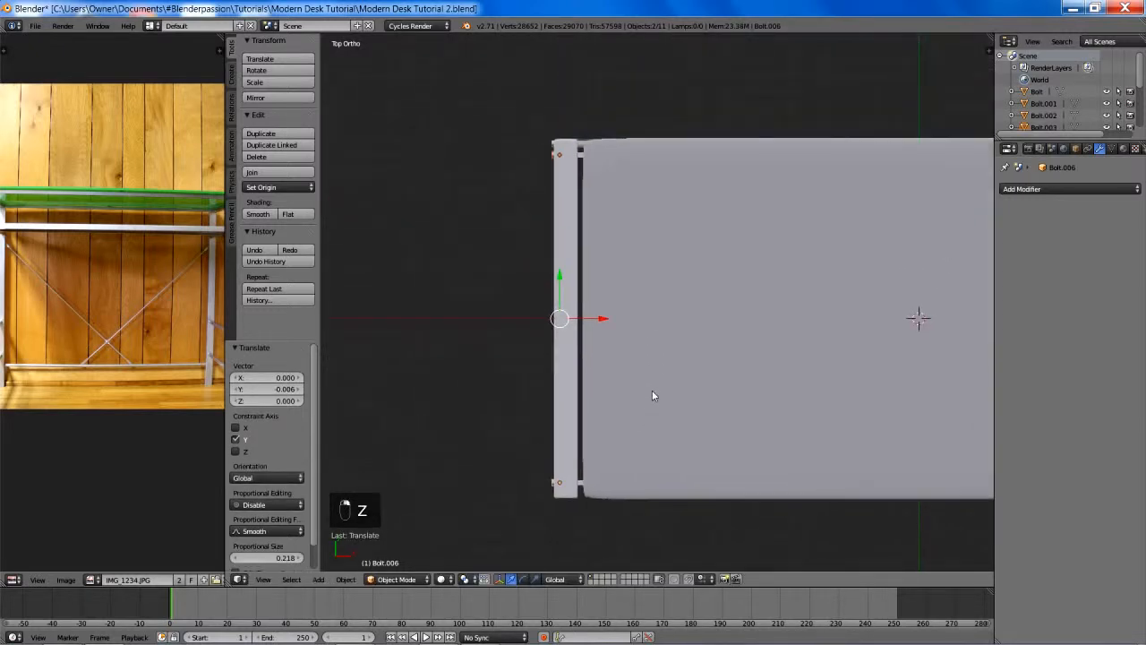
key(shift+d)
click(653, 392)
text(rz180)
key(Return)
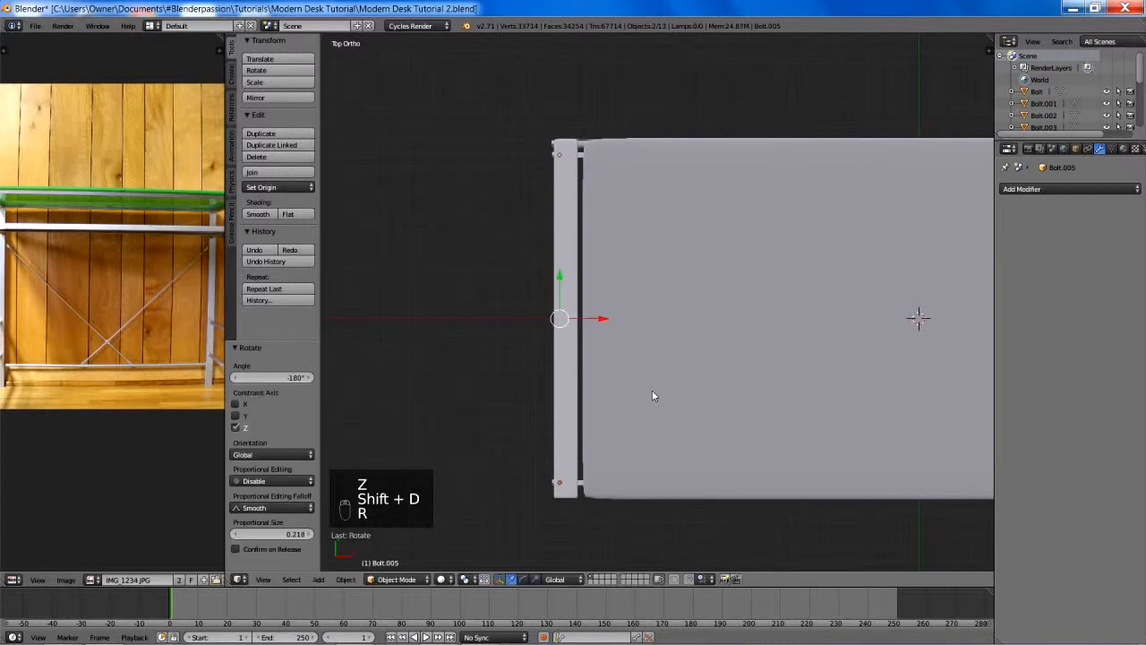
- Move the two rotated bolts about 5.701 along X to the desk's right end
scroll(663, 385, down, 1)
shift+middle_drag(729, 316, 384, 318)
scroll(385, 319, down, 4)
key(g)
key(x)
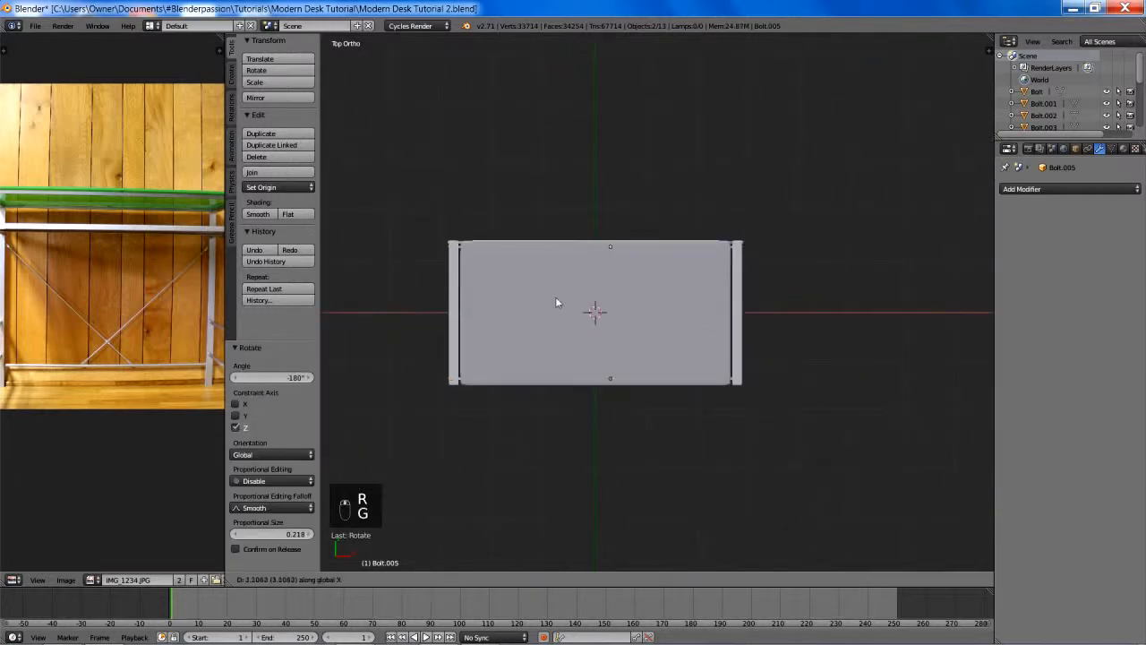
click(671, 314)
shift+middle_drag(707, 316, 606, 313)
- Shift the right-end bolts about -0.077 along X to seat their heads against the frame's outer face, and deselect everything
scroll(627, 358, up, 5)
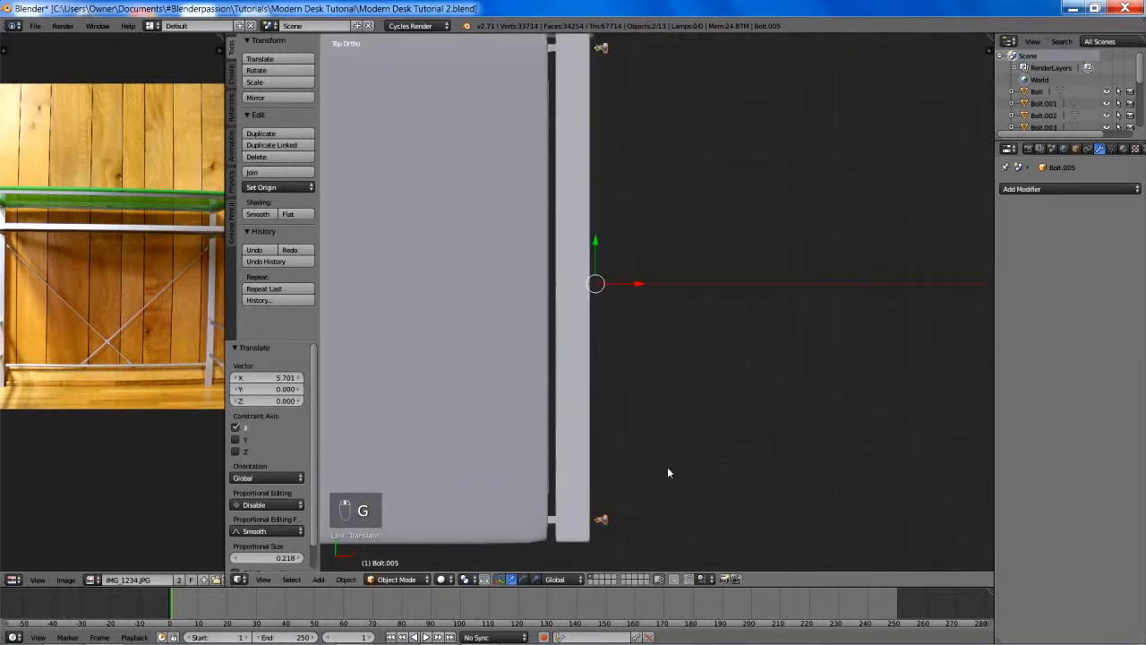
shift+middle_drag(669, 469, 704, 346)
scroll(703, 346, up, 3)
key(g)
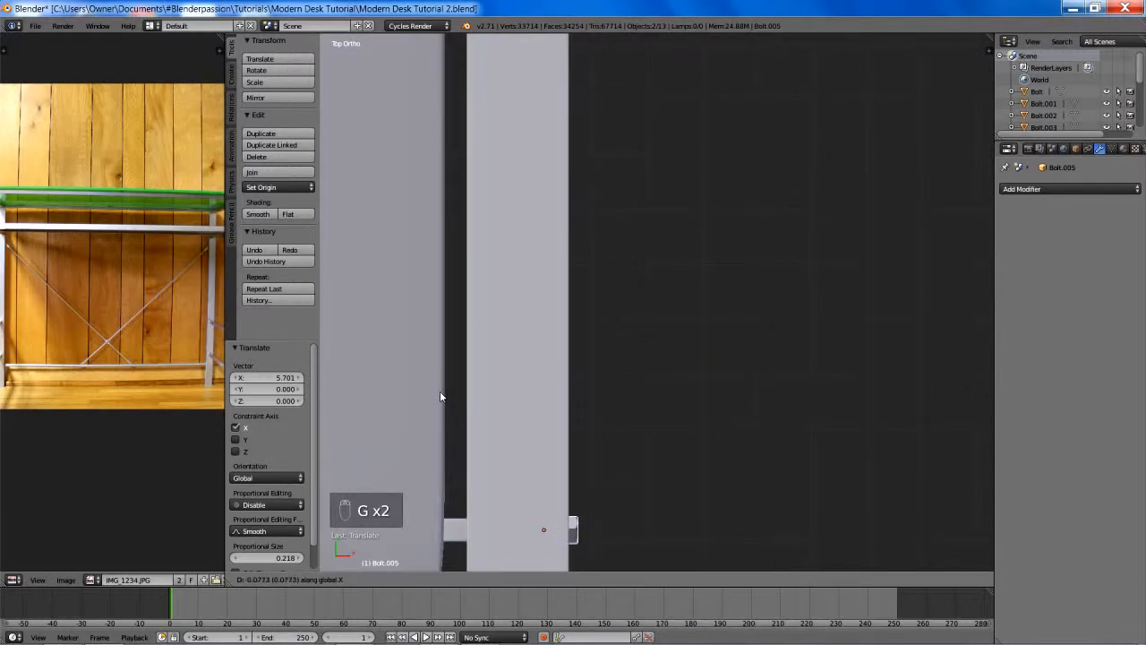
click(440, 395)
scroll(443, 392, down, 3)
key(a)
- Check the bolted desk from an angle and save over Modern Desk Tutorial 2.blend
shift+middle_drag(478, 372, 562, 296)
scroll(602, 351, down, 3)
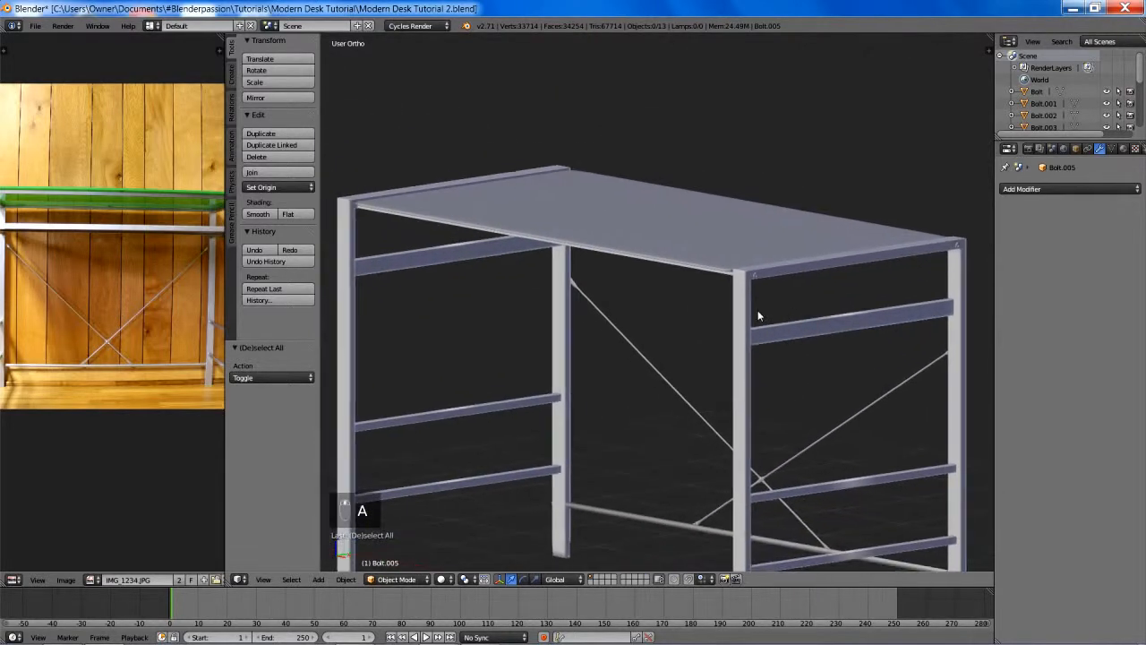
shift+middle_drag(726, 350, 703, 315)
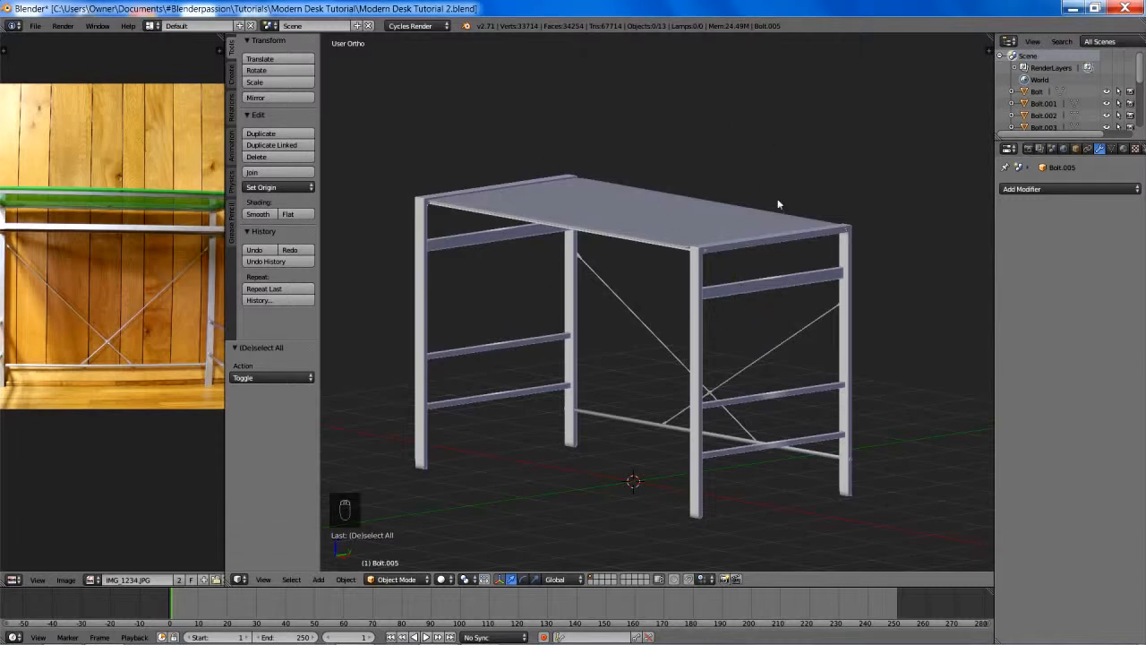
key(ctrl+s)
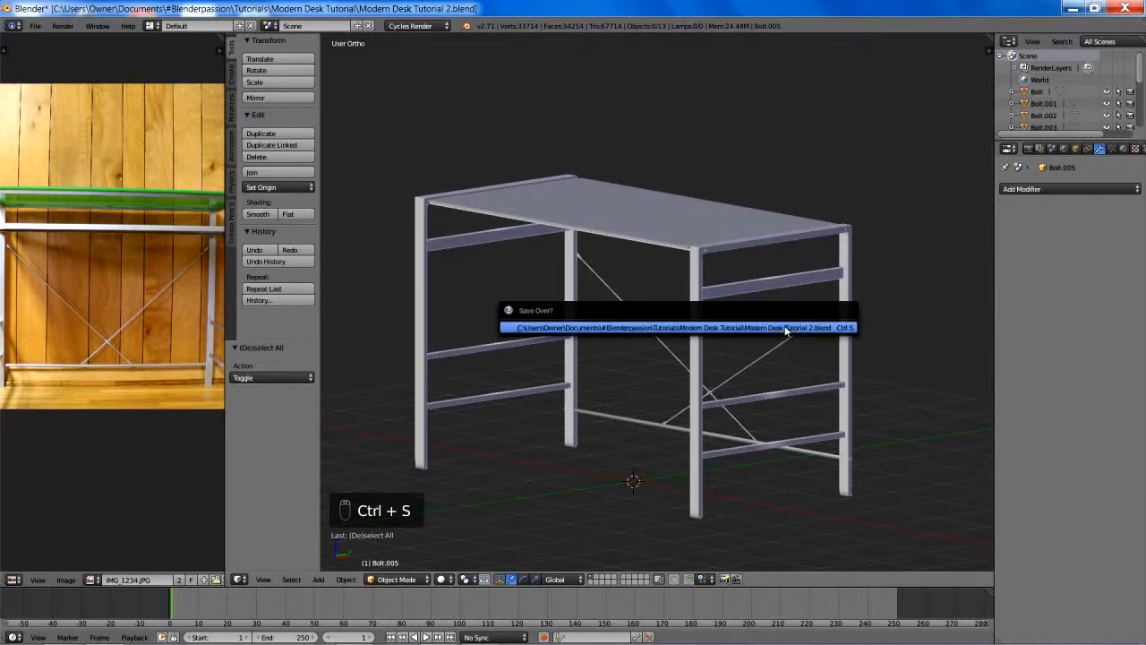
click(785, 330)
- Select the metal desk frame and look at its unmirrored mesh in Edit Mode
right_click(714, 303)
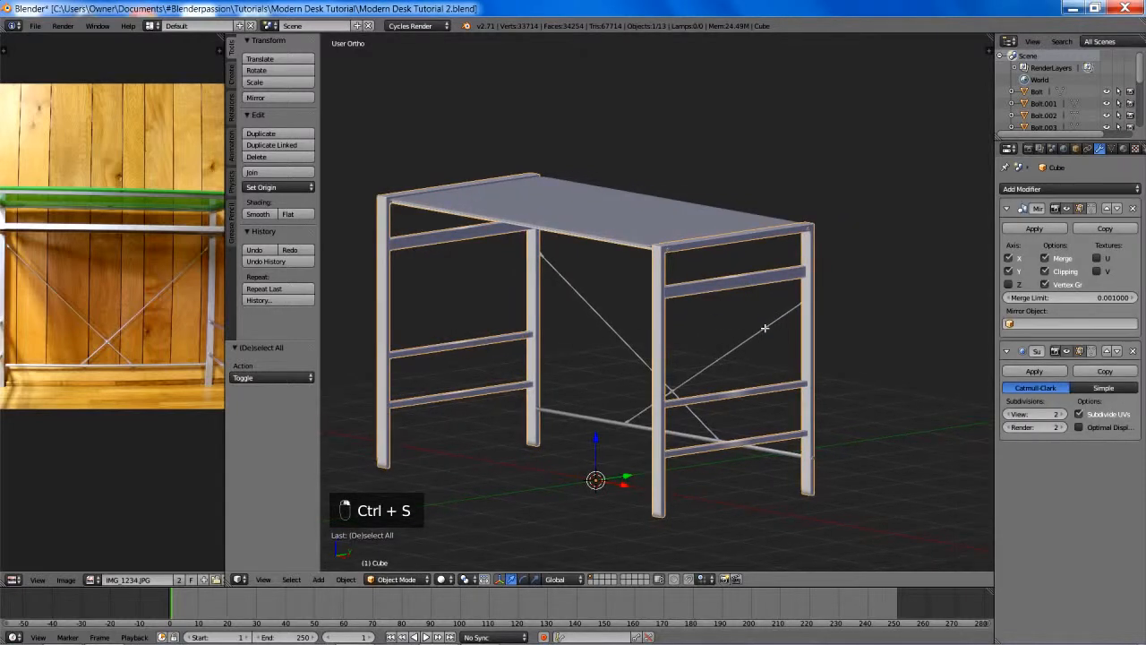
key(Tab)
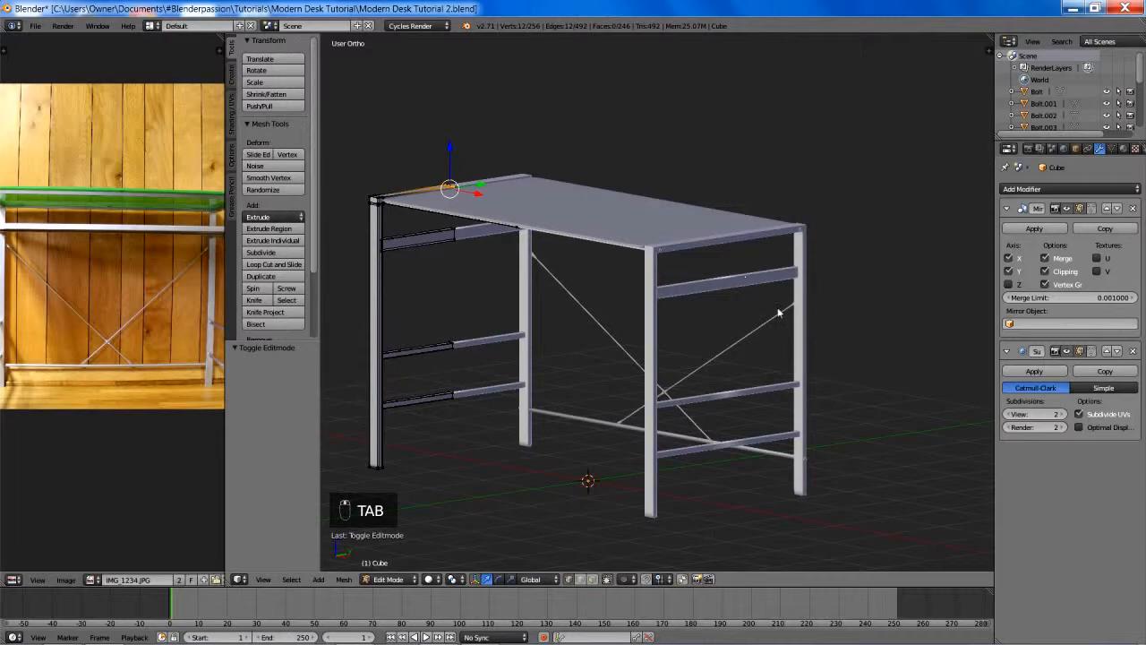
key(Tab)
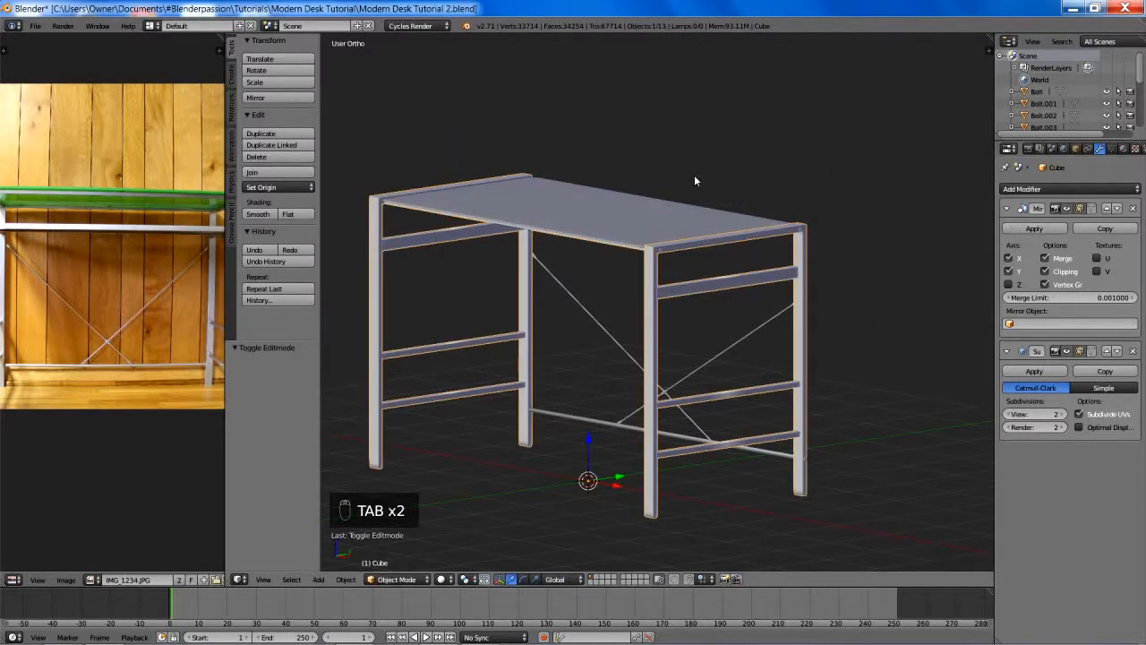
- Save the scene as a new file named Modern Desk Tutorial Mirror Applied.blend
key(ctrl+shift+s)
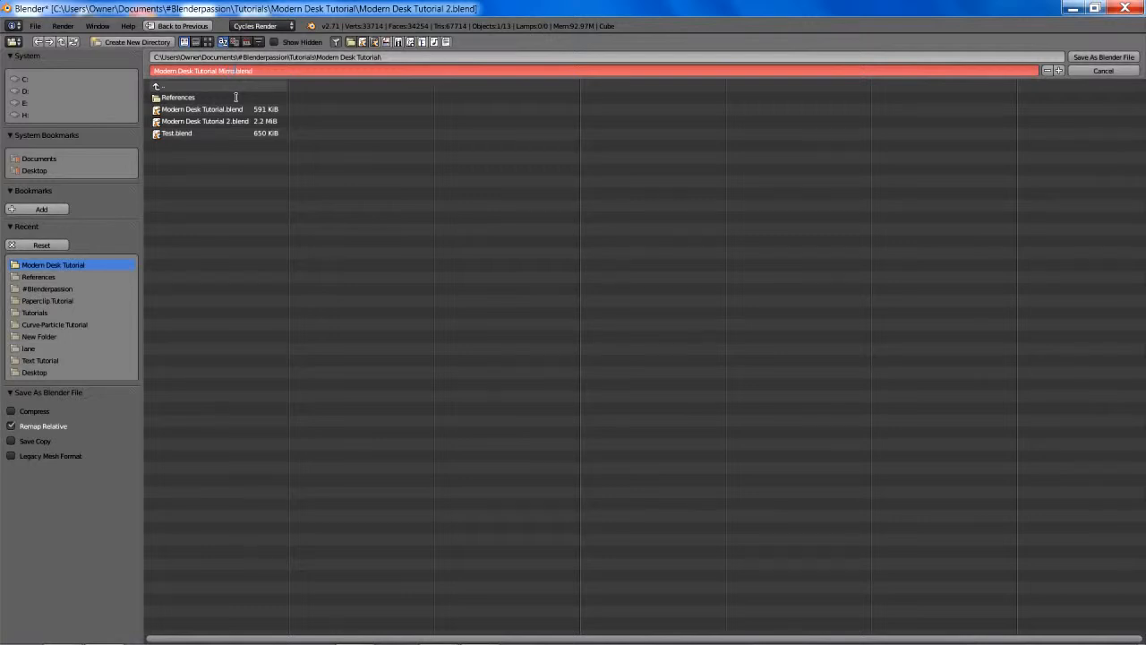
text(ied)
key(Return)
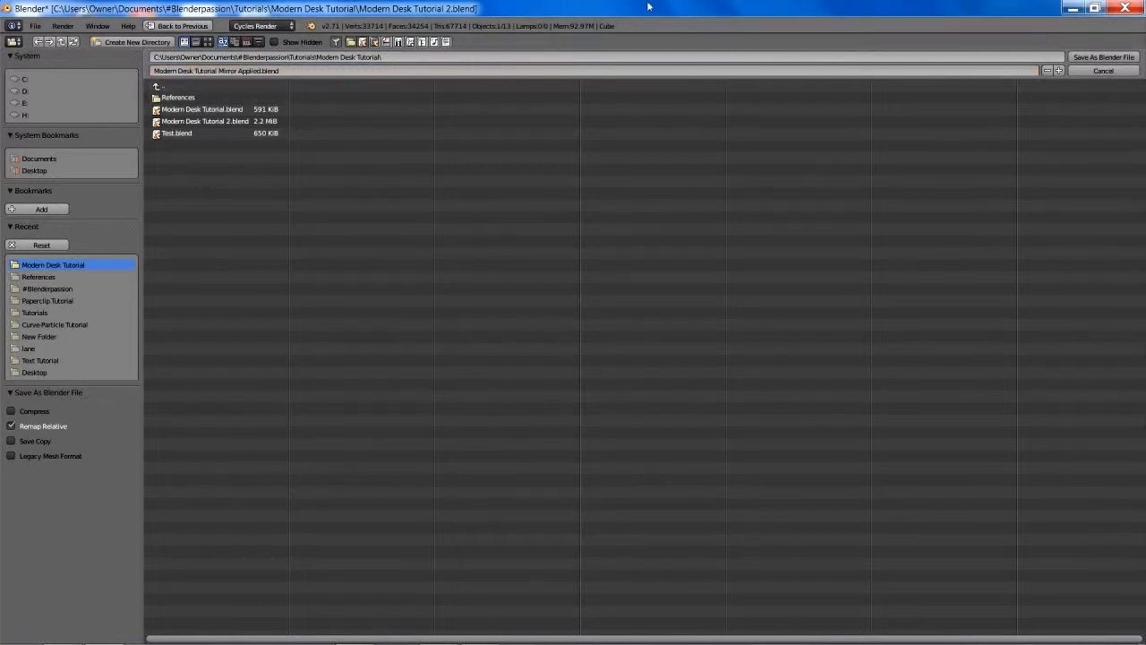
click(1092, 57)
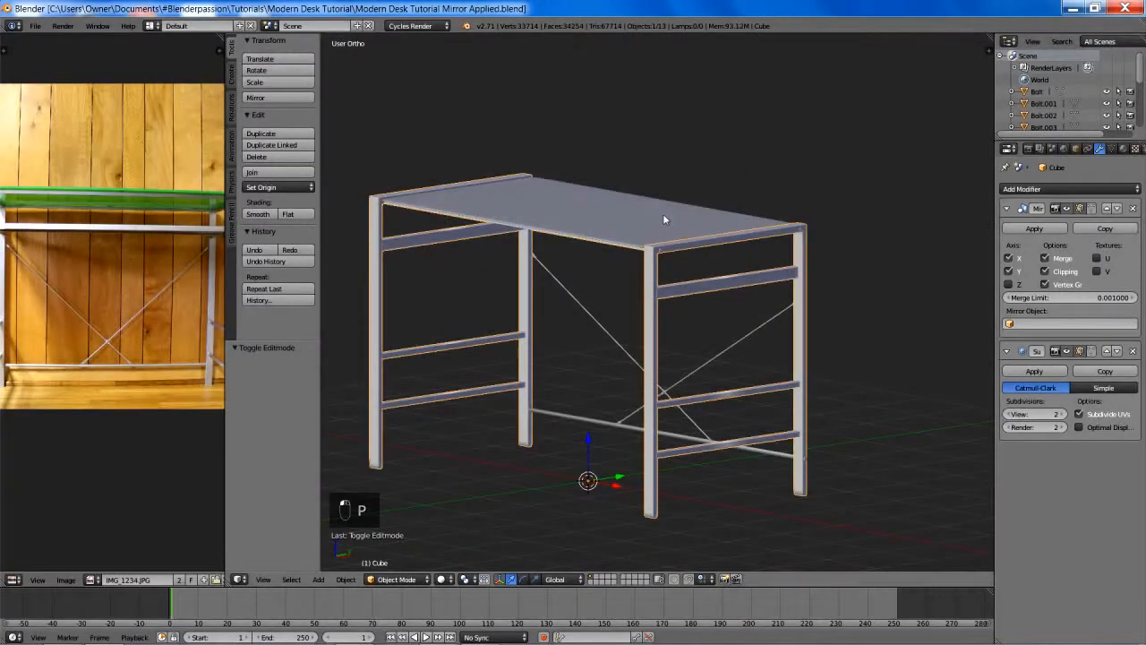
shift+middle_drag(662, 213, 677, 191)
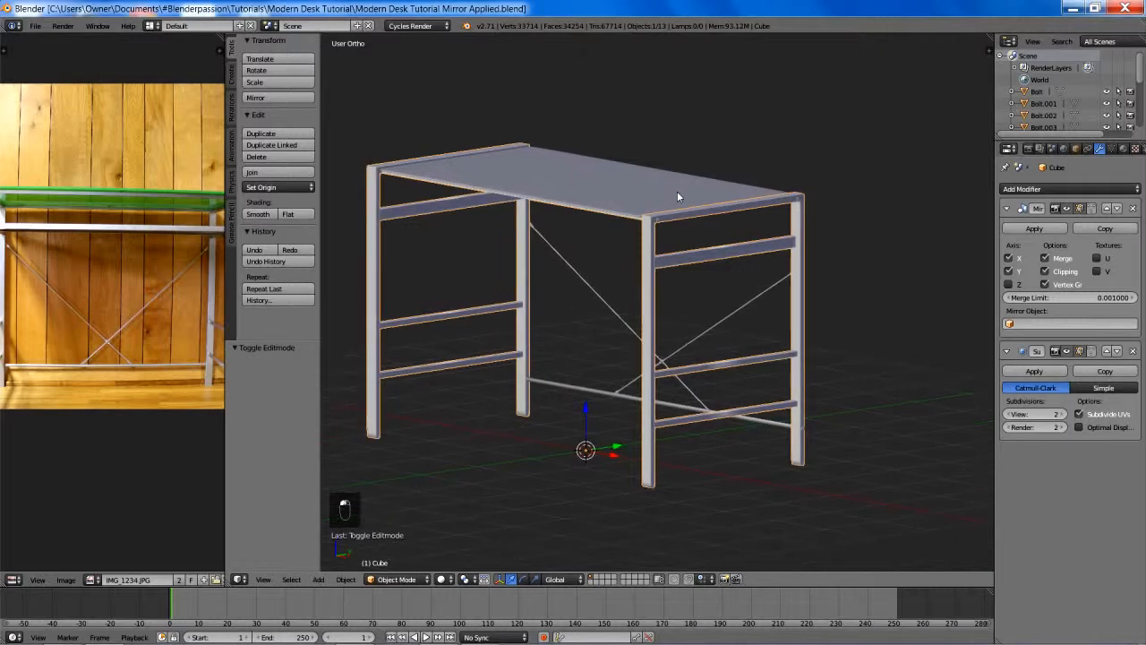
- Apply the Mirror modifier on the metal desk frame and open the frame's mesh for editing
click(1034, 229)
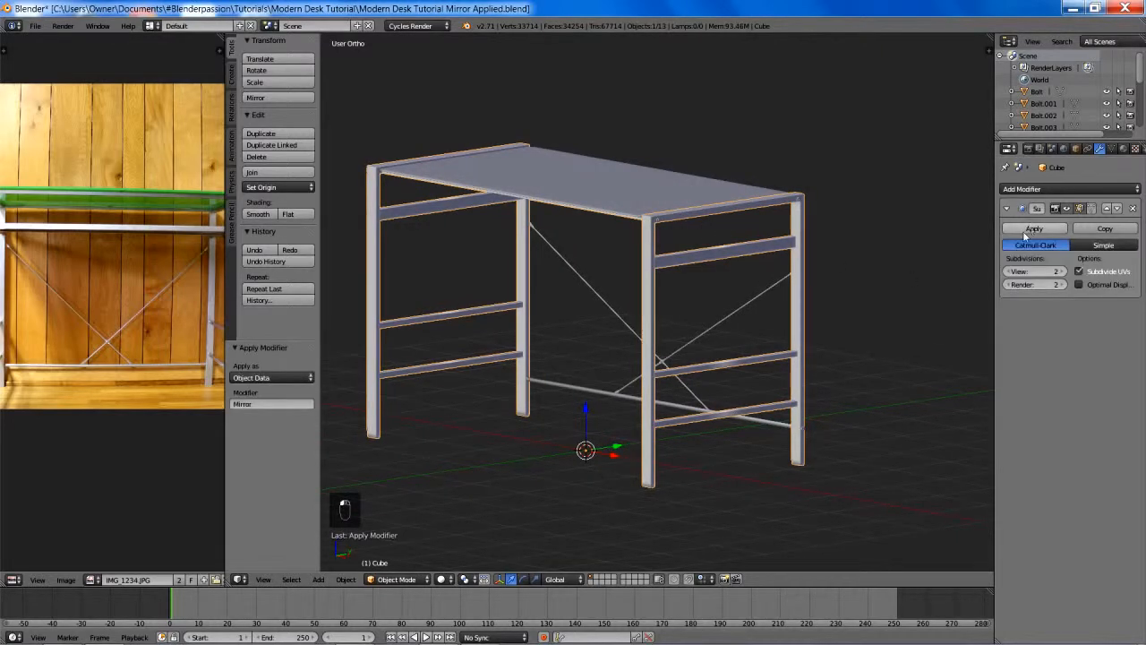
middle_drag(761, 232, 696, 275)
key(Tab)
- Select the centre seam edges of the upper side rails at both ends of the desk in the right-side wireframe view
scroll(808, 263, up, 4)
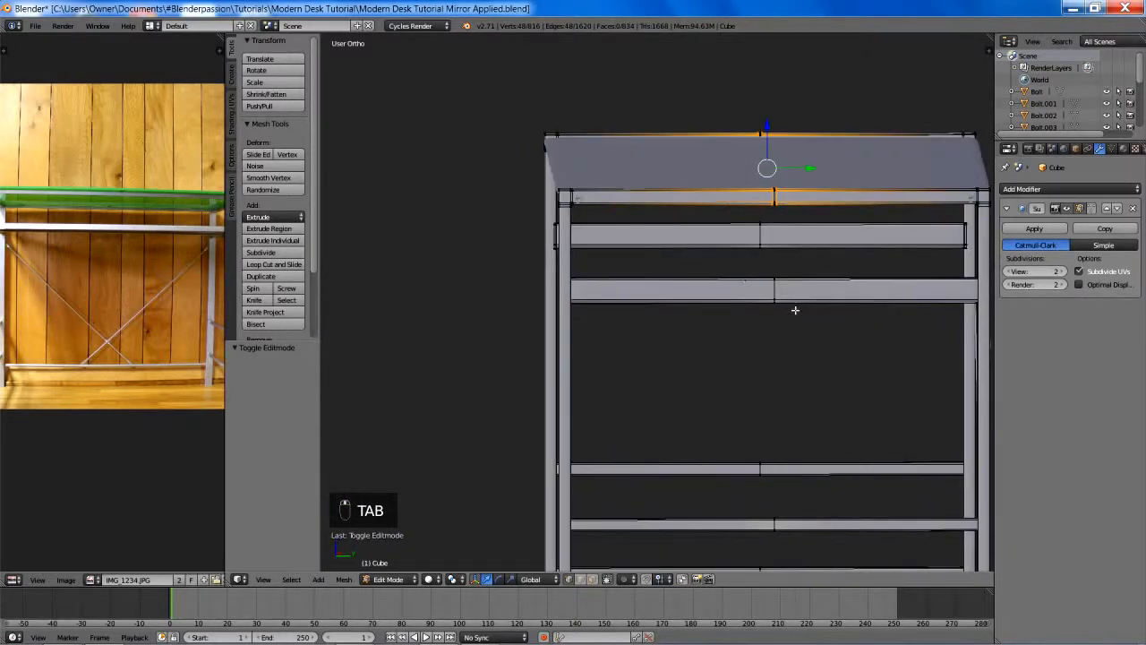
shift+middle_drag(795, 310, 745, 314)
scroll(746, 313, up, 3)
shift+middle_drag(783, 203, 713, 320)
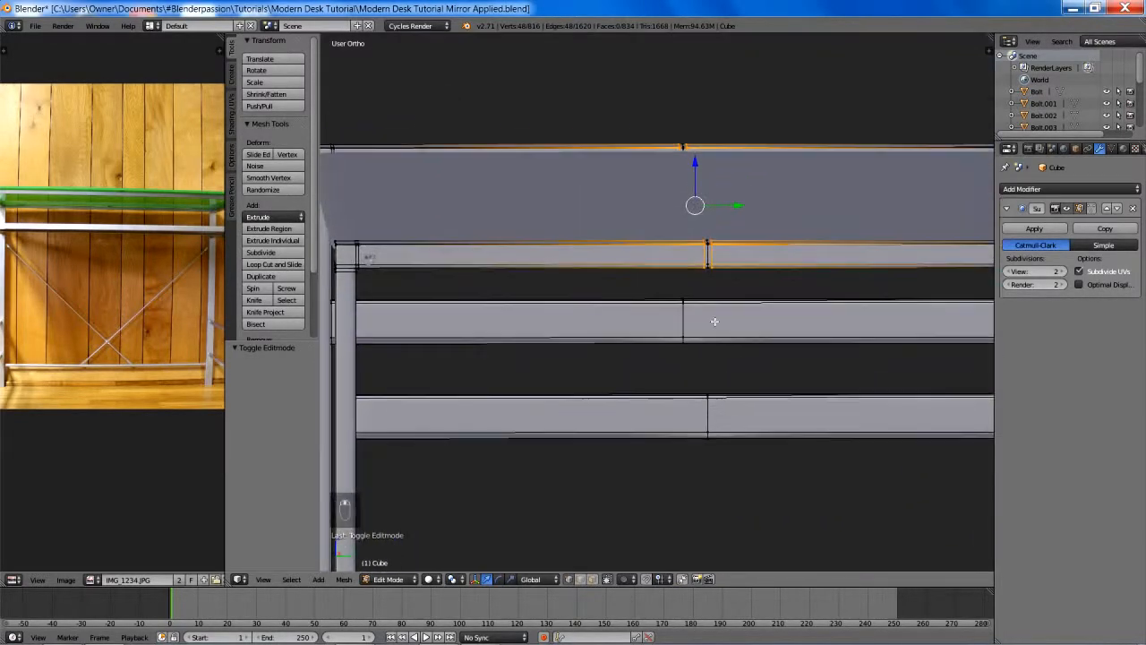
scroll(713, 320, up, 1)
right_click(717, 438)
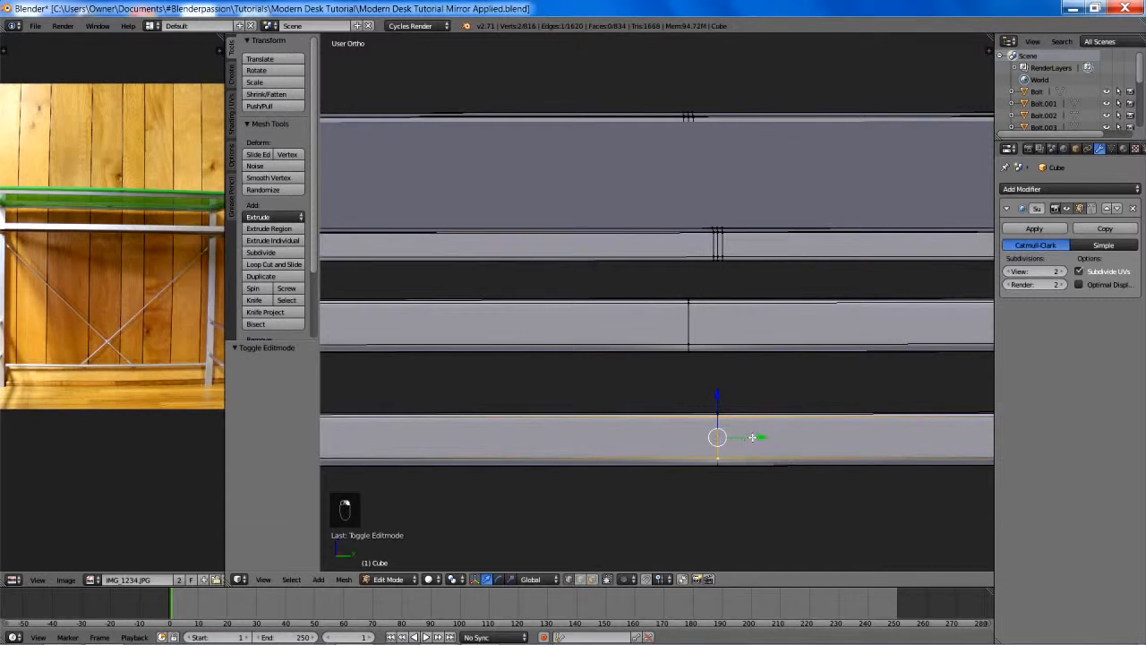
key(a)
key(KP_3)
key(z)
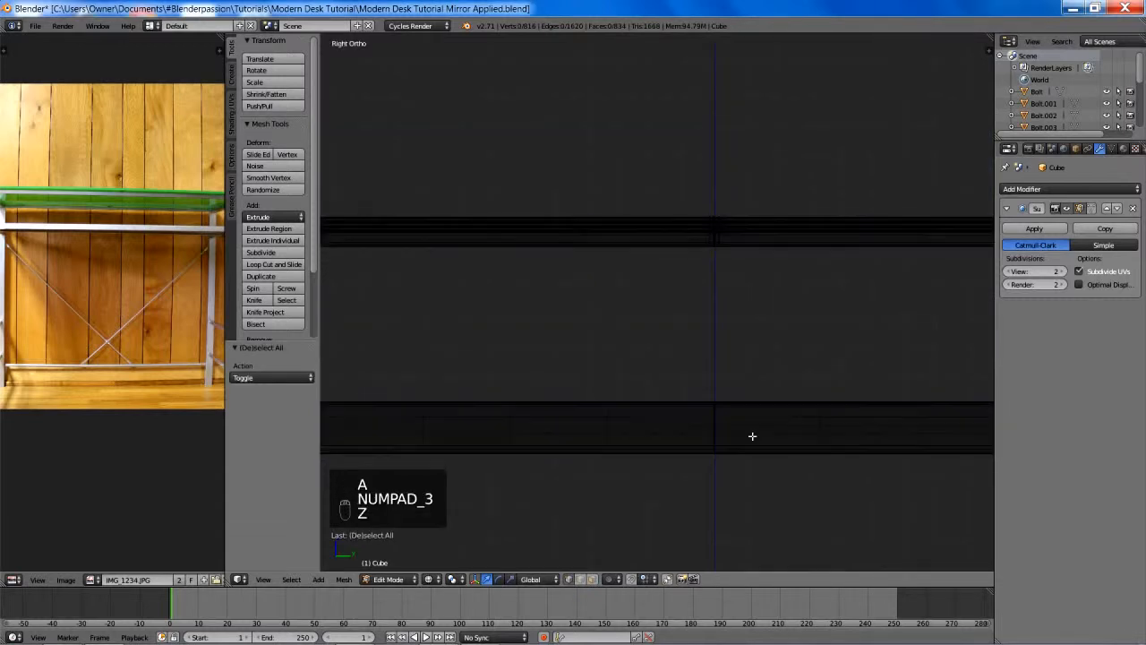
key(b)
drag(703, 384, 783, 498)
scroll(757, 445, down, 3)
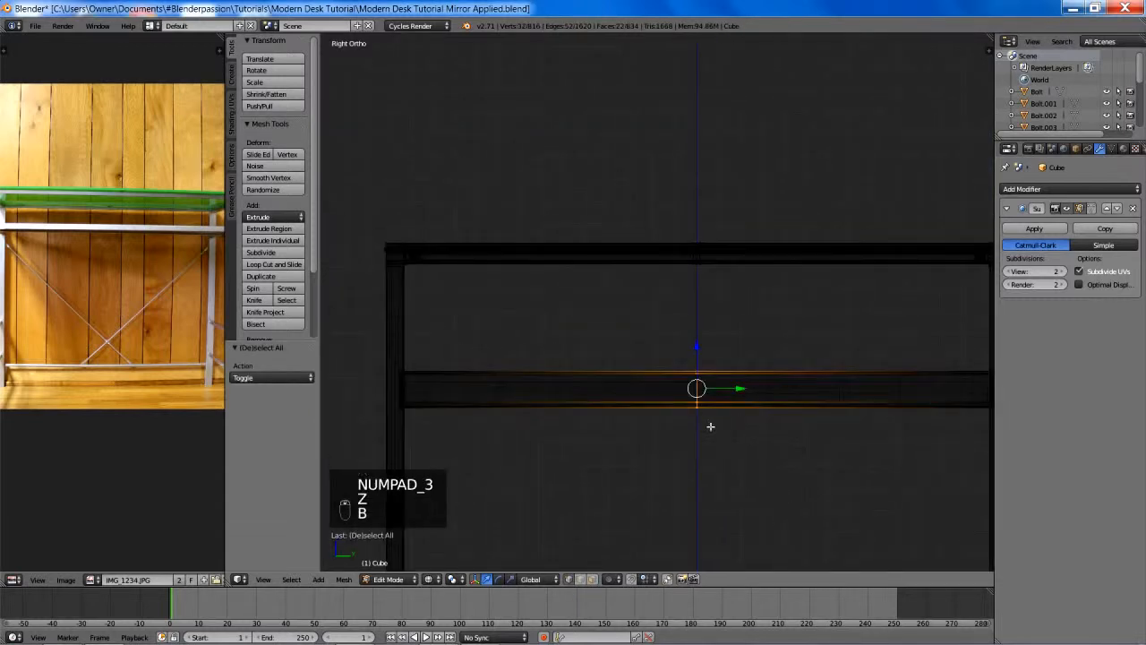
mouse_move(709, 424)
middle_down()
mouse_move(723, 435)
mouse_move(709, 414)
middle_up()
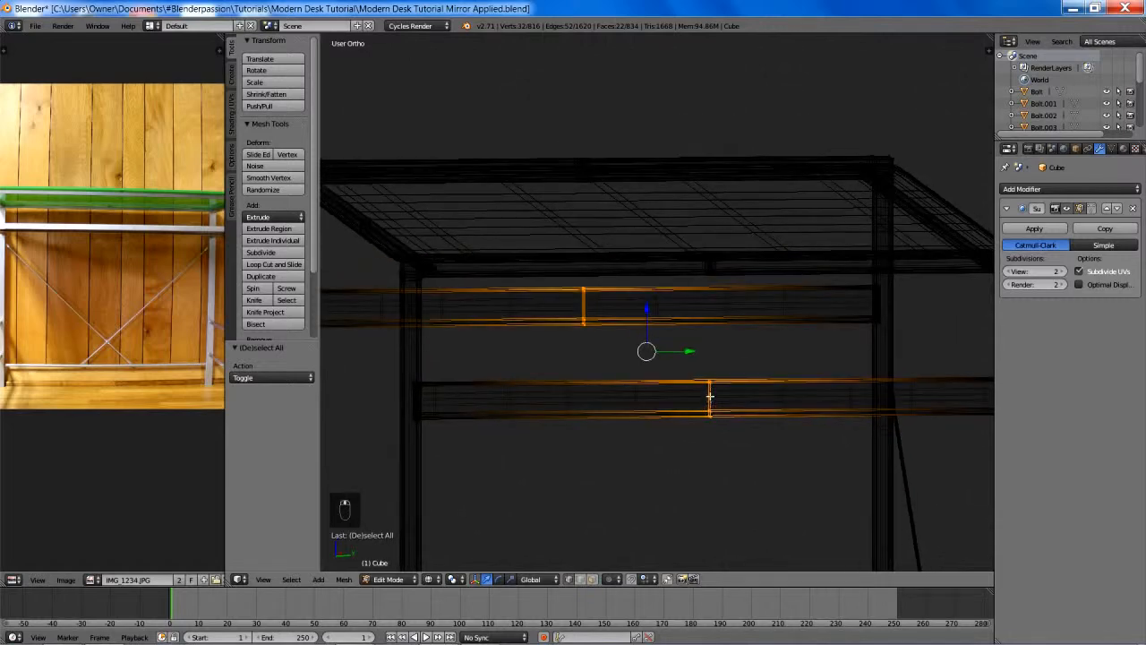
- Try to delete the centre edge loop of the near upper side rail, and undo the deletion
key(z)
key(z)
key(a)
key(b)
drag(691, 364, 720, 401)
key(z)
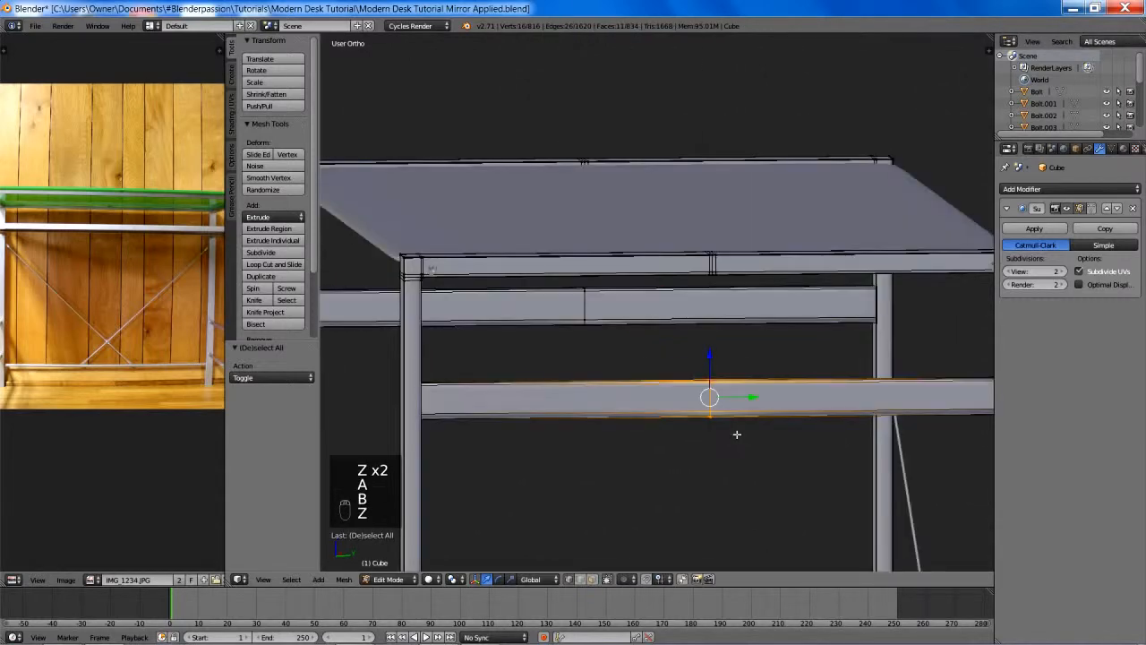
key(x)
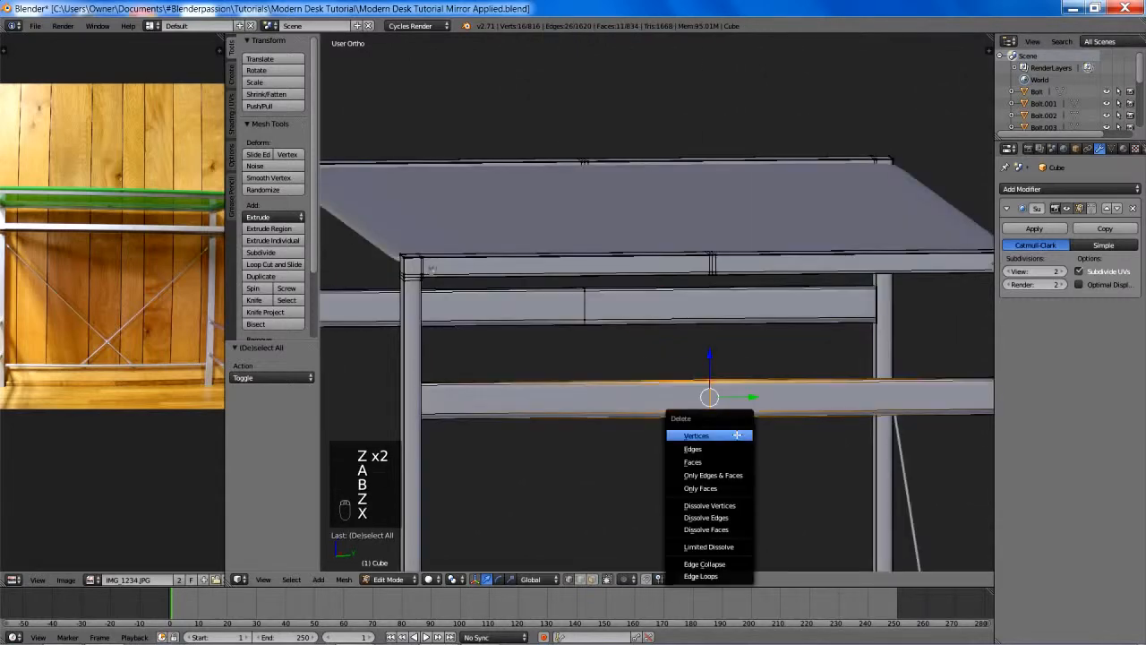
click(716, 576)
scroll(704, 389, up, 5)
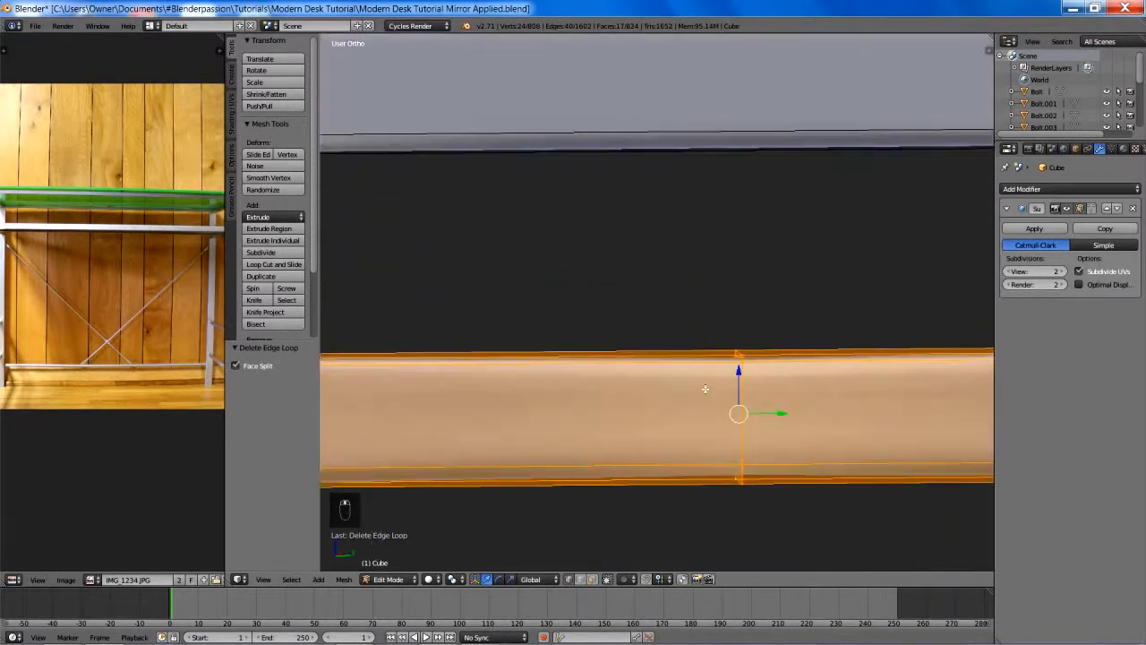
key(ctrl+z)
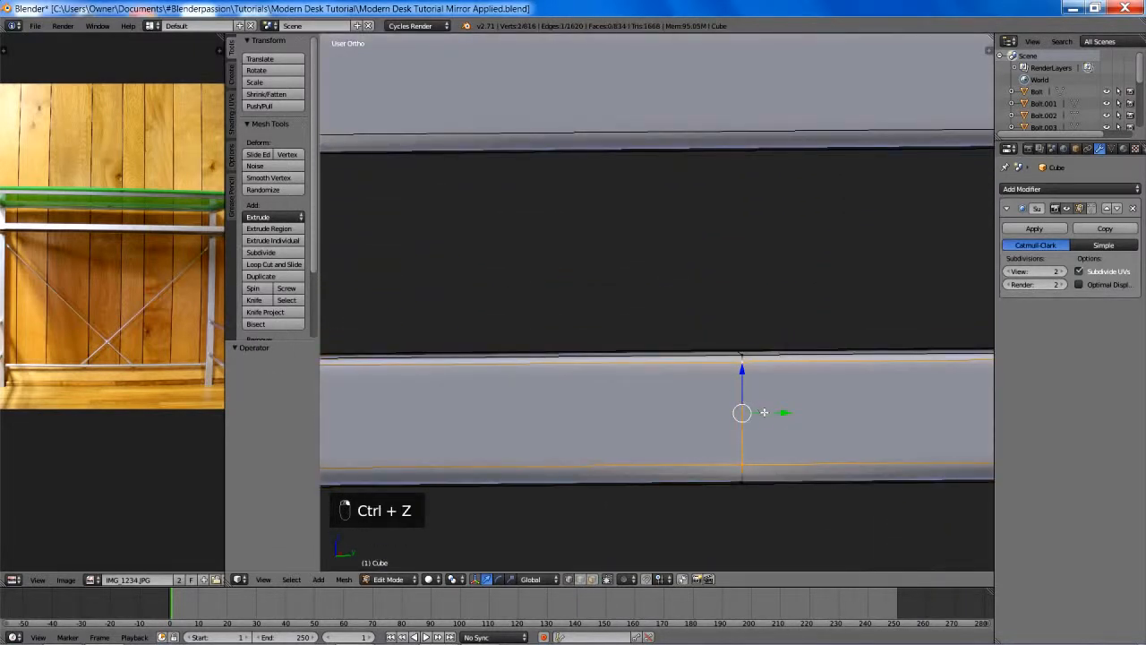
key(g)
right_click(780, 421)
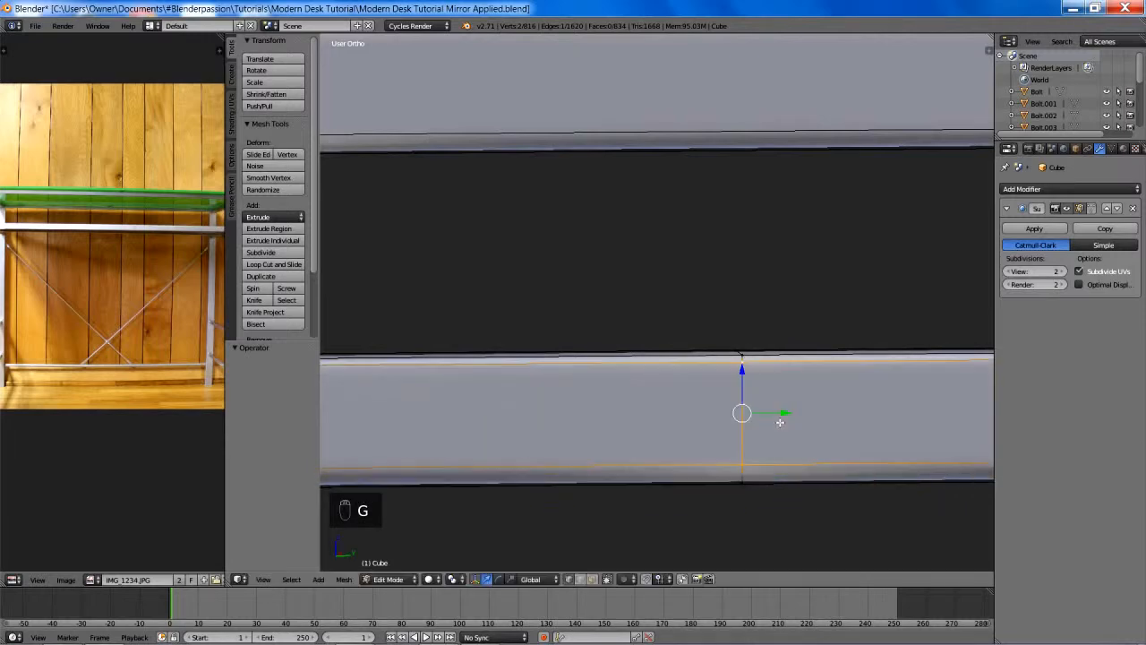
- Select the whole frame mesh and merge its duplicate vertices with Remove Doubles
key(a)
key(a)
scroll(770, 411, down, 6)
key(a)
key(space)
text(re)
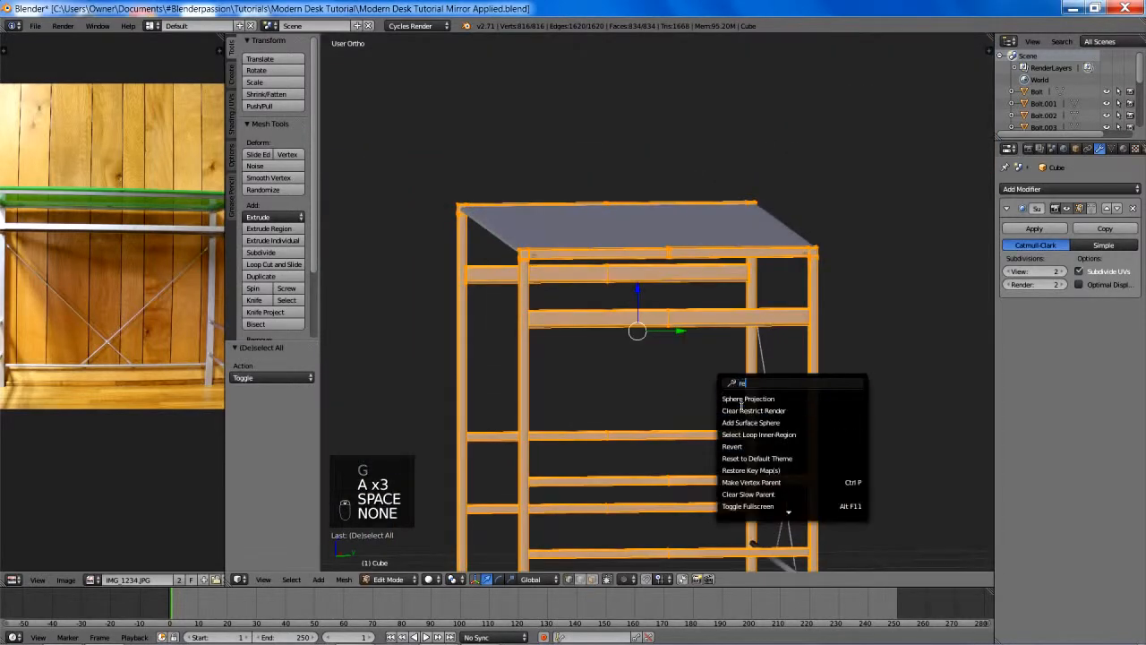
text(move do)
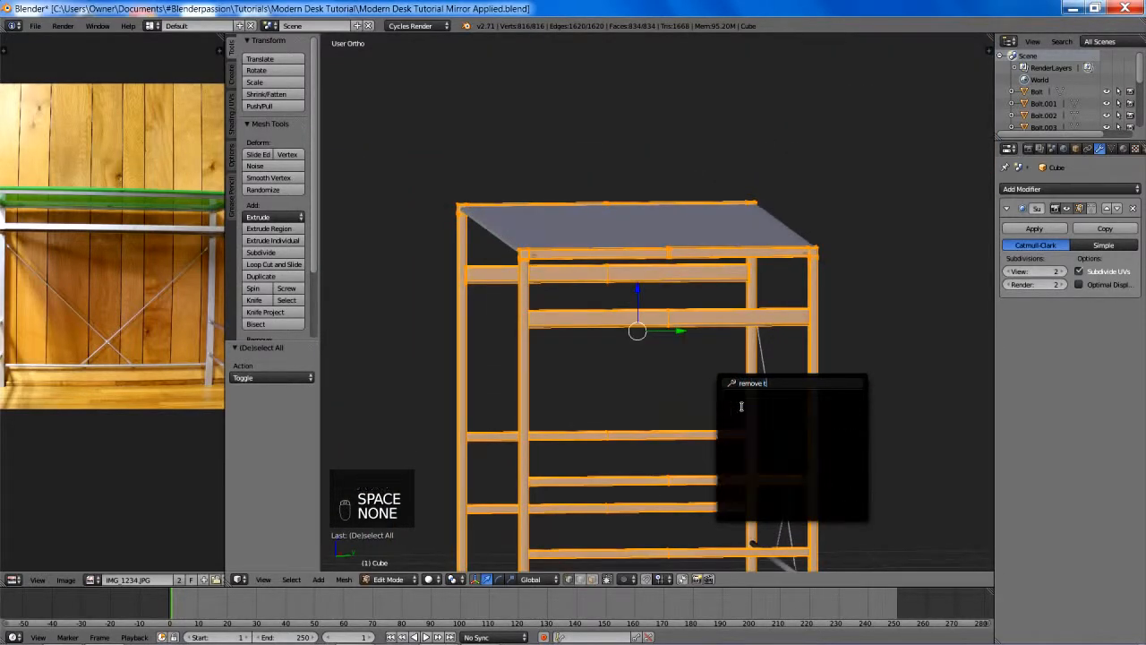
key(Return)
key(t)
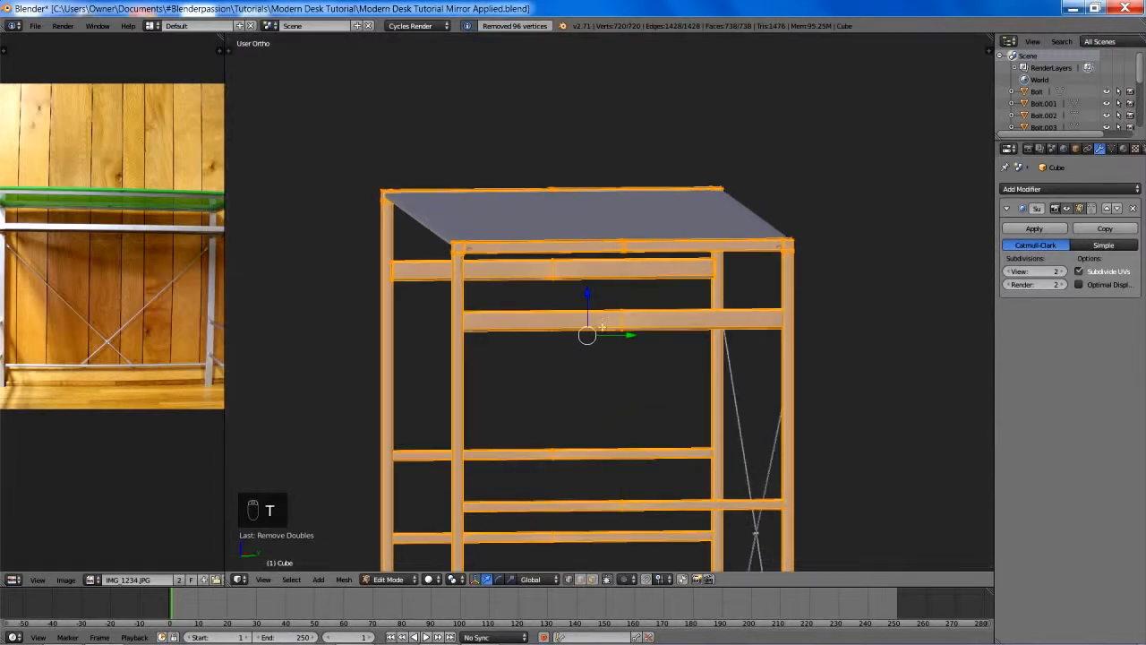
- Examine the edges at the upper side rail's centre seam in both solid and wireframe shading
scroll(650, 268, up, 6)
scroll(546, 371, up, 4)
key(a)
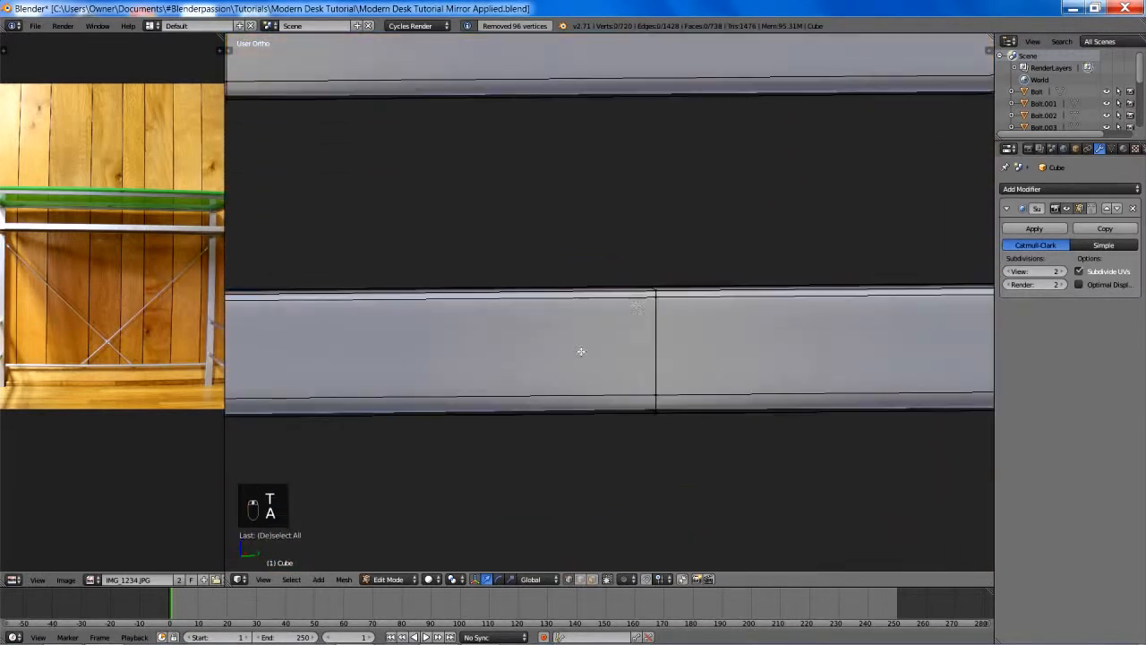
key(z)
key(b)
drag(632, 266, 693, 423)
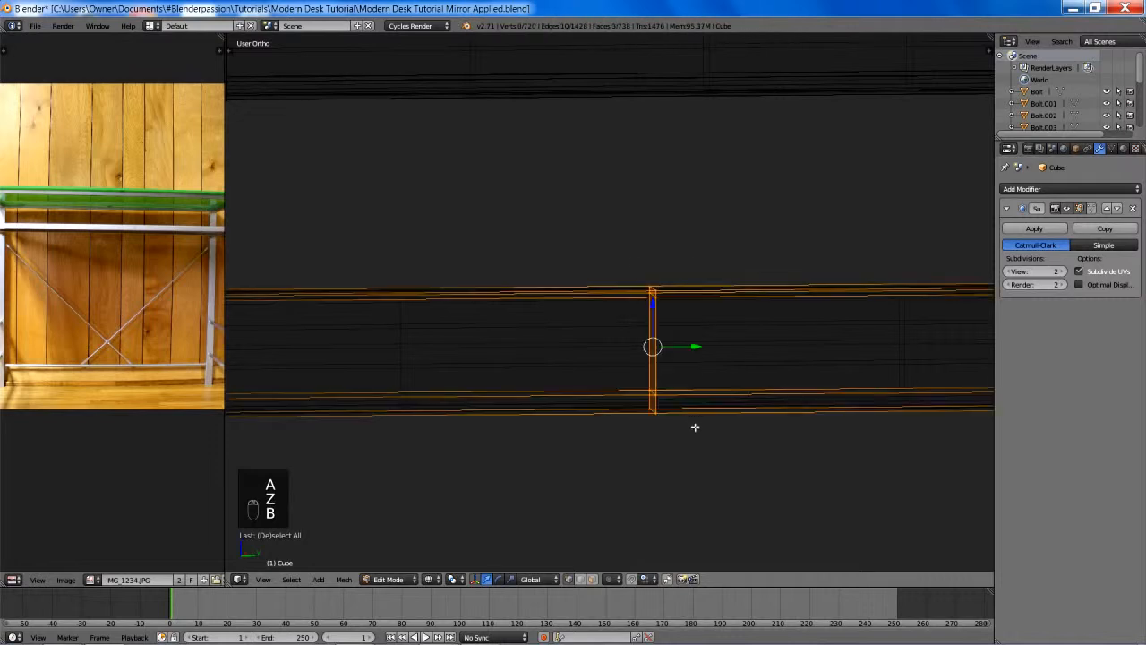
key(z)
key(a)
right_click(658, 358)
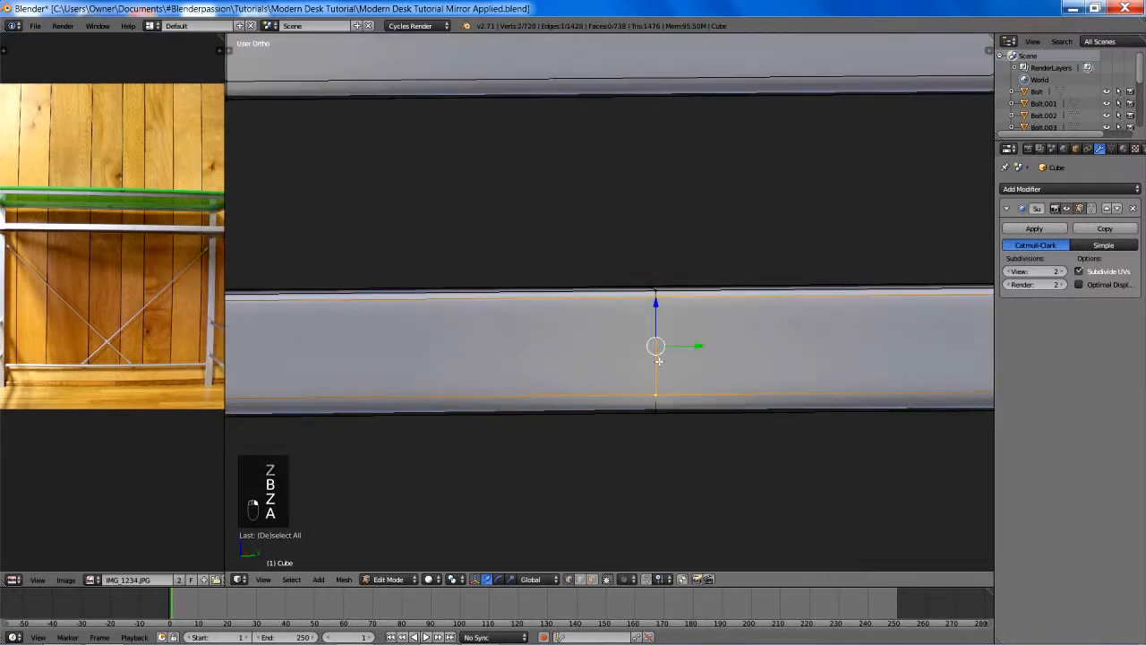
right_click(657, 403)
key(z)
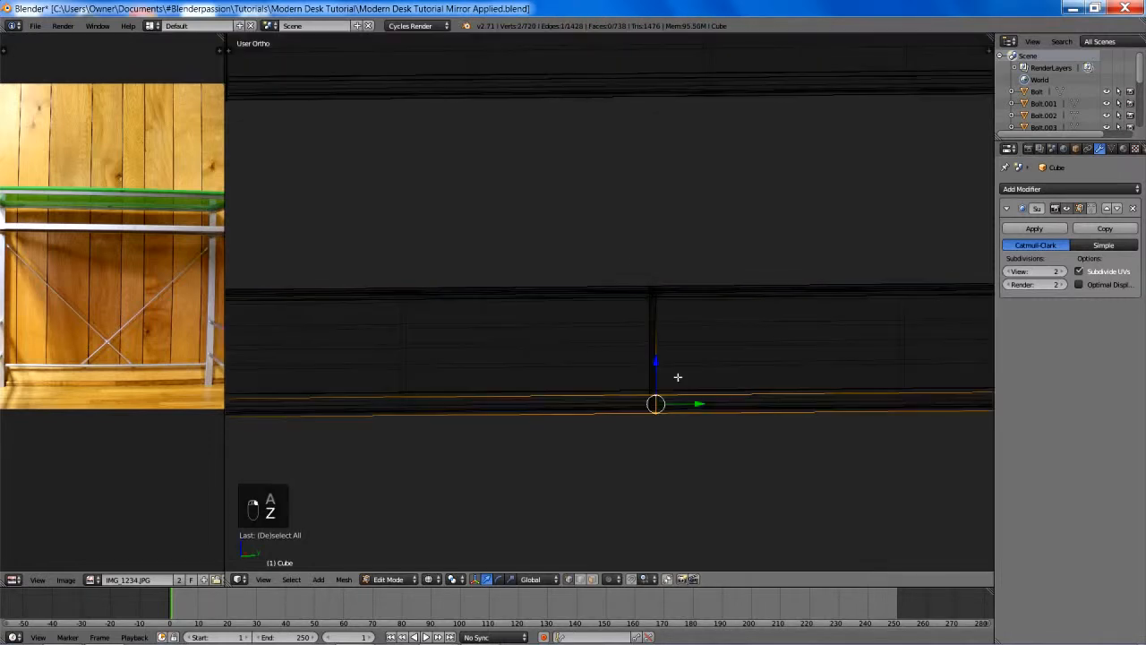
middle_drag(678, 375, 691, 386)
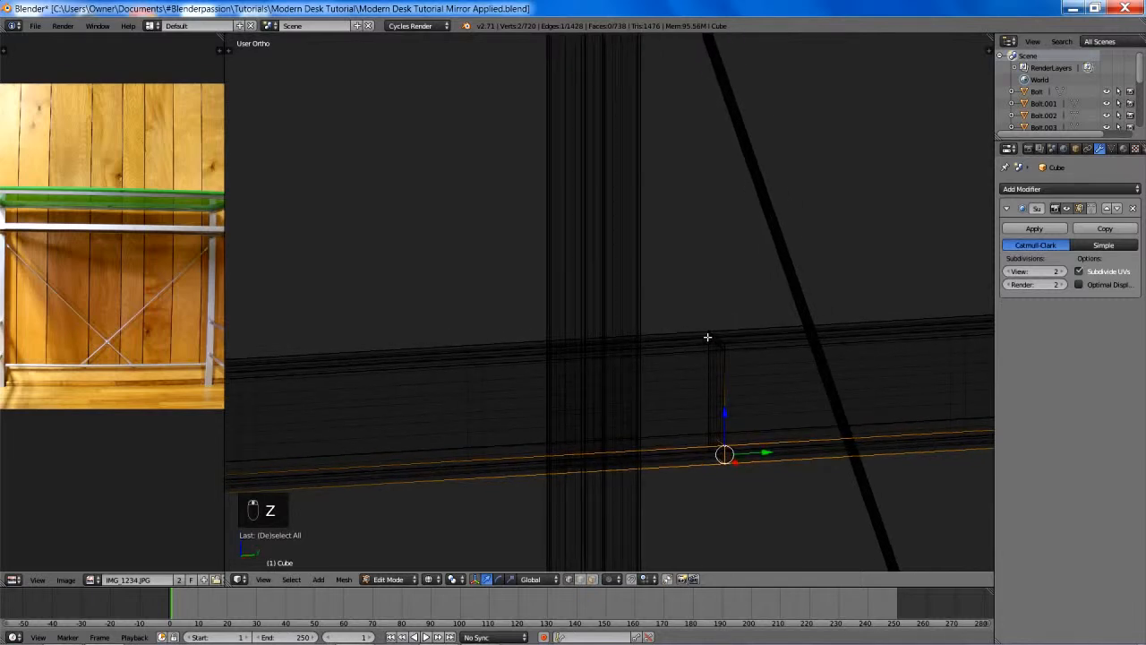
- Try deleting the upper side rail's centre seam as an edge loop in wireframe, and undo it
key(a)
key(b)
drag(695, 315, 745, 466)
key(x)
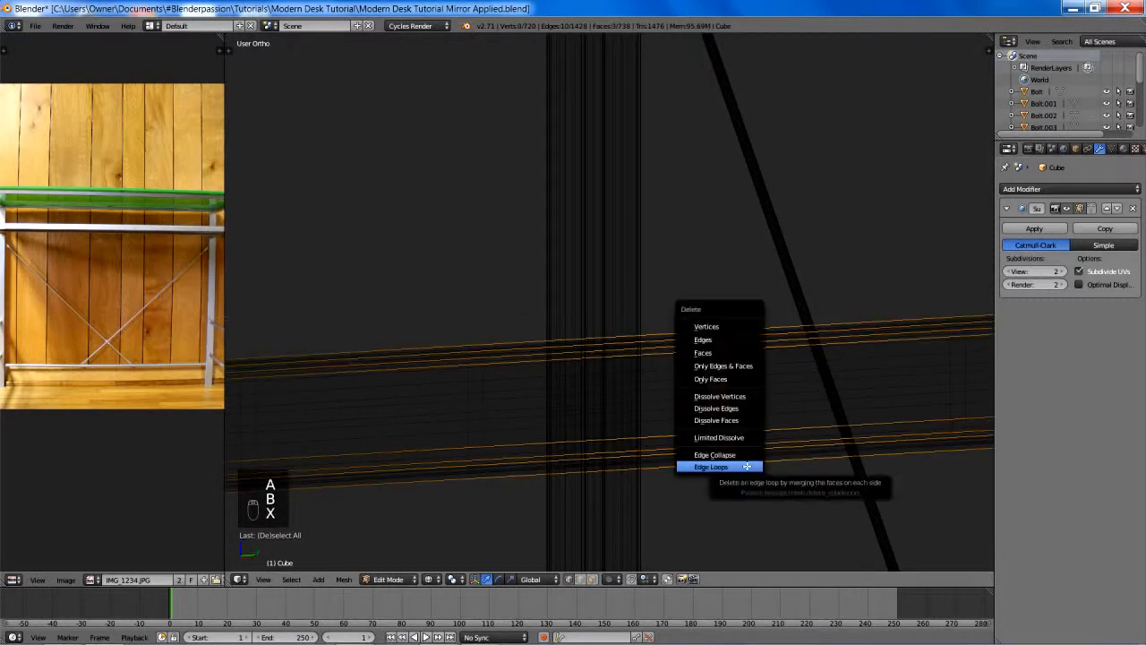
click(746, 466)
key(ctrl+z)
- Try to dissolve the edges and vertices at the upper side rail's centre seam, undo it and deselect everything
key(x)
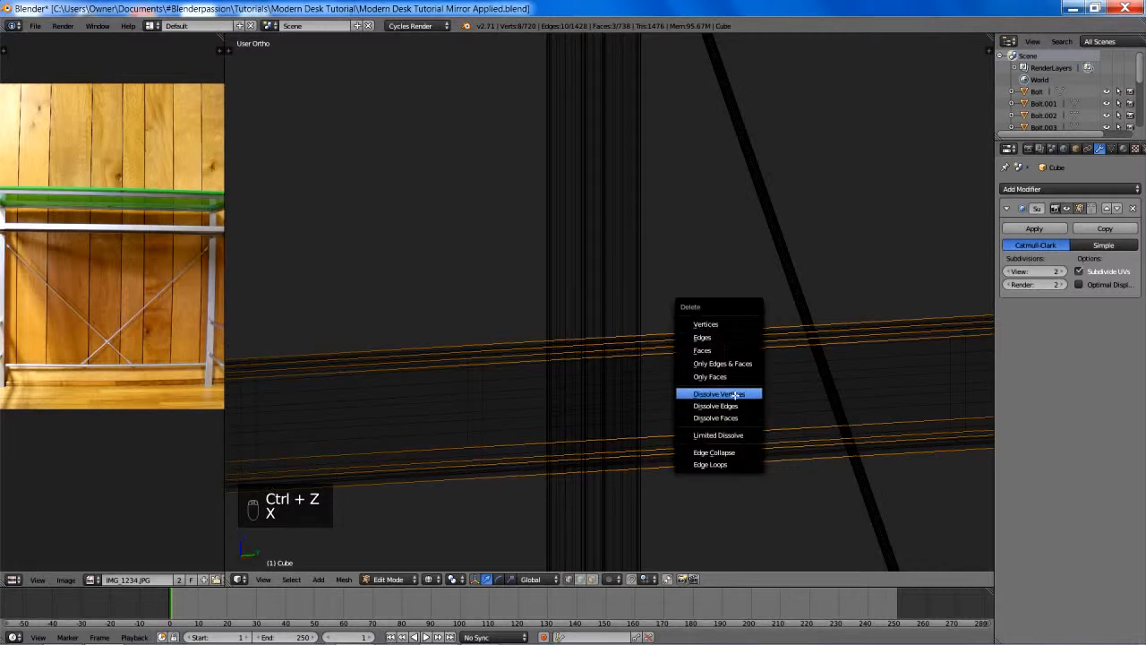
click(734, 395)
key(x)
click(731, 397)
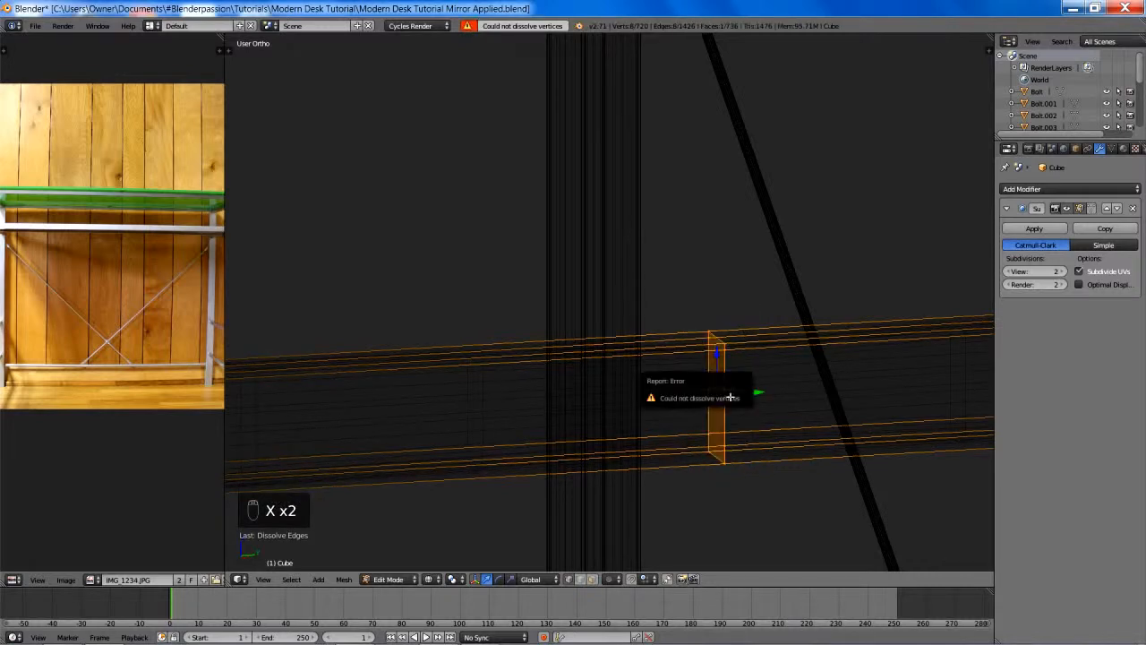
key(z)
key(ctrl+z)
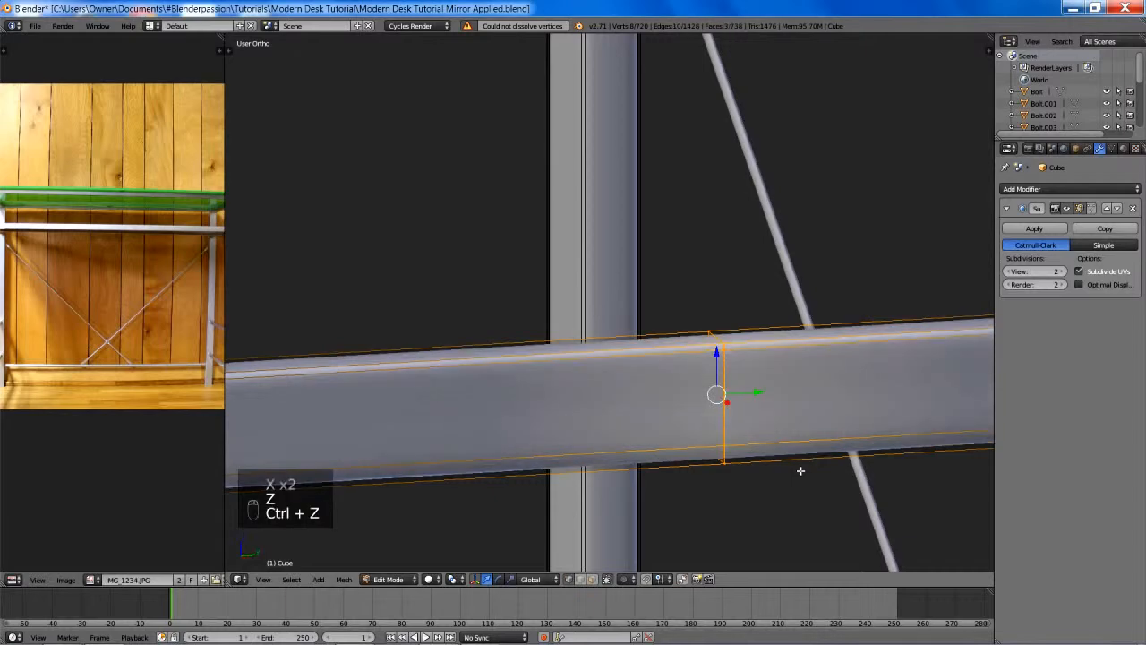
scroll(797, 465, down, 8)
key(a)
- Delete the two edge loops flanking the centre seam on the tabletop frame's near end rail, and deselect everything
mouse_move(723, 415)
middle_down()
mouse_move(696, 393)
mouse_move(710, 401)
middle_up()
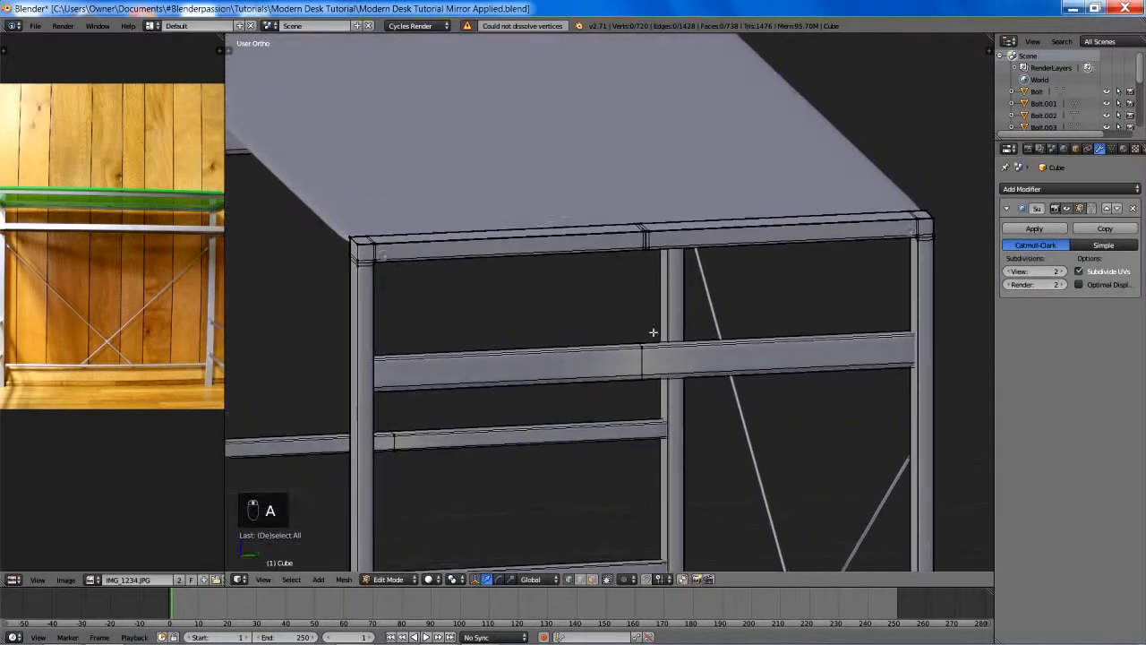
scroll(654, 349, up, 6)
alt+right_click(768, 328)
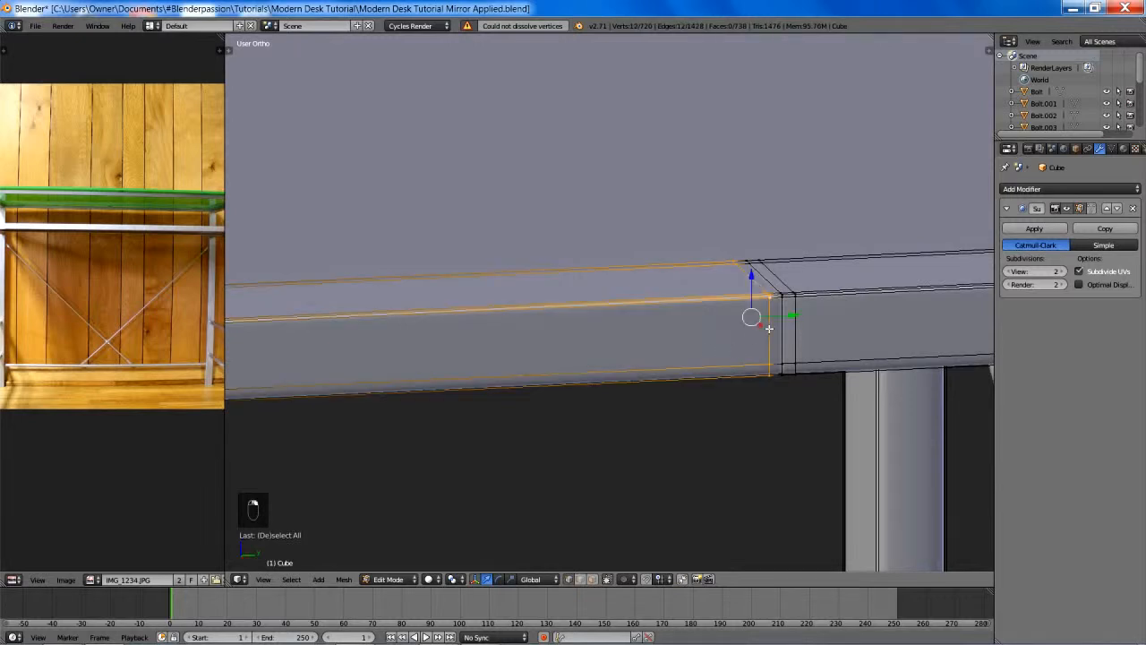
key(x)
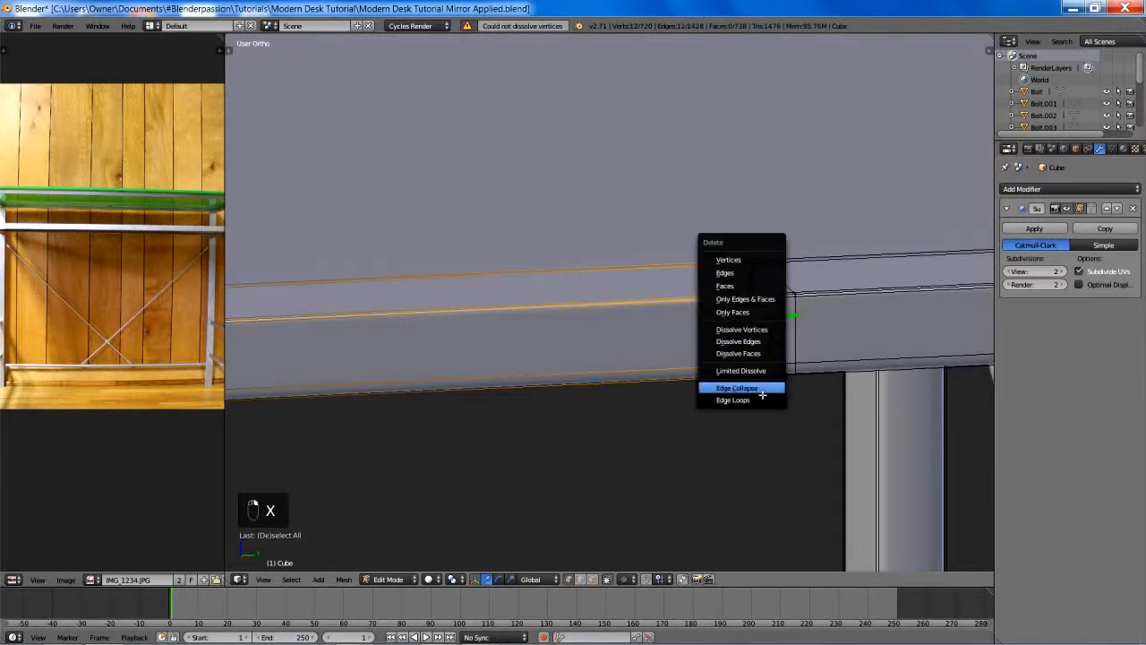
click(762, 399)
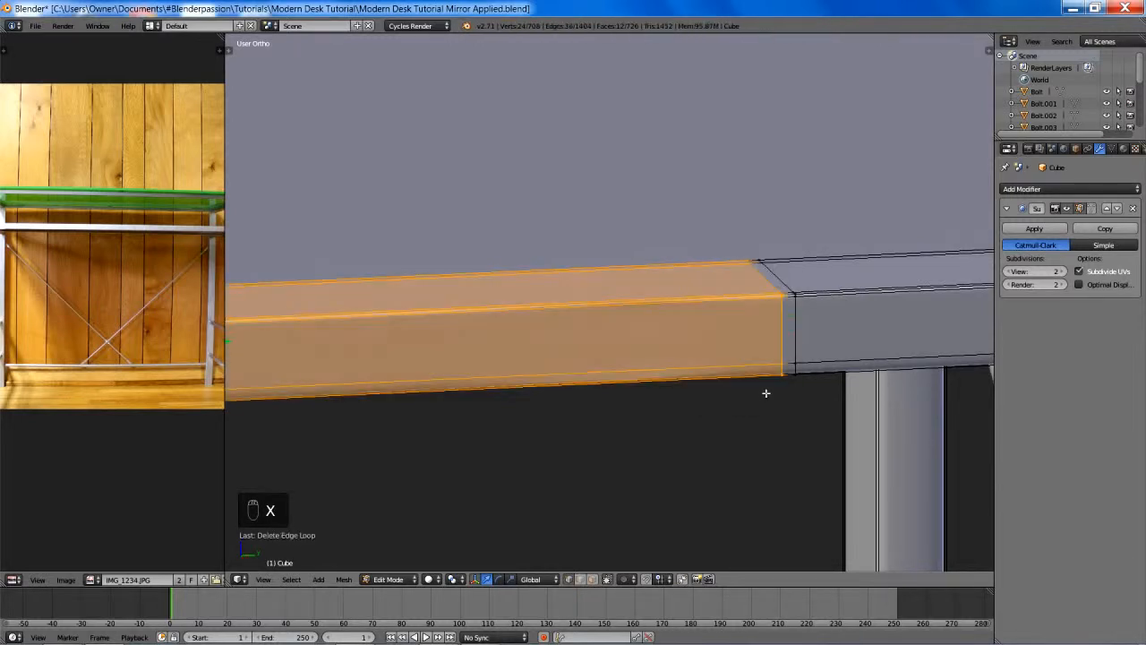
key(x)
click(792, 326)
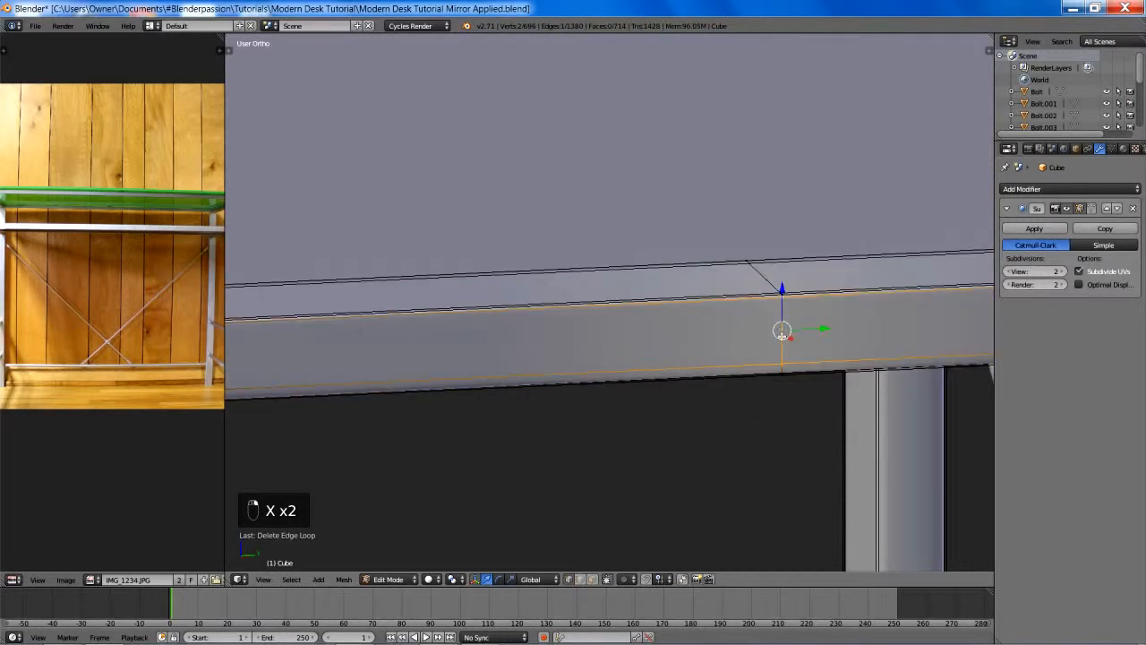
key(a)
- Inspect the centre seams of the lower side rails for extra edge loops
scroll(780, 348, down, 8)
shift+middle_drag(705, 407, 690, 92)
scroll(690, 92, up, 5)
shift+middle_drag(653, 413, 688, 154)
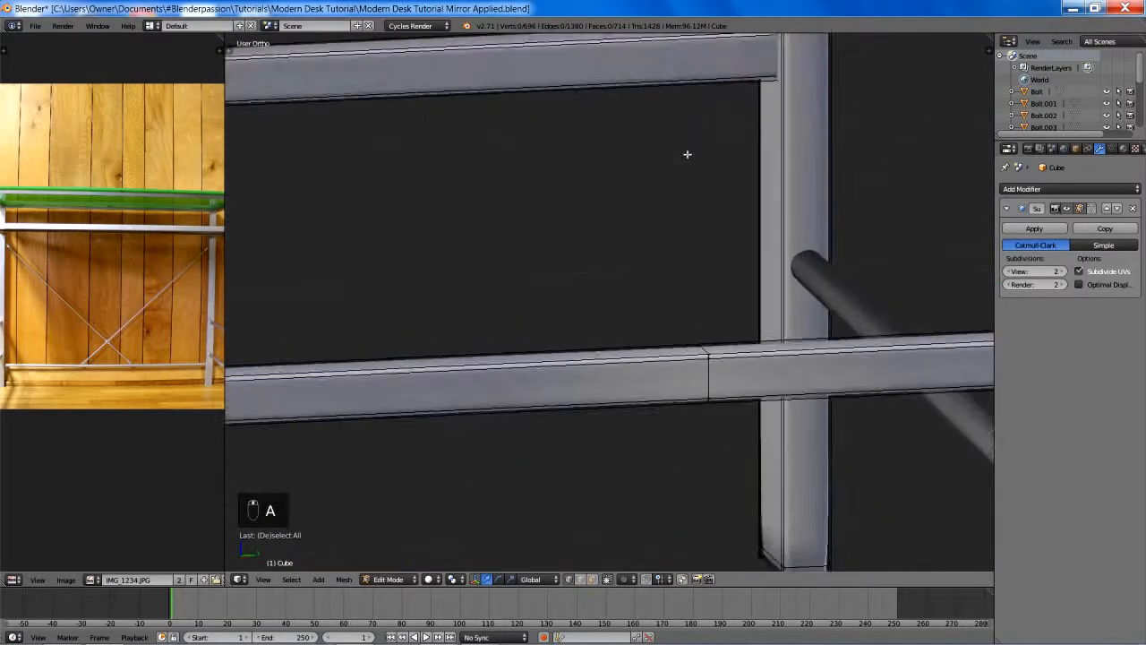
scroll(693, 179, down, 2)
shift+middle_drag(718, 360, 691, 96)
scroll(644, 350, down, 8)
shift+middle_drag(544, 283, 659, 355)
scroll(701, 445, up, 6)
shift+middle_drag(503, 267, 761, 453)
middle_drag(740, 412, 823, 403)
- Delete the two edge loops flanking the centre seam on the tabletop frame's end rail at the opposite end
scroll(574, 326, down, 6)
shift+middle_drag(537, 336, 770, 324)
scroll(704, 345, up, 5)
shift+middle_drag(514, 374, 876, 353)
scroll(750, 385, up, 8)
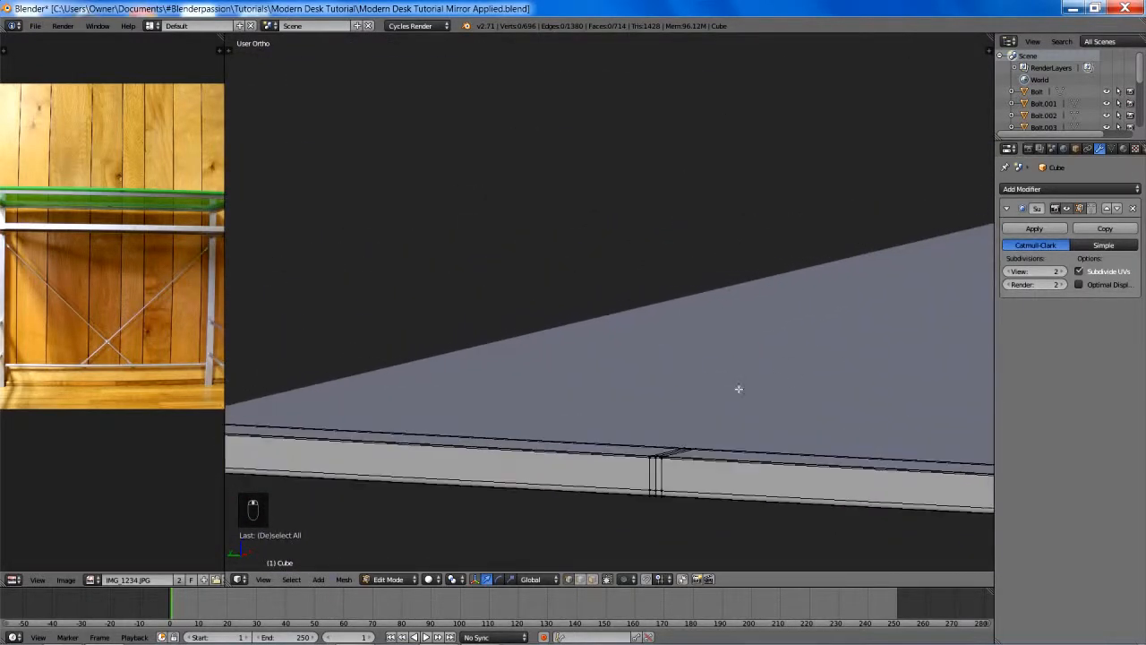
alt+right_click(685, 537)
shift+middle_drag(717, 433, 715, 265)
key(x)
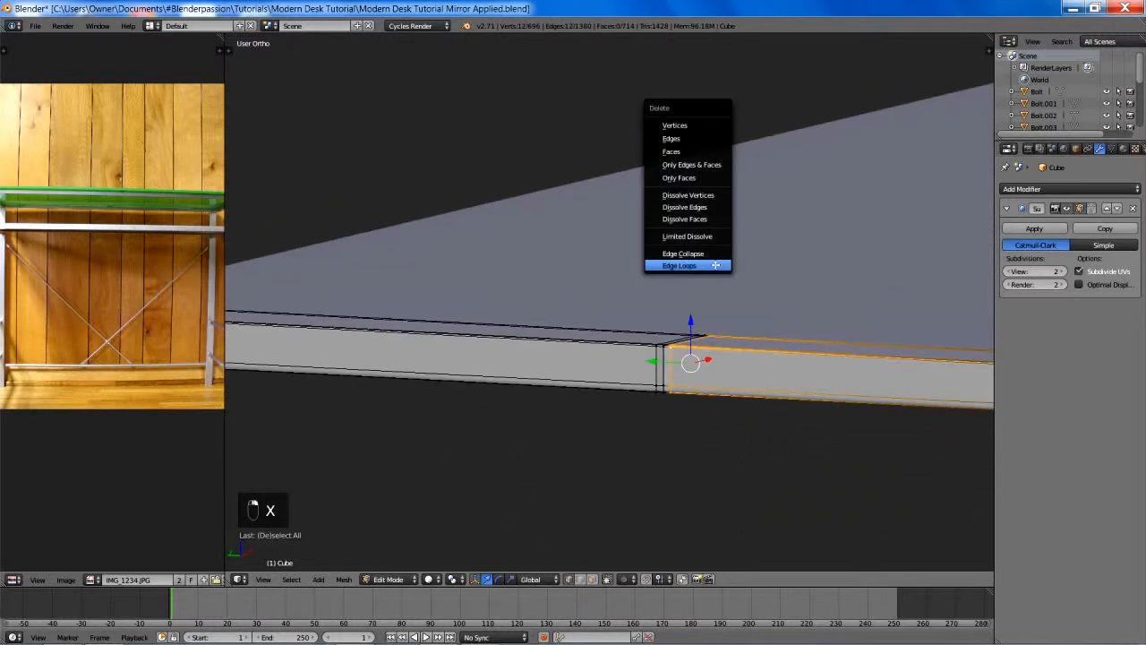
click(716, 264)
key(x)
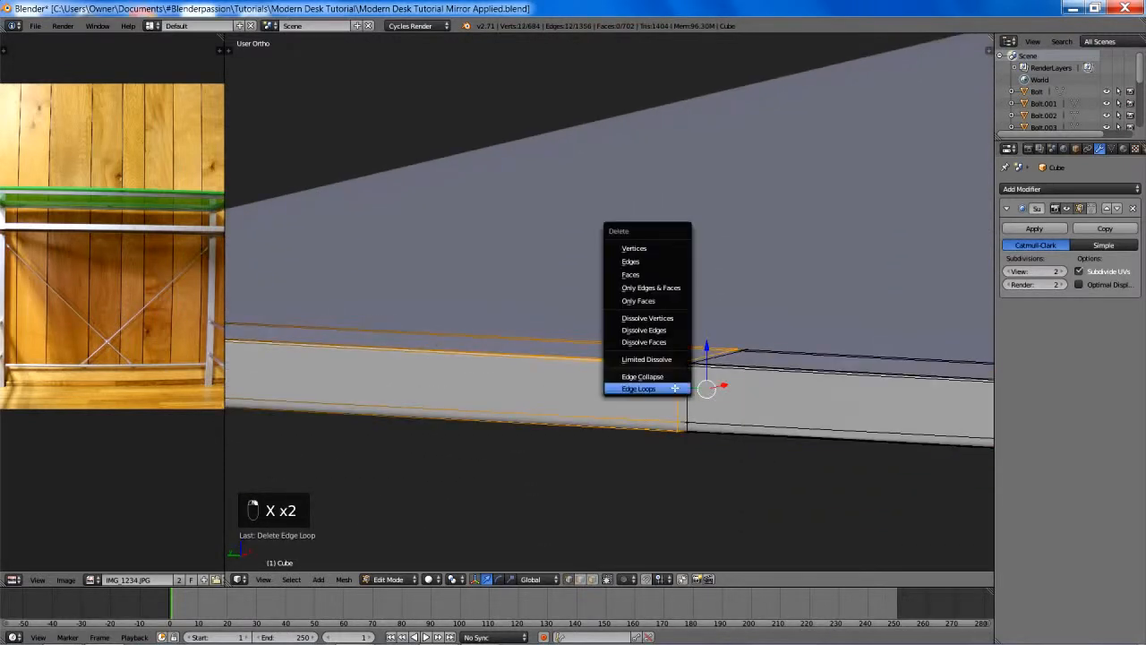
click(683, 392)
- Inspect the frame's corner, bolt area and rails from several angles for remaining surplus edges
scroll(691, 397, down, 4)
mouse_move(690, 397)
middle_down()
mouse_move(713, 379)
mouse_move(654, 402)
mouse_move(681, 401)
middle_up()
shift+middle_drag(680, 401, 633, 364)
scroll(617, 299, up, 5)
scroll(629, 307, up, 2)
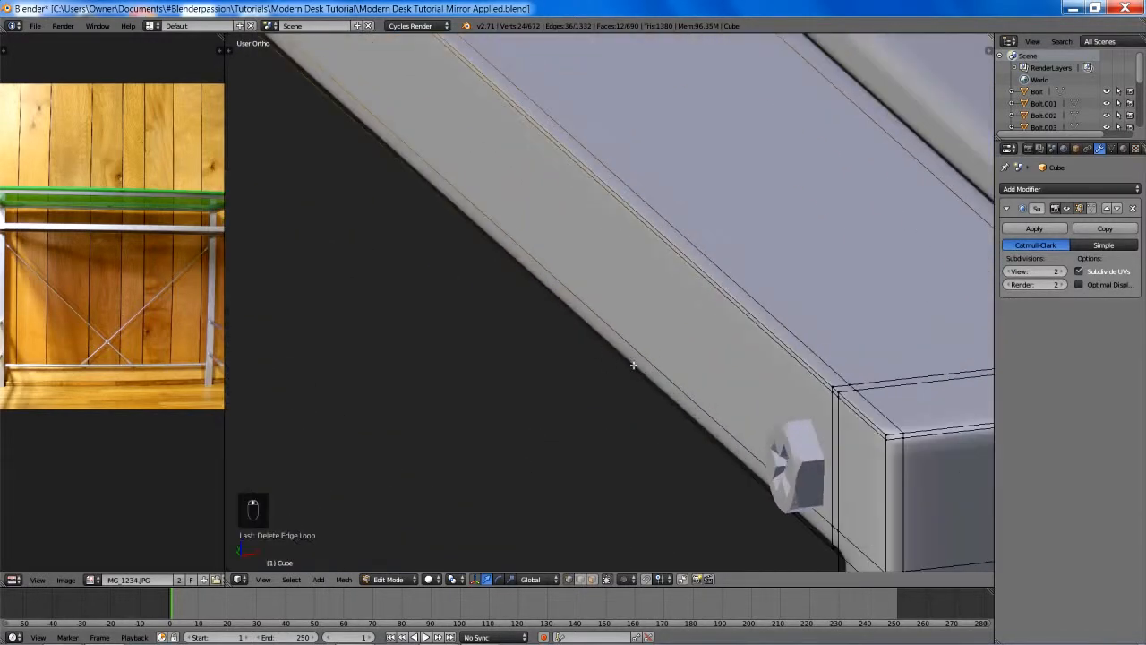
scroll(793, 440, down, 2)
scroll(681, 278, down, 3)
shift+middle_drag(516, 245, 645, 435)
scroll(630, 385, down, 3)
middle_drag(628, 376, 706, 418)
scroll(707, 417, up, 4)
- Check the centre seam of the tabletop frame's end rail in wireframe by test-moving its top edge, without keeping the move
key(a)
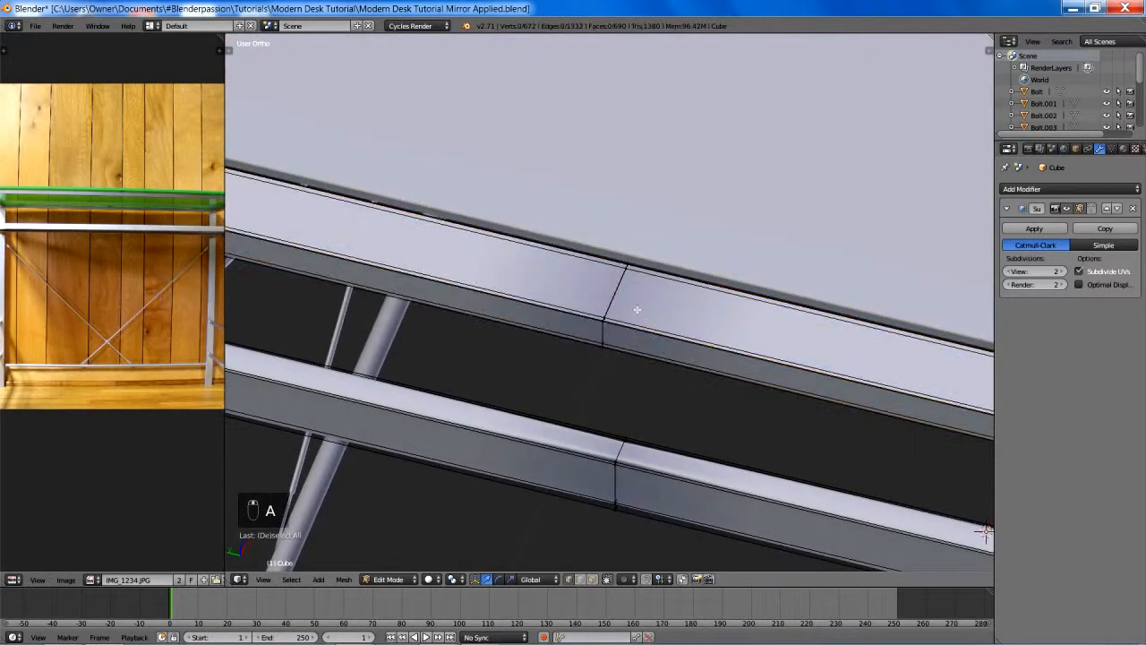
right_click(614, 291)
scroll(615, 296, up, 5)
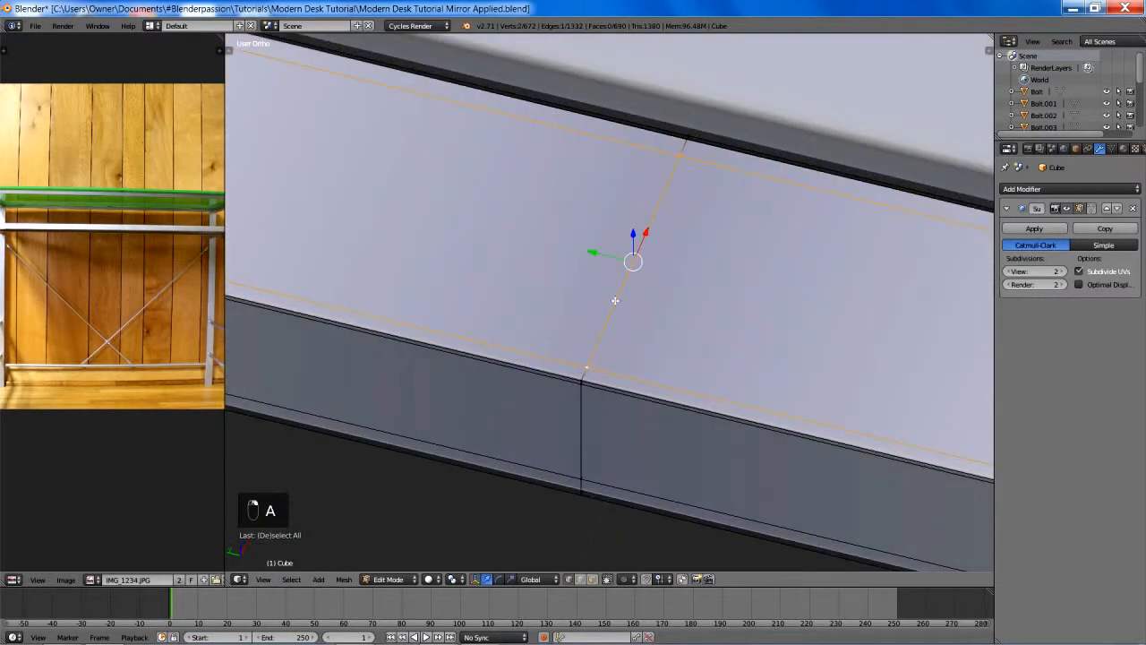
key(g)
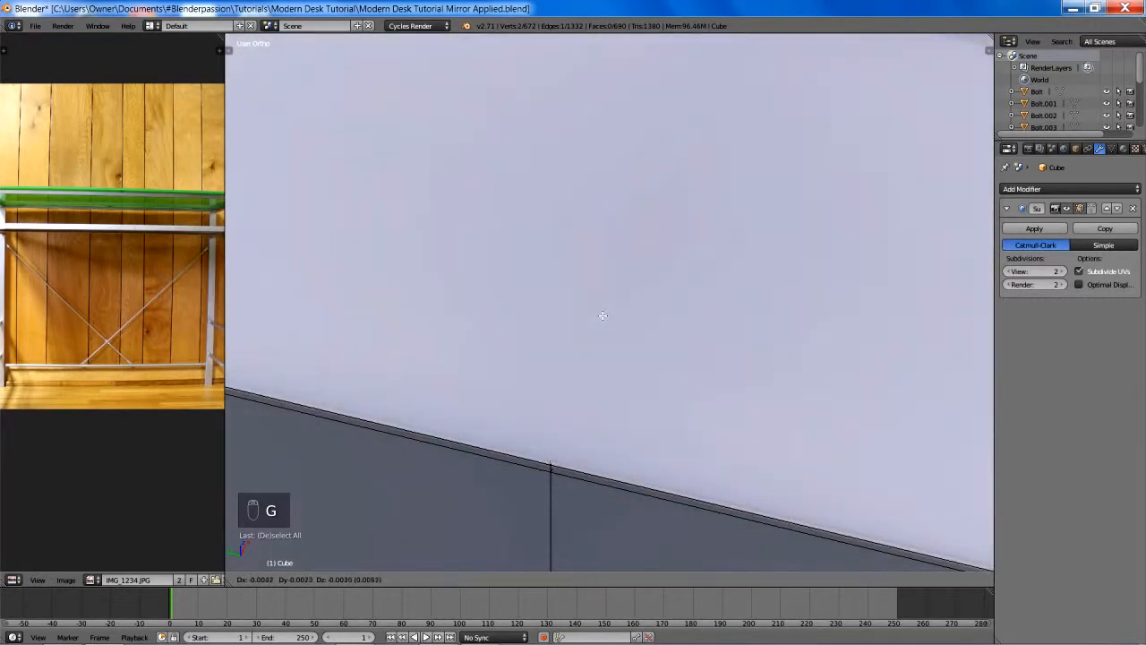
right_click(602, 317)
key(z)
key(g)
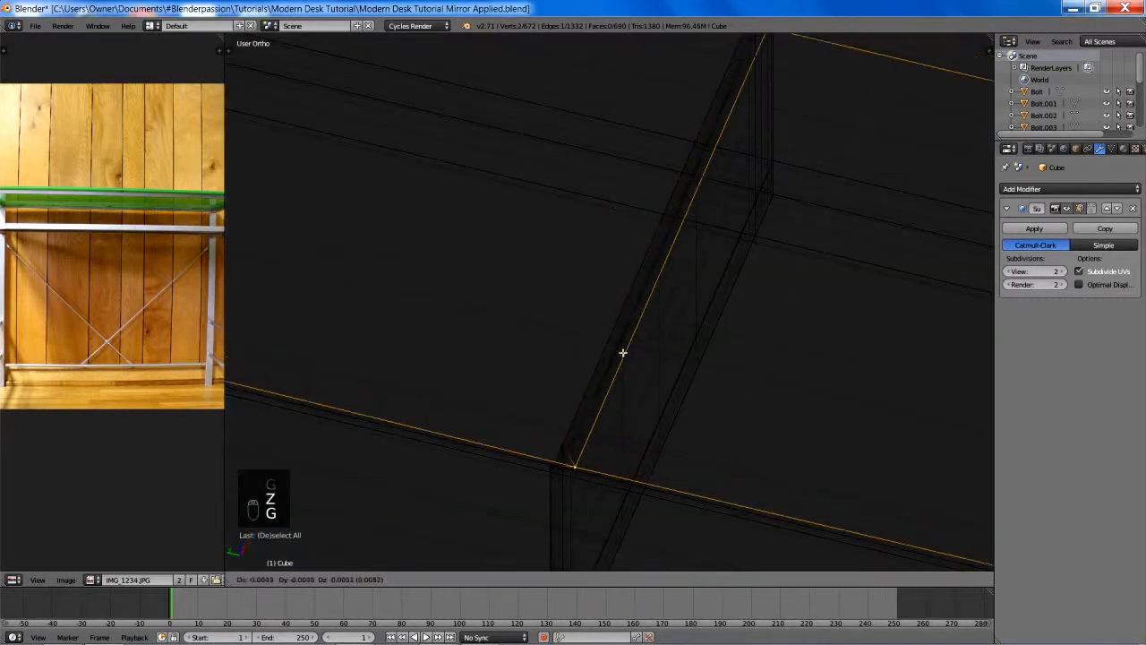
right_click(591, 311)
mouse_move(589, 311)
middle_down()
mouse_move(614, 328)
mouse_move(579, 299)
middle_up()
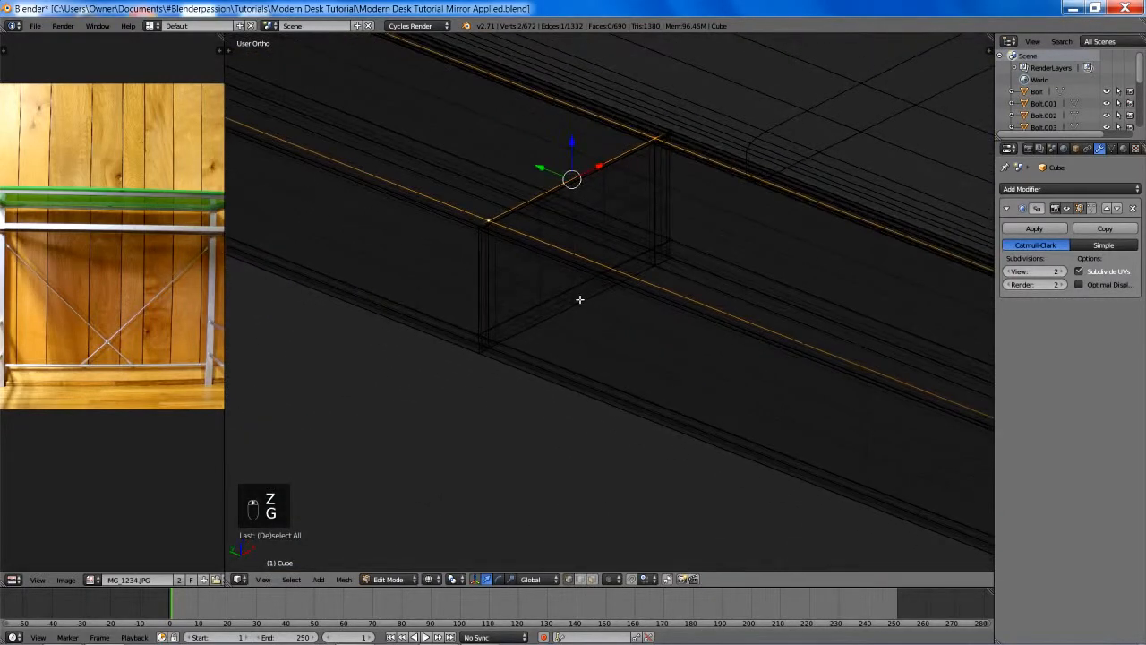
- Delete the four vertices of the large internal face at the centre seam of the tabletop frame's end rail
click(488, 329)
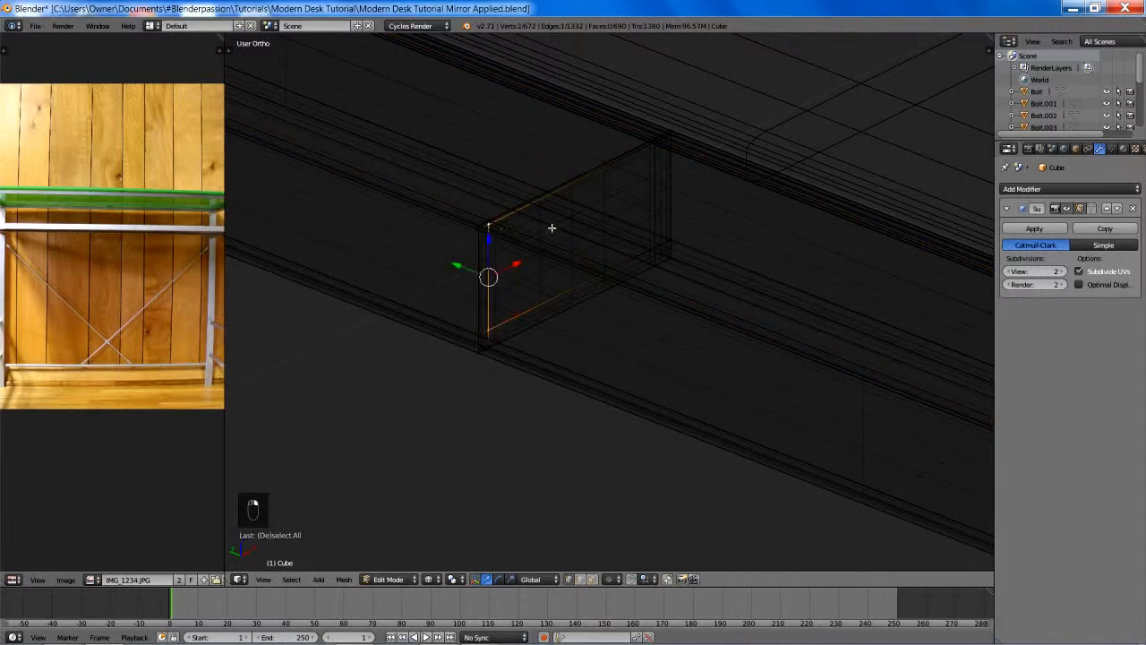
right_click(665, 246)
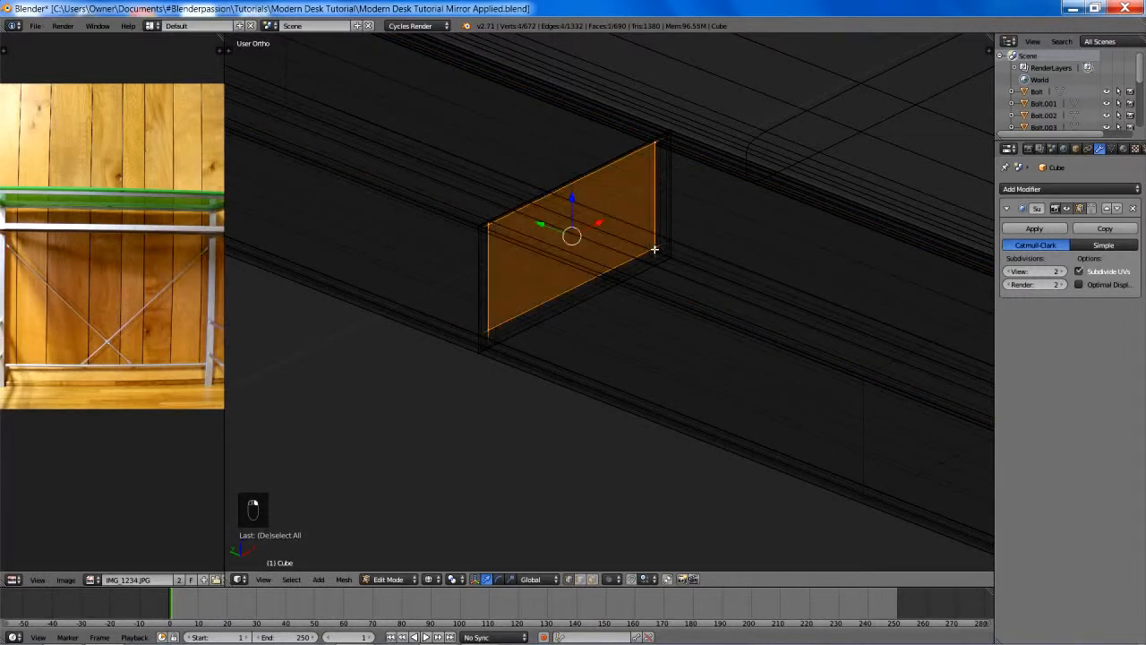
key(x)
click(630, 133)
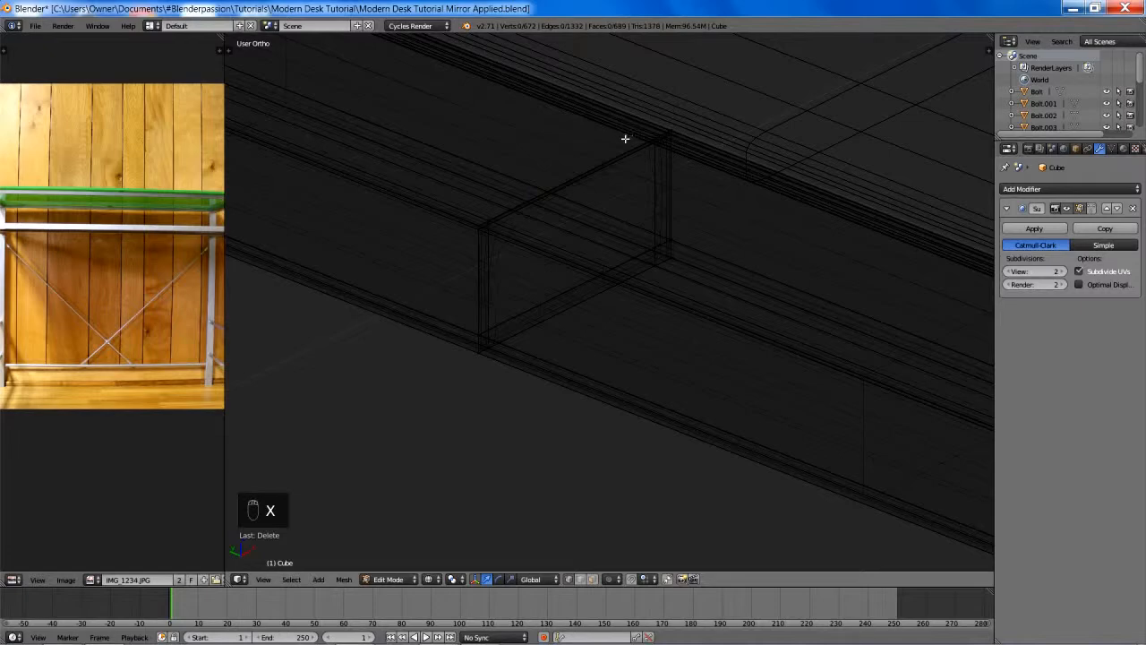
key(ctrl+z)
key(x)
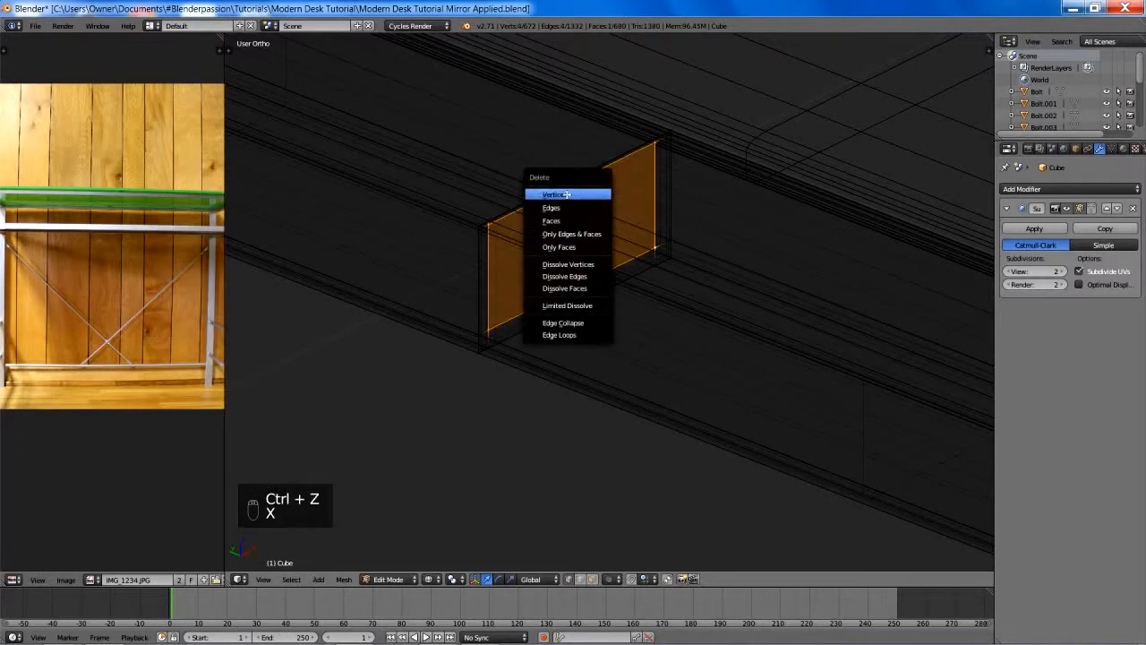
click(566, 193)
- Delete the remaining centre seam edge loop from the tabletop frame's end rail and deselect everything
key(z)
alt+right_click(484, 287)
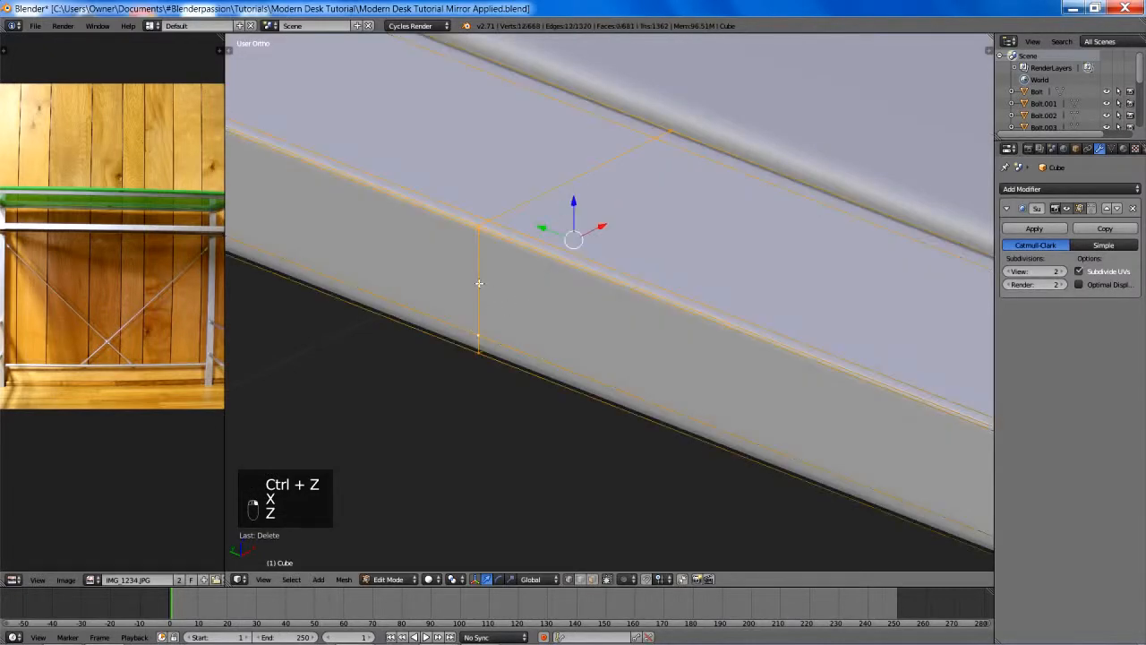
key(x)
click(477, 436)
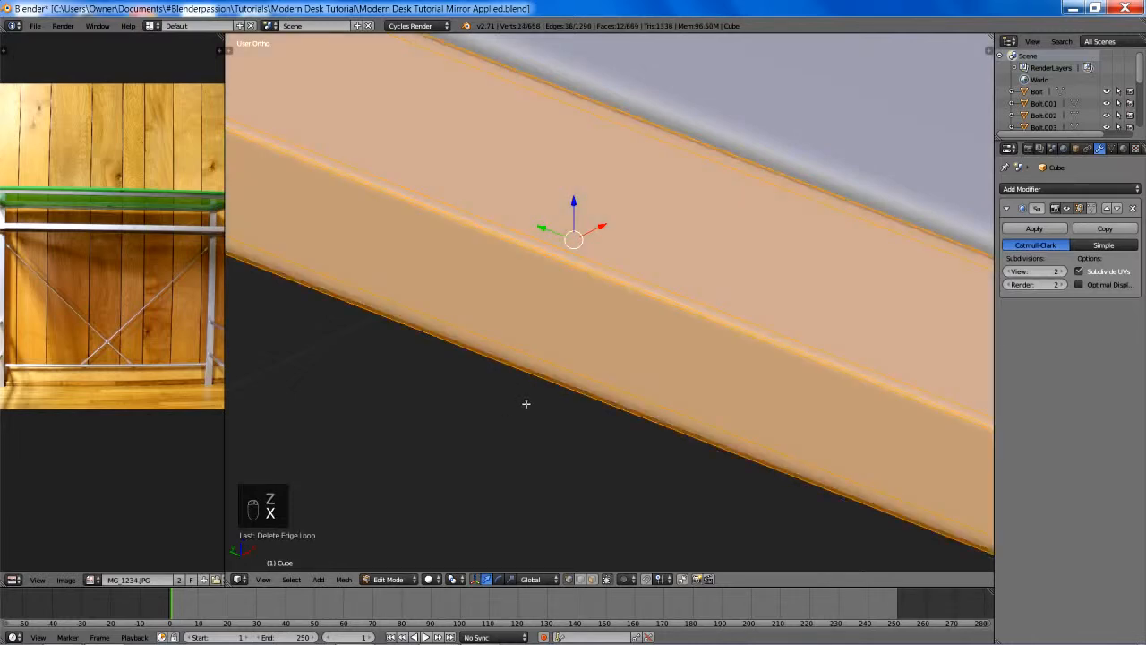
key(a)
- Delete the large internal face at the centre seam of the rail directly below, keeping its vertices
scroll(525, 402, down, 6)
scroll(624, 361, up, 8)
key(z)
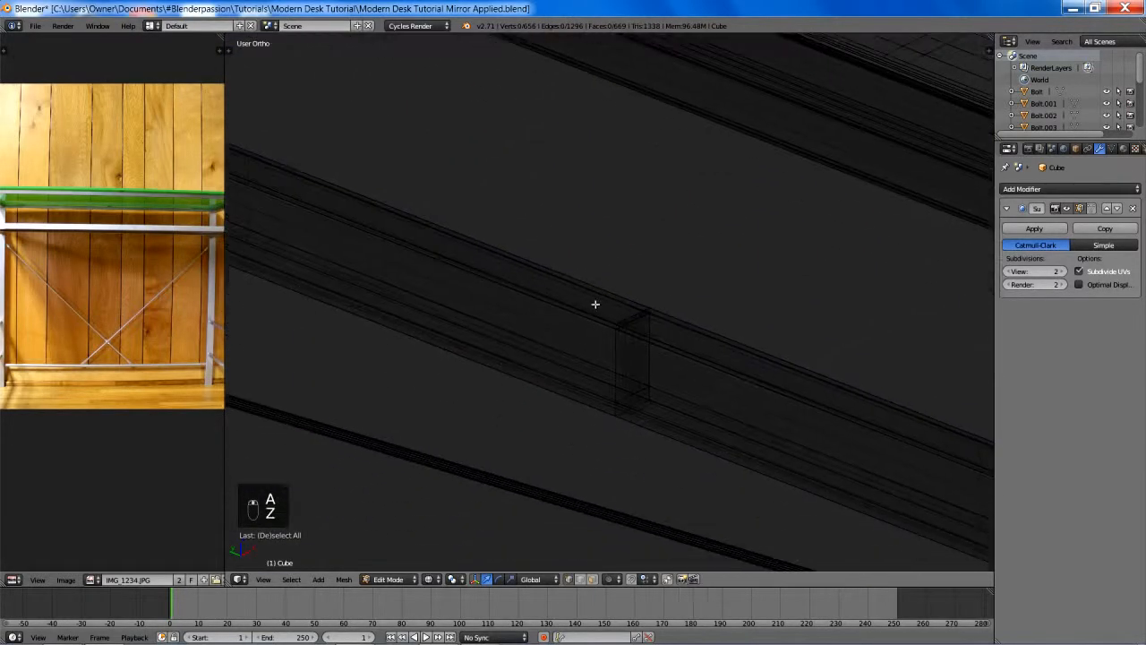
scroll(578, 282, up, 5)
scroll(586, 425, up, 2)
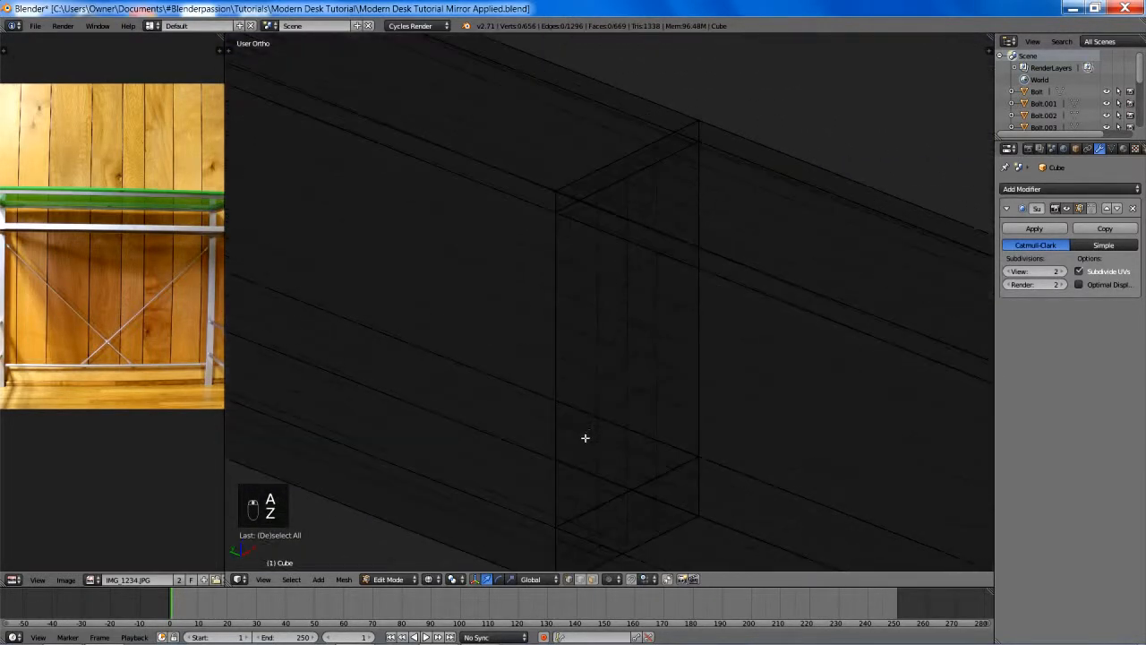
right_click(569, 491)
shift+right_click(566, 226)
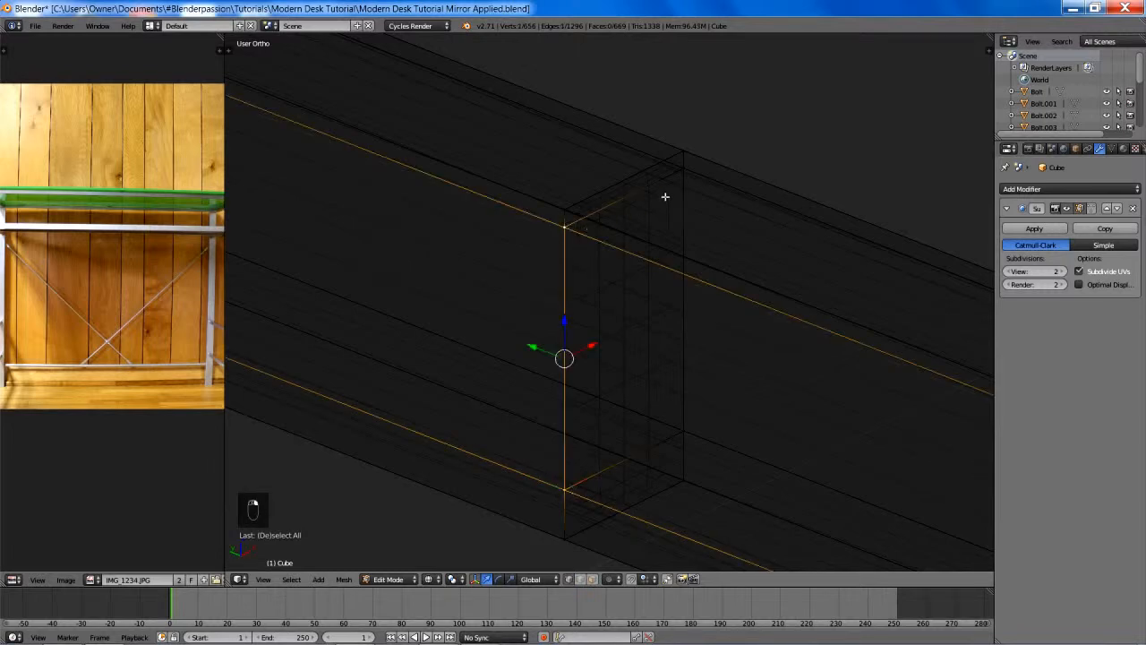
shift+right_click(667, 192)
shift+right_click(687, 429)
scroll(686, 428, down, 3)
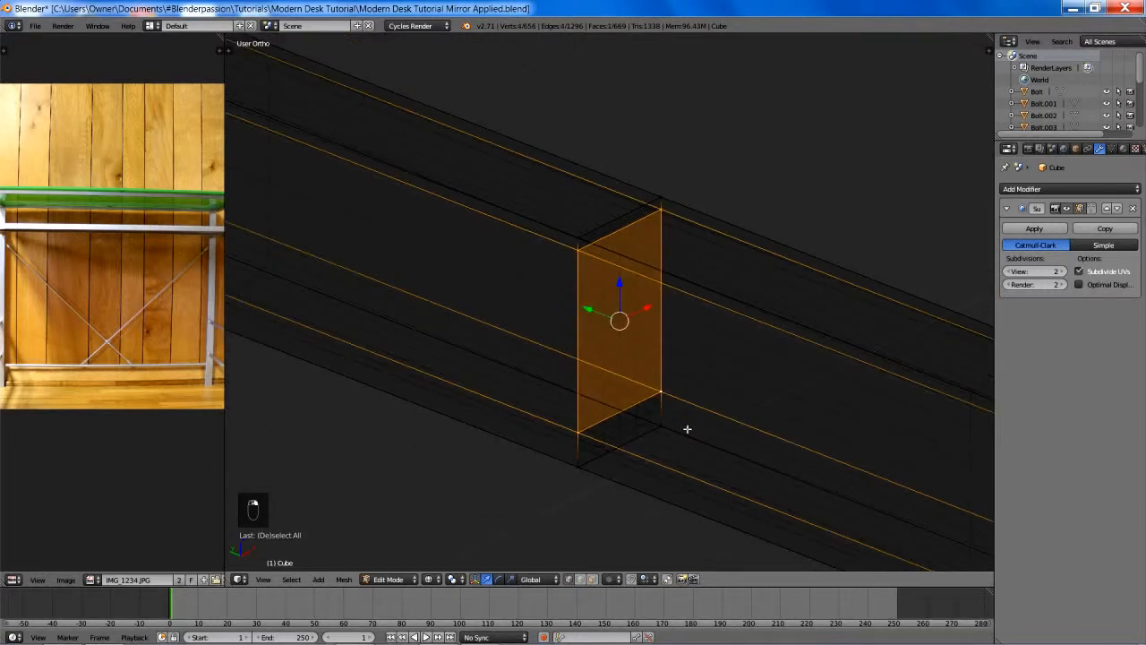
key(x)
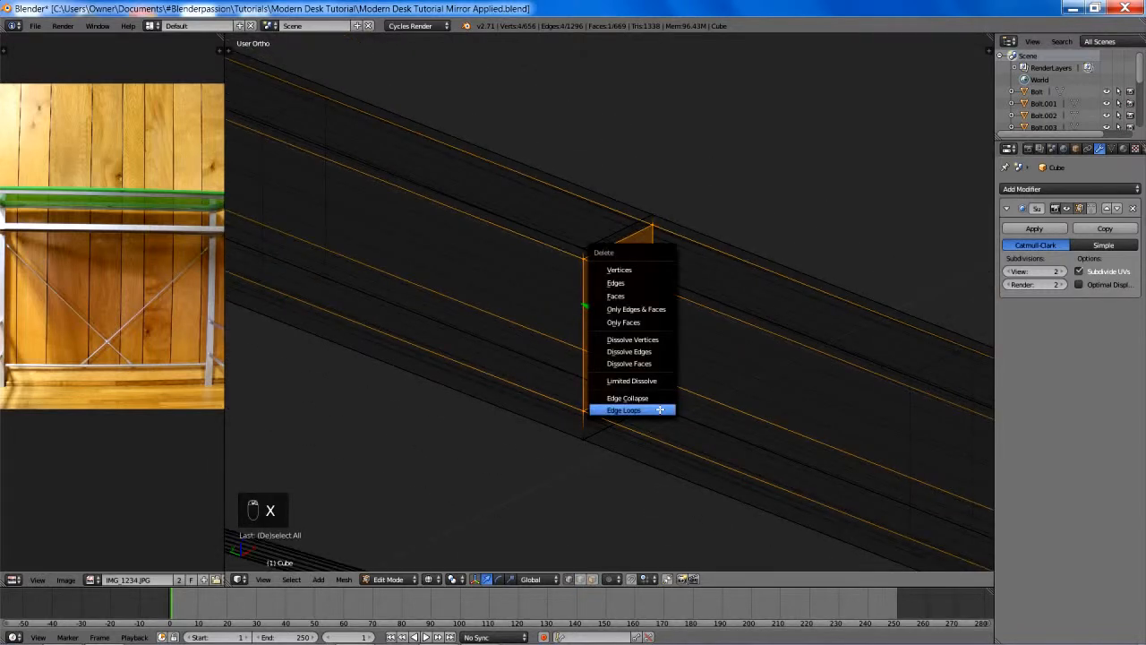
click(633, 271)
key(ctrl+z)
key(x)
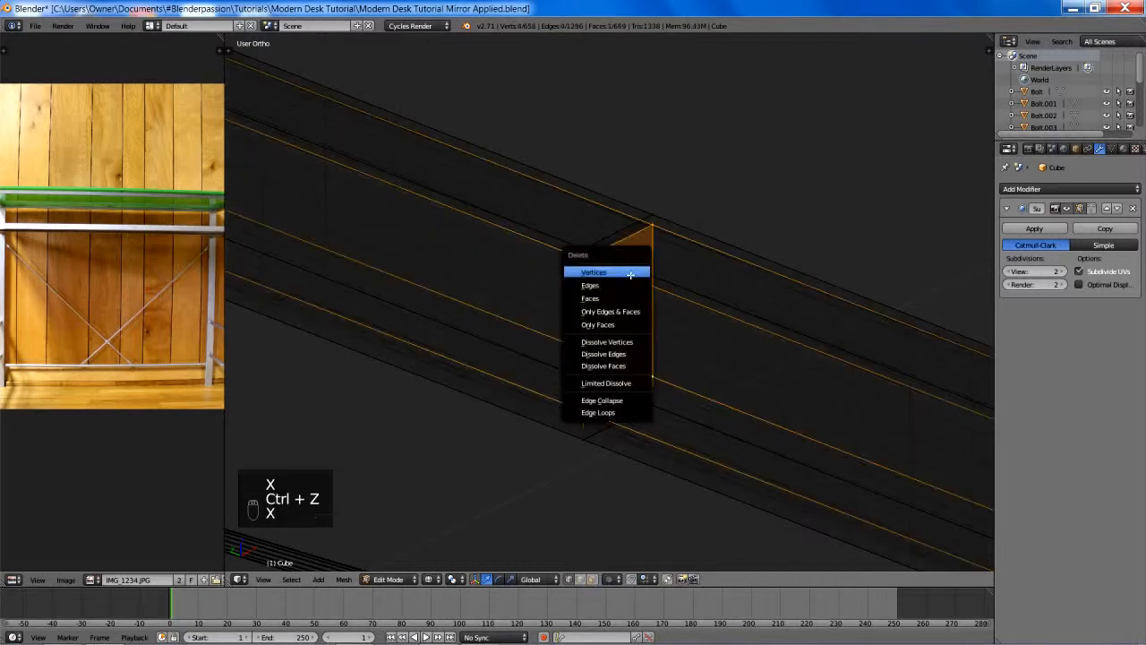
click(620, 290)
- Delete the two narrow internal faces above and below the gap at the second rail's centre seam
key(ctrl+Tab)
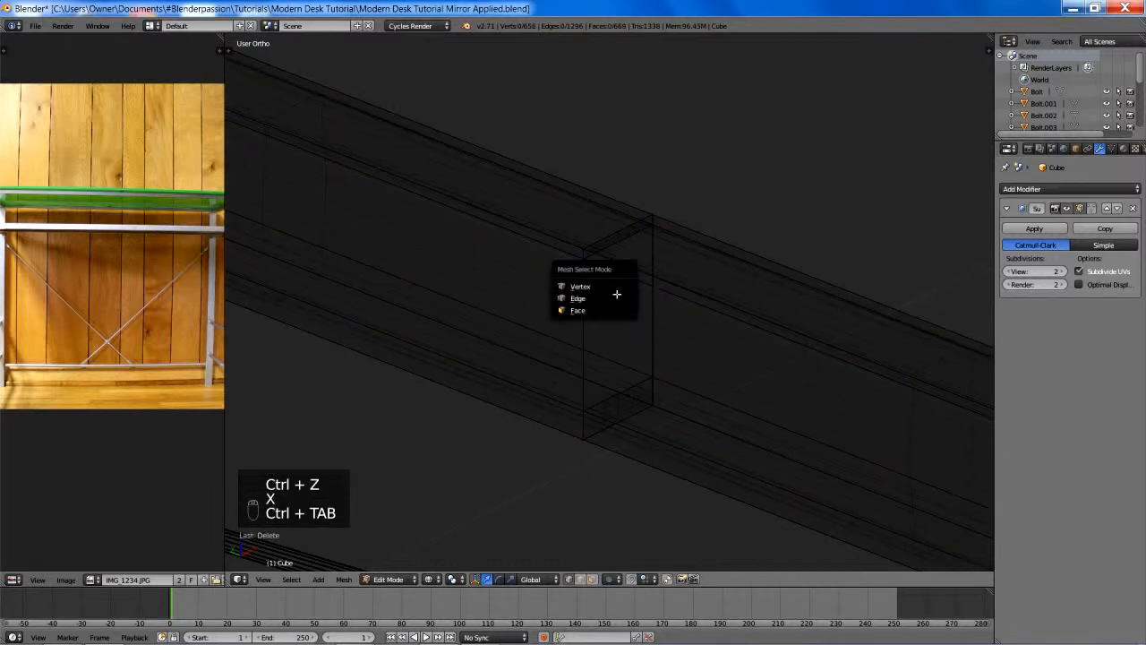
click(612, 307)
right_click(614, 236)
shift+right_click(614, 402)
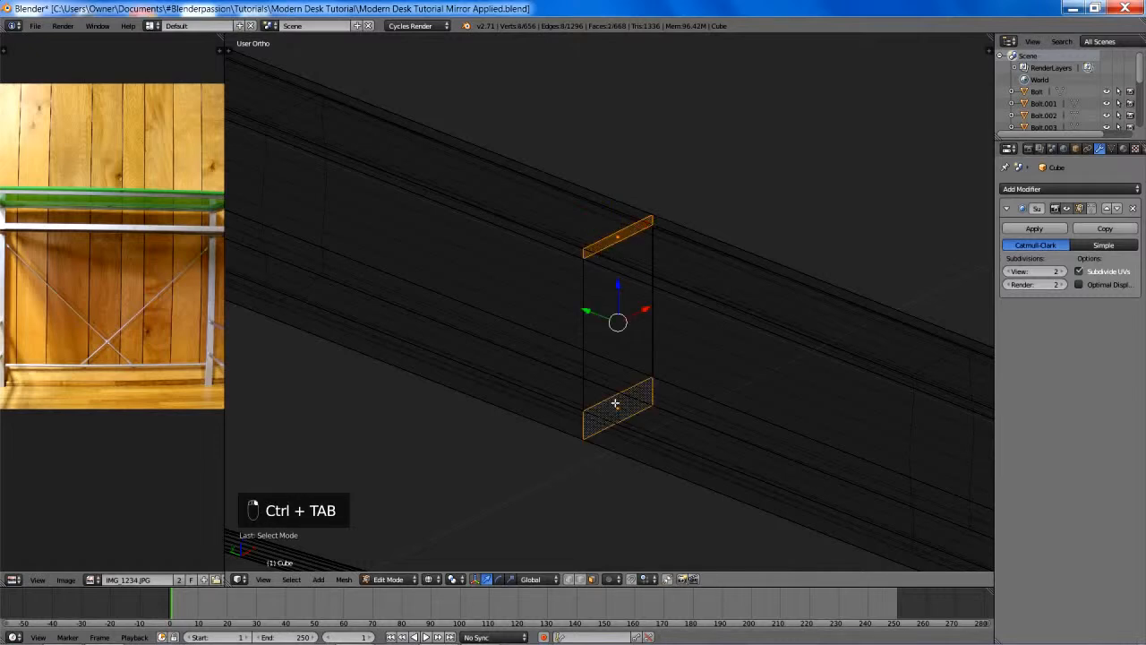
key(x)
click(615, 403)
- Return to vertex selection and delete the centre seam edge loop of the second rail, restoring the solid view
key(ctrl+Tab)
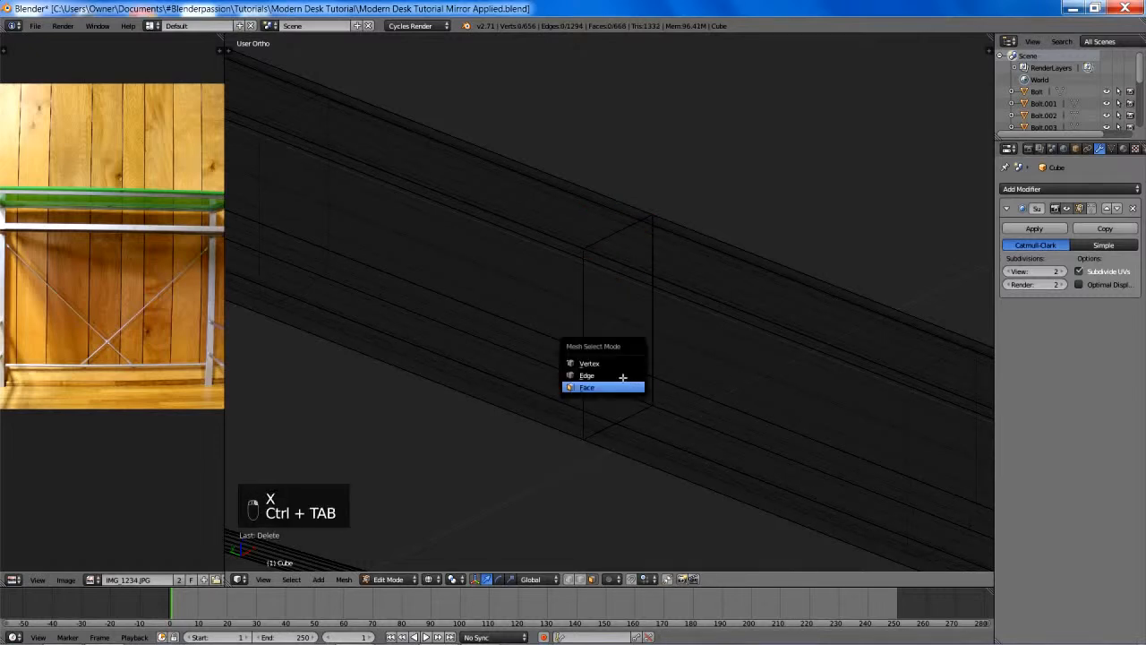
click(579, 356)
key(x)
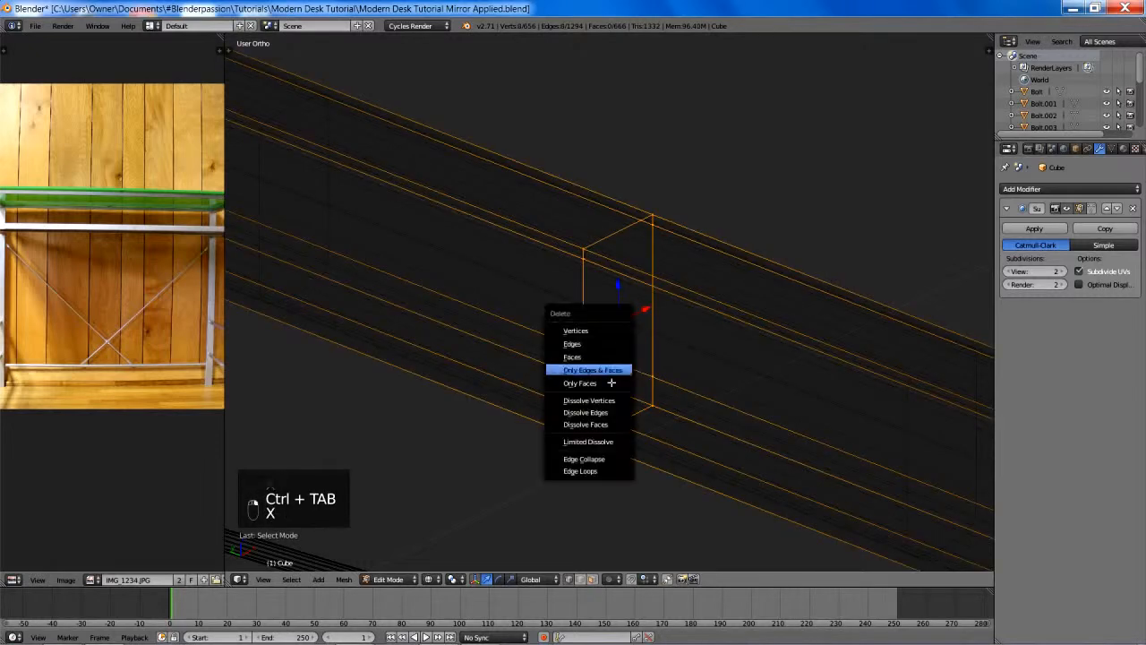
click(605, 466)
key(z)
- Delete the three internal faces at the centre seam of the third rail down, beside the long round crossbar
scroll(634, 425, down, 3)
shift+middle_drag(634, 425, 629, 271)
scroll(630, 272, down, 4)
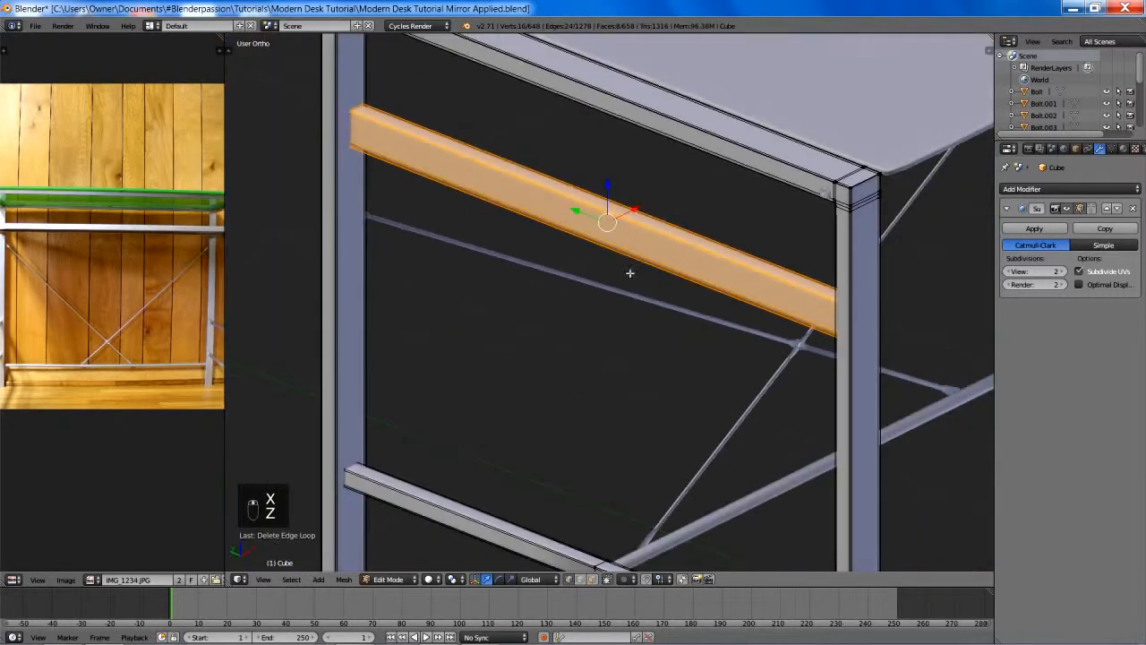
shift+middle_drag(628, 428, 635, 145)
scroll(639, 168, up, 4)
scroll(639, 170, up, 2)
key(z)
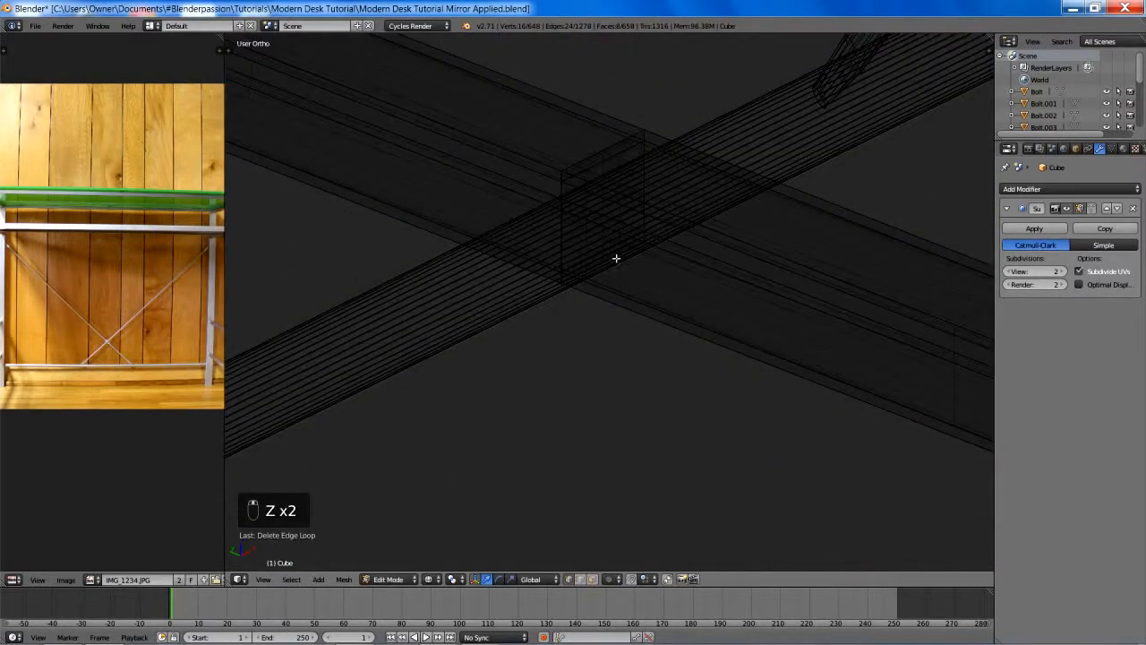
shift+middle_drag(614, 256, 635, 363)
key(ctrl+Tab)
click(598, 387)
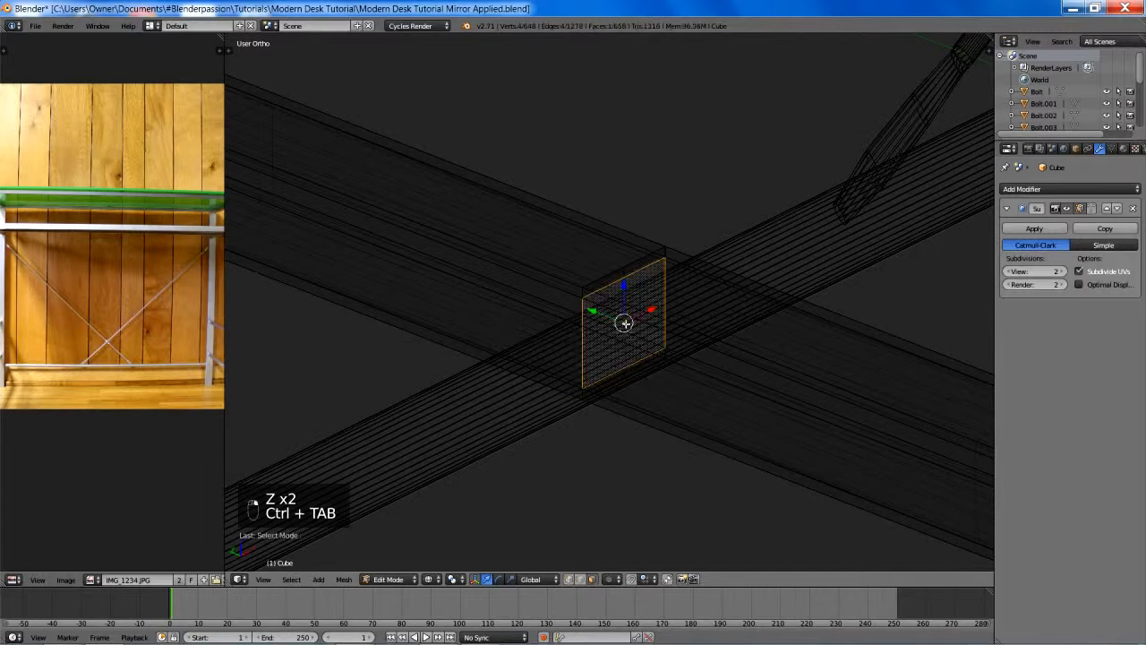
scroll(642, 404, up, 2)
shift+right_click(643, 450)
key(x)
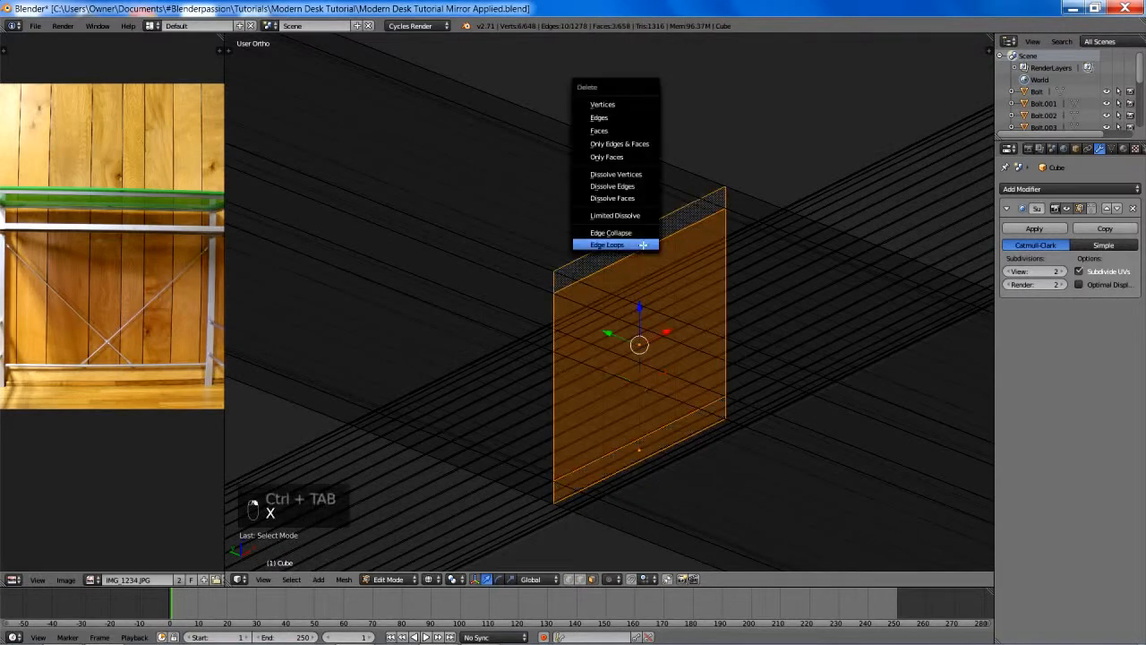
click(598, 131)
key(z)
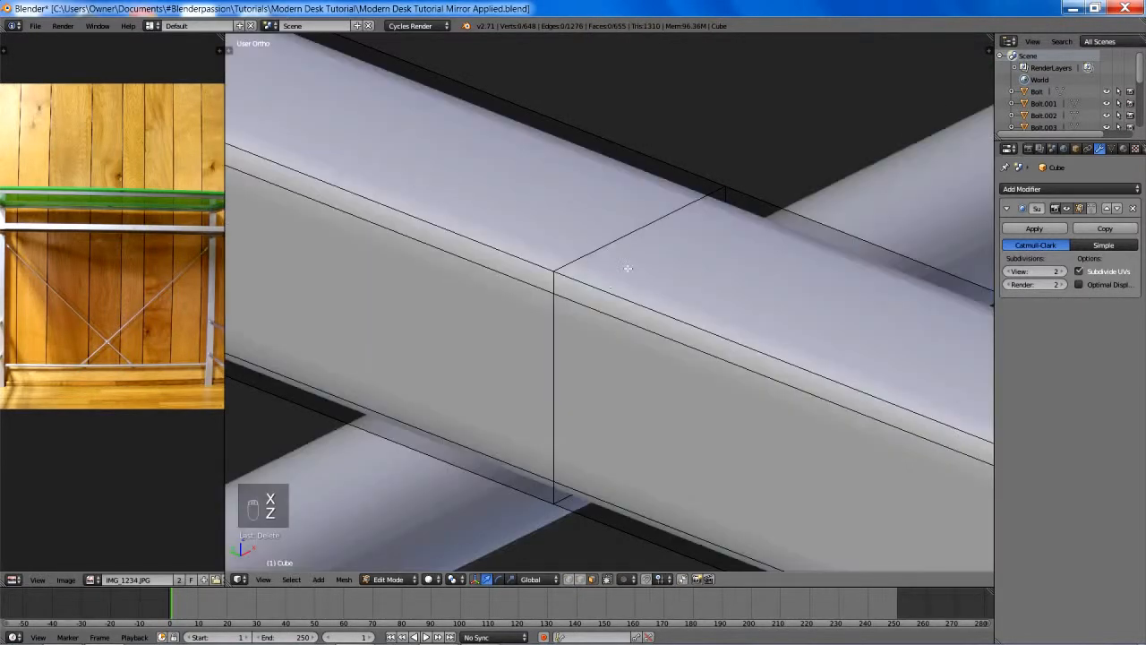
- Delete the third rail's centre seam edge loop in vertex selection mode and deselect everything
key(ctrl+Tab)
click(564, 270)
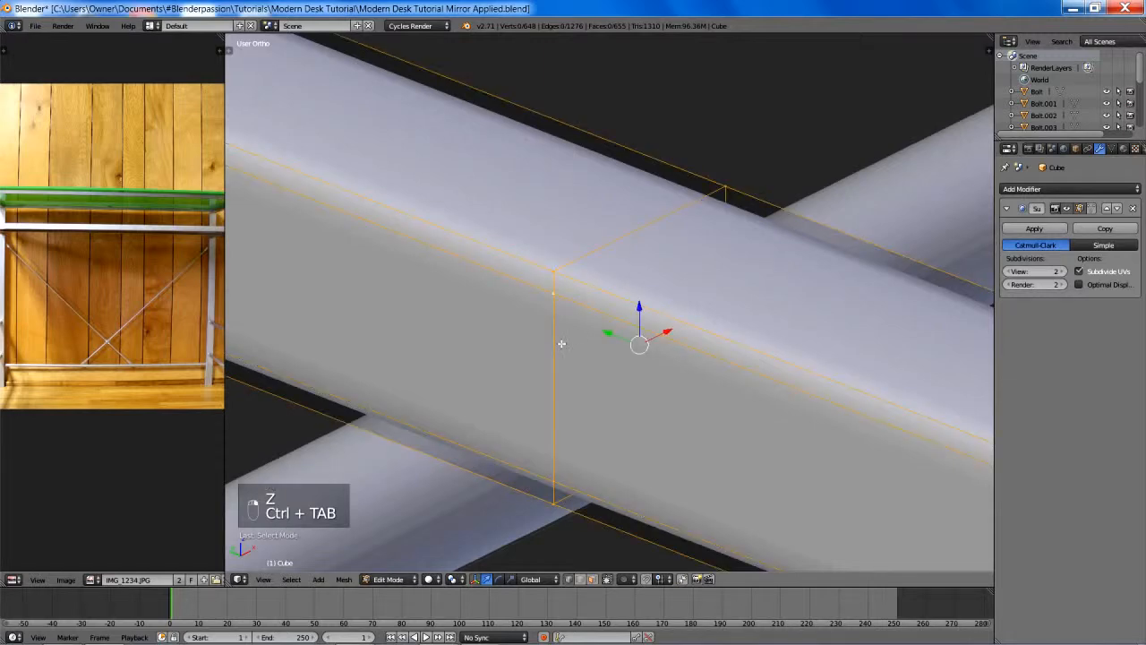
key(x)
click(538, 458)
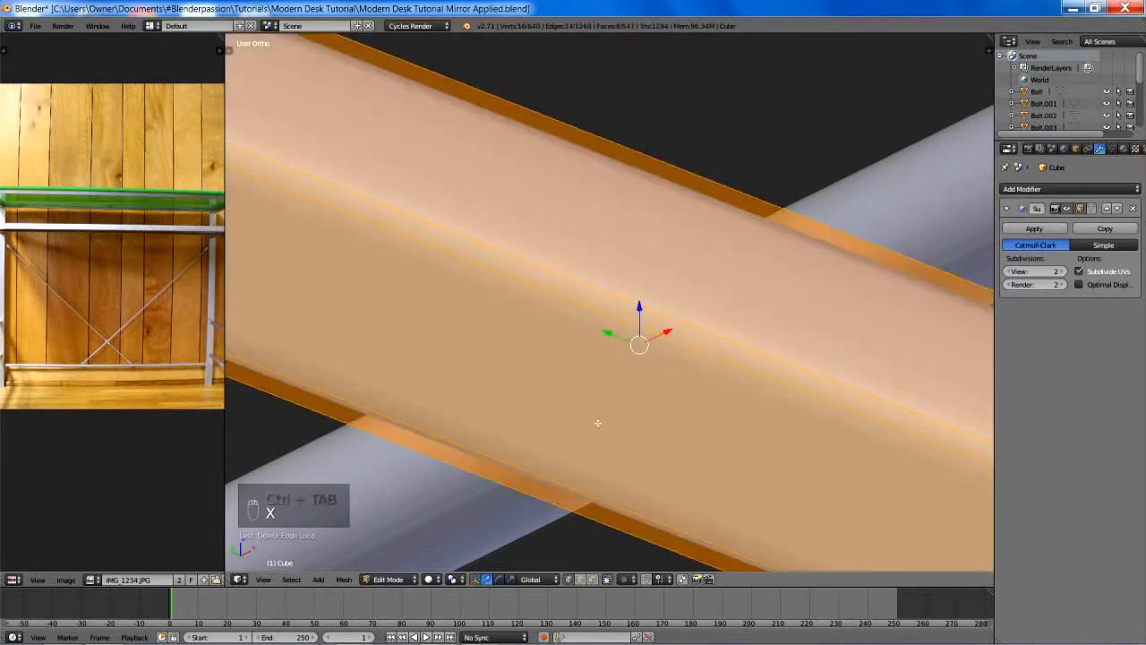
key(a)
- Delete the three internal faces at the centre seam of the lowest rail on the same leg frame
scroll(653, 441, down, 5)
shift+middle_drag(655, 441, 675, 148)
scroll(675, 148, down, 4)
shift+middle_drag(655, 355, 632, 223)
scroll(632, 223, up, 7)
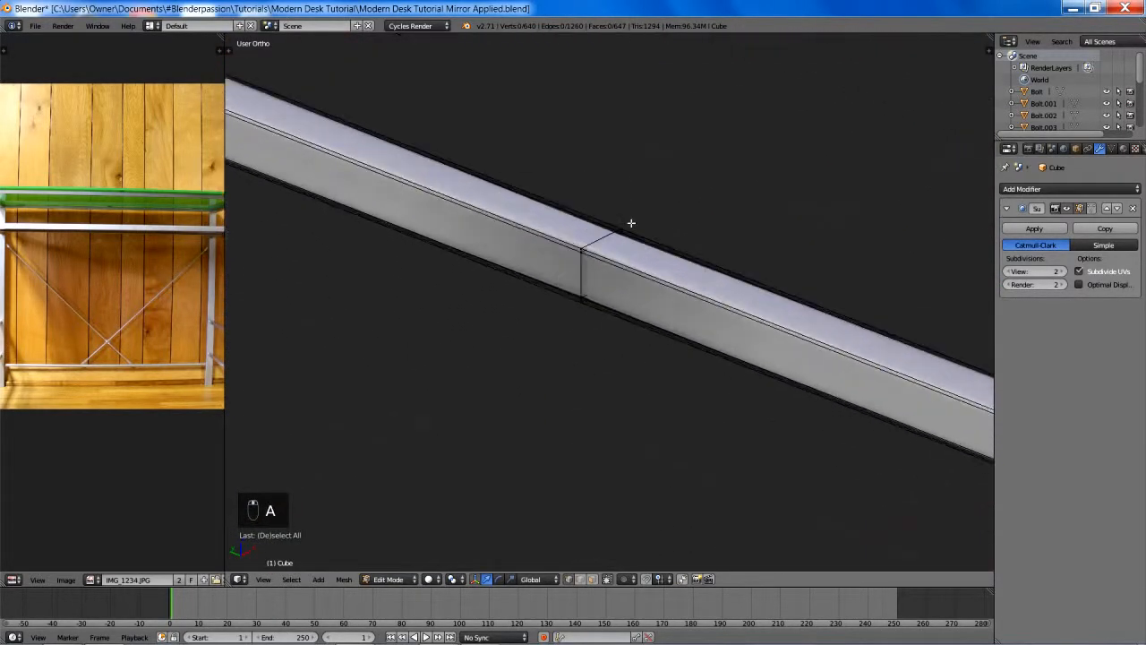
key(ctrl+Tab)
click(605, 248)
key(z)
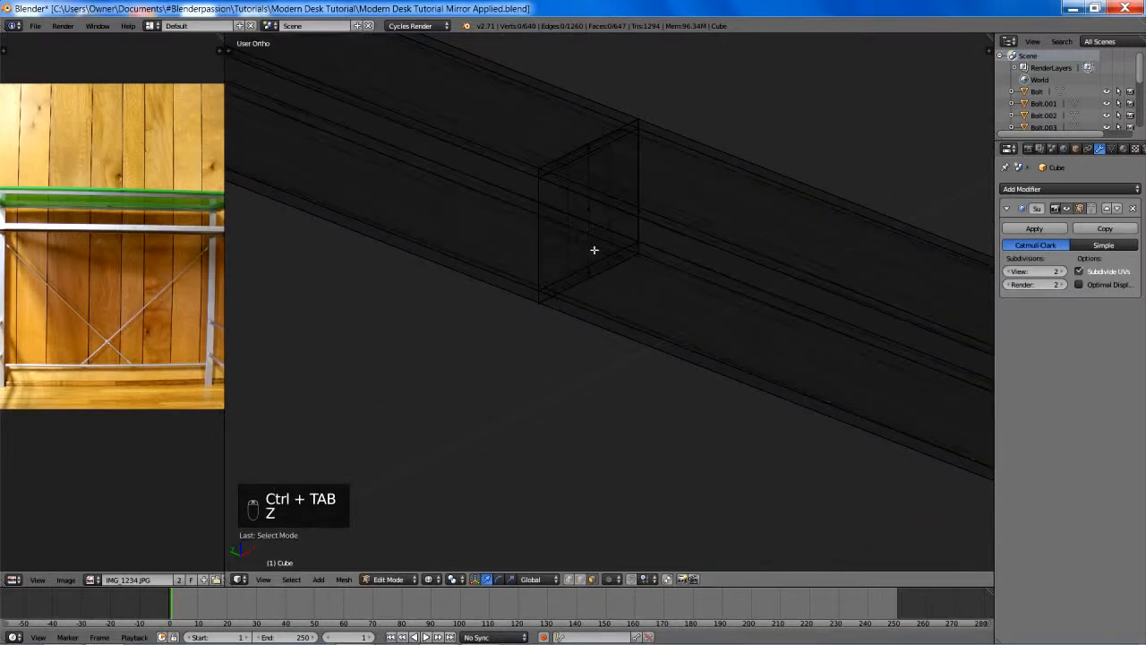
right_click(593, 253)
key(x)
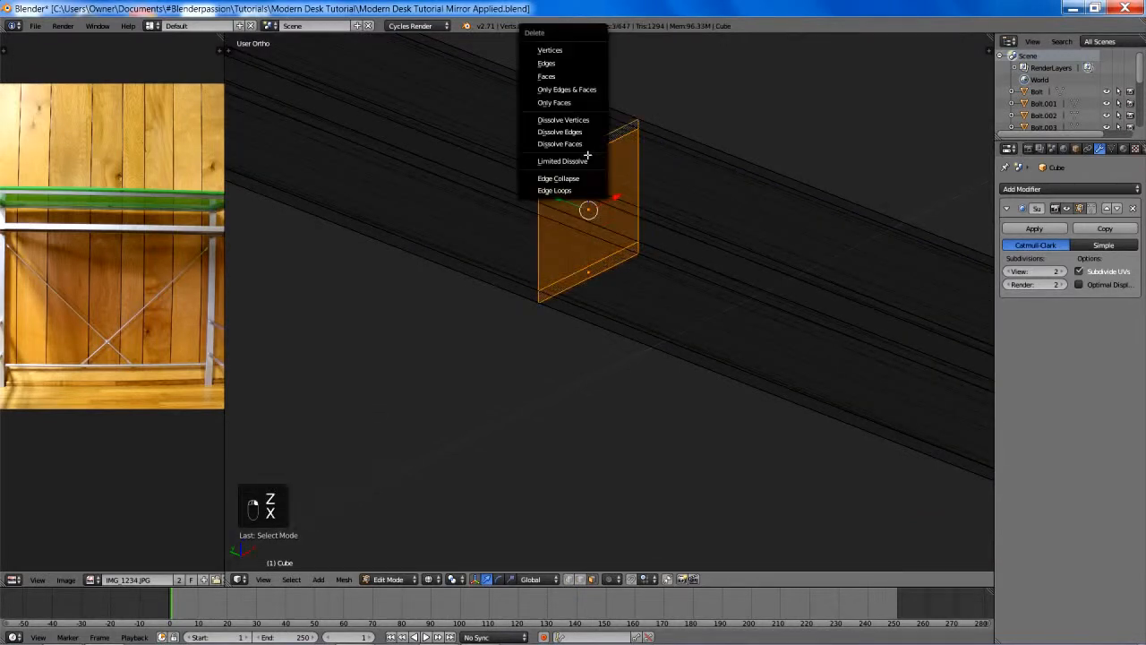
click(564, 76)
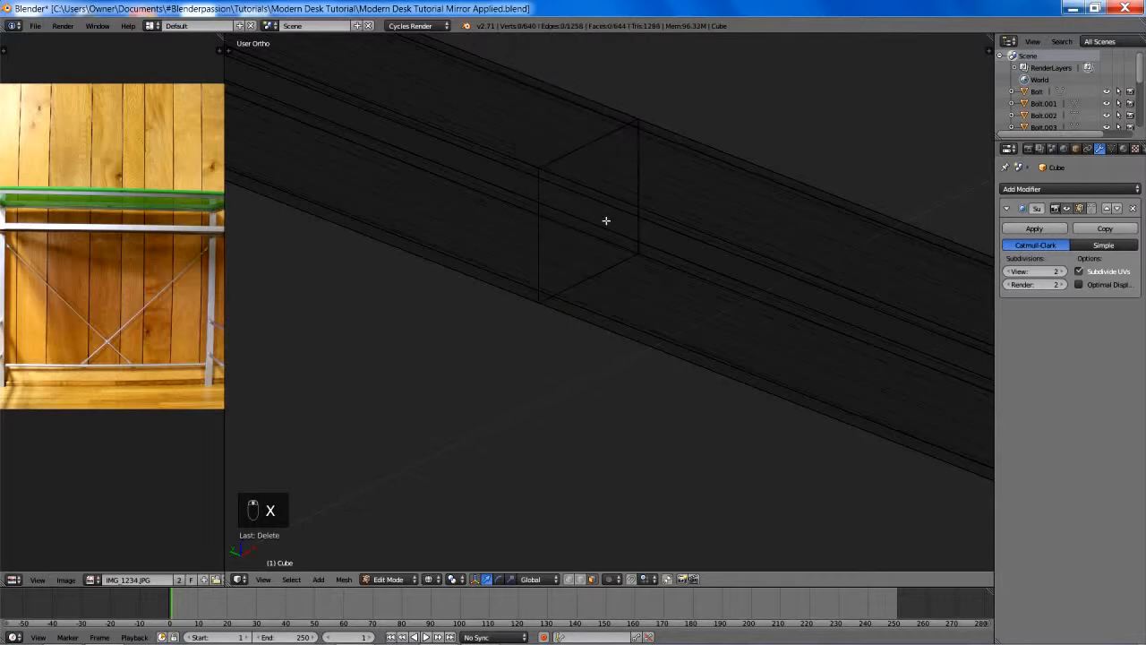
- Delete the lowest rail's centre seam edge loop in vertex selection mode and return to the solid view
key(ctrl+Tab)
click(600, 257)
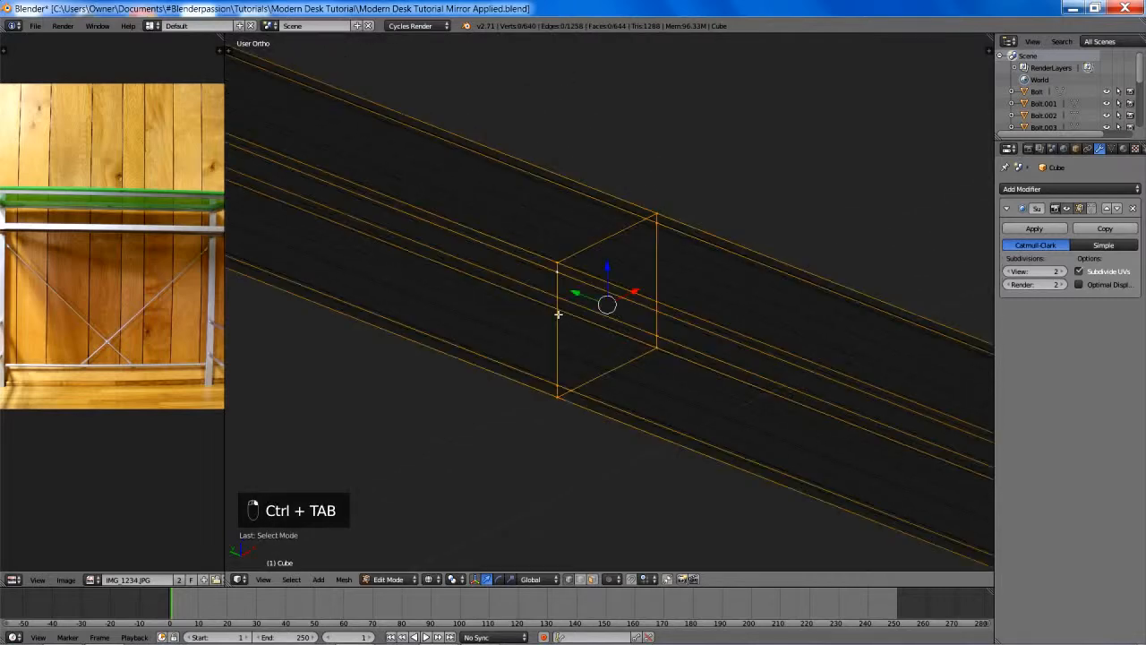
key(x)
click(560, 429)
key(z)
- Delete the four inner vertices at the centre seam of the top rail on the opposite leg frame, using wireframe view
scroll(586, 394, down, 8)
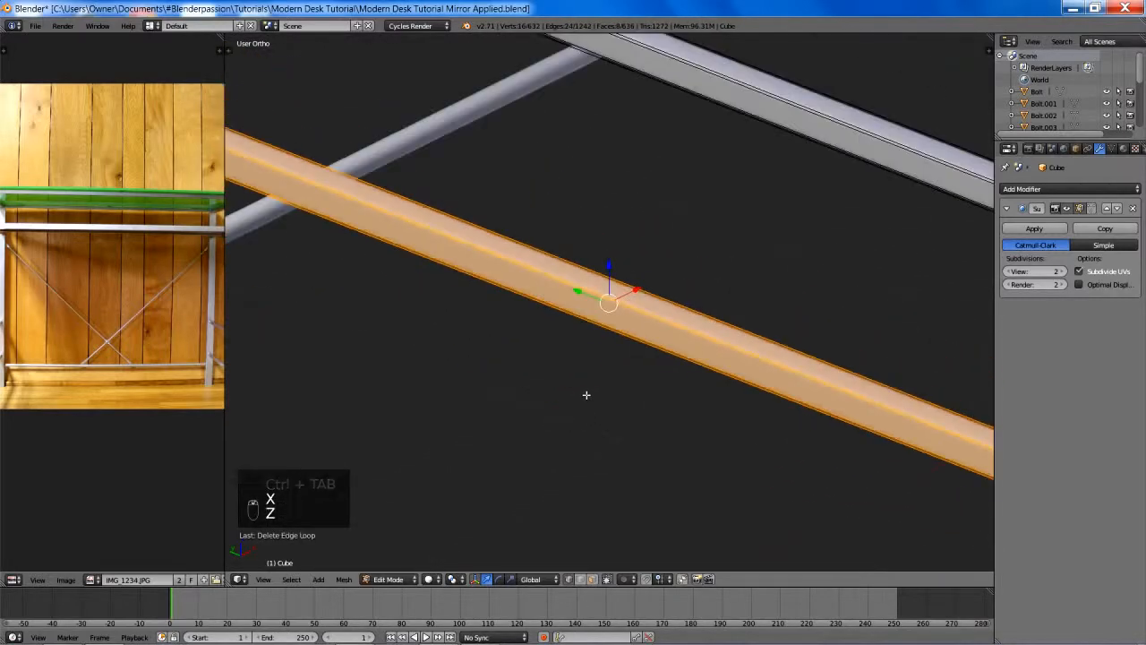
shift+middle_drag(655, 377, 622, 387)
middle_drag(683, 364, 527, 361)
scroll(528, 361, down, 3)
shift+middle_drag(654, 386, 579, 323)
scroll(573, 313, up, 6)
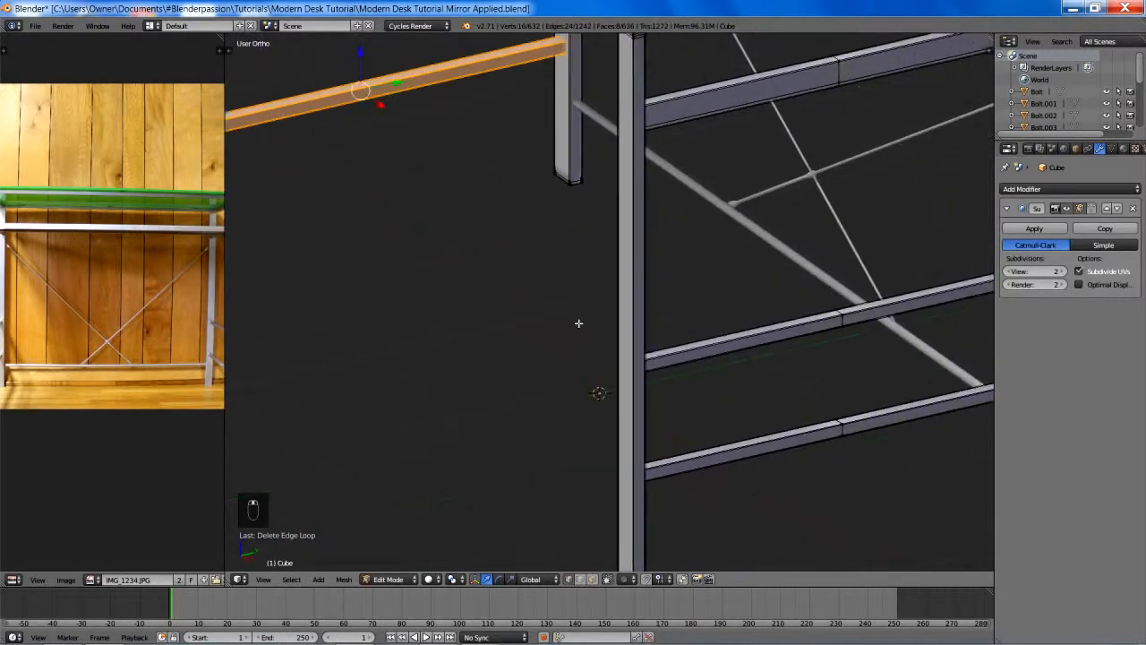
shift+middle_drag(620, 356, 416, 37)
scroll(600, 248, up, 8)
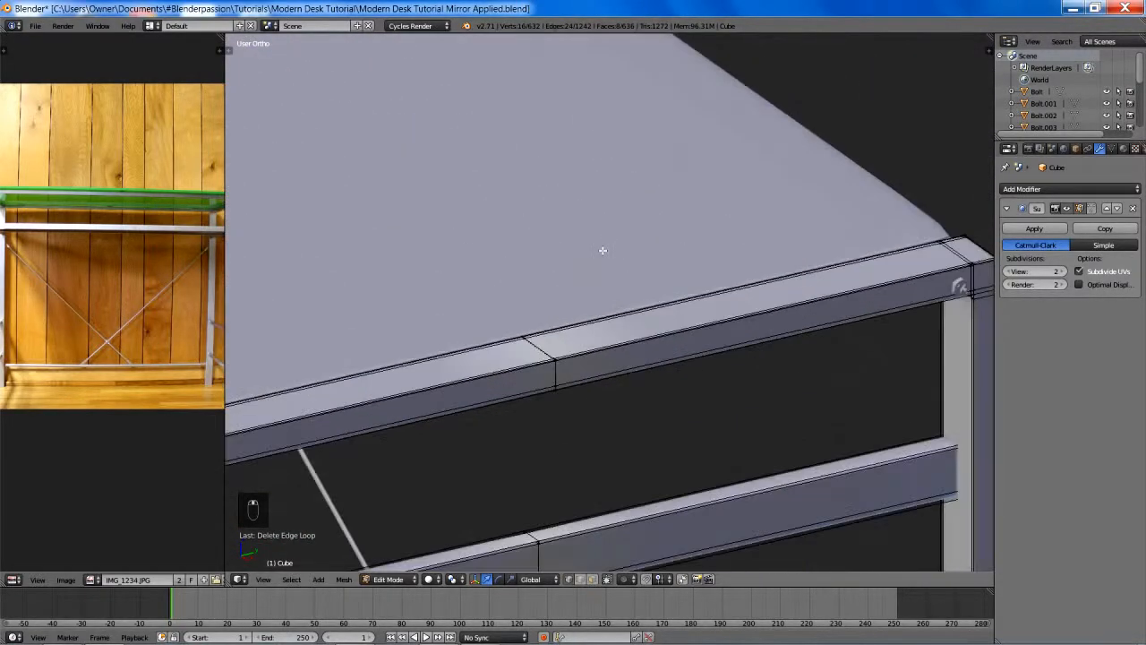
shift+middle_drag(558, 313, 636, 226)
key(z)
key(ctrl+Tab)
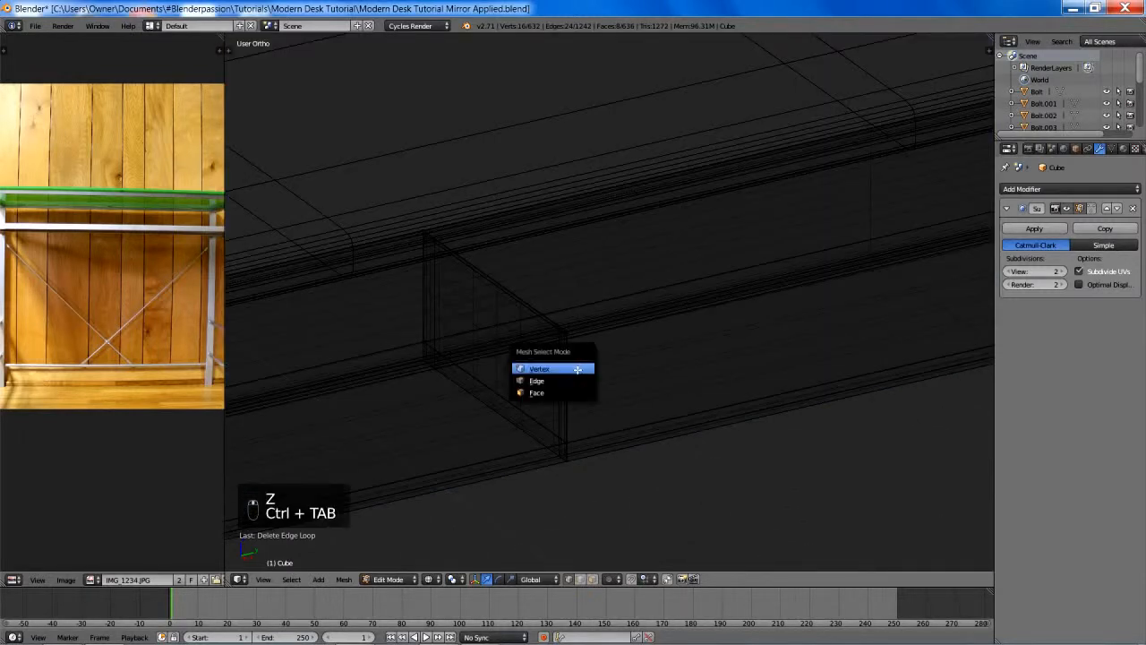
click(540, 369)
alt+right_click(509, 392)
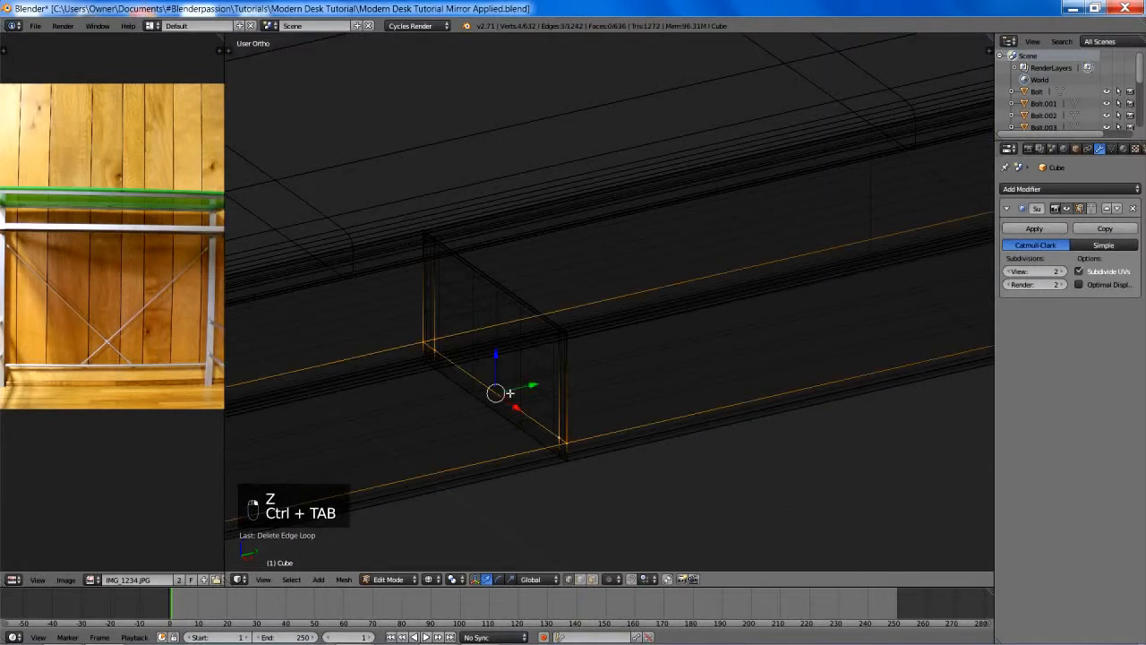
right_click(558, 437)
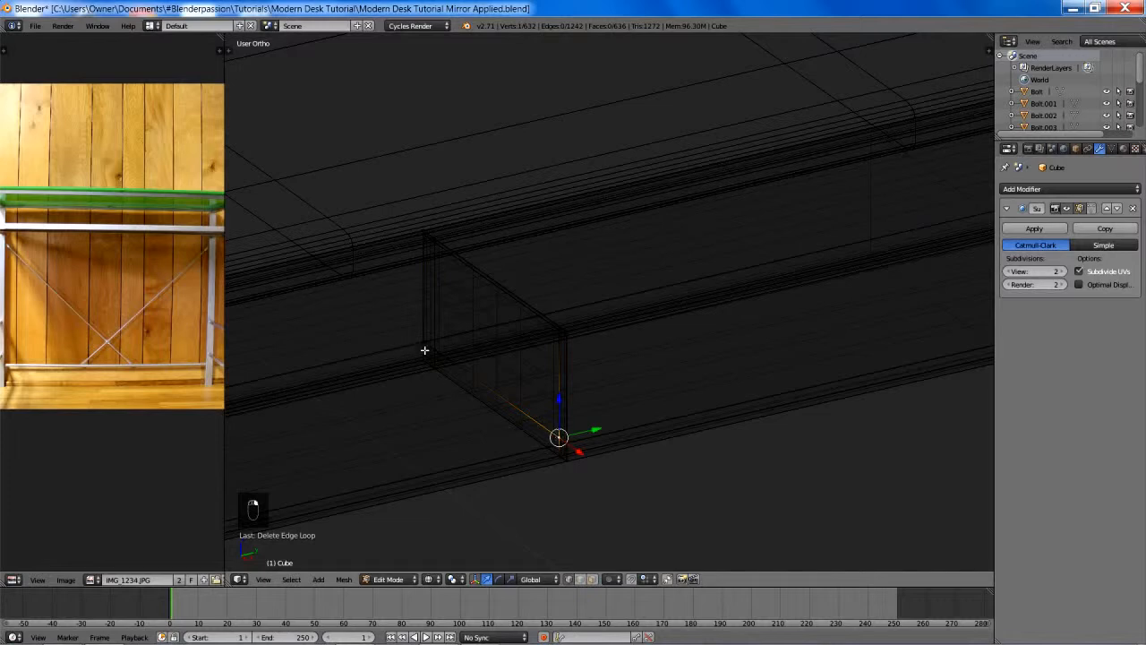
shift+right_click(555, 332)
key(x)
click(538, 188)
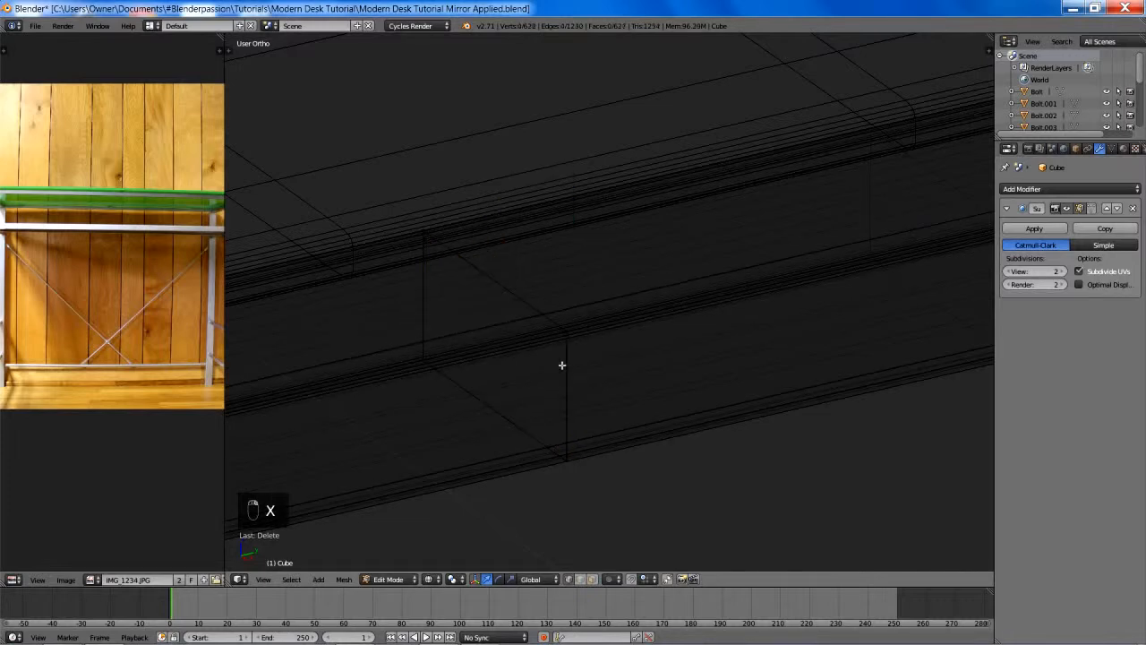
- Delete the centre seam edge loop of the opposite leg frame's top rail
alt+right_click(570, 392)
key(x)
click(555, 529)
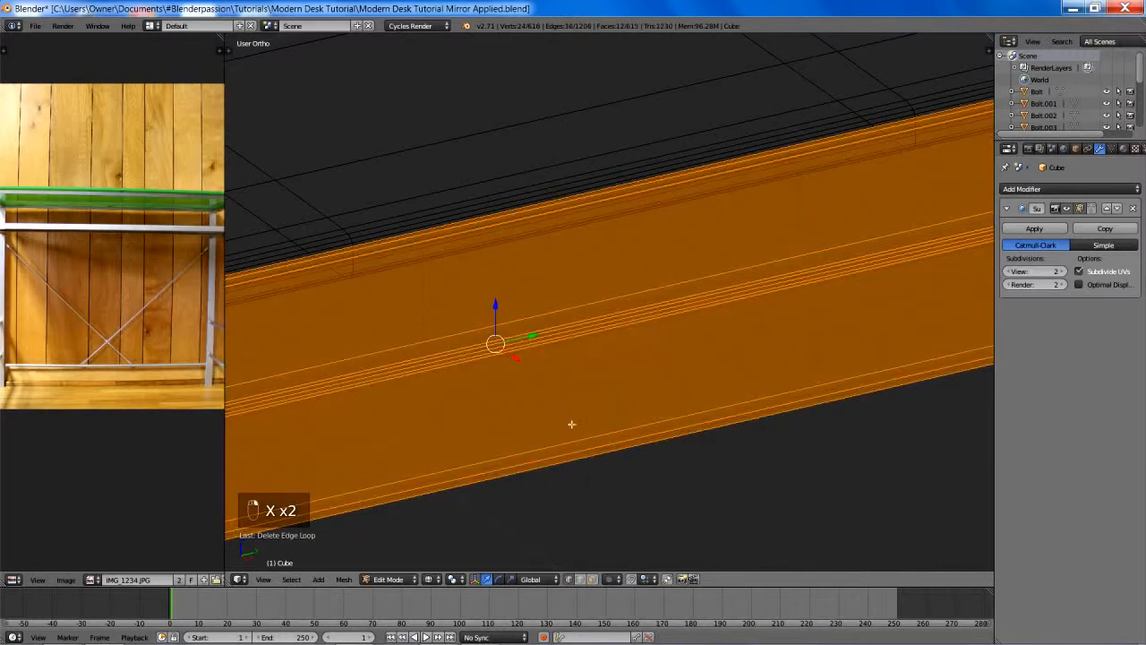
- Delete the three internal faces at the centre seam of the second rail down in face selection mode
scroll(582, 421, down, 5)
scroll(593, 334, up, 7)
key(ctrl+Tab)
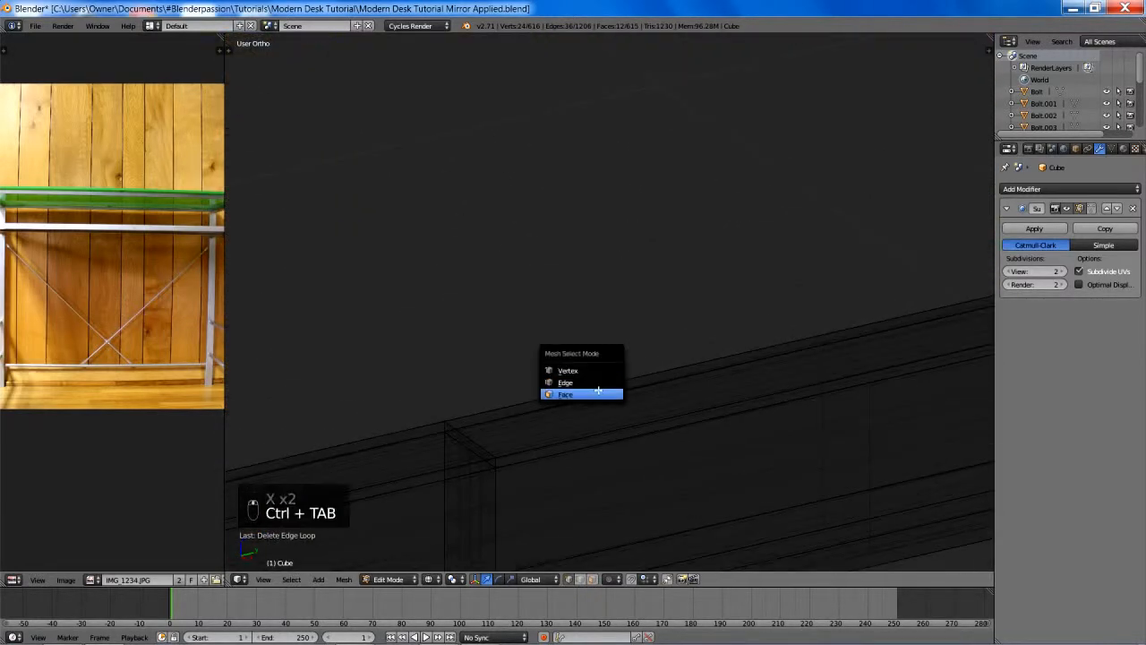
click(598, 391)
middle_drag(552, 399, 552, 302)
right_click(544, 299)
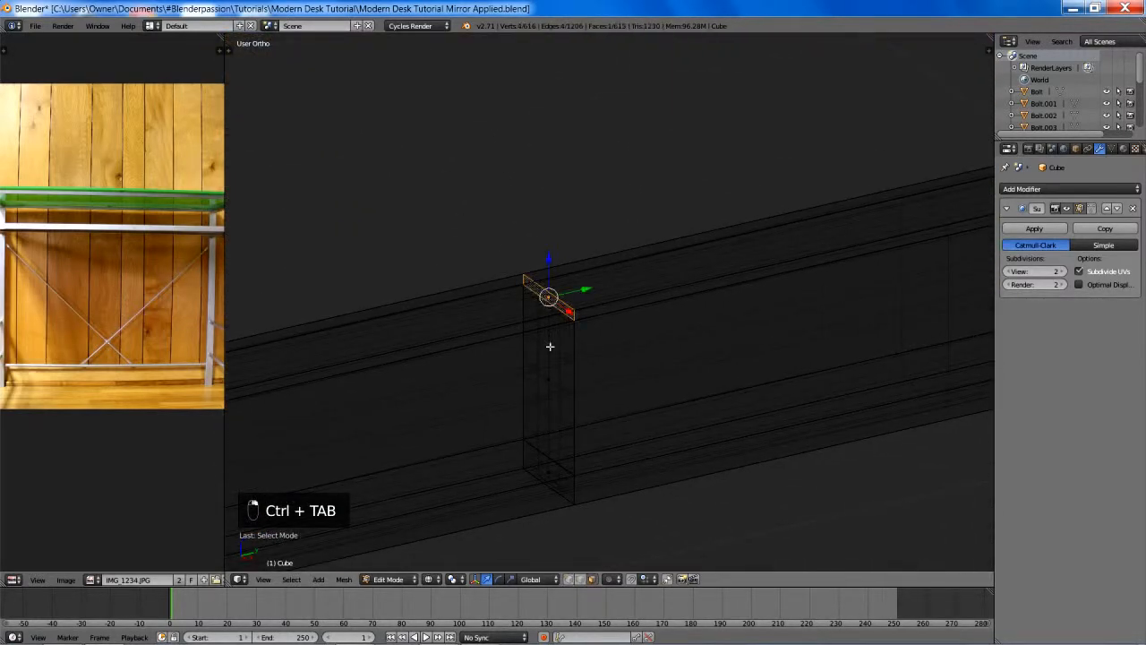
shift+right_click(549, 365)
shift+right_click(552, 464)
key(x)
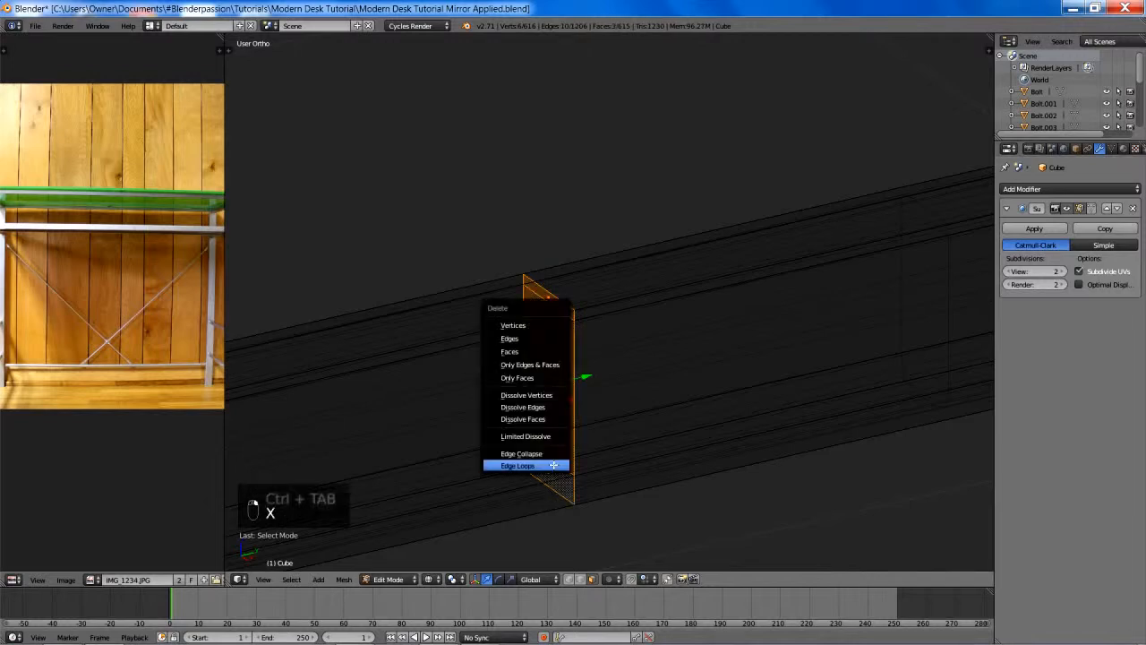
click(526, 351)
- Delete the second rail's centre seam edge loop in vertex selection mode and deselect everything
key(ctrl+Tab)
click(553, 341)
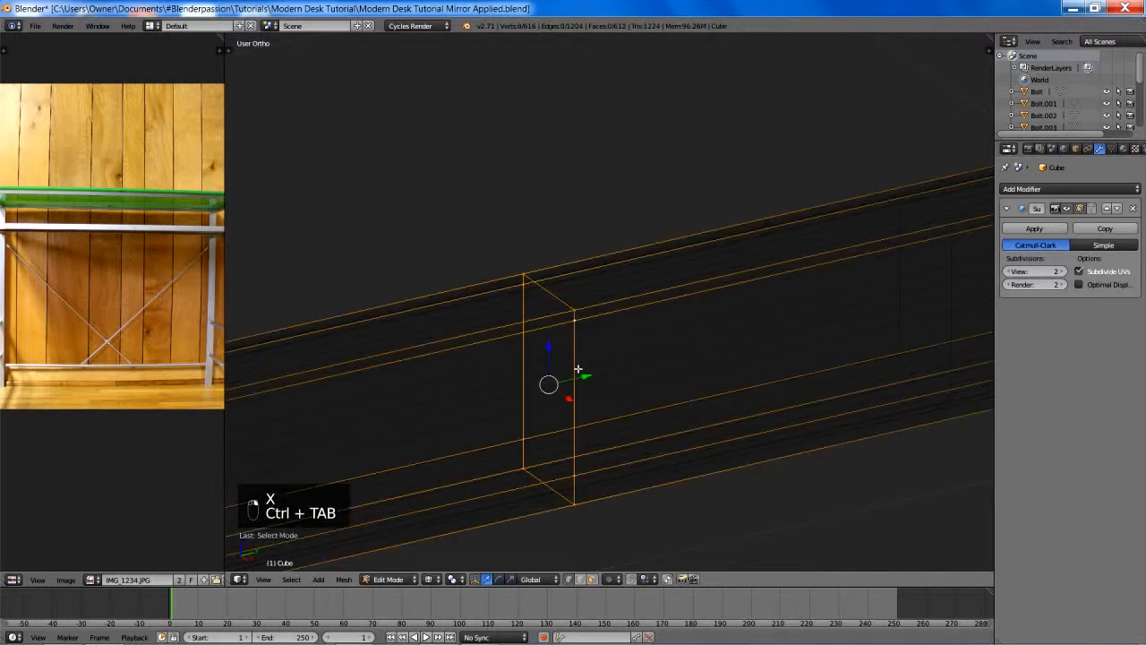
key(x)
click(562, 483)
scroll(618, 463, down, 5)
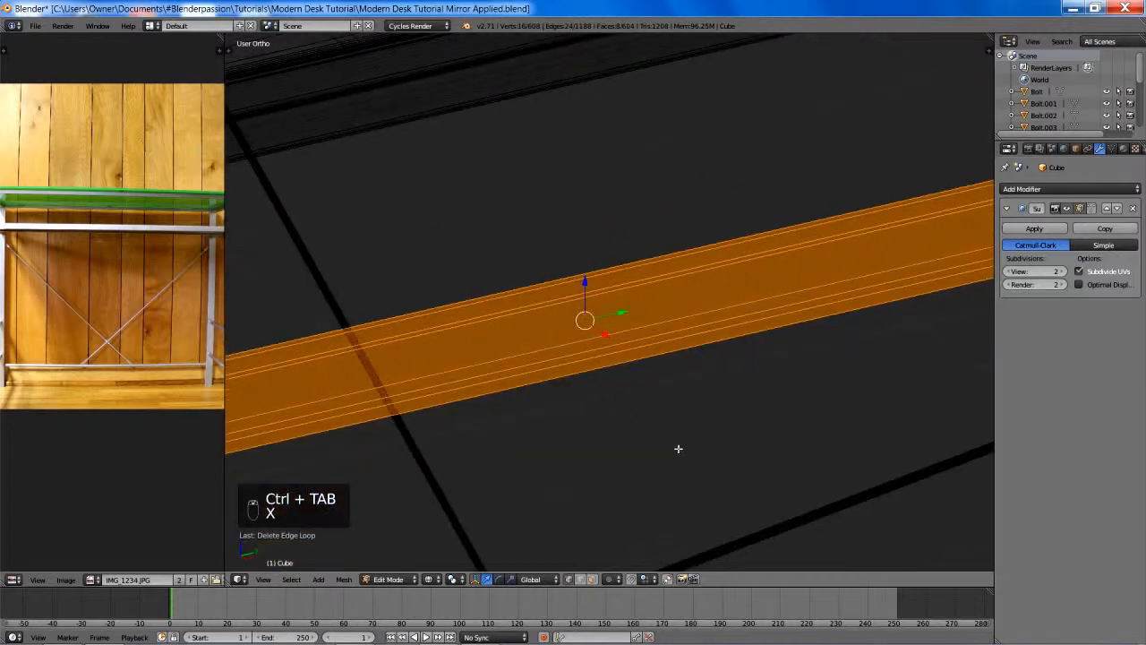
mouse_move(678, 448)
shift+middle_down()
mouse_move(653, 210)
mouse_move(672, 302)
mouse_move(704, 296)
mouse_move(438, 373)
mouse_move(436, 360)
shift+middle_up()
key(z)
key(z)
key(a)
- Delete the three internal faces at the centre seam of the third rail down on this leg frame
middle_drag(616, 406, 534, 394)
key(ctrl+Tab)
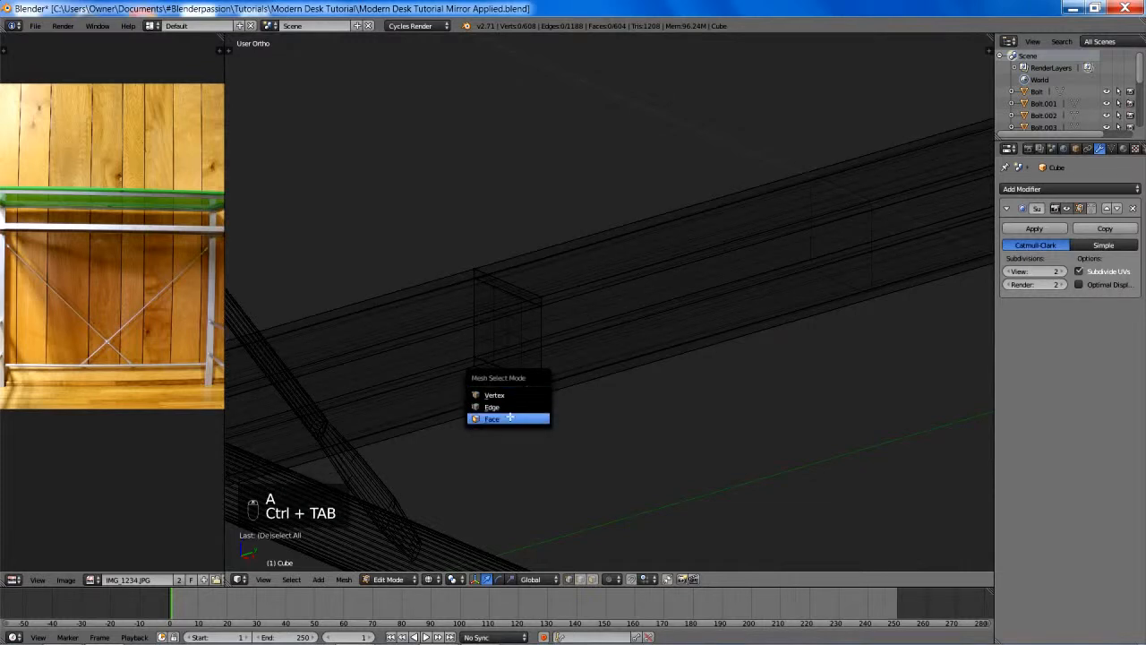
click(535, 414)
shift+right_click(508, 317)
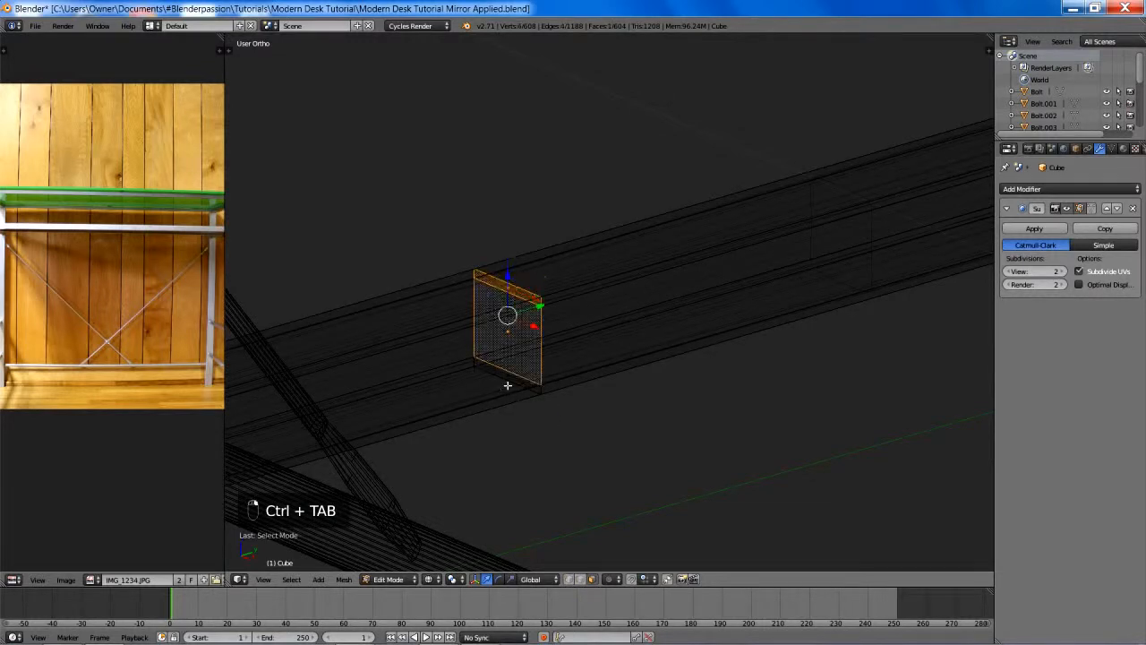
shift+right_click(509, 380)
key(x)
click(488, 266)
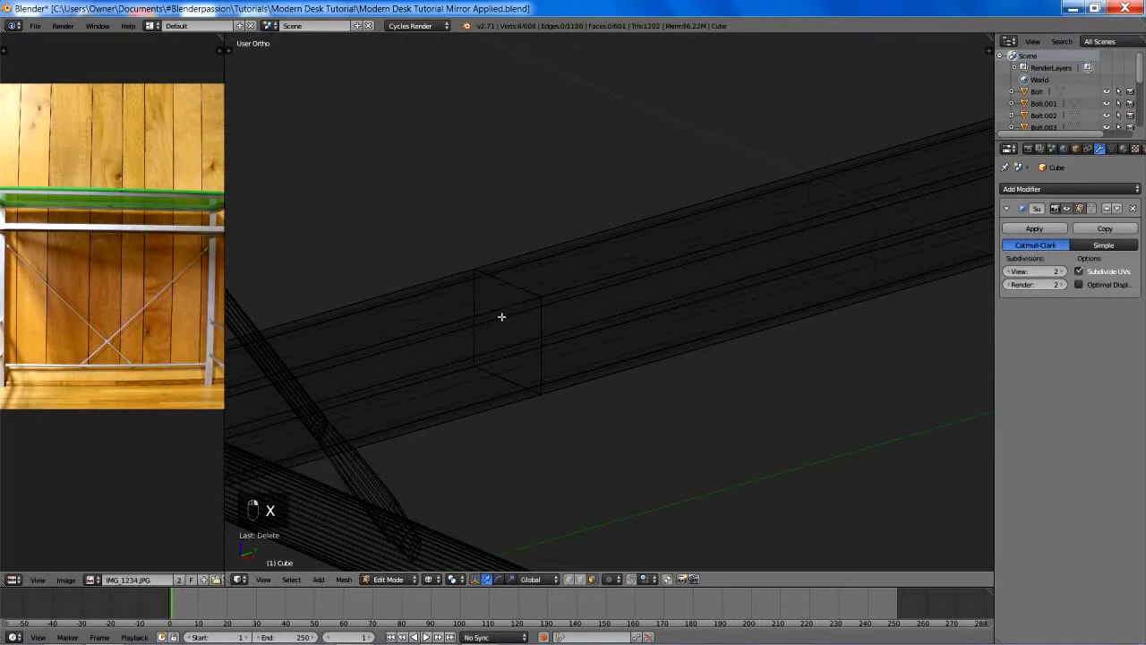
- Delete the centre seam edge loop of this frame's third rail in vertex selection mode and clear the selection
key(ctrl+Tab)
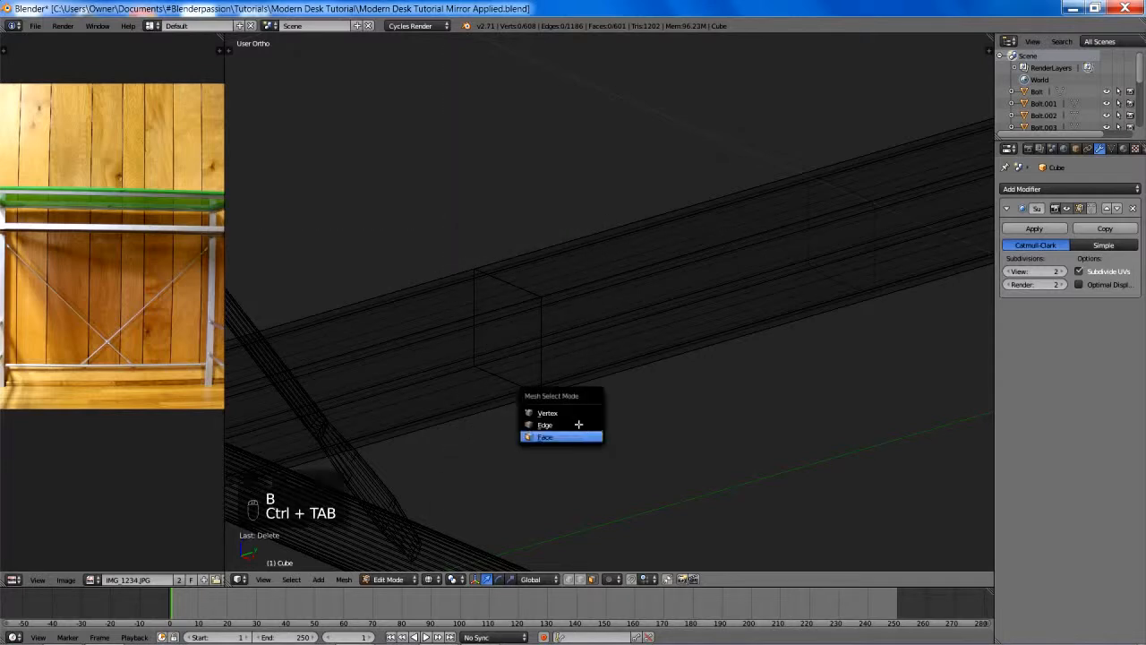
click(562, 411)
alt+right_click(502, 285)
key(x)
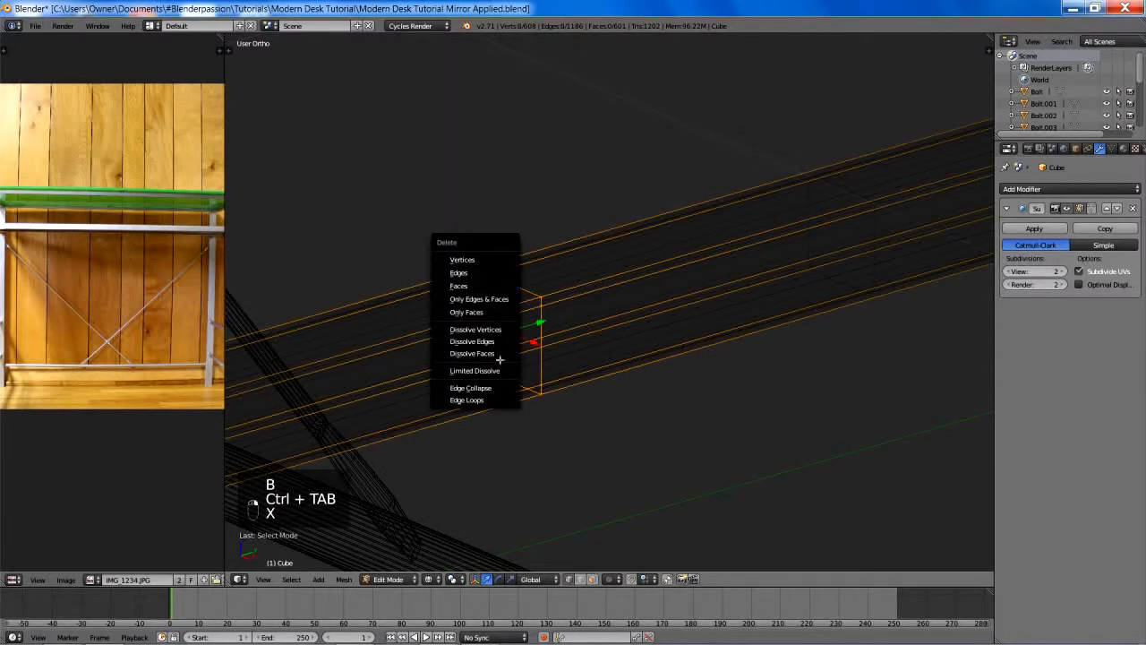
click(485, 400)
key(a)
- Delete the three internal faces at the centre seam of this leg frame's lowest rail
scroll(627, 429, down, 7)
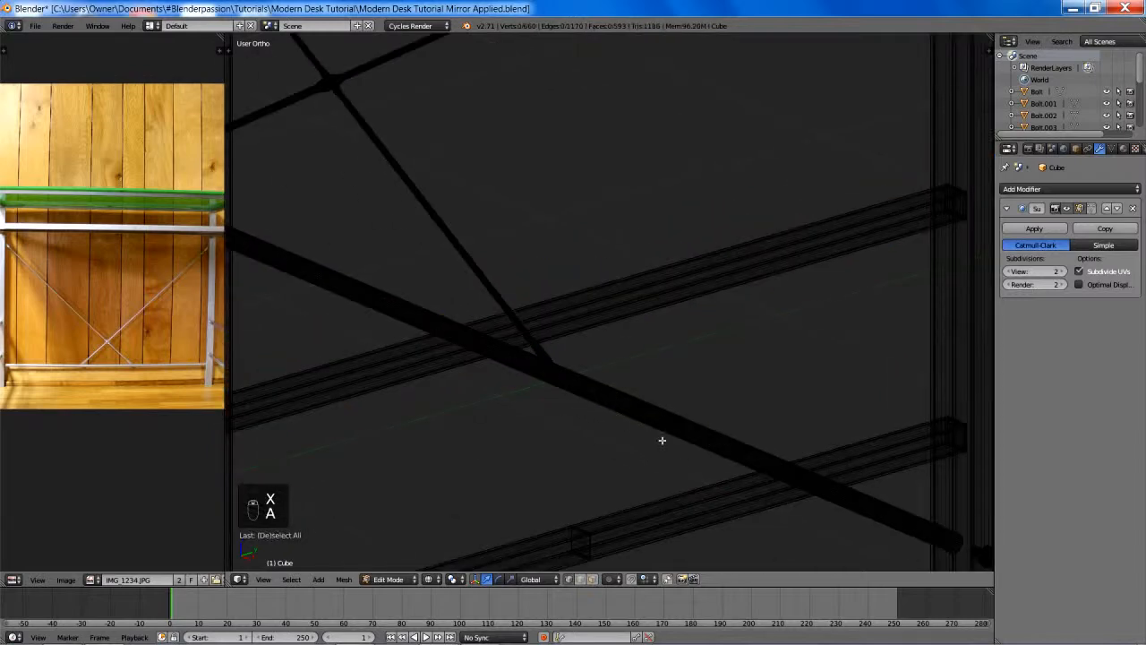
shift+middle_drag(659, 440, 698, 249)
scroll(699, 249, up, 6)
key(ctrl+Tab)
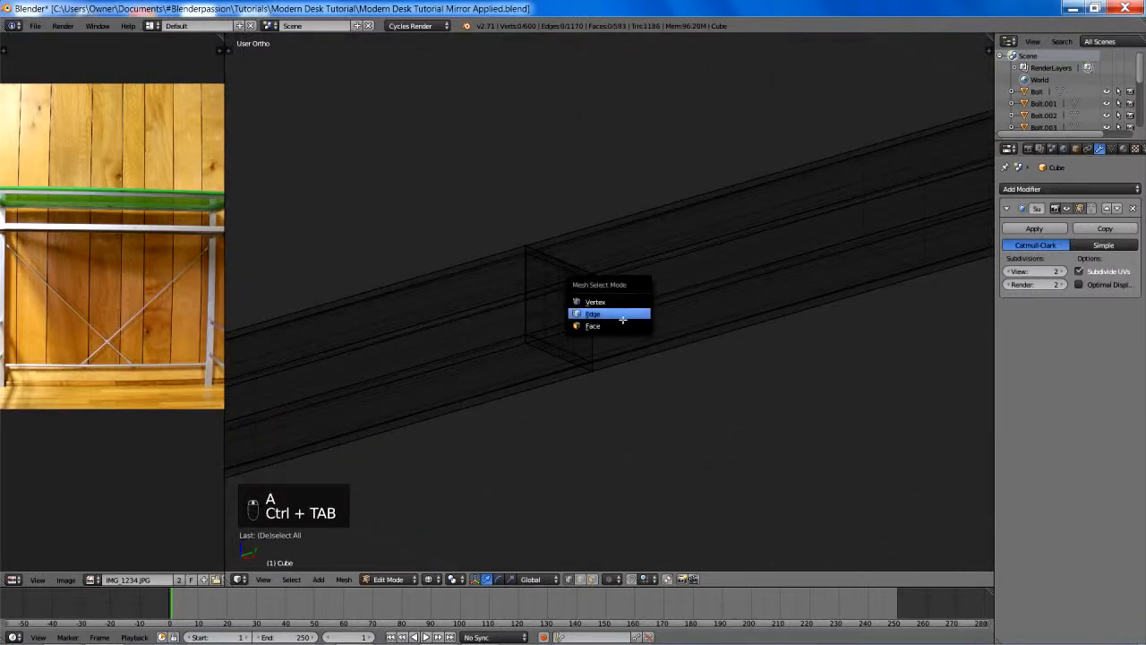
click(624, 313)
right_click(553, 265)
shift+right_click(565, 314)
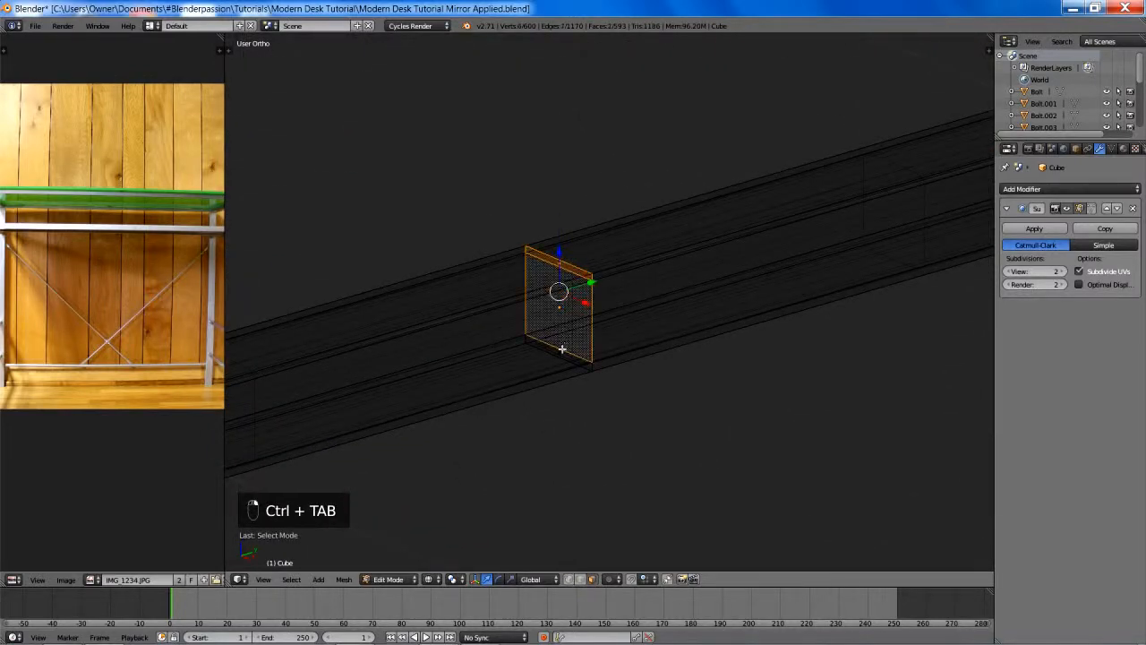
shift+right_click(563, 350)
key(x)
click(537, 237)
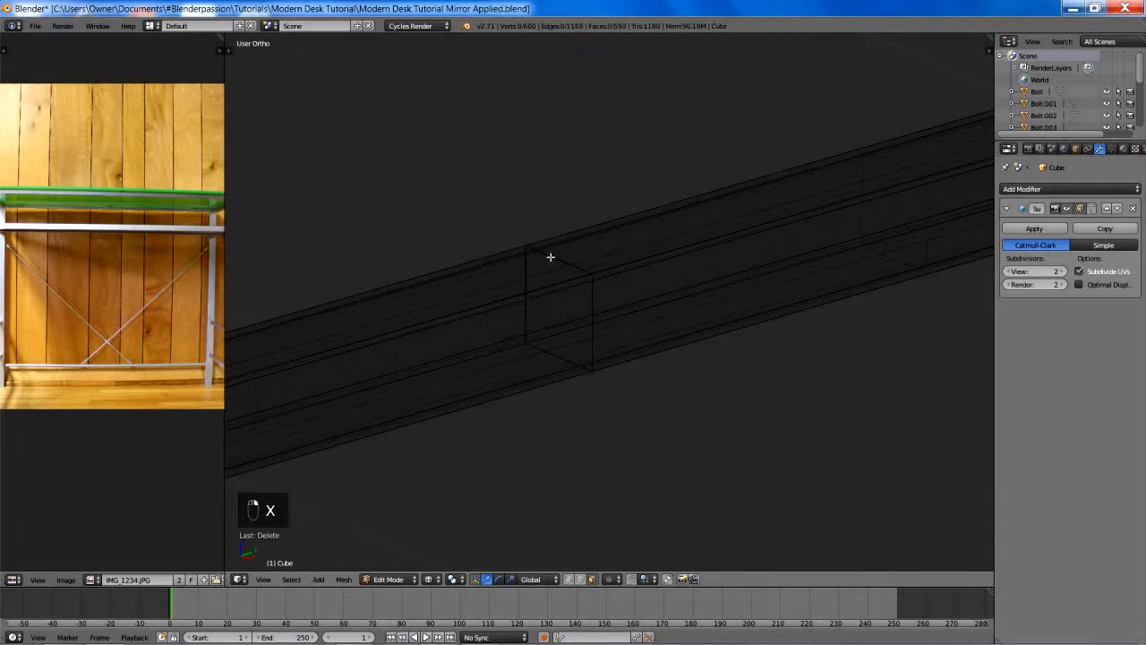
- Delete the lowest rail's centre seam edge loop in vertex selection mode, return to solid view and deselect everything
key(ctrl+Tab)
click(556, 283)
alt+right_click(563, 262)
key(x)
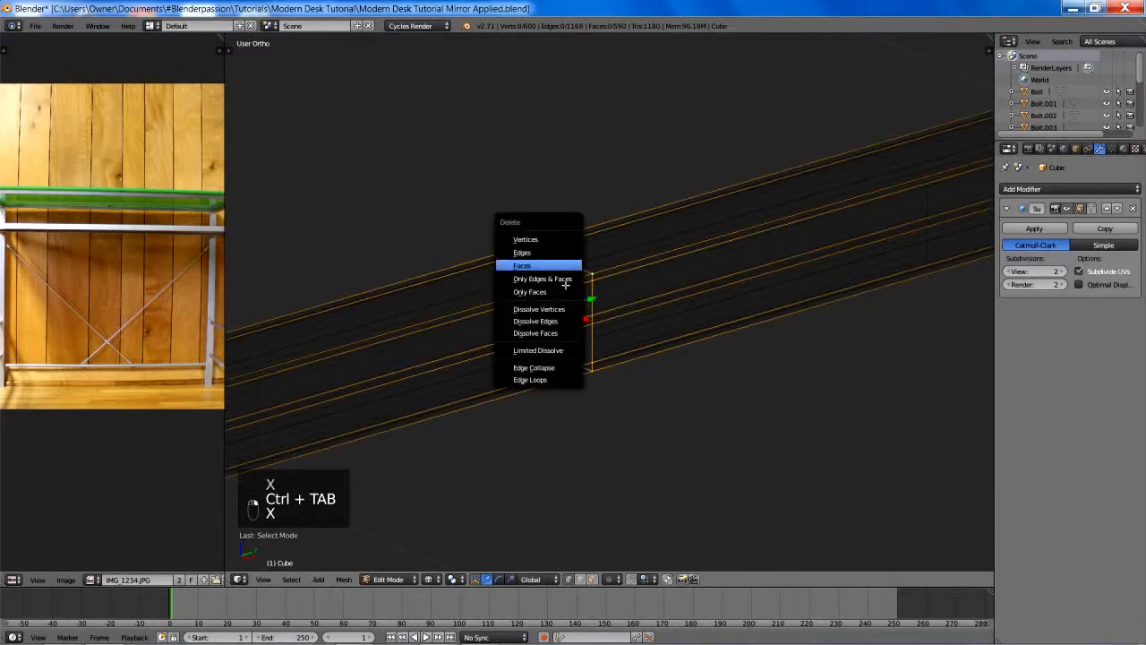
click(540, 381)
key(z)
scroll(672, 355, down, 5)
key(a)
scroll(672, 346, up, 5)
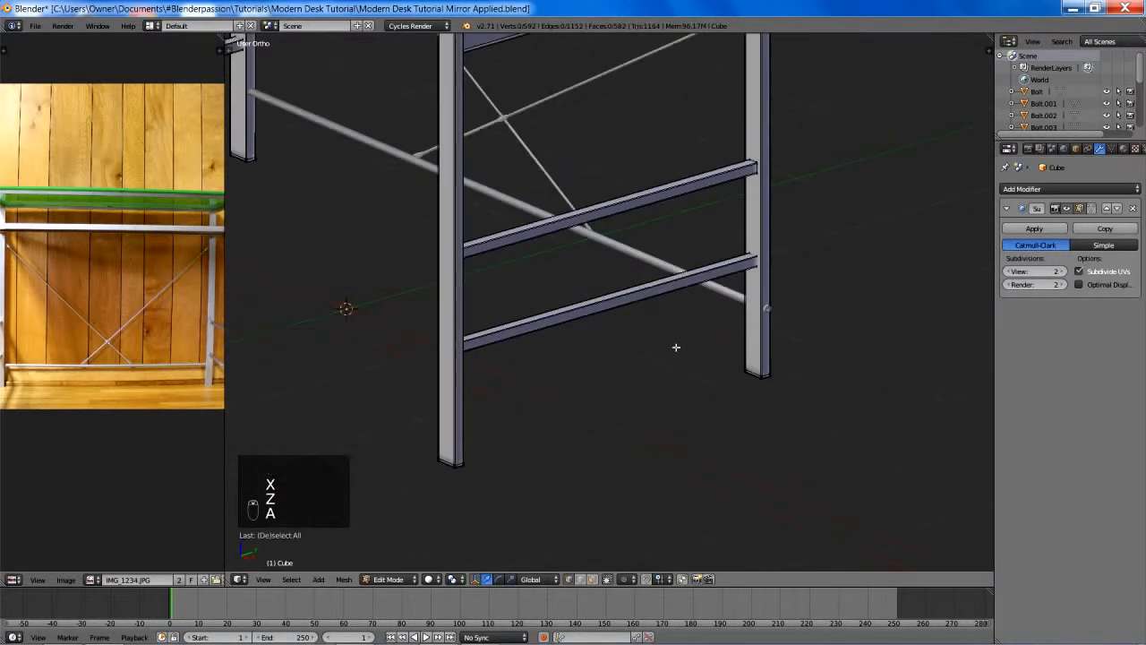
- Return to Object Mode with nothing selected and save over Modern Desk Tutorial Mirror Applied.blend
key(Tab)
scroll(629, 403, down, 5)
key(a)
key(a)
scroll(578, 351, up, 6)
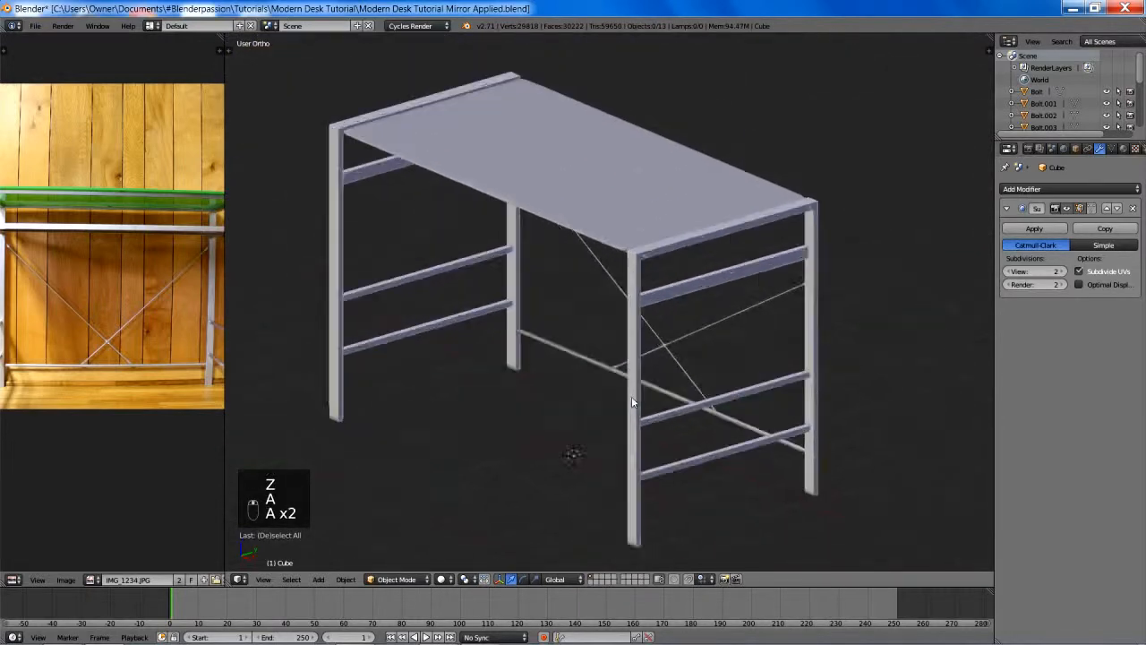
middle_drag(660, 415, 751, 392)
key(ctrl+s)
click(605, 408)
- Inspect the cleaned-up desk frame from several angles and save over the same blend file again
scroll(603, 408, down, 4)
scroll(762, 428, up, 5)
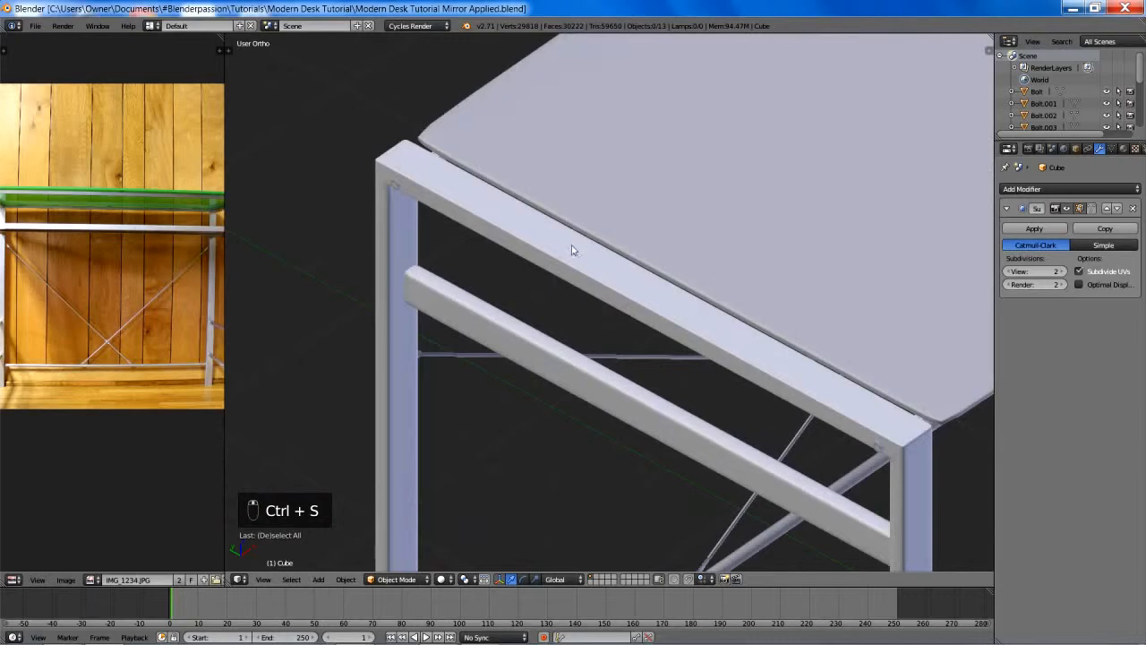
scroll(649, 281, down, 5)
middle_drag(671, 317, 552, 367)
scroll(552, 367, up, 2)
shift+middle_drag(710, 379, 758, 385)
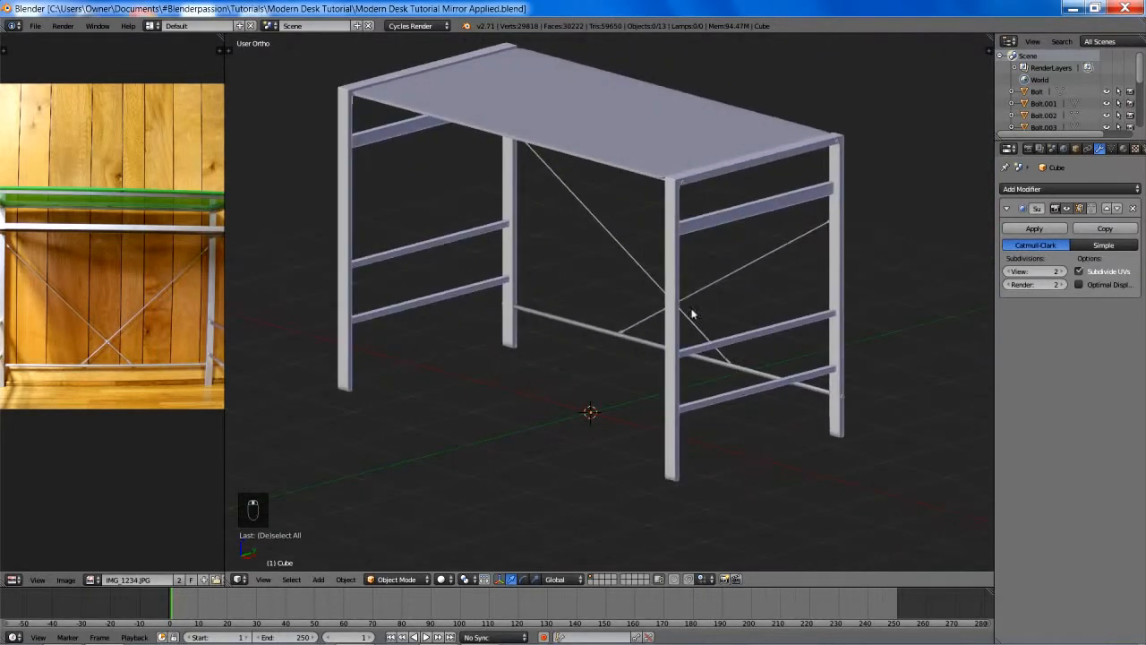
shift+middle_drag(690, 310, 679, 362)
scroll(679, 356, down, 1)
key(ctrl+s)
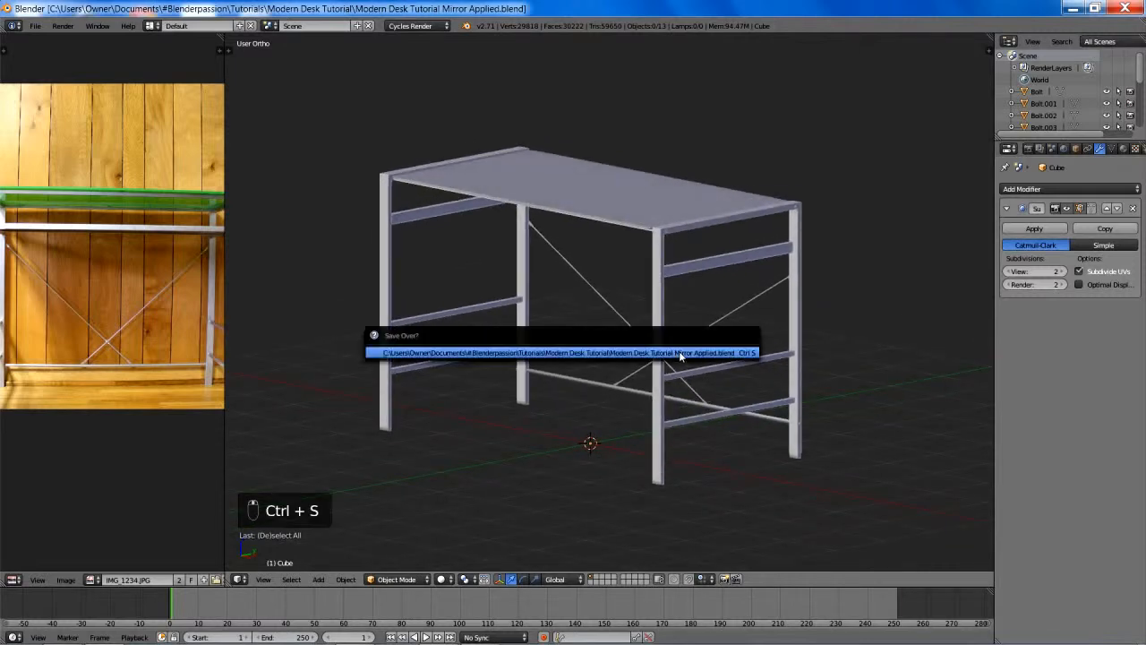
click(678, 351)
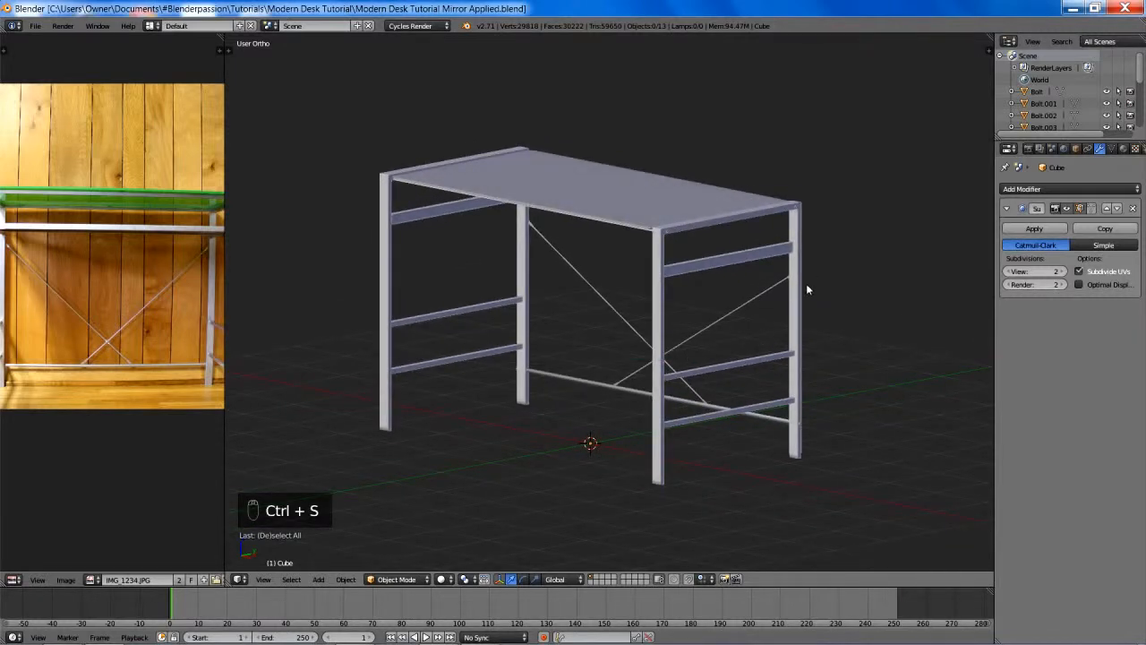
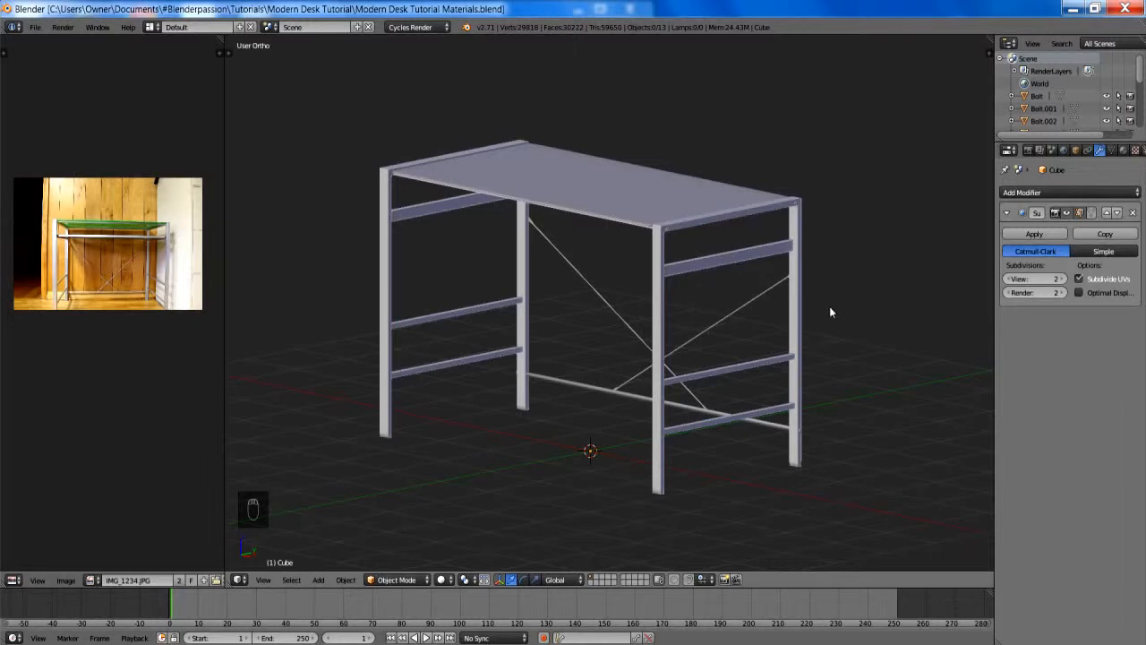
- Examine the desk frame from the back and look closely at the crossing of the diagonal braces
middle_drag(823, 324, 535, 262)
scroll(536, 262, up, 5)
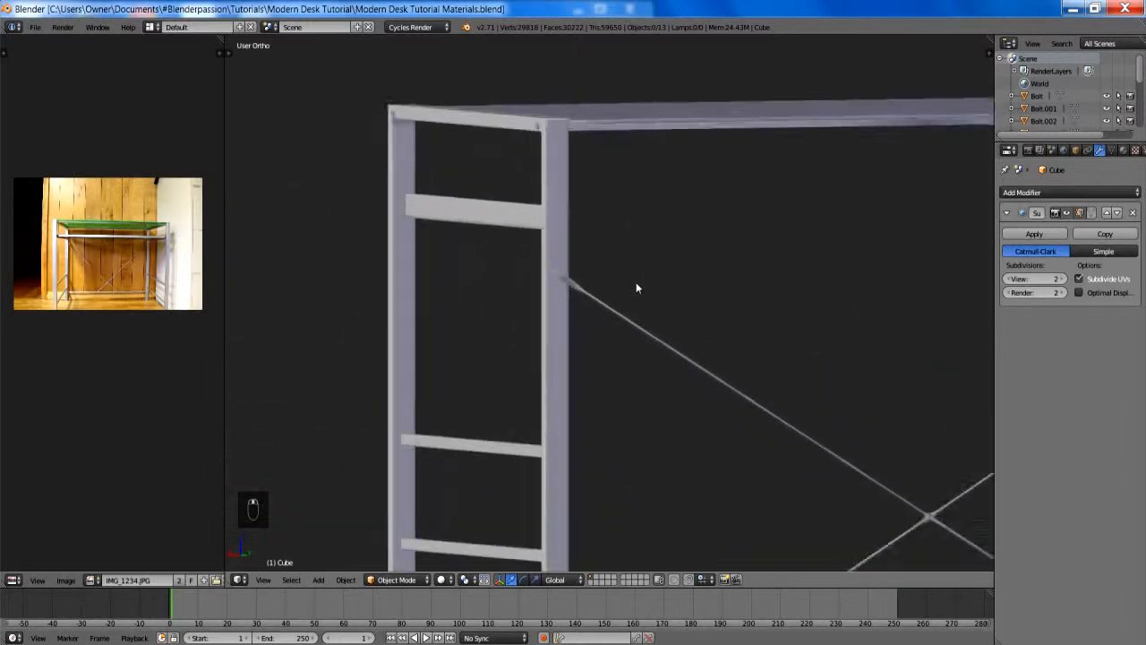
scroll(553, 318, down, 6)
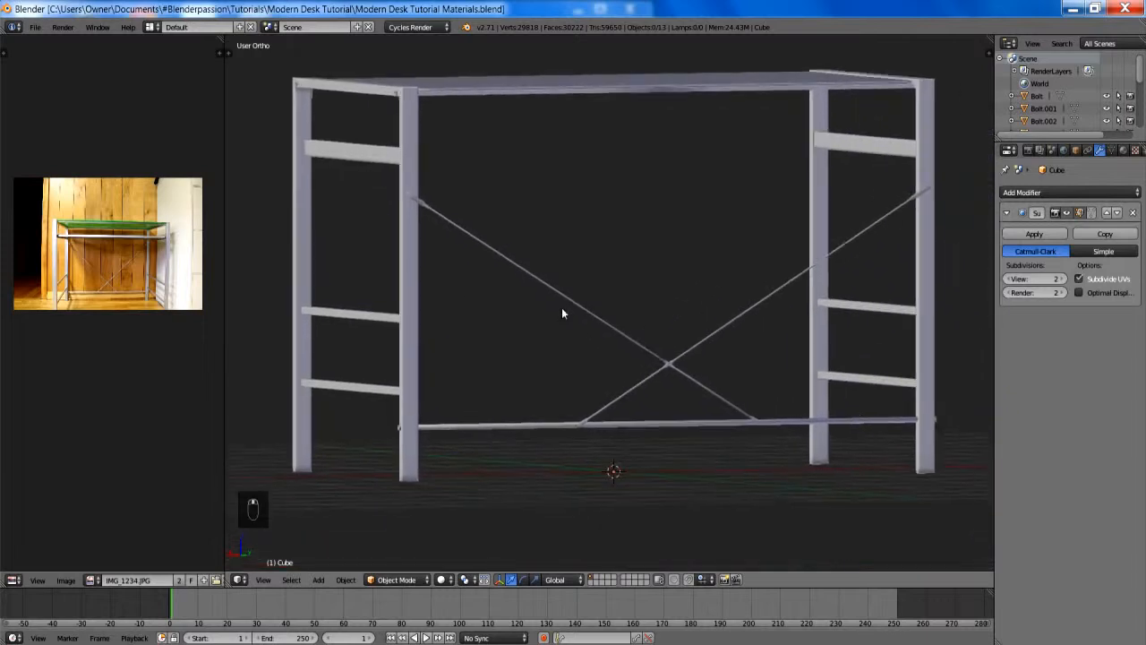
scroll(563, 313, up, 4)
shift+middle_drag(720, 358, 630, 242)
scroll(627, 243, up, 2)
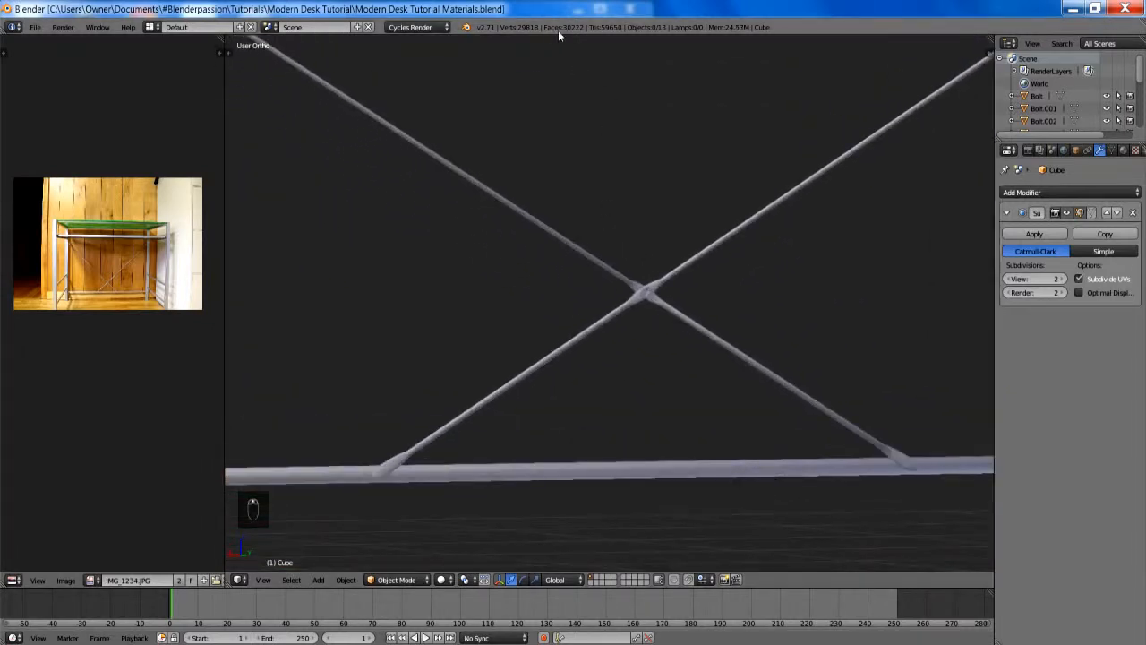
scroll(659, 321, up, 4)
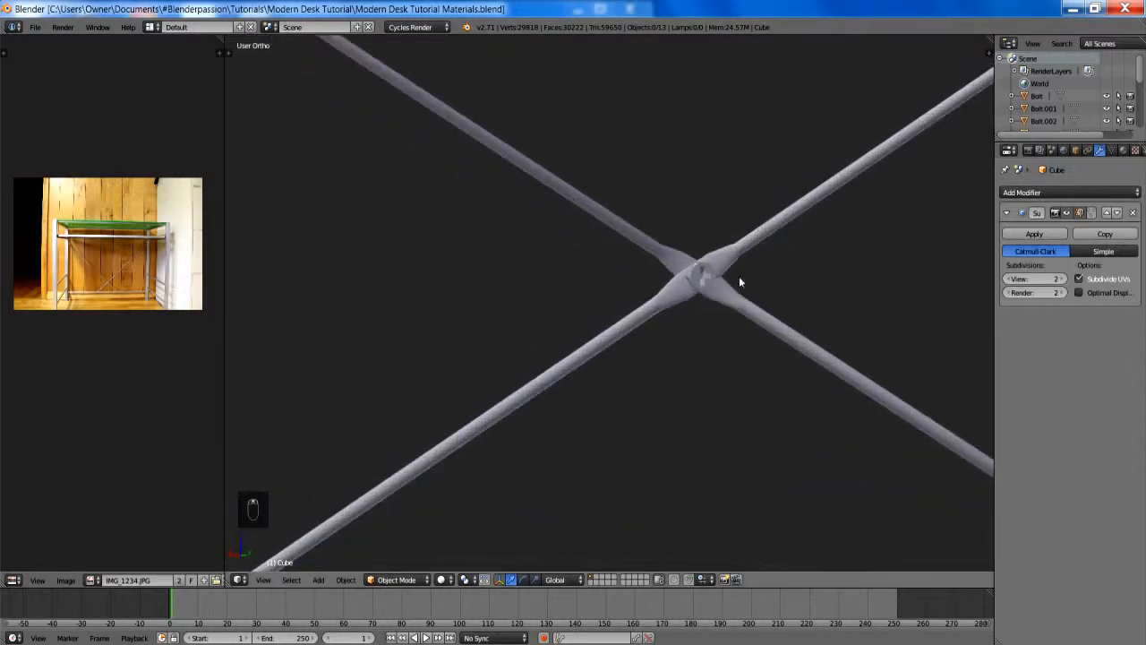
- Check the bolt mesh at the brace crossing in Edit Mode, return to Object Mode and deselect everything
right_click(700, 274)
key(Tab)
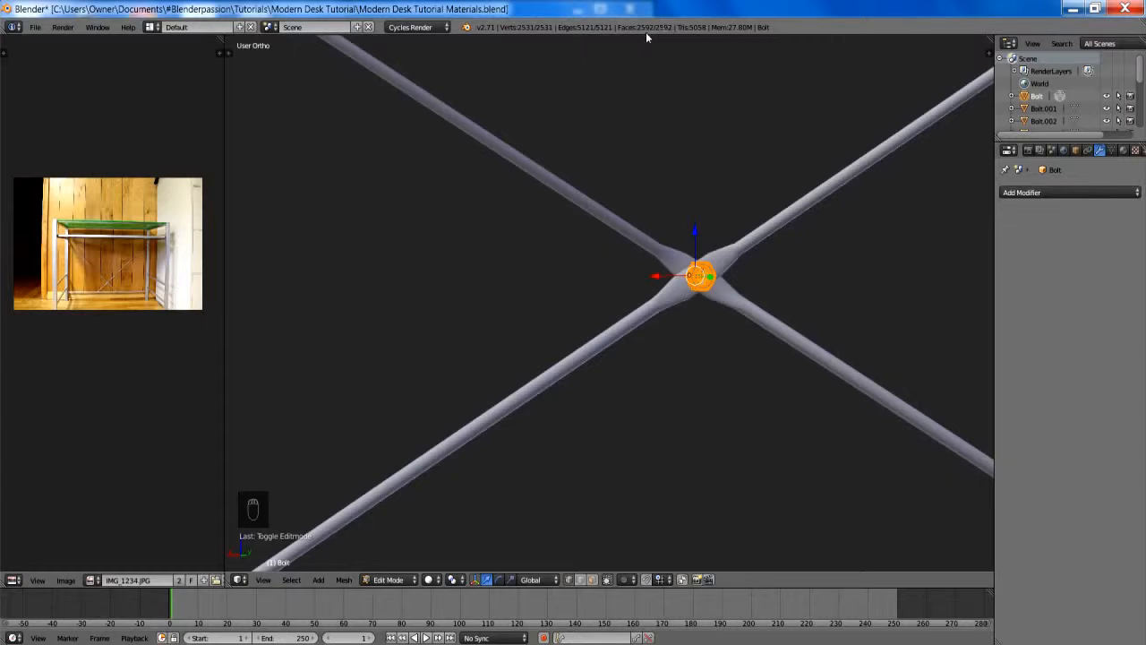
key(Tab)
scroll(706, 276, down, 12)
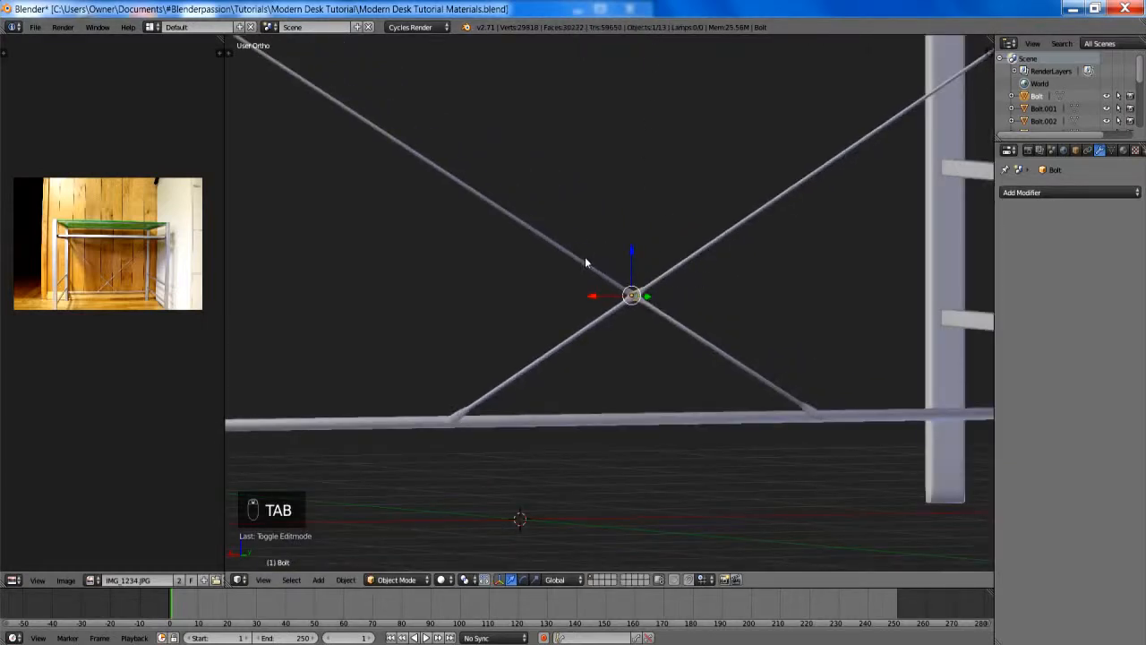
middle_drag(573, 249, 703, 279)
key(a)
key(a)
scroll(703, 273, up, 3)
scroll(704, 261, down, 2)
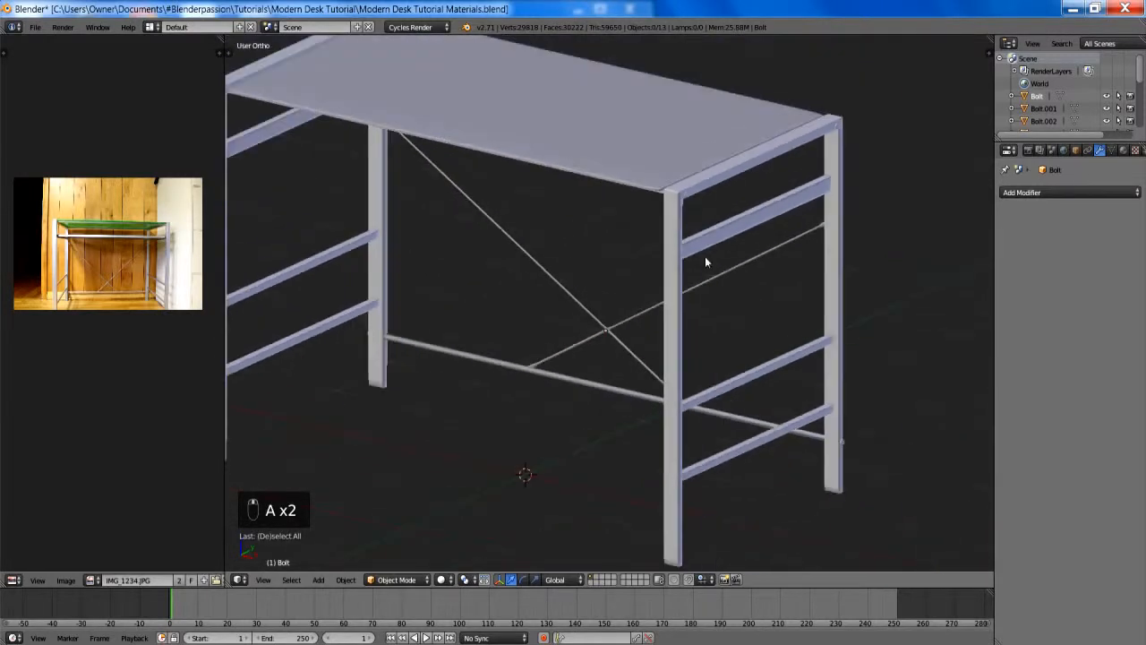
- Rename the leg frame's material as Metal and enable nodes for it
right_click(705, 257)
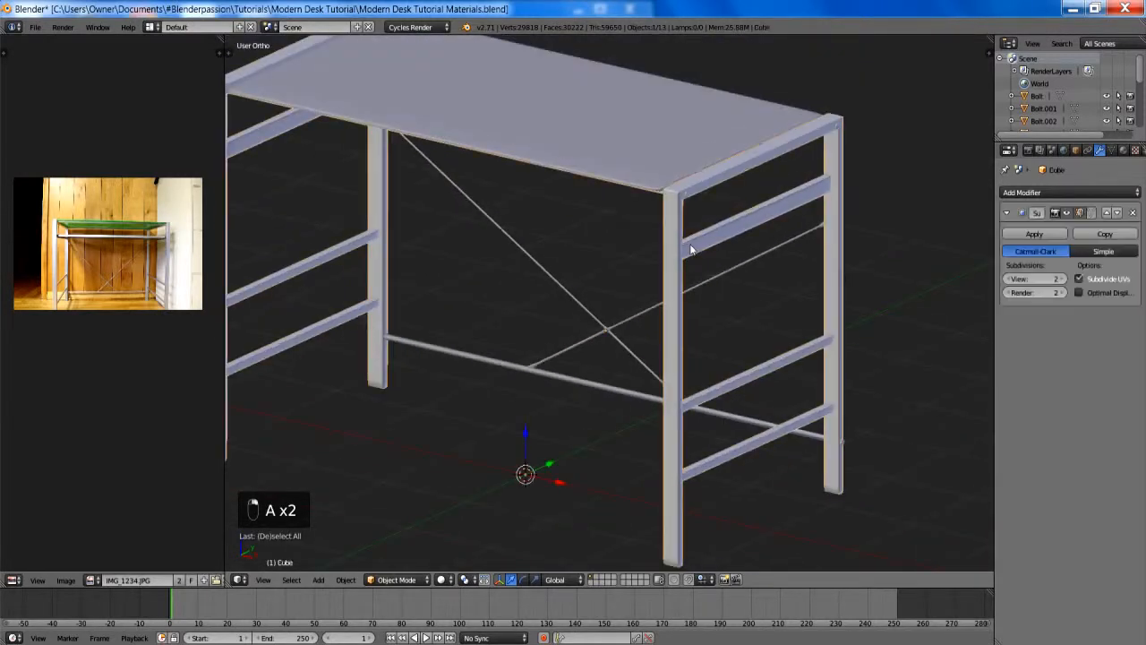
click(1124, 149)
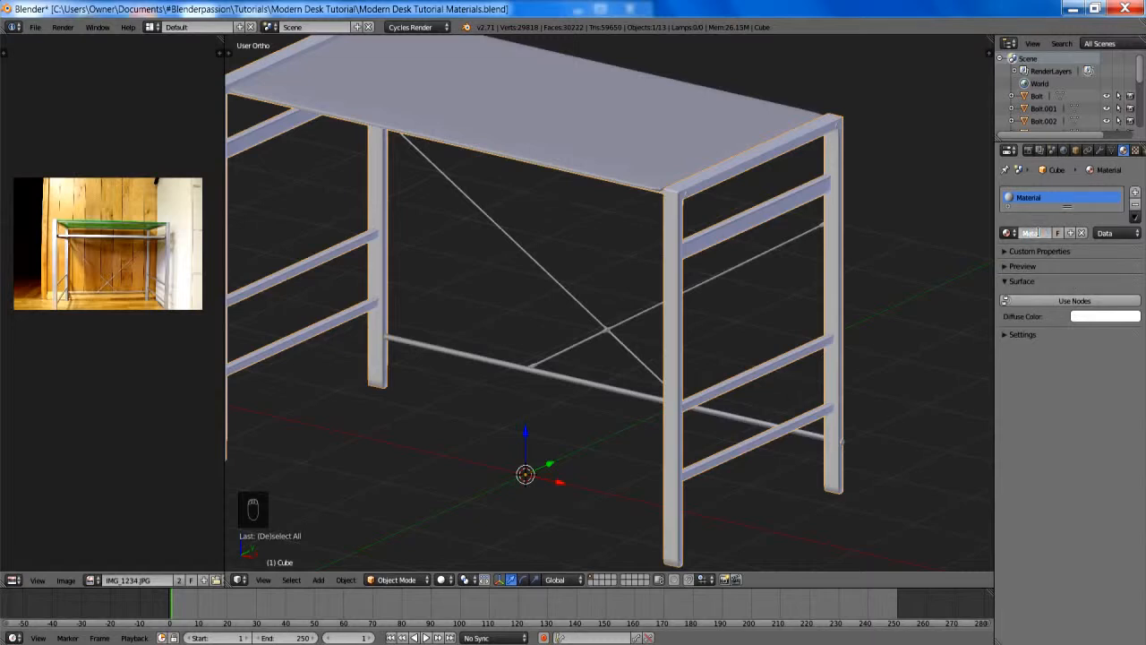
click(1075, 303)
scroll(721, 223, down, 3)
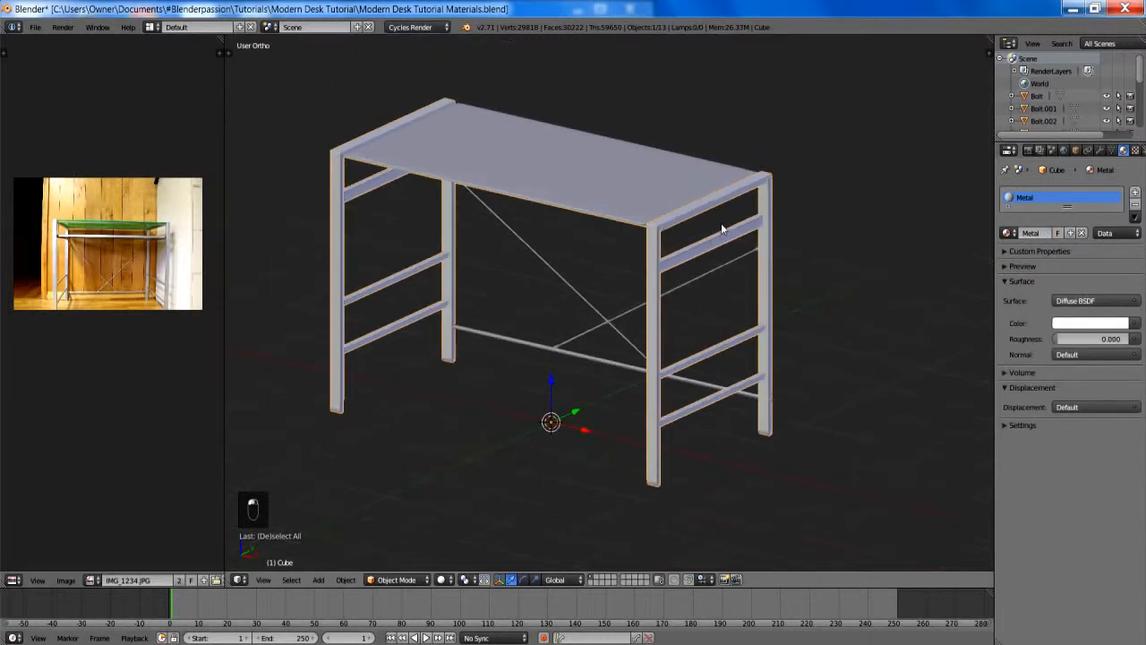
- Link the leg frame's Metal material to all other desk parts except the tabletop
key(a)
key(a)
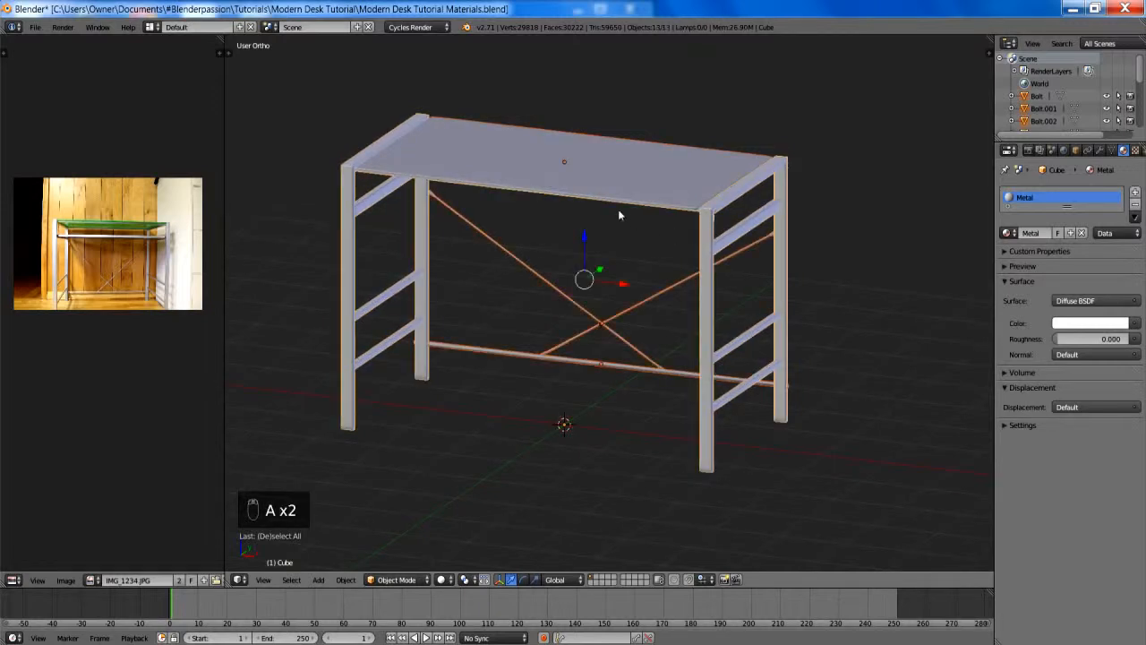
middle_drag(593, 154, 601, 149)
shift+right_click(579, 149)
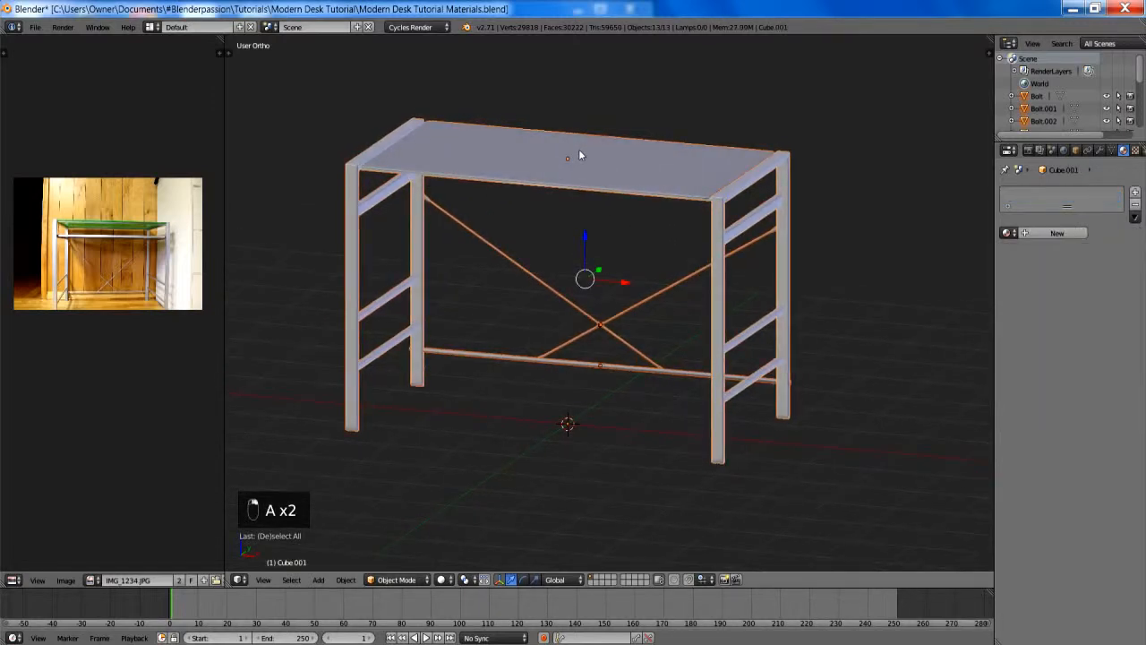
shift+right_click(580, 150)
scroll(583, 155, up, 6)
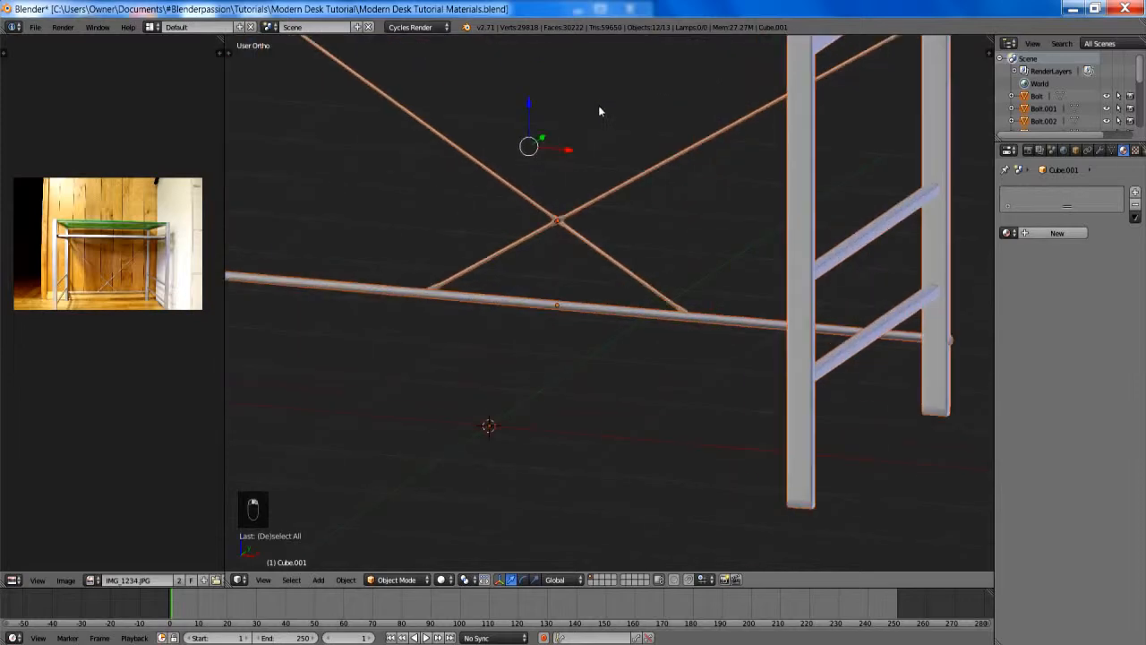
mouse_move(574, 145)
middle_down()
mouse_move(690, 95)
mouse_move(672, 115)
mouse_move(560, 133)
mouse_move(581, 143)
middle_up()
scroll(582, 140, down, 1)
middle_drag(668, 130, 688, 129)
shift+right_click(682, 130)
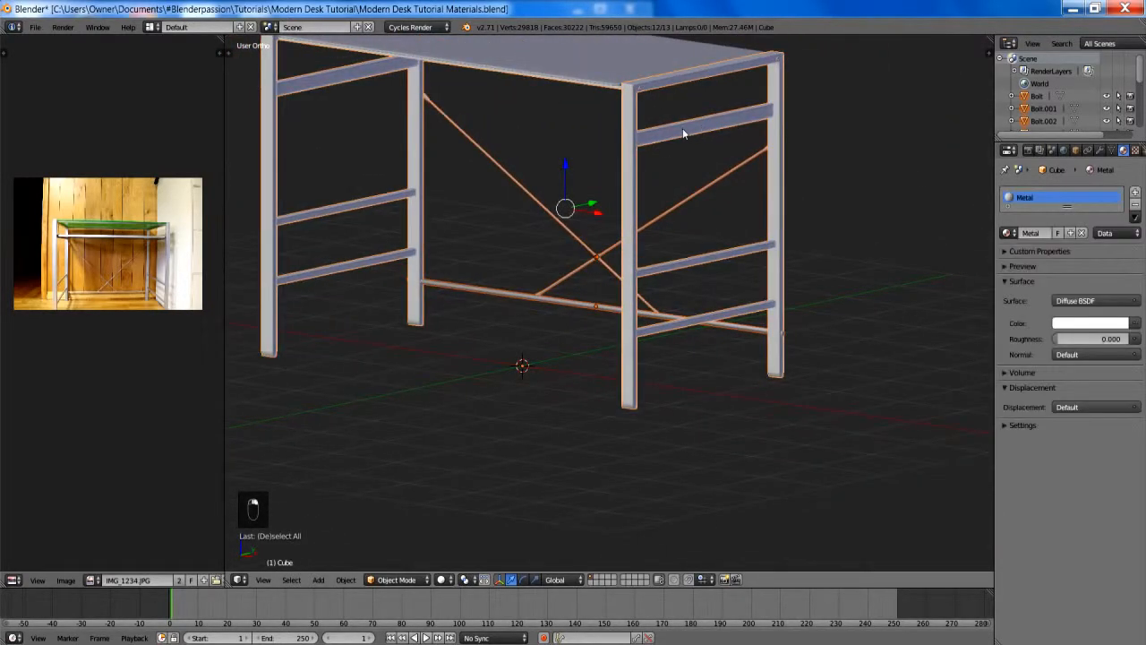
key(ctrl+l)
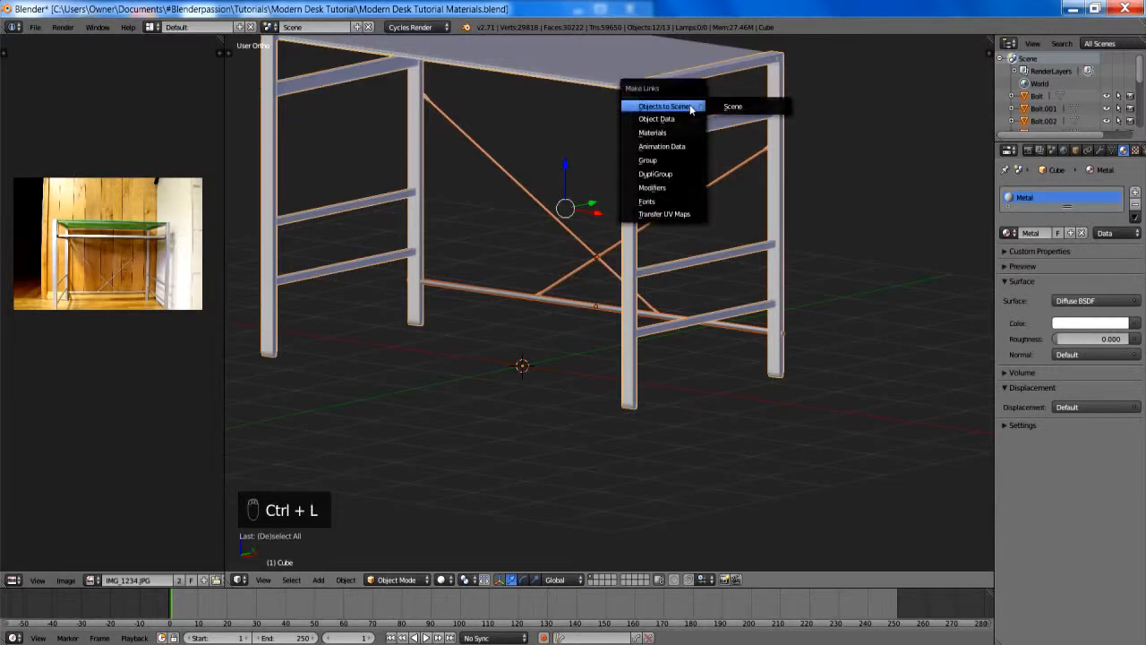
click(674, 133)
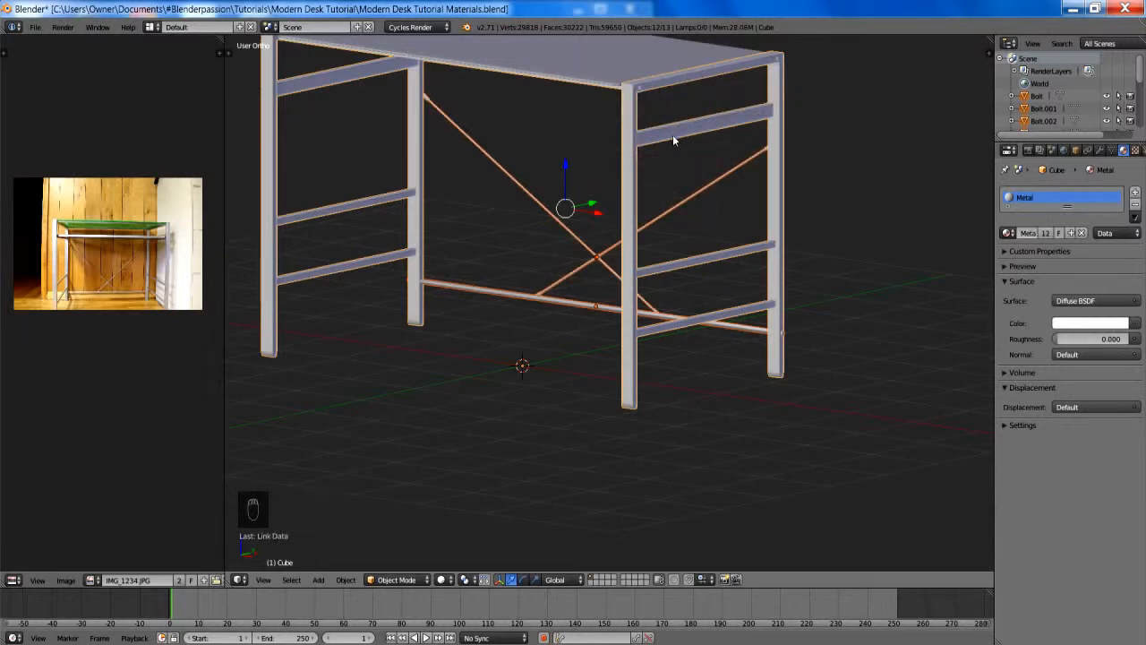
- Tint the Metal material's viewport color yellow-green to check which parts share it, and restore the color to white
click(1023, 426)
click(1019, 460)
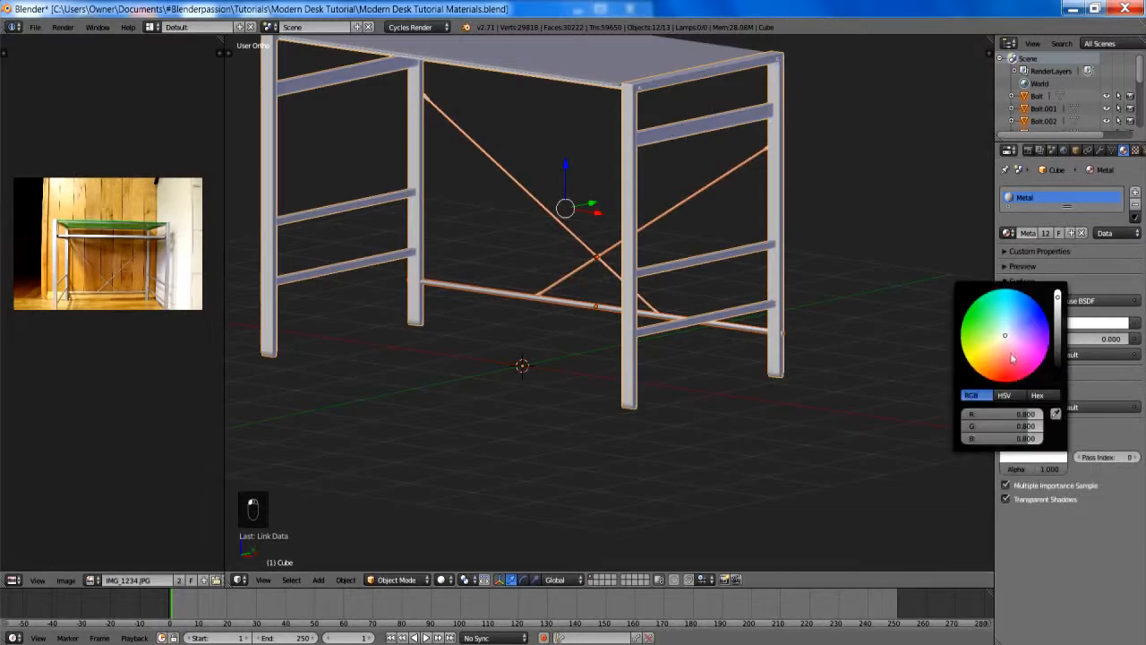
drag(1014, 345, 982, 351)
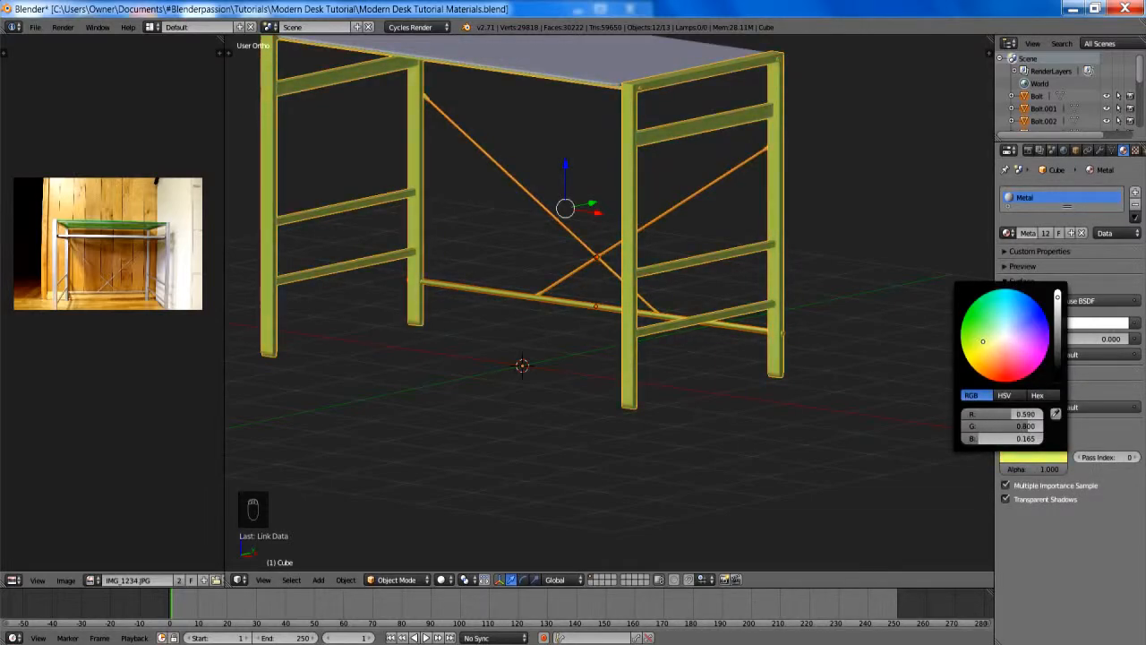
middle_drag(734, 246, 641, 244)
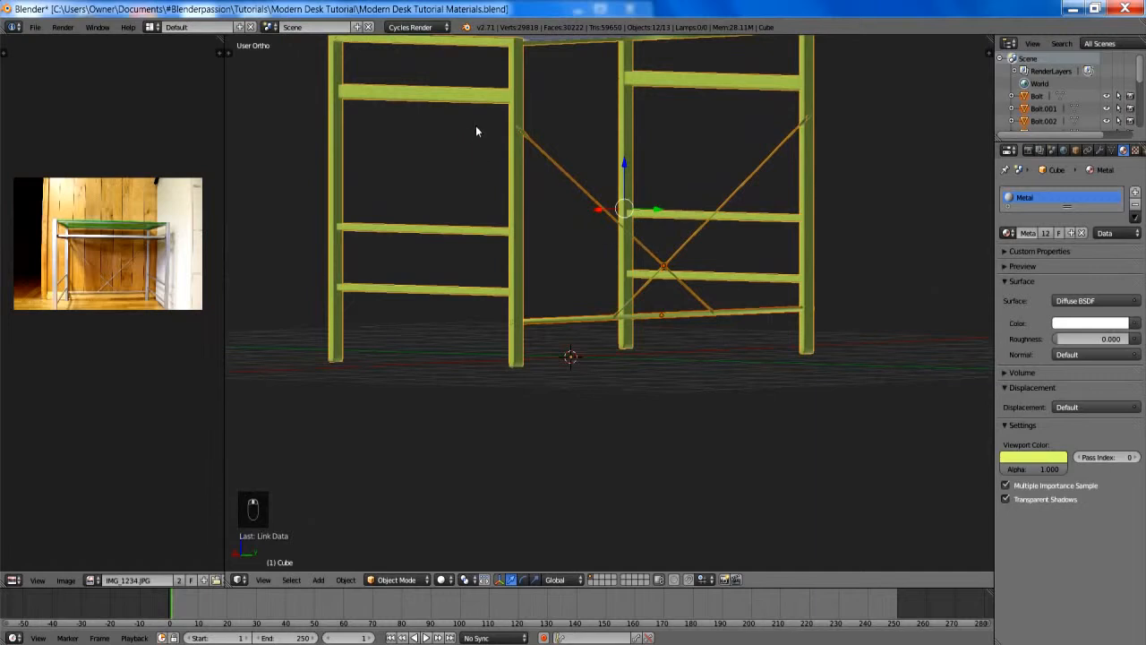
click(1022, 456)
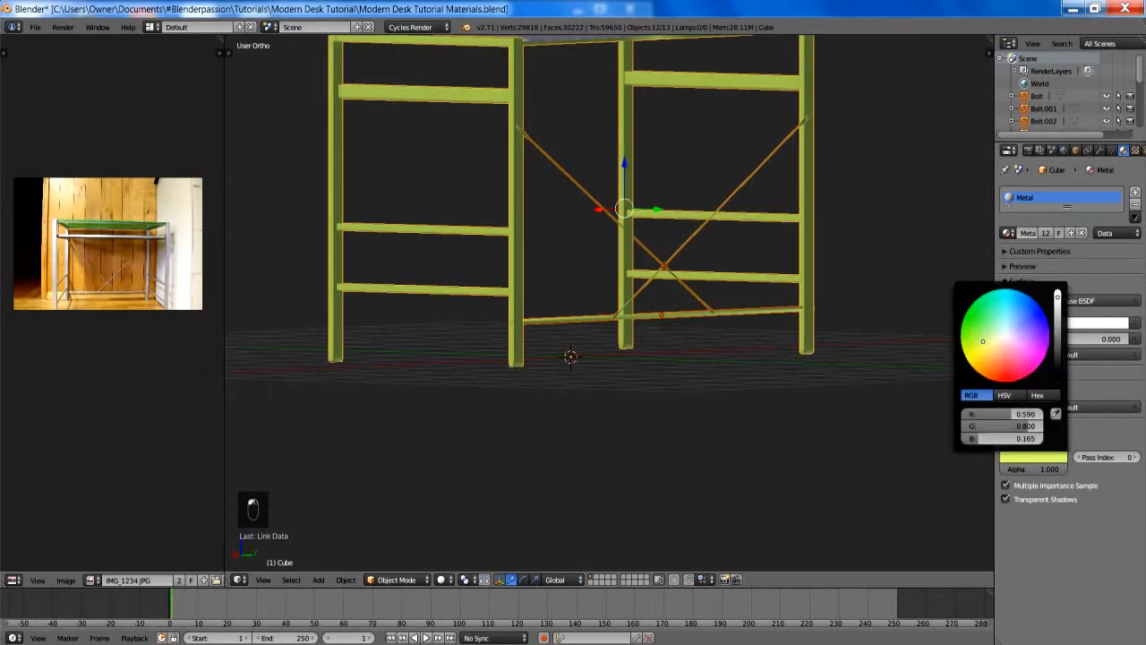
drag(982, 341, 1004, 338)
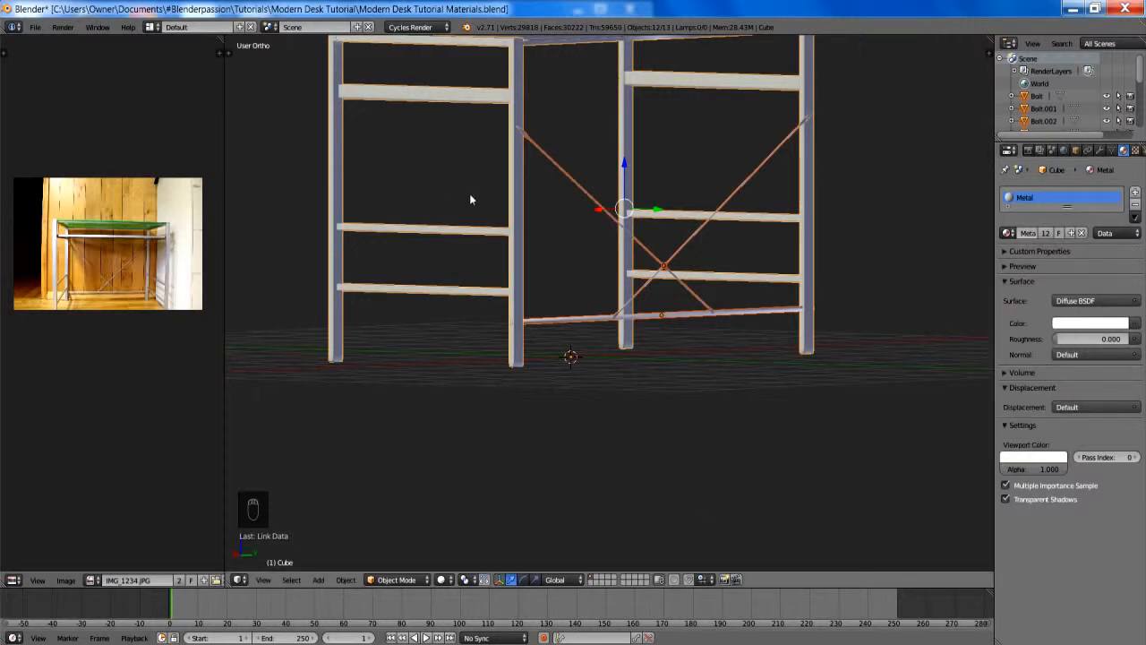
- Create a new material named Glass on the tabletop
middle_drag(469, 199, 658, 295)
right_click(639, 188)
click(1056, 234)
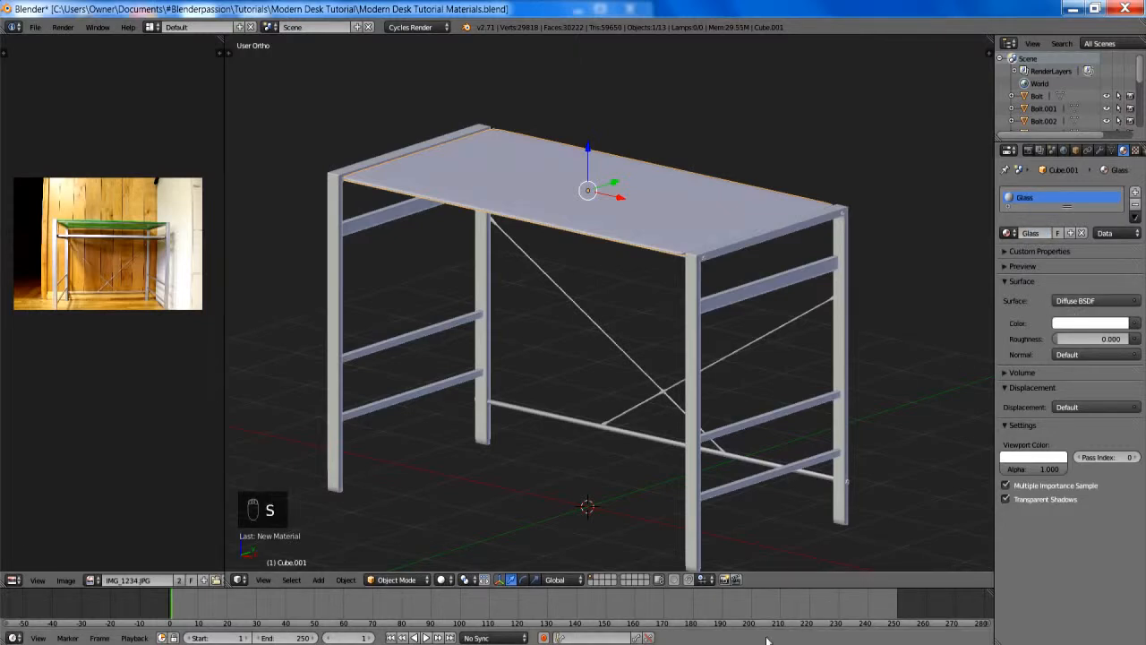
- Enlarge the timeline area and turn it into a Node Editor showing the Glass material's nodes
drag(788, 588, 788, 367)
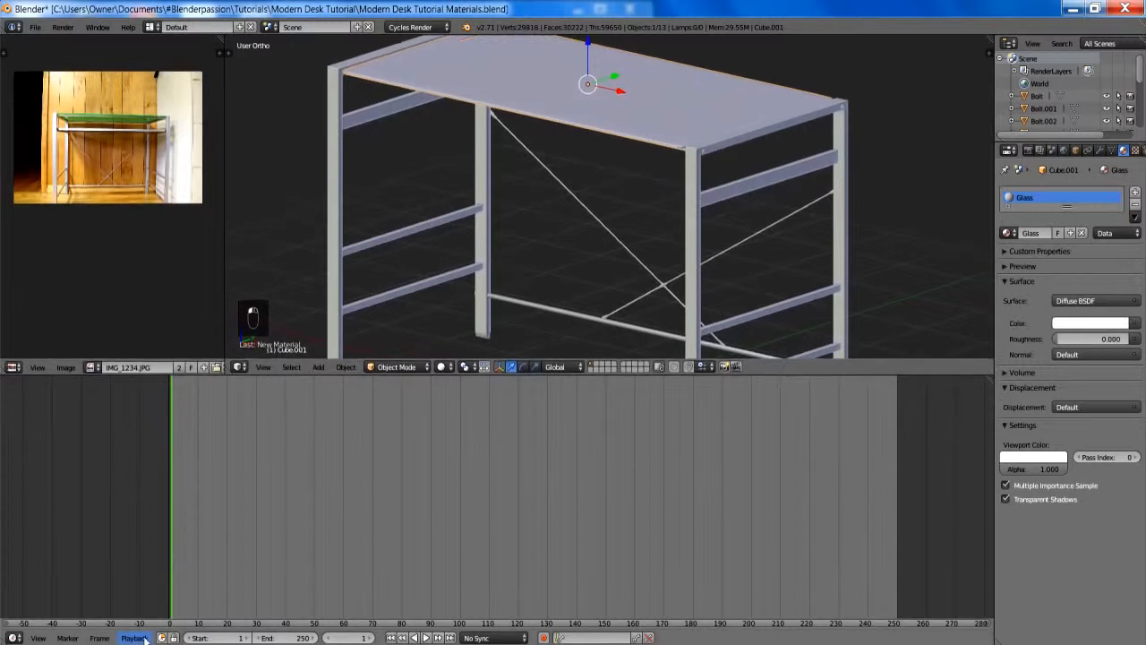
click(14, 638)
click(36, 477)
scroll(233, 545, up, 4)
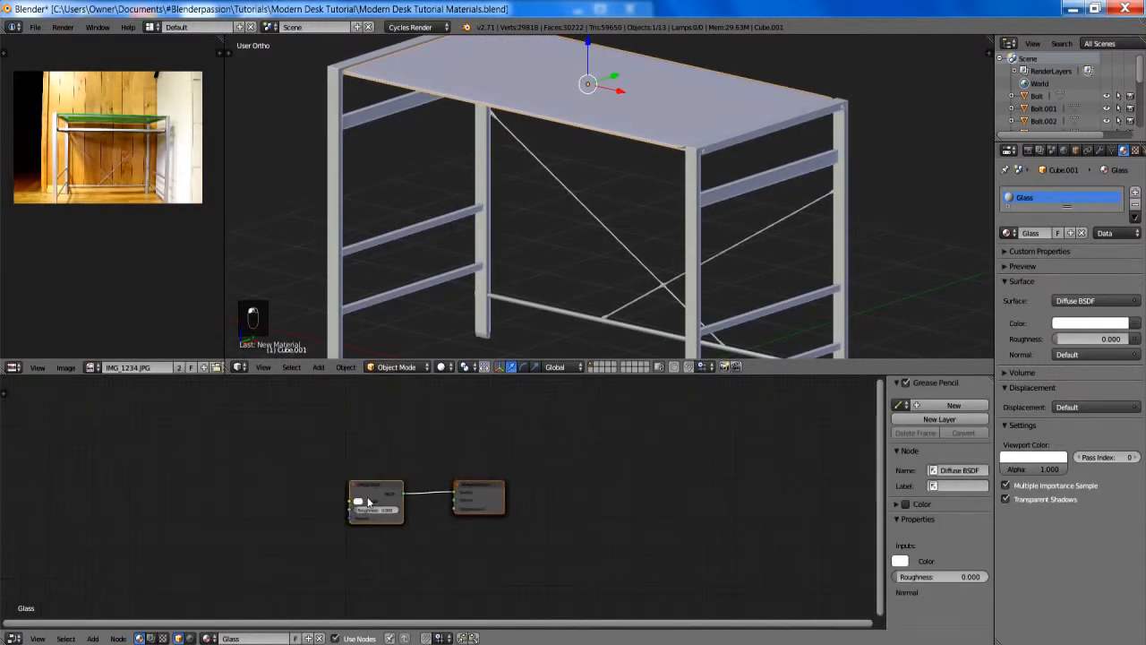
- Replace the Glass material's Diffuse BSDF with a Glass BSDF node connected to the Material Output's Surface
key(x)
key(shift+a)
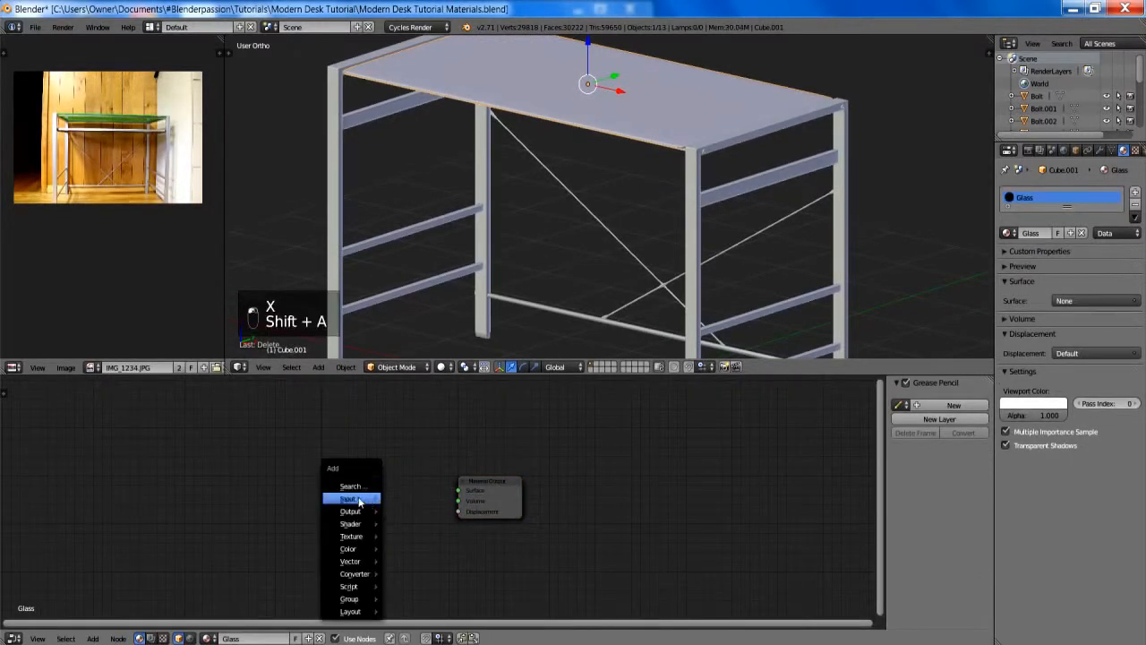
mouse_move(358, 524)
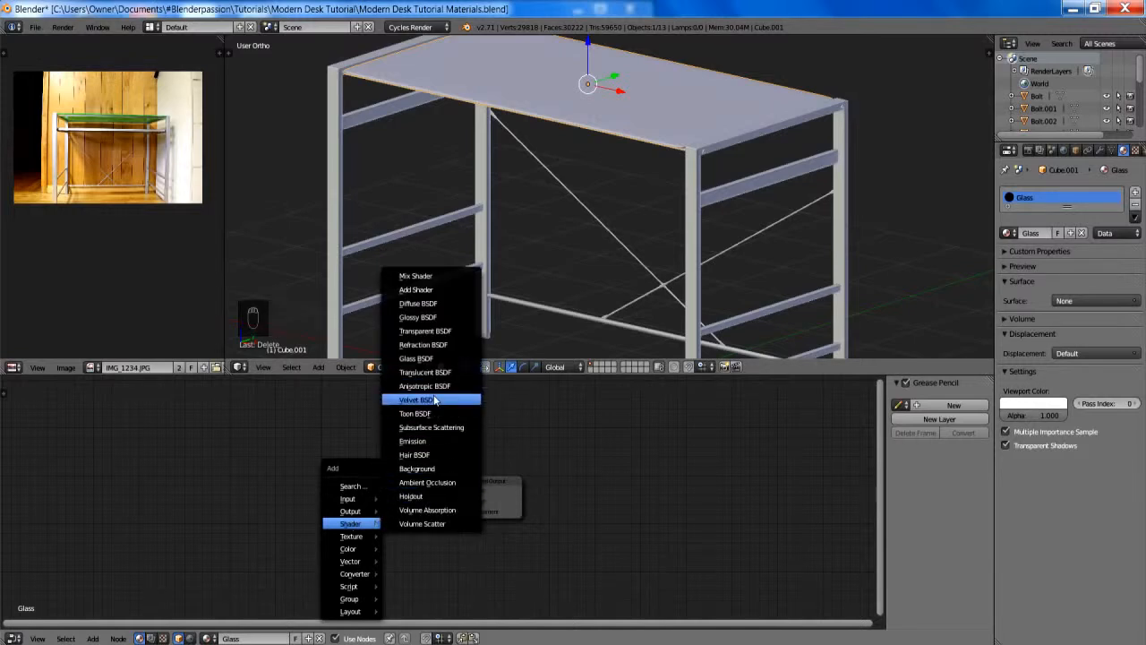
click(415, 358)
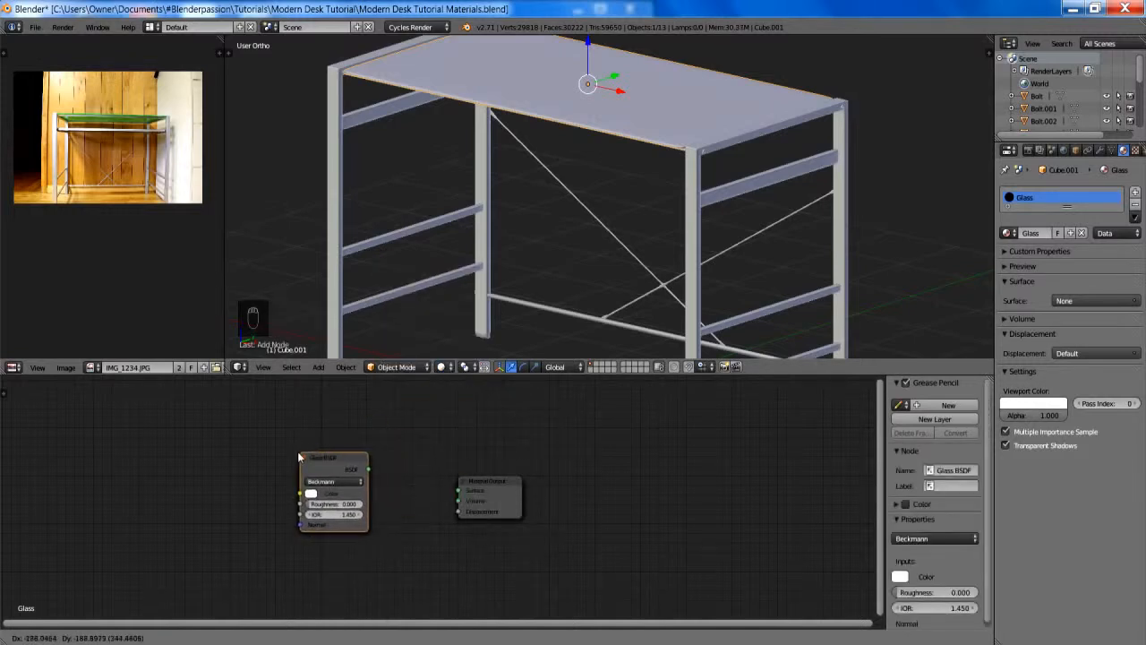
click(325, 467)
drag(365, 469, 458, 491)
- Set the Glass BSDF node's color to light green
click(311, 494)
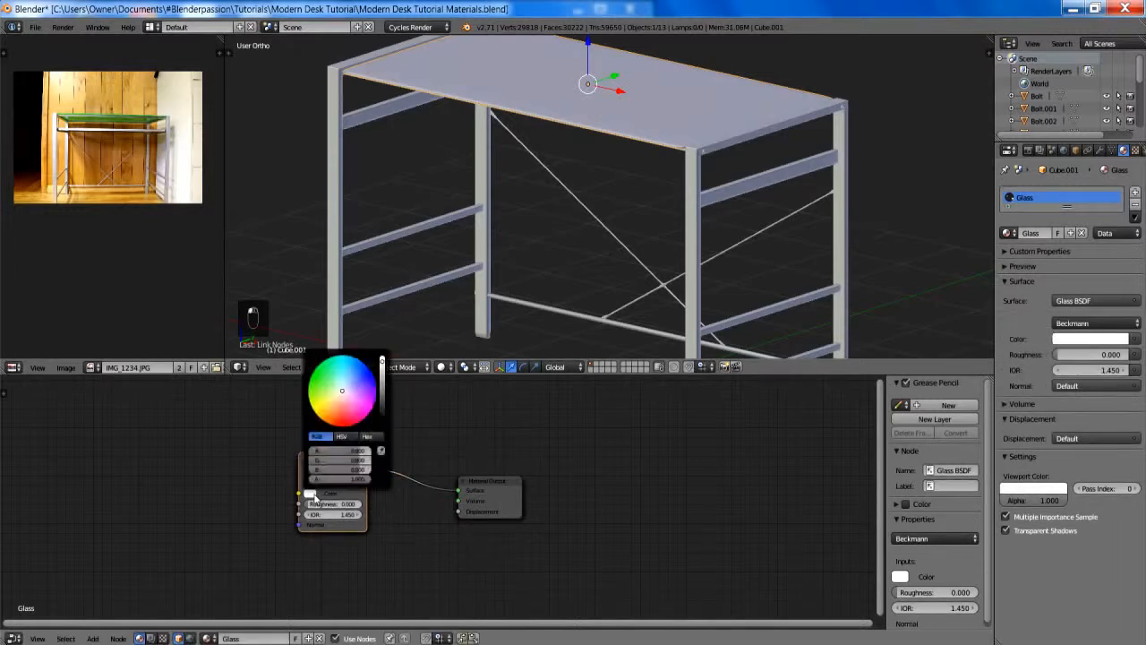
click(324, 382)
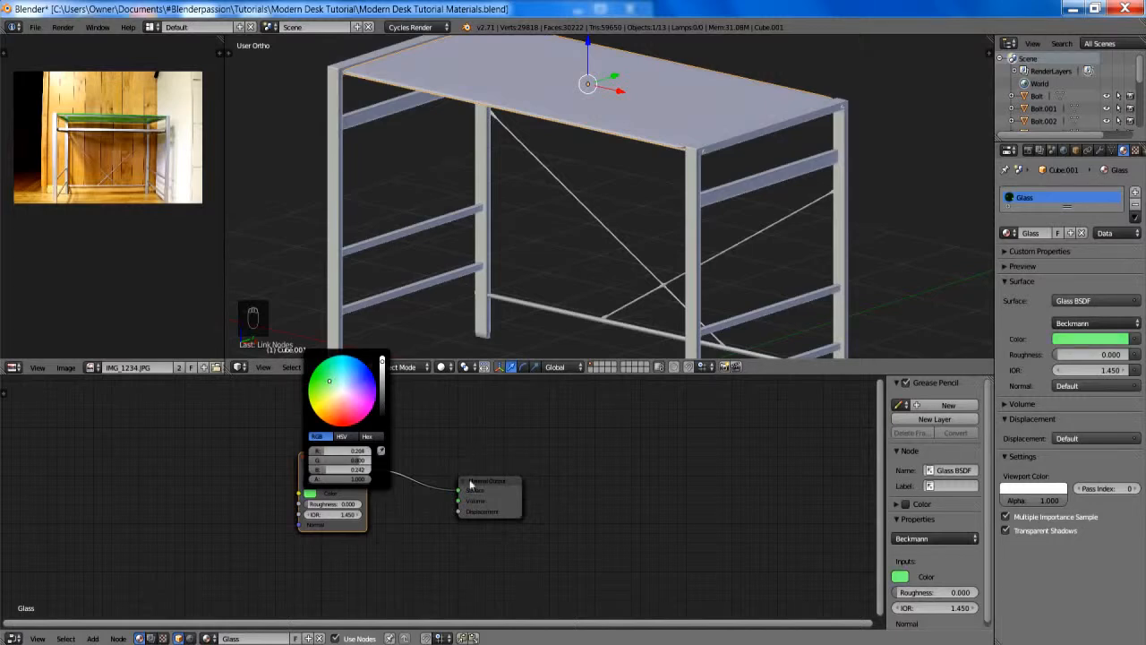
middle_drag(409, 502, 492, 491)
scroll(418, 503, up, 4)
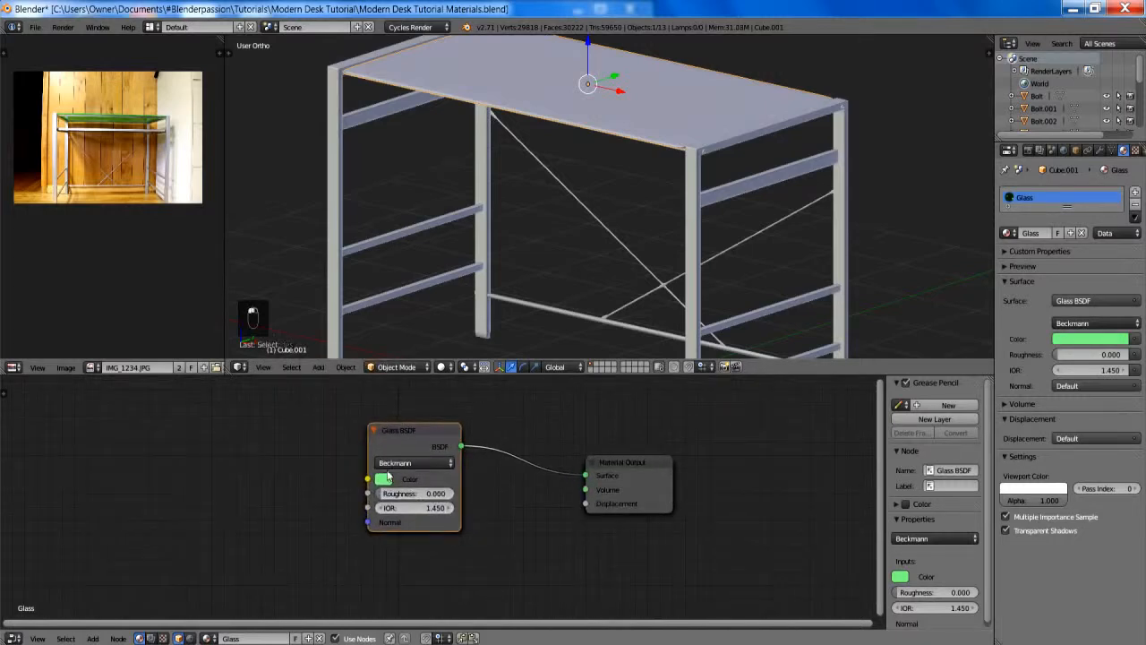
click(385, 479)
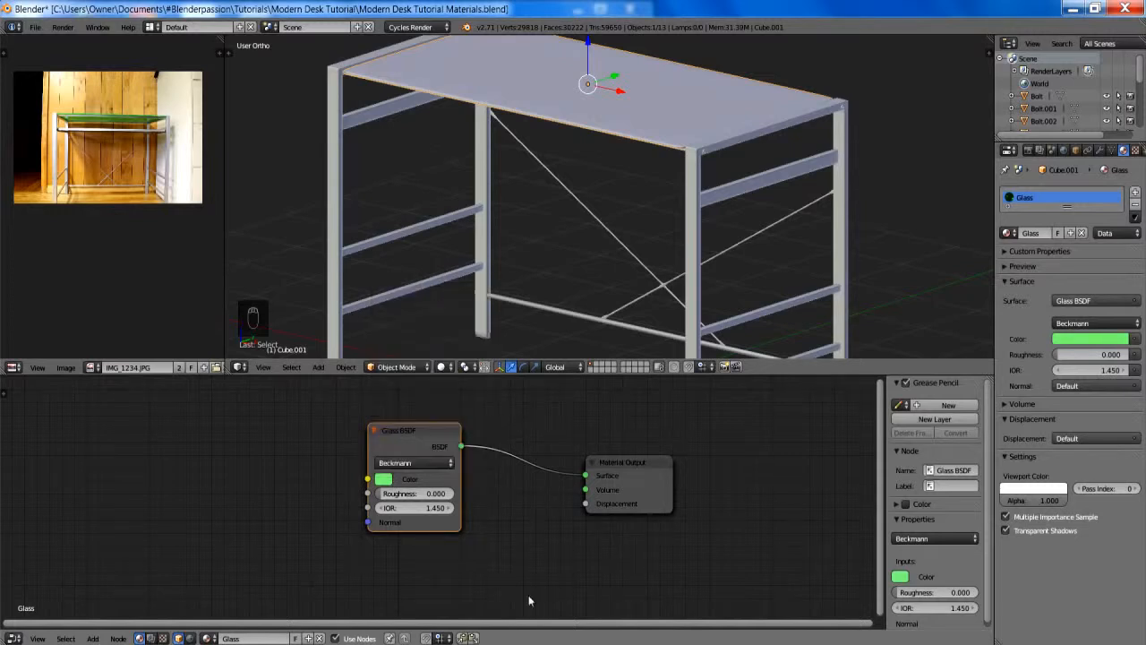
scroll(528, 594, down, 3)
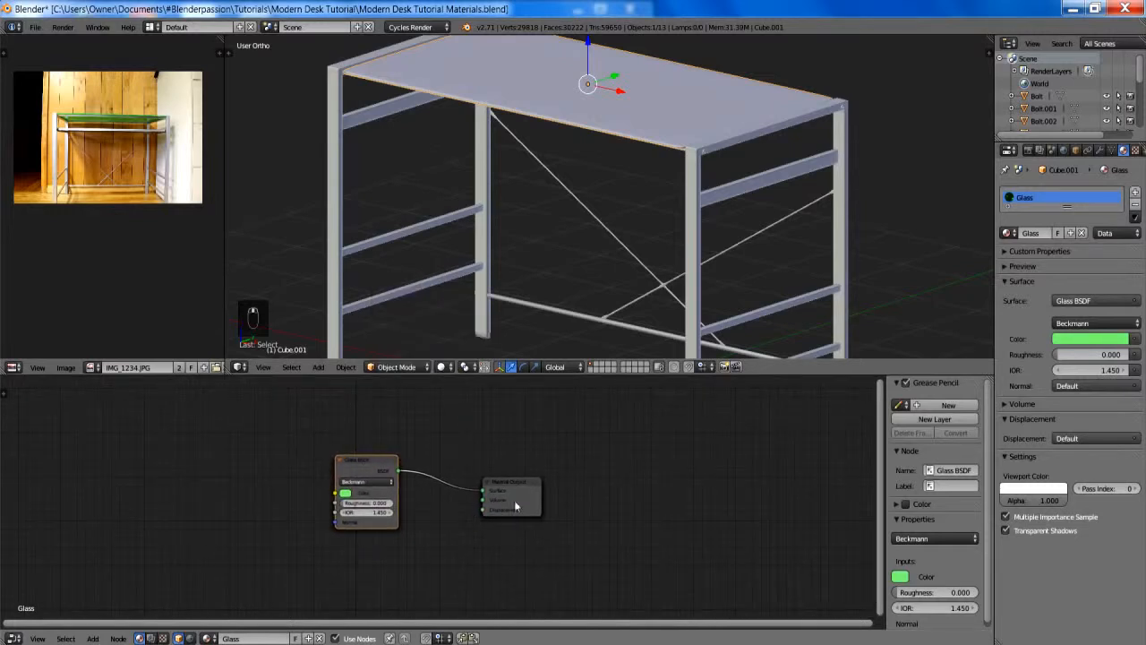
scroll(514, 506, down, 1)
- Select the leg frame and delete the Diffuse BSDF node from its Metal material
shift+middle_drag(701, 199, 665, 181)
right_click(665, 181)
scroll(665, 180, down, 5)
scroll(653, 211, up, 4)
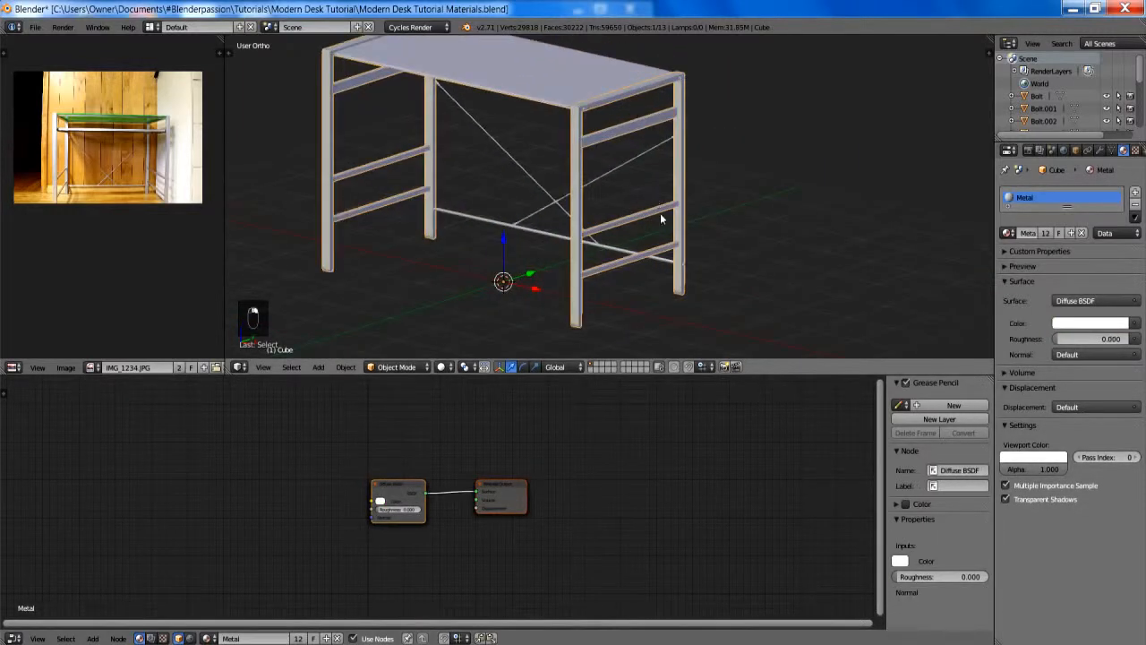
key(a)
scroll(510, 481, up, 2)
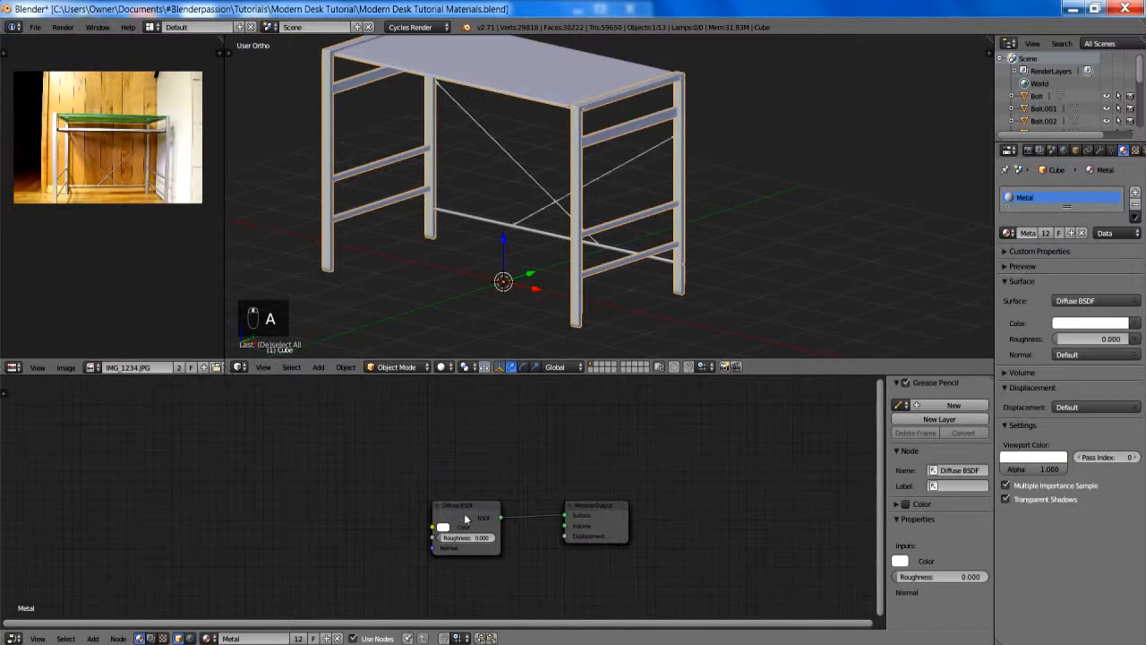
right_click(464, 519)
key(x)
- Add a Mix Shader node to the Metal material, just before the Material Output
middle_drag(341, 473, 413, 443)
key(shift+a)
mouse_move(413, 446)
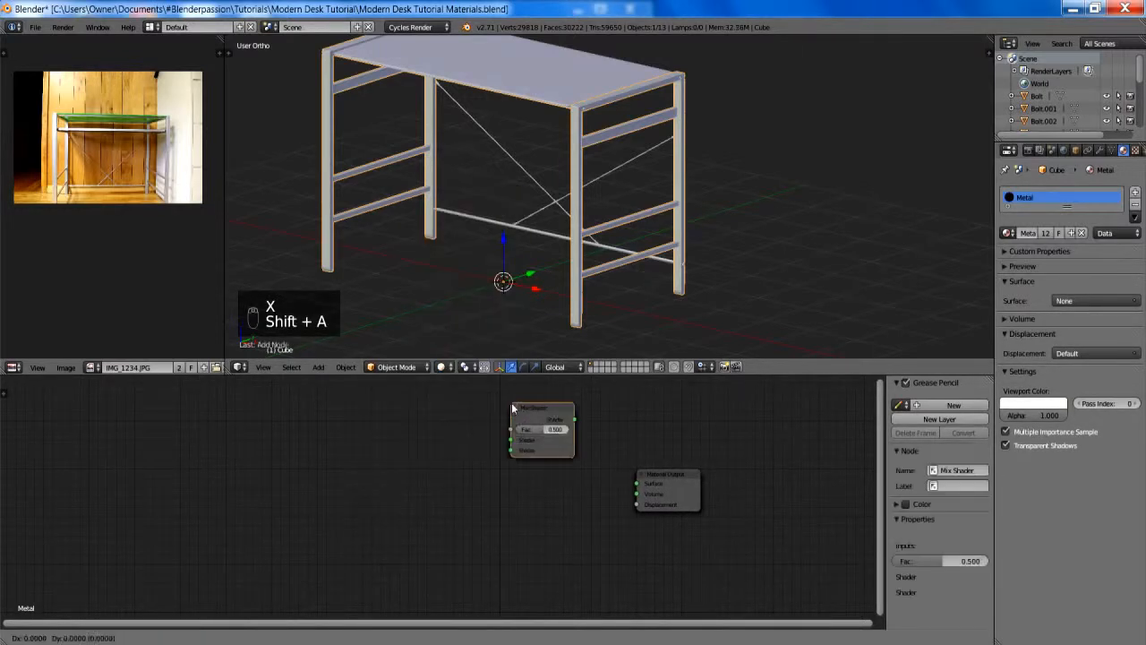
click(457, 195)
click(530, 460)
- Add a Glossy BSDF node before the Mix Shader and place a duplicate of it directly below
key(shift+a)
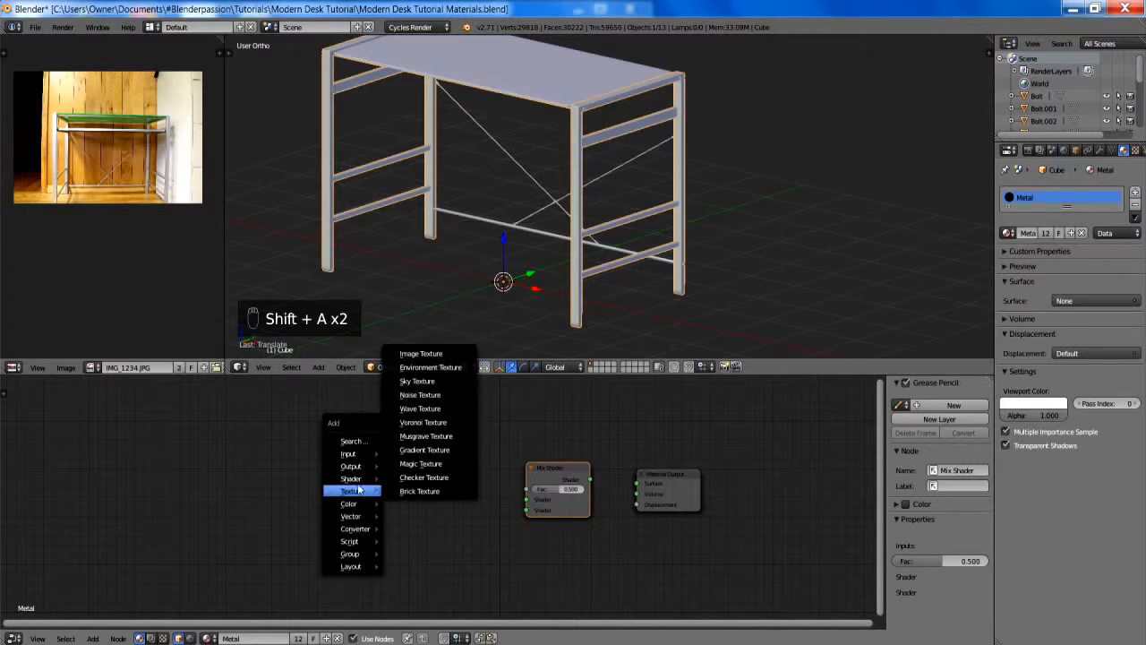
mouse_move(363, 479)
click(435, 445)
click(377, 427)
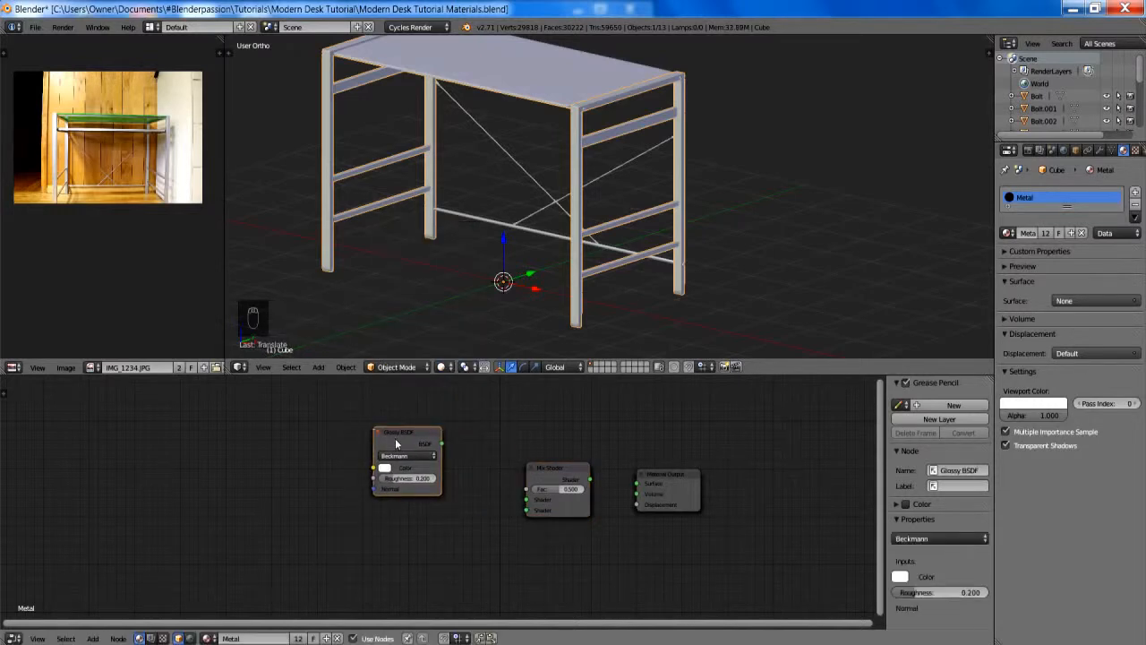
key(shift+d)
click(392, 515)
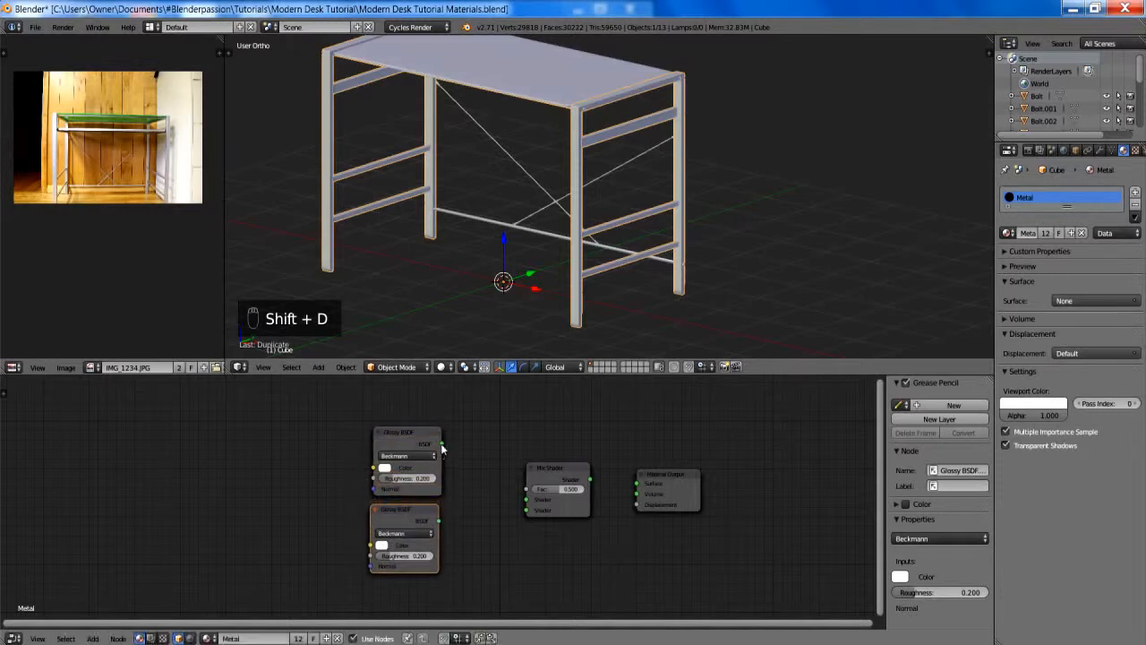
- Connect both Glossy BSDF nodes to the Mix Shader's two Shader inputs and the Mix Shader to the Material Output's Surface
drag(523, 508, 526, 507)
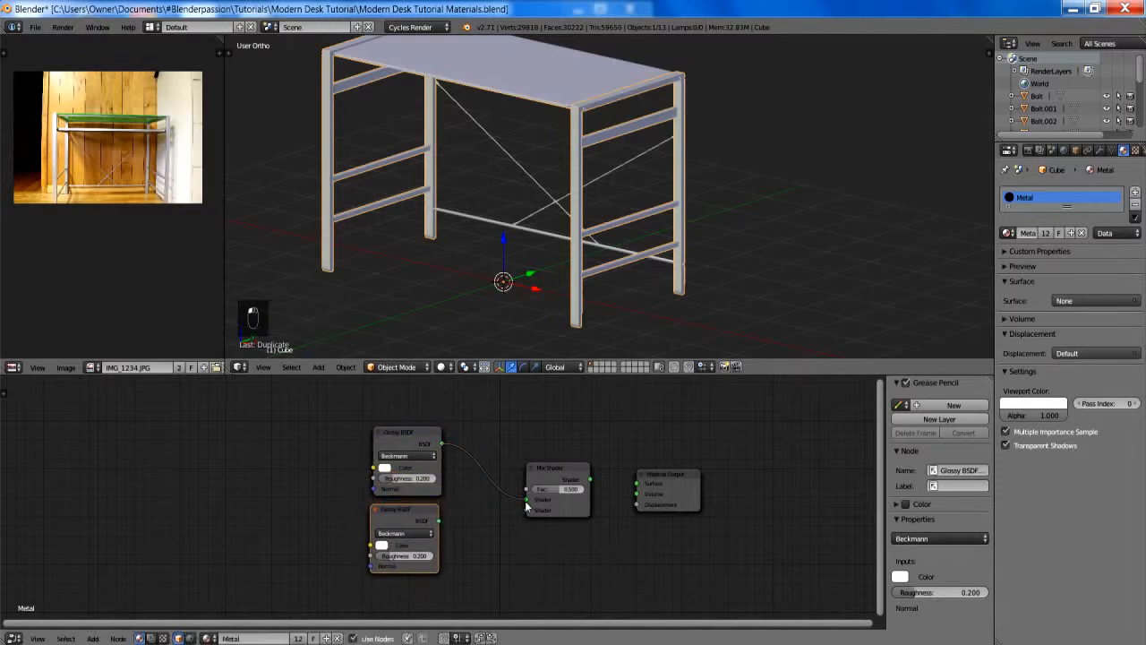
drag(439, 520, 526, 511)
drag(591, 479, 636, 483)
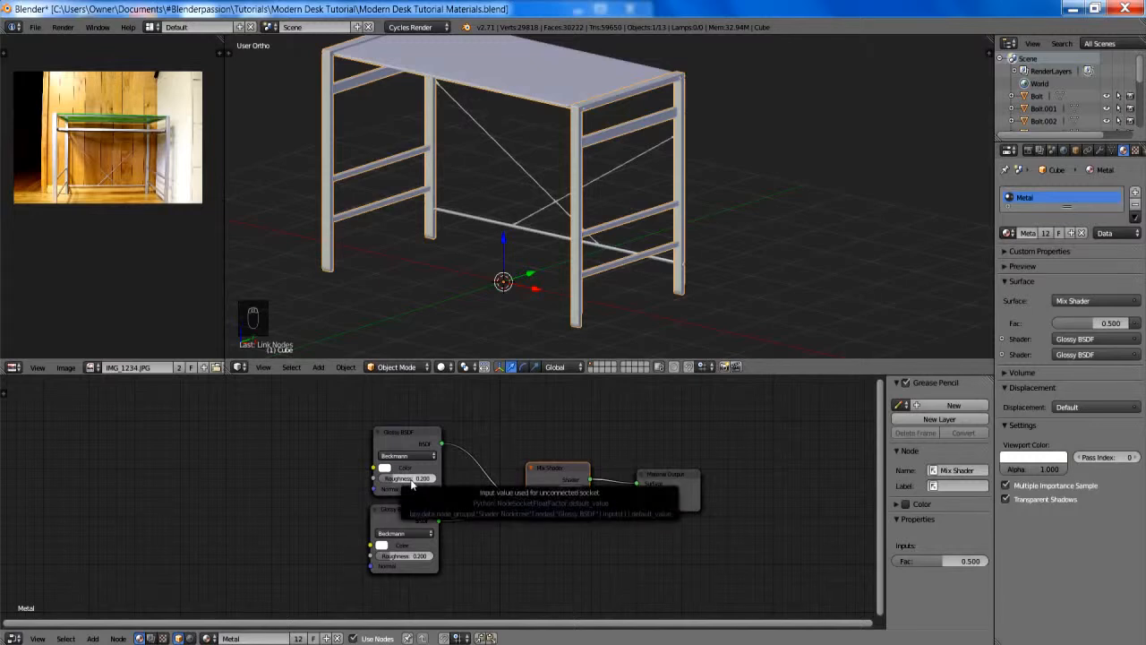
- Set the roughness of the upper Glossy BSDF to 0.155 and of the lower one to 0.100
click(411, 481)
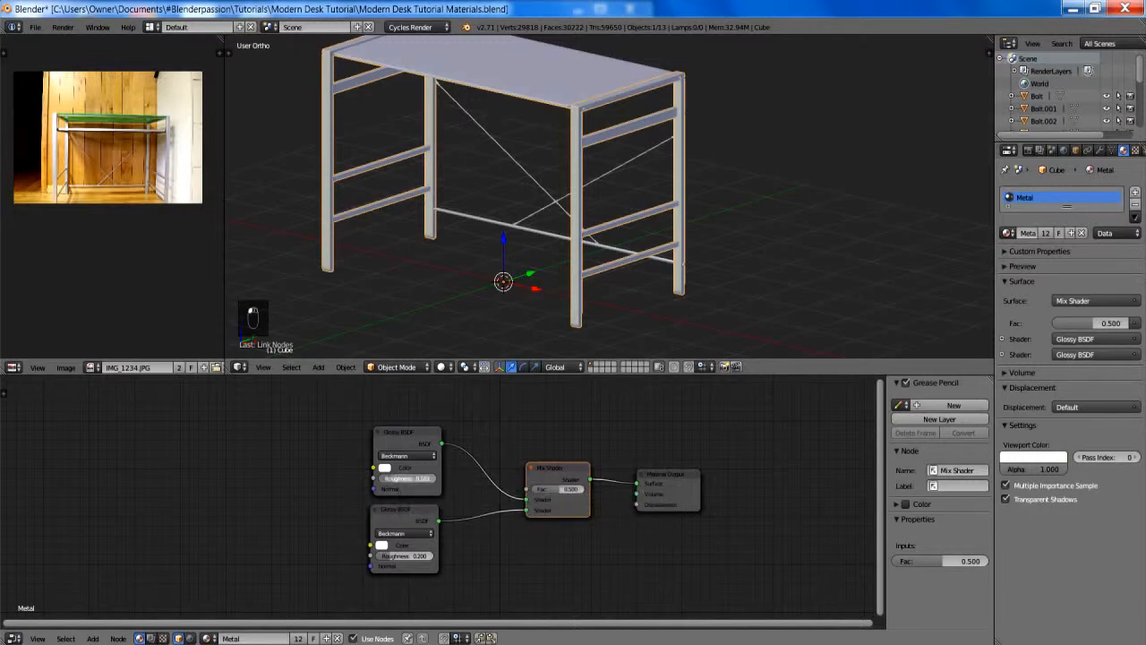
scroll(450, 491, up, 1)
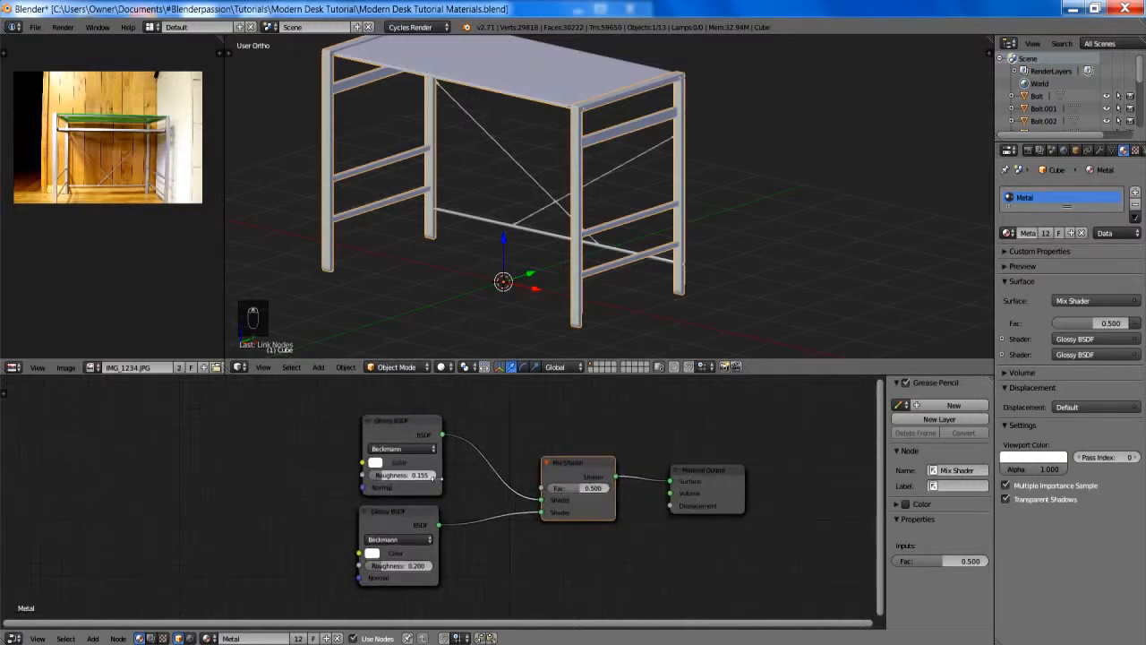
scroll(461, 486, up, 2)
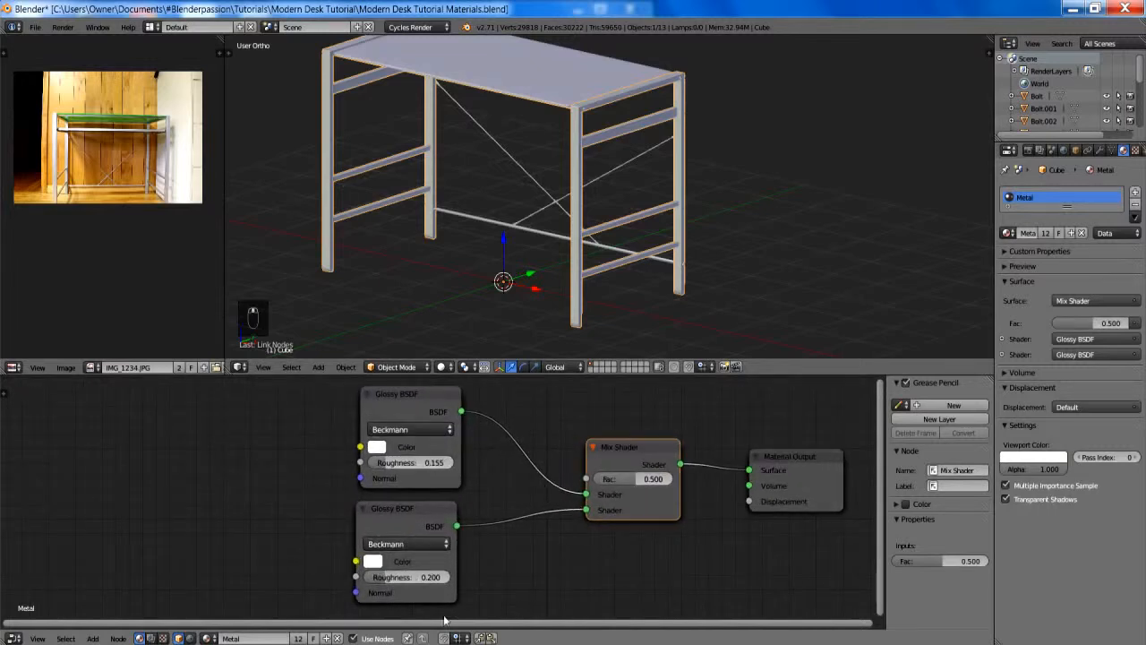
click(430, 578)
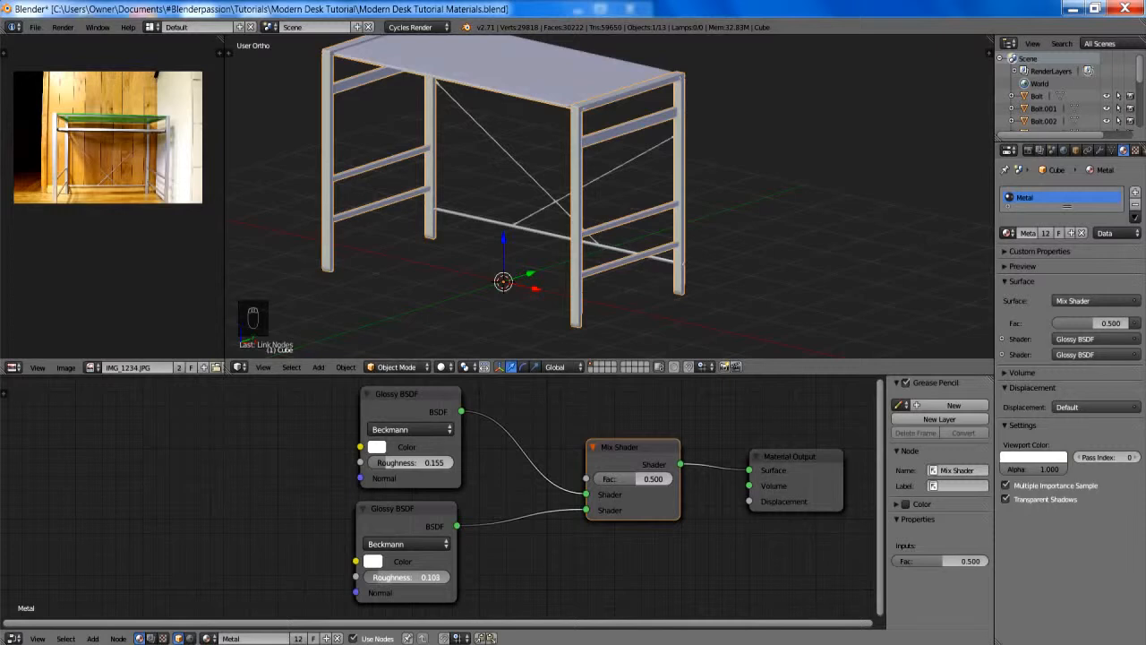
drag(430, 577, 420, 576)
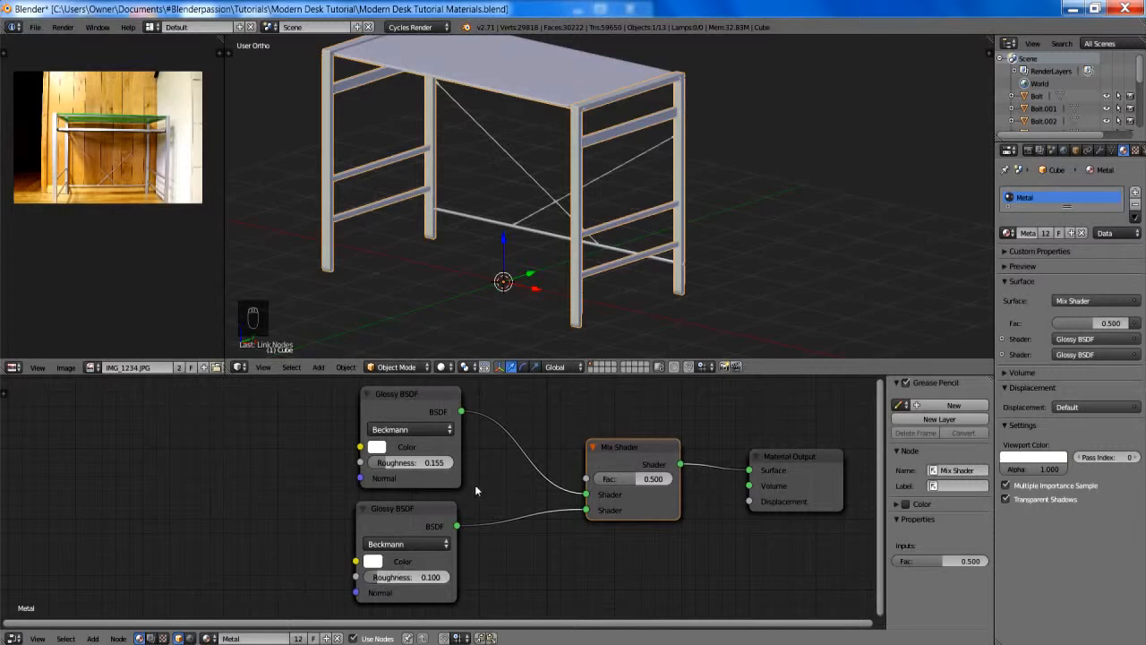
- Set the Mix Shader's factor to 0.115
click(639, 479)
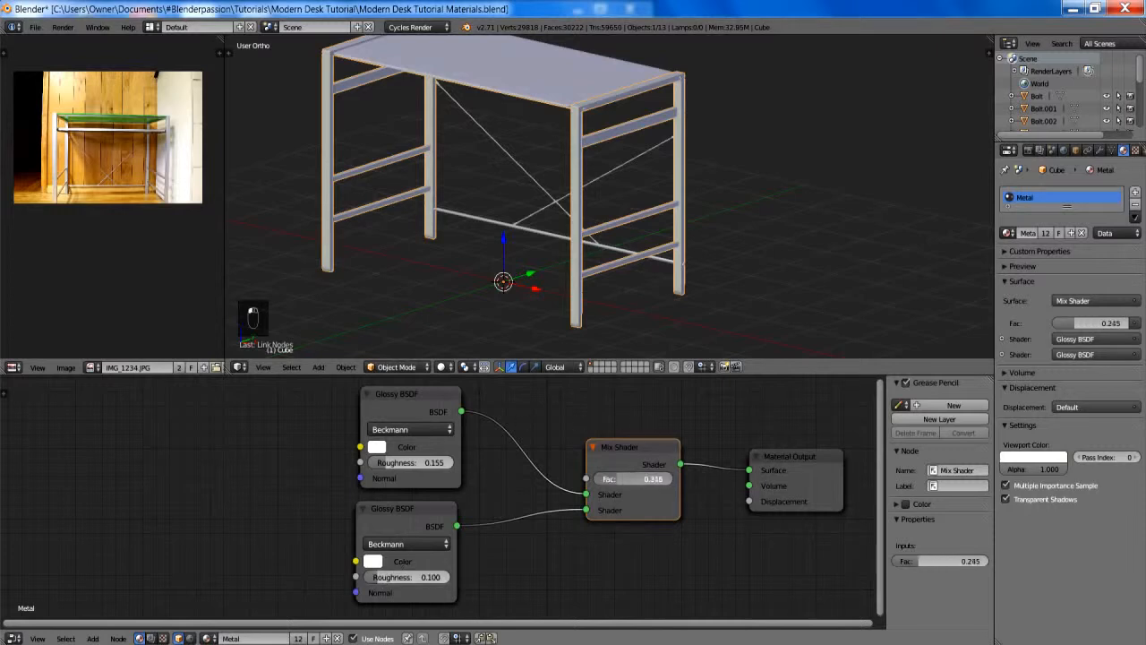
drag(638, 478, 630, 479)
scroll(666, 458, down, 3)
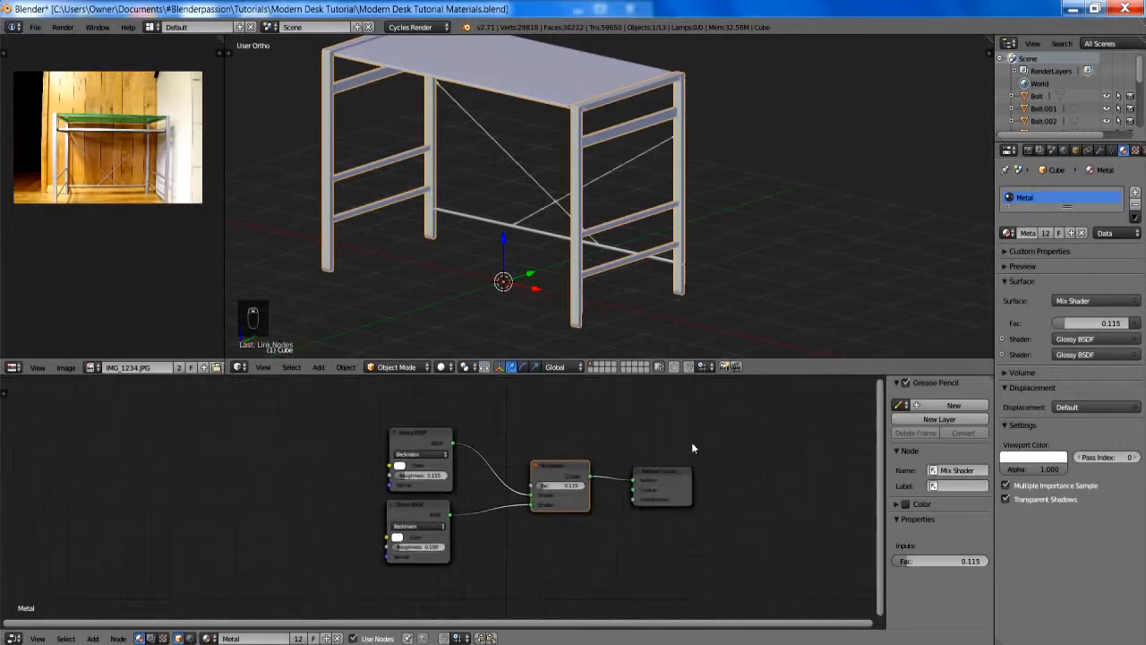
middle_drag(691, 442, 594, 448)
- Add a plane at the origin, rotate it 90 degrees about X, and turn it slightly about the global Z axis
scroll(566, 271, down, 5)
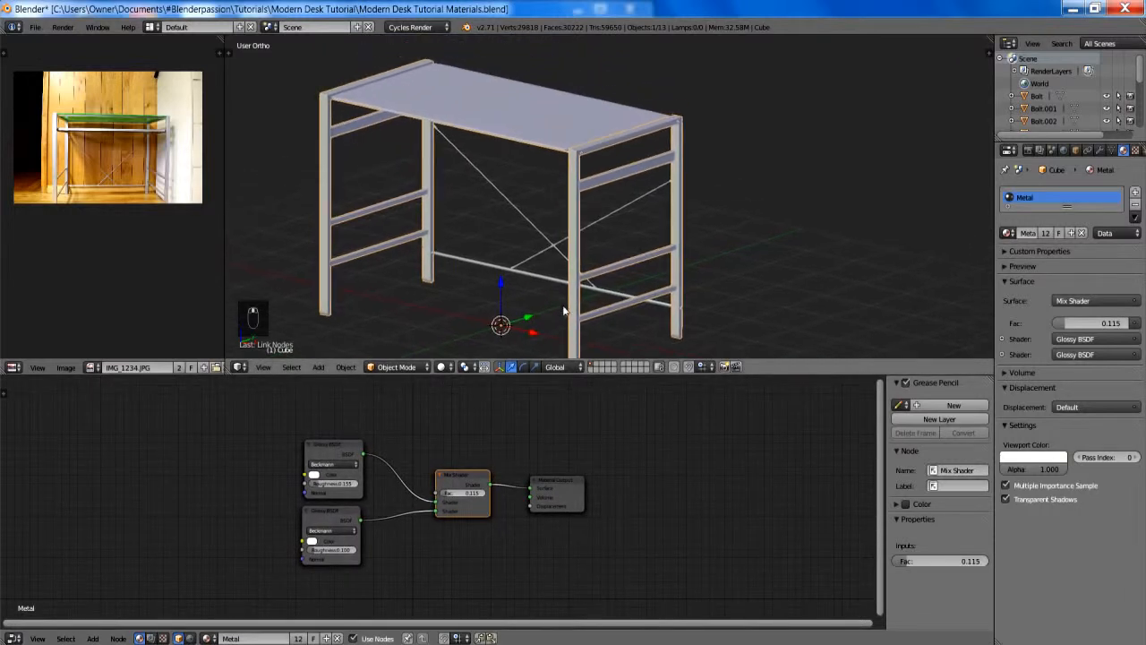
key(shift+a)
click(761, 257)
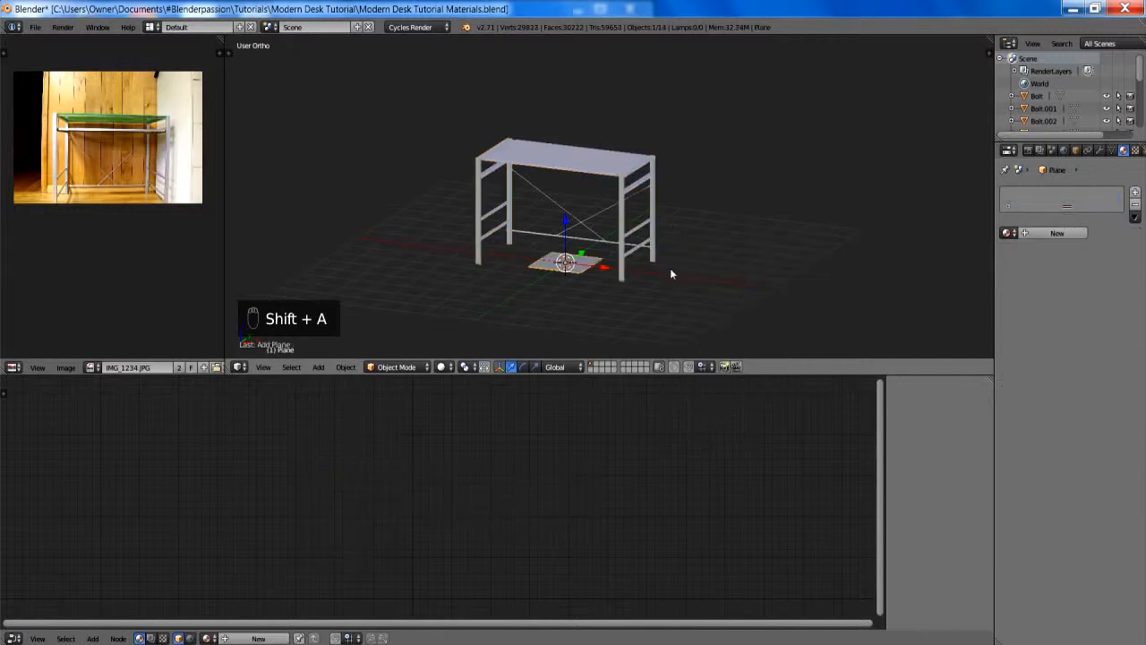
middle_drag(672, 269, 705, 274)
text(rx)
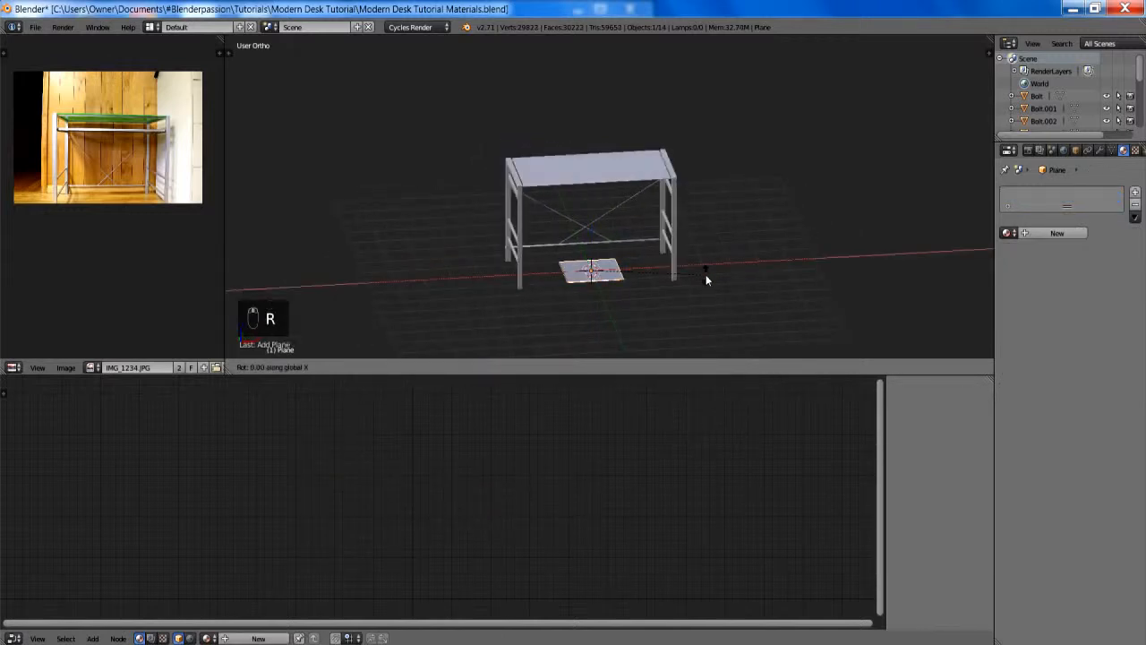
text(90)
key(Return)
key(r)
key(z)
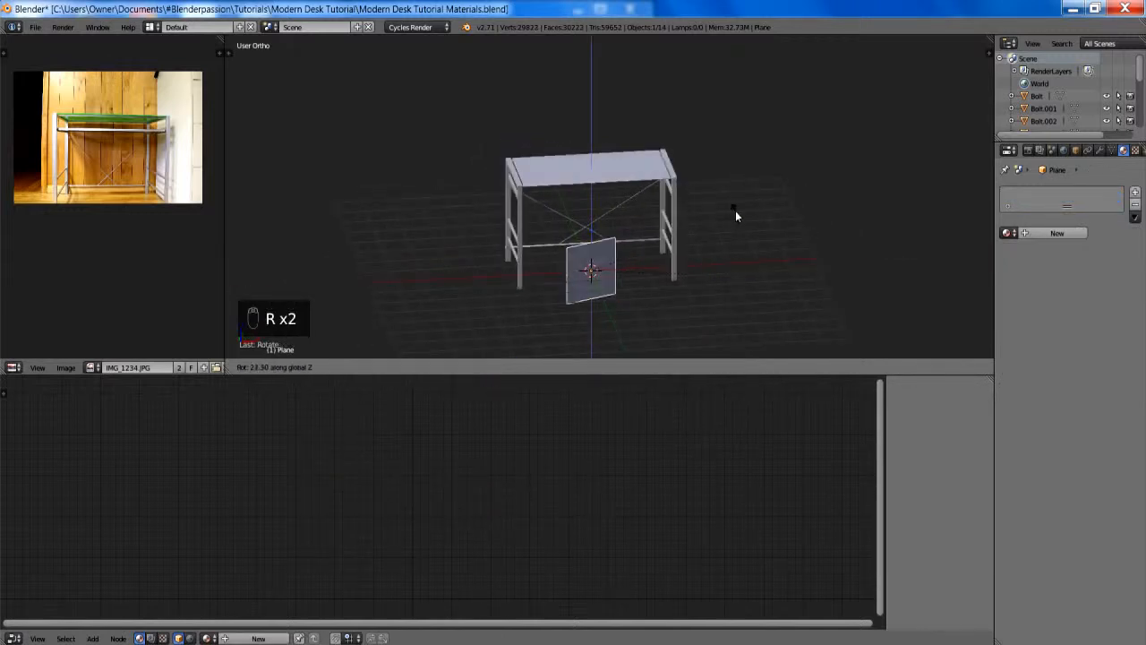
click(724, 191)
- Move the upright plane horizontally to the desk's front right corner and raise it along Z
key(g)
key(shift+z)
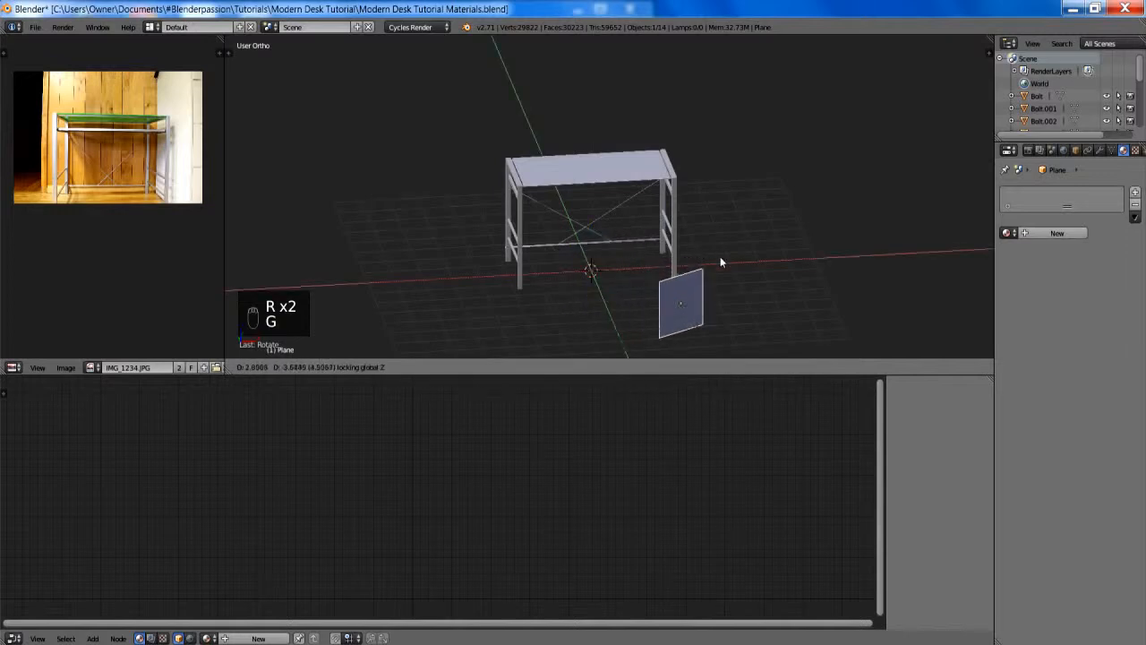
click(755, 256)
key(g)
key(z)
click(766, 169)
- Tilt the plane slightly in a side-on view and reposition it in front of the desk
middle_drag(766, 170, 516, 40)
scroll(528, 88, up, 3)
key(r)
click(541, 71)
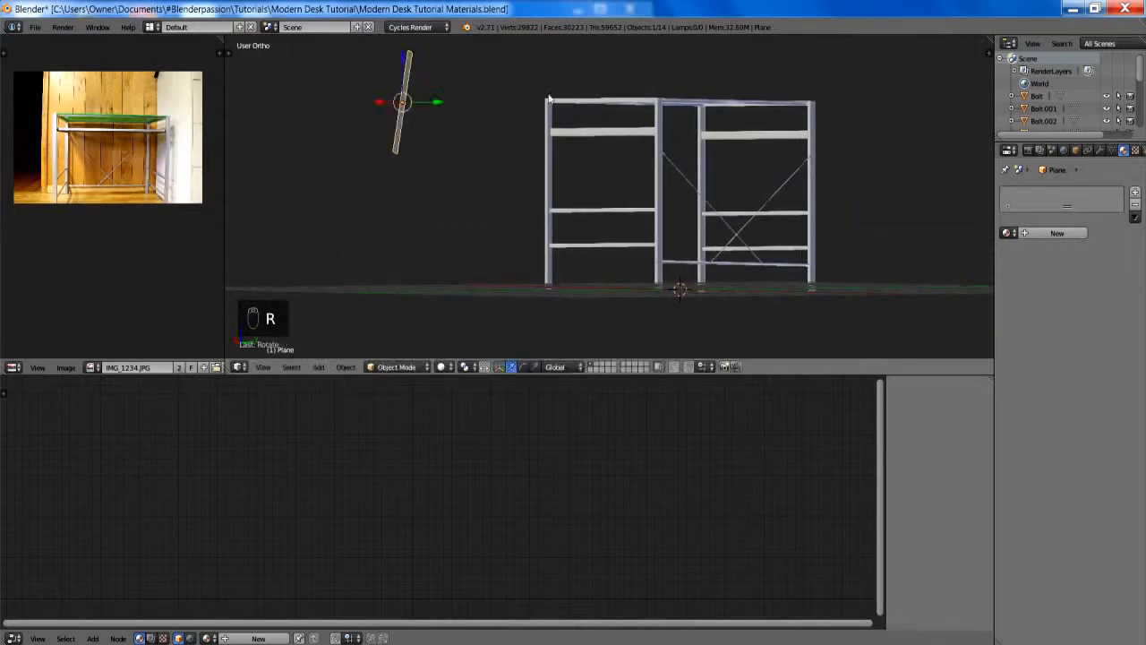
key(g)
click(544, 122)
- Scale up the tilted plane in front of the desk
middle_drag(544, 122, 644, 152)
key(s)
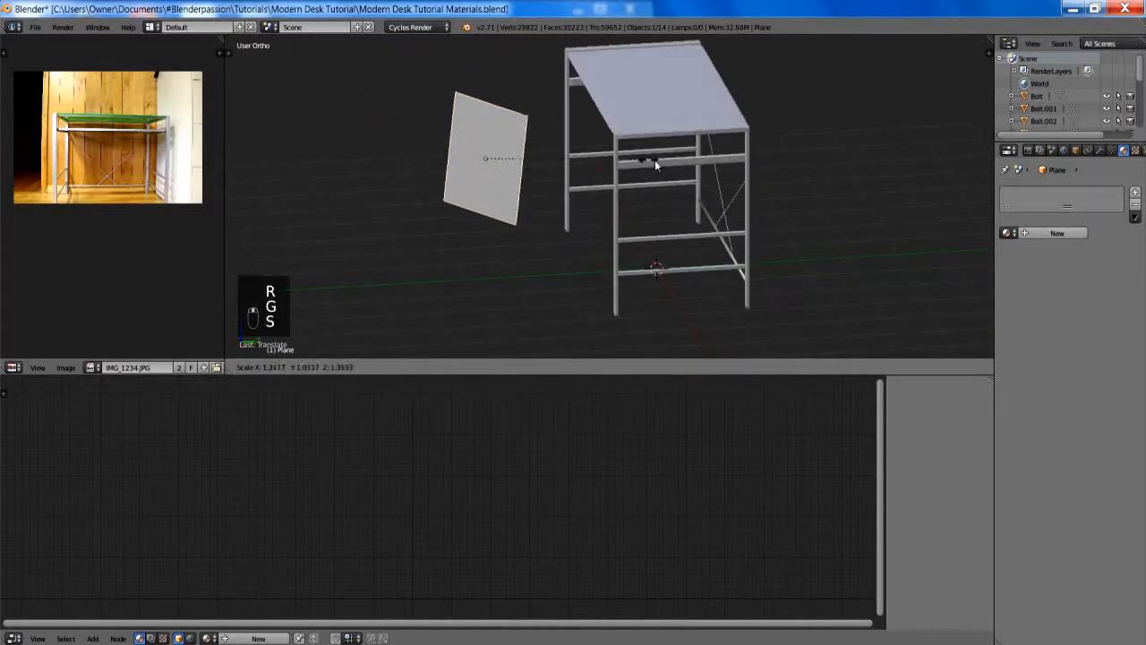
click(716, 166)
middle_drag(716, 166, 855, 179)
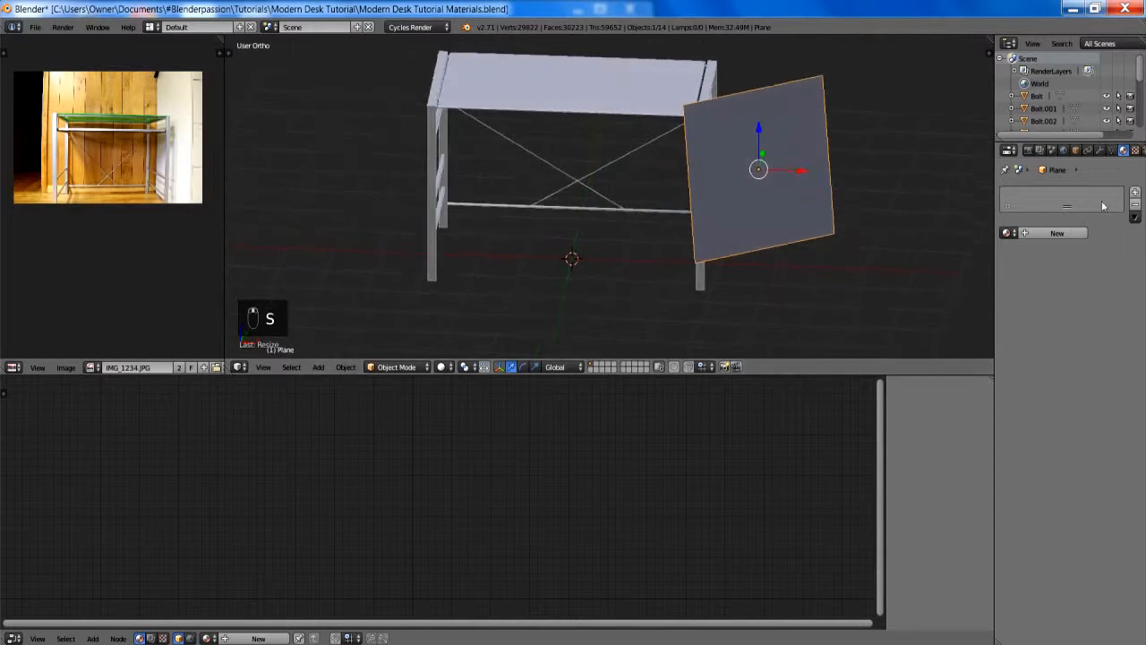
- Give the plane a new material named Light and replace its Diffuse BSDF with an Emission node connected to the Surface
click(1052, 233)
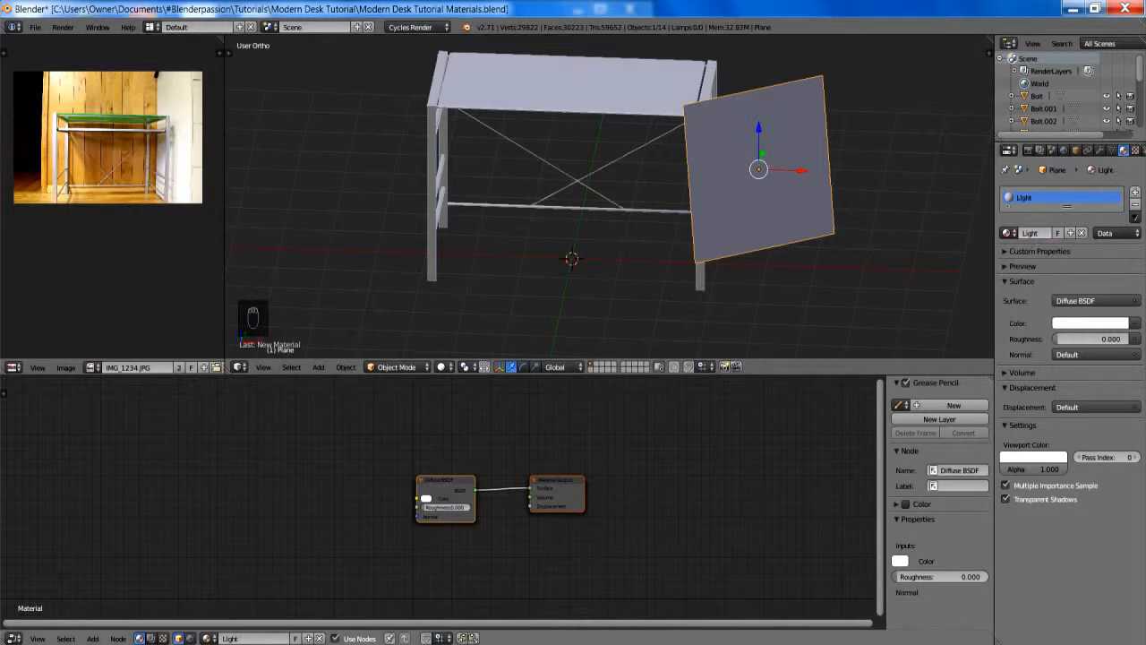
key(x)
key(shift+a)
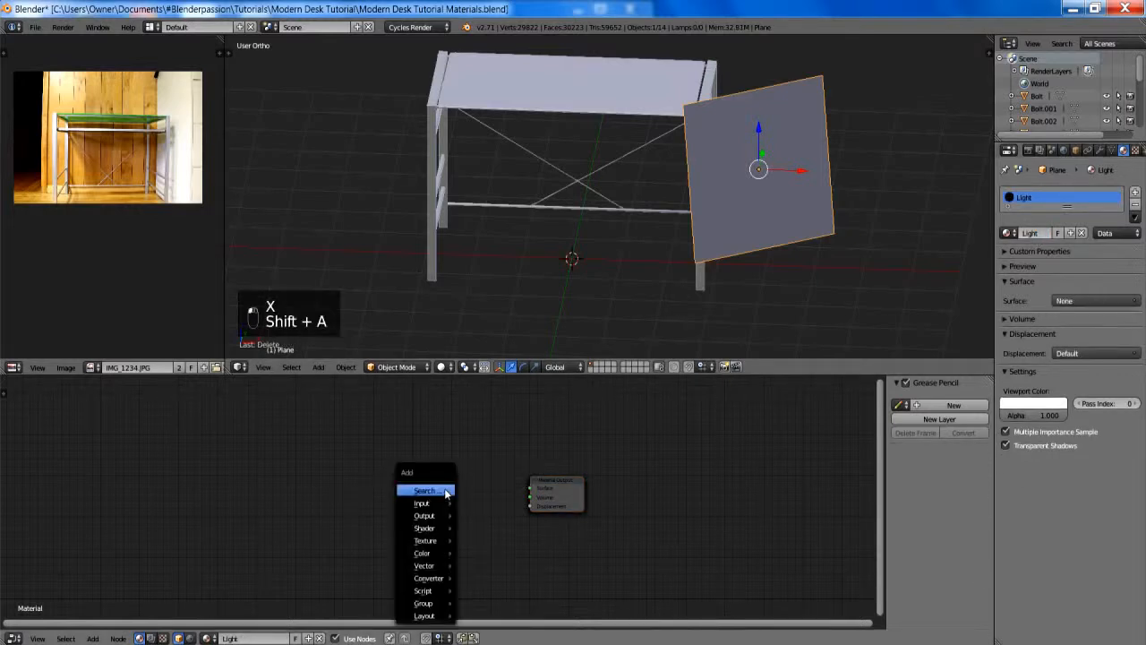
mouse_move(428, 529)
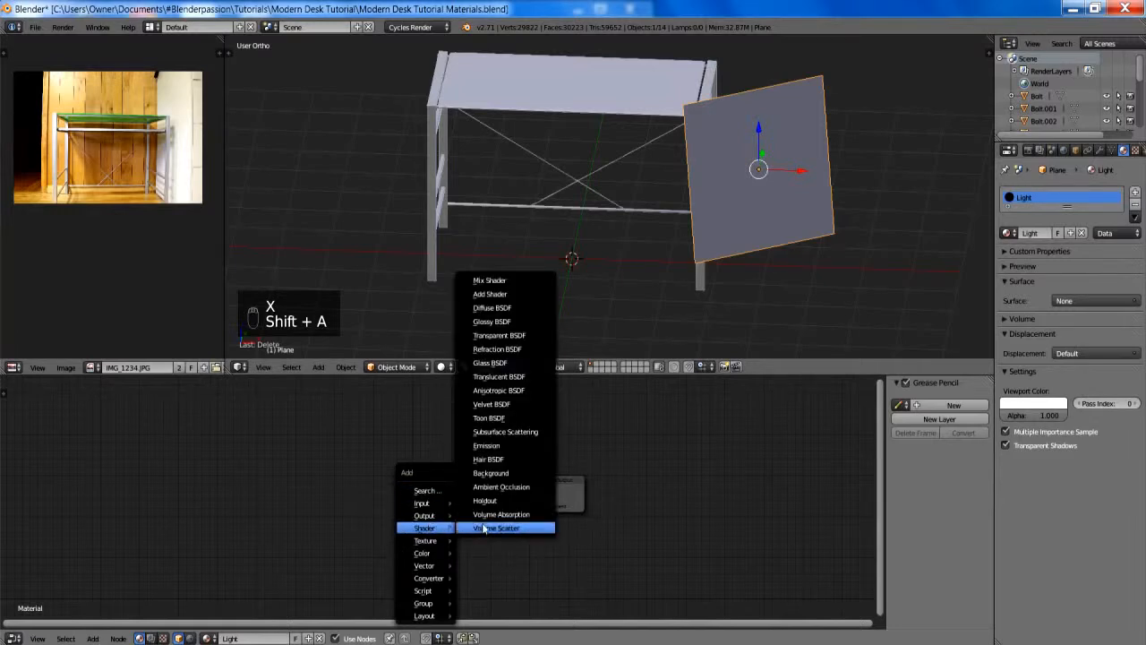
click(487, 525)
click(473, 512)
key(f)
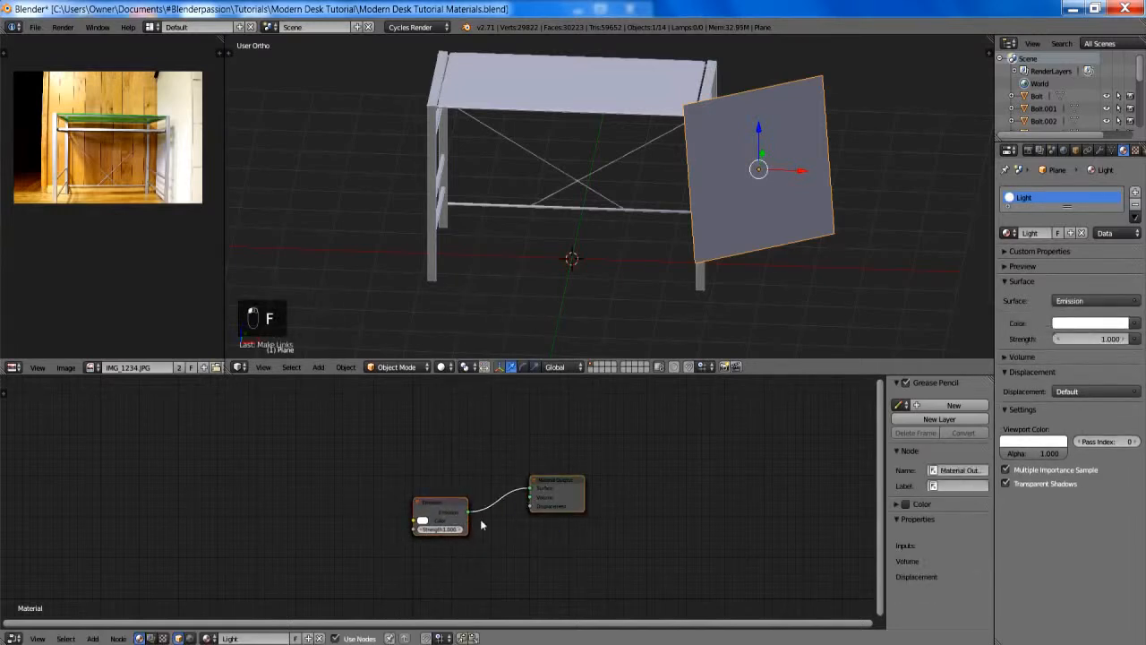
- Set the Emission node's color to a pale blue and its strength to 10
click(424, 519)
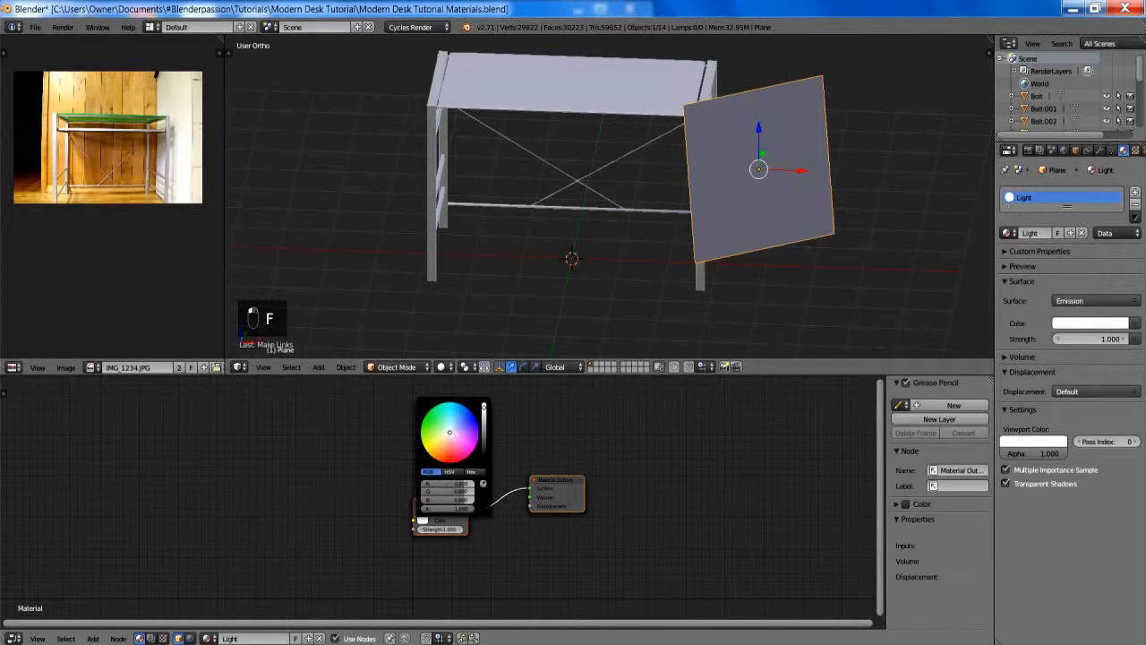
drag(450, 432, 452, 428)
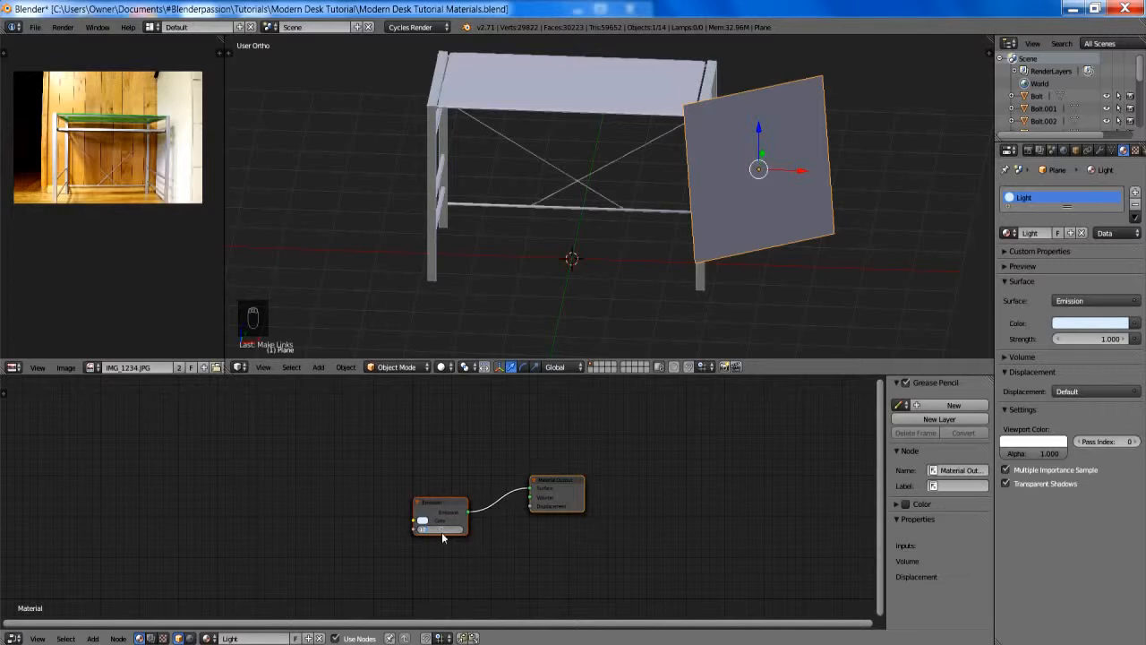
key(Return)
- Preview the desk with the light plane in rendered viewport shading, then return to solid shading
mouse_move(560, 226)
shift+middle_down()
mouse_move(560, 264)
mouse_move(573, 164)
mouse_move(519, 153)
mouse_move(622, 178)
mouse_move(597, 209)
mouse_move(647, 245)
mouse_move(792, 247)
mouse_move(716, 231)
shift+middle_up()
key(shift+z)
key(z)
key(z)
key(z)
- Add a second plane at the origin and scale it up into a large floor beneath the desk
scroll(647, 243, down, 4)
key(shift+a)
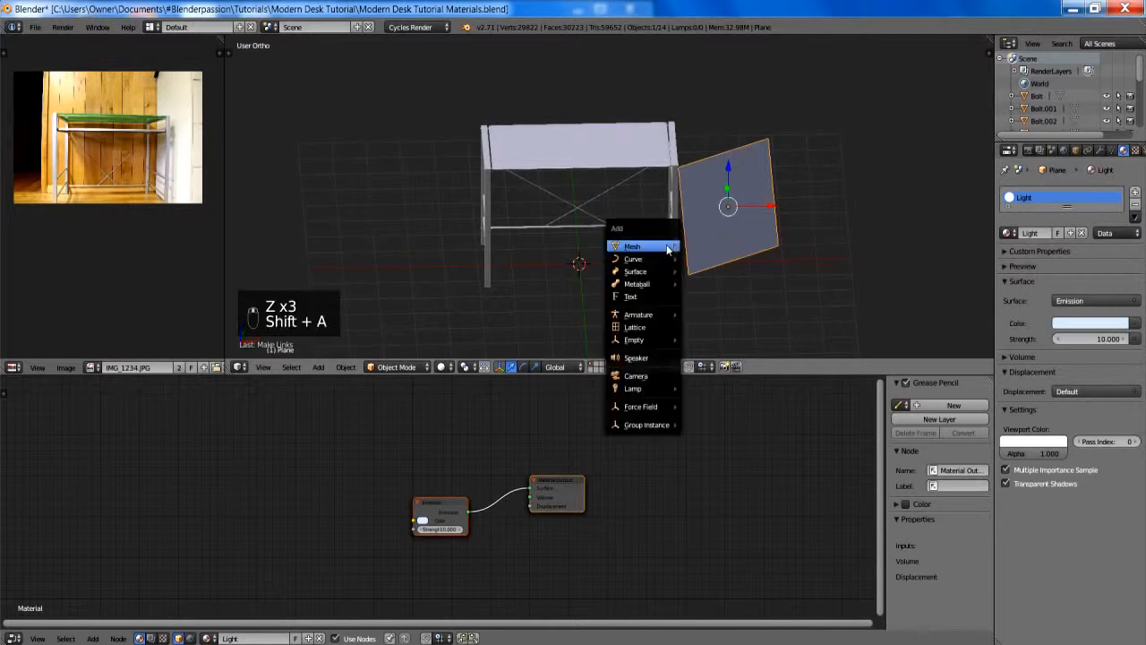
click(688, 248)
key(s)
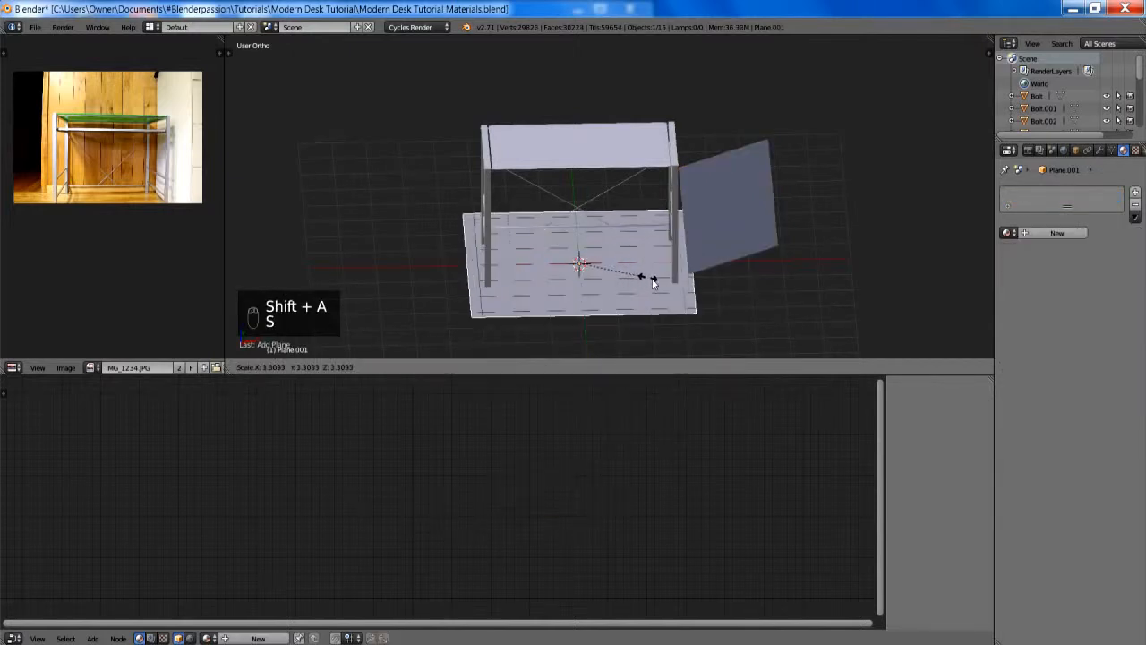
click(698, 273)
- Select the floor plane's rear edge in right-side wireframe view in Edit Mode and extrude it diagonally upward by about 1 unit
middle_drag(698, 274, 627, 242)
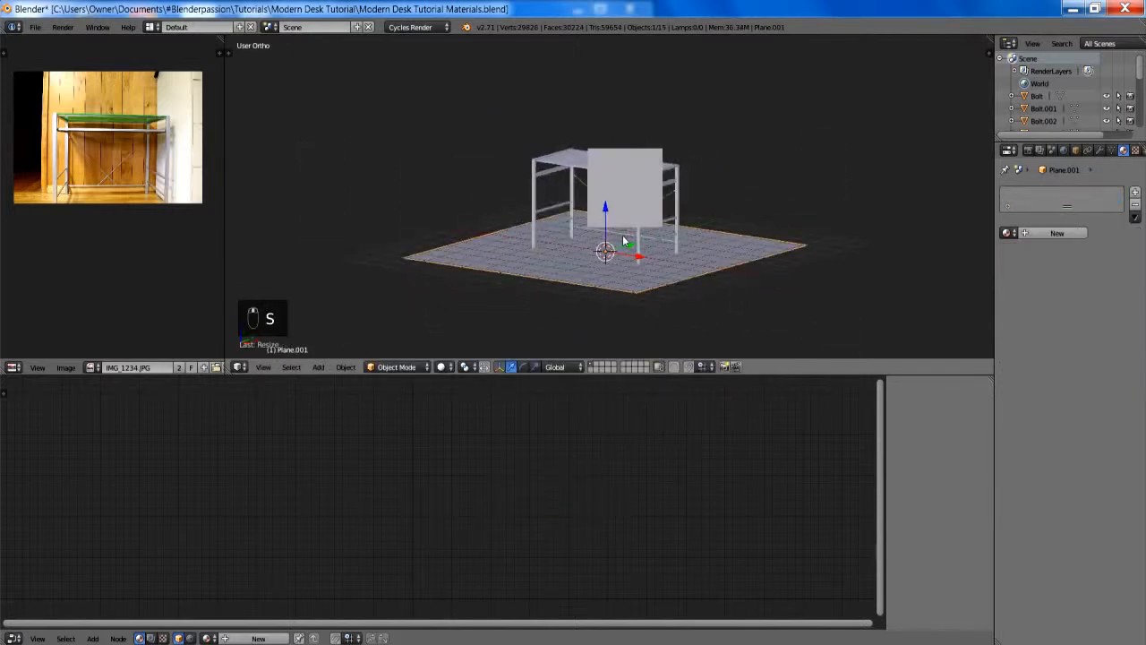
key(KP_3)
key(Tab)
scroll(559, 166, up, 4)
key(z)
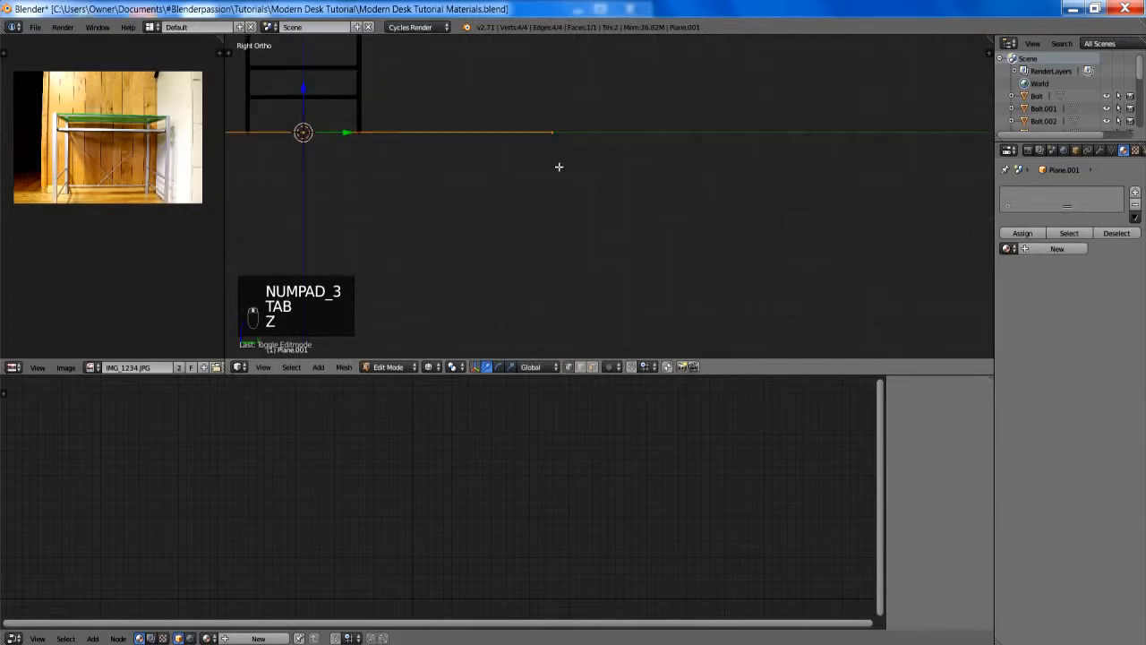
shift+middle_drag(558, 166, 609, 251)
key(a)
key(b)
drag(567, 145, 652, 251)
key(e)
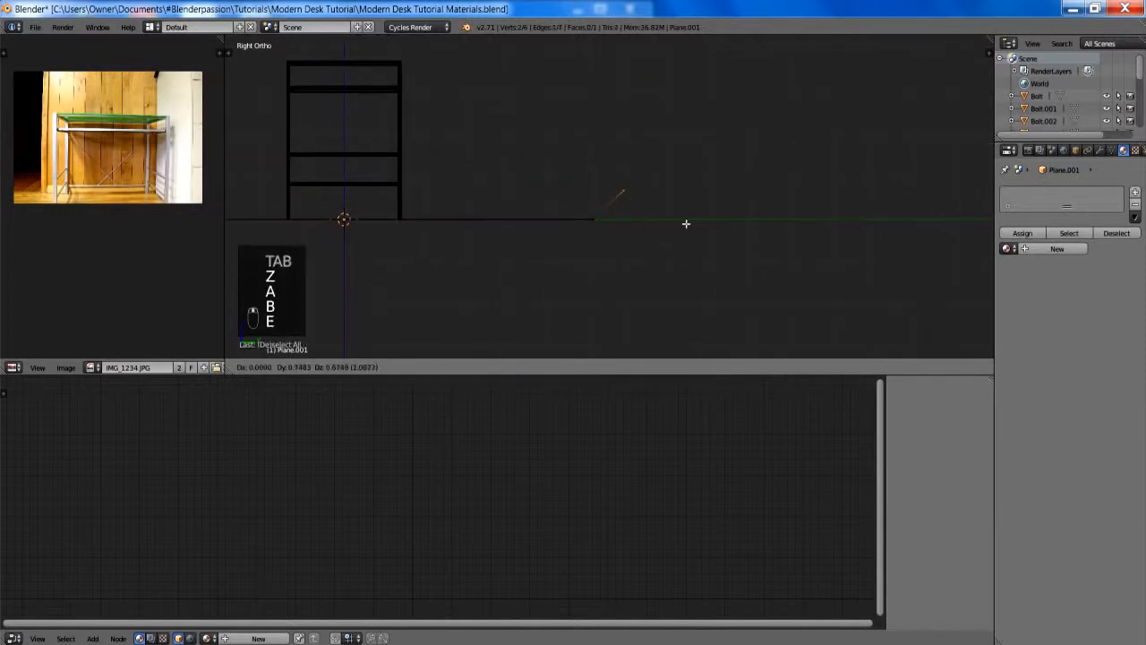
click(688, 221)
- Extrude the floor plane's rear edge five more times, steepening each segment into a tall curved backdrop behind the desk
key(e)
click(735, 163)
key(e)
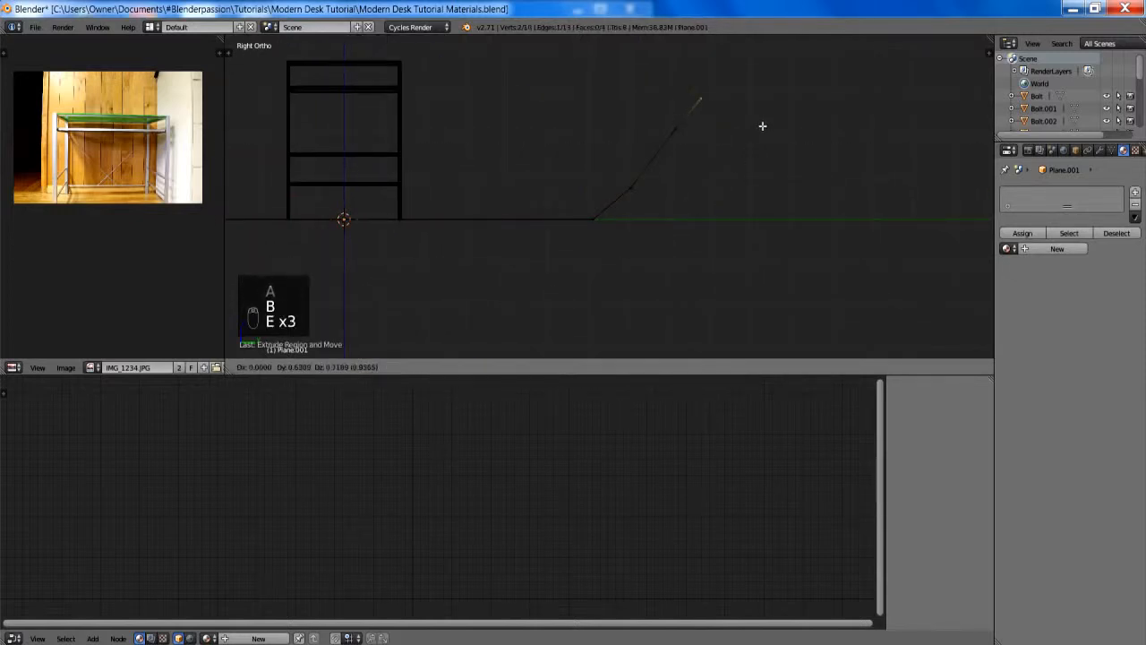
click(765, 98)
shift+middle_drag(757, 126, 730, 299)
key(e)
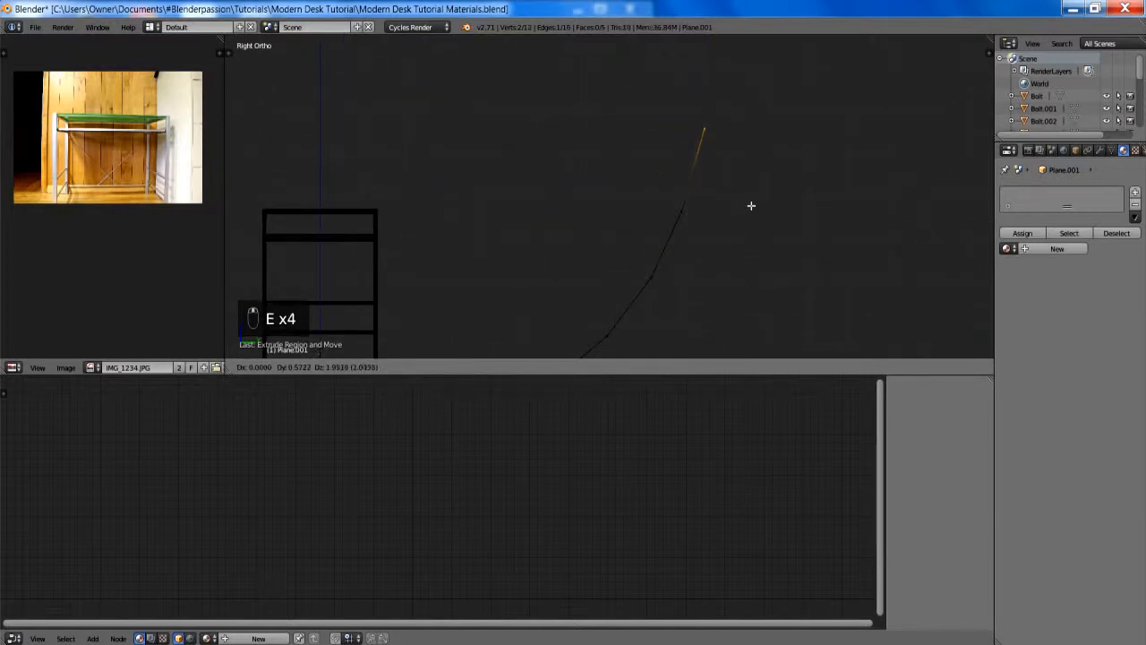
click(755, 197)
key(e)
click(776, 81)
scroll(773, 92, down, 3)
key(e)
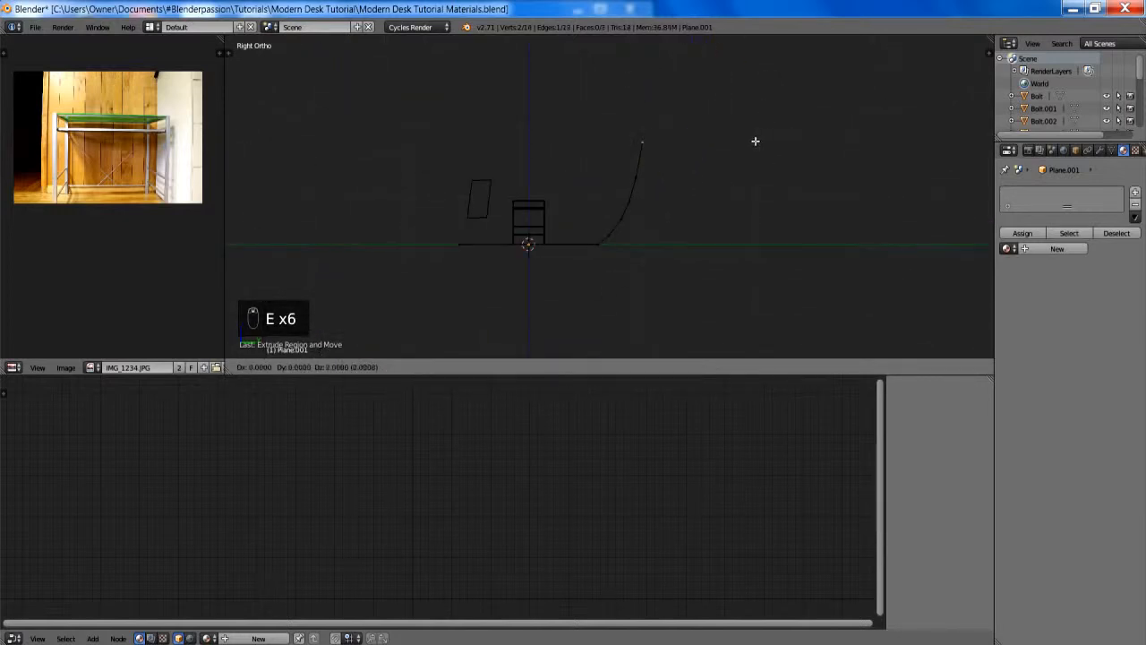
click(752, 74)
scroll(634, 194, down, 3)
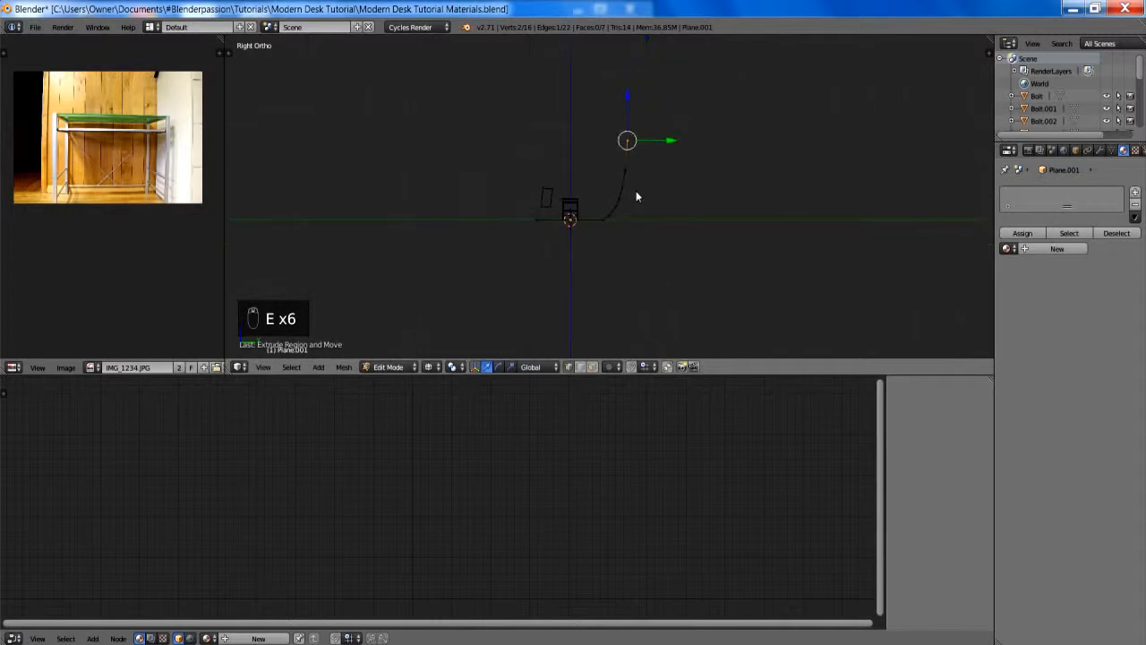
- Return to Object Mode in solid shading and give the backdrop a level 2 Subdivision Surface modifier
key(Tab)
middle_drag(635, 195, 736, 263)
key(z)
scroll(716, 250, up, 3)
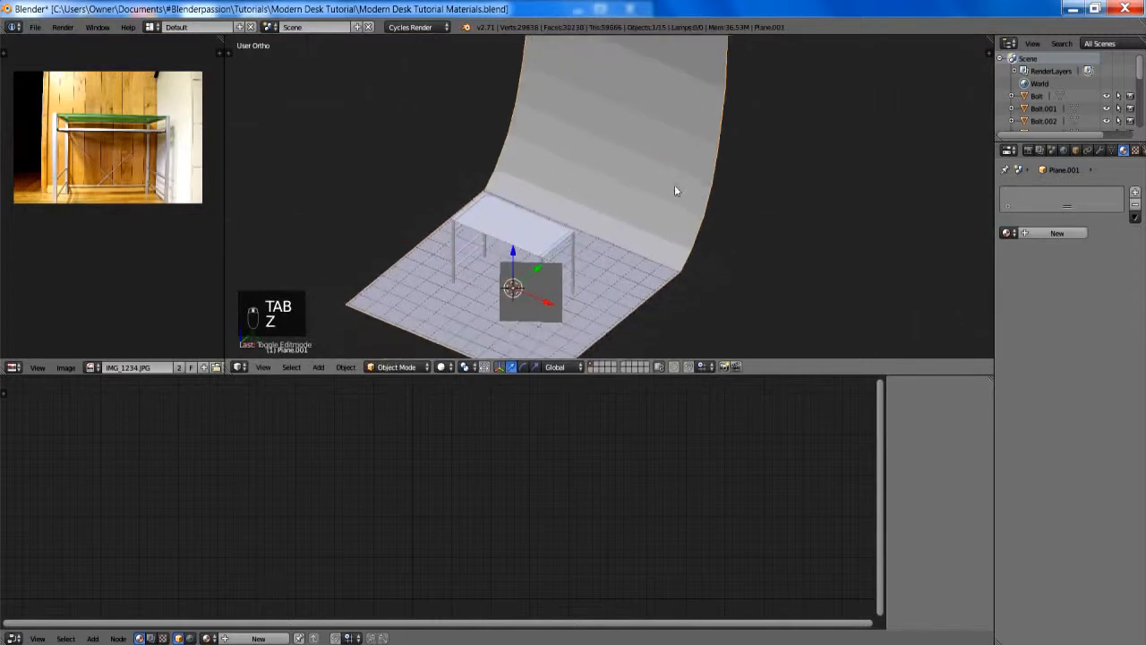
scroll(671, 170, down, 1)
middle_drag(668, 157, 668, 217)
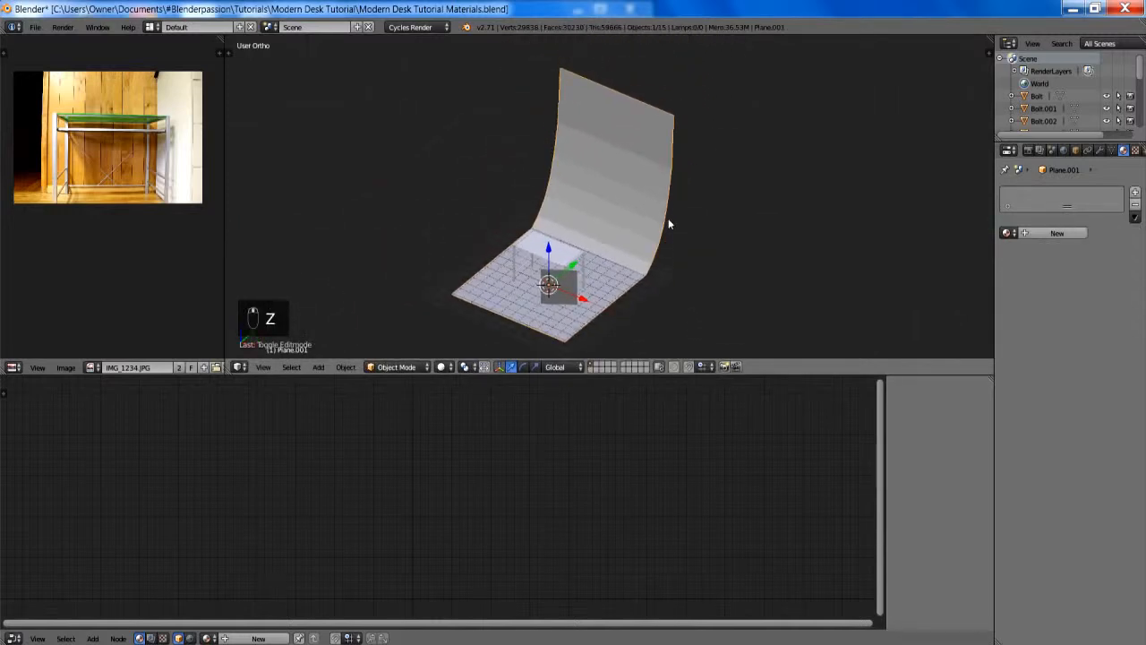
key(ctrl+2)
- Add holding loop cuts near the backdrop's front edge, near its floor bend and near its upper edge
key(Tab)
key(ctrl+r)
click(624, 297)
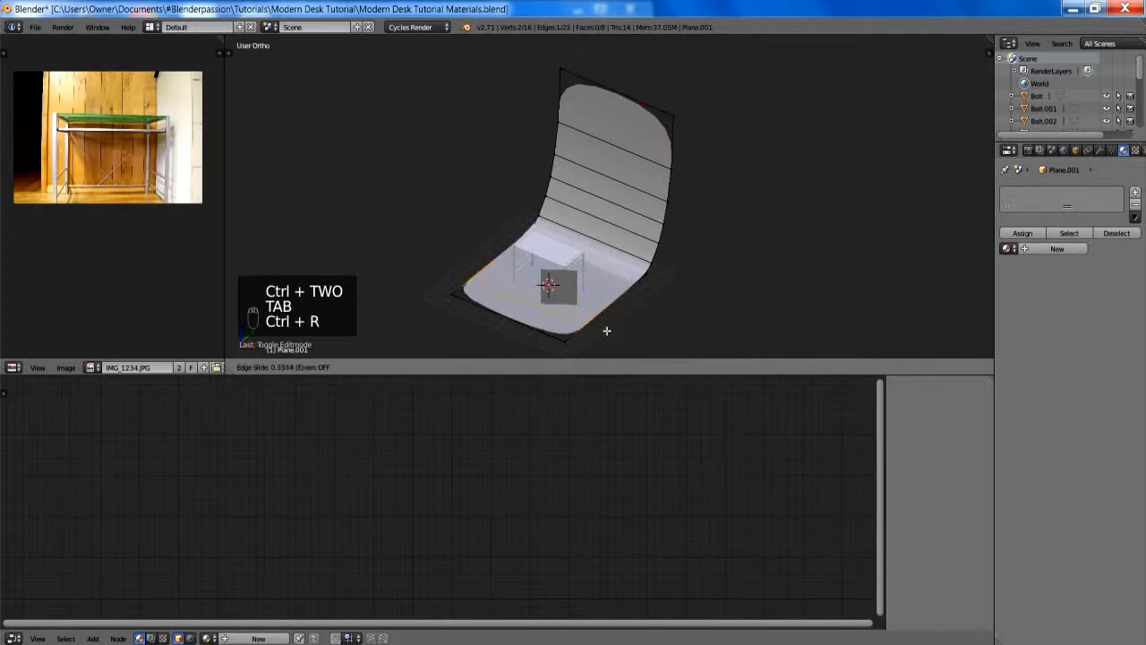
click(601, 338)
key(ctrl+r)
click(621, 296)
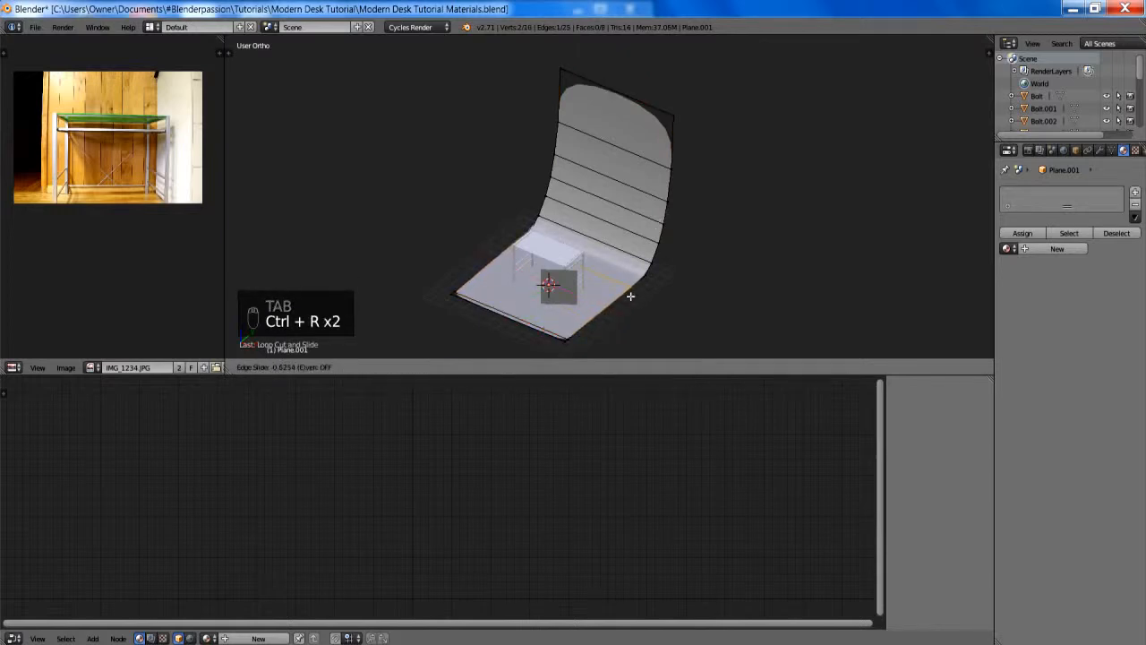
click(634, 294)
key(ctrl+r)
click(683, 122)
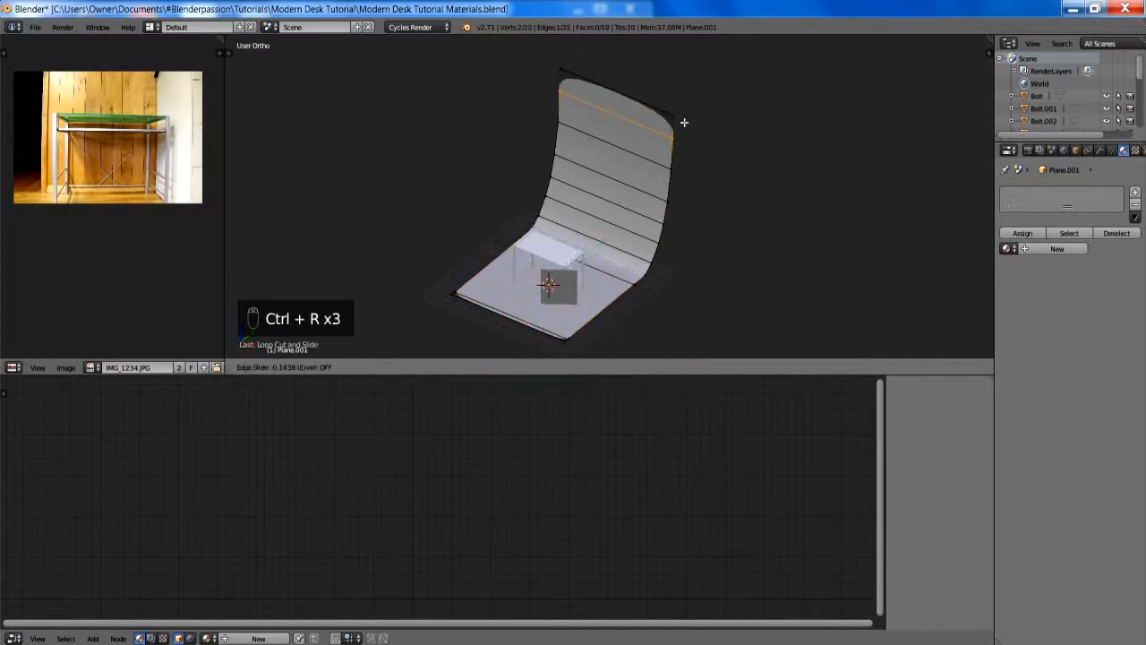
click(687, 114)
key(Tab)
- Apply Shade Smooth to the curved backdrop
key(space)
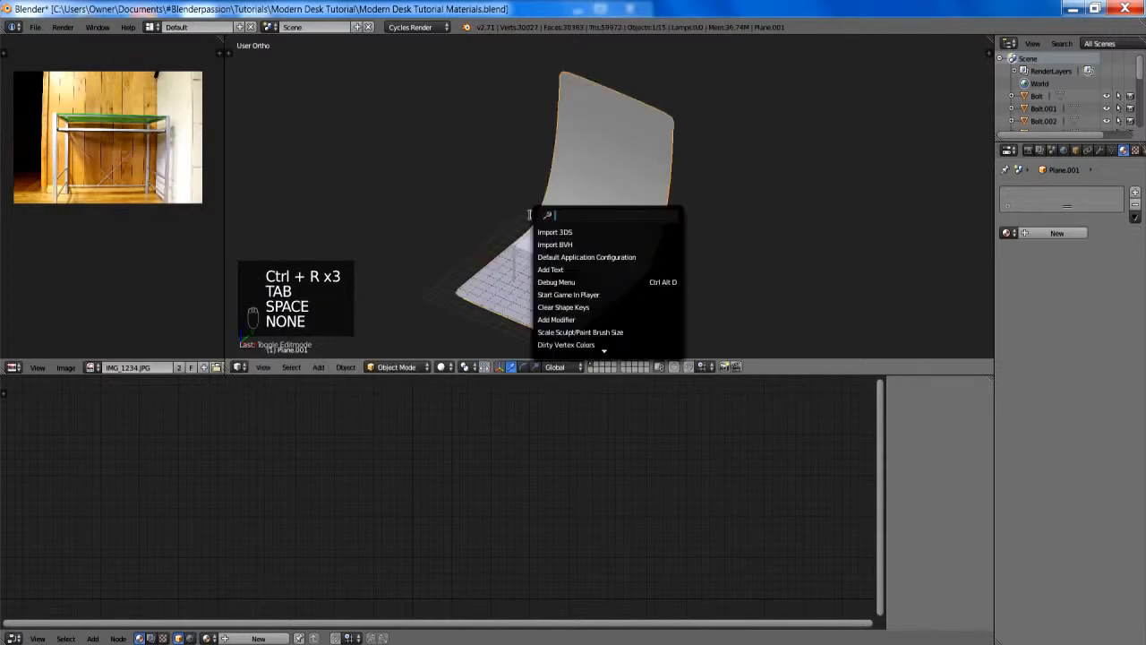
text(shade)
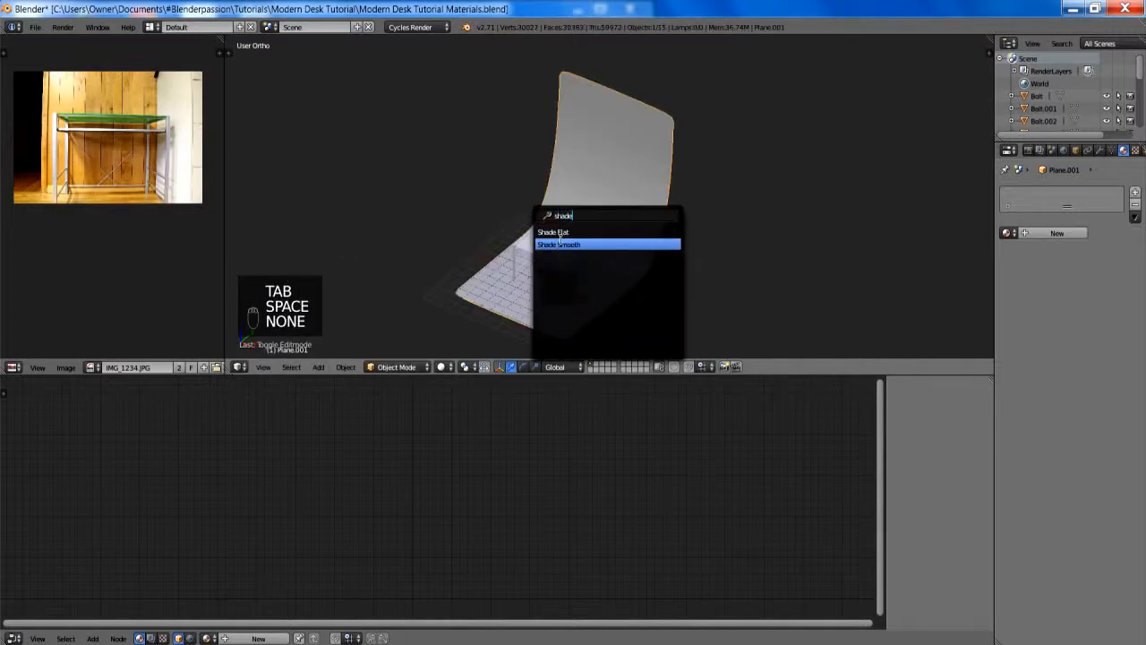
click(559, 244)
- Widen the backdrop to an X scale of about 11.9 and rotate it to about 35° around Z
key(r)
key(z)
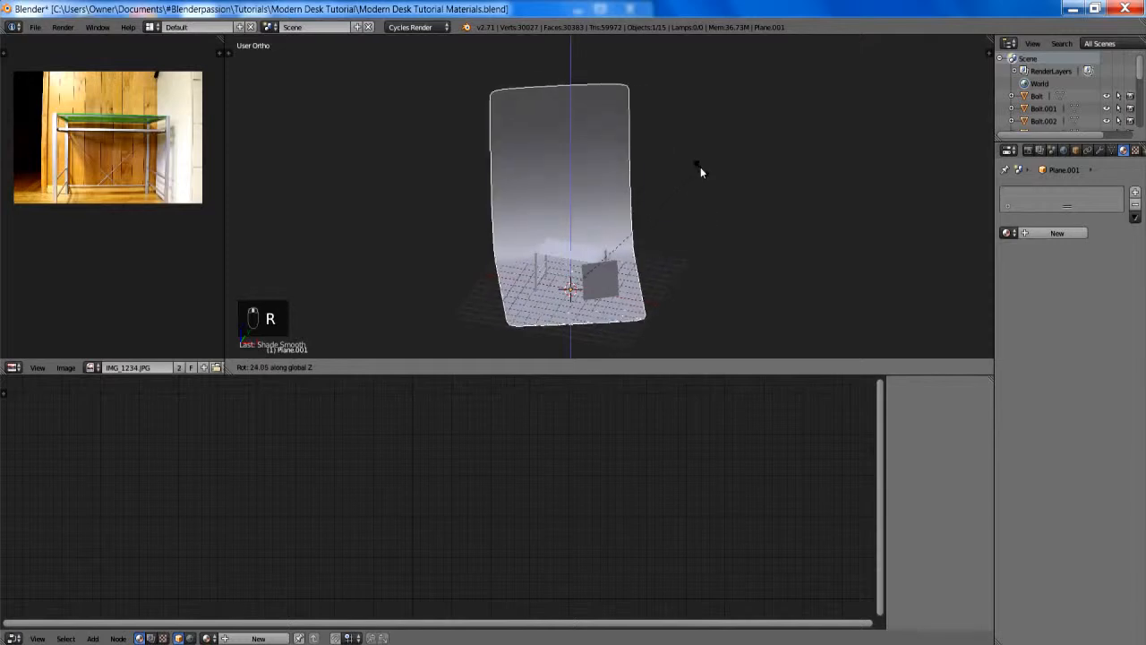
click(695, 143)
key(s)
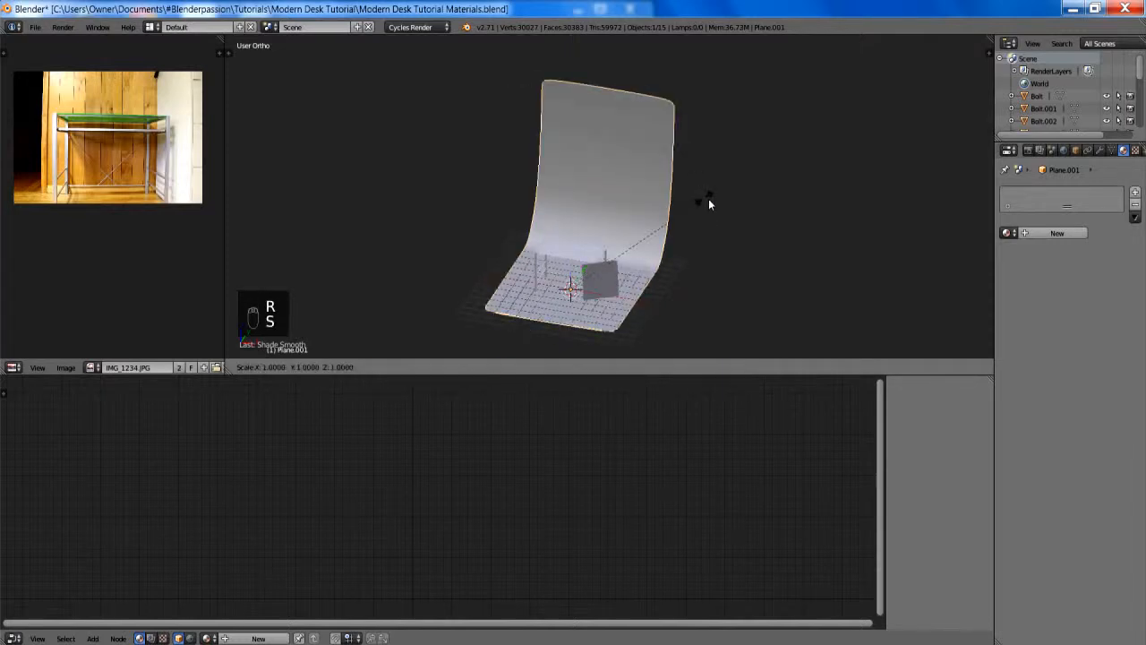
key(x)
click(795, 225)
key(r)
key(z)
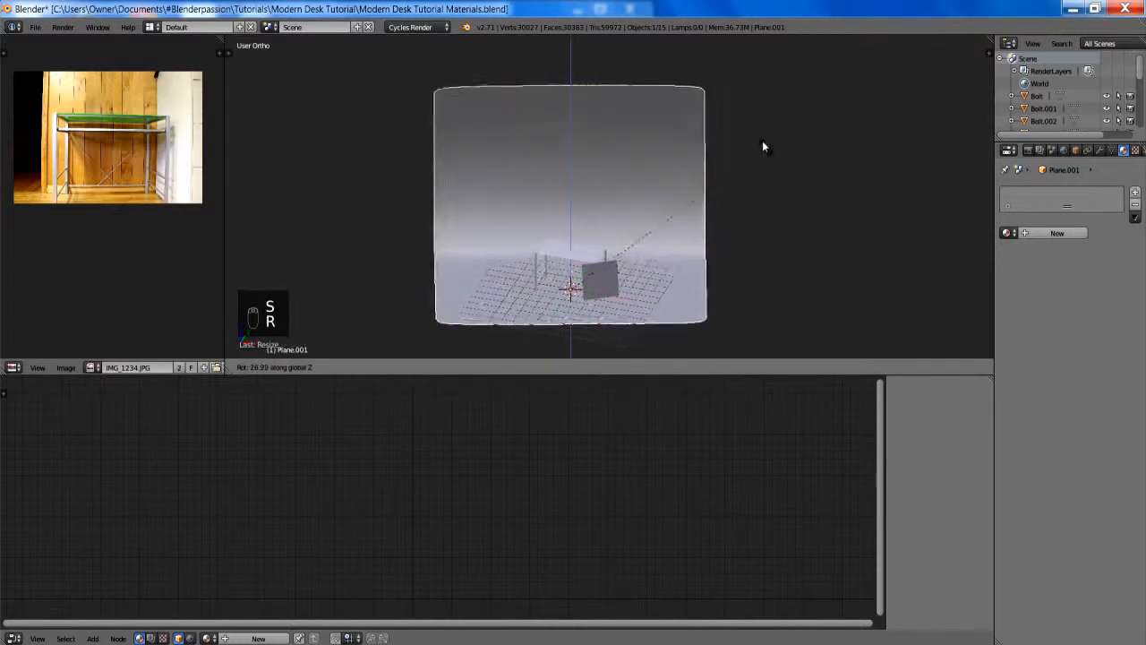
click(725, 95)
scroll(699, 128, up, 4)
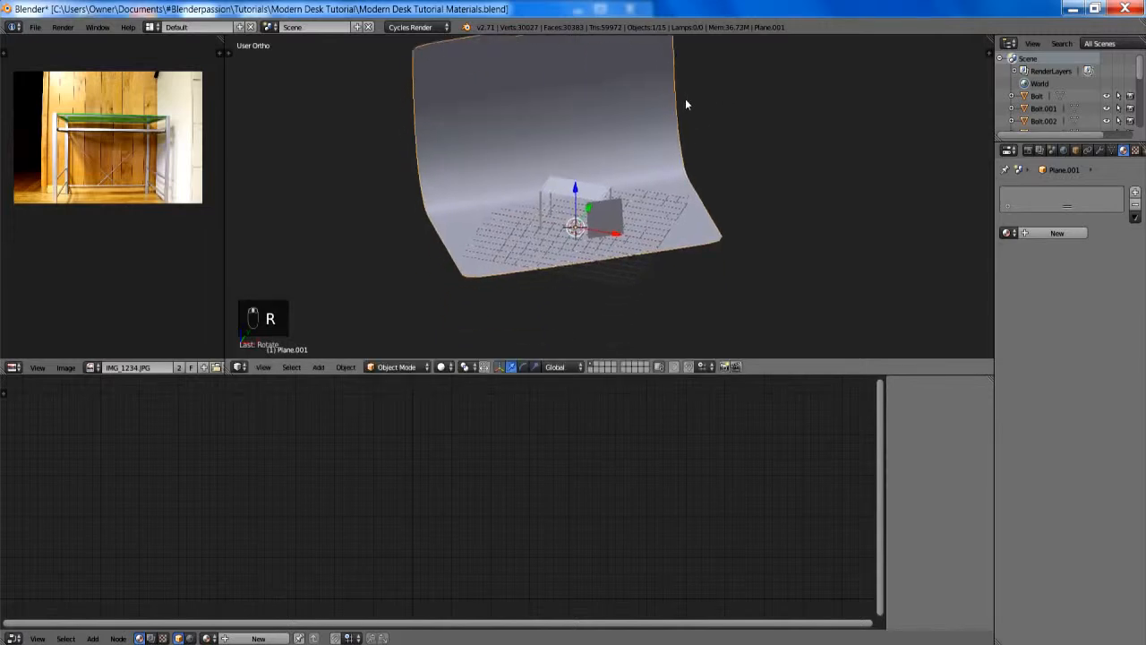
- Add a camera at the origin and frame the desk in the viewport
key(shift+a)
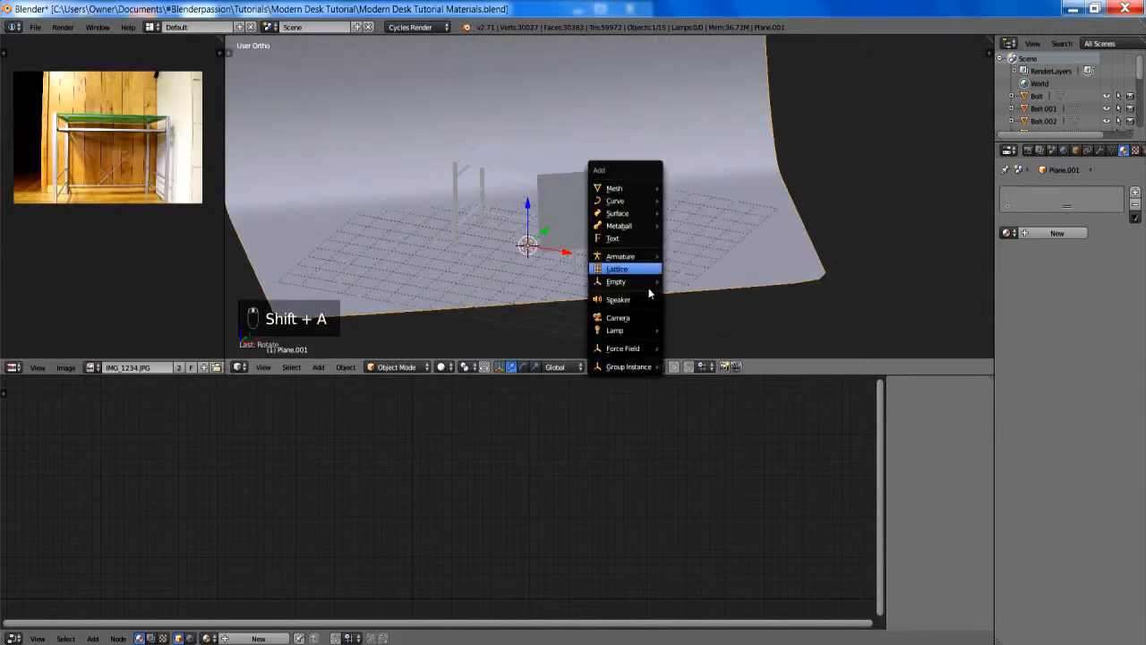
click(634, 318)
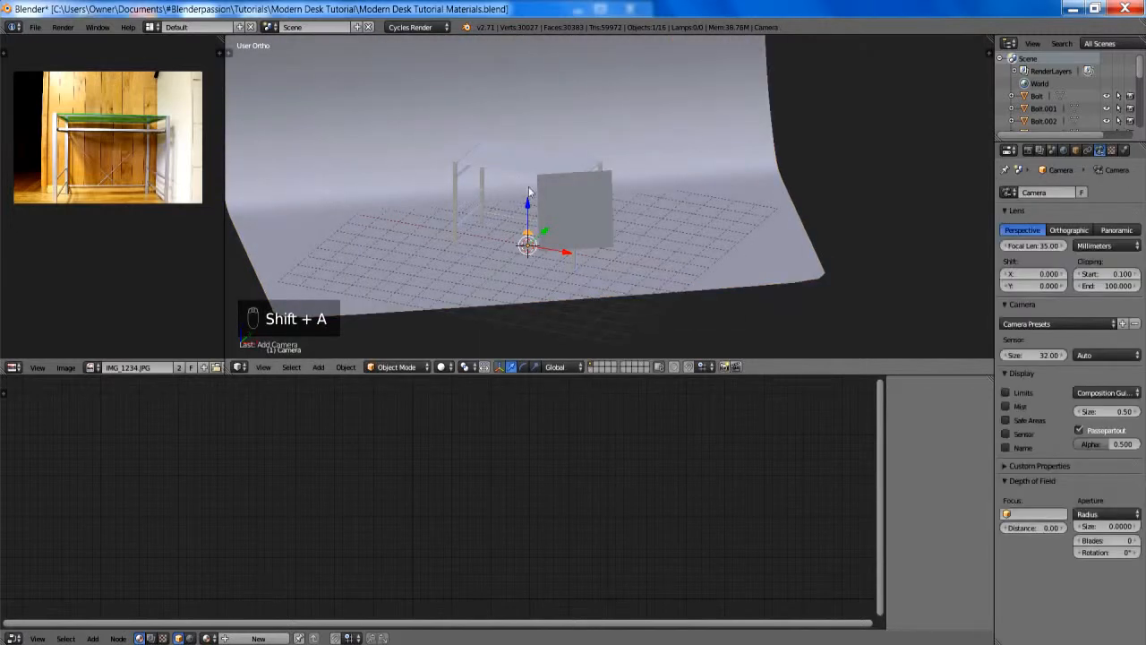
shift+middle_drag(528, 188, 630, 197)
scroll(632, 202, up, 5)
middle_drag(650, 258, 619, 224)
scroll(619, 222, down, 1)
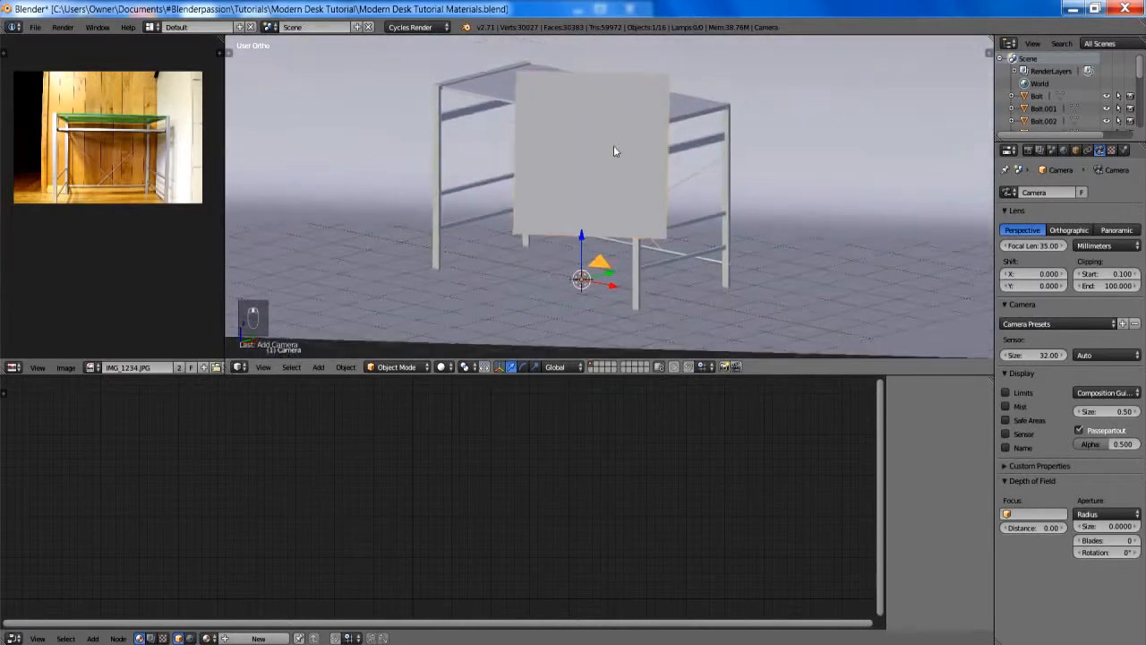
- Set the light plane's maximum draw type to Wire and deselect it
right_click(613, 148)
click(1076, 150)
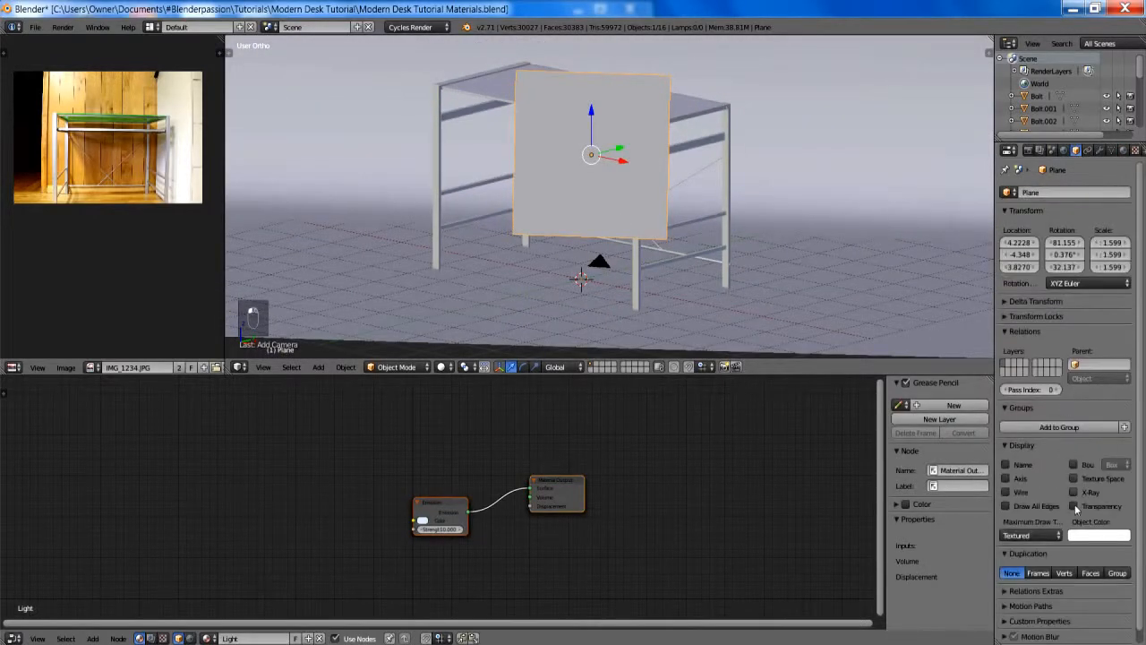
click(1042, 534)
click(1020, 497)
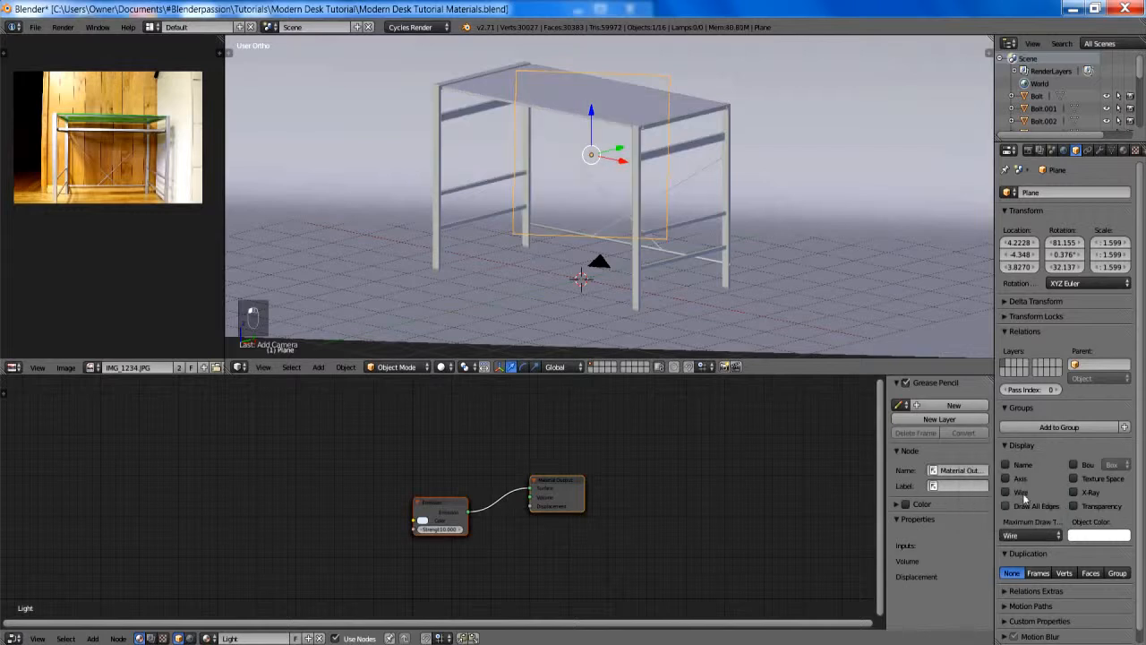
key(a)
- Align the camera to the current desk view and pull it back about 8 units along its local Z axis
mouse_move(704, 189)
middle_down()
mouse_move(692, 202)
mouse_move(706, 205)
middle_up()
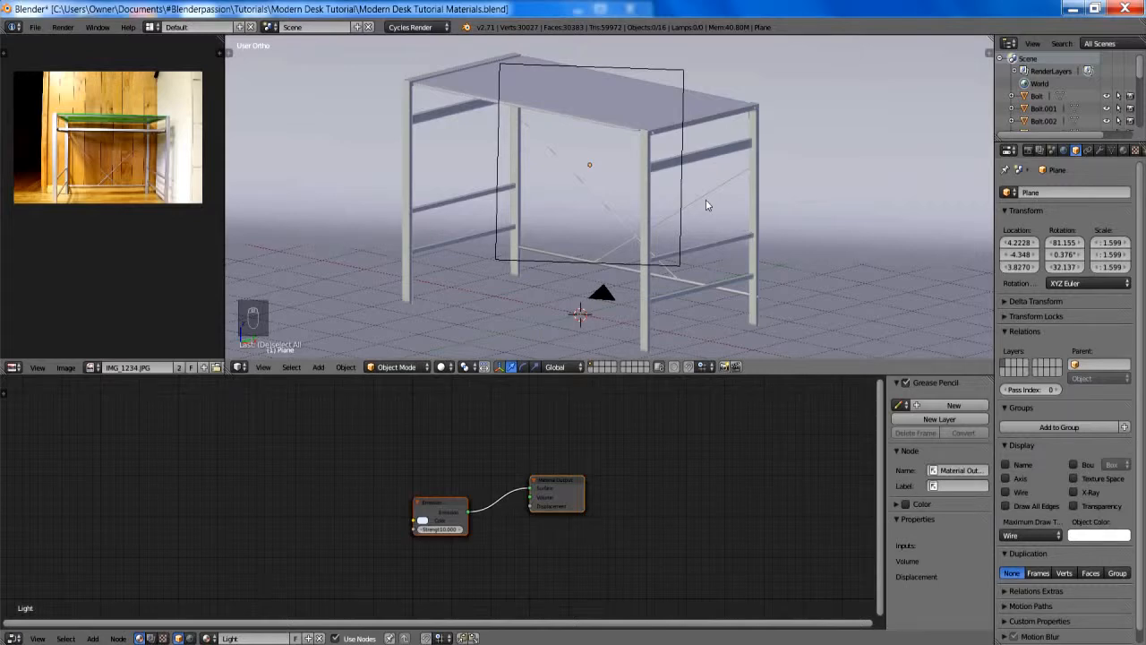
key(ctrl+alt+KP_0)
right_click(588, 85)
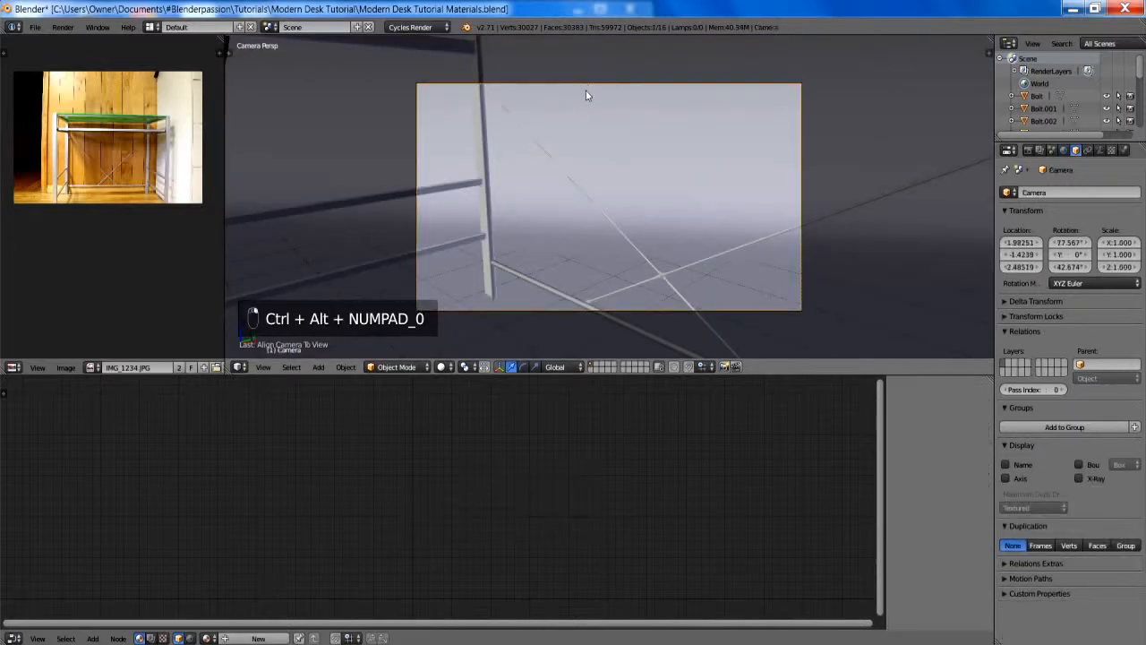
key(g)
key(z)
key(z)
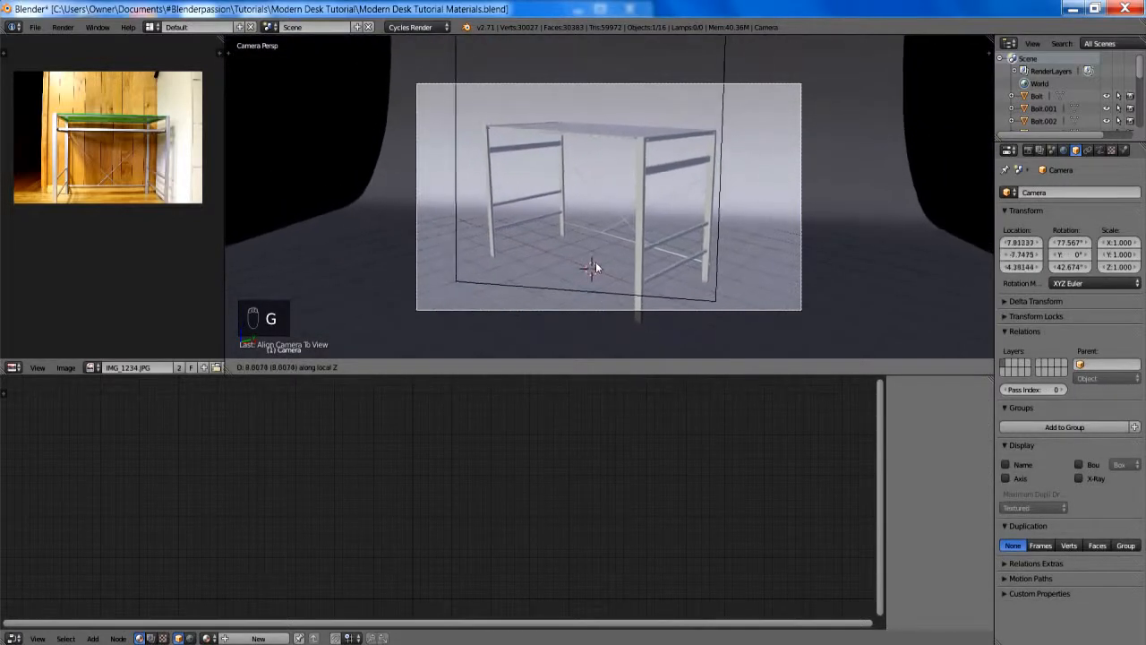
click(634, 185)
- Raise the camera to a Z location of about 6.03 and tilt it on its local X axis to about 70.8°
key(g)
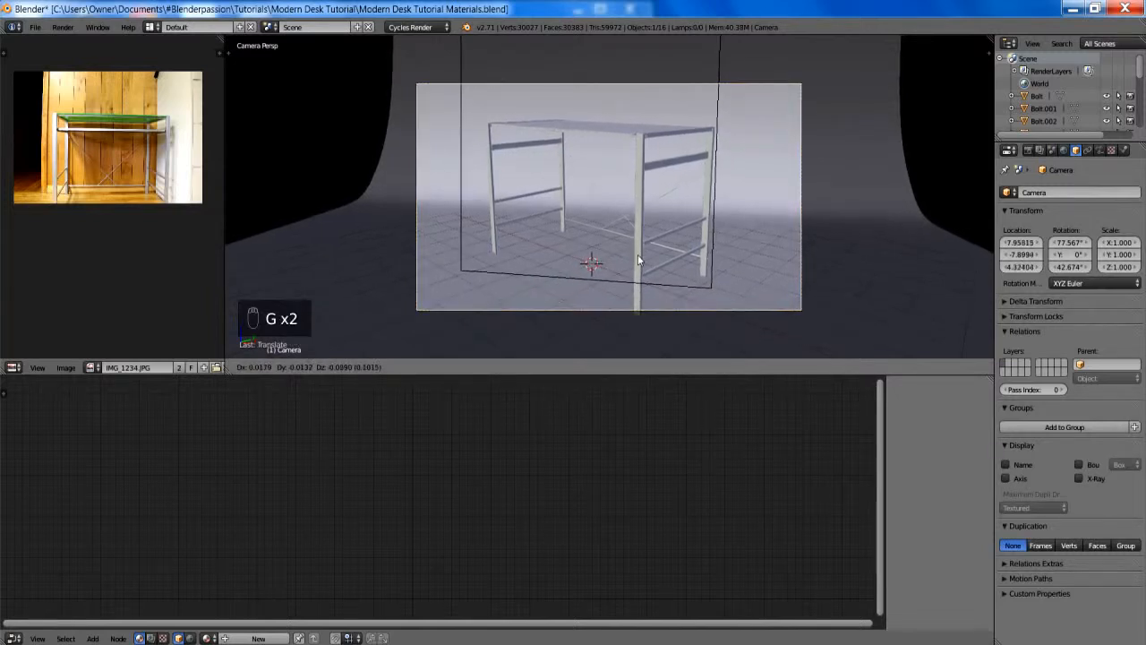
click(582, 257)
key(r)
key(x)
key(x)
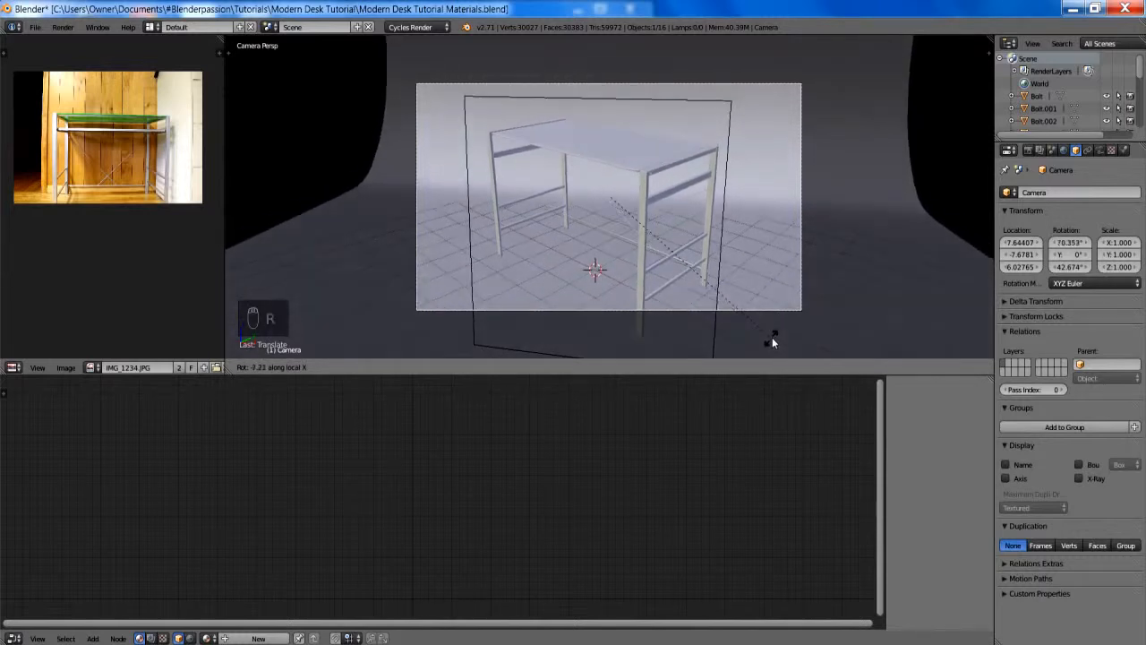
click(772, 337)
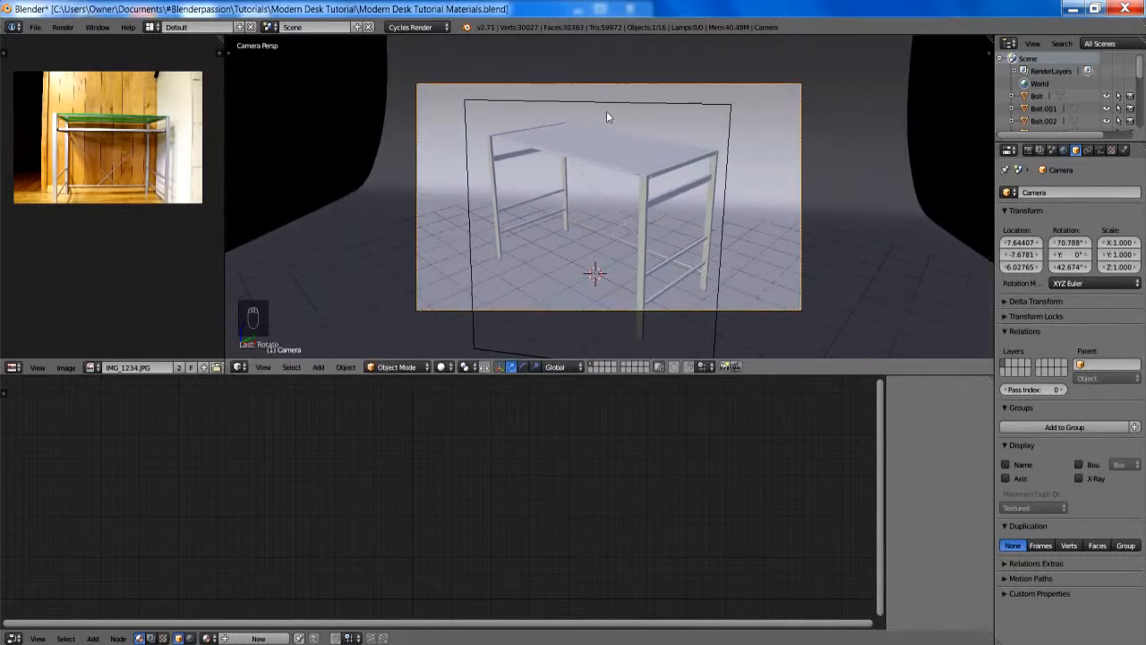
key(a)
- Select the light plane outside the camera view and open its Ray Visibility settings
scroll(602, 117, down, 4)
middle_drag(602, 117, 762, 171)
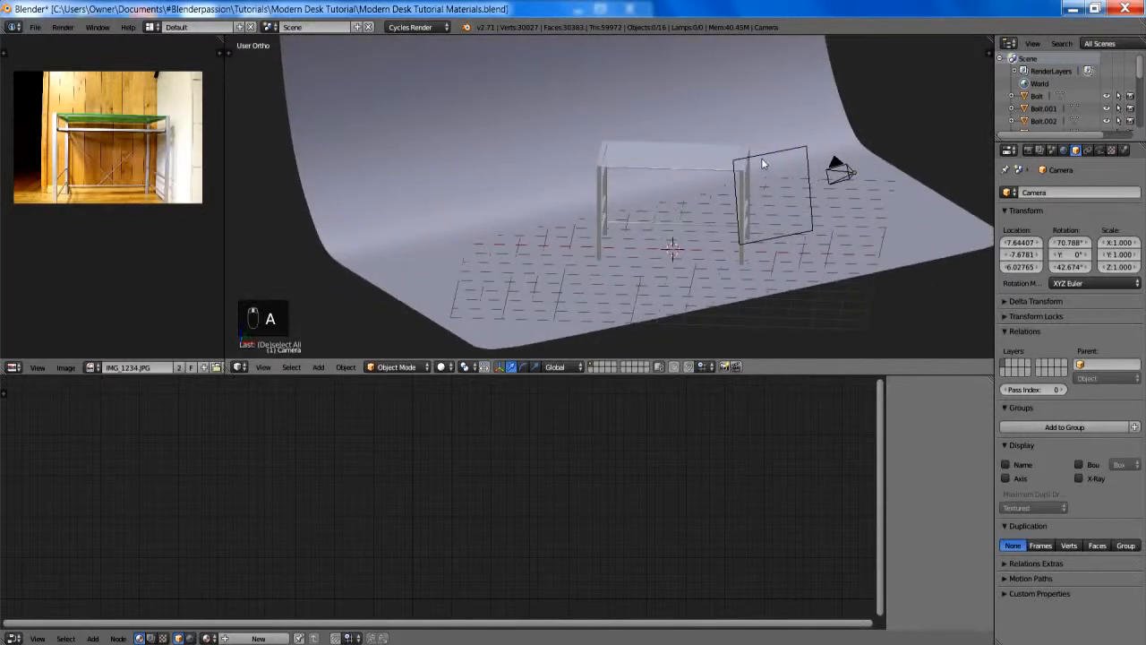
right_click(760, 161)
scroll(1078, 433, down, 1)
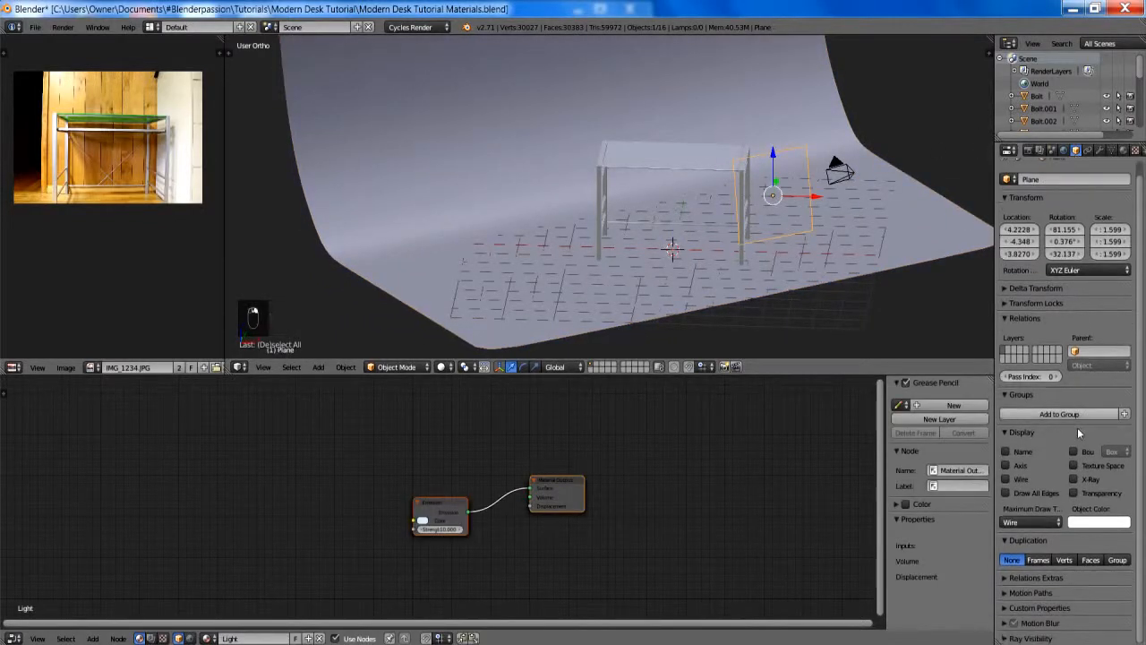
click(1030, 637)
scroll(1032, 624, down, 1)
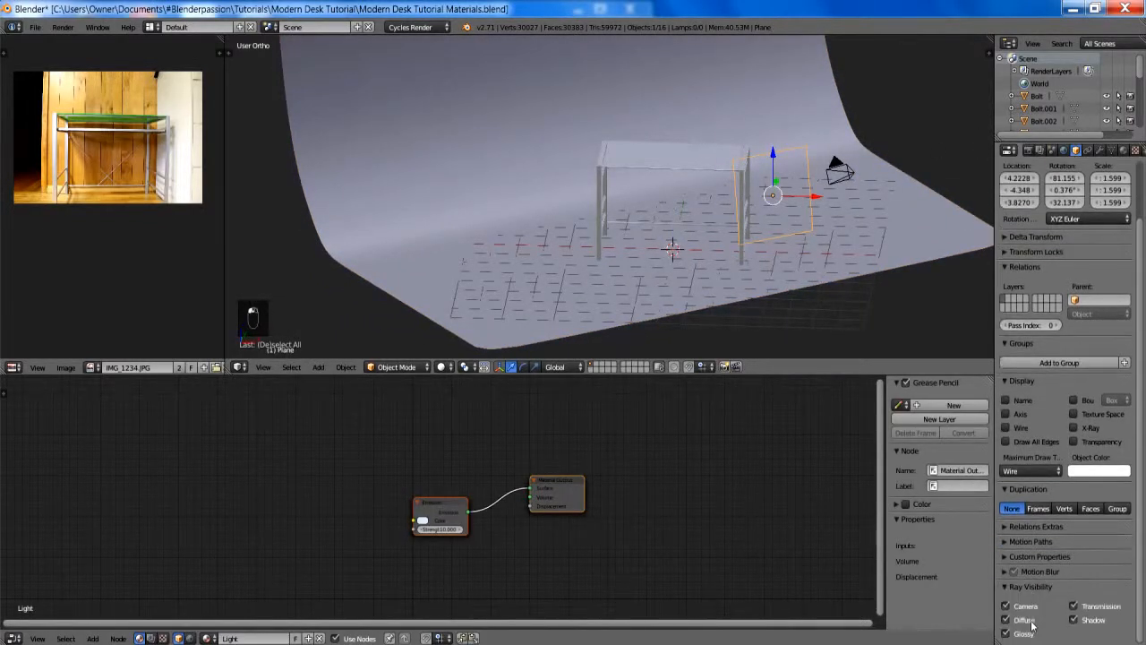
- Give the backdrop a new Diffuse BSDF material and view the scene through the camera
shift+middle_drag(817, 141, 750, 147)
scroll(792, 199, down, 2)
right_click(750, 149)
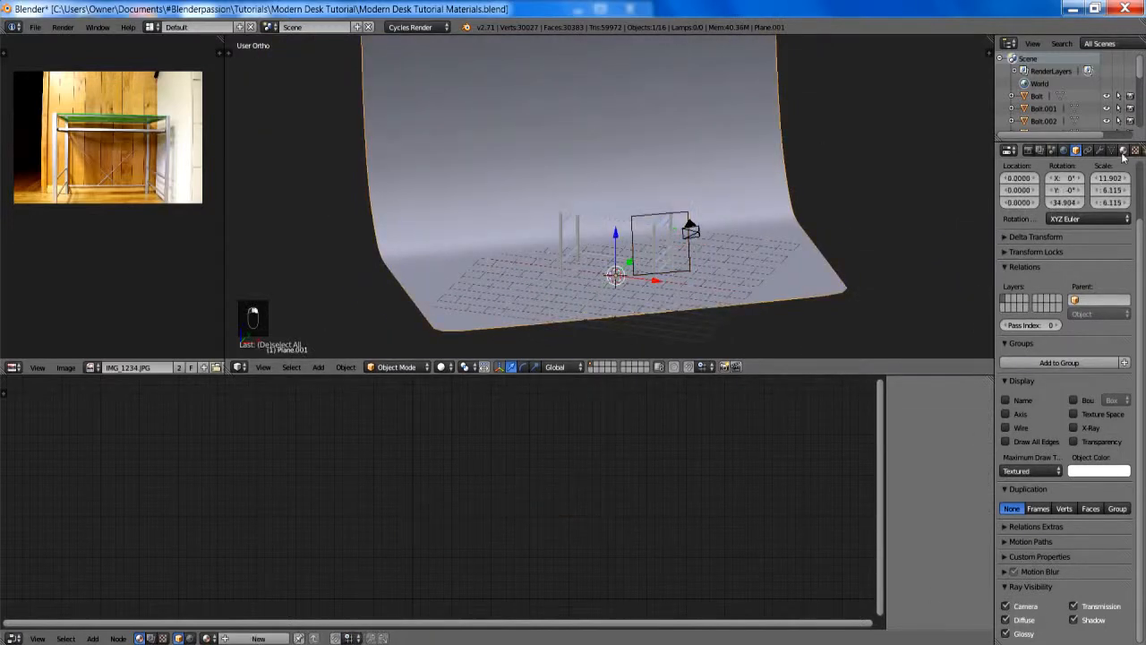
click(1123, 152)
click(1021, 230)
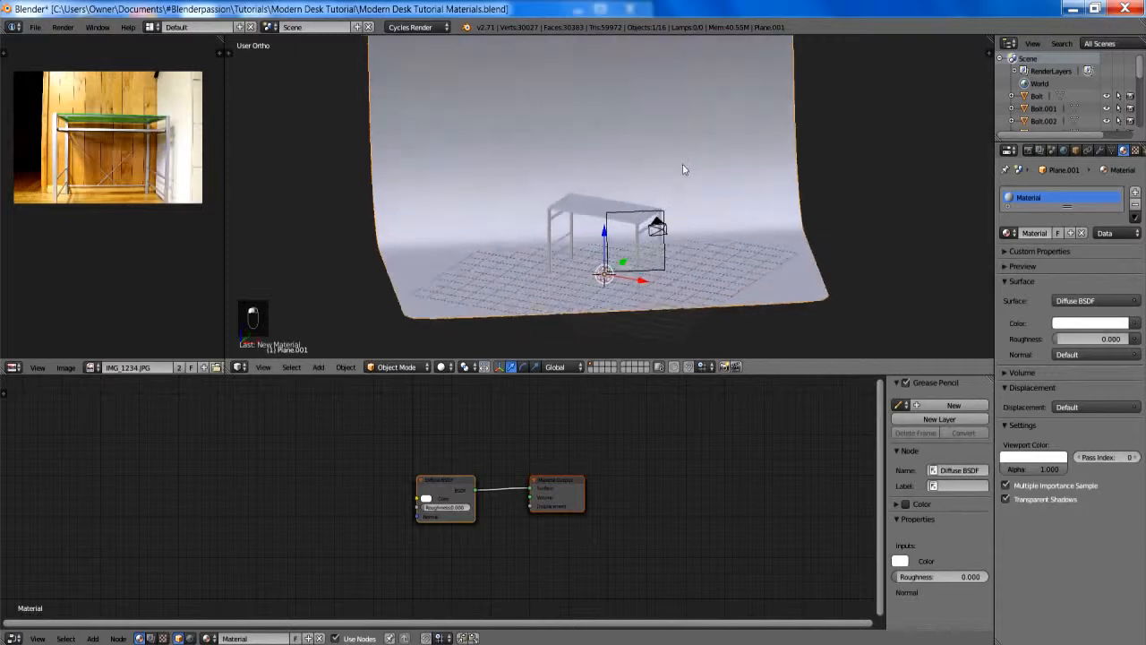
scroll(672, 169, up, 4)
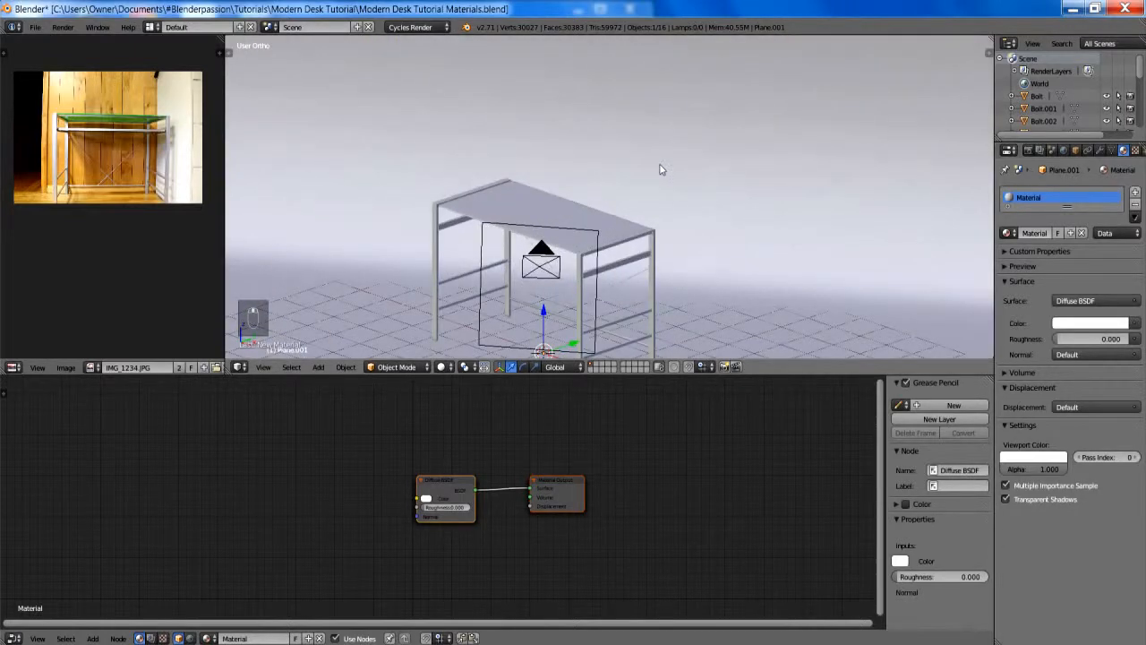
key(KP_0)
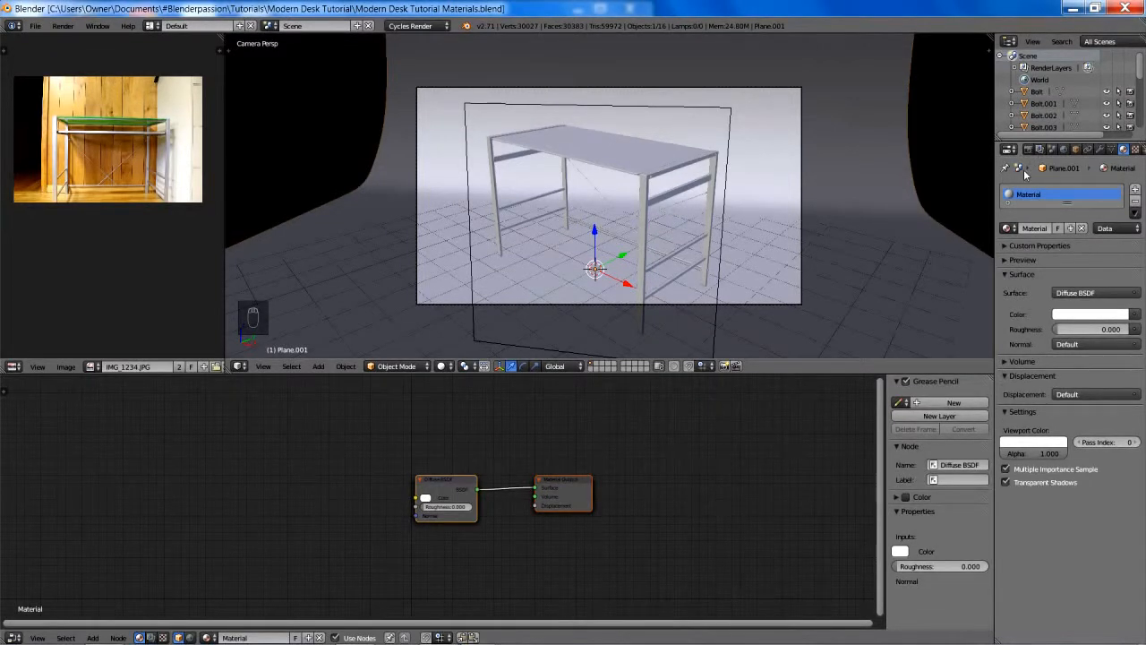
- Enable world nodes and use Park HDRI.hdr as the background's Environment Texture with Mirror Ball projection
click(1064, 149)
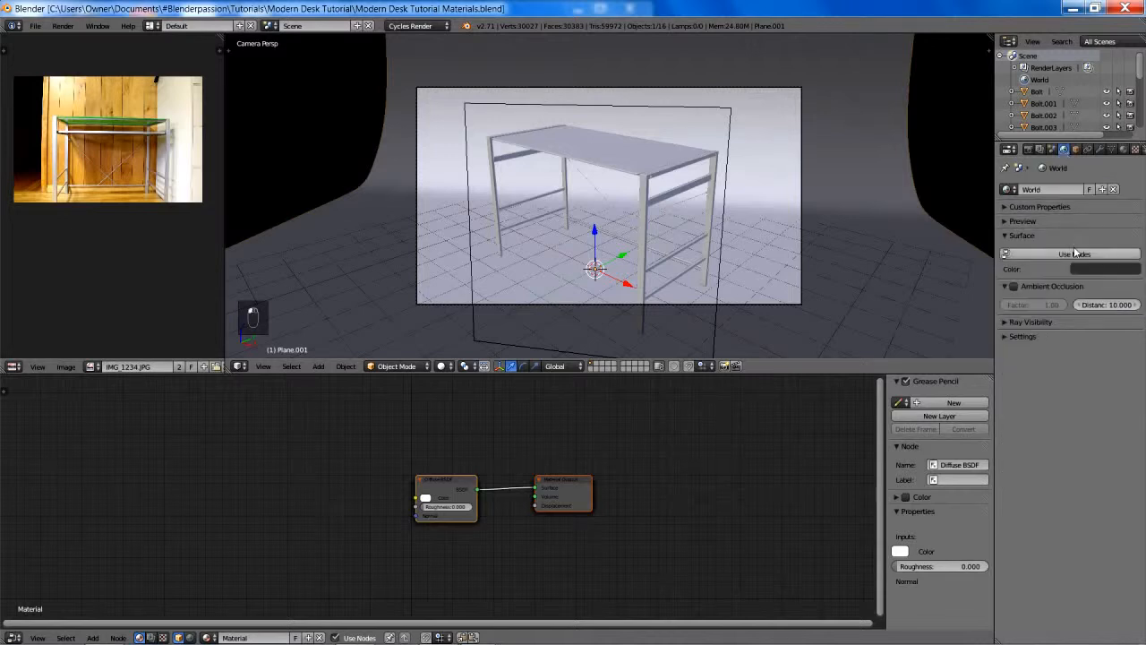
click(1074, 253)
click(1135, 276)
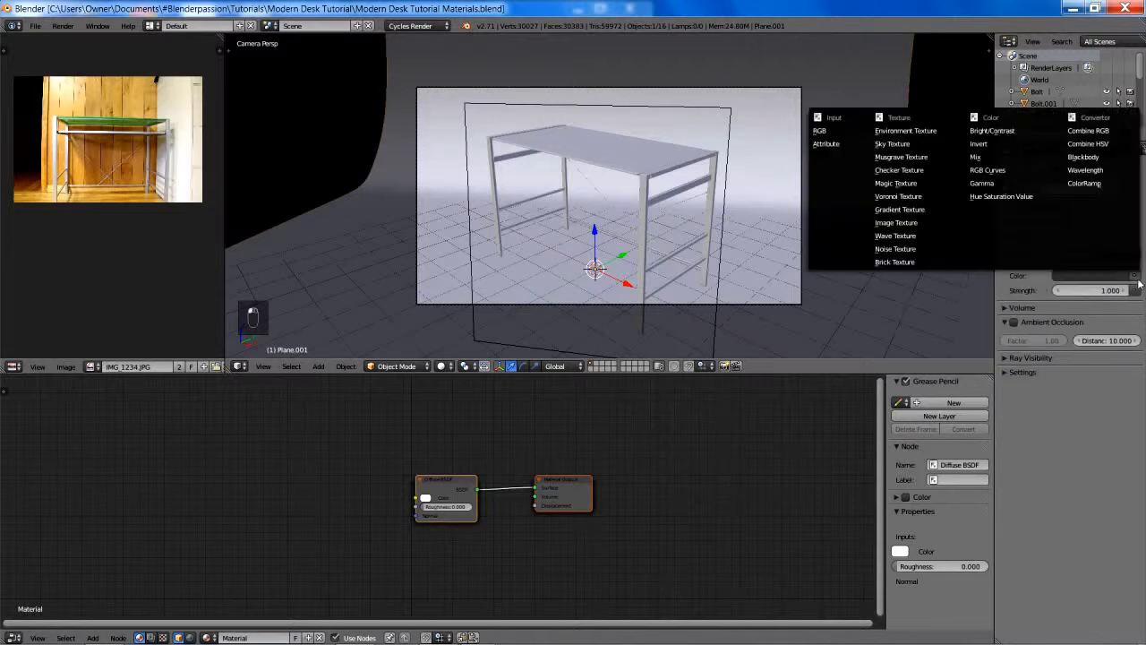
click(918, 131)
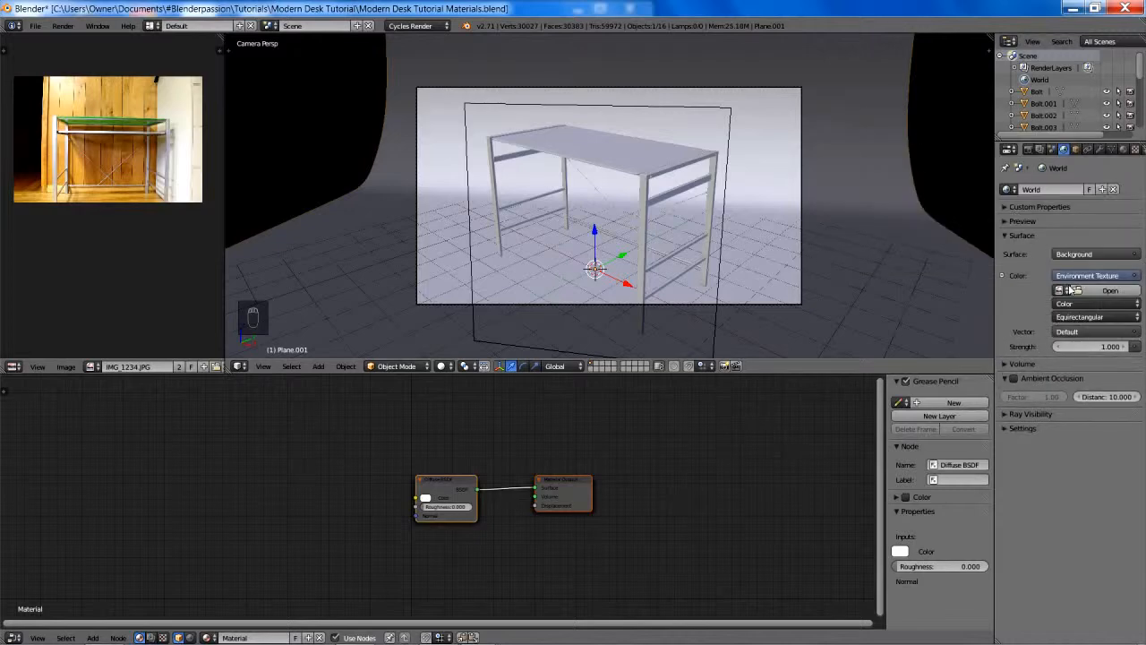
click(1060, 290)
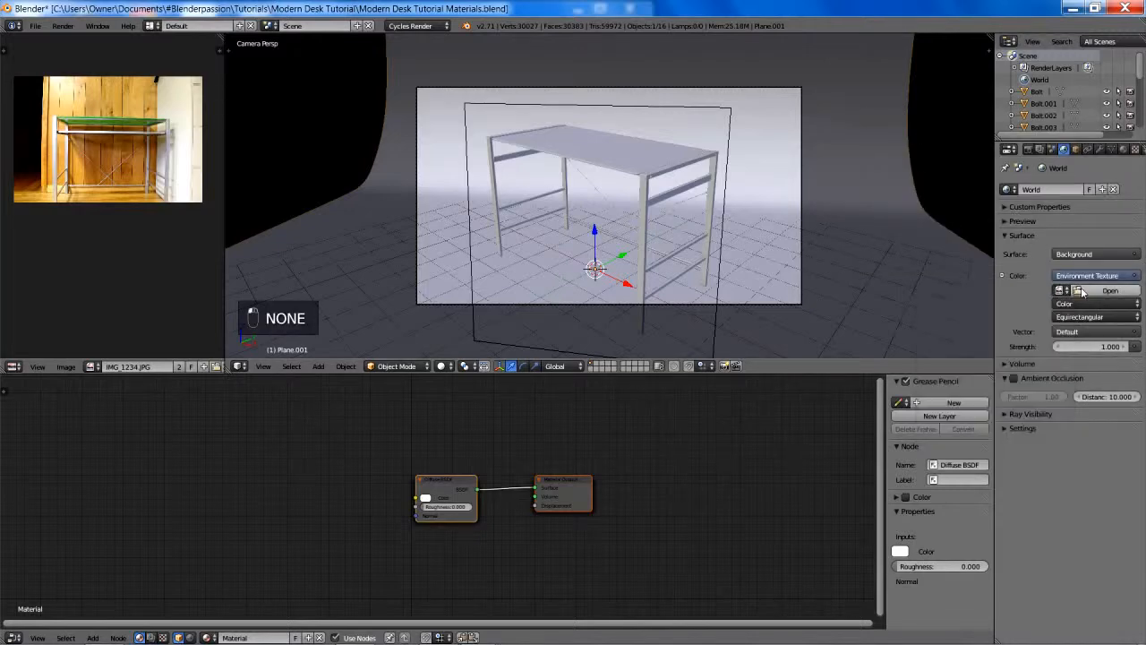
click(1081, 291)
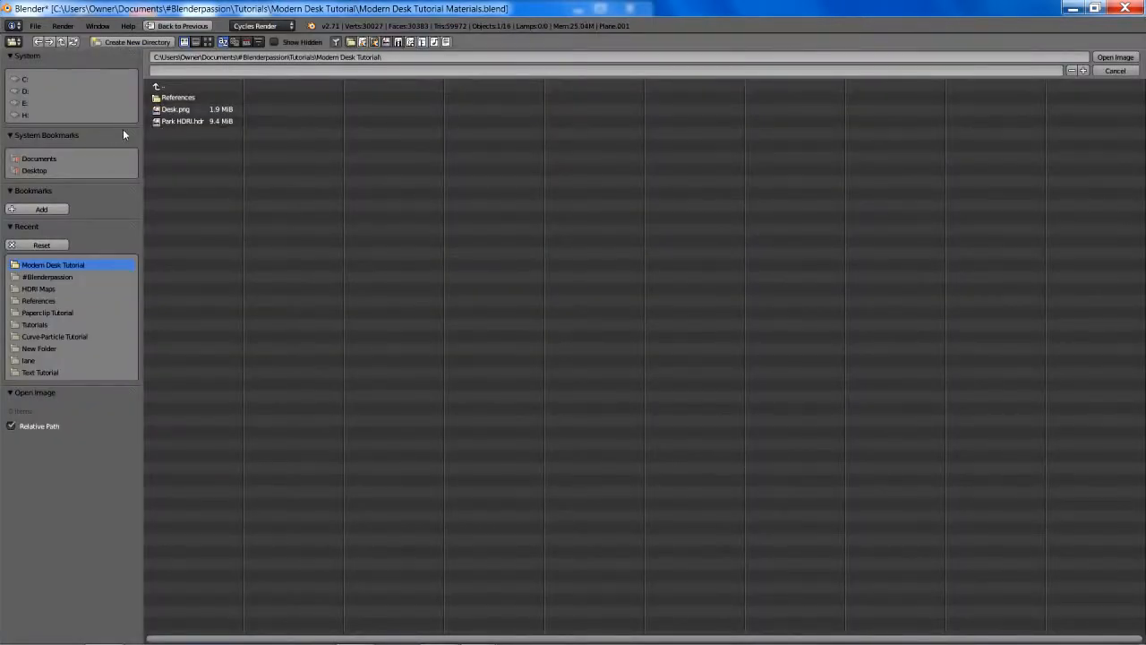
double_click(175, 121)
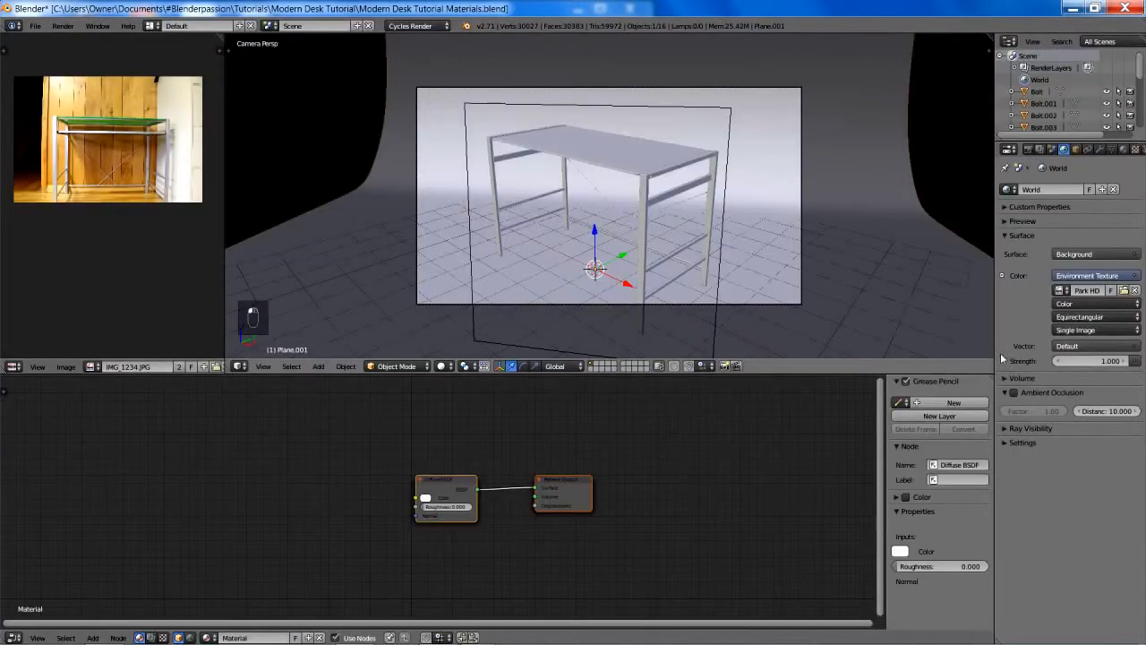
click(1071, 317)
click(1067, 289)
- Preview the desk's lighting in rendered shading, then return to solid shading and the camera view
middle_drag(801, 246, 780, 167)
scroll(813, 178, up, 2)
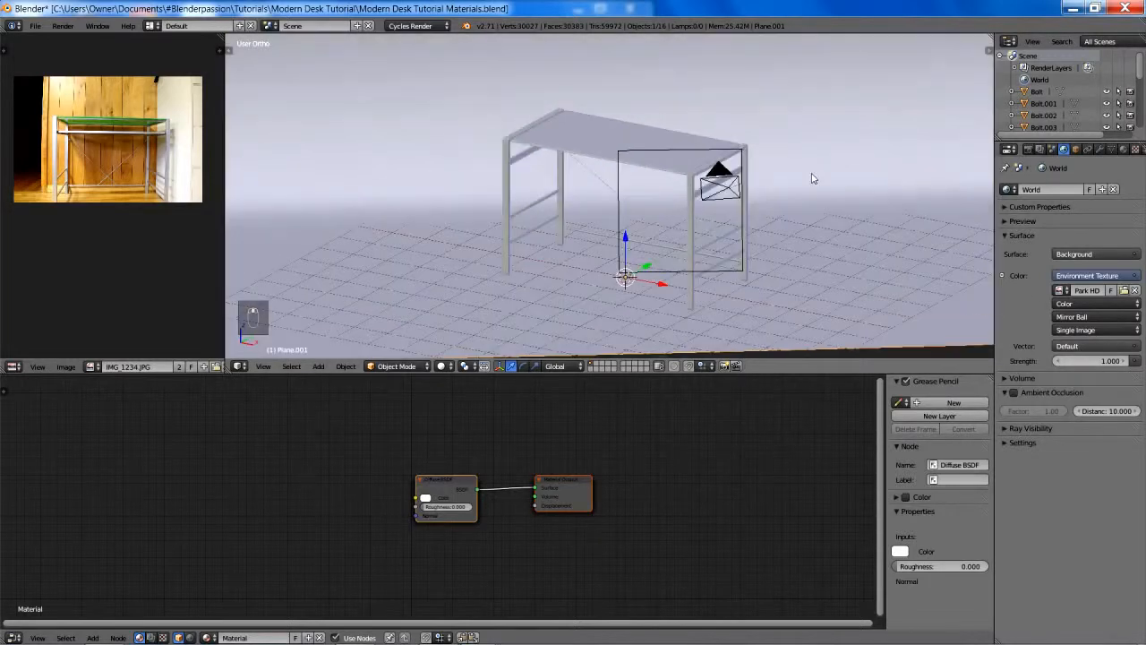
key(shift+z)
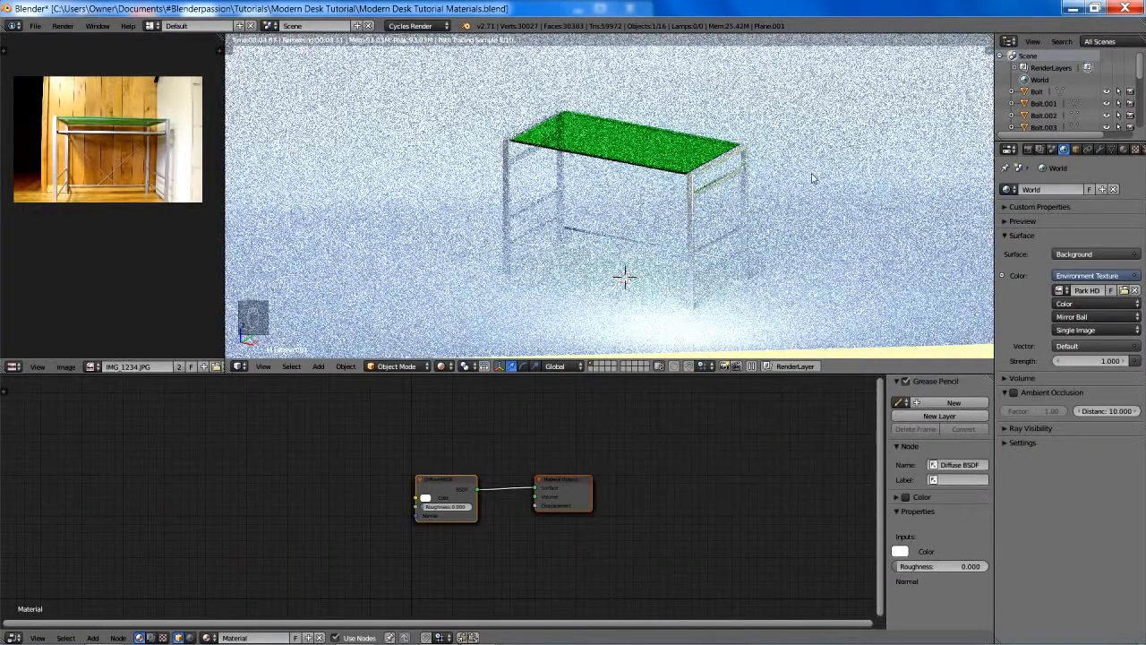
key(z)
key(z)
key(z)
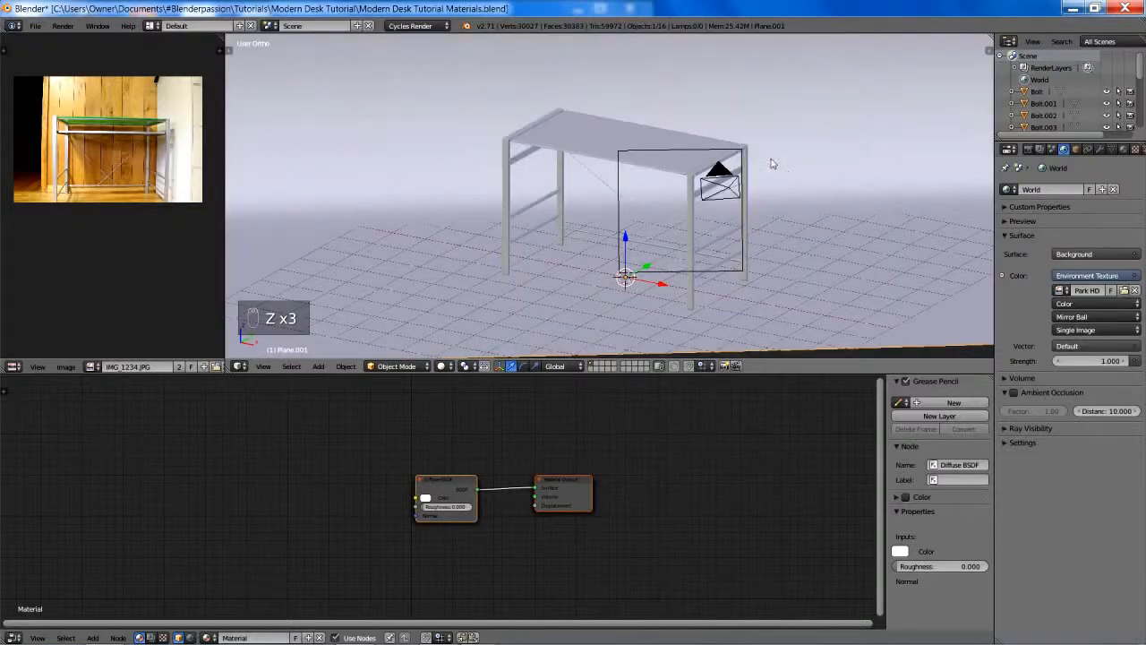
middle_drag(773, 164, 747, 150)
key(KP_0)
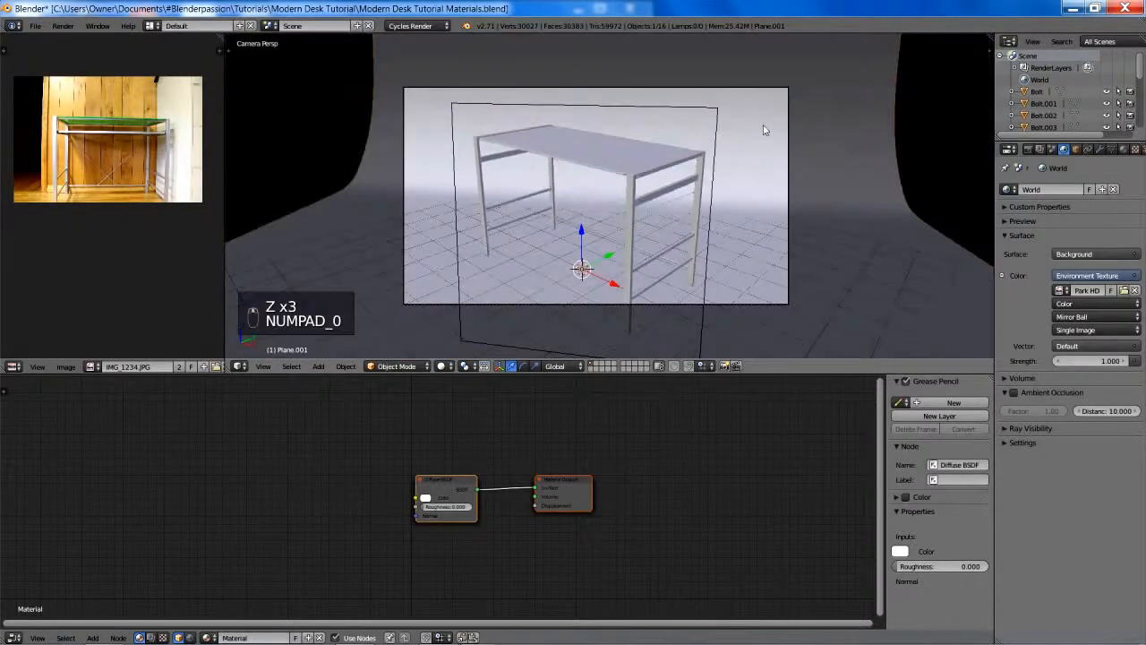
- Set the render device to GPU Compute and the PNG output compression to 100%
click(1029, 149)
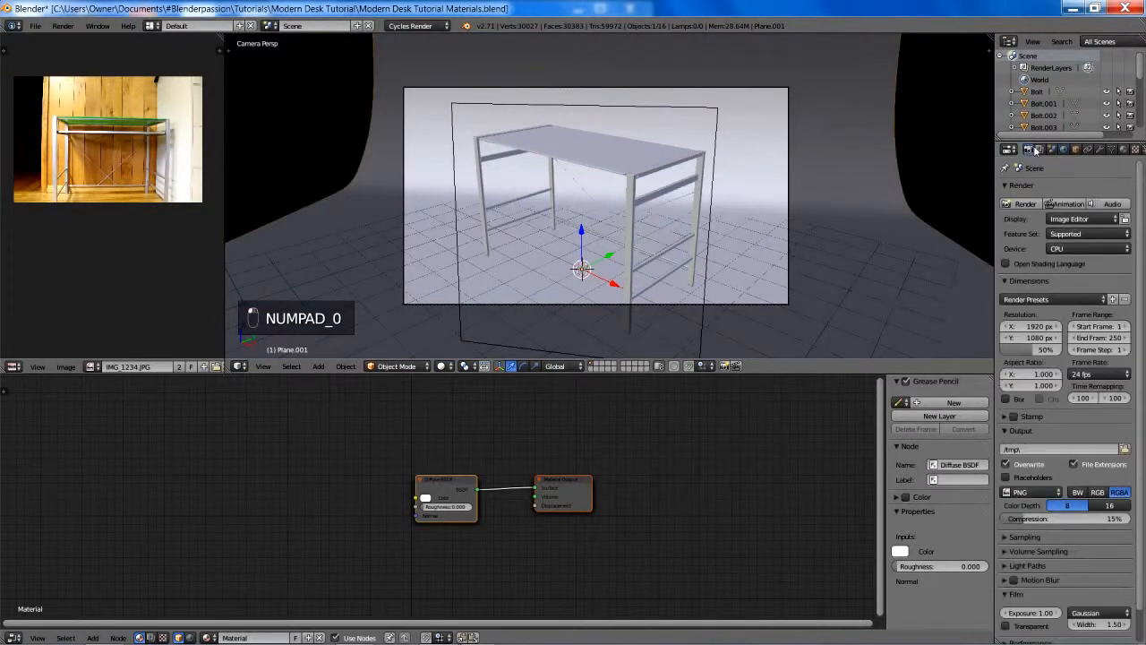
click(1072, 251)
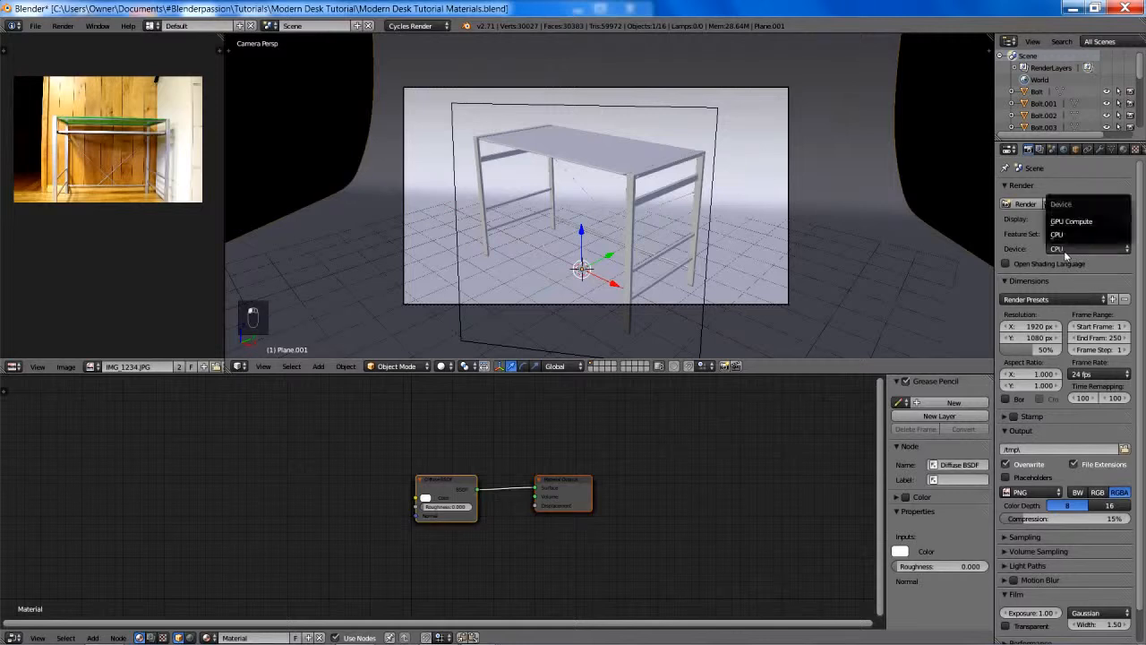
click(1061, 222)
scroll(1039, 333, down, 2)
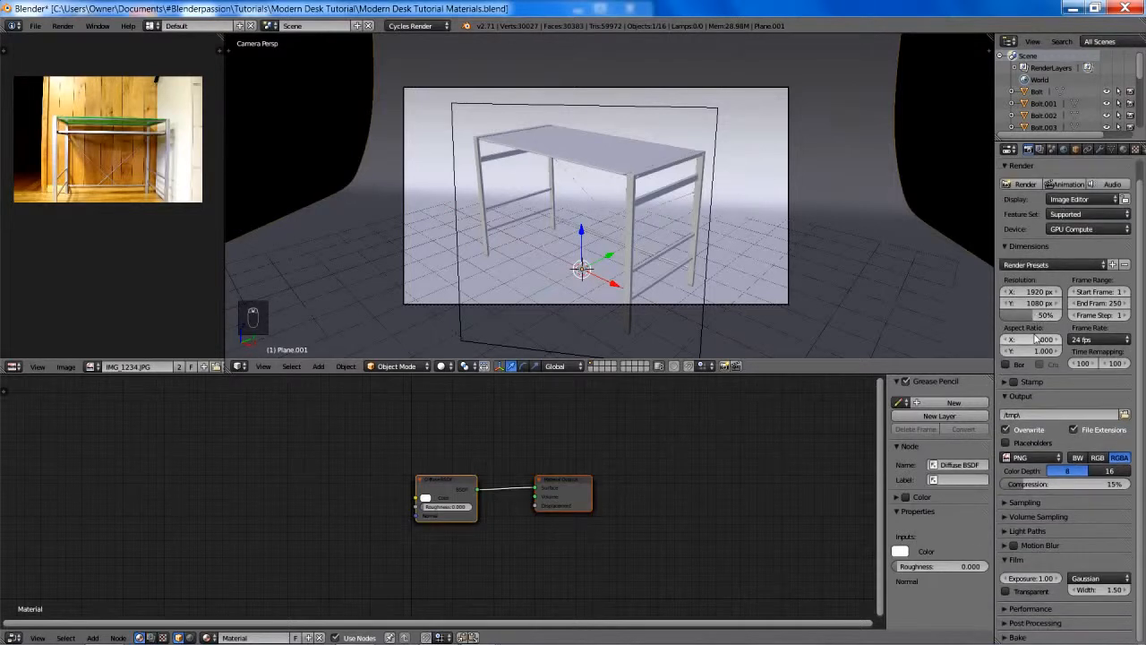
drag(1045, 483, 1128, 485)
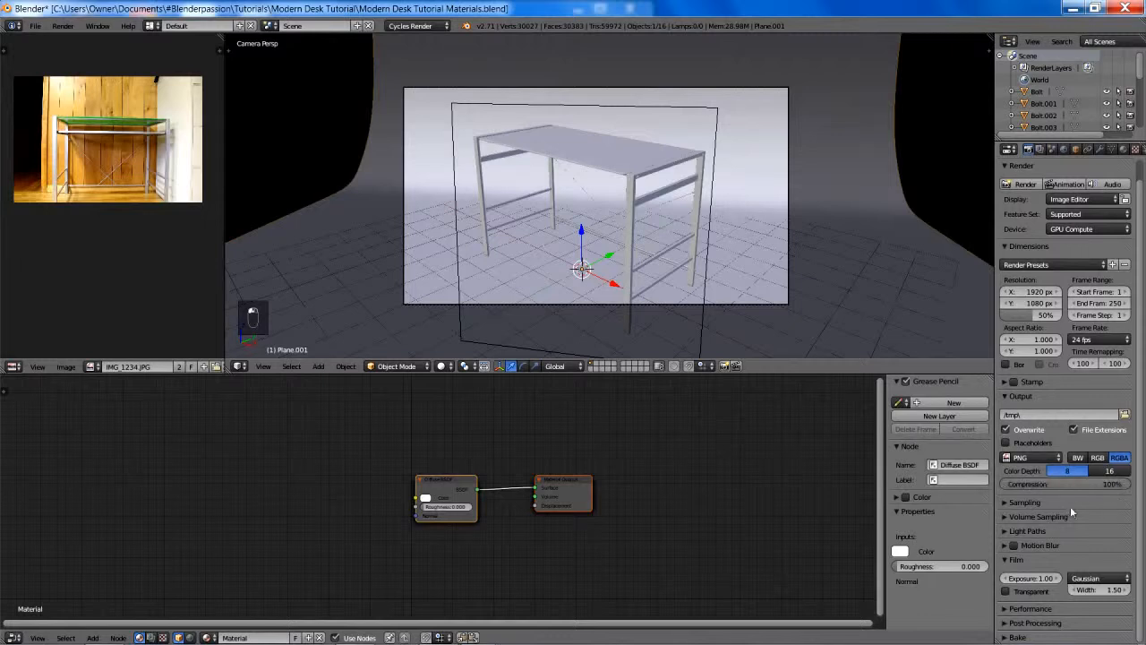
- Set both the direct and indirect sampling clamp values to 2
click(1048, 501)
scroll(1050, 503, down, 2)
scroll(1054, 505, down, 2)
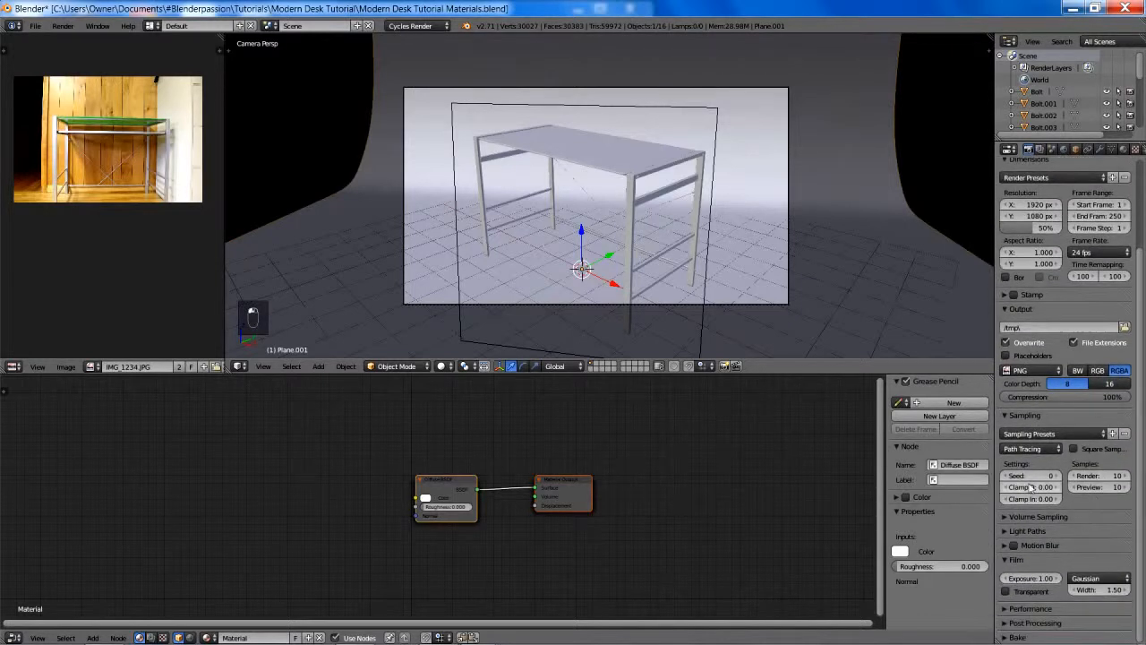
click(1032, 488)
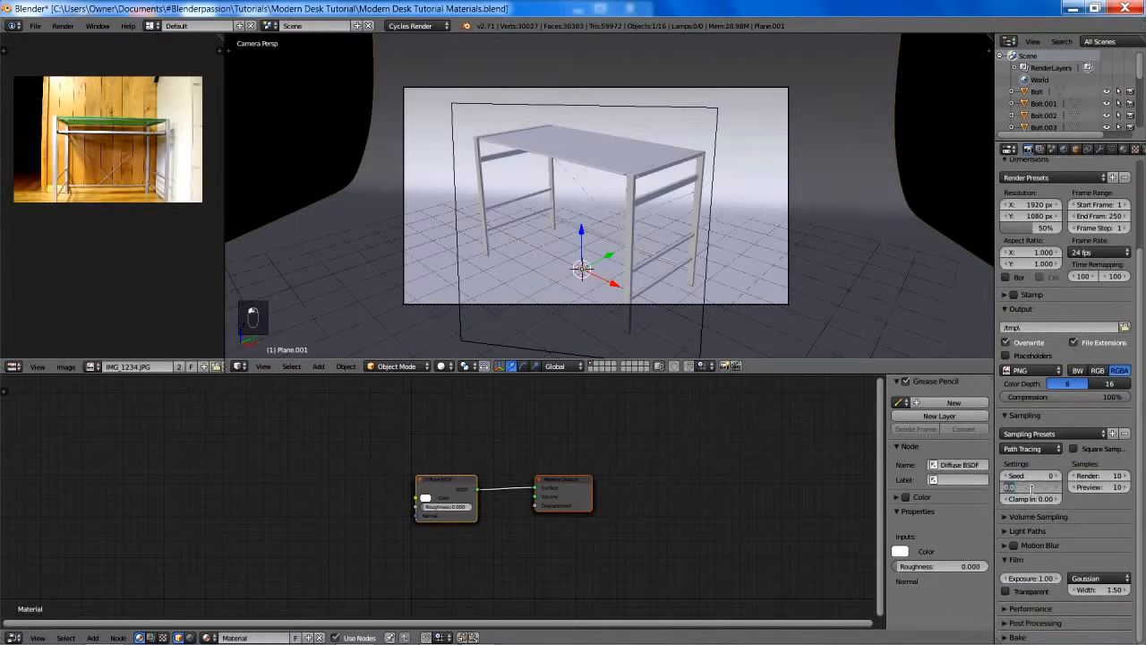
text(2)
key(Tab)
text(2)
key(Return)
- Turn on No Caustics in the light path settings and set Filter Glossy to 1
click(1028, 530)
scroll(1025, 524, down, 3)
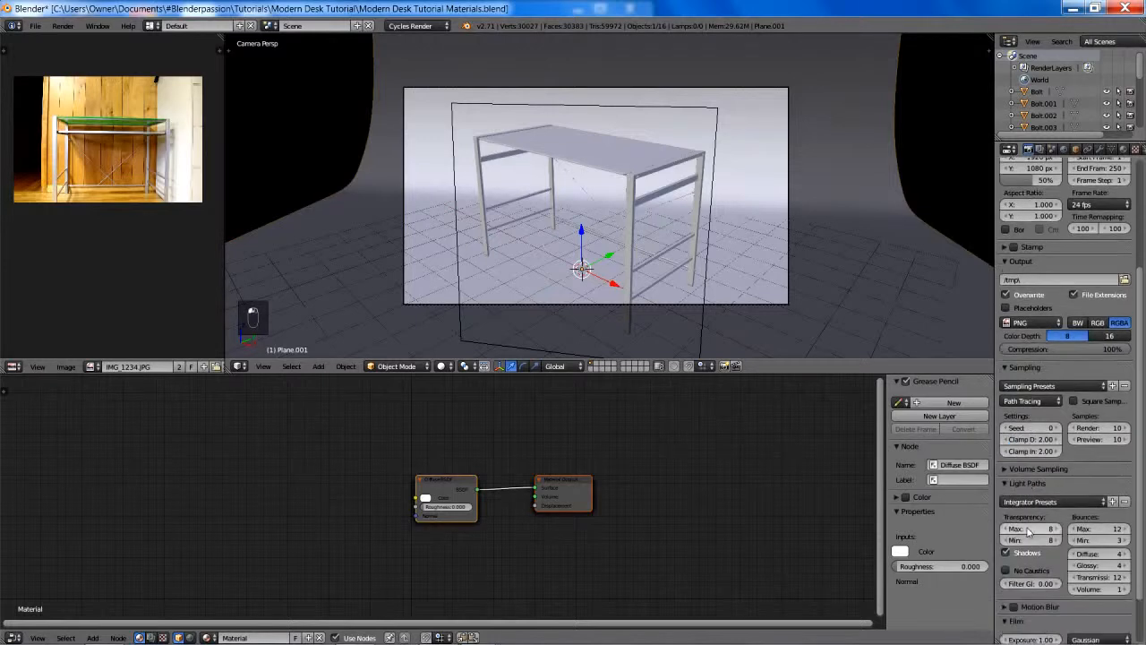
click(1006, 508)
click(1029, 523)
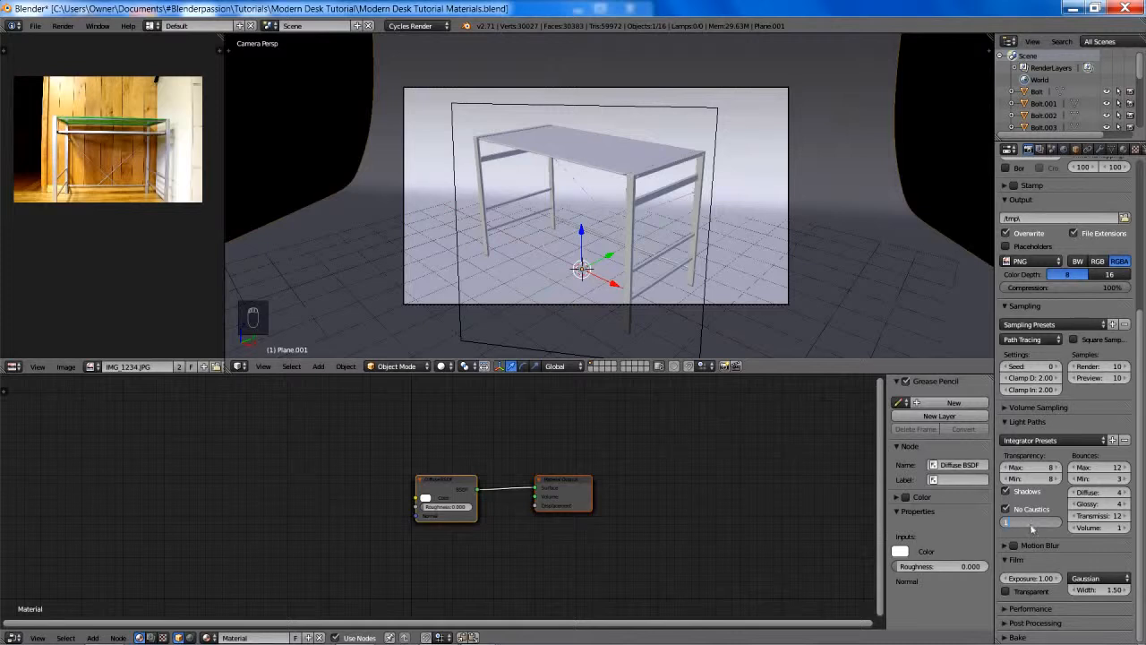
key(Return)
scroll(1044, 616, up, 6)
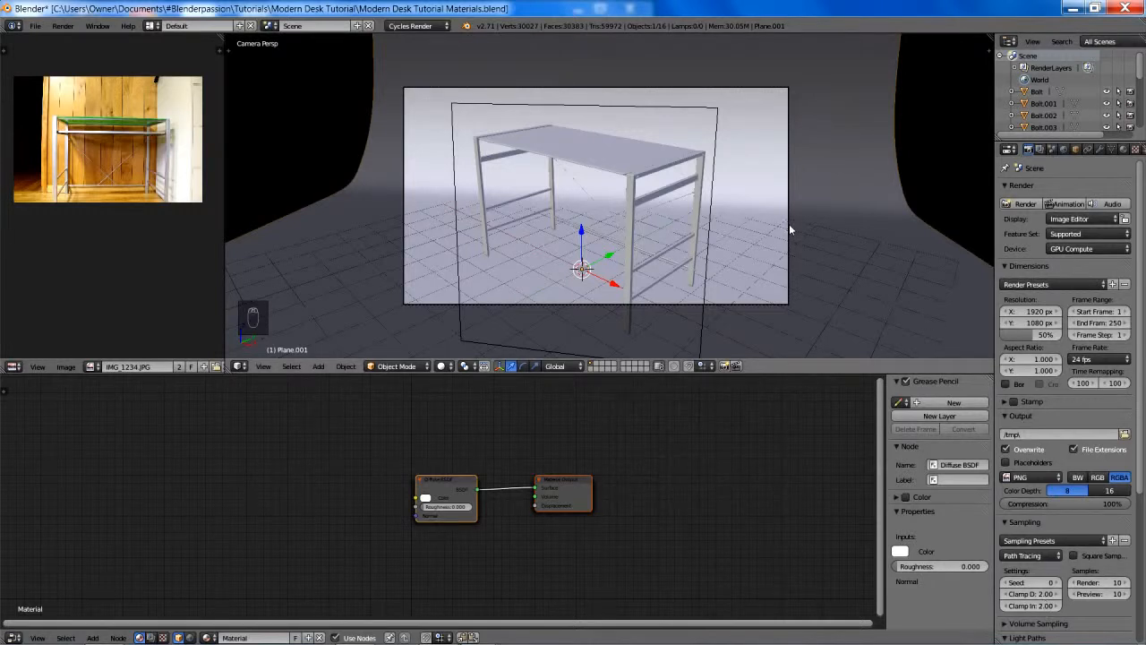
- Set the render tile size to 256 in both X and Y in the performance settings
scroll(1039, 406, down, 6)
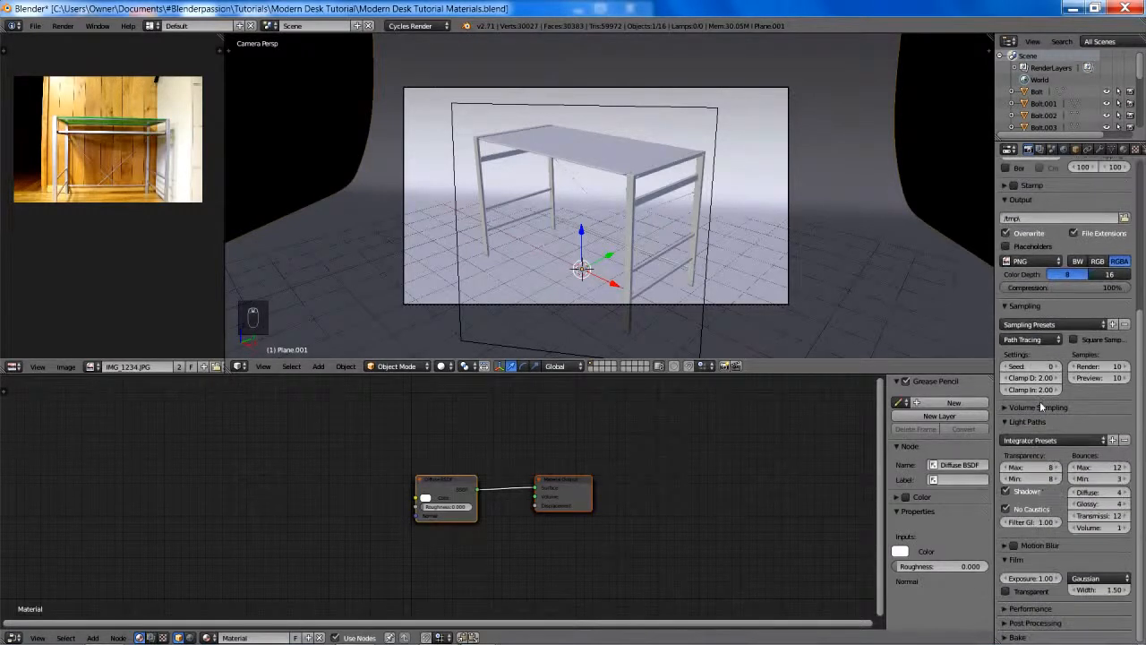
click(1004, 608)
scroll(1030, 587, down, 3)
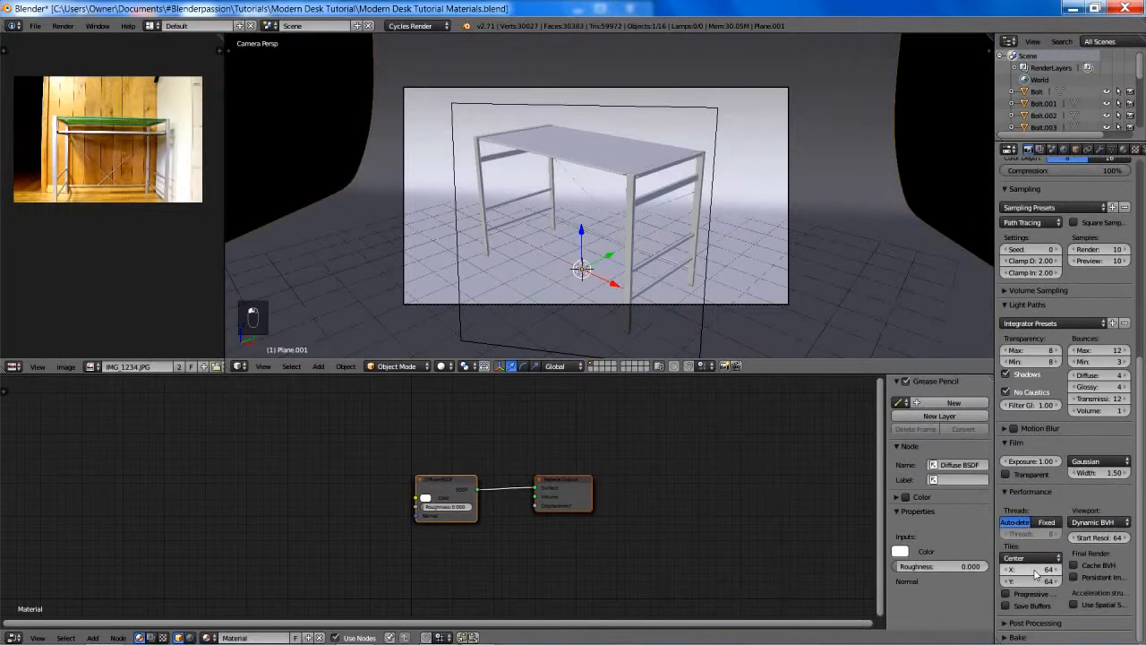
click(1035, 574)
text(256)
key(Tab)
text(2)
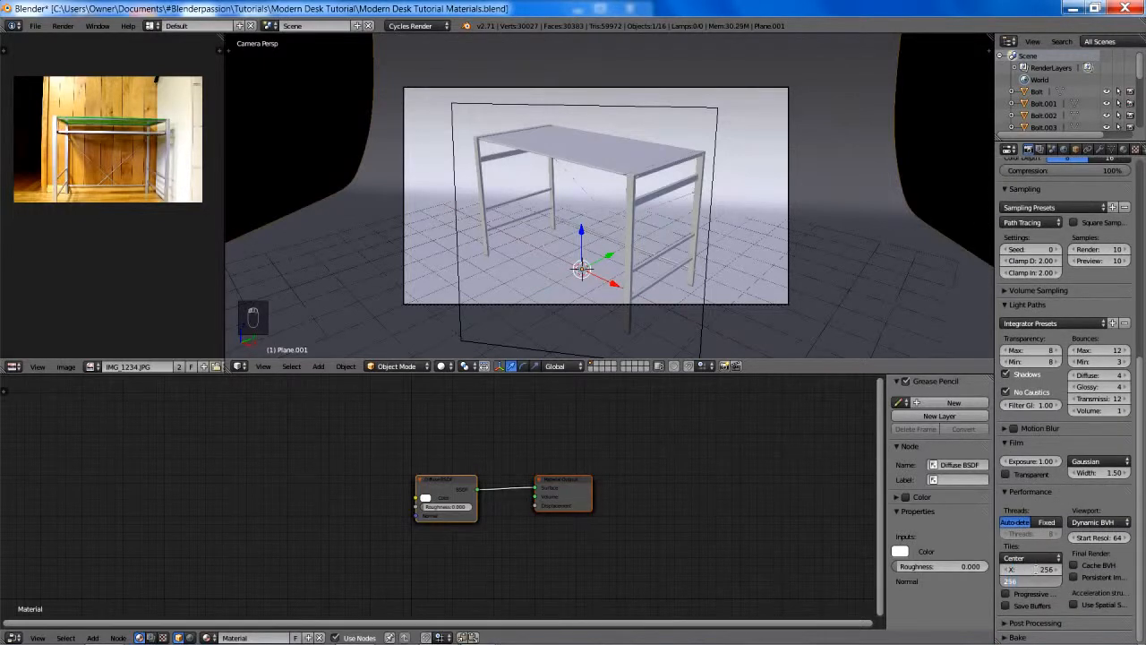
text(56)
key(Return)
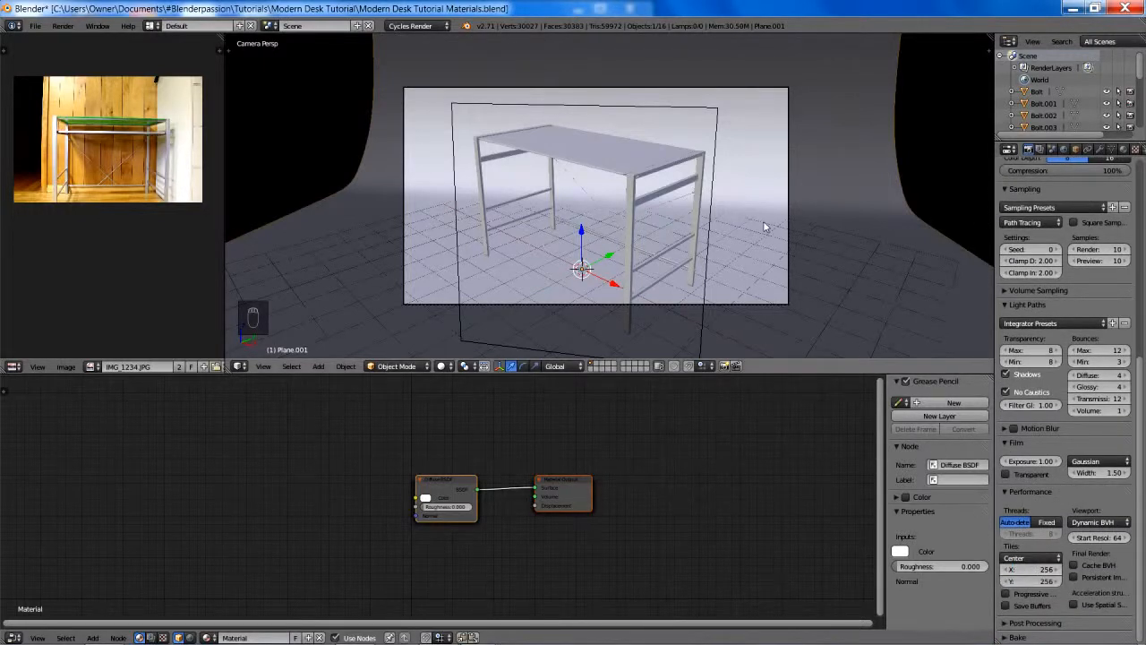
- Render the scene from the camera and inspect the desk in the render result
key(F12)
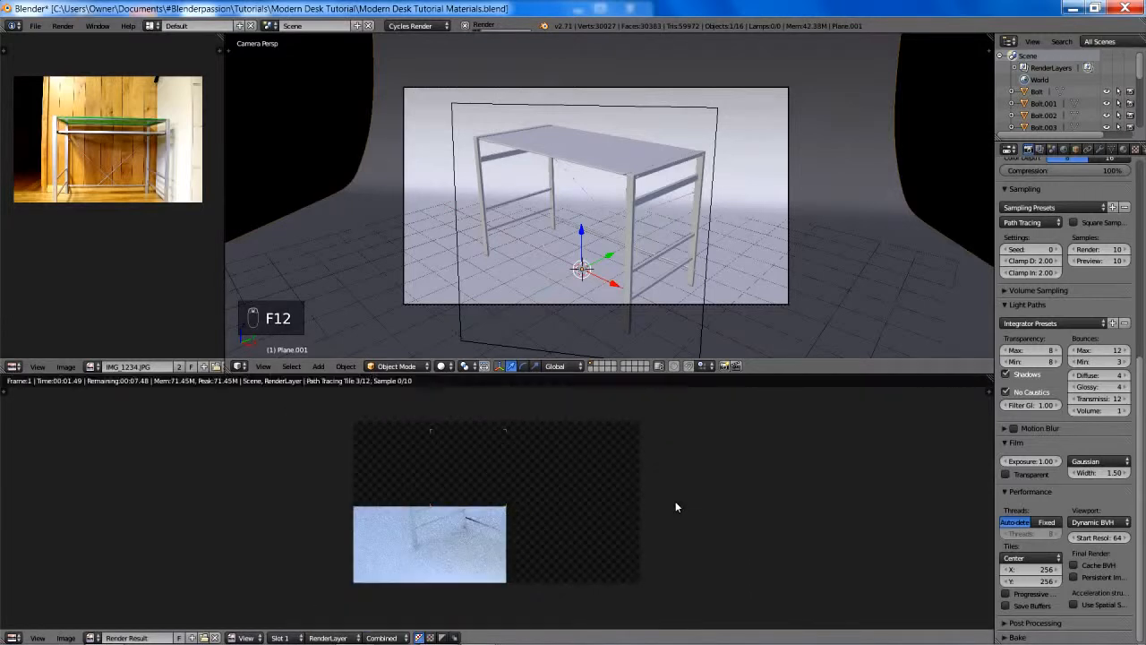
middle_drag(676, 503, 701, 490)
scroll(701, 490, up, 1)
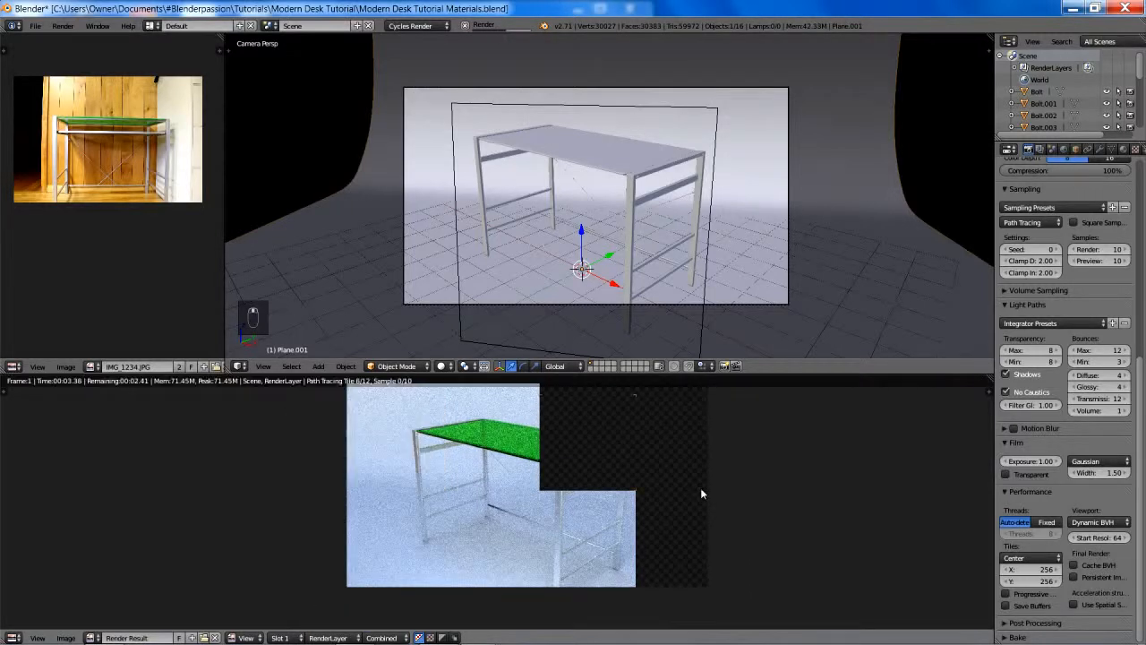
middle_drag(701, 489, 706, 512)
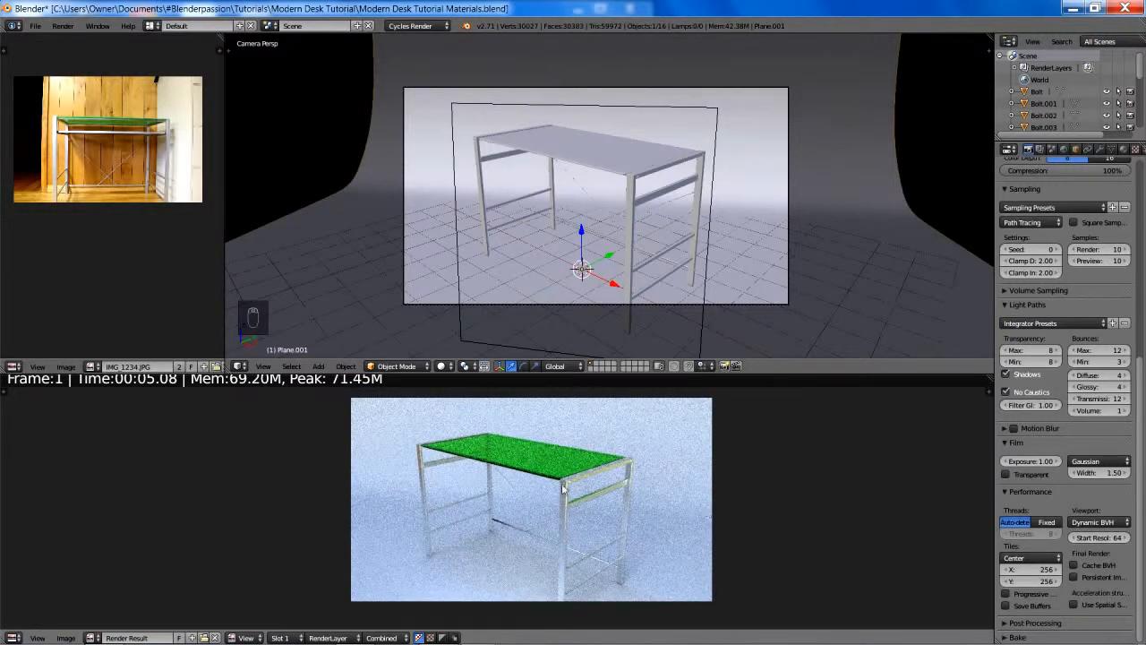
scroll(265, 384, down, 4)
scroll(265, 384, up, 4)
mouse_move(202, 372)
mouse_down()
mouse_move(207, 337)
mouse_move(211, 370)
mouse_up()
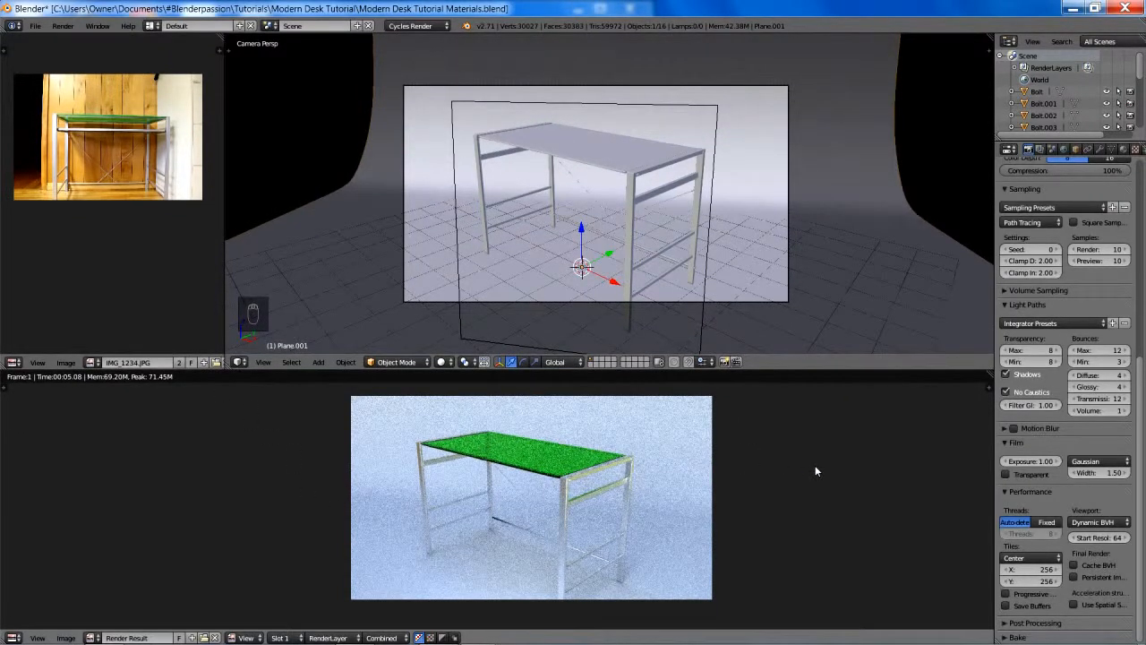